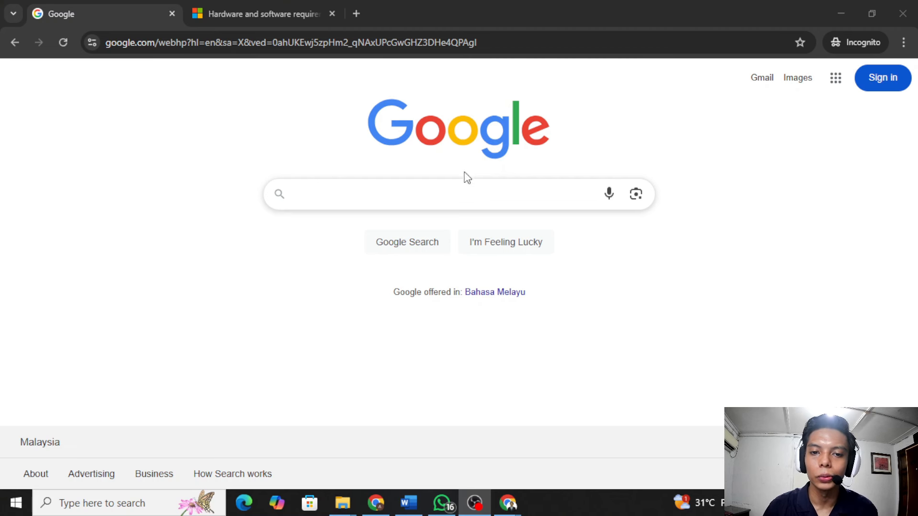
Step: Search Google for "download power bi" and open Microsoft's official Power BI Desktop download page
click(472, 193)
text(downloa)
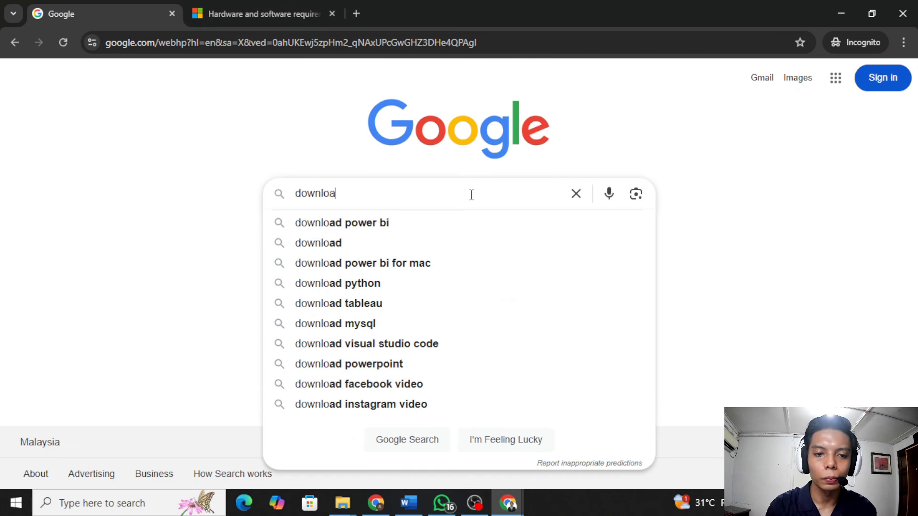
text(d power bi)
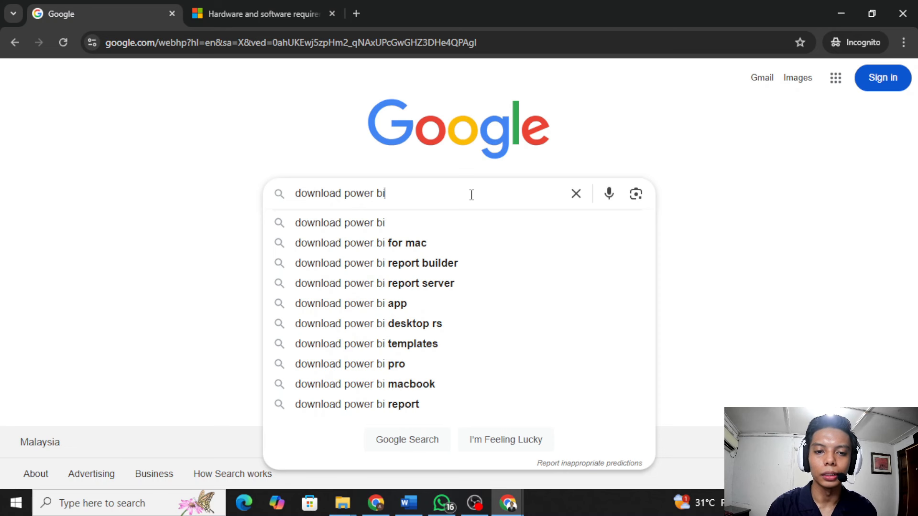
key(Return)
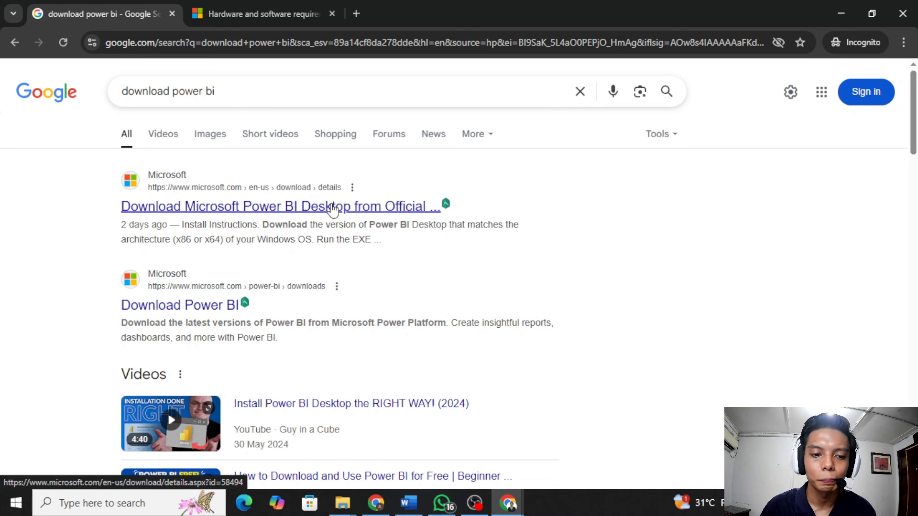
click(333, 209)
Step: View the Power BI Desktop installer choices, select both PBIDesktopSetup.exe and PBIDesktopSetup_x64.exe, and close the selection without downloading
scroll(525, 242, down, 4)
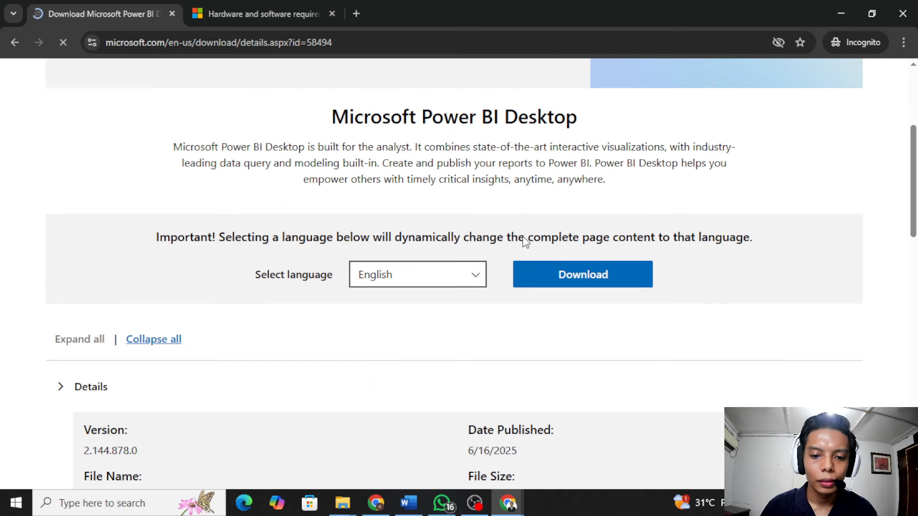
click(601, 282)
click(310, 232)
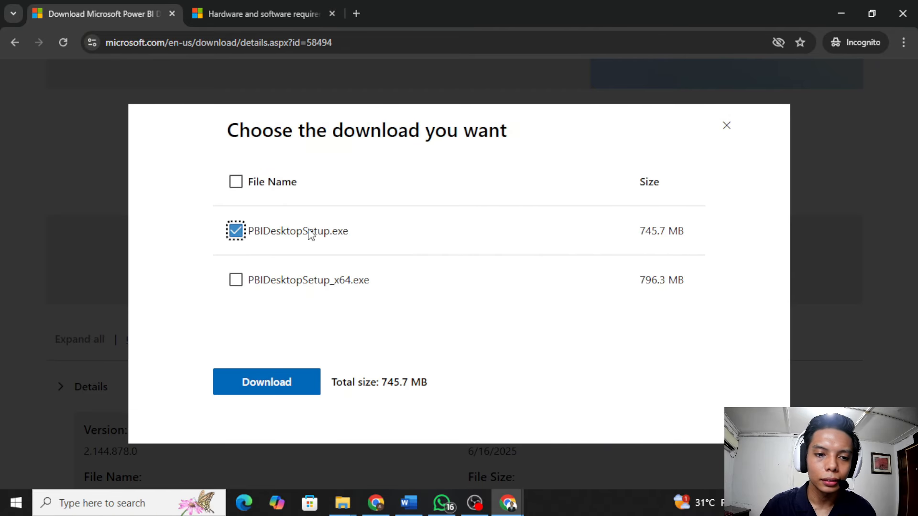
click(297, 279)
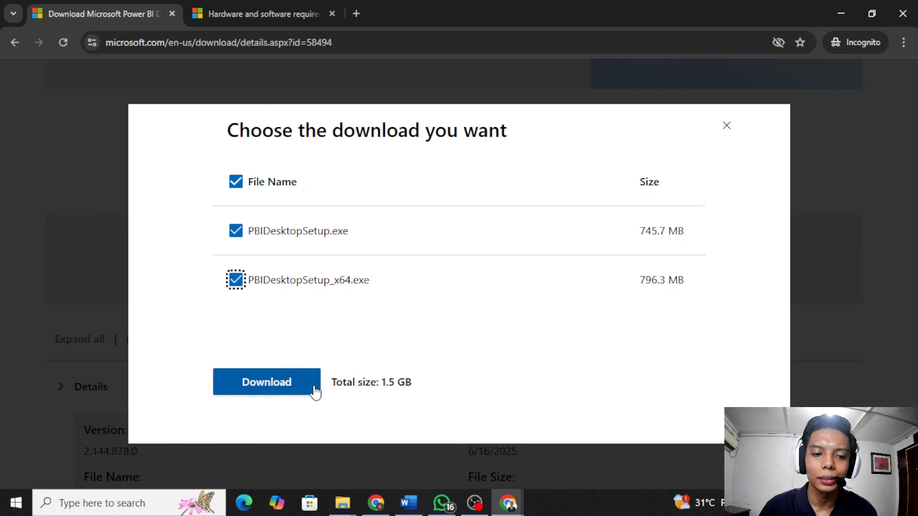
click(726, 127)
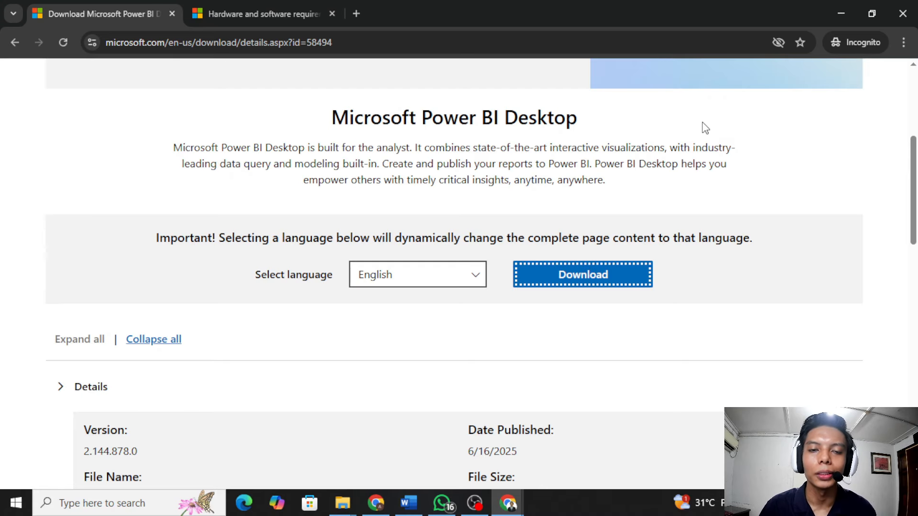
Step: Review the hard disk, memory, processor and operating system requirements in the Power BI Report Server requirements article
click(281, 17)
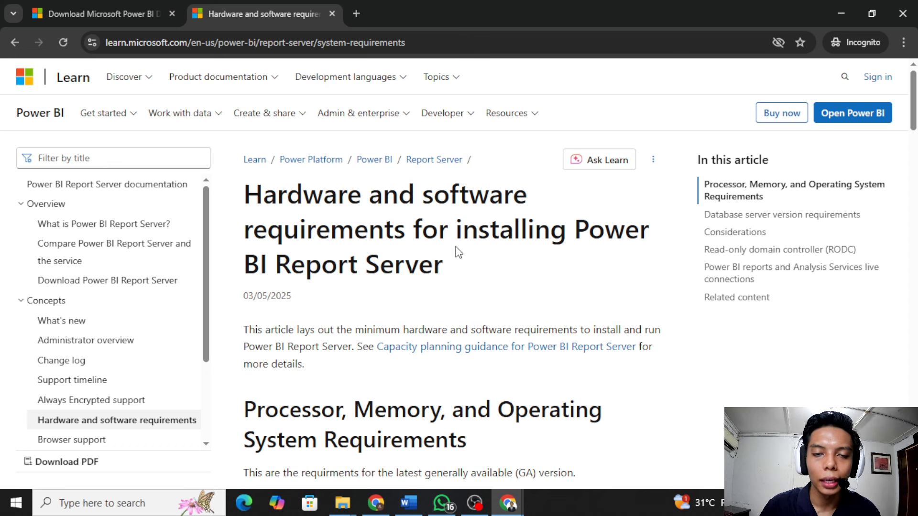
scroll(458, 251, down, 7)
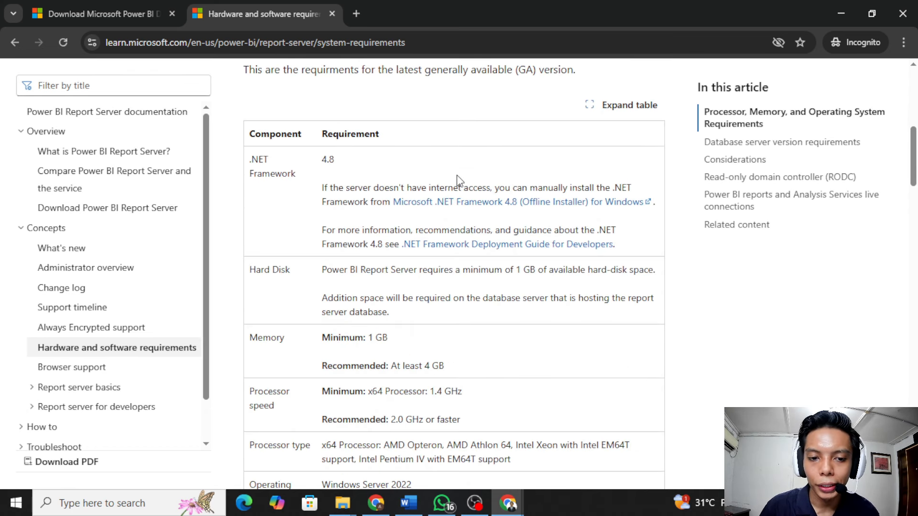
scroll(457, 181, down, 1)
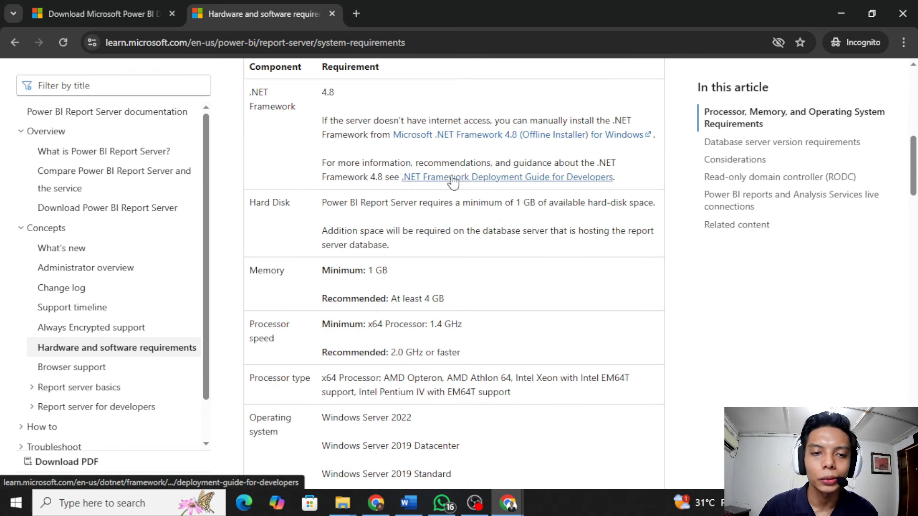
scroll(452, 181, down, 1)
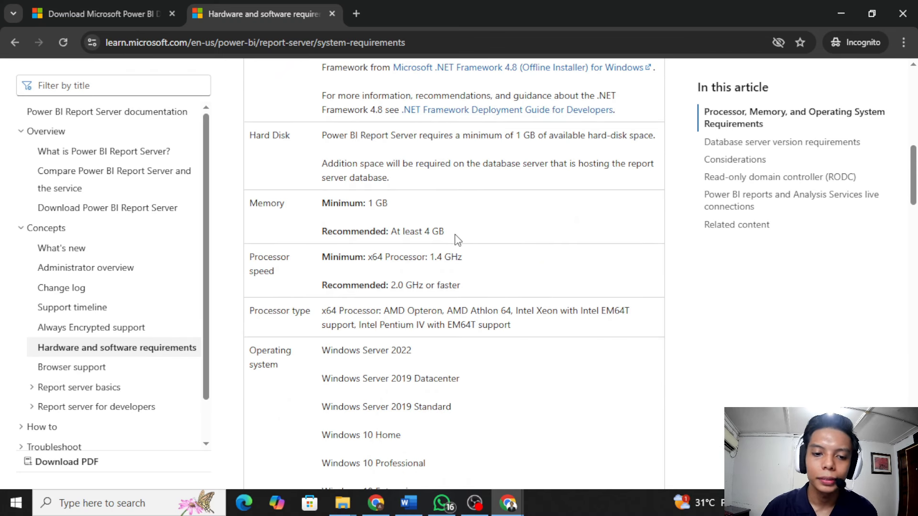
scroll(455, 234, down, 1)
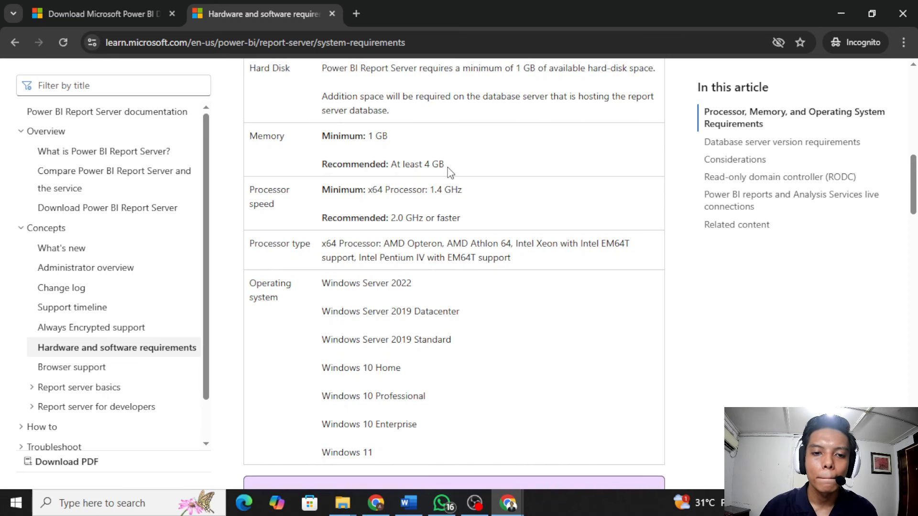
scroll(506, 182, up, 1)
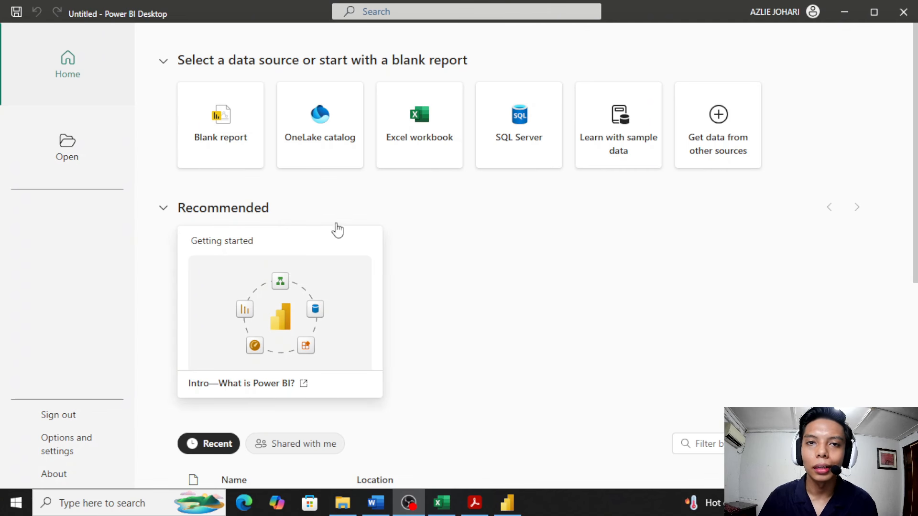
Step: Start a blank report in Power BI Desktop
click(240, 149)
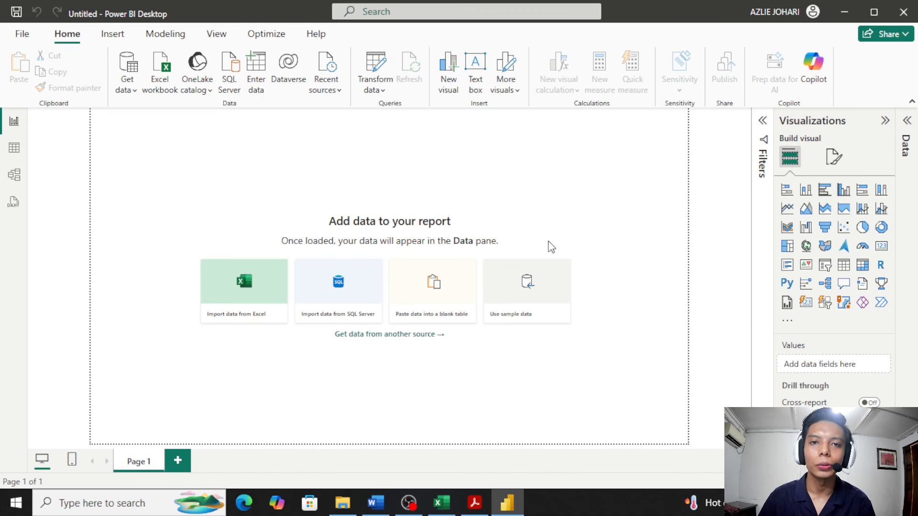
Step: View the "How does it work?" slide in Acrobat and the contents of Participants_folder in File Explorer
click(474, 502)
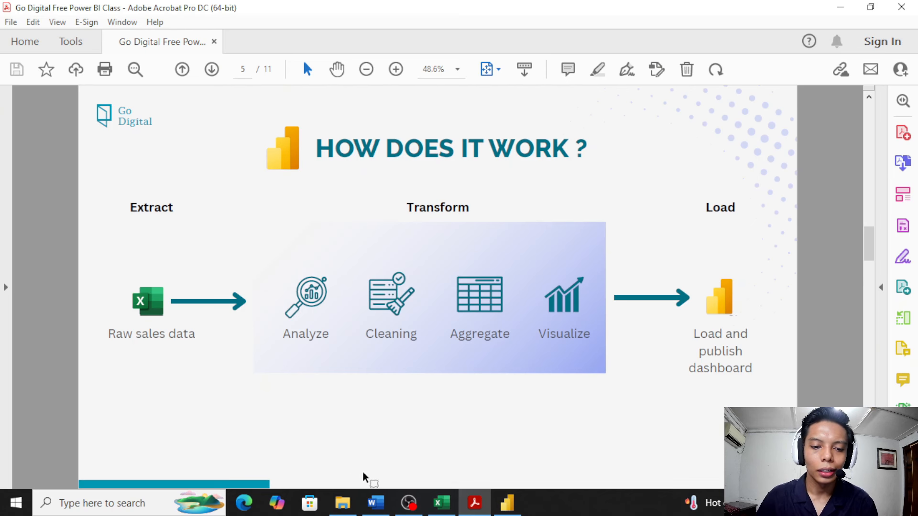
click(345, 503)
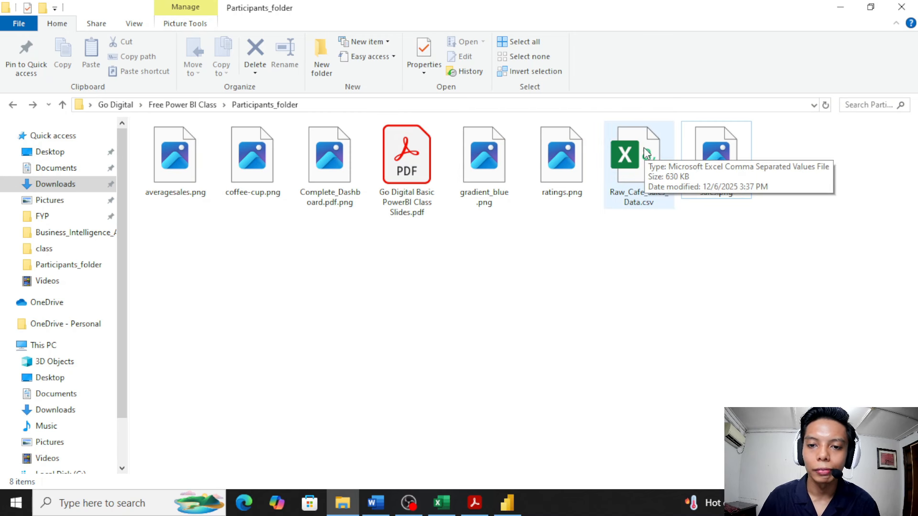
Step: Switch to Raw_Cafe_Sales_Data.csv in Excel and undo the last column width change
click(441, 502)
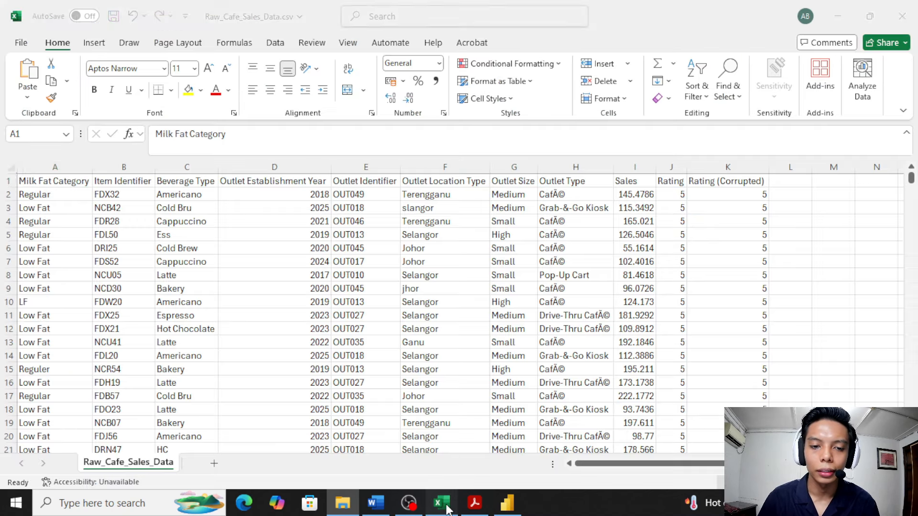
key(ctrl+z)
click(340, 262)
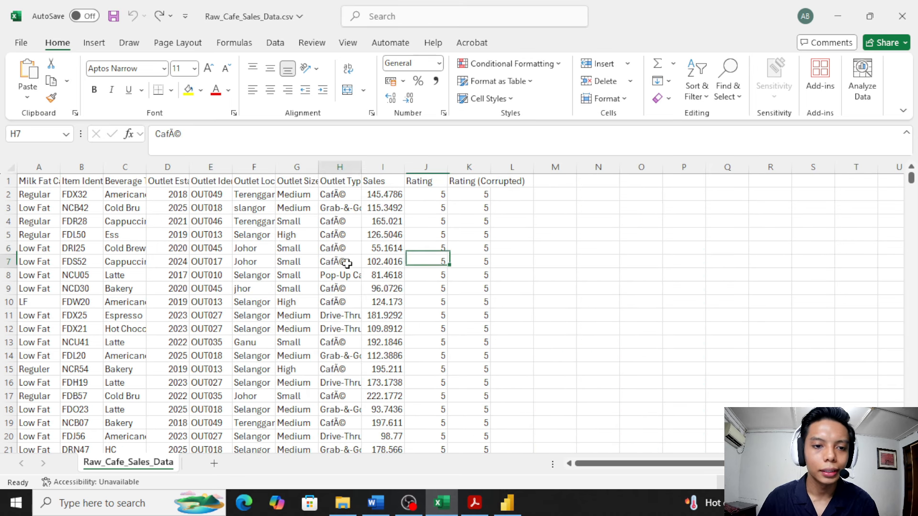
click(633, 281)
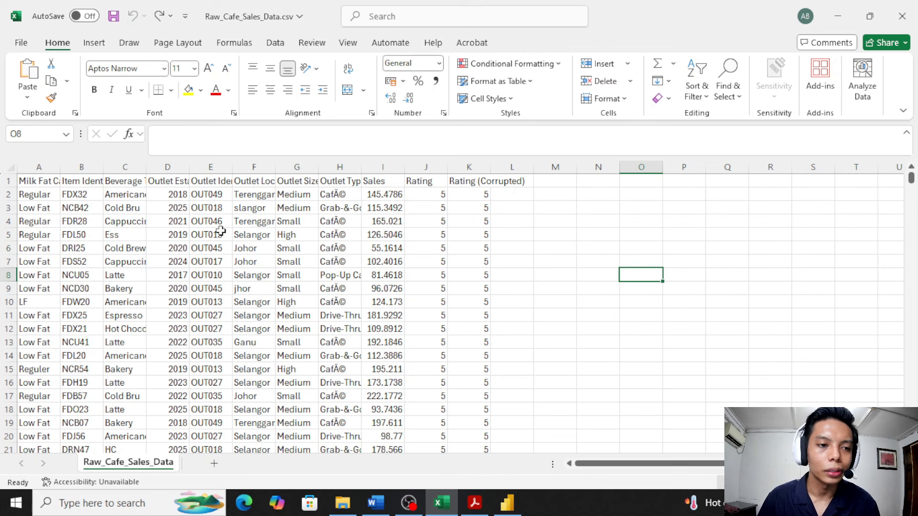
Step: Select the whole cafe sales data range and autofit its column widths
click(342, 261)
key(ctrl+a)
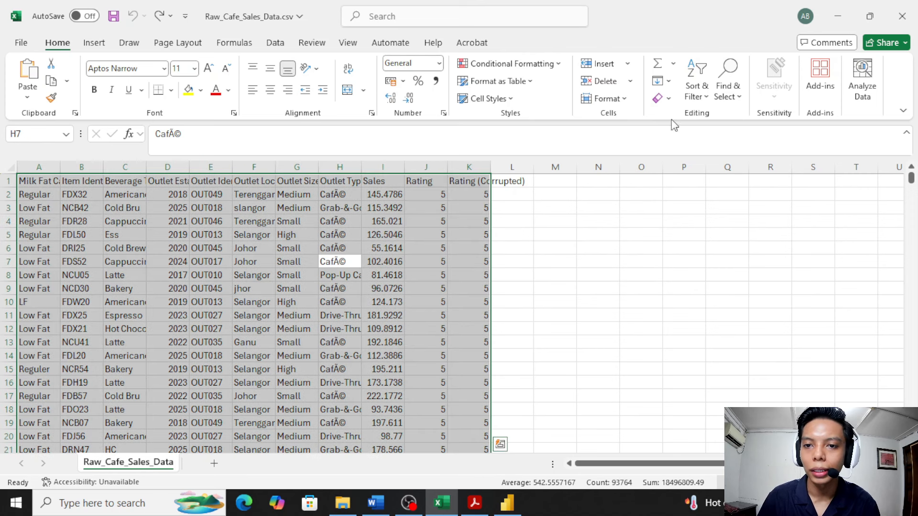
click(669, 98)
click(617, 98)
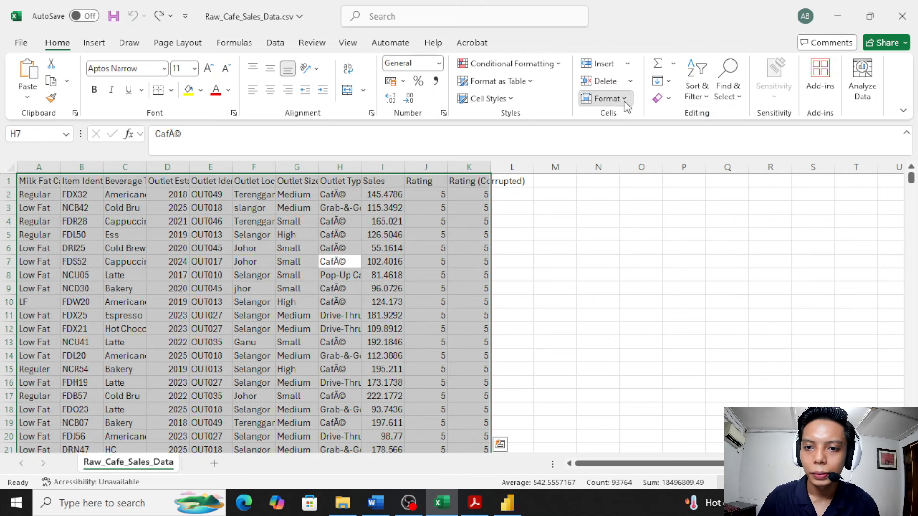
click(645, 195)
click(469, 288)
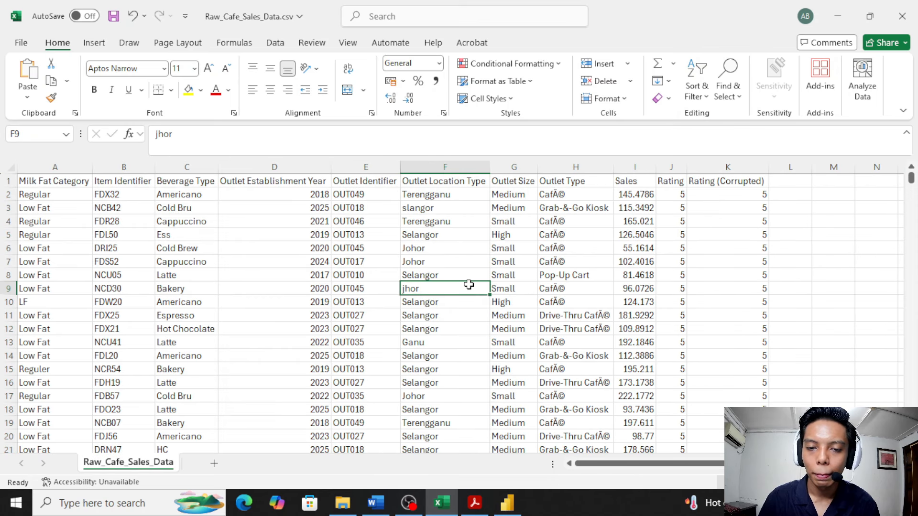
Step: Examine the Milk Fat Category, Outlet Type and Sales columns of the raw cafe sales data
click(691, 222)
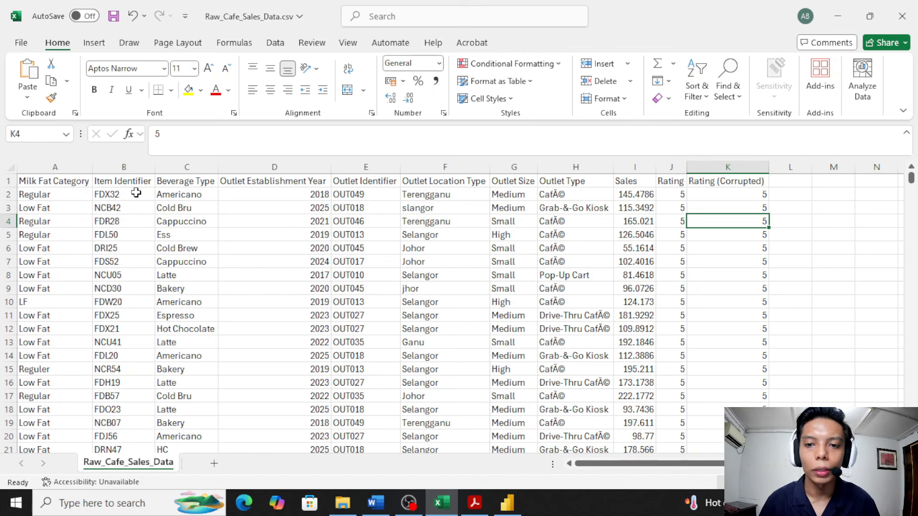
click(64, 184)
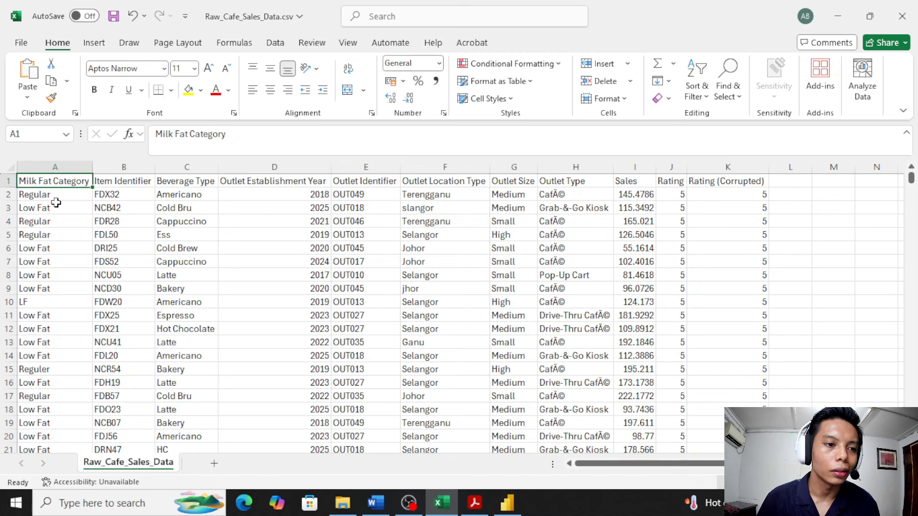
click(58, 206)
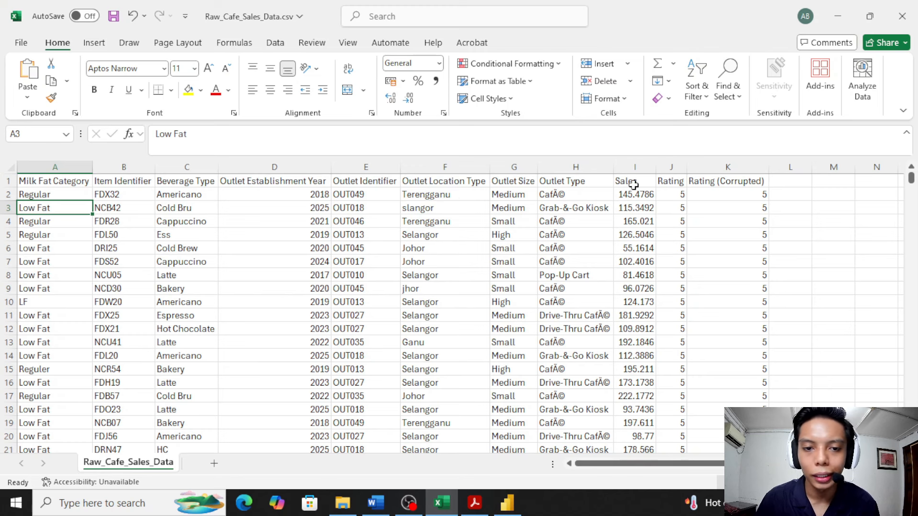
drag(637, 196, 602, 248)
scroll(603, 249, down, 13)
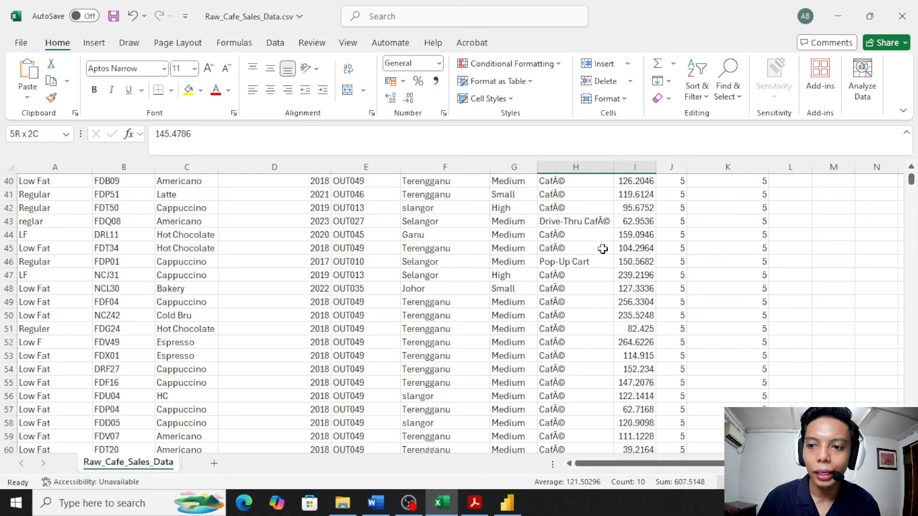
scroll(586, 259, up, 13)
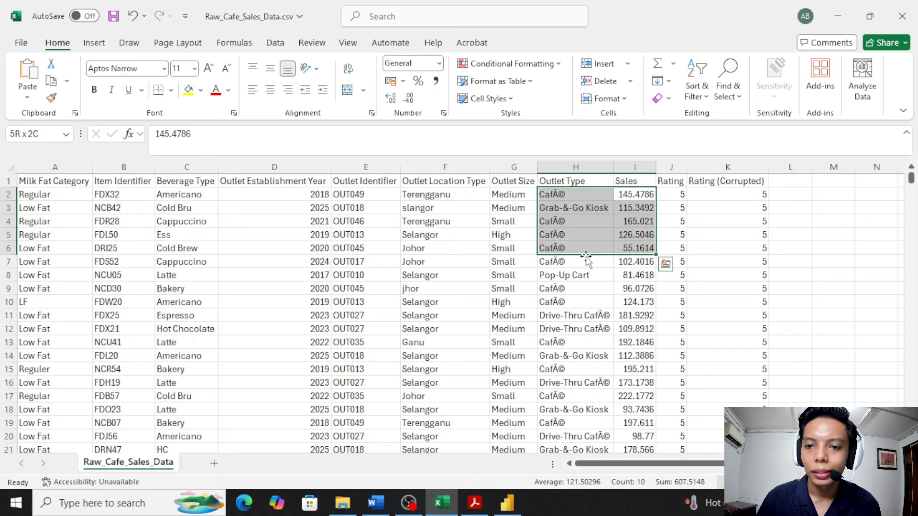
click(583, 291)
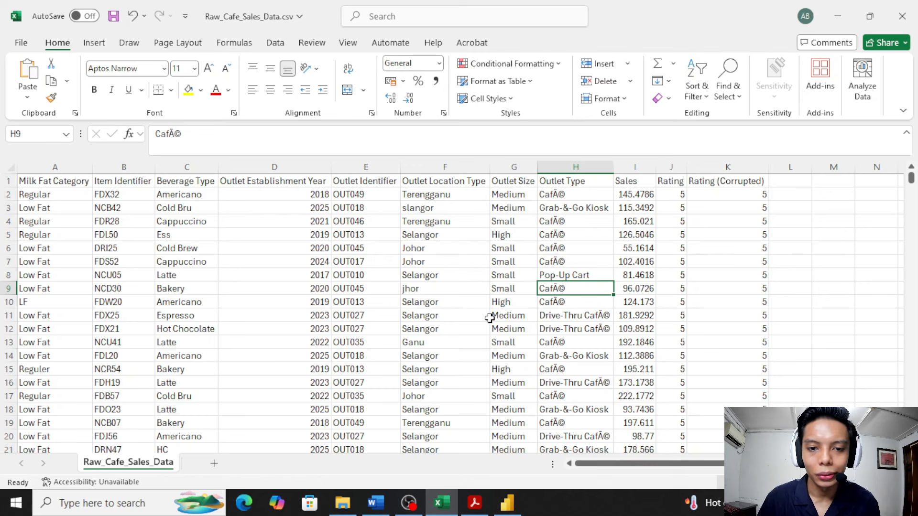
Step: Check the spelling of the Outlet Location Type entries and compare the Rating and Rating (Corrupted) columns
shift+click(445, 289)
click(440, 287)
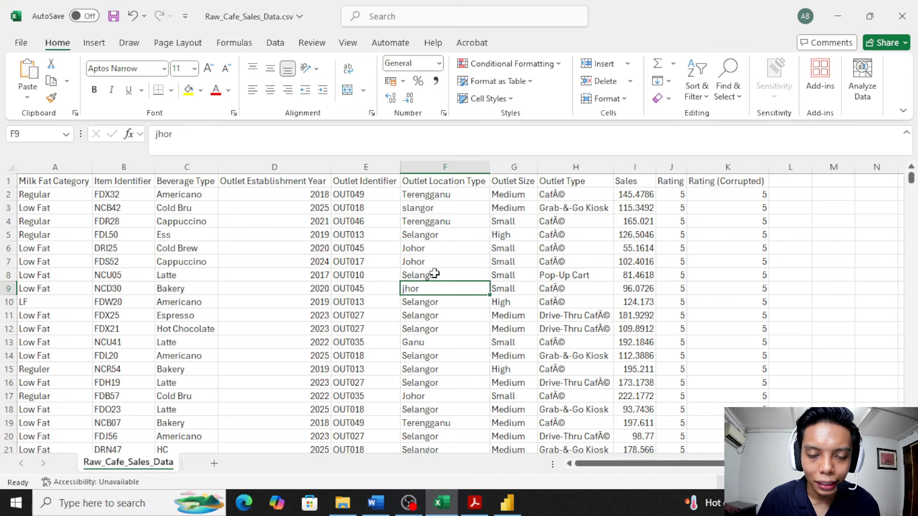
drag(434, 273, 431, 263)
click(435, 291)
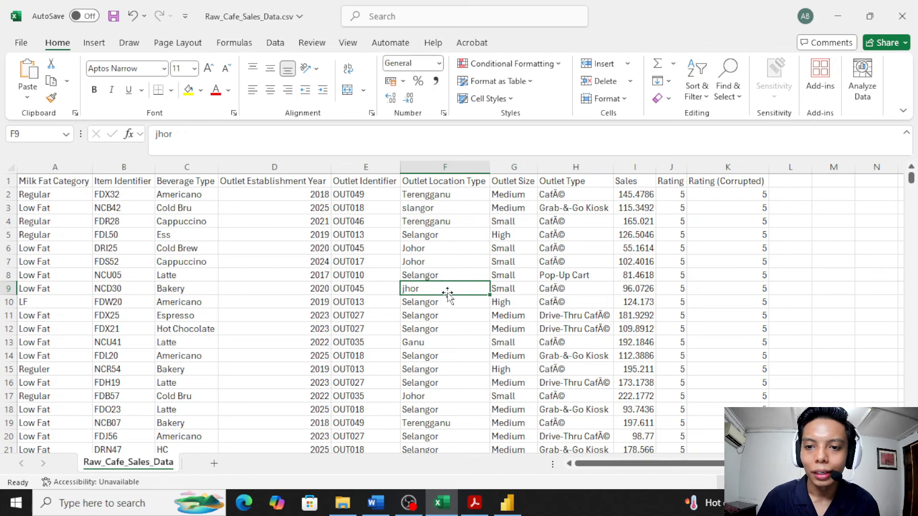
drag(672, 169, 721, 169)
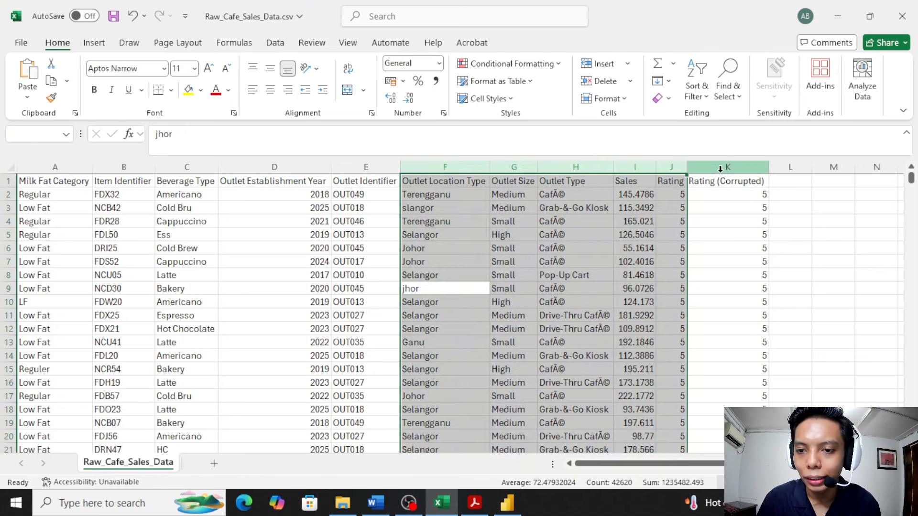
click(721, 168)
shift+click(674, 168)
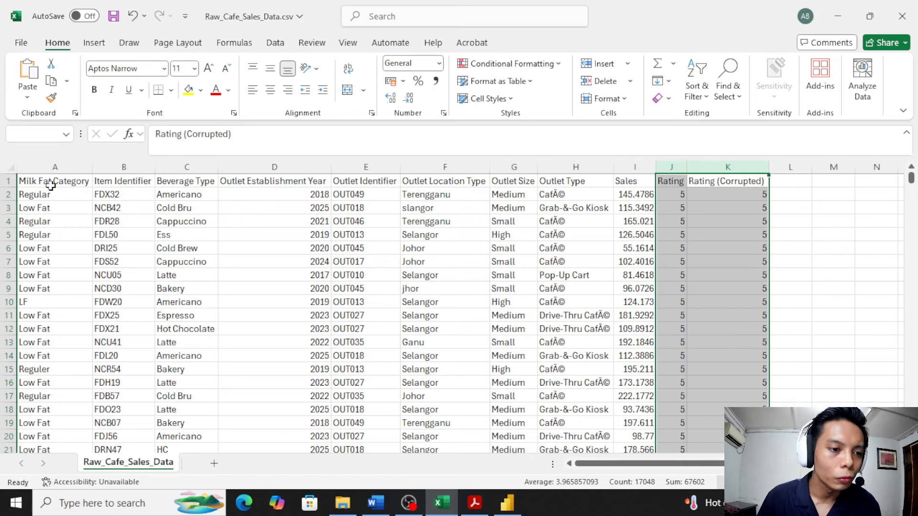
Step: Inspect the Milk Fat Category entries around rows 9 and 10 for inconsistent labels
scroll(48, 268, down, 1)
click(50, 261)
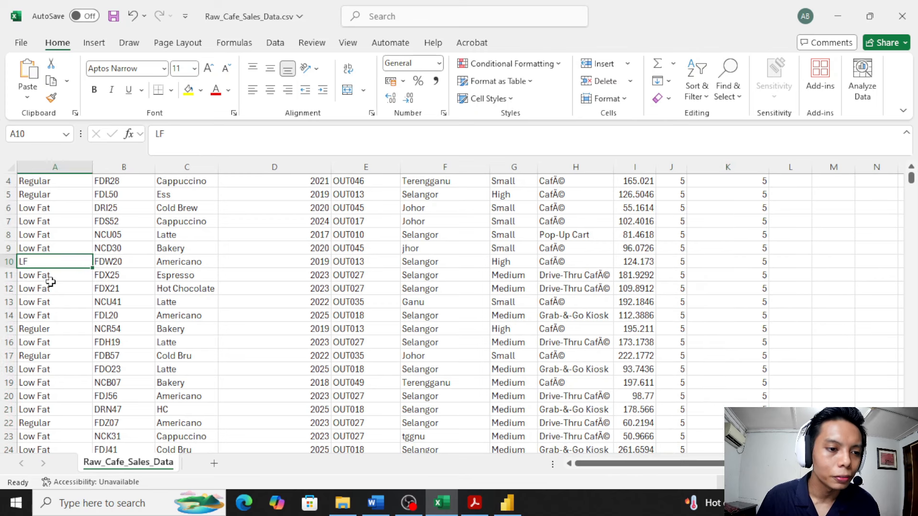
click(46, 250)
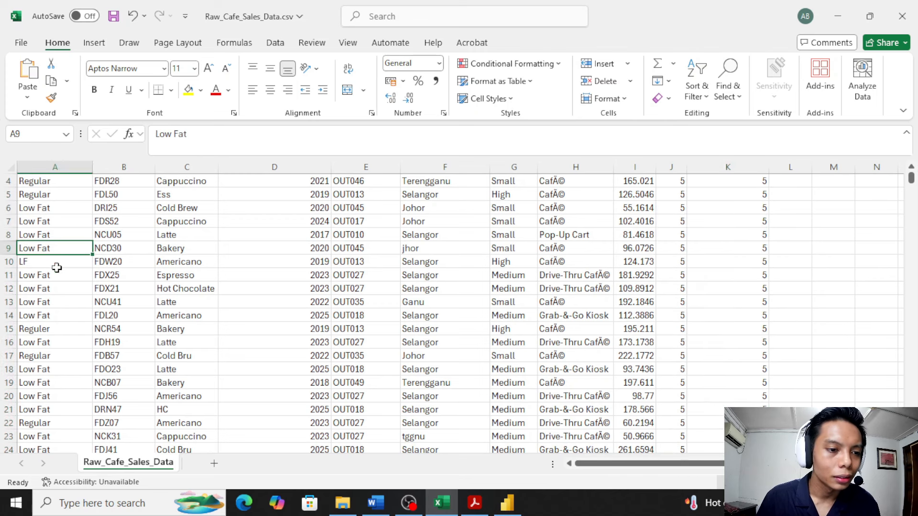
scroll(57, 268, up, 1)
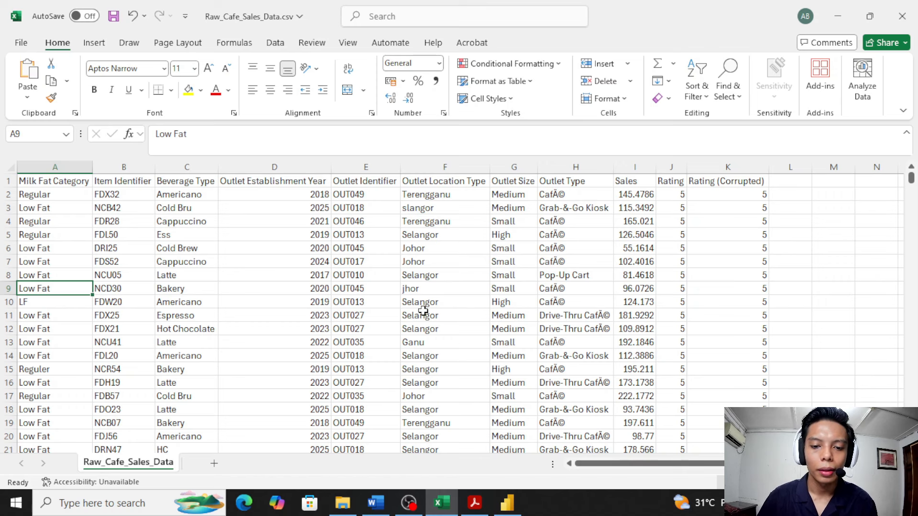
Step: Switch to Power BI Desktop and import Raw_Cafe_Sales_Data.csv through the Excel workbook source, listing all file types
click(507, 503)
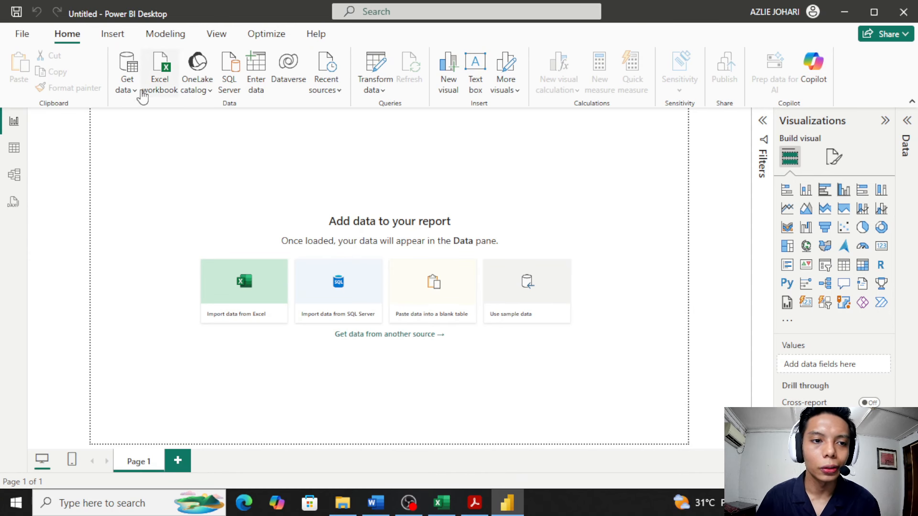
click(125, 90)
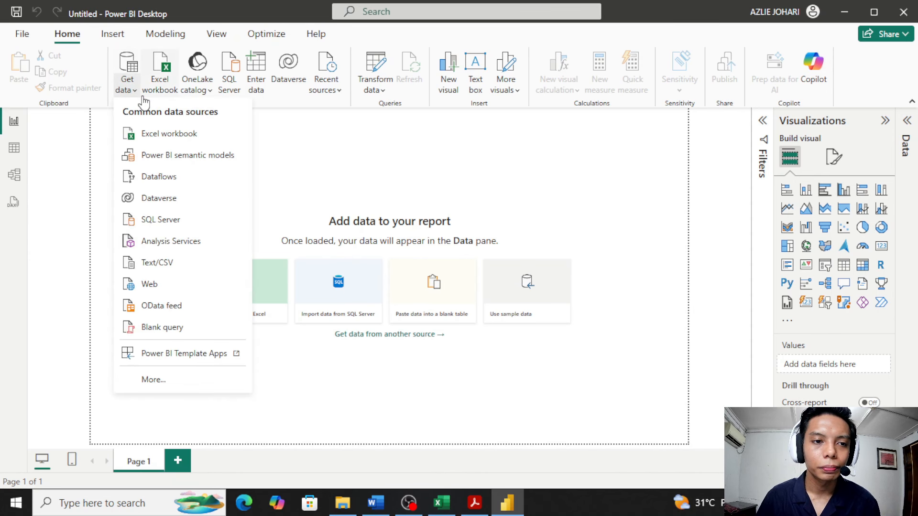
click(193, 136)
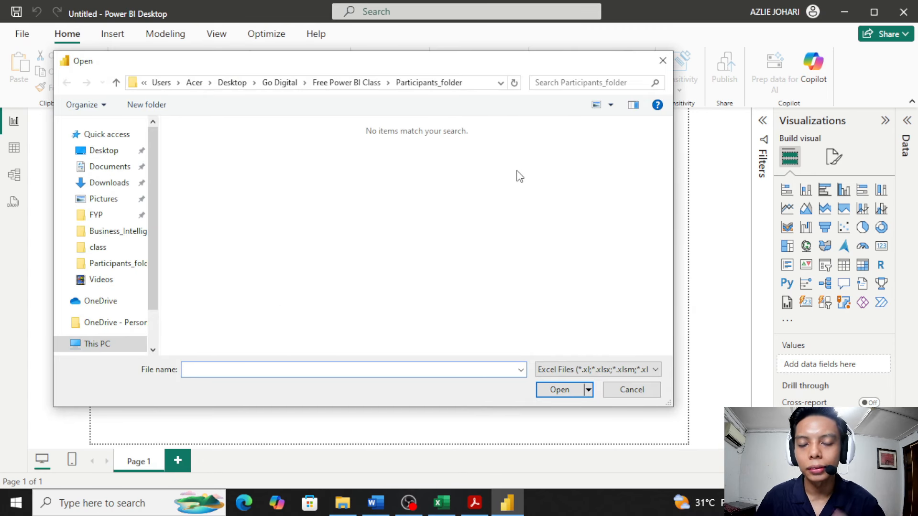
click(645, 369)
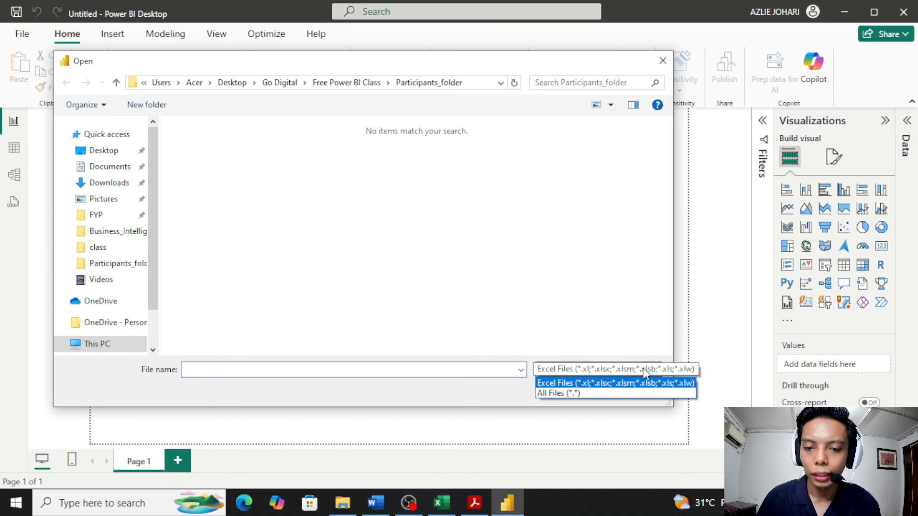
click(634, 392)
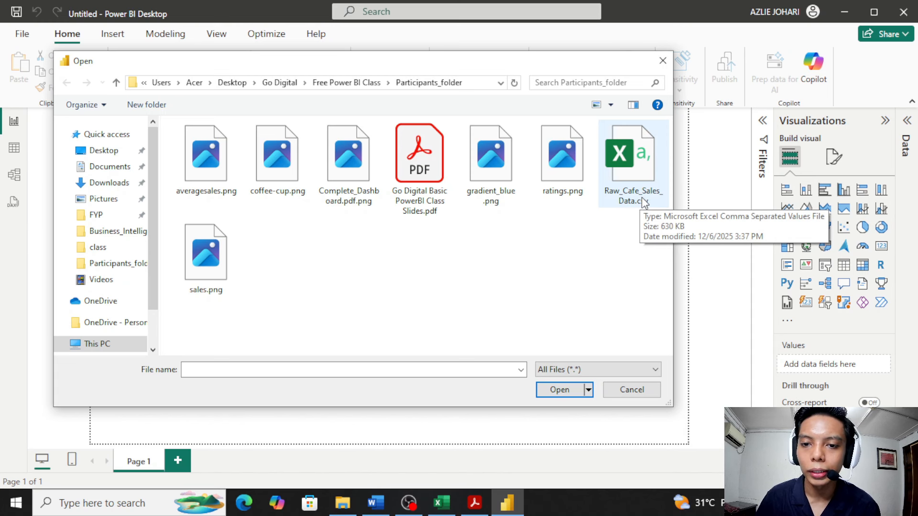
click(637, 158)
click(588, 383)
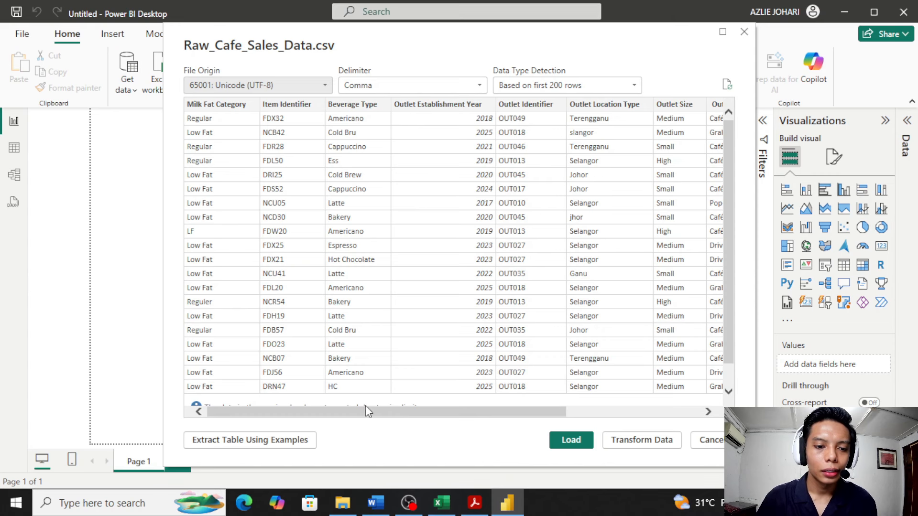
Step: Compare the import preview with the source spreadsheet in Excel, and open the cafe sales data for transformation in Power Query Editor
drag(372, 411, 391, 398)
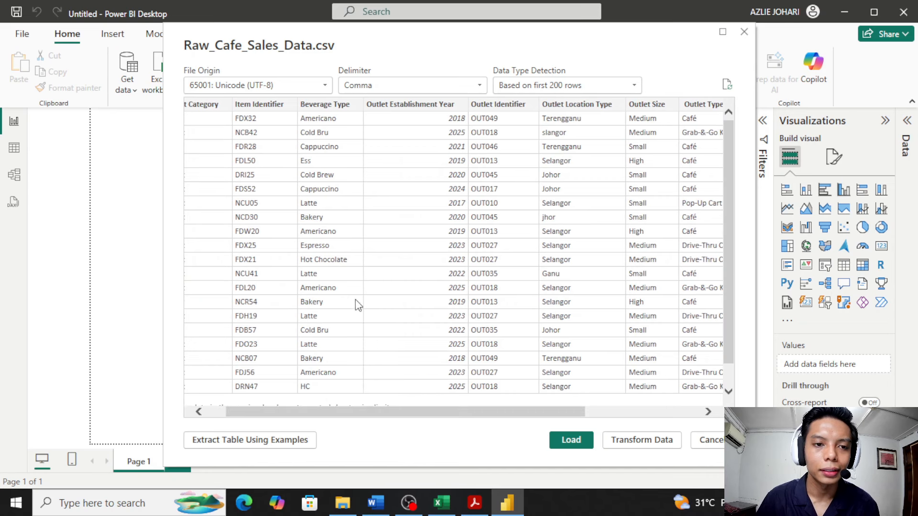
click(441, 503)
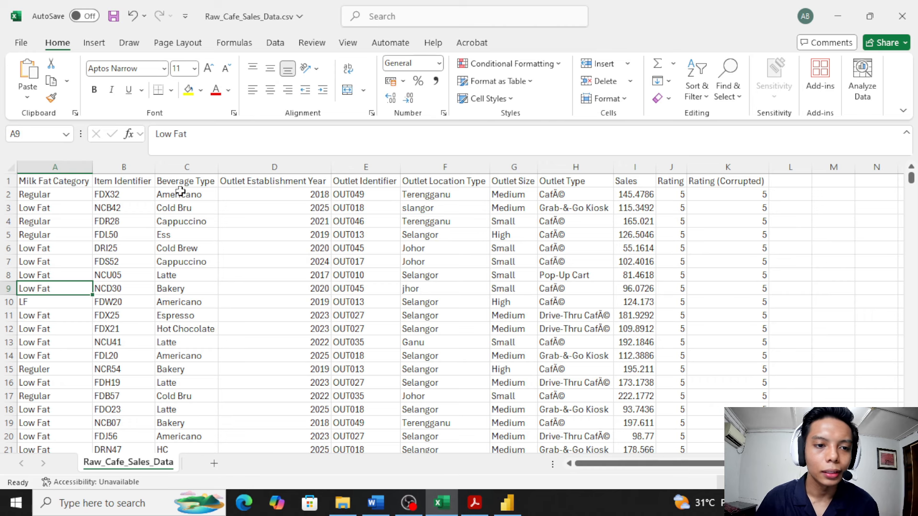
click(844, 18)
drag(375, 420, 331, 419)
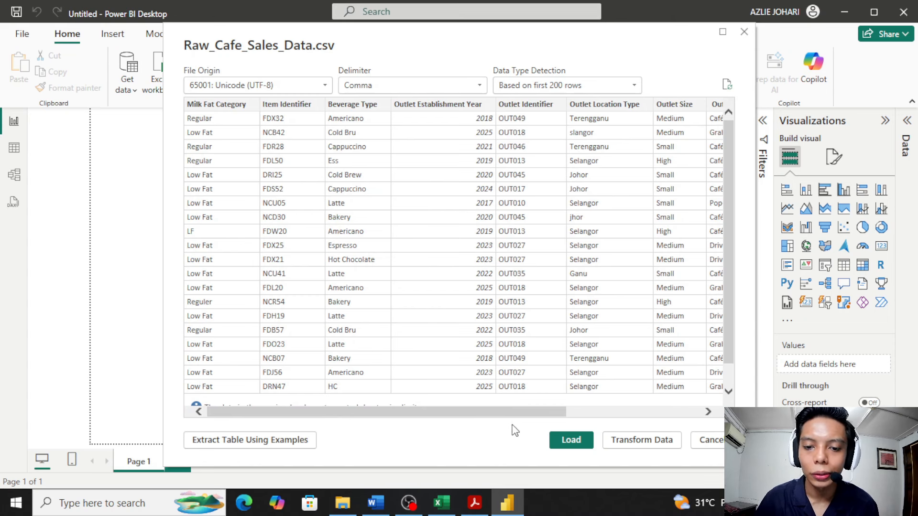
drag(516, 412, 486, 422)
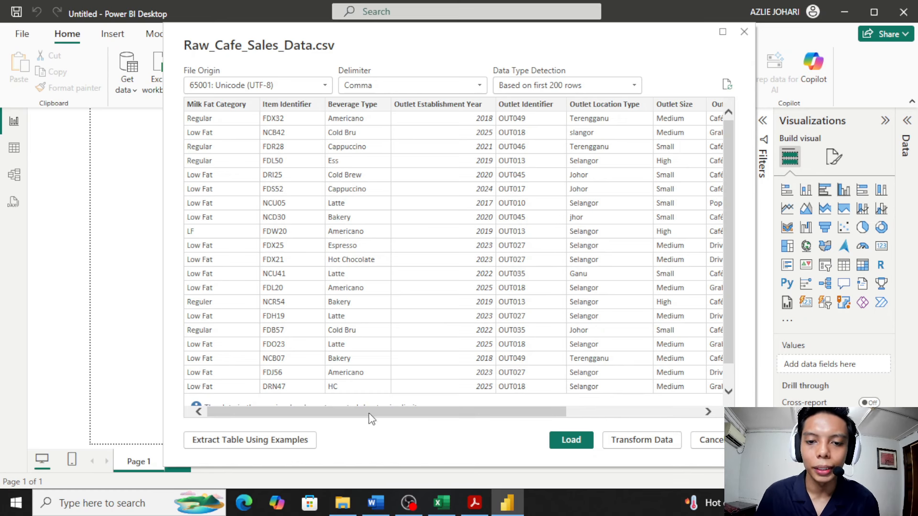
drag(400, 415, 440, 419)
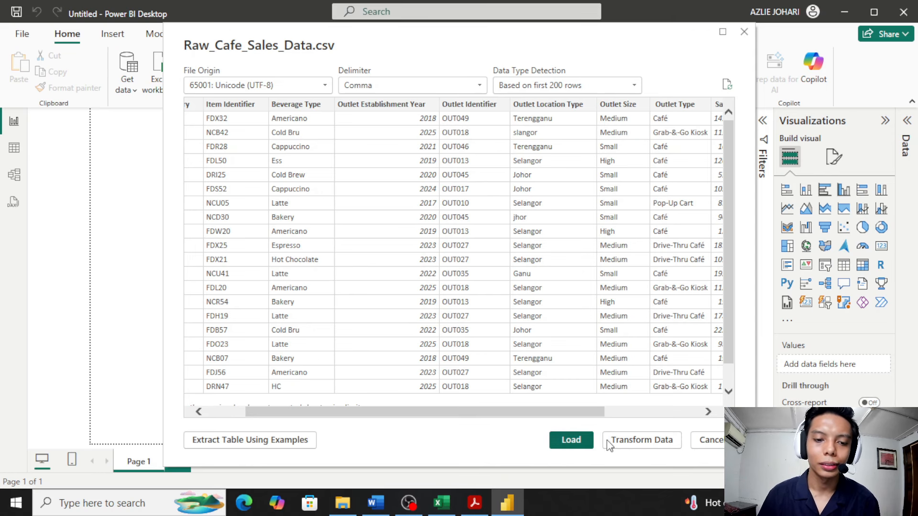
click(629, 445)
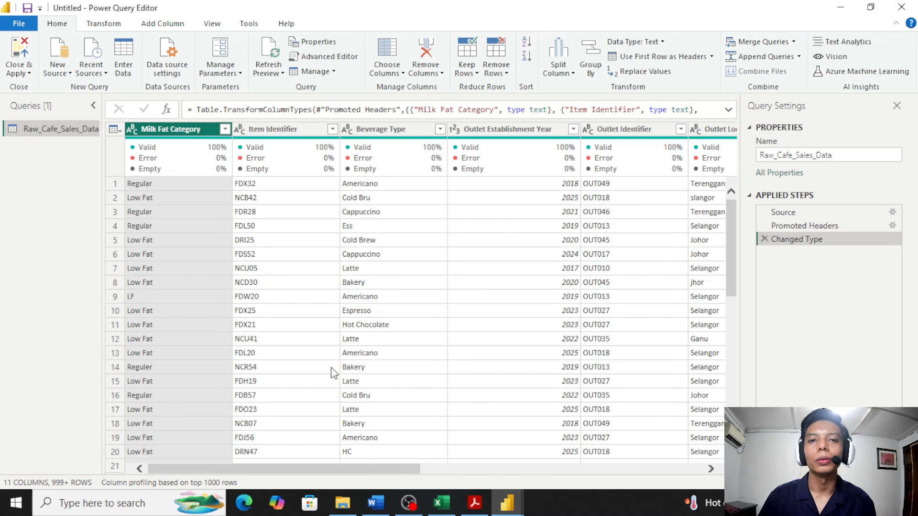
Step: Switch to the class slides in Acrobat and review Power Query's purpose and examples on the Power Query vs DAX page
click(475, 503)
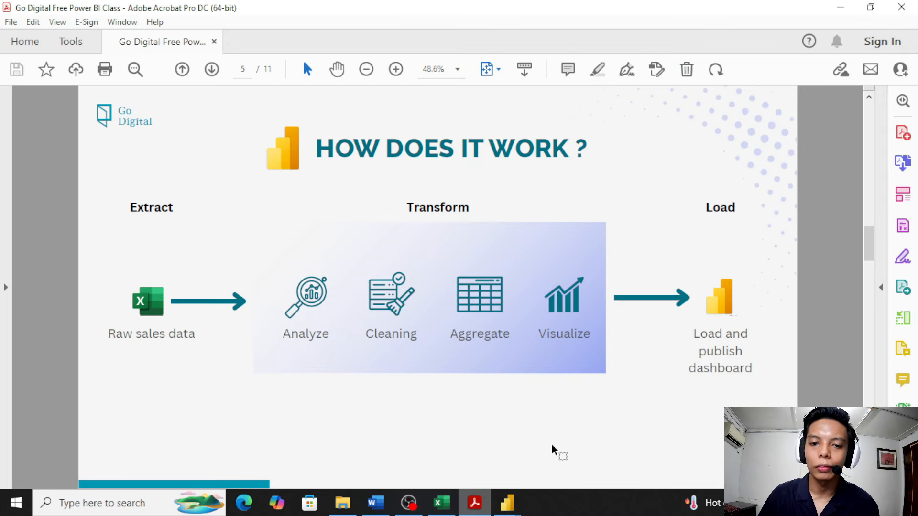
scroll(598, 311, down, 2)
scroll(598, 311, down, 3)
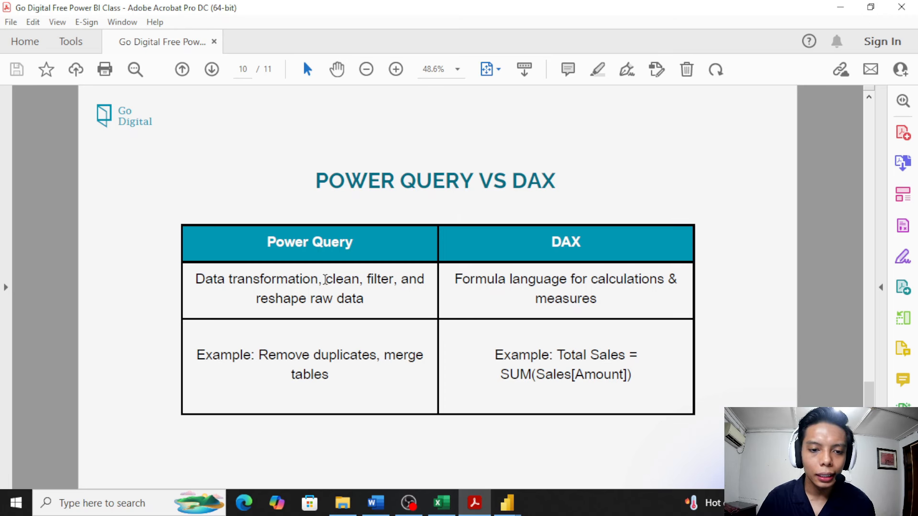
drag(326, 280, 374, 309)
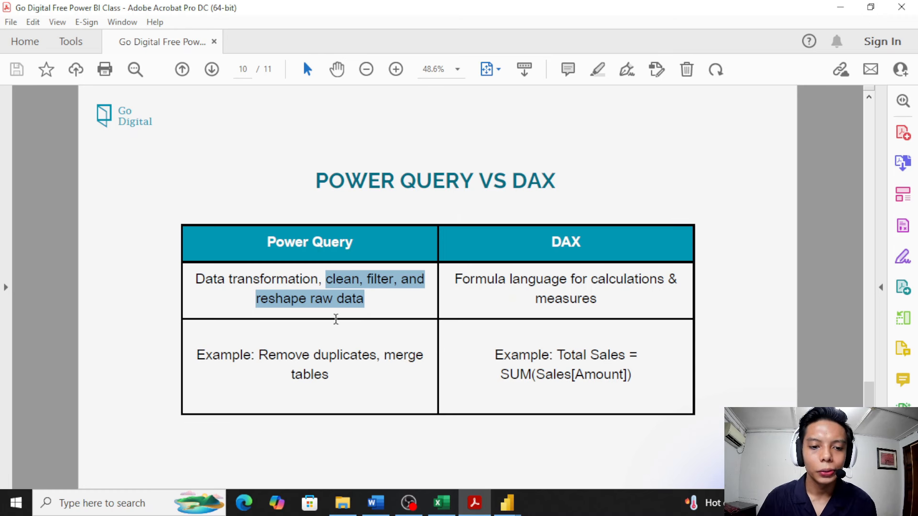
drag(259, 356, 377, 358)
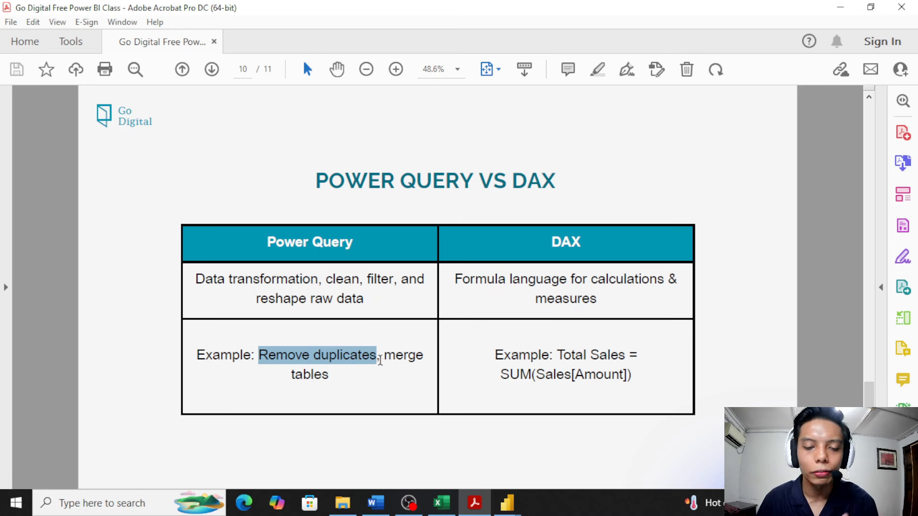
drag(395, 359, 416, 366)
drag(429, 377, 421, 385)
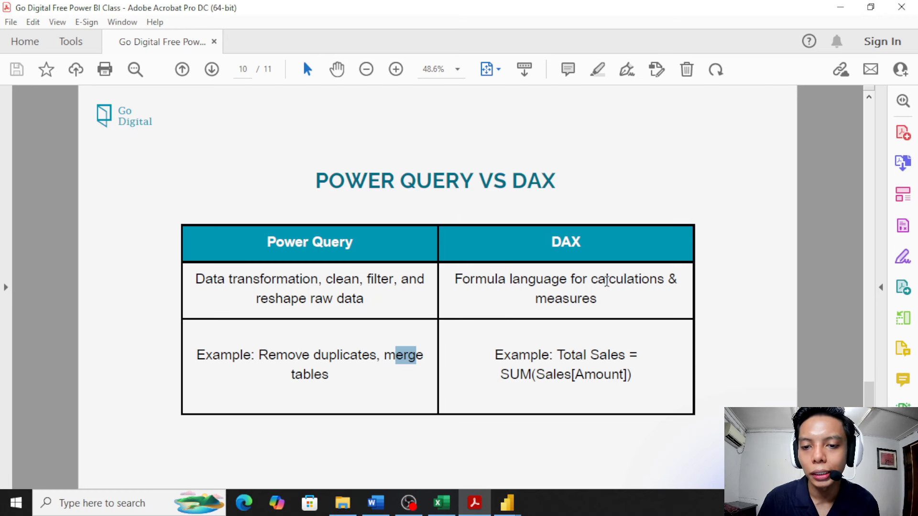
Step: Review the DAX description and its Total Sales example, and return to Power Query Editor
drag(591, 280, 599, 301)
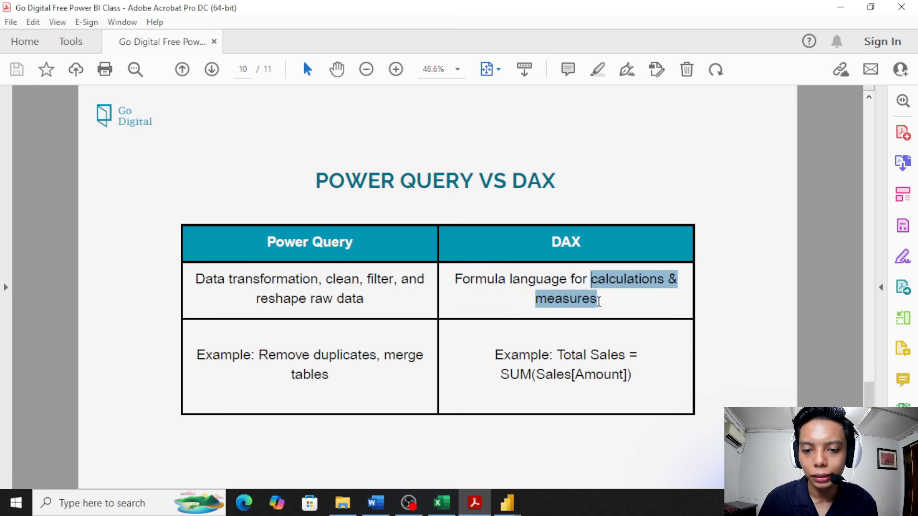
drag(556, 354, 607, 354)
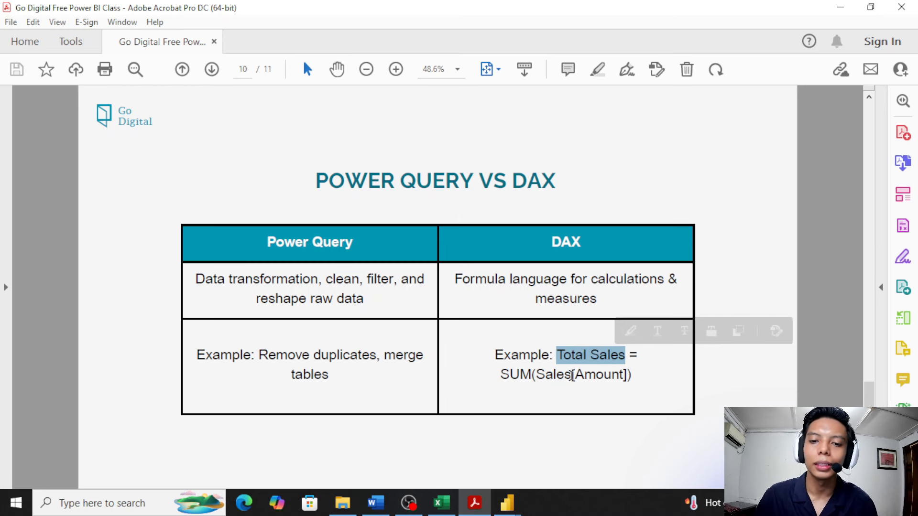
click(570, 241)
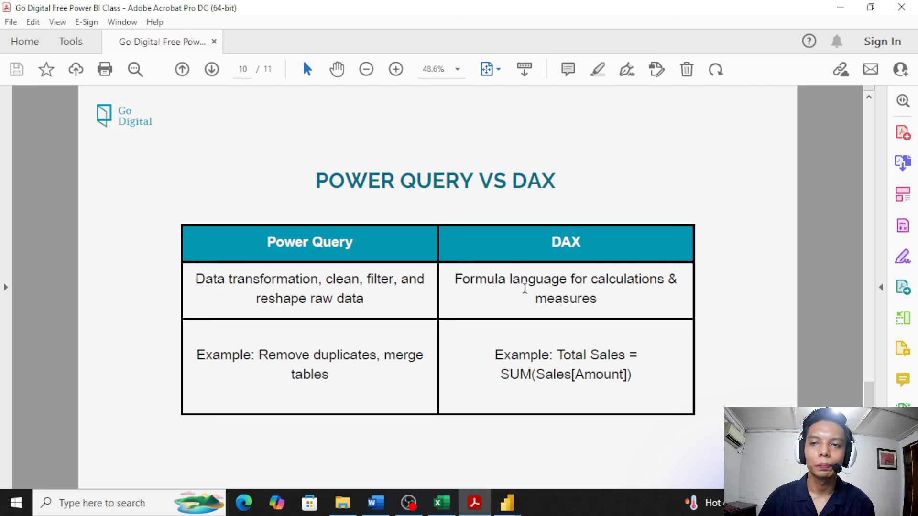
click(840, 7)
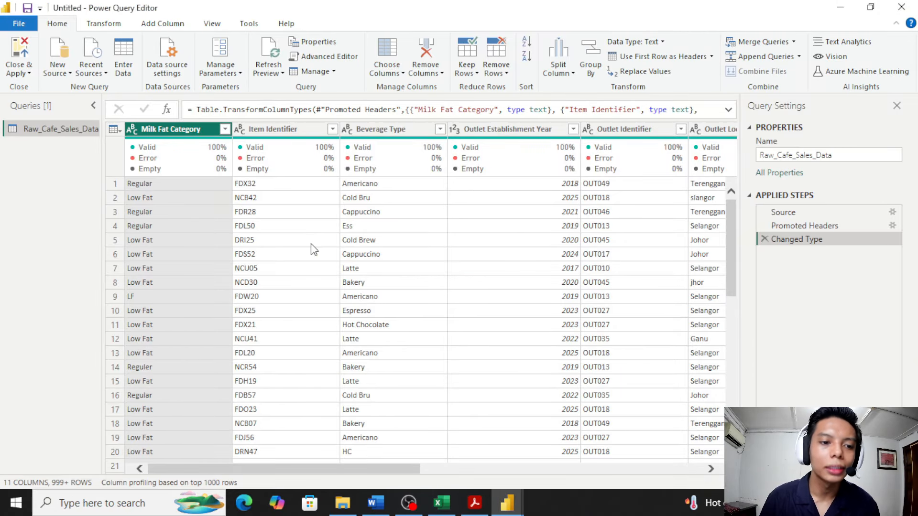
Step: Inspect individual Milk Fat Category entries in rows 9, 7 and 1 of the query preview
click(181, 287)
click(185, 297)
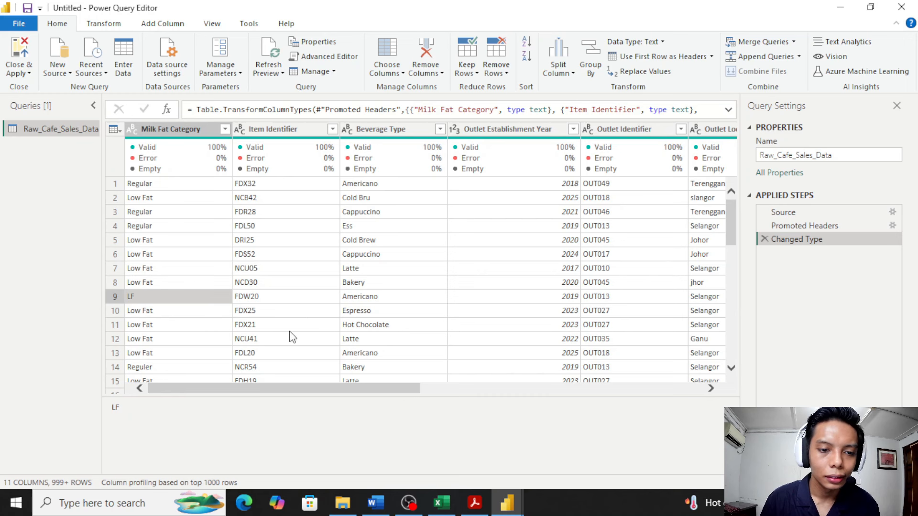
click(204, 269)
click(189, 186)
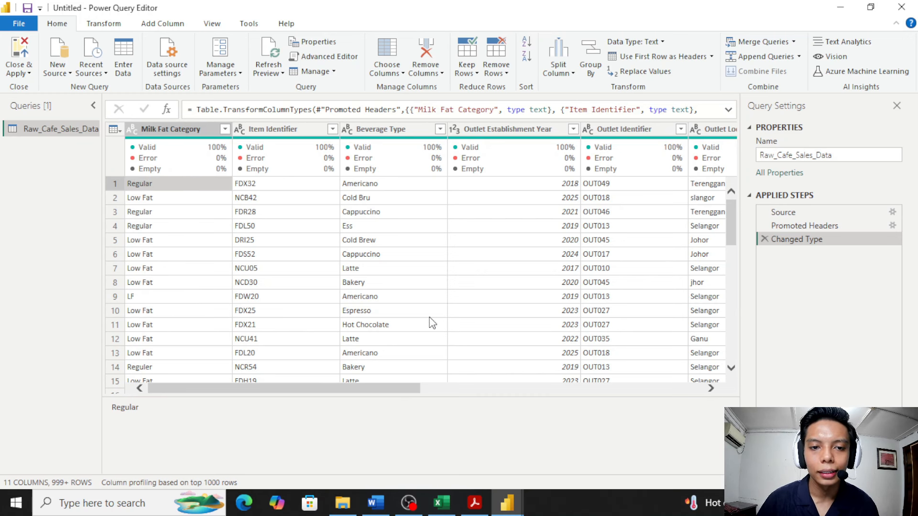
Step: Turn the column quality and column profile previews off and back on to demonstrate them
click(211, 24)
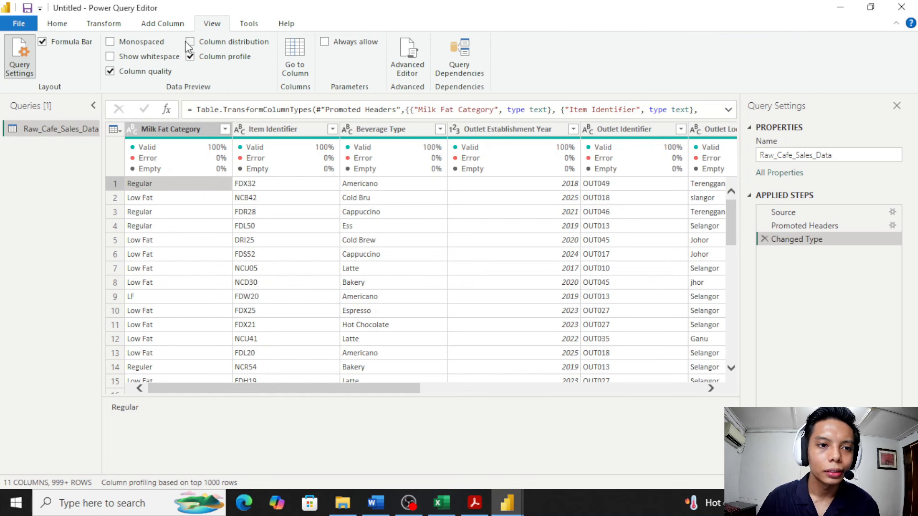
click(191, 57)
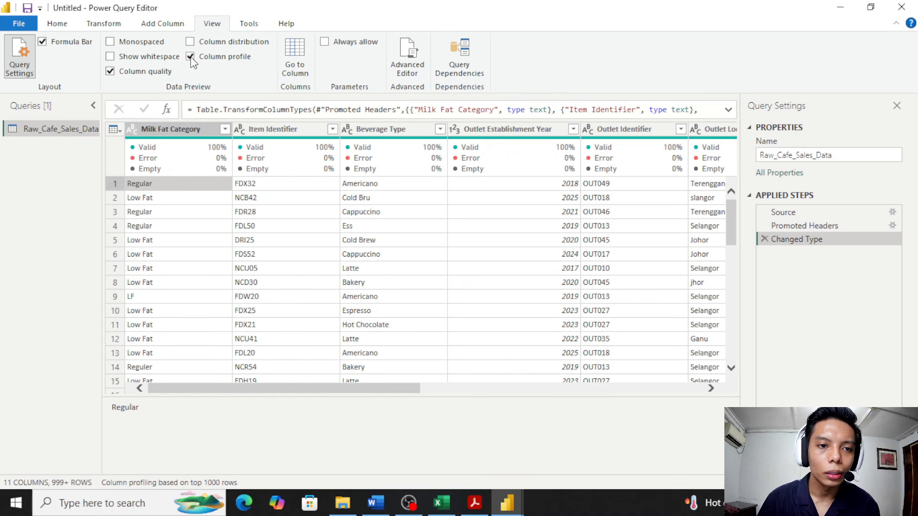
click(111, 72)
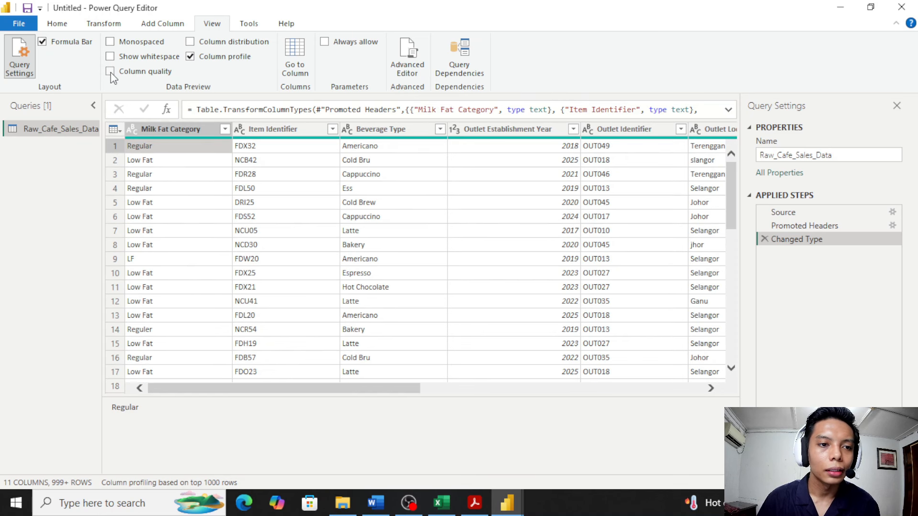
click(110, 72)
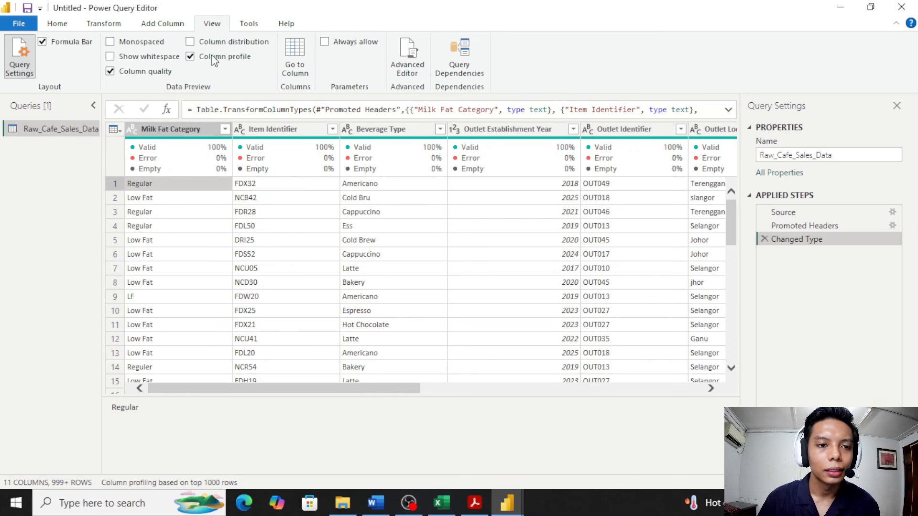
click(190, 56)
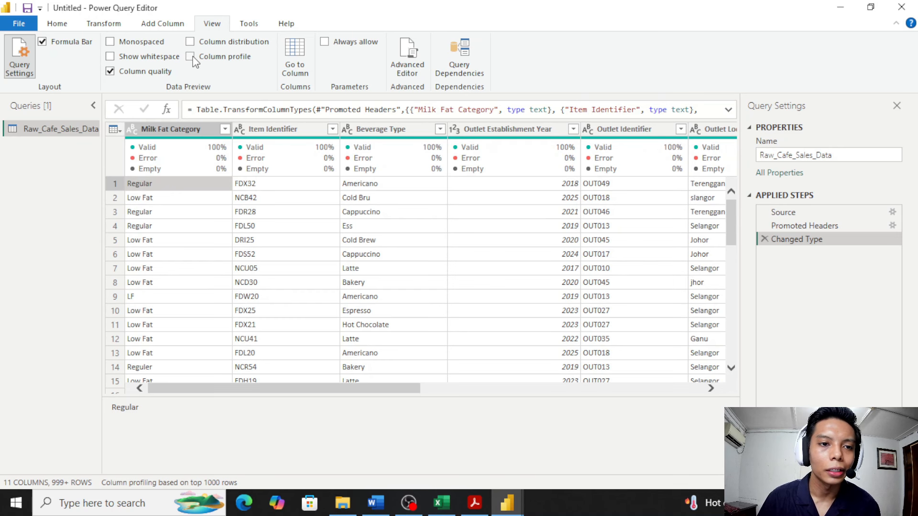
click(110, 72)
click(190, 56)
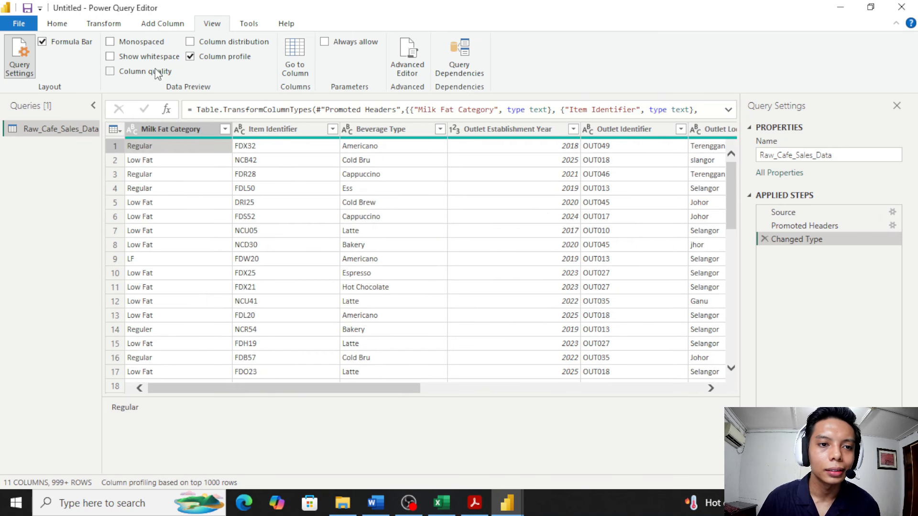
click(110, 71)
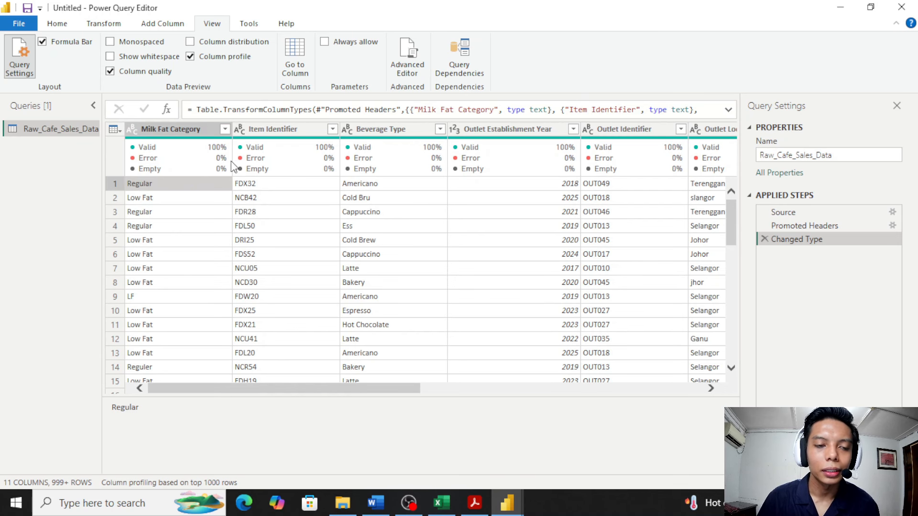
Step: Examine the column statistics and value distributions of the Milk Fat Category, Item Identifier and Beverage Type columns
click(187, 130)
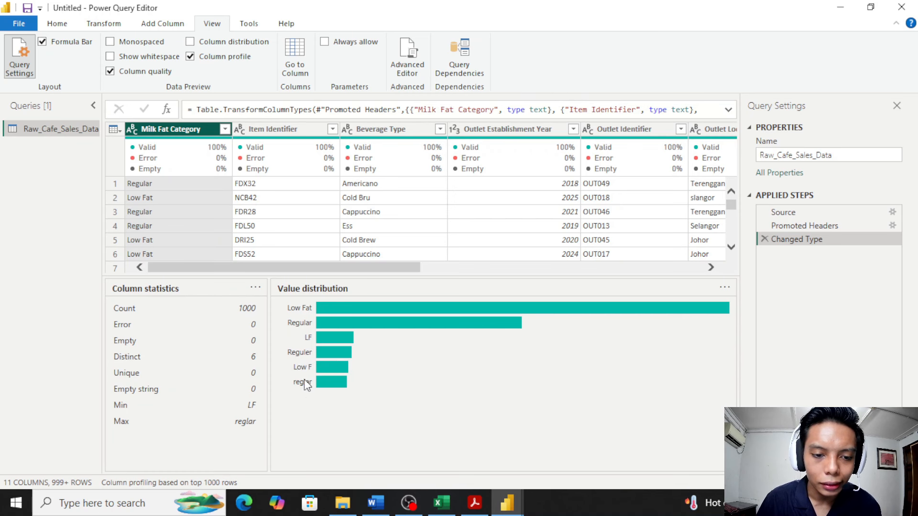
click(277, 127)
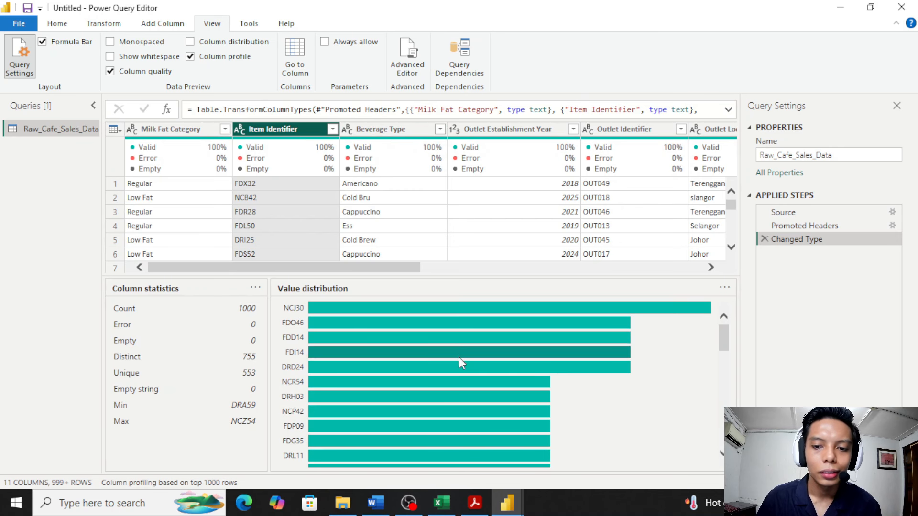
scroll(456, 367, down, 3)
scroll(455, 367, up, 3)
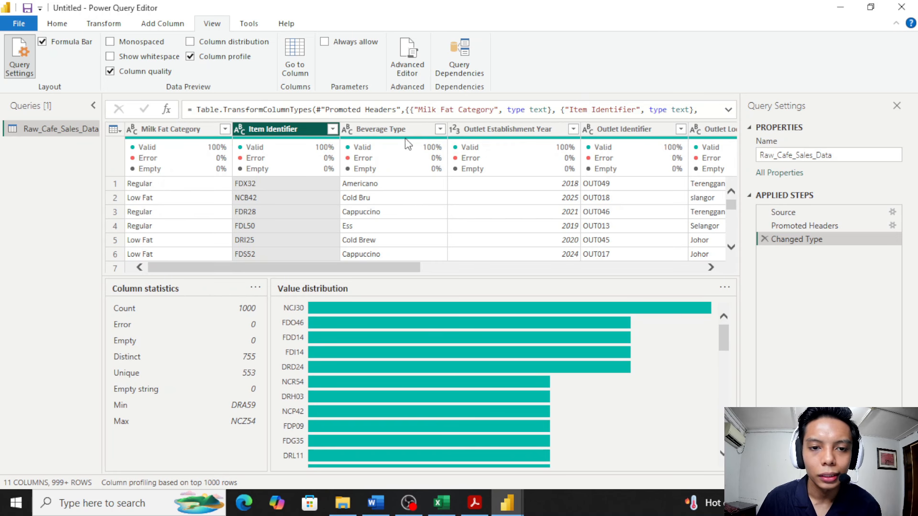
click(408, 144)
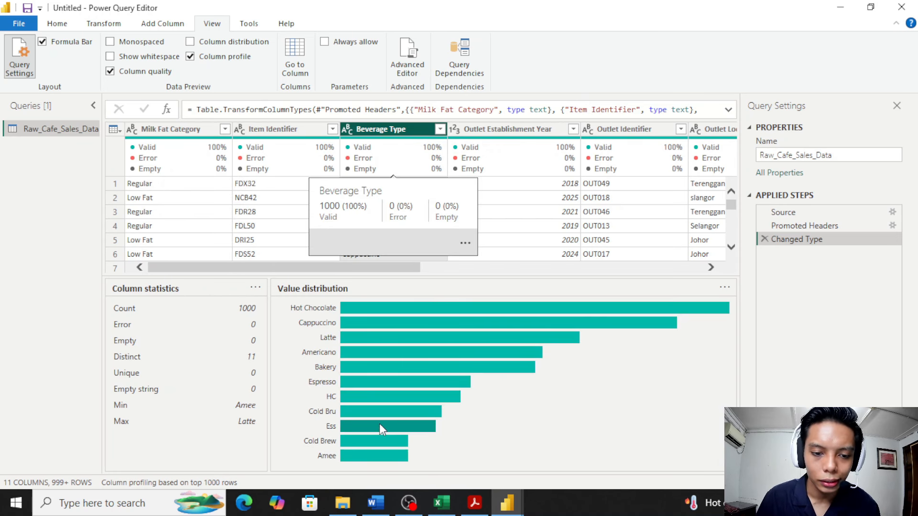
mouse_move(360, 428)
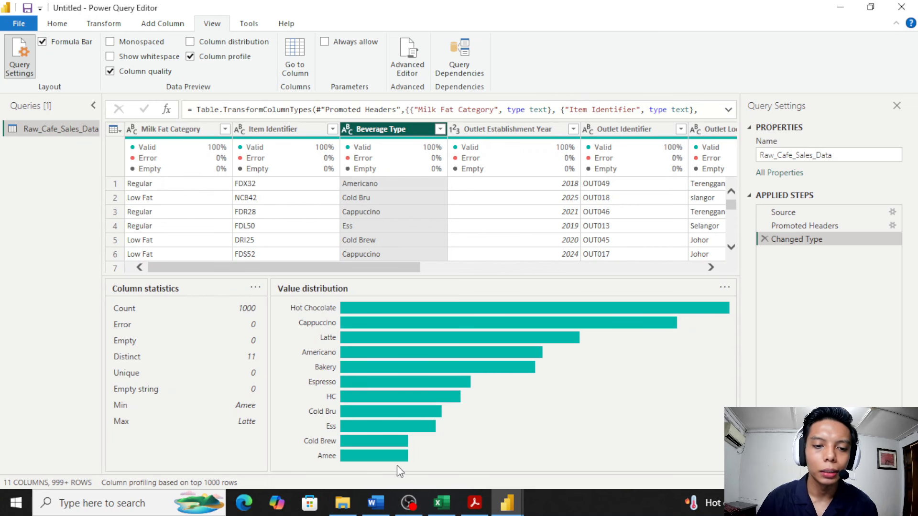
Step: Review the Beverage Type value distribution, look across the remaining columns through Rating (Corrupted), and enlarge the data preview
mouse_move(372, 399)
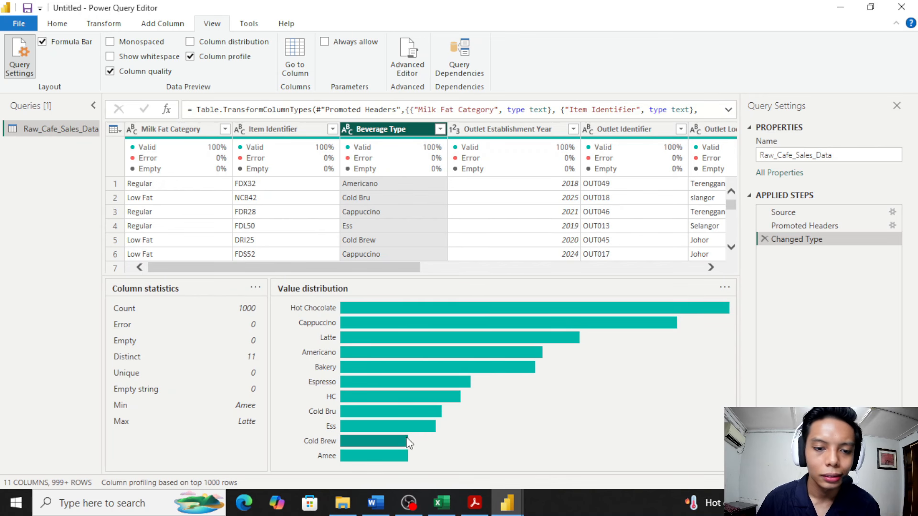
mouse_move(368, 461)
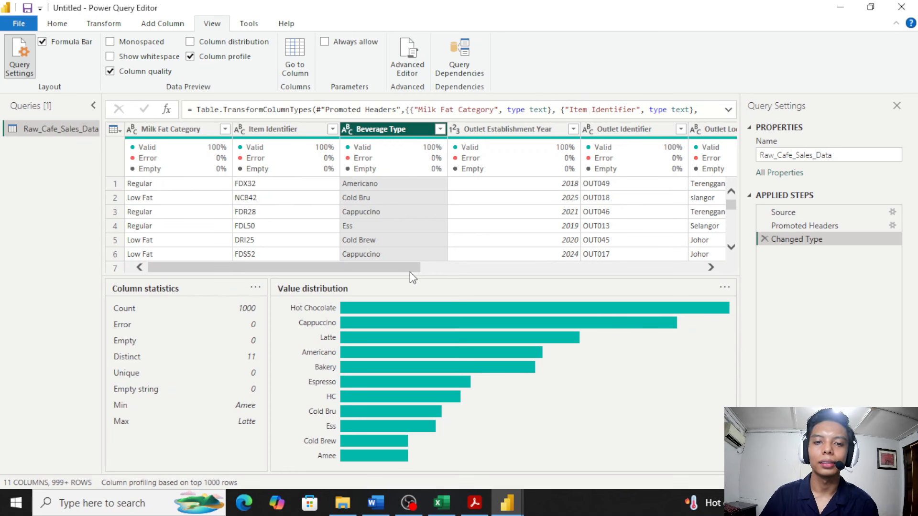
drag(409, 272, 697, 250)
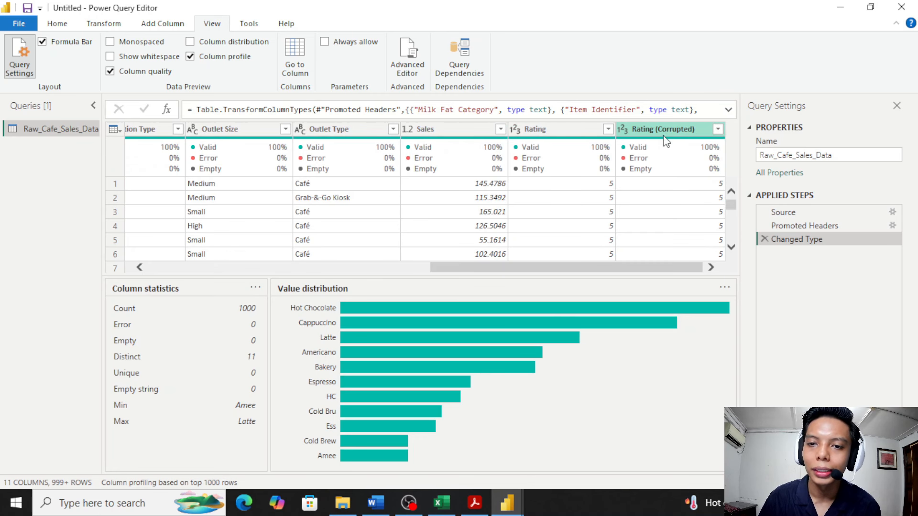
drag(636, 265, 227, 271)
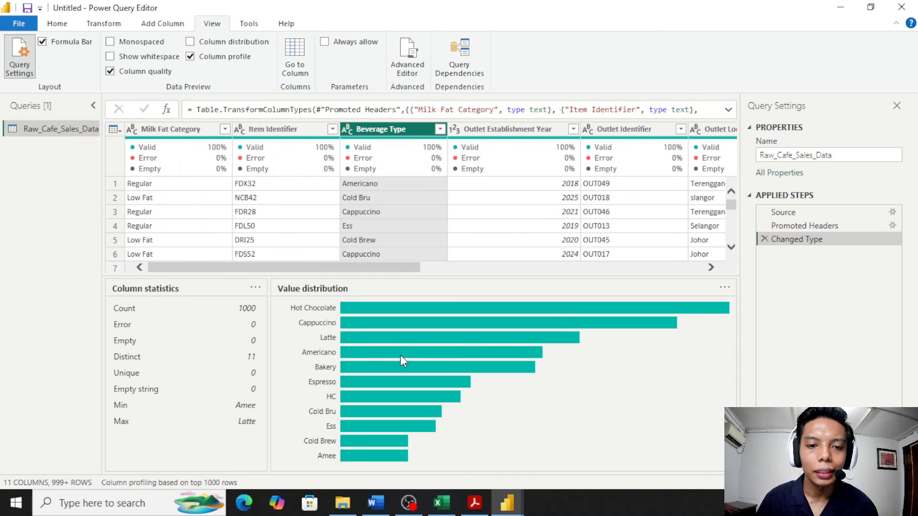
mouse_move(367, 266)
mouse_down()
mouse_move(632, 263)
mouse_move(349, 268)
mouse_up()
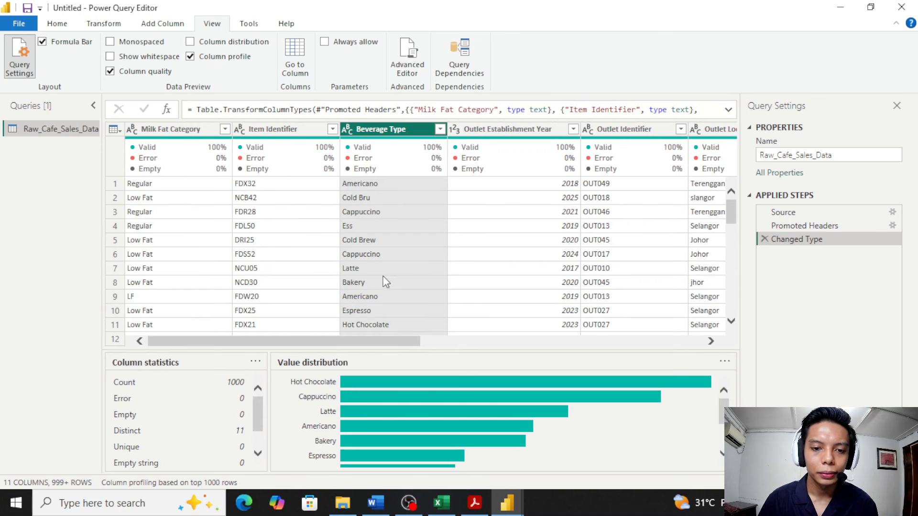
Step: Replace LF with Low Fat in the Milk Fat Category column, matching entire cell contents and with replacement using special characters enabled
click(188, 130)
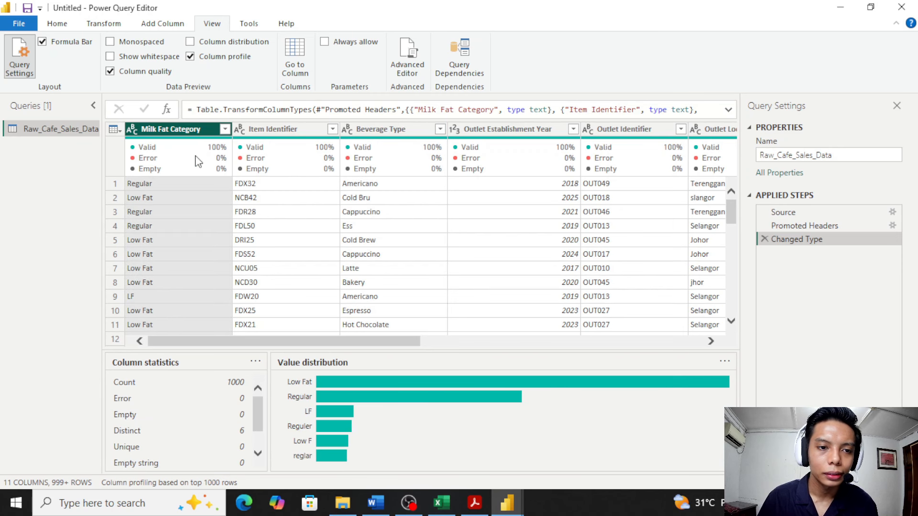
right_click(193, 133)
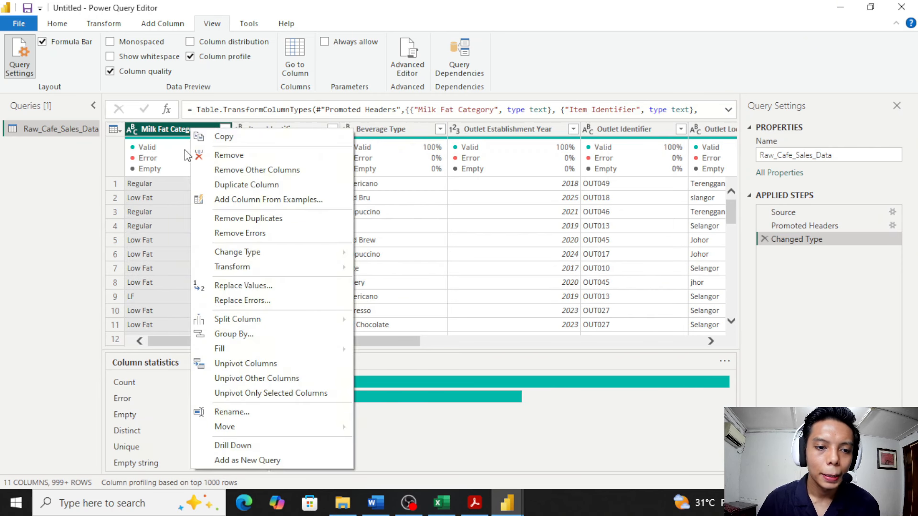
click(228, 287)
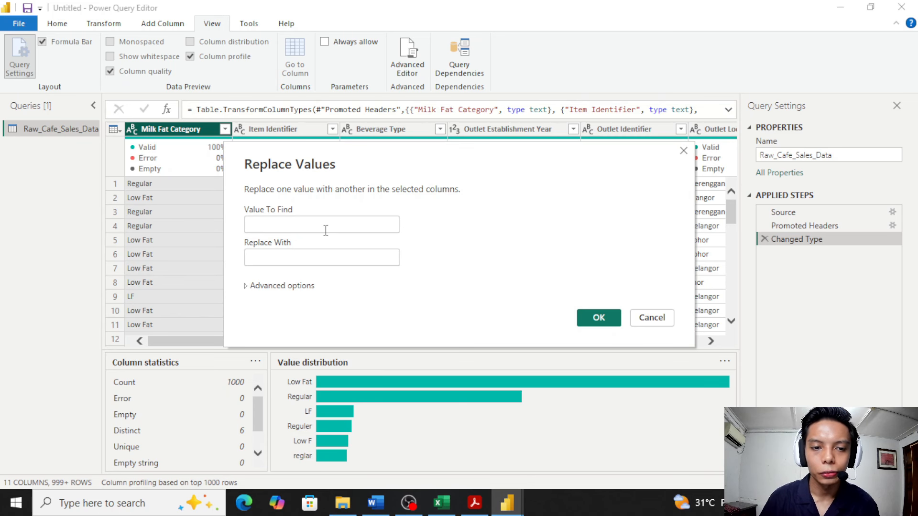
text(LF)
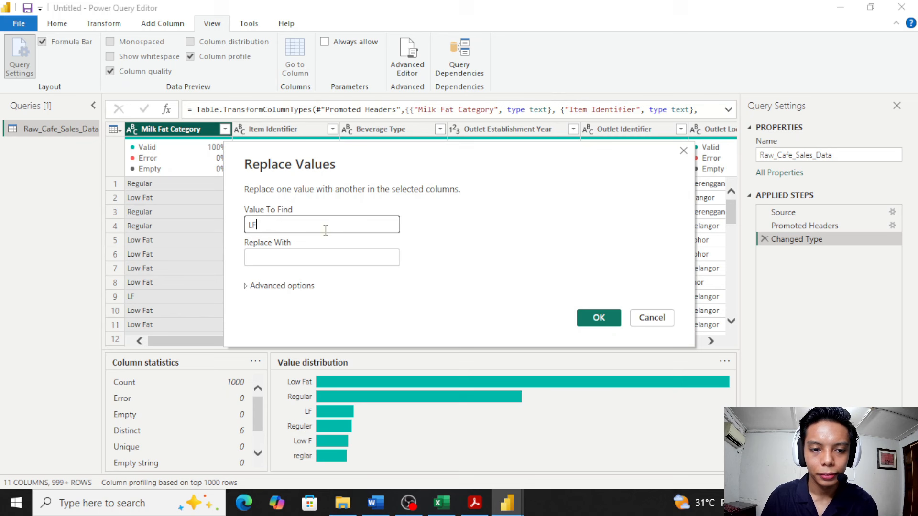
click(279, 264)
text(Low Fat)
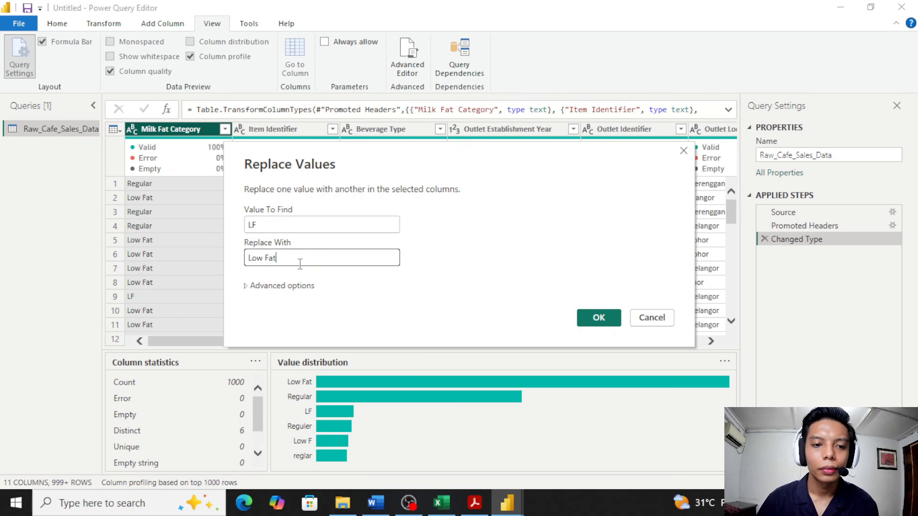
click(296, 286)
click(249, 300)
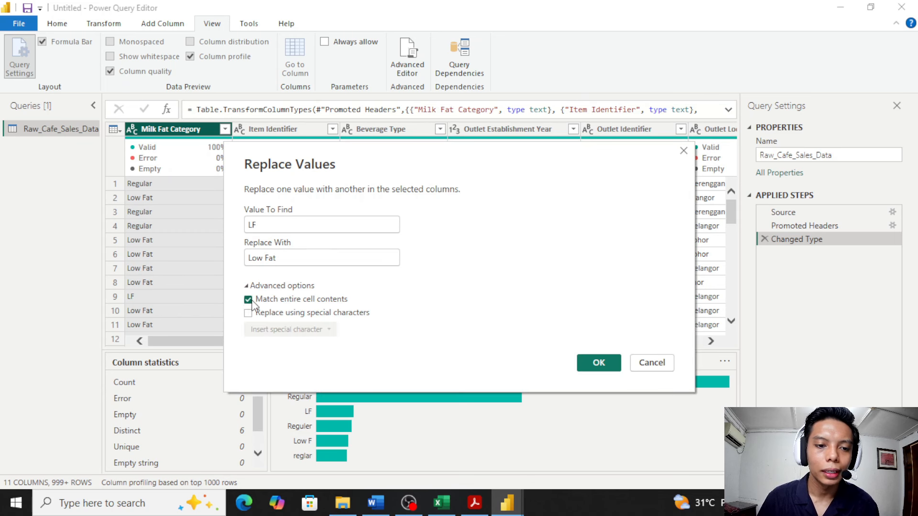
click(248, 314)
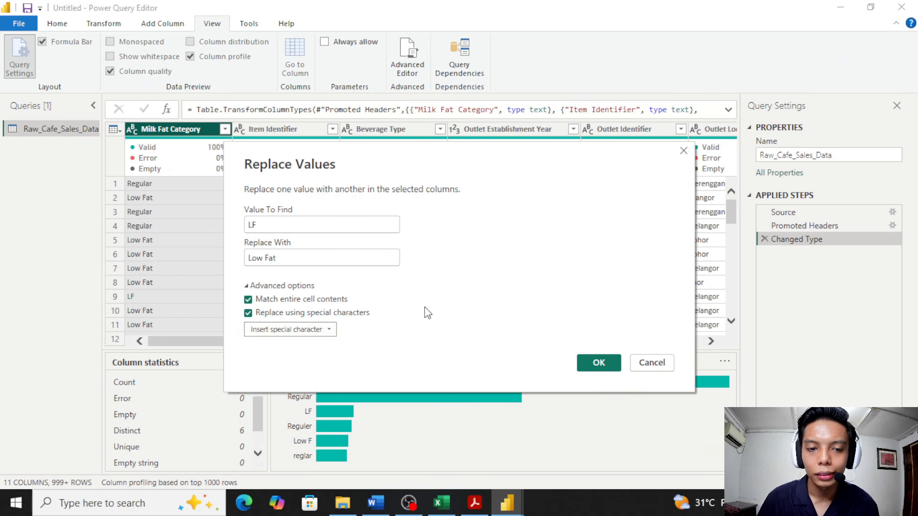
drag(279, 259, 247, 259)
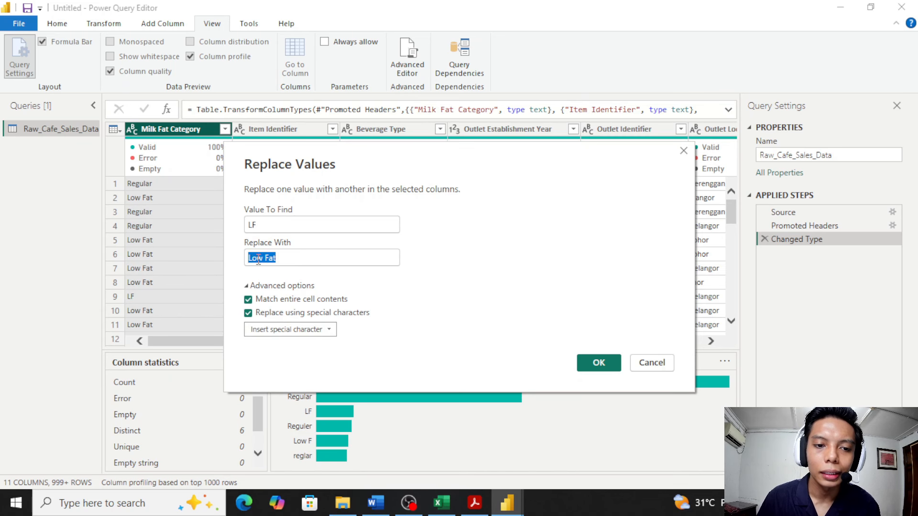
click(257, 224)
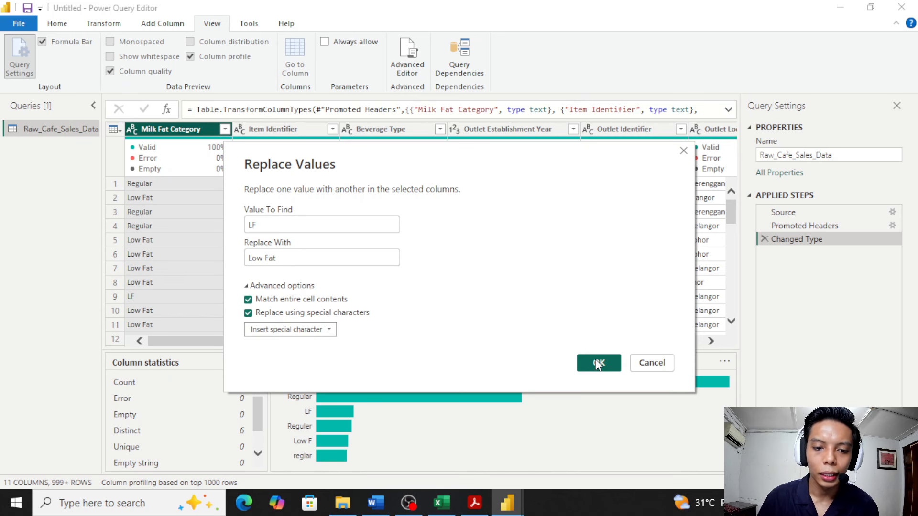
drag(495, 167, 503, 117)
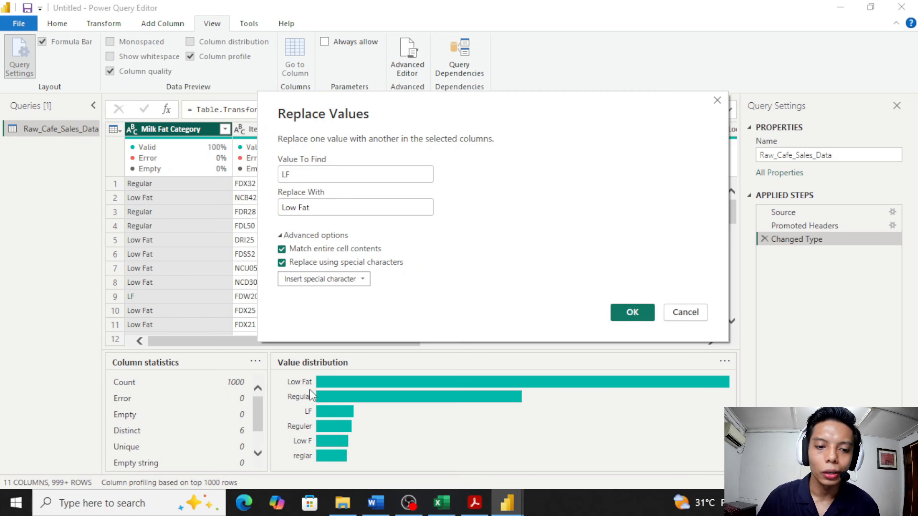
click(631, 313)
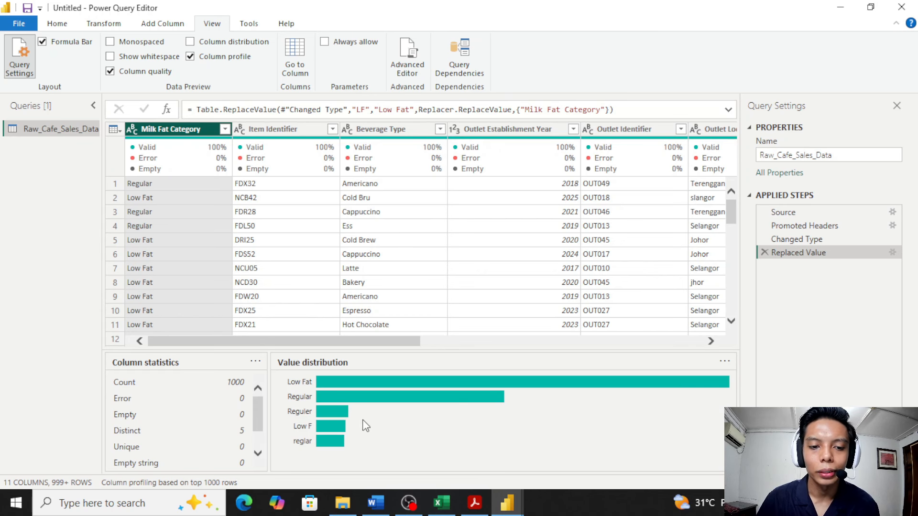
Step: Replace Low F with Low Fat in the Milk Fat Category column, with entire-cell matching and special-character replacement enabled
mouse_move(355, 385)
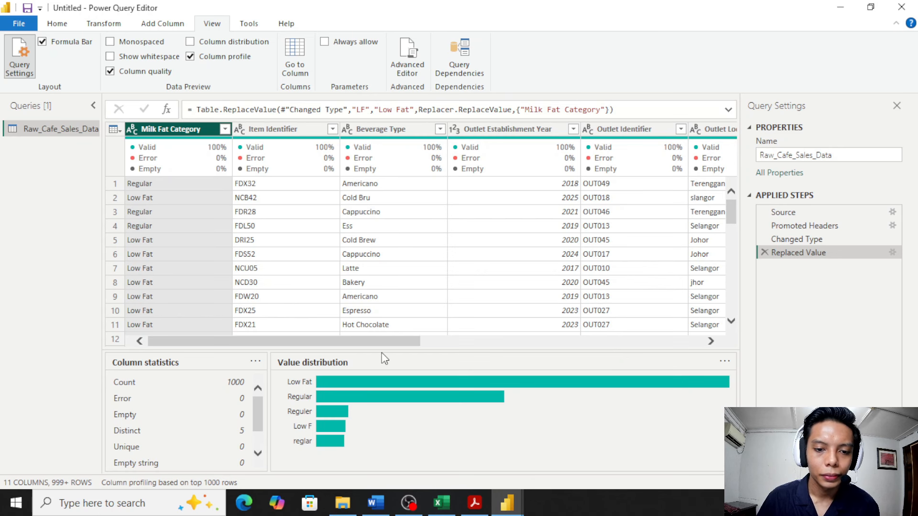
drag(381, 351, 380, 338)
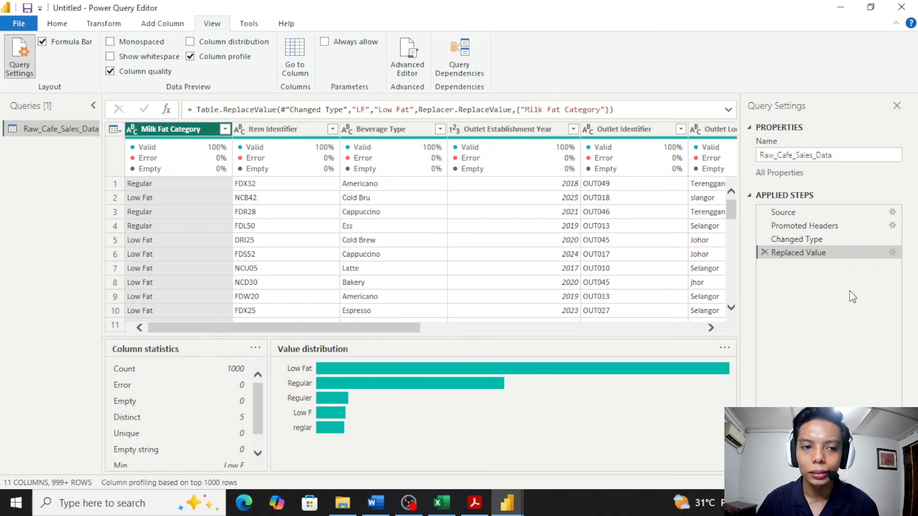
right_click(167, 128)
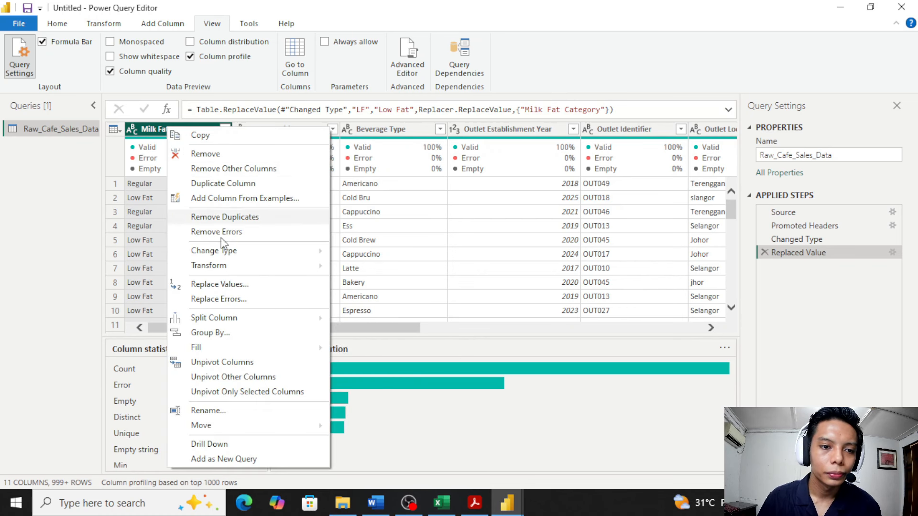
click(241, 287)
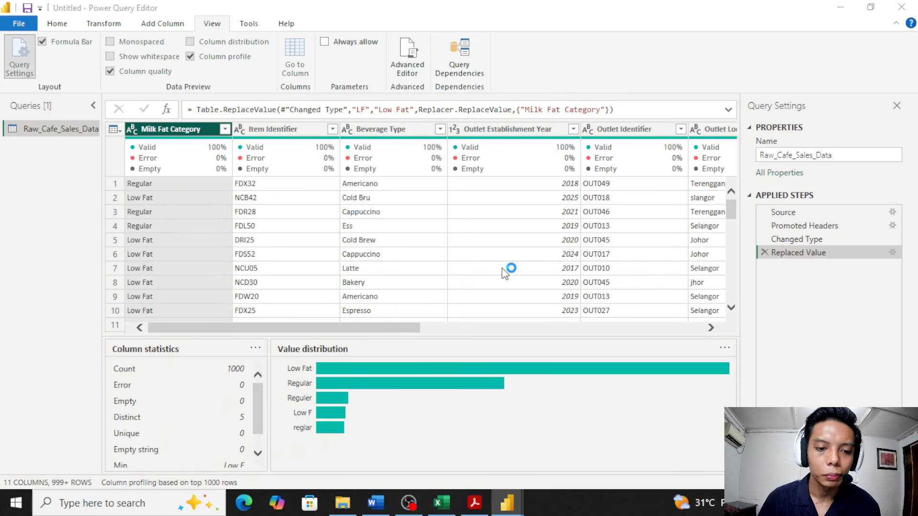
text(Low F)
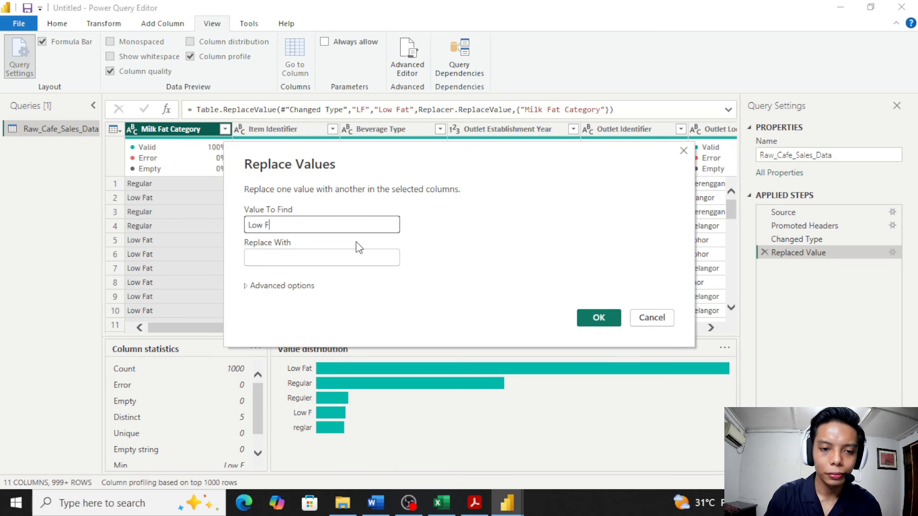
click(330, 257)
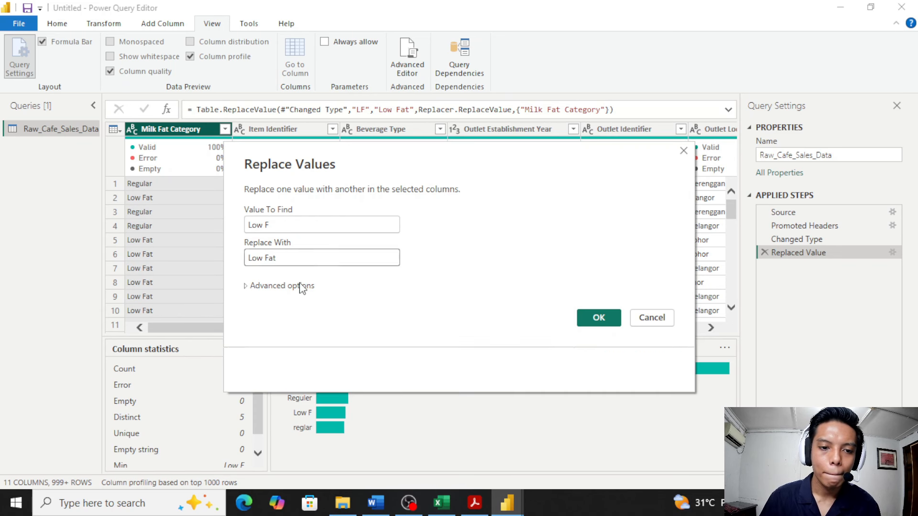
click(282, 285)
click(282, 300)
click(283, 313)
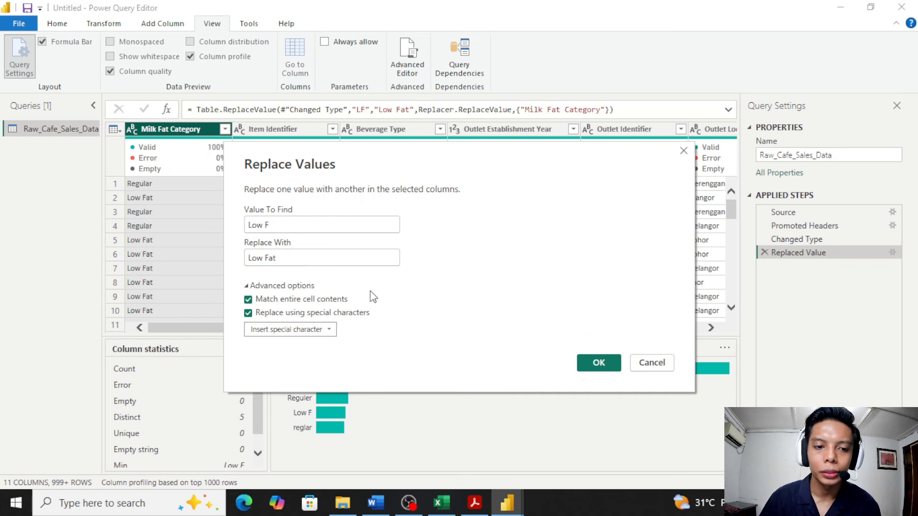
click(615, 358)
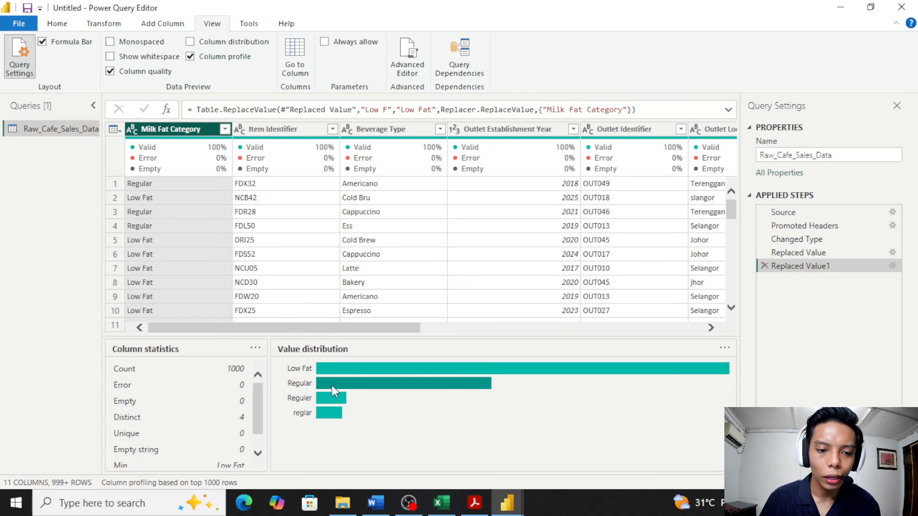
Step: Replace reglar with Regular in the Milk Fat Category column, with entire-cell matching and special-character replacement enabled
mouse_move(349, 368)
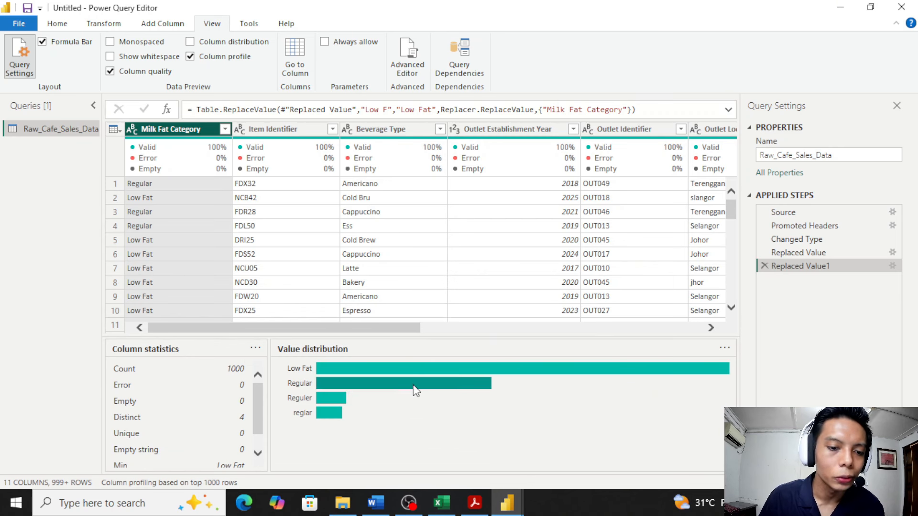
mouse_move(416, 387)
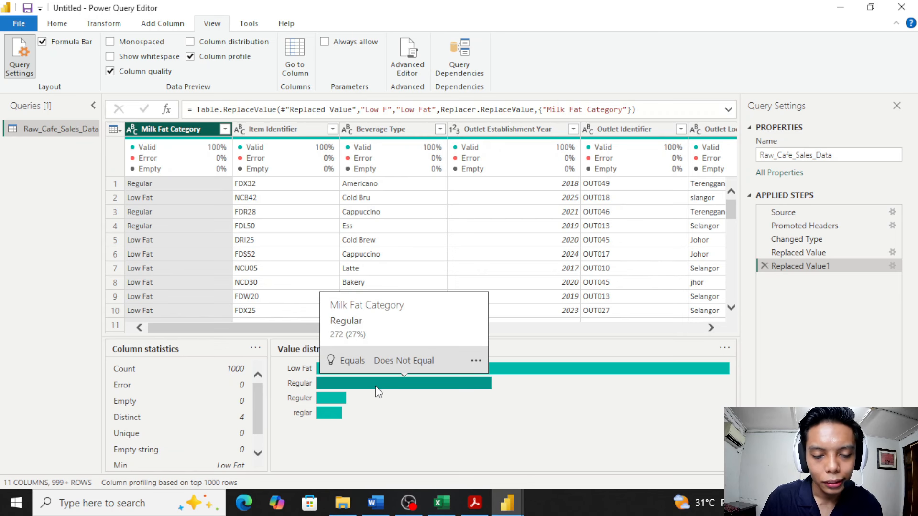
mouse_move(329, 413)
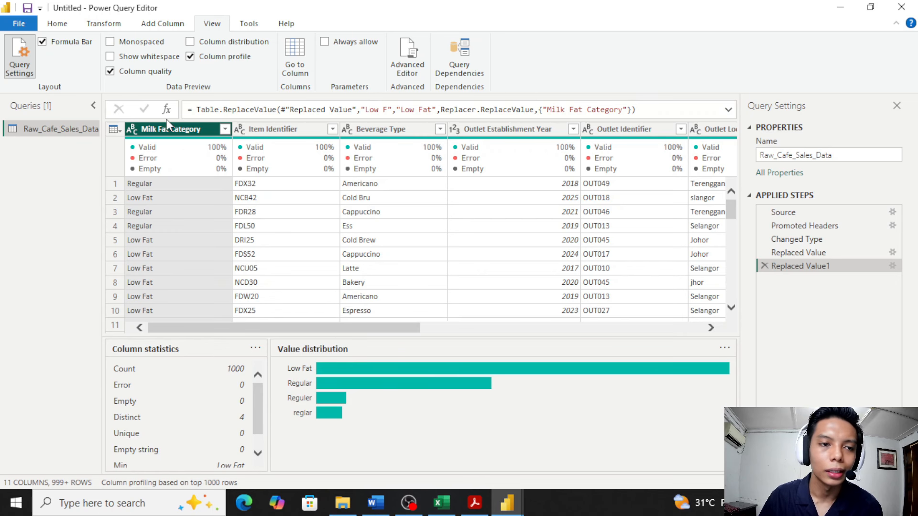
right_click(170, 132)
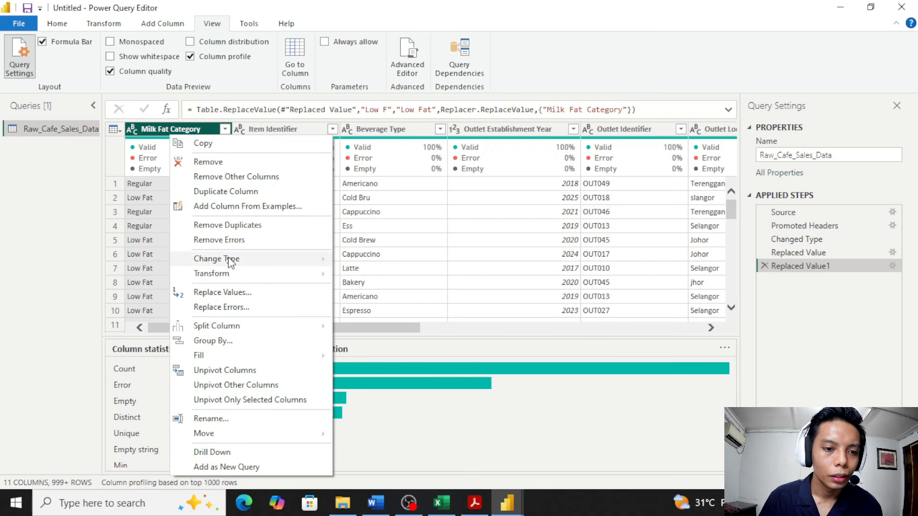
click(234, 293)
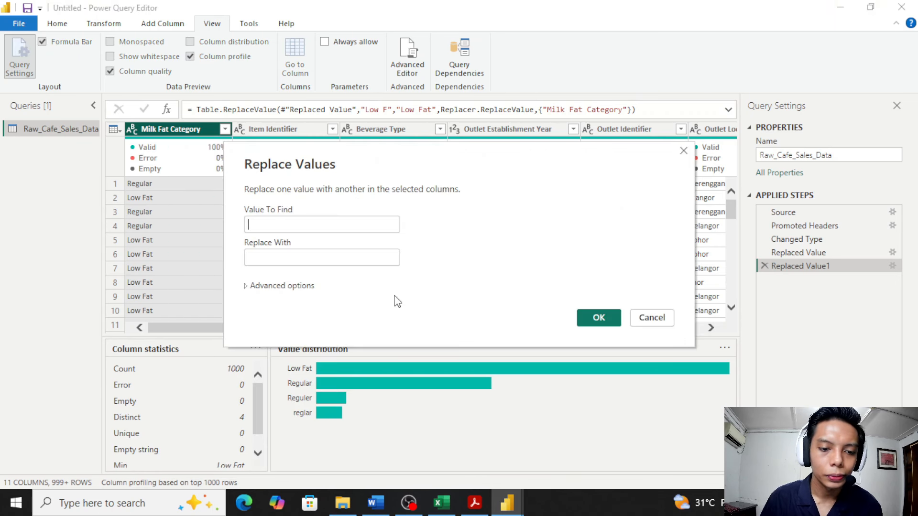
text(reglar)
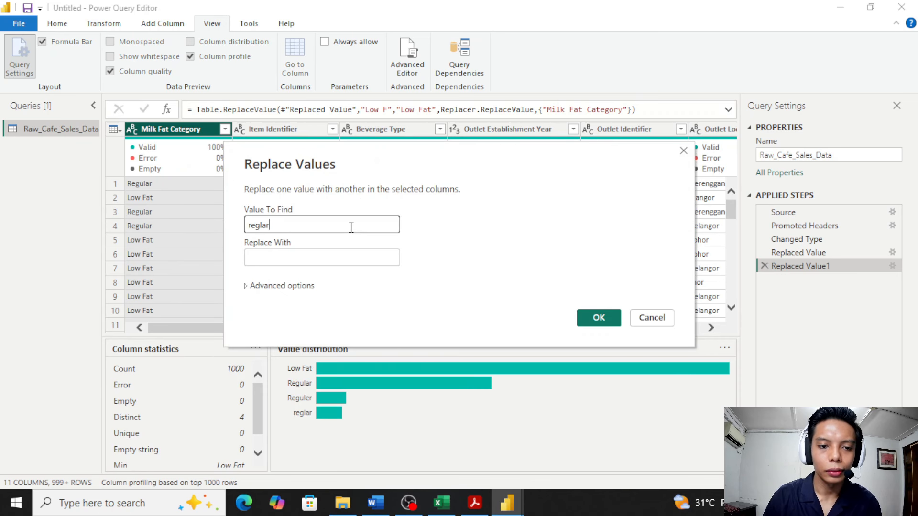
click(349, 259)
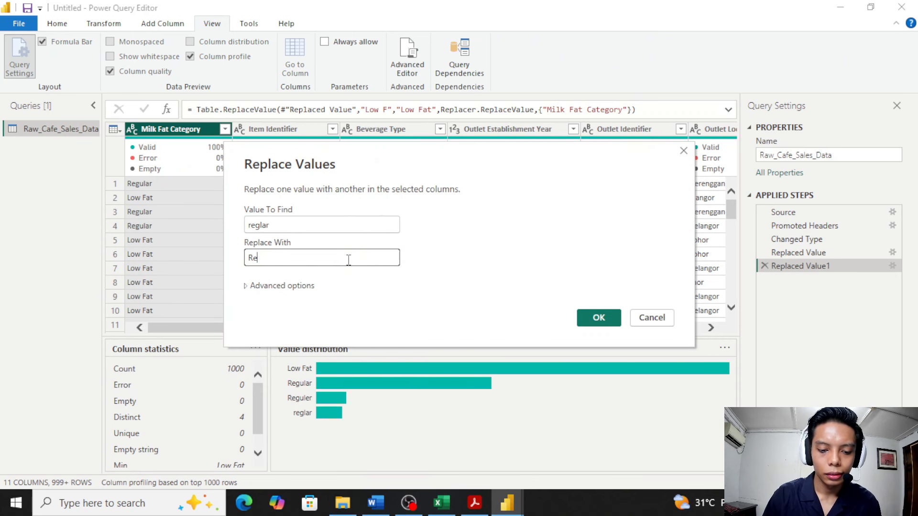
click(269, 286)
click(248, 299)
click(249, 312)
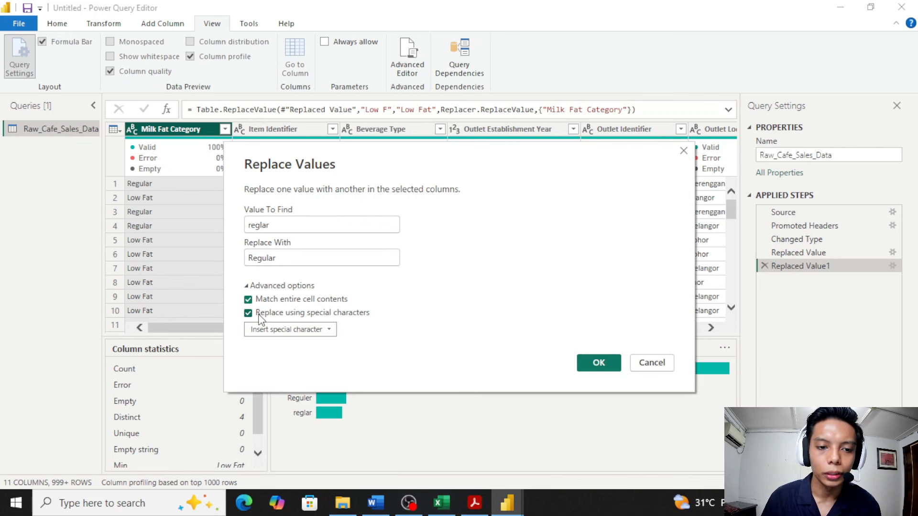
click(599, 363)
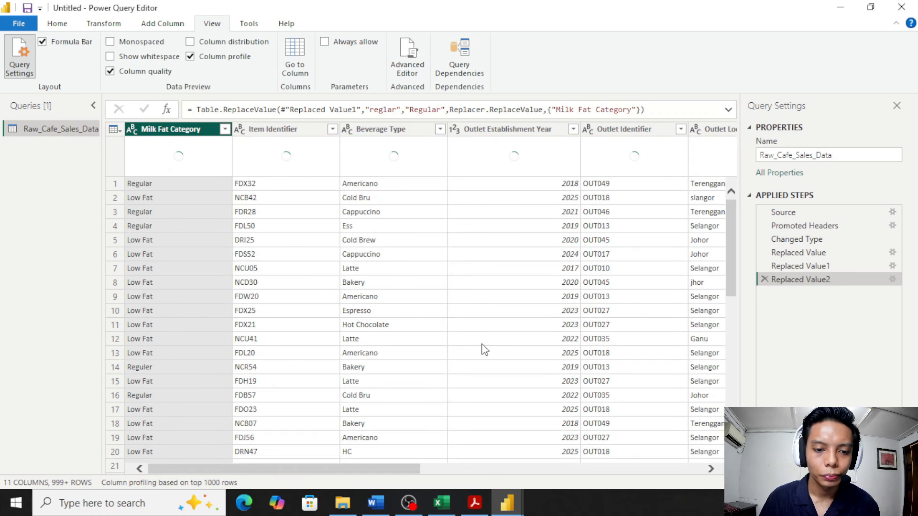
Step: Replace Reguler with Regular in the Milk Fat Category column, matching entire cell contents and replacing using special characters
click(191, 127)
mouse_move(371, 388)
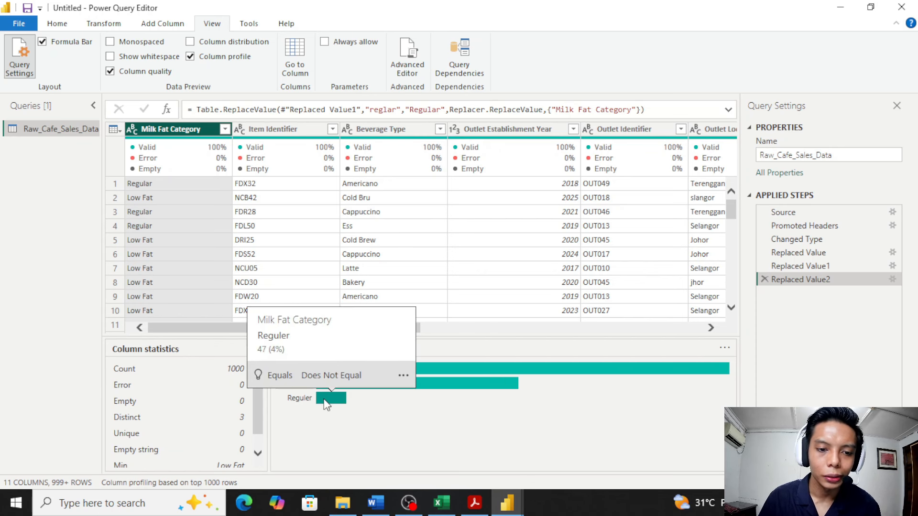
right_click(190, 125)
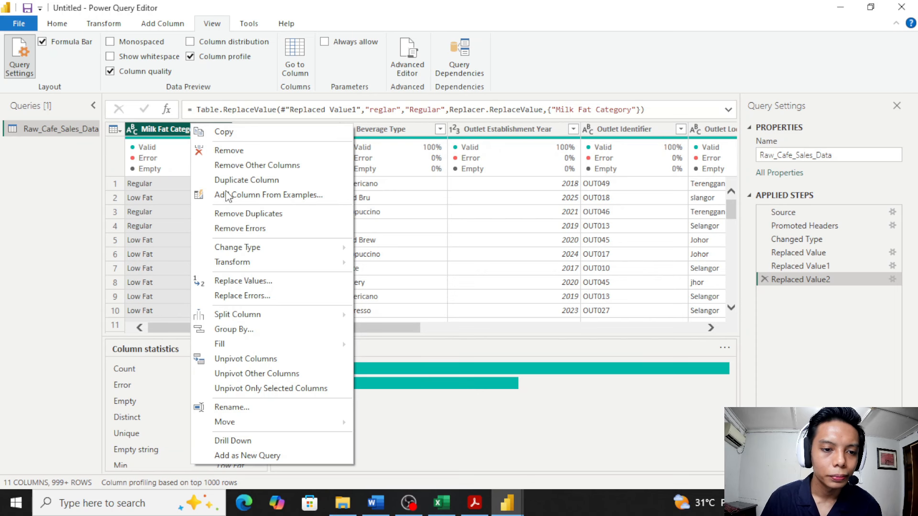
click(235, 281)
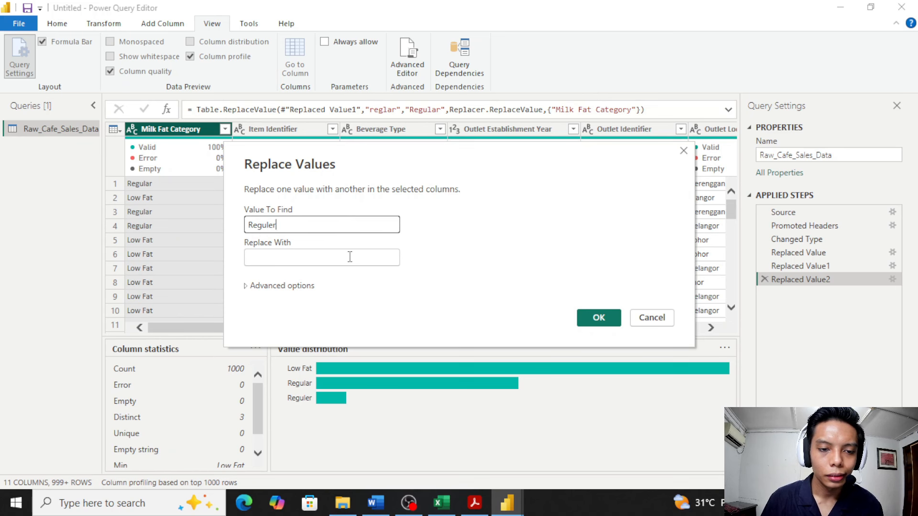
click(319, 259)
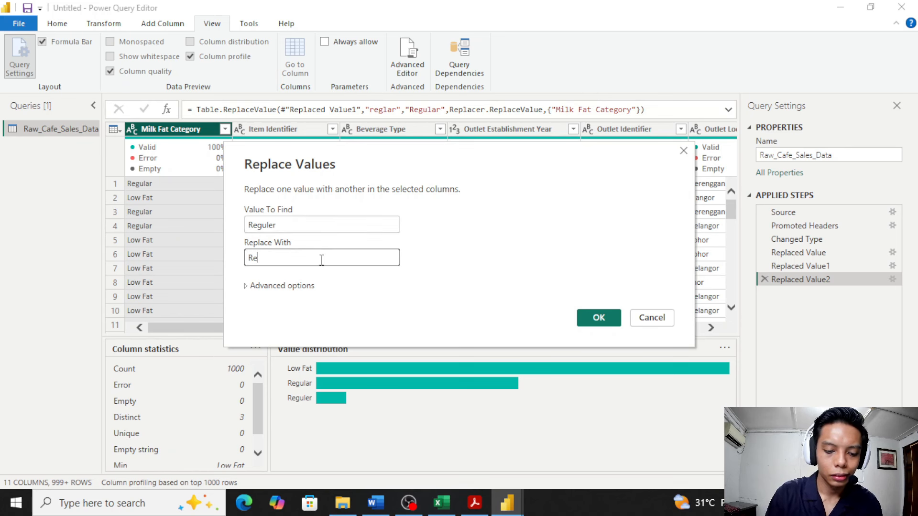
click(286, 286)
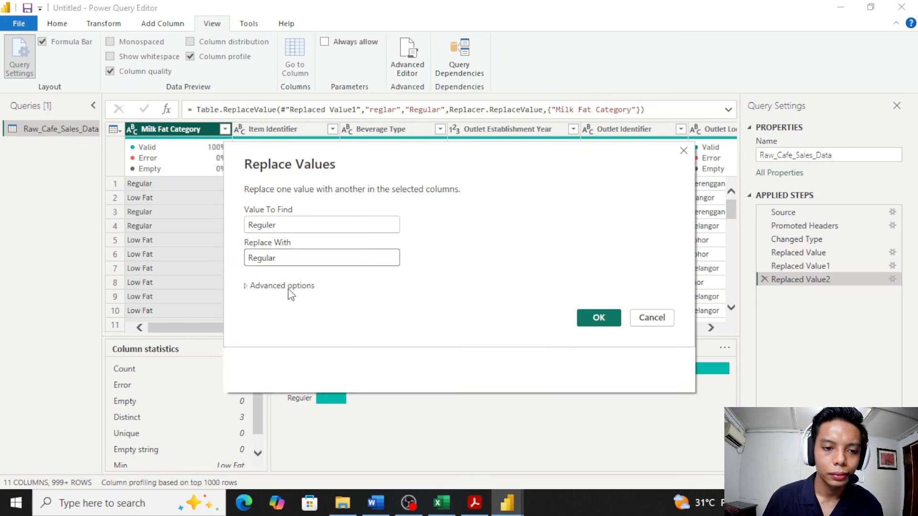
click(248, 300)
click(248, 313)
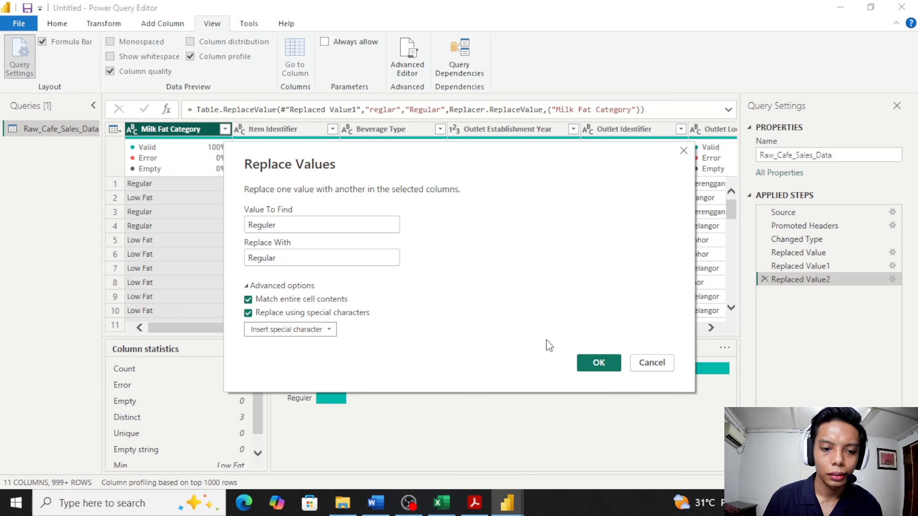
click(599, 363)
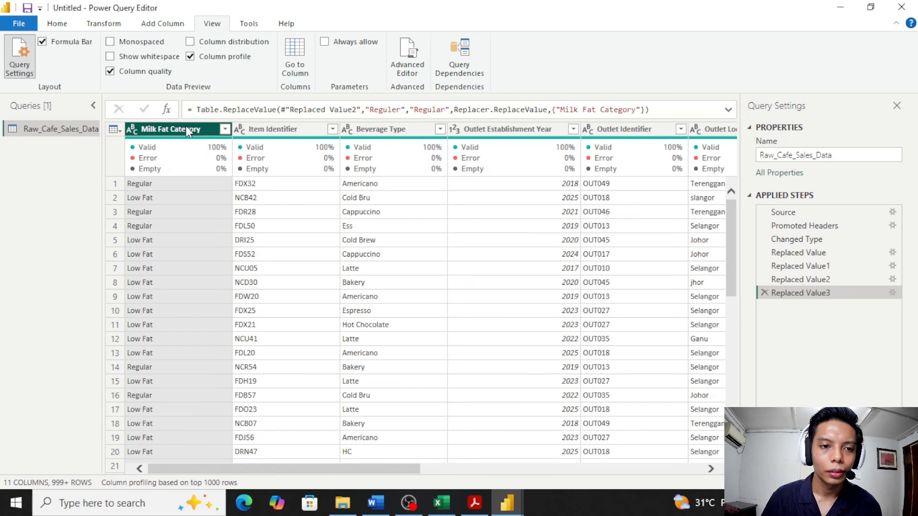
Step: Check the Milk Fat Category column's value distribution and look through its rows in an enlarged data preview
click(186, 125)
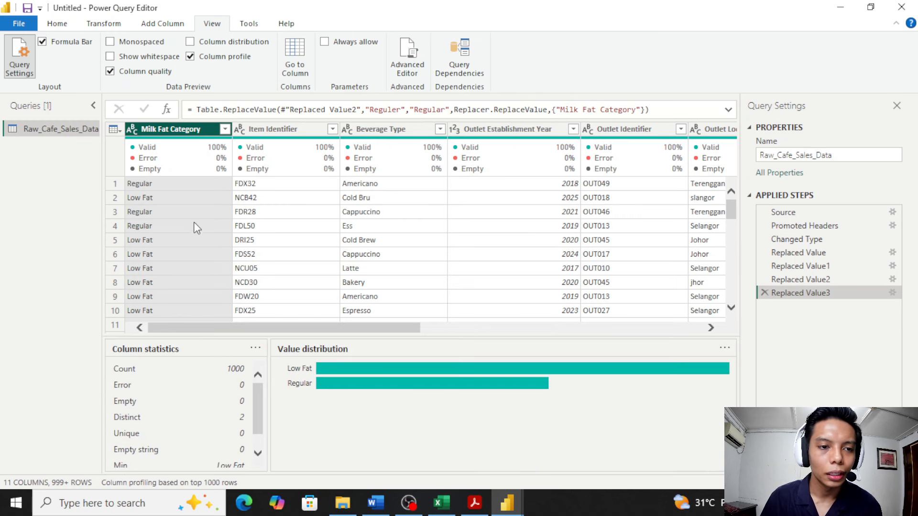
mouse_move(192, 152)
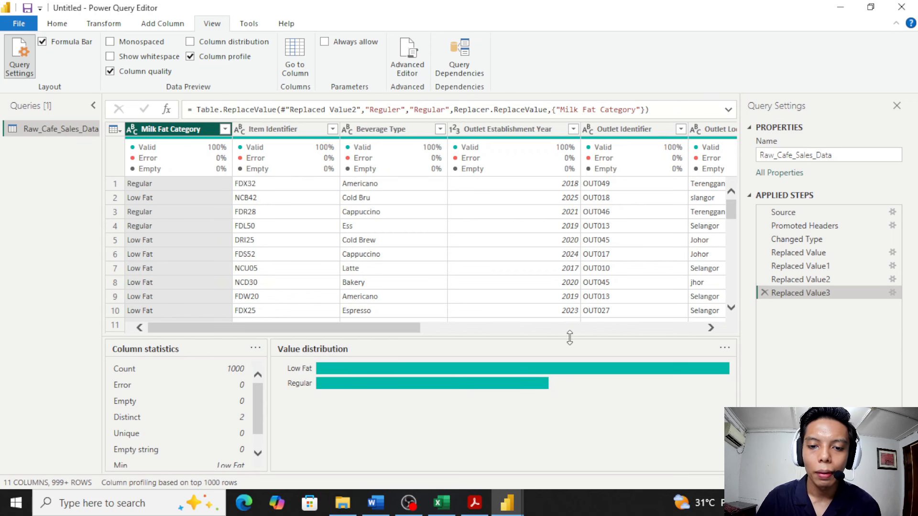
drag(570, 337, 570, 391)
scroll(223, 263, down, 5)
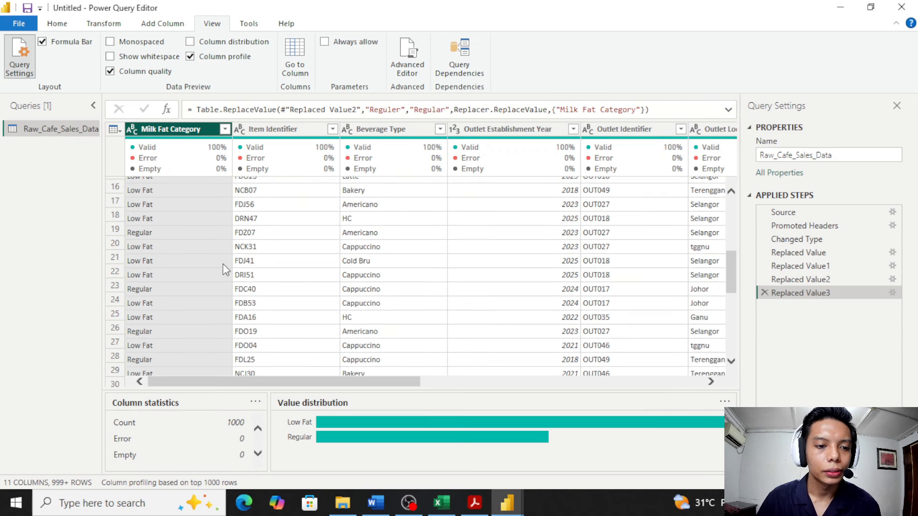
scroll(222, 263, up, 5)
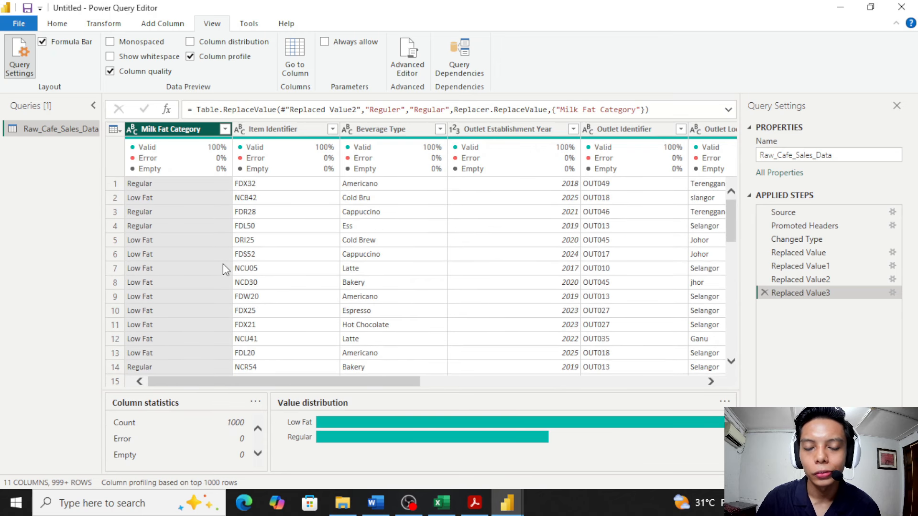
Step: Enlarge the Beverage Type column profile and replace Amee with Americano in that column, with entire-cell matching and special-character replacement enabled
click(403, 135)
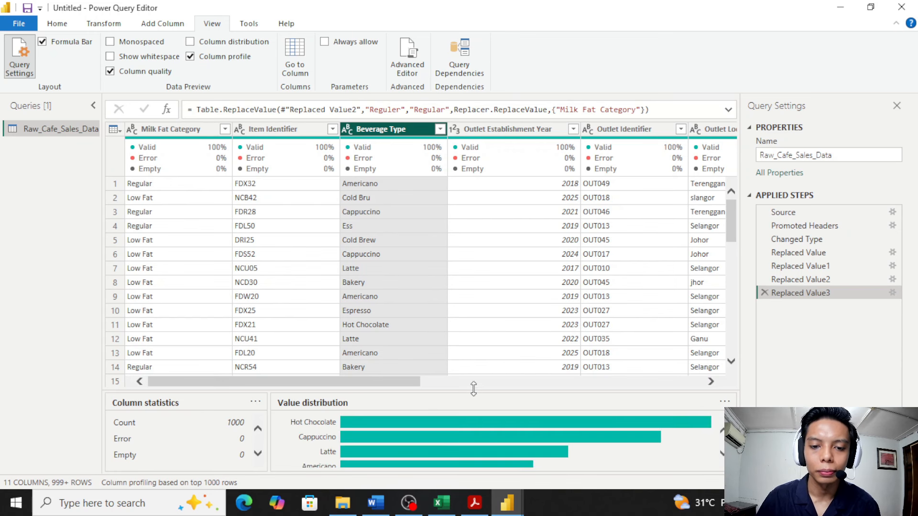
drag(472, 391, 472, 222)
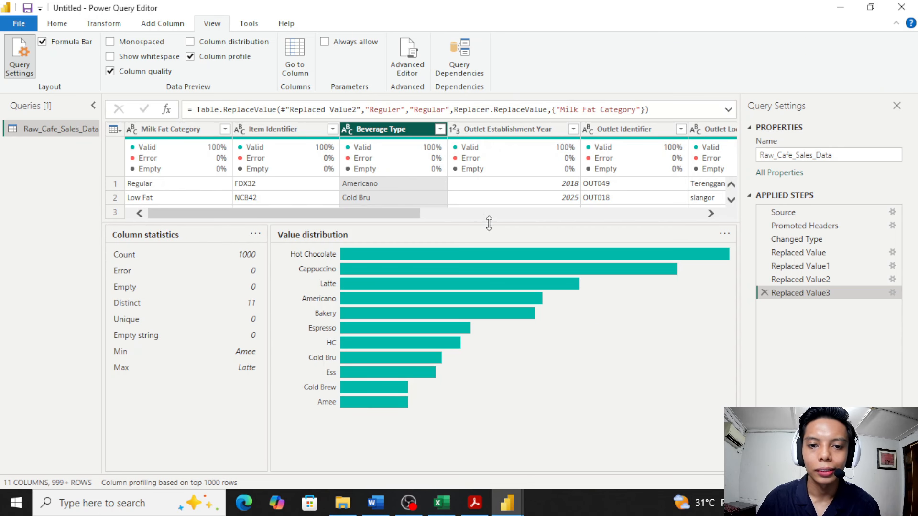
drag(490, 223, 484, 269)
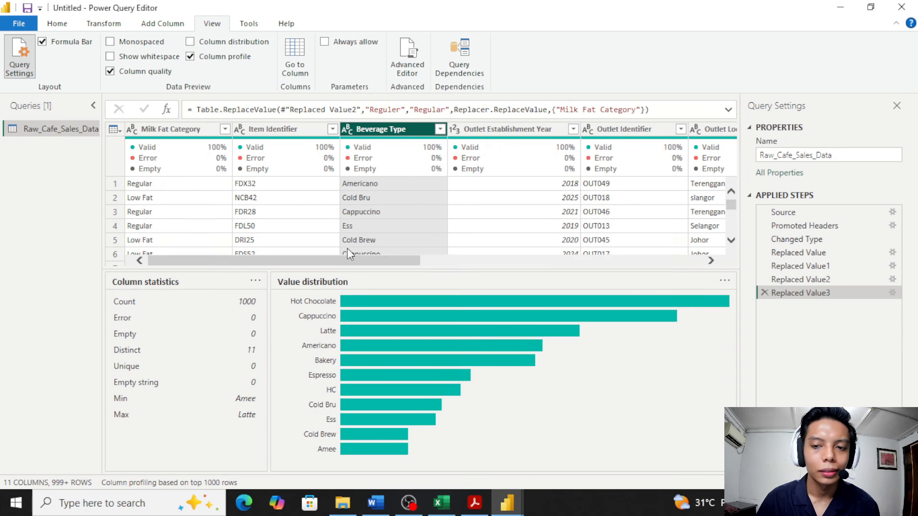
right_click(397, 129)
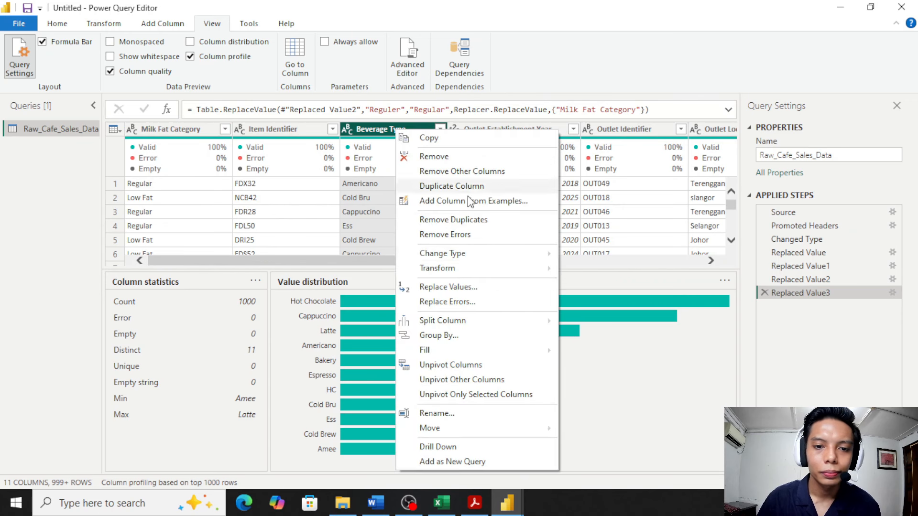
click(445, 287)
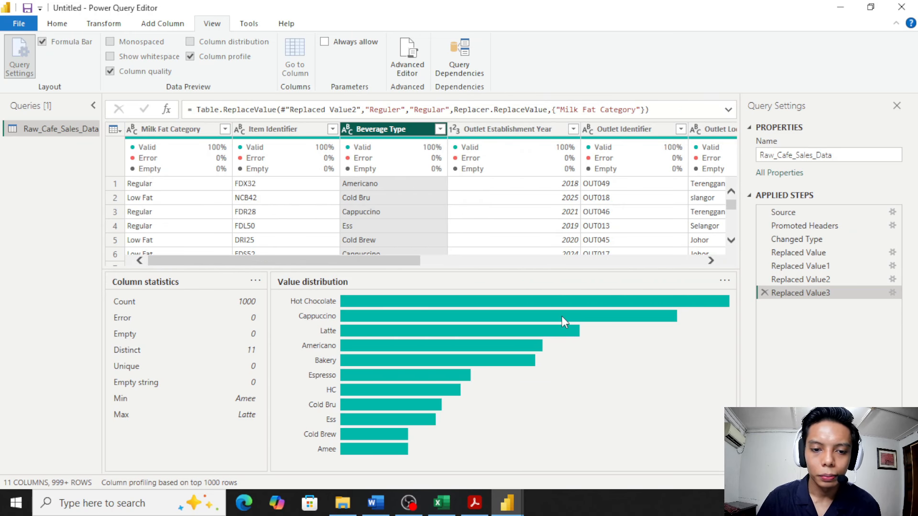
text(Amee)
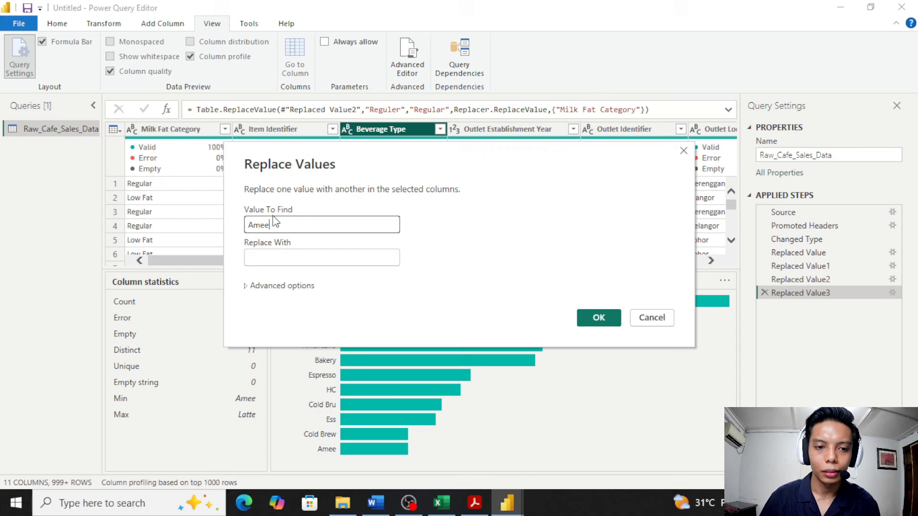
click(297, 262)
text(Americano)
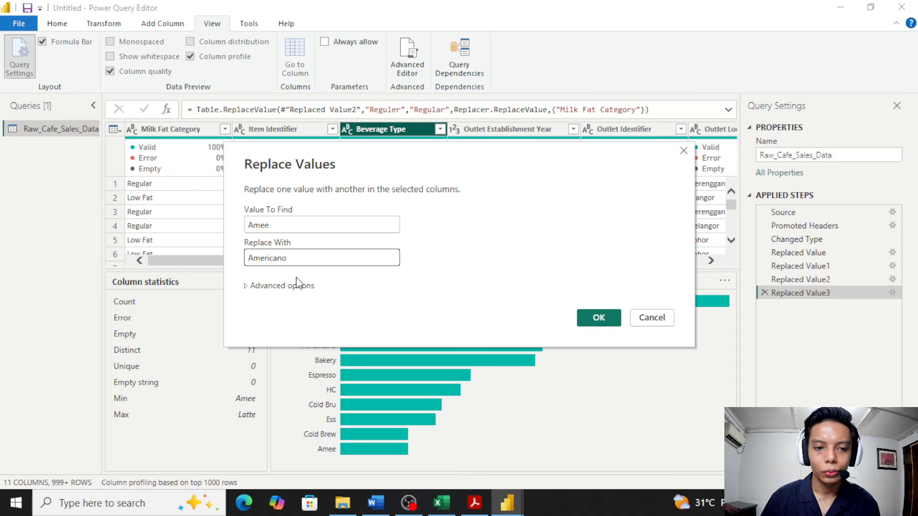
click(297, 285)
click(294, 299)
click(287, 312)
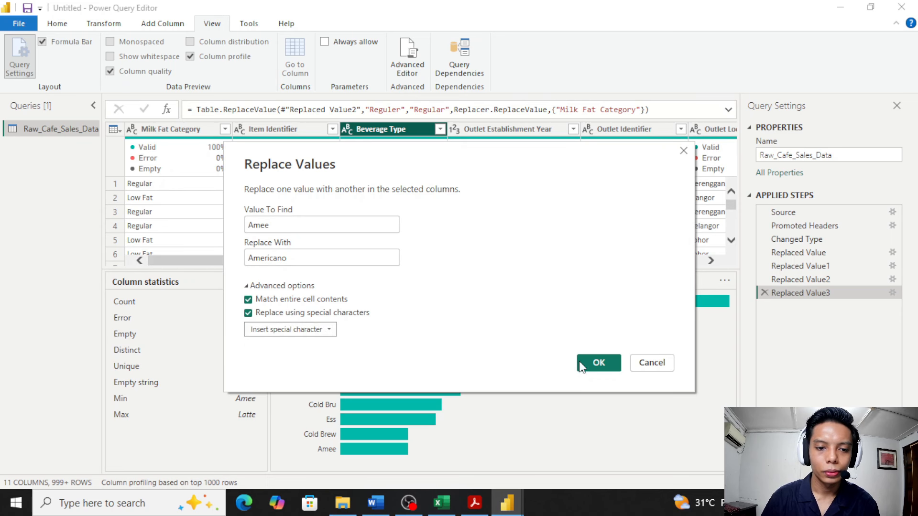
click(606, 366)
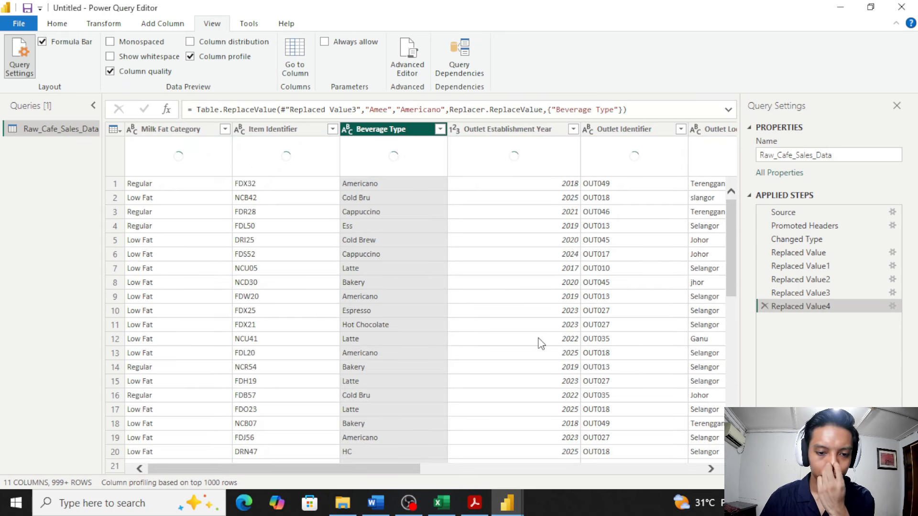
right_click(411, 133)
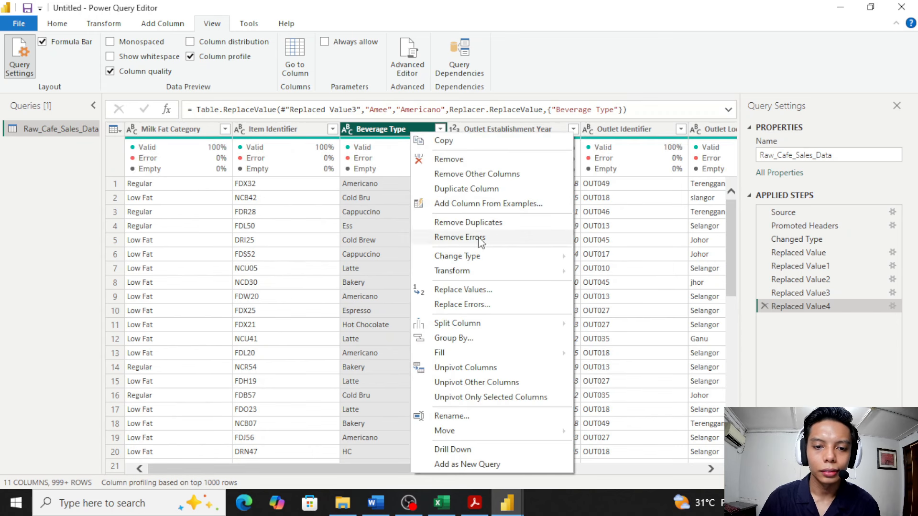
mouse_move(476, 271)
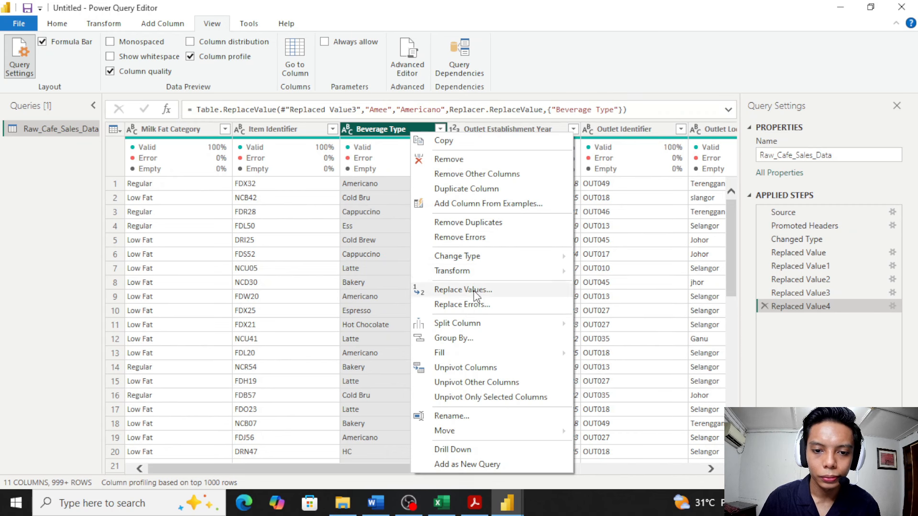
click(476, 289)
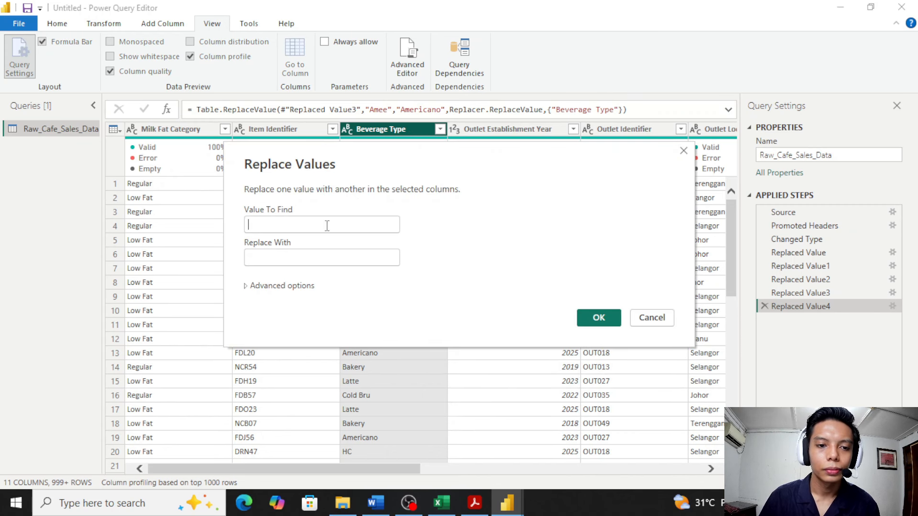
click(655, 318)
Step: Replace Ess with Espresso in the Beverage Type column, with entire-cell matching and special-character replacement enabled
click(398, 129)
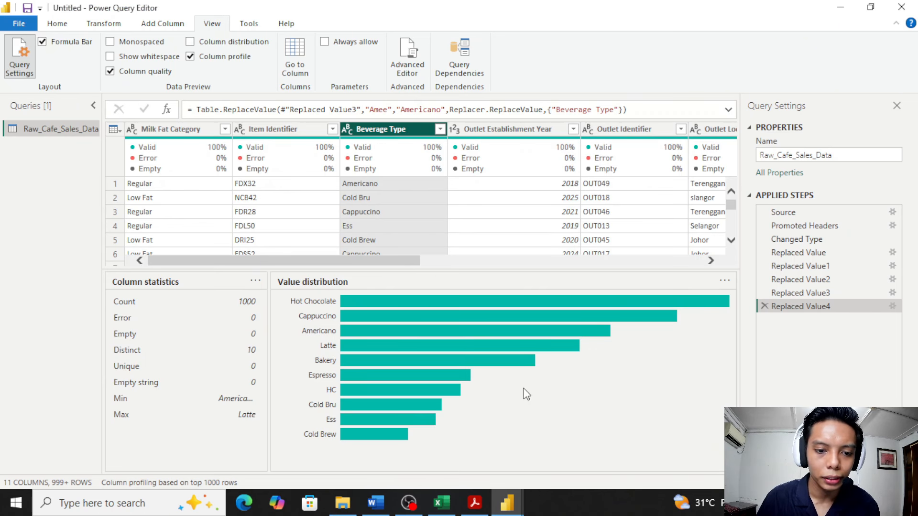
right_click(368, 129)
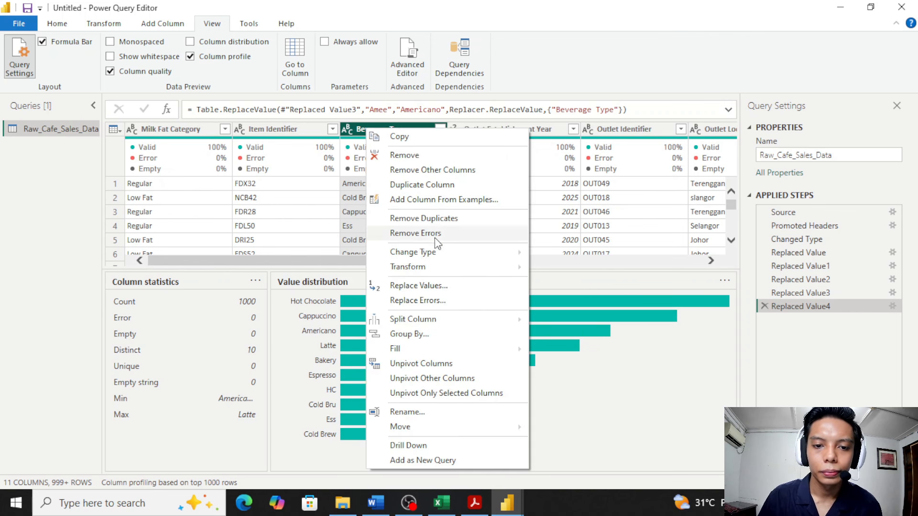
click(426, 285)
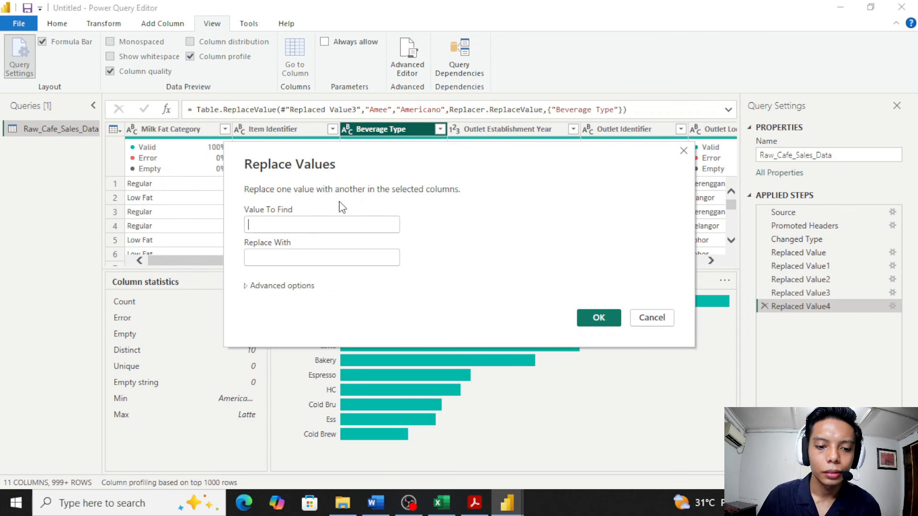
drag(351, 160, 467, 92)
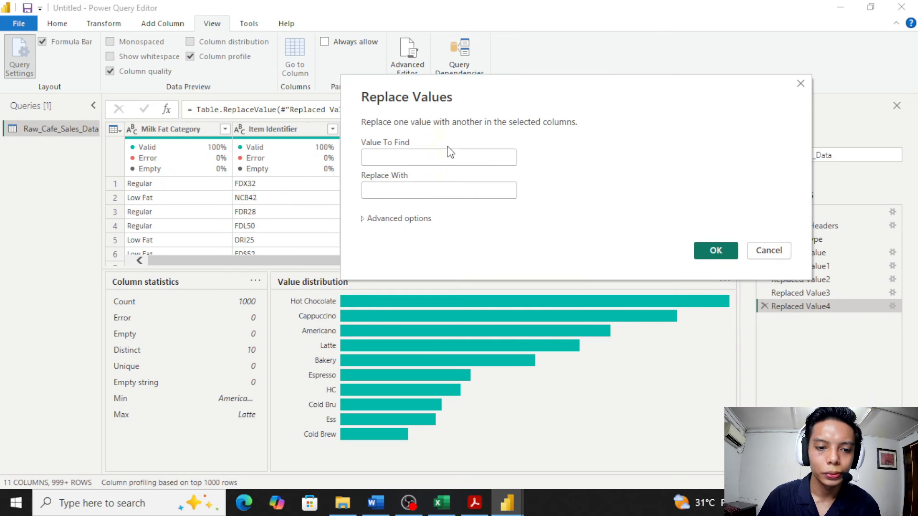
click(420, 158)
text(Ess)
click(422, 190)
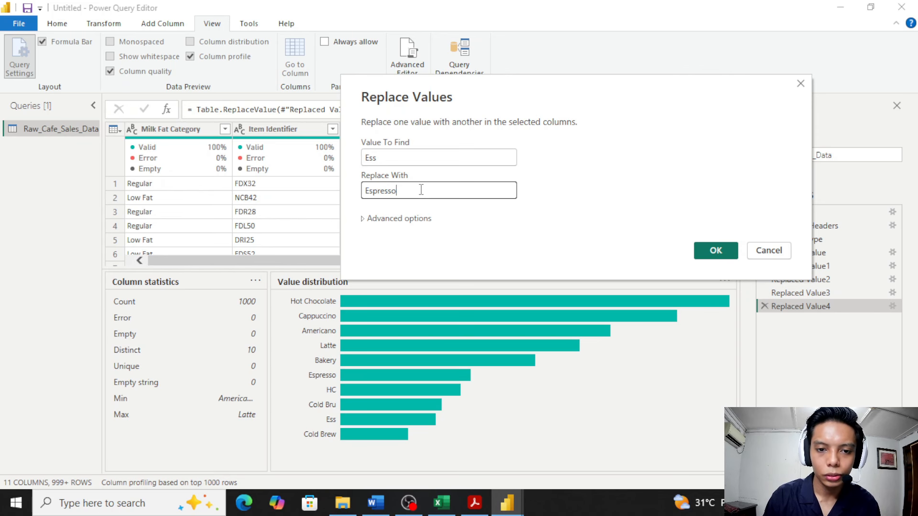
click(402, 219)
click(365, 232)
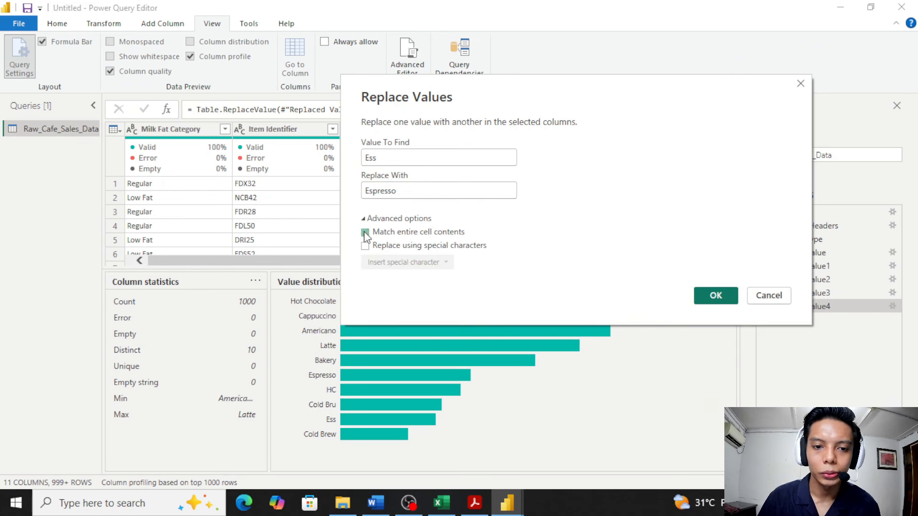
click(365, 246)
click(718, 296)
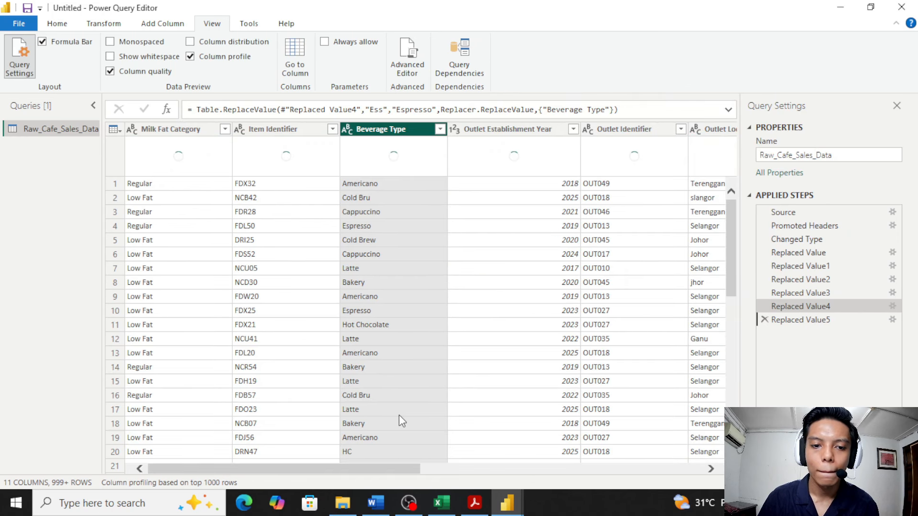
Step: Replace Cold Bru with Cold Brew in the Beverage Type column, with entire-cell matching and special-character replacement enabled
click(391, 127)
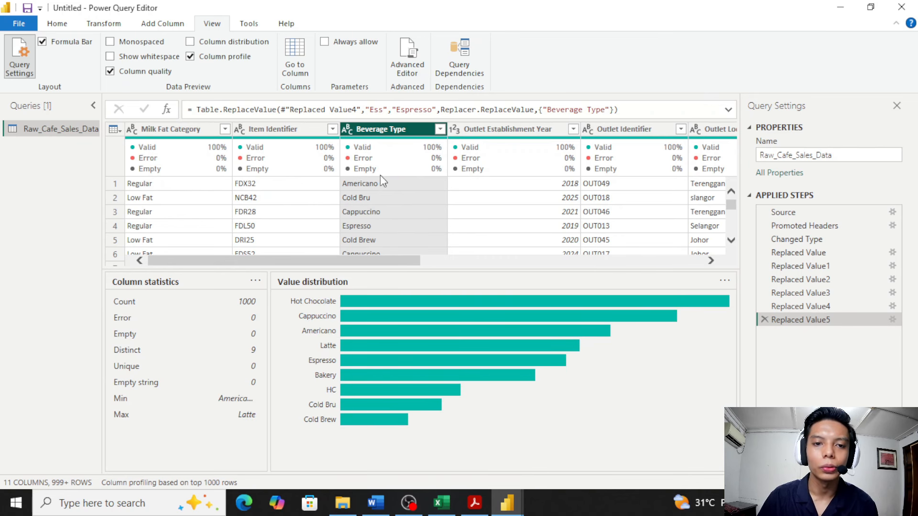
right_click(390, 132)
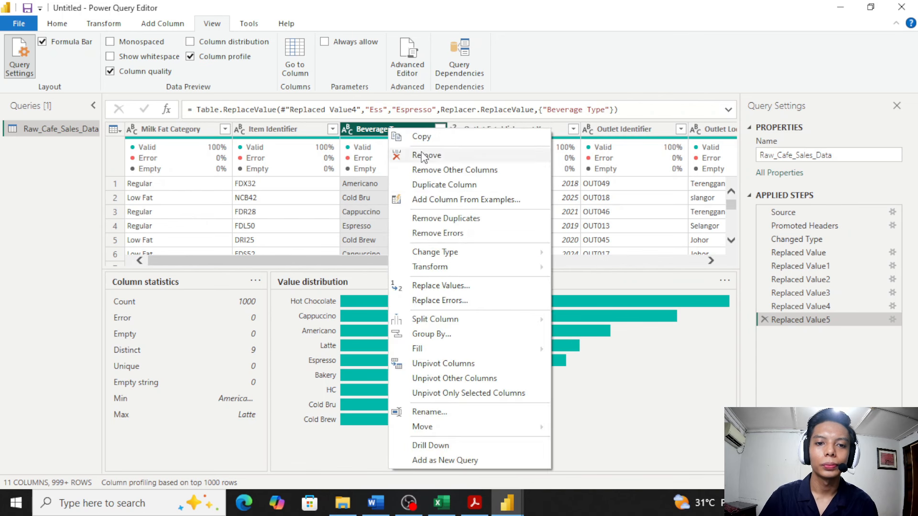
click(454, 285)
text(Cold Bru)
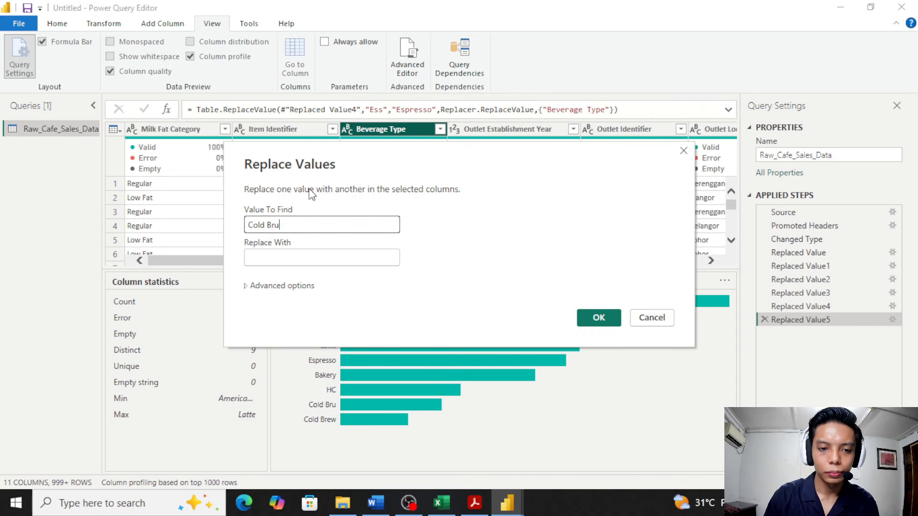
click(327, 252)
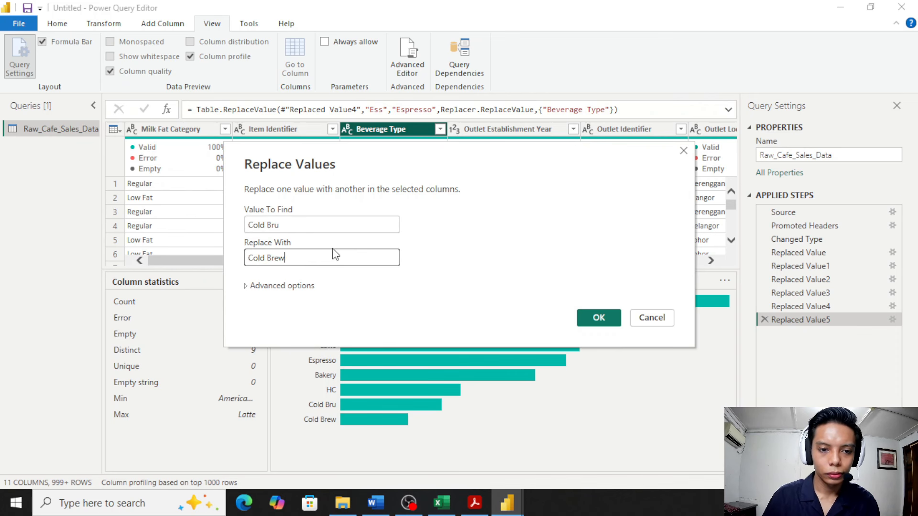
click(298, 287)
click(253, 301)
click(256, 315)
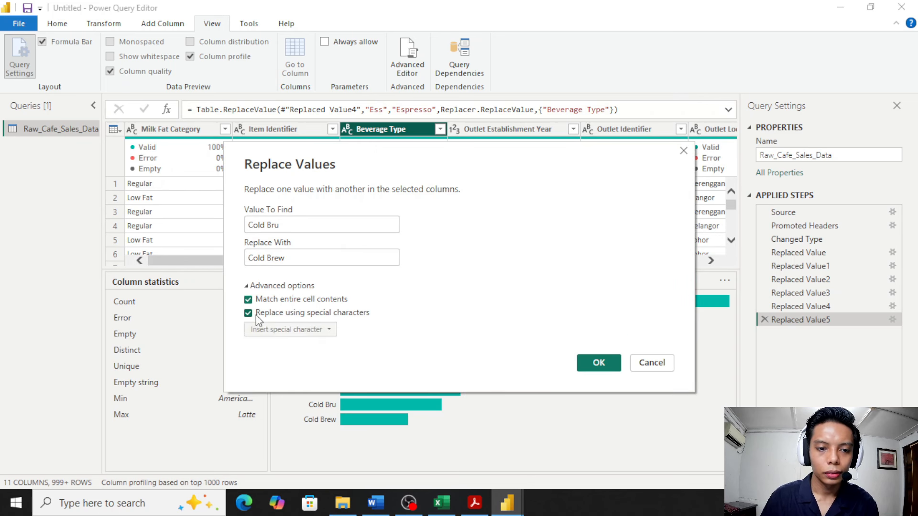
click(597, 362)
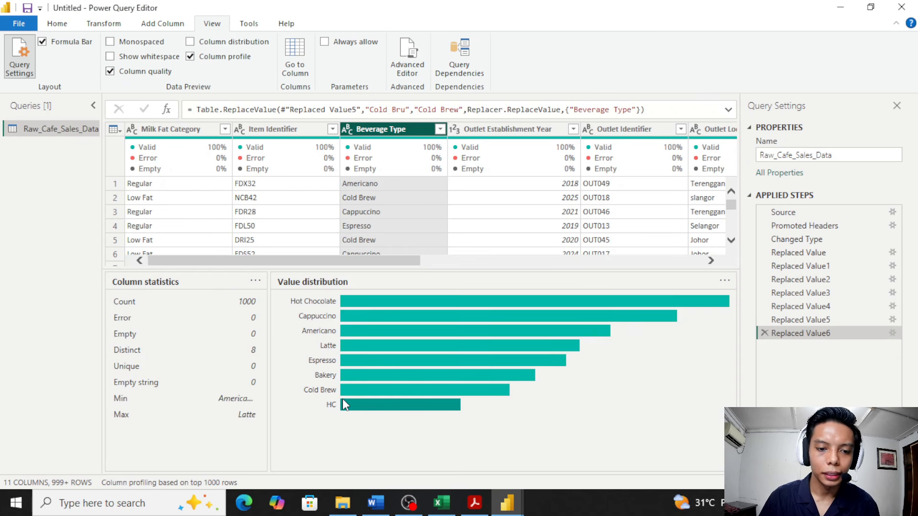
Step: Replace HC with Hot Chocolate in the Beverage Type column, matching entire cell contents and replacing using special characters
right_click(382, 139)
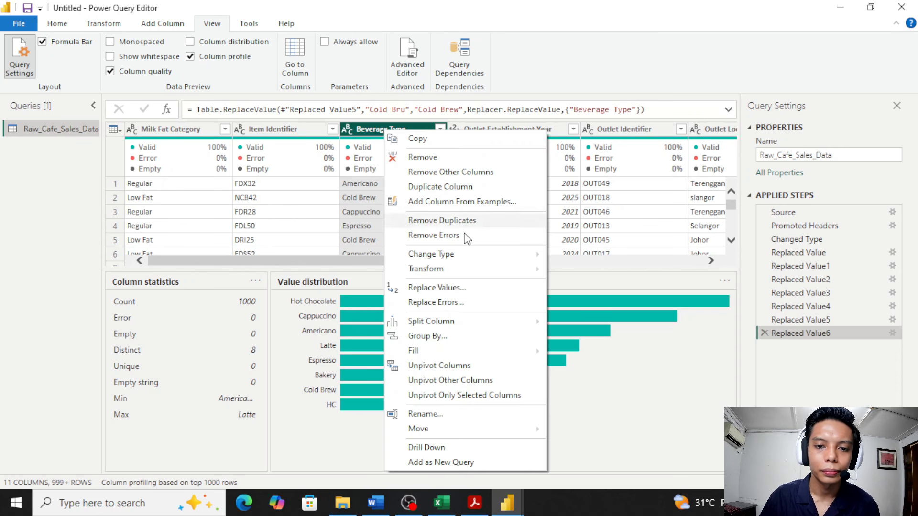
click(462, 288)
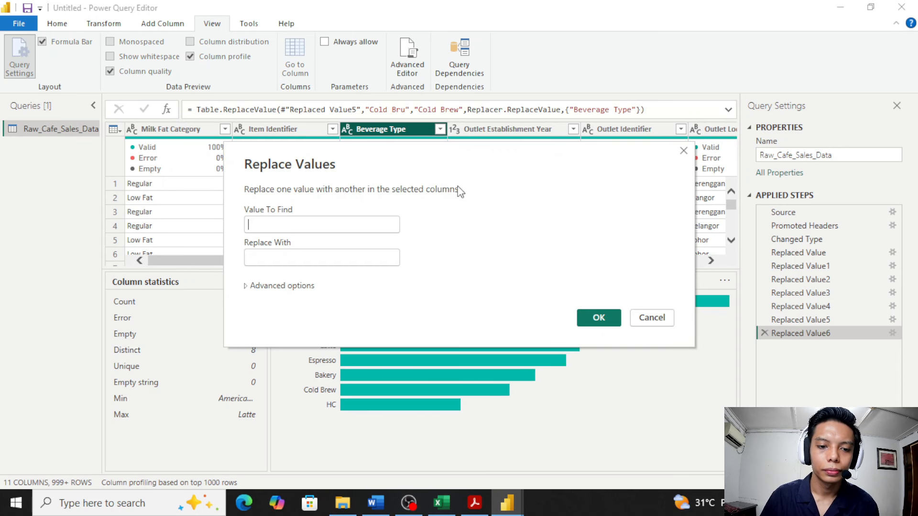
click(335, 263)
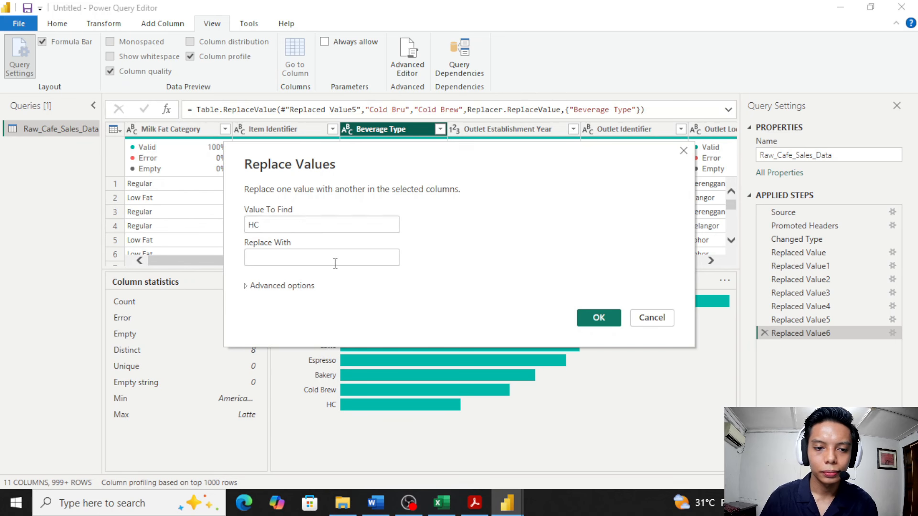
text(hot C)
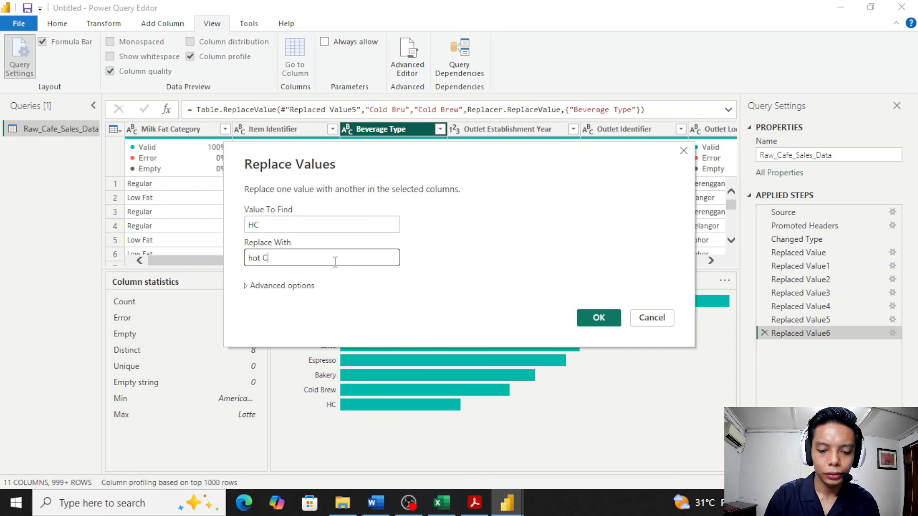
key(BackSpace)
key(BackSpace)
key(BackSpace)
key(BackSpace)
key(BackSpace)
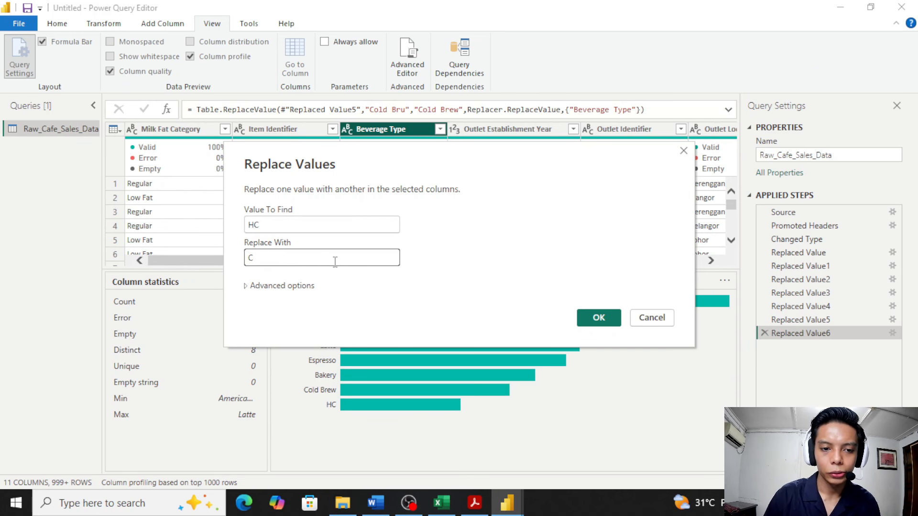
drag(559, 153, 643, 87)
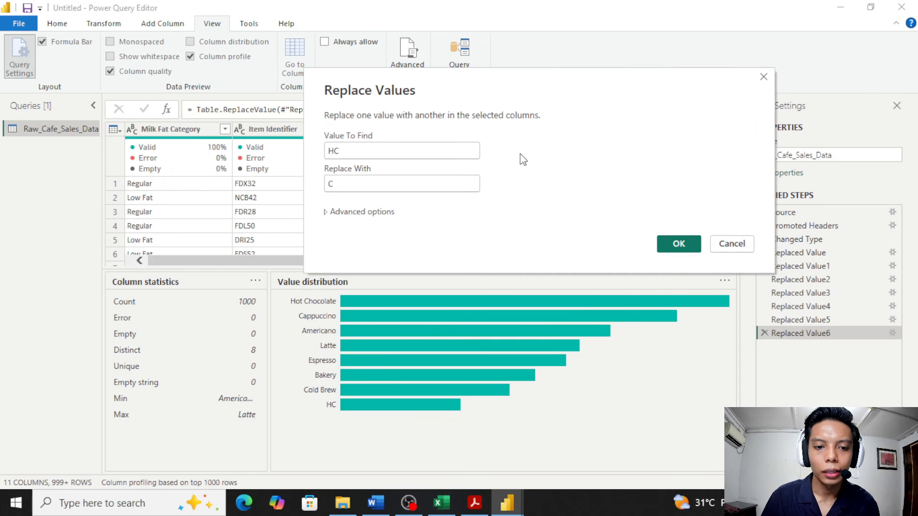
text(C)
key(BackSpace)
text(Hot Chocolate)
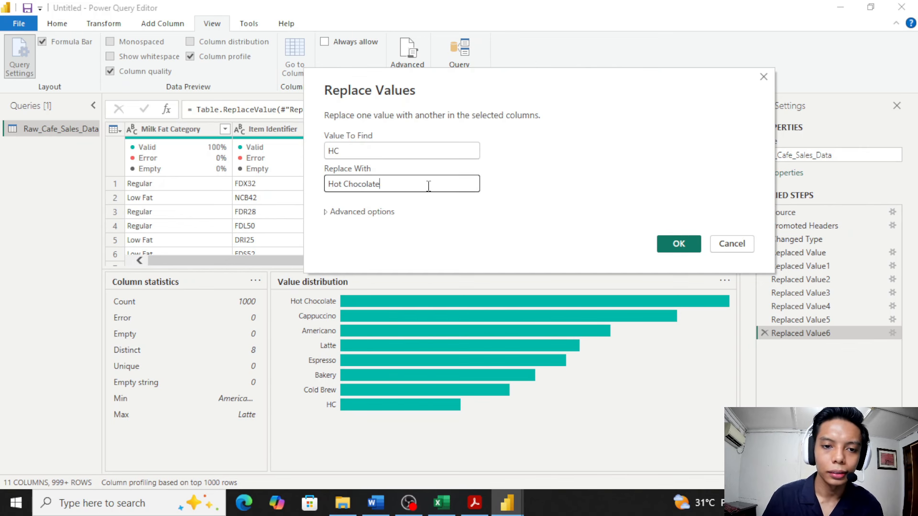
click(380, 212)
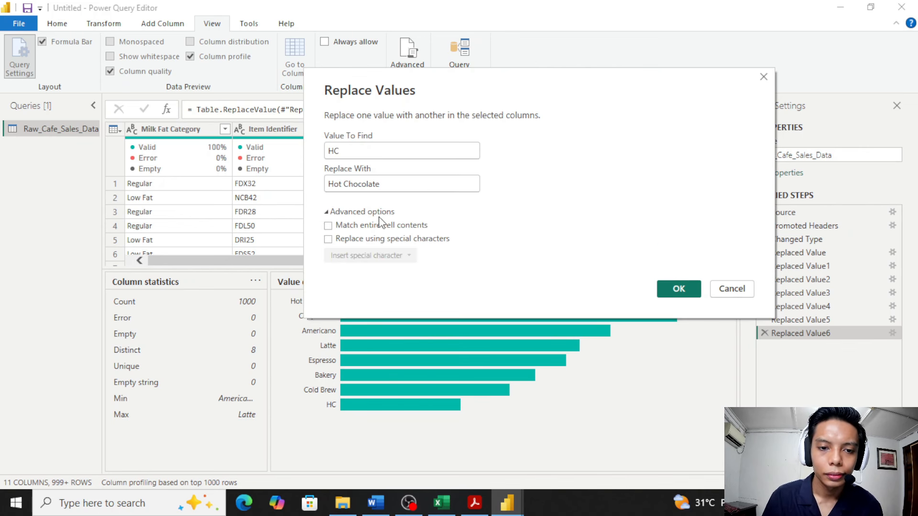
click(355, 228)
click(355, 239)
click(679, 289)
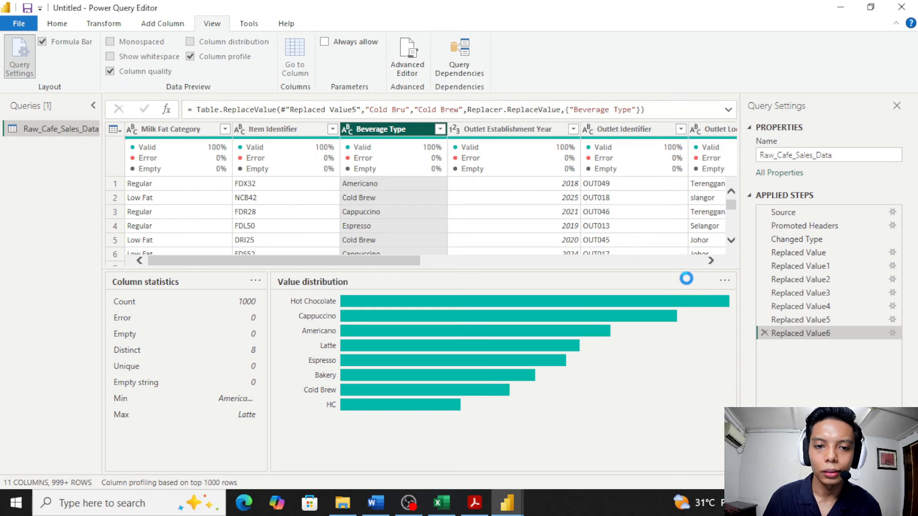
Step: Check the value distributions of the Beverage Type, Outlet Establishment Year, Outlet Identifier and Outlet Location Type columns
click(394, 134)
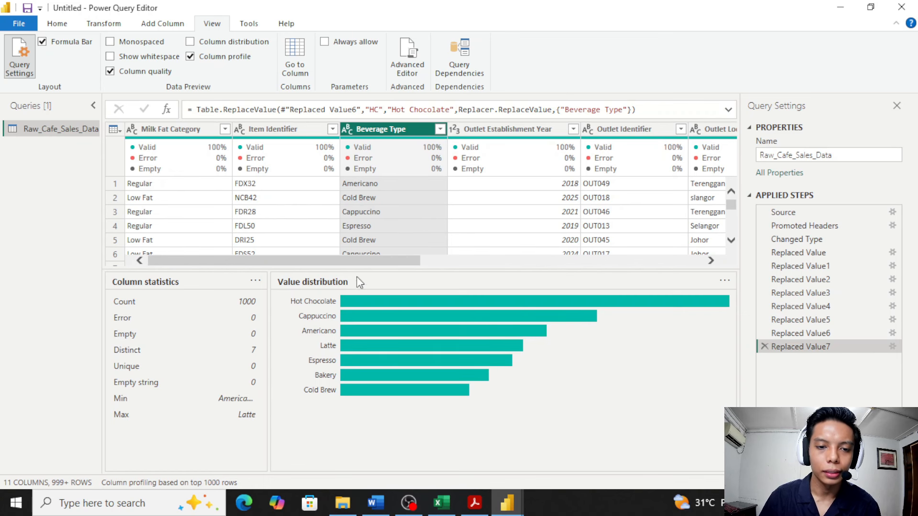
drag(367, 263, 450, 263)
click(363, 129)
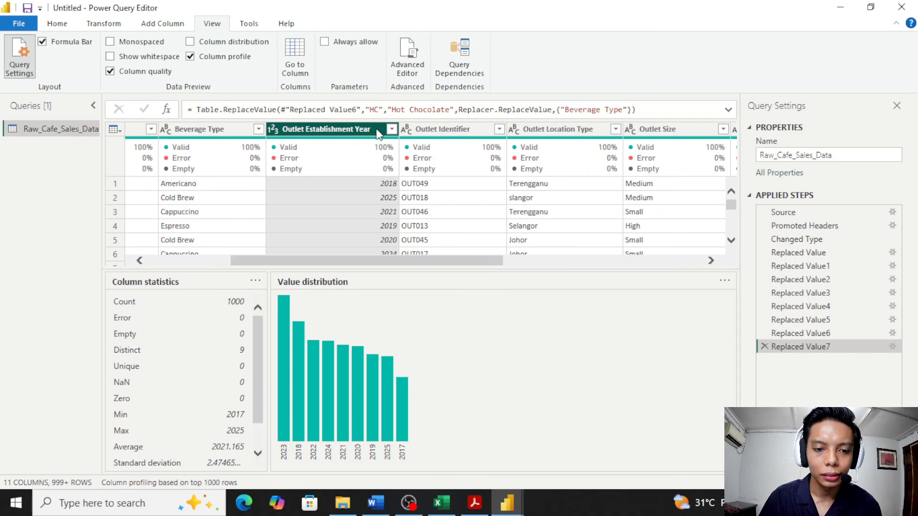
click(456, 131)
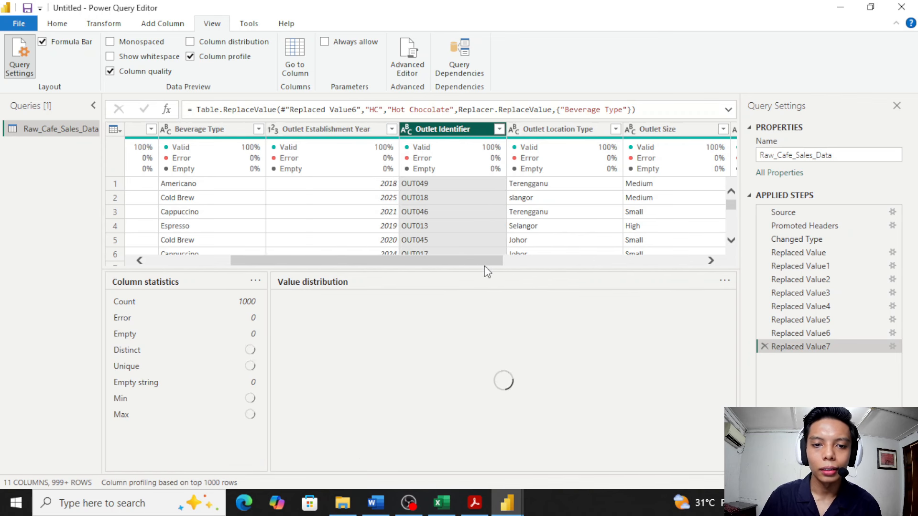
drag(484, 266, 562, 253)
click(498, 130)
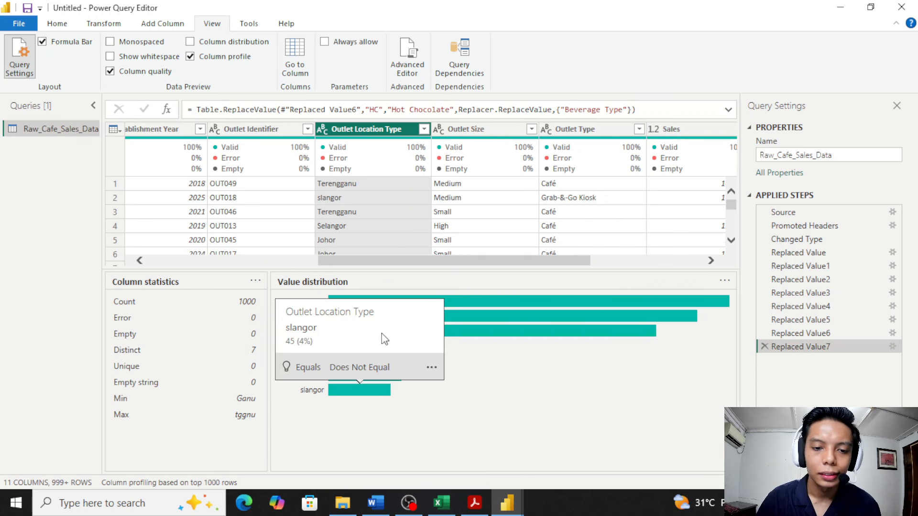
Step: Replace tggnu with Terengganu in the Outlet Location Type column, with entire-cell matching and special-character replacement enabled
right_click(365, 133)
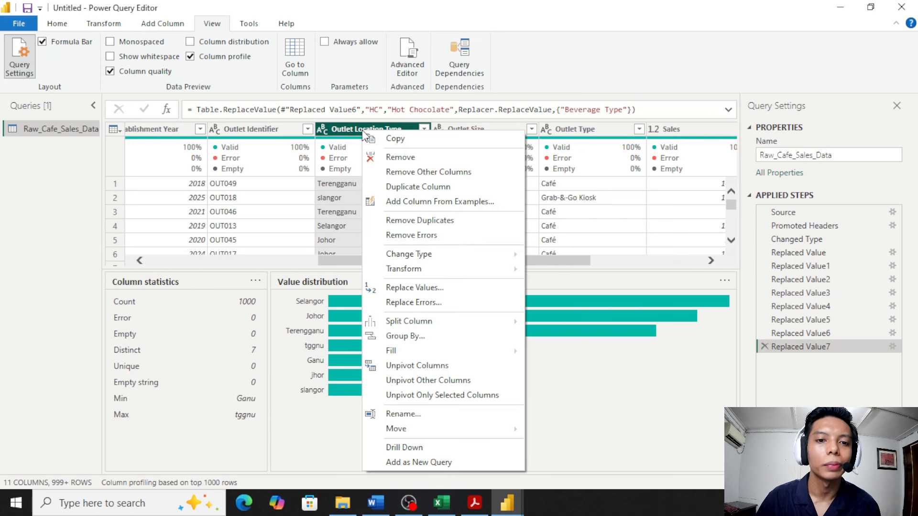
click(440, 288)
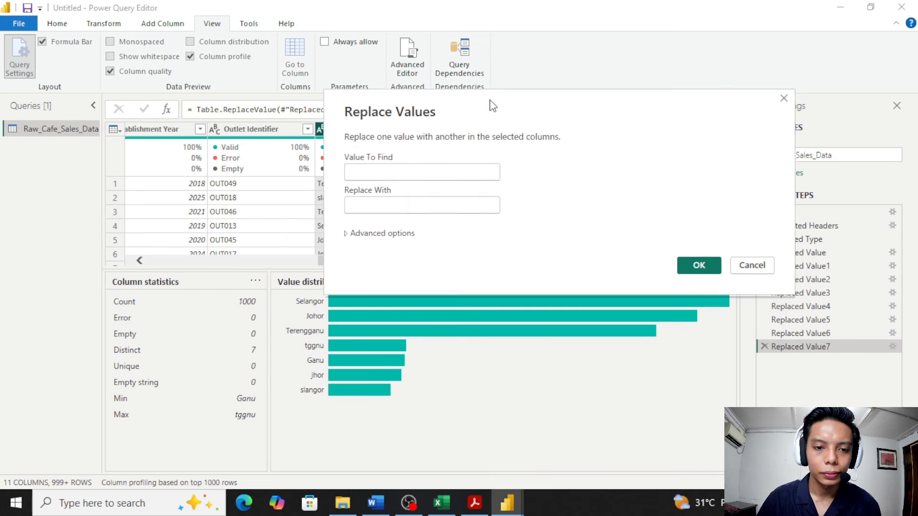
drag(493, 105, 525, 75)
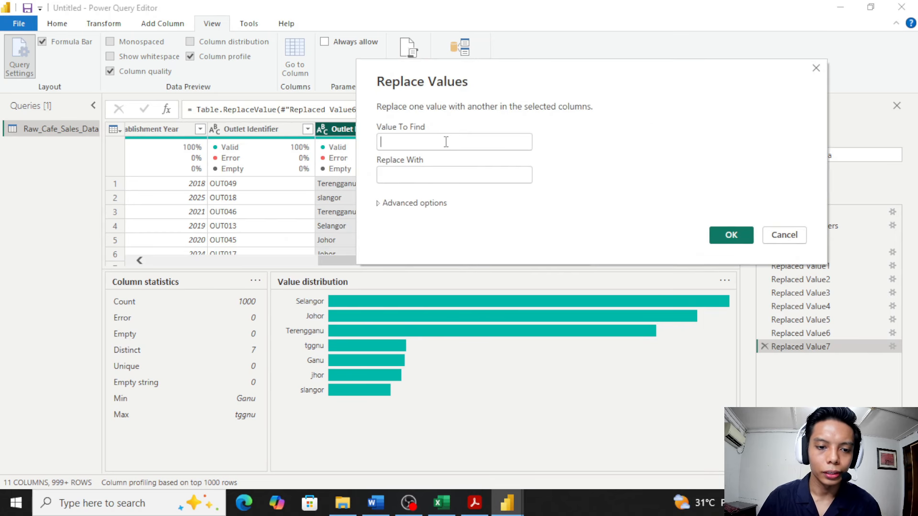
text(tggnu)
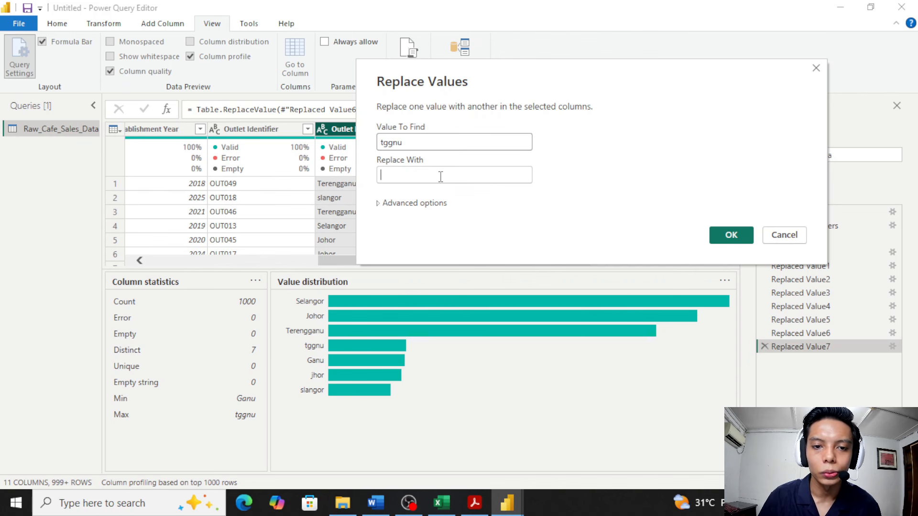
click(438, 177)
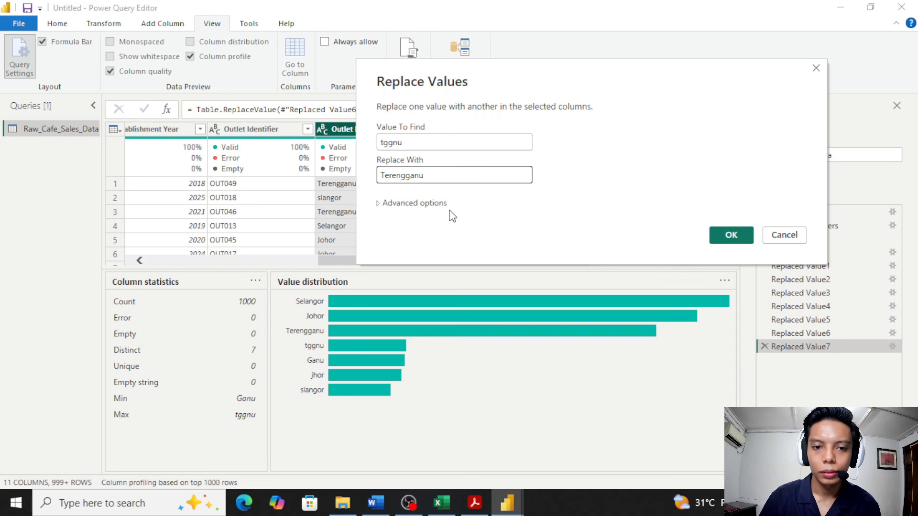
click(430, 205)
click(409, 232)
click(730, 280)
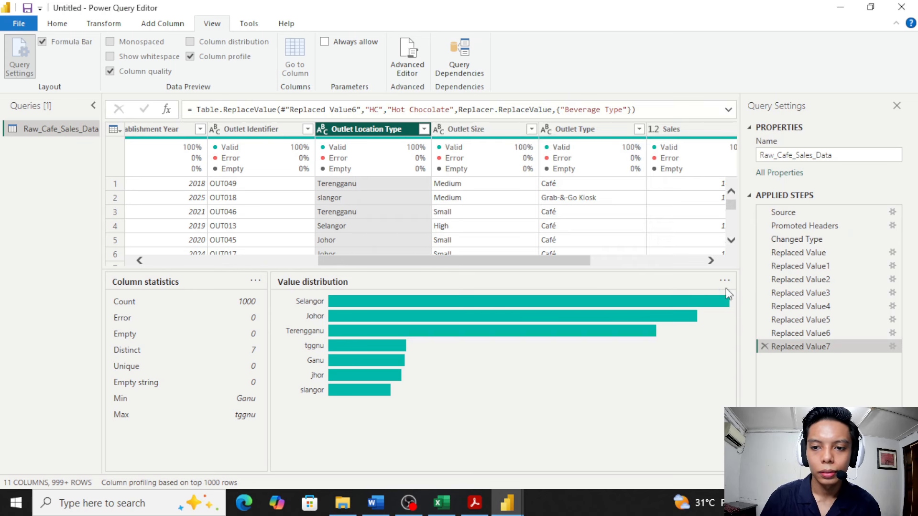
right_click(385, 129)
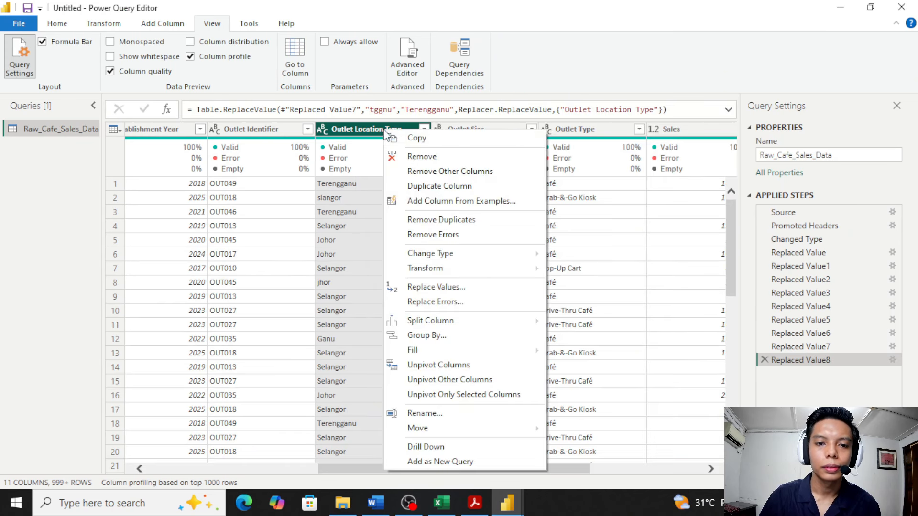
click(447, 287)
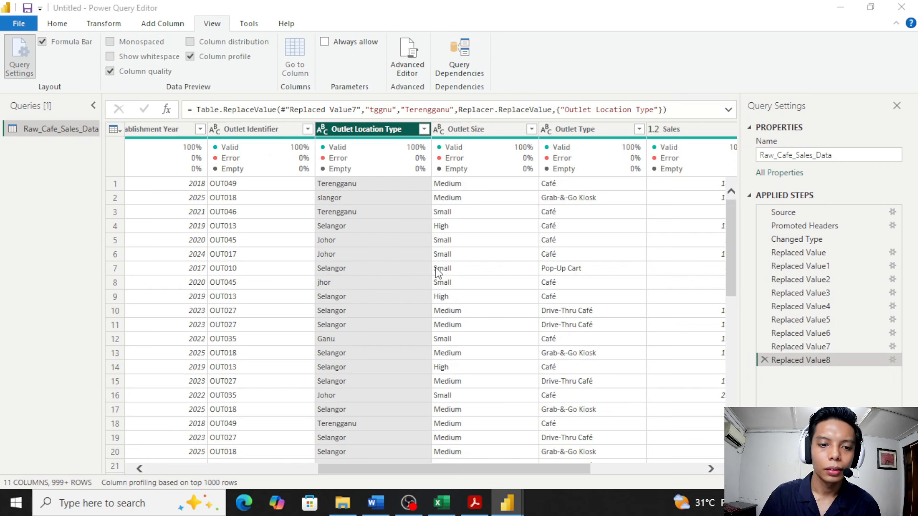
click(261, 286)
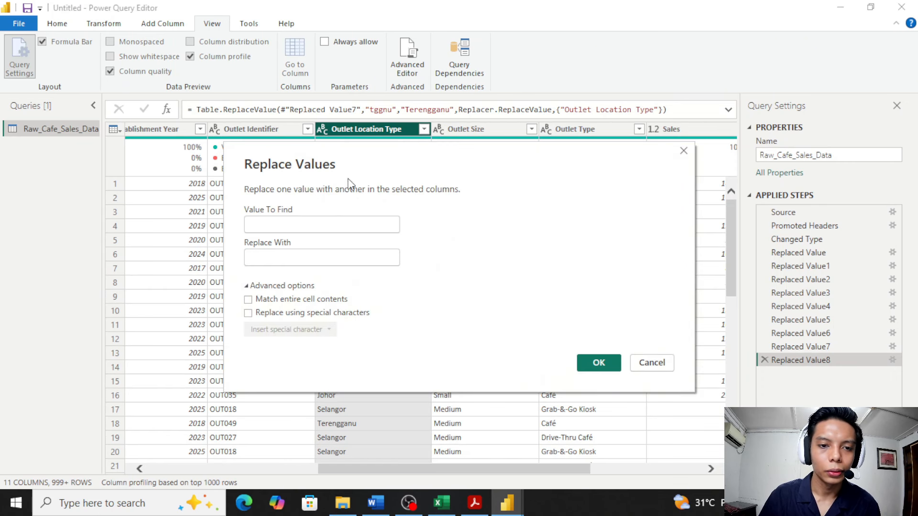
click(652, 361)
Step: Profile the Outlet Location Type column and replace jhor with Johor in it, using the default replacement options
click(395, 136)
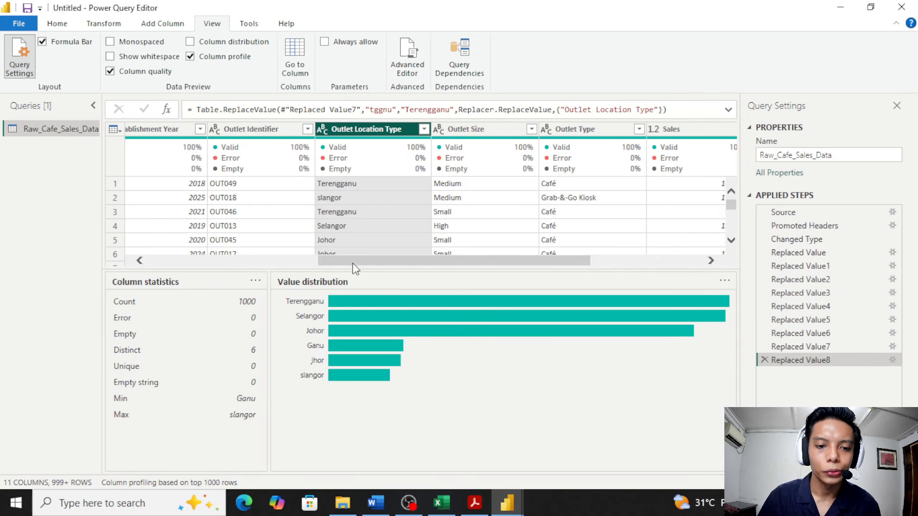
right_click(370, 128)
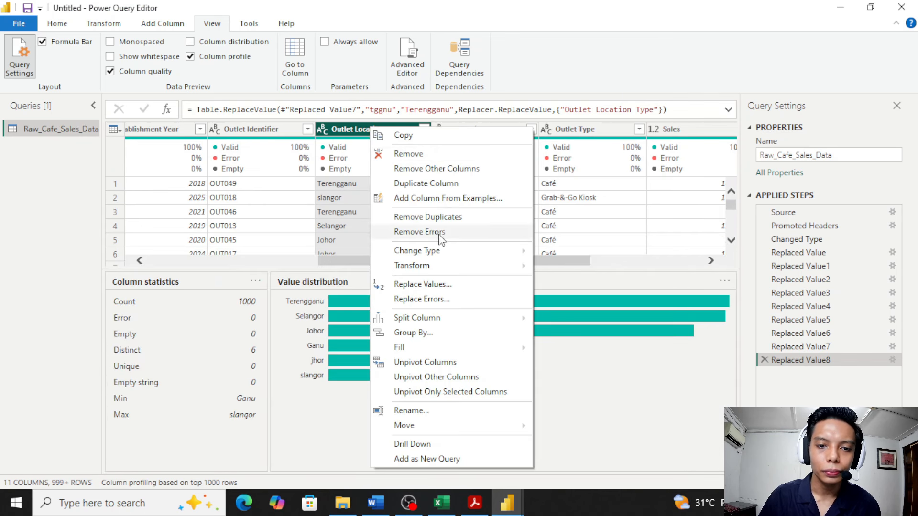
click(433, 284)
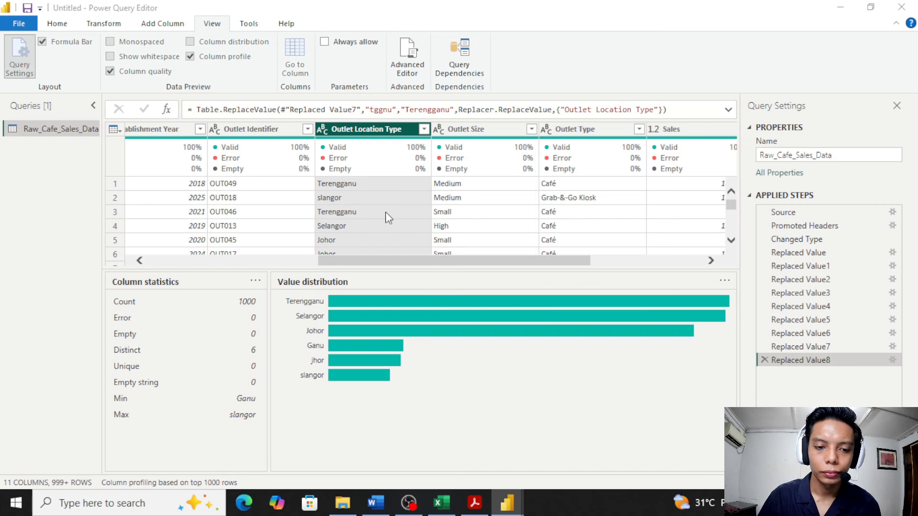
drag(354, 158, 443, 106)
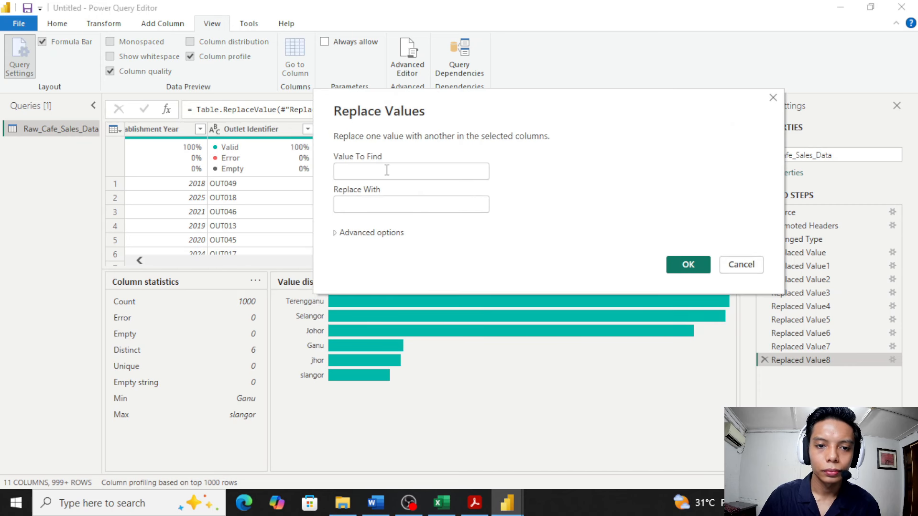
text(jhor)
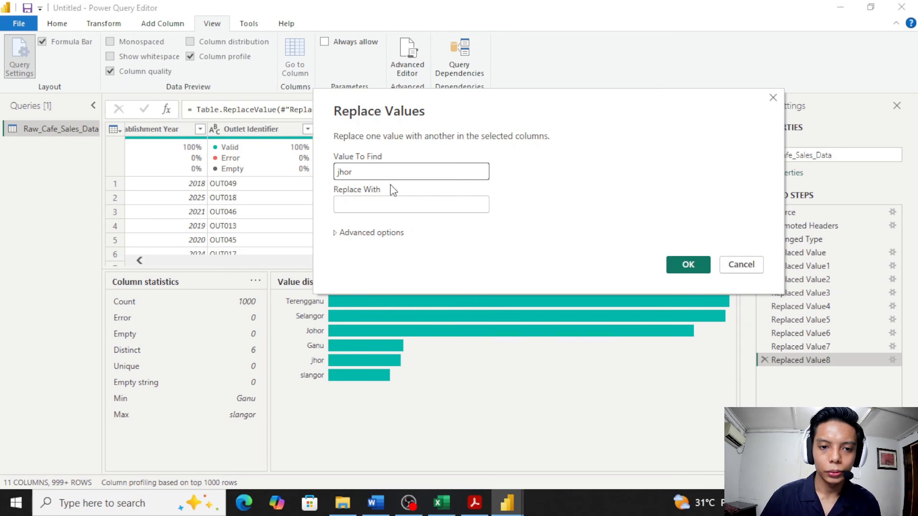
click(402, 207)
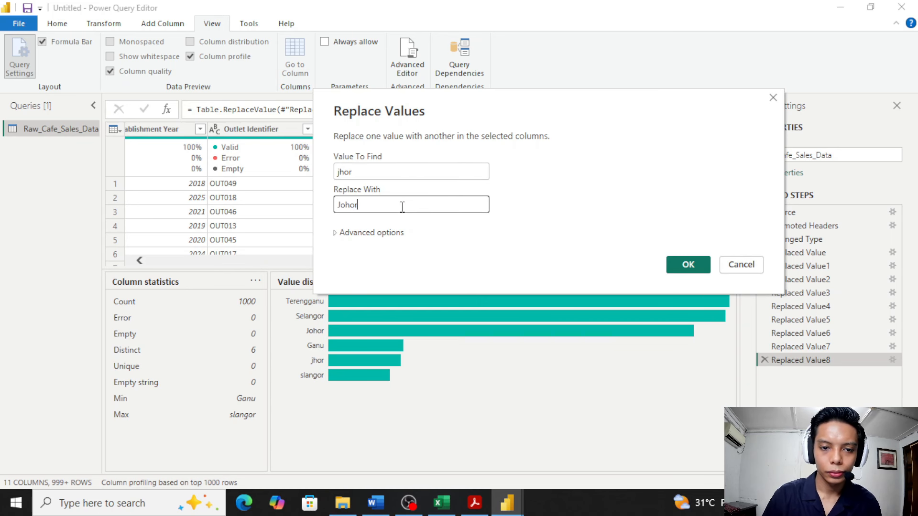
click(686, 265)
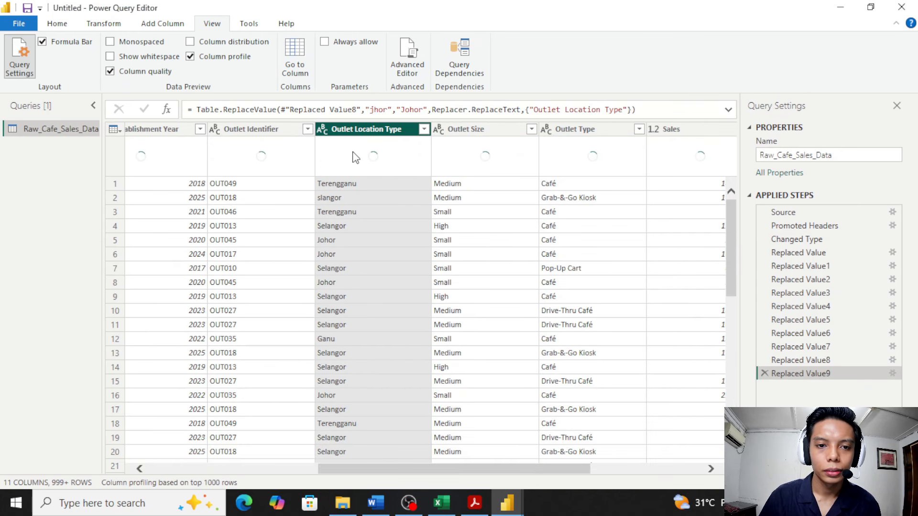
right_click(353, 135)
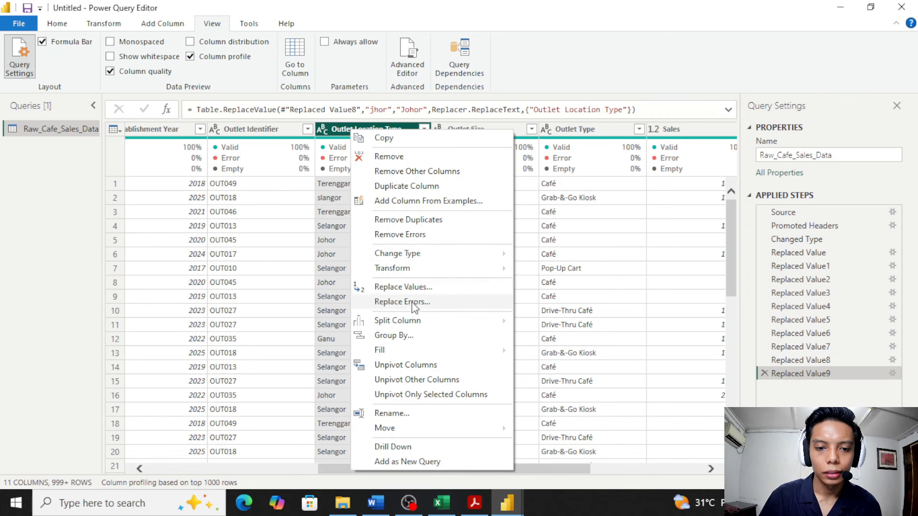
click(406, 287)
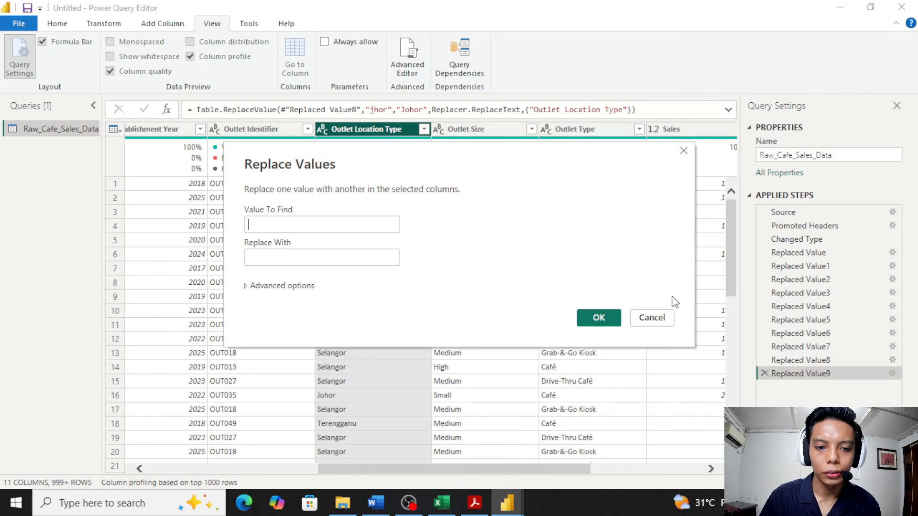
click(665, 324)
Step: Replace Ganu with Terengganu in the Outlet Location Type column, matching entire cell contents and replacing using special characters
click(363, 130)
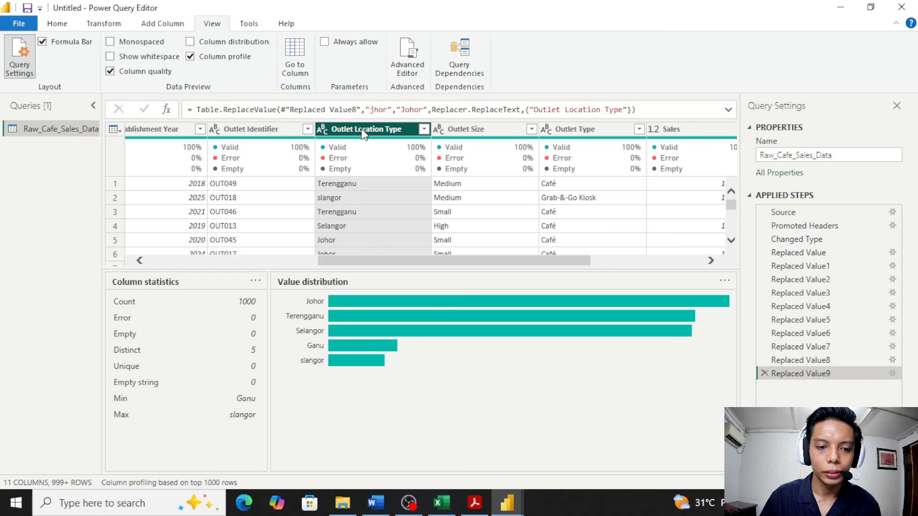
right_click(363, 134)
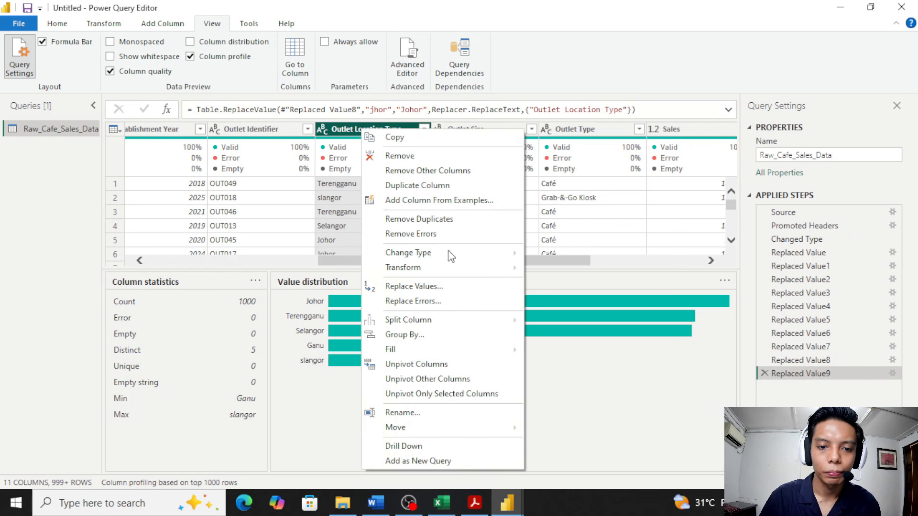
click(449, 286)
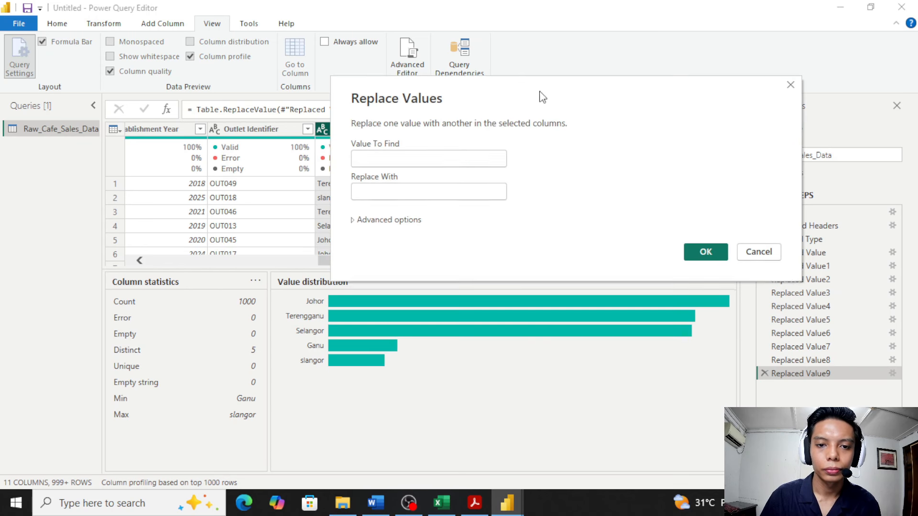
text(Ganu)
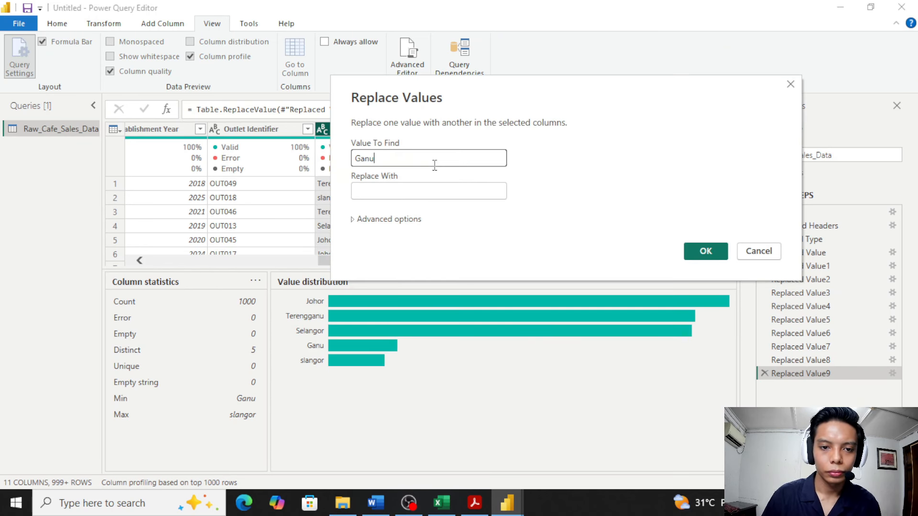
click(390, 195)
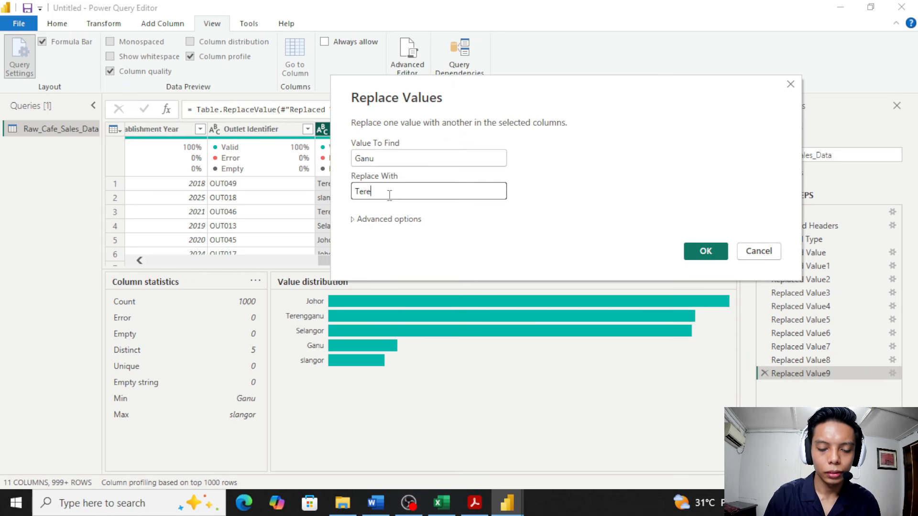
text(Terengganu)
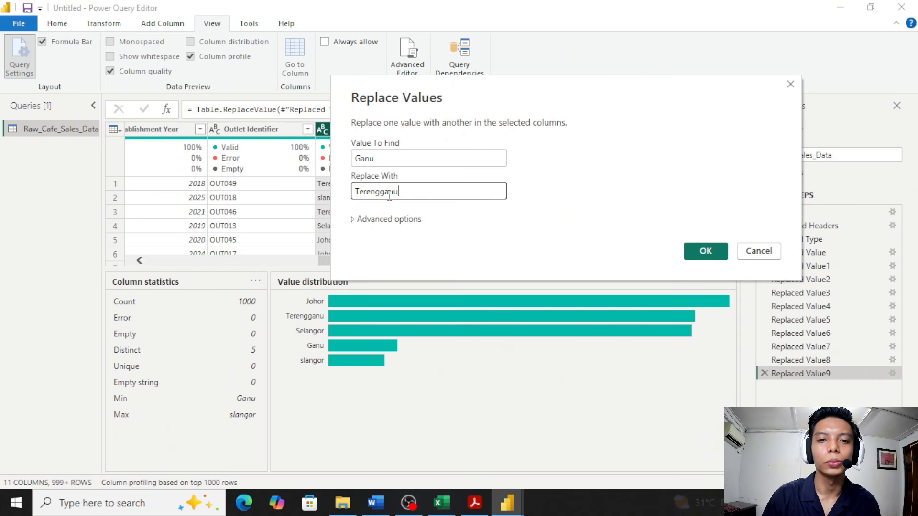
click(369, 219)
click(376, 234)
click(379, 247)
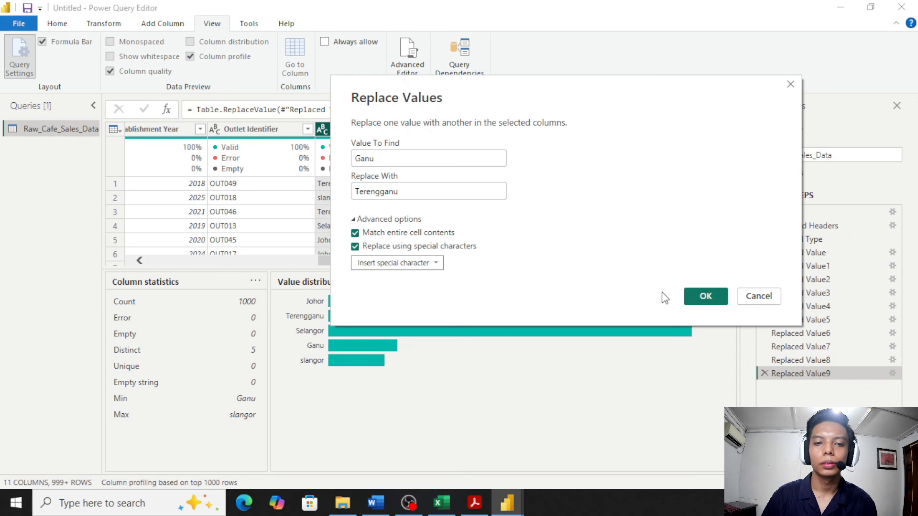
click(698, 296)
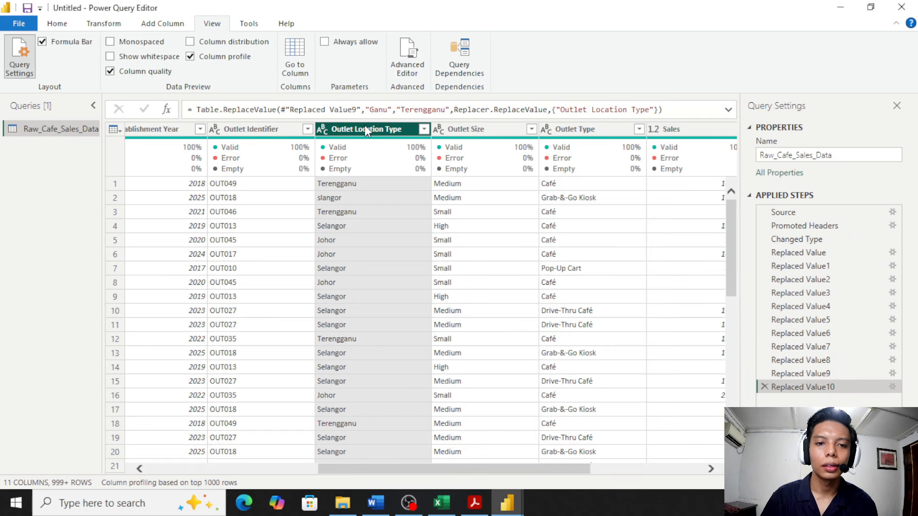
Step: Replace slangor with Selangor in the Outlet Location Type column, with entire-cell matching and special-character replacement enabled
click(366, 130)
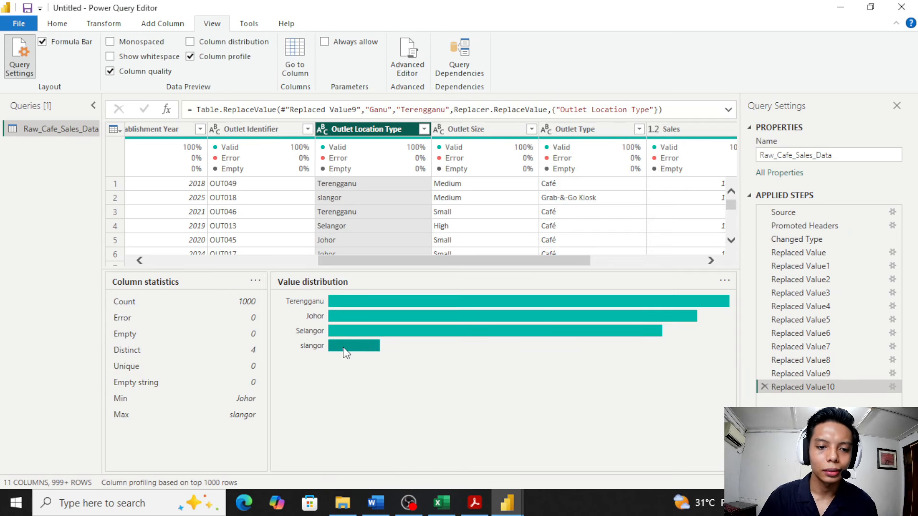
right_click(372, 129)
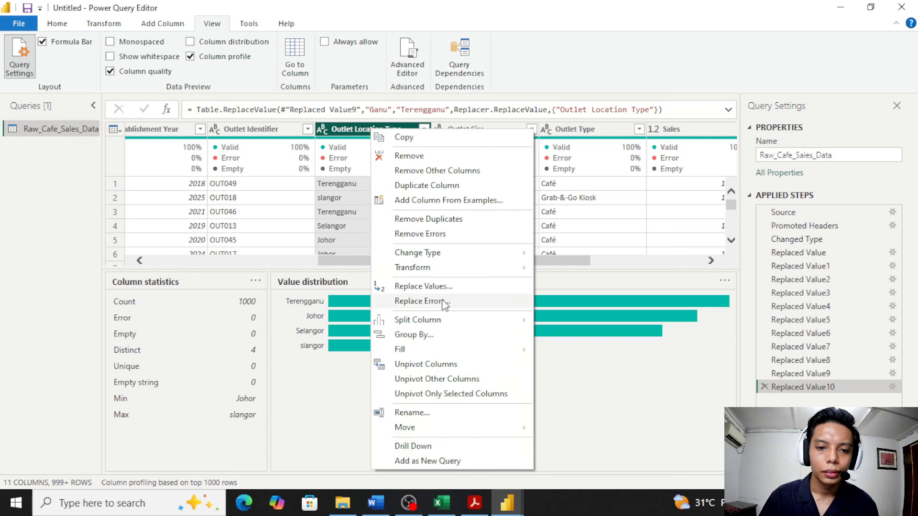
click(431, 287)
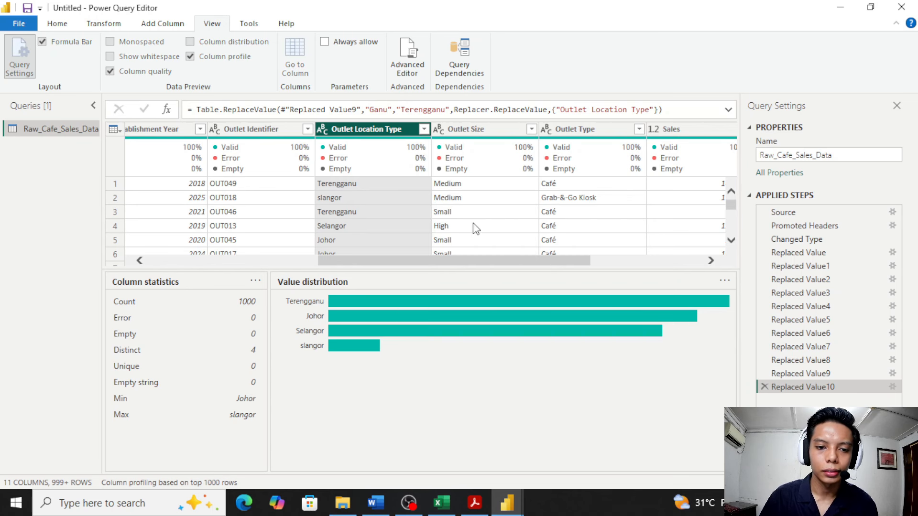
drag(398, 153, 586, 81)
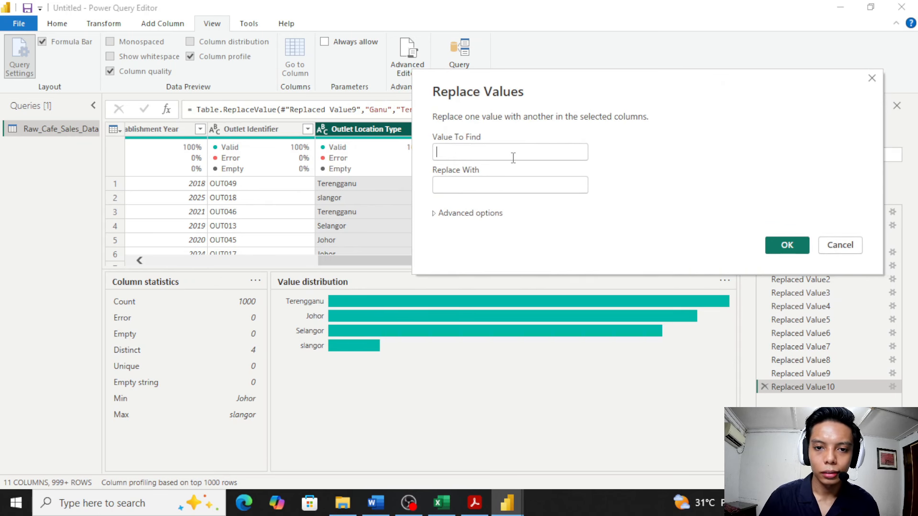
text(slangor)
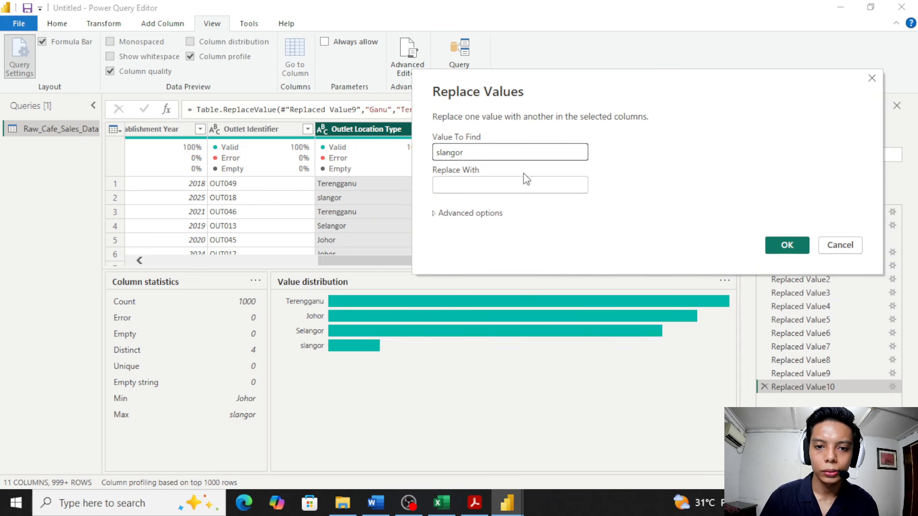
click(531, 182)
text(Selangor)
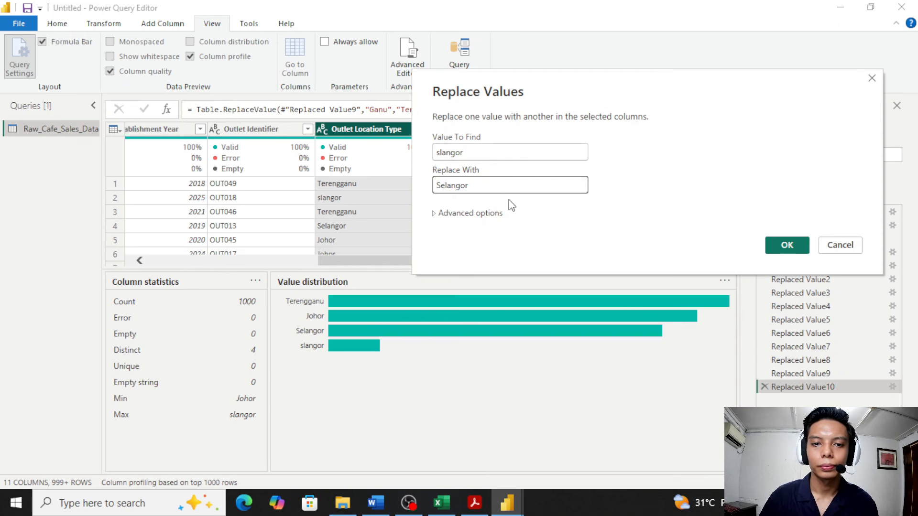
click(497, 215)
click(467, 227)
click(468, 240)
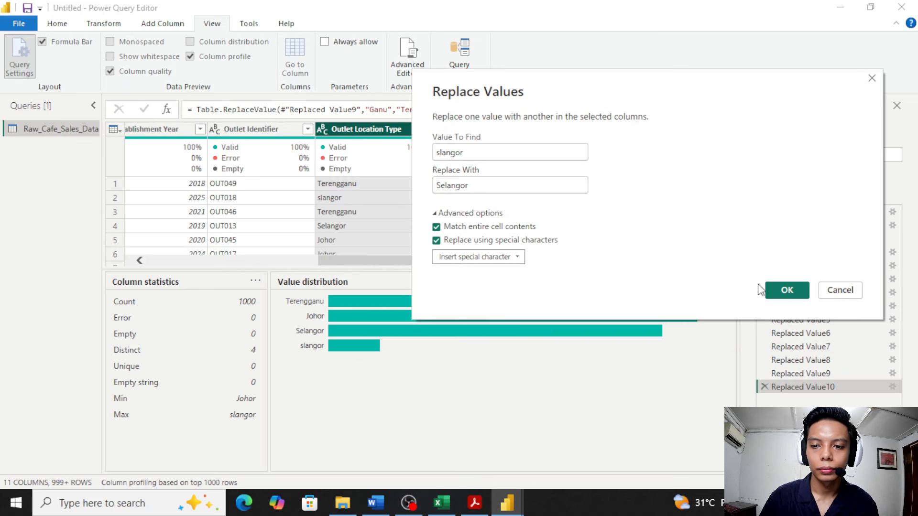
click(771, 290)
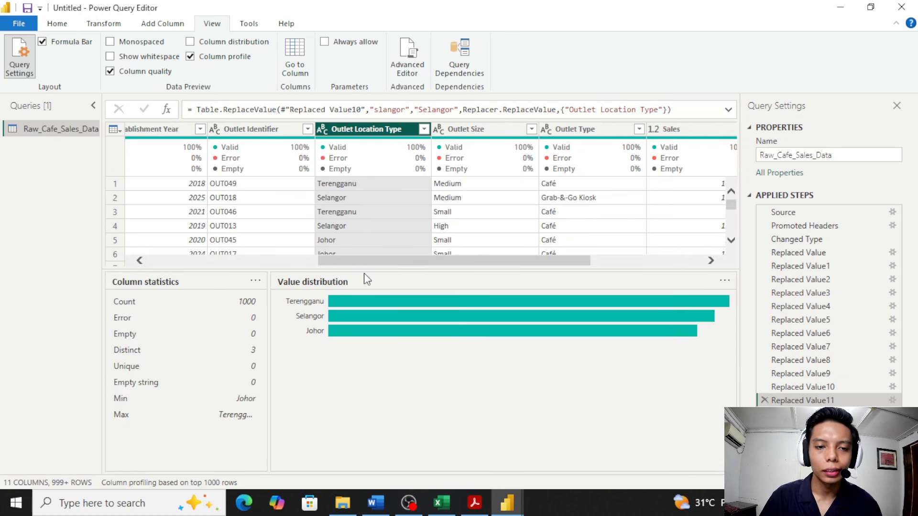
Step: Check the value distributions of the Outlet Size, Outlet Type and Sales columns
drag(359, 263, 421, 262)
click(360, 133)
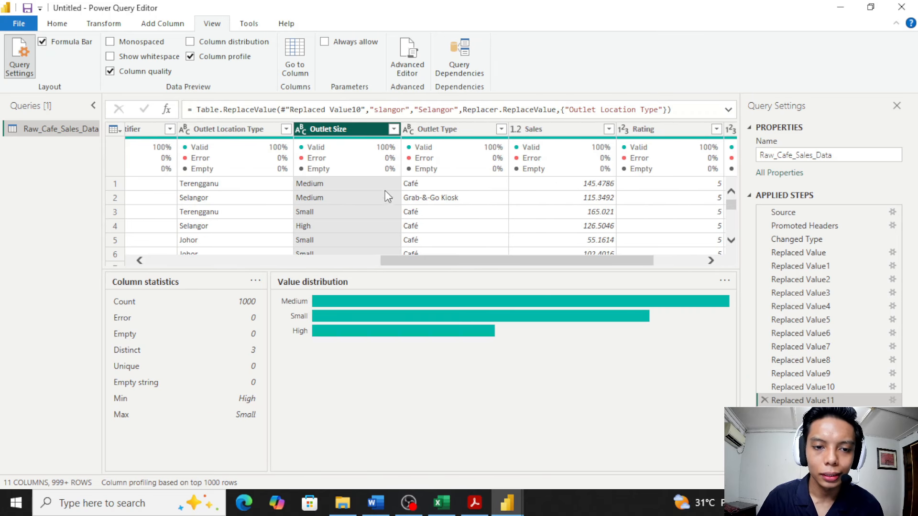
click(447, 127)
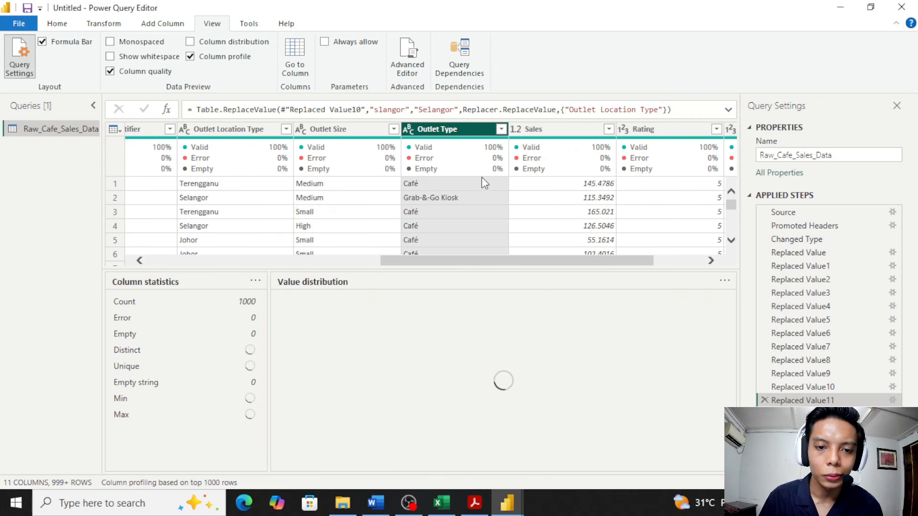
click(530, 129)
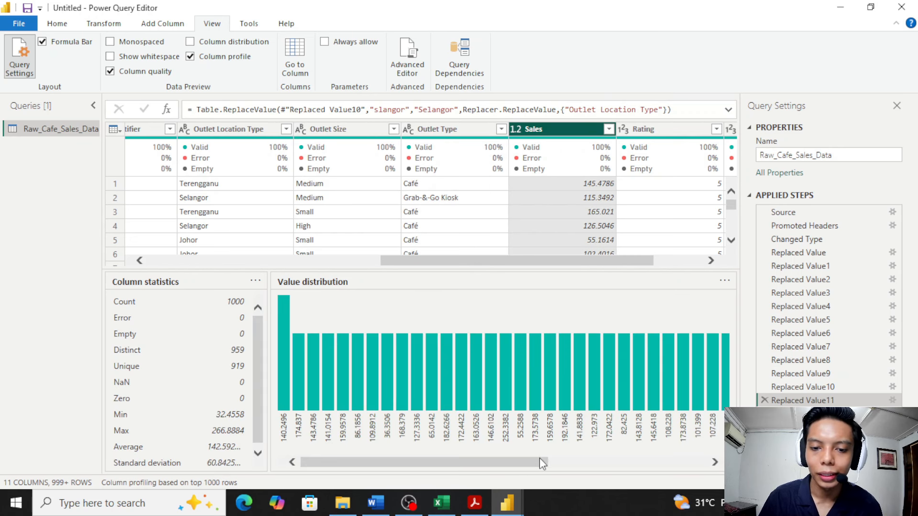
drag(542, 463, 496, 452)
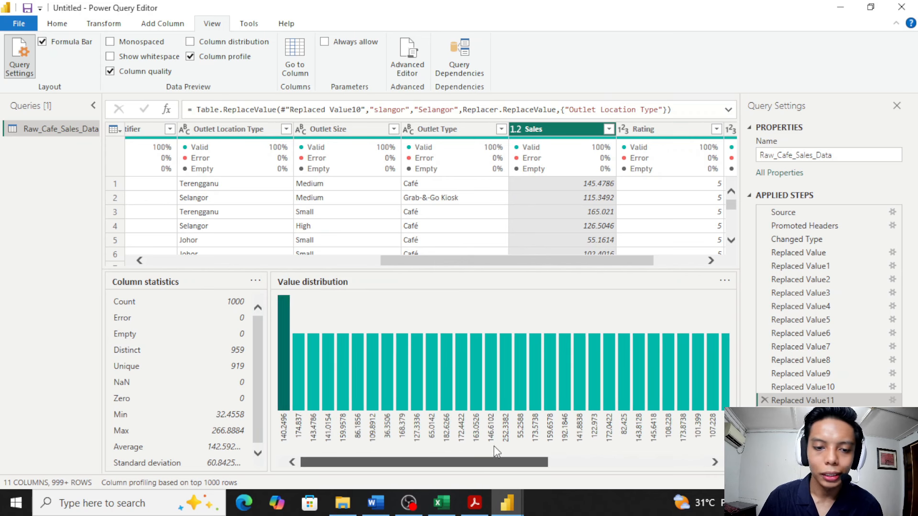
Step: Remove the Rating (Corrupted) column from the Raw_Cafe_Sales_Data query
drag(518, 257, 576, 256)
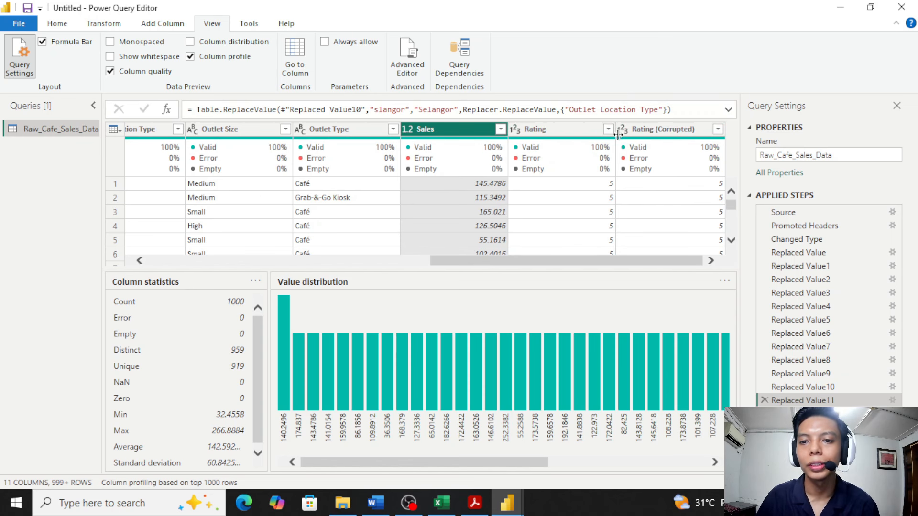
click(654, 137)
right_click(653, 135)
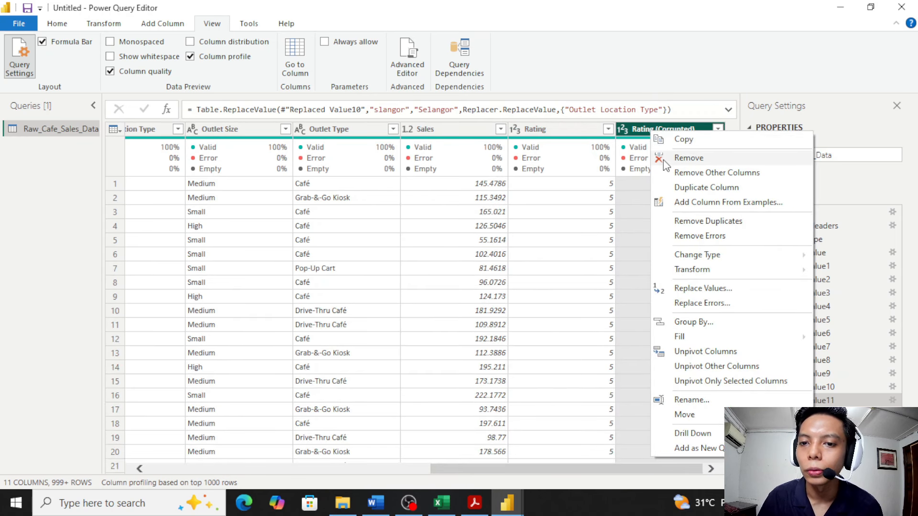
click(664, 159)
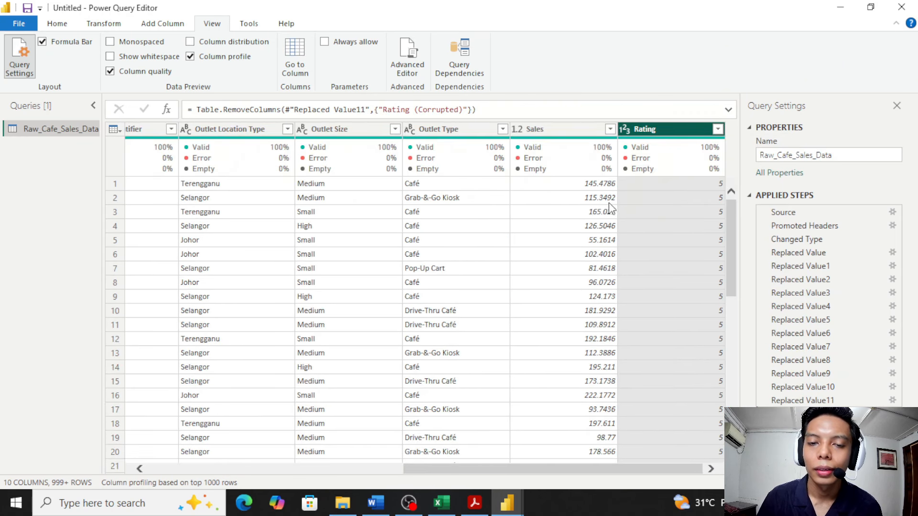
Step: Review the remaining columns and change the Sales column's data type to Fixed decimal number
drag(644, 470, 346, 471)
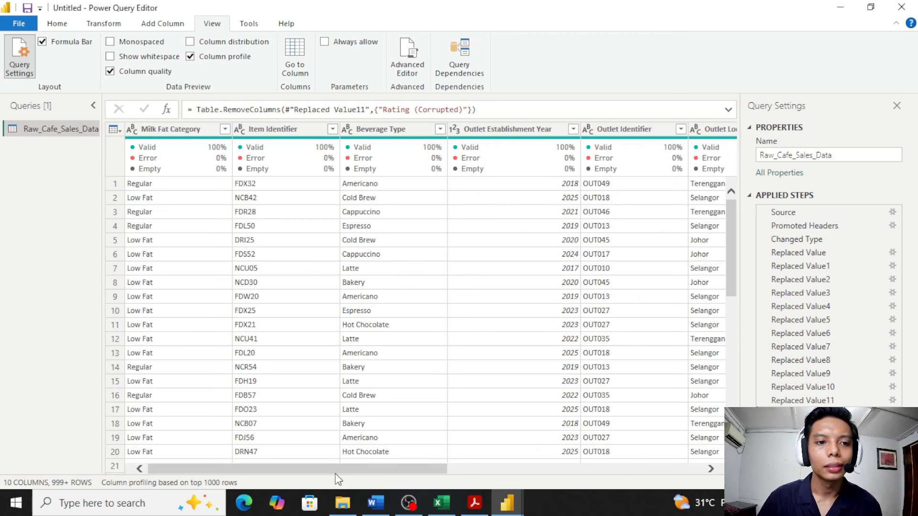
mouse_move(357, 498)
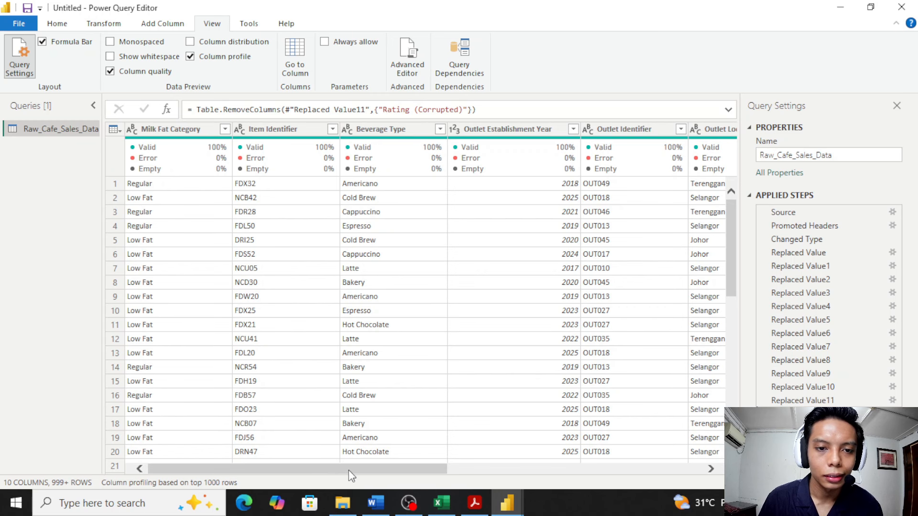
drag(349, 470, 391, 471)
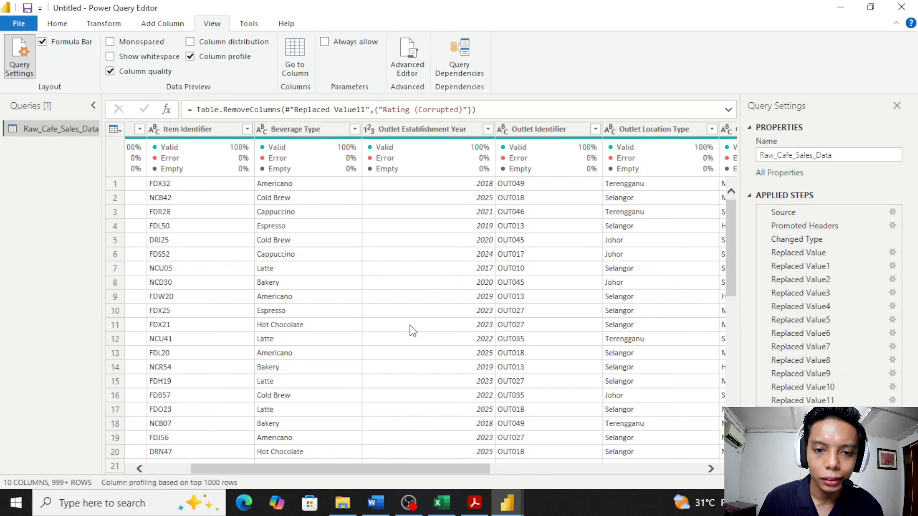
drag(392, 472, 484, 475)
drag(497, 467, 642, 457)
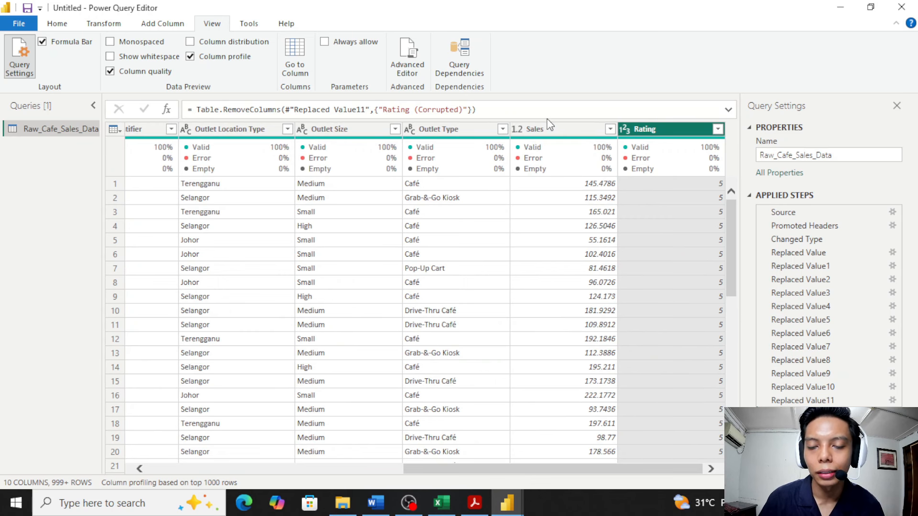
click(518, 131)
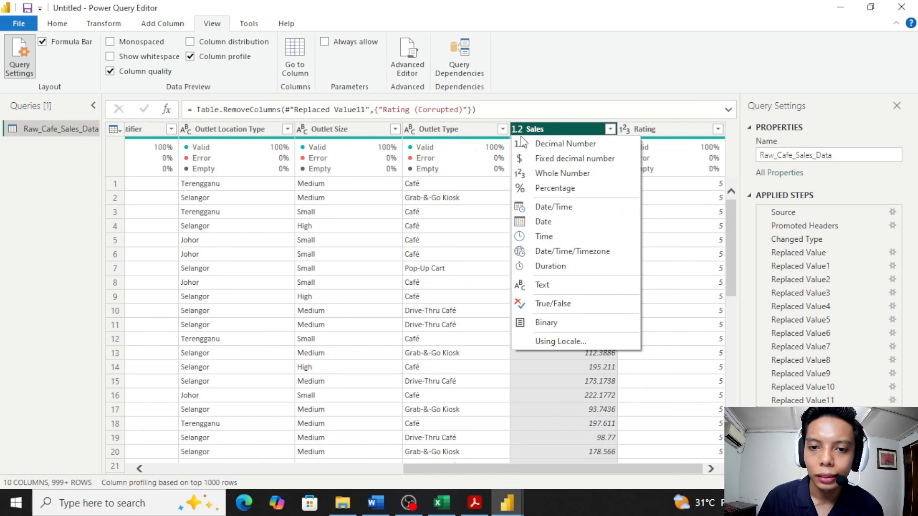
click(571, 159)
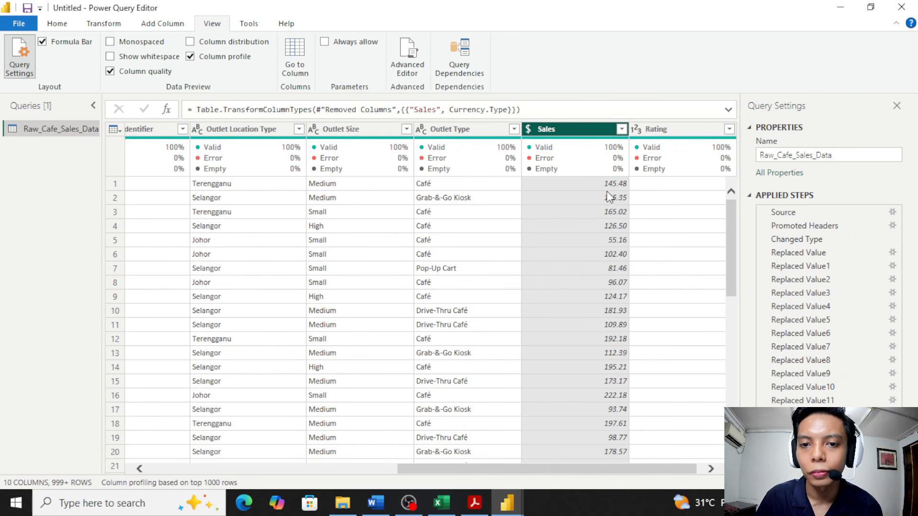
mouse_move(610, 170)
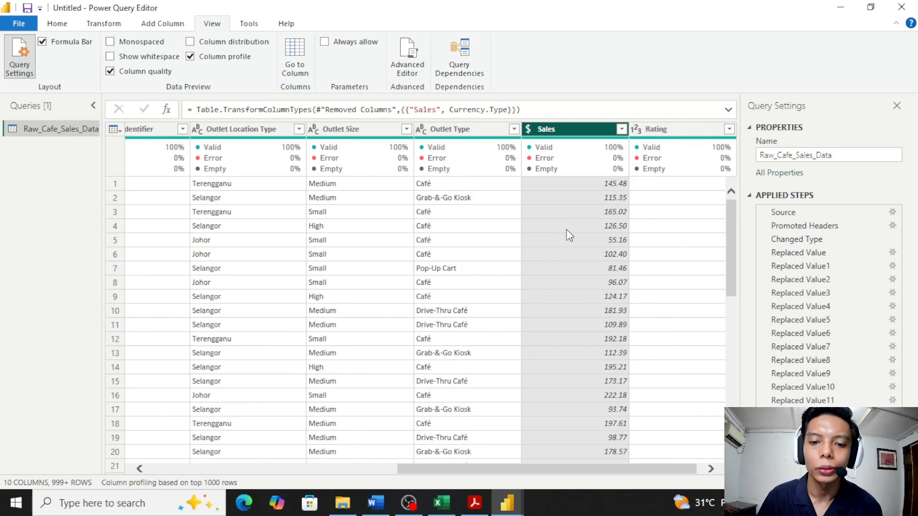
Step: Close the Power Query Editor and apply the cleaned Raw_Cafe_Sales_Data query to the Power BI Desktop report
drag(635, 467, 364, 451)
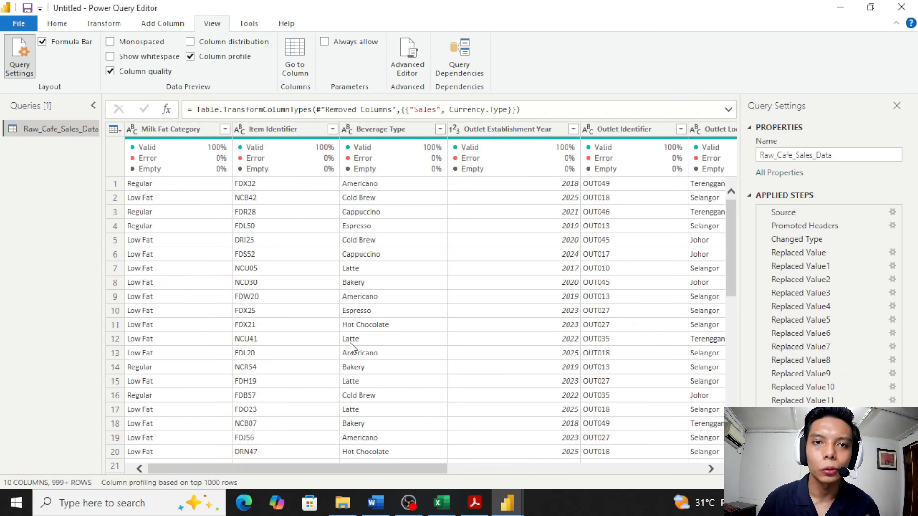
click(54, 25)
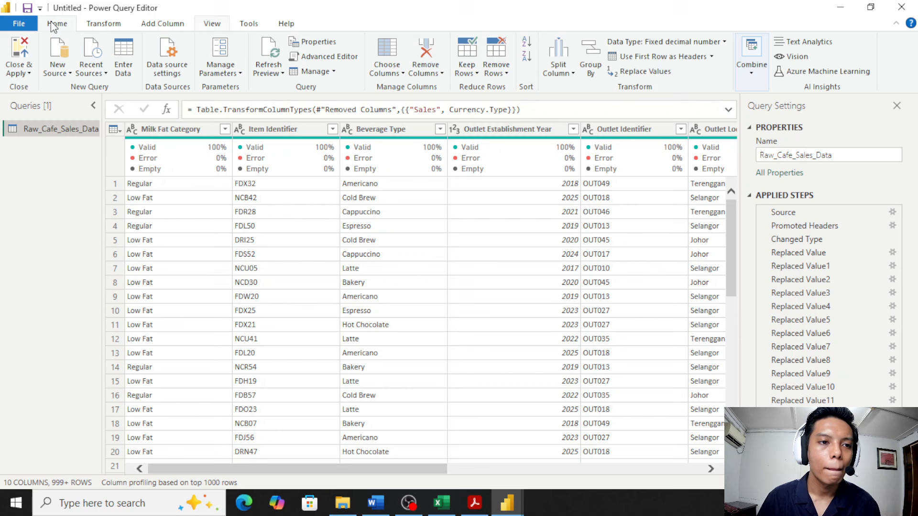
click(24, 54)
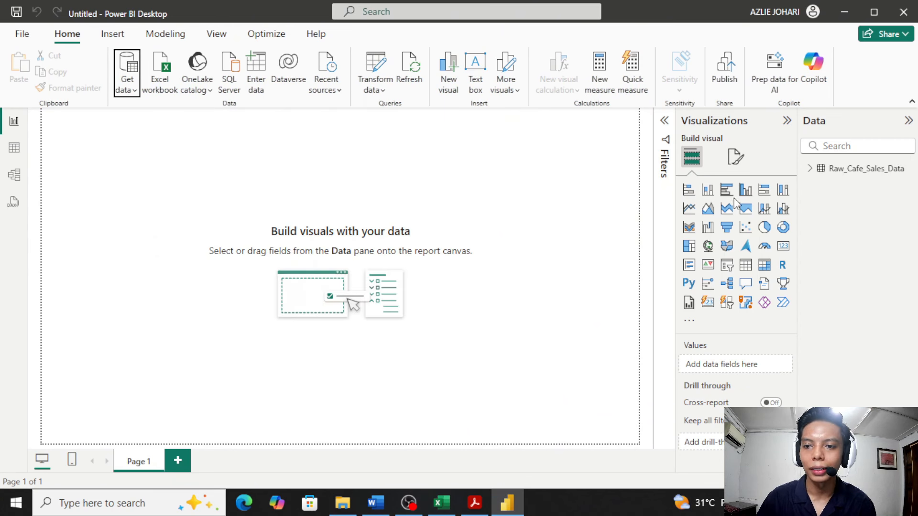
Step: Expand the Raw_Cafe_Sales_Data table's field list and widen the Data pane so the full field names fit
click(811, 171)
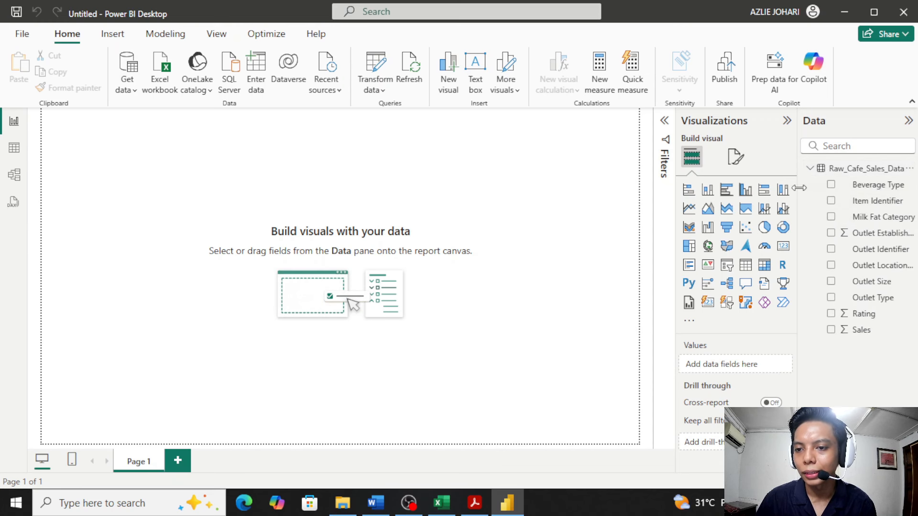
drag(797, 188, 765, 188)
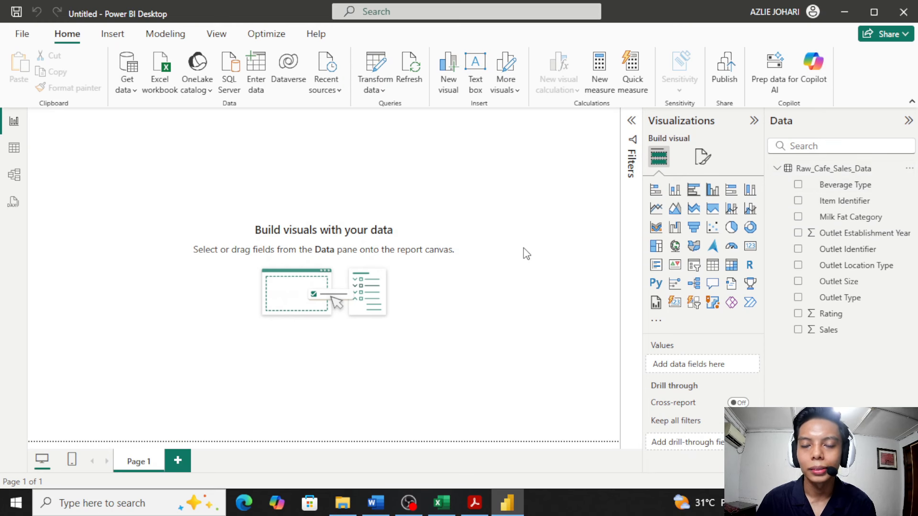
click(341, 189)
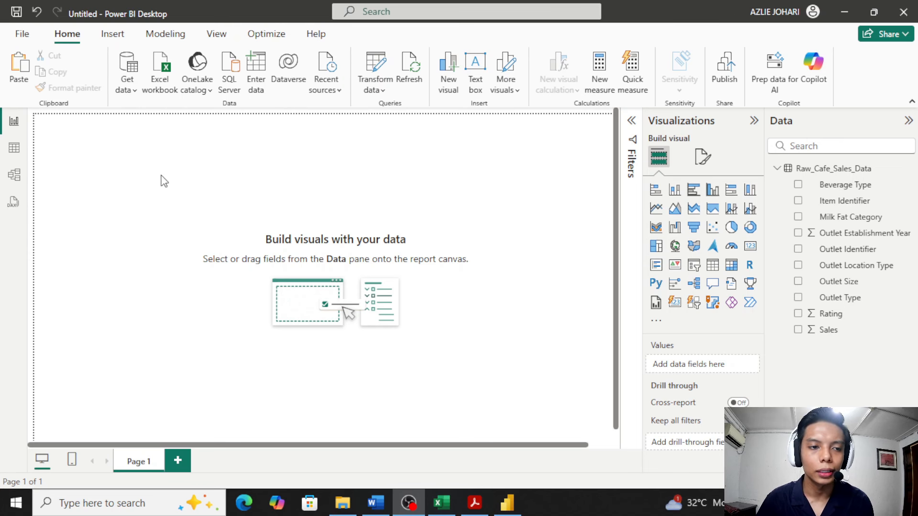
Step: Compare the cleaned Raw_Cafe_Sales_Data table in Table view with the raw CSV in Excel, and return to Report view
click(14, 152)
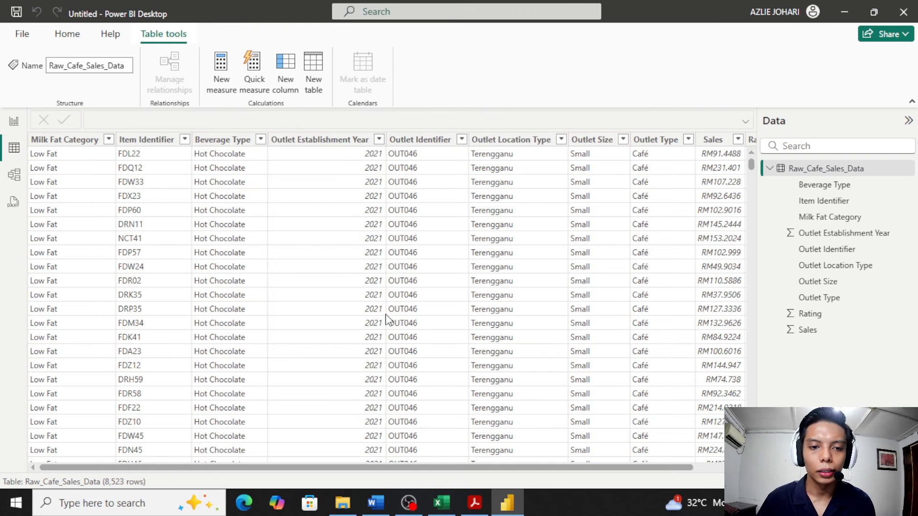
mouse_move(547, 466)
mouse_down()
mouse_move(620, 475)
mouse_move(547, 470)
mouse_up()
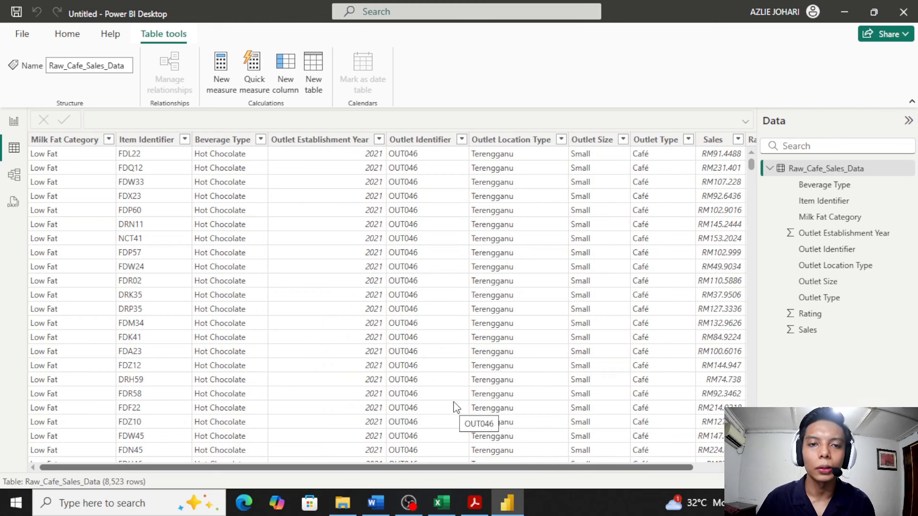
click(442, 503)
scroll(154, 236, down, 1)
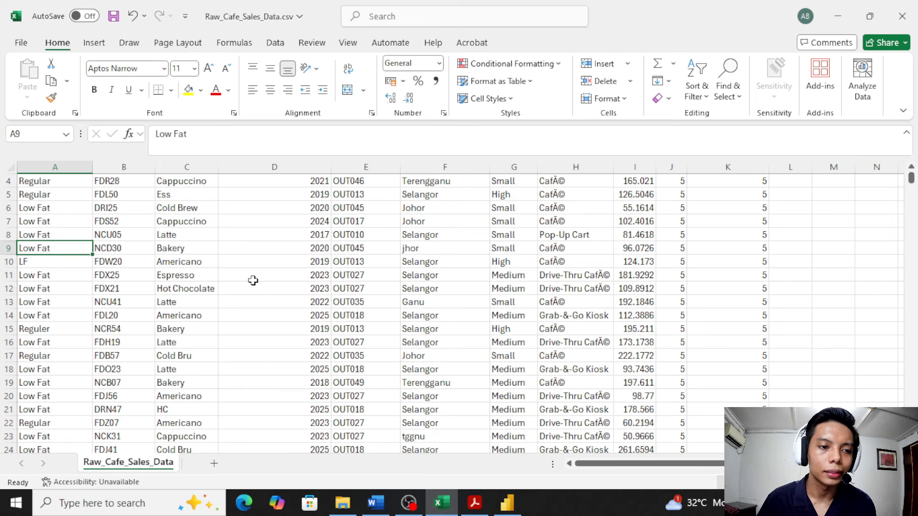
scroll(244, 287, up, 1)
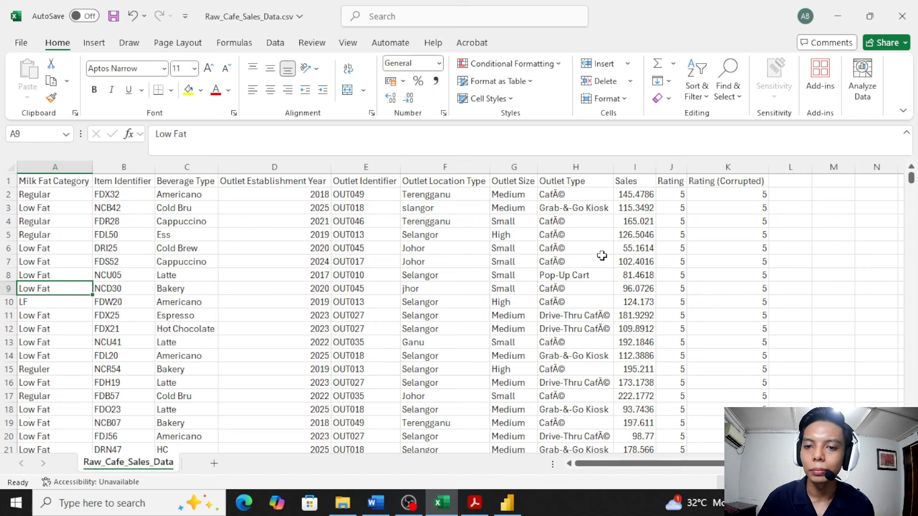
key(alt+Tab)
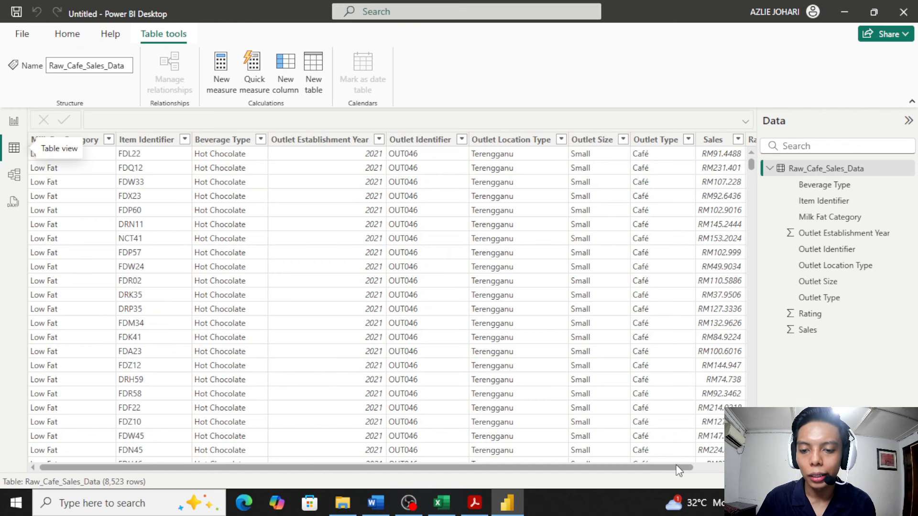
drag(670, 461, 714, 464)
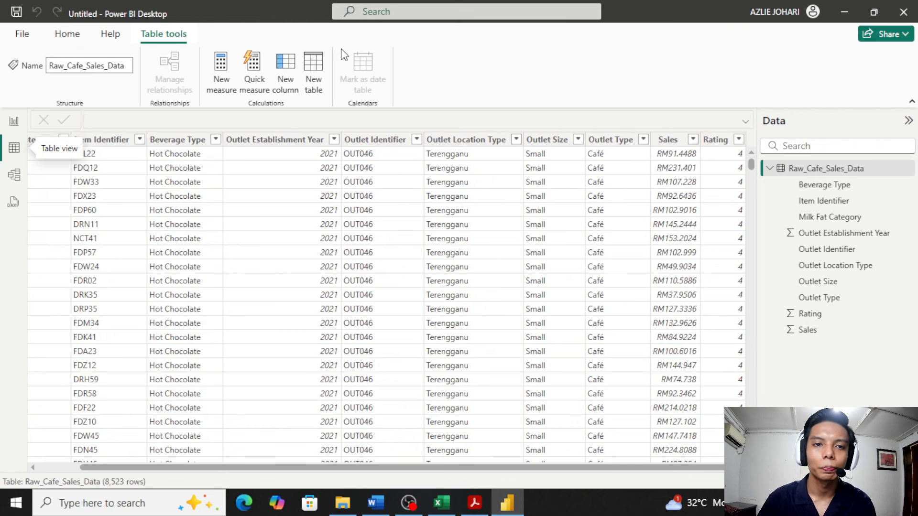
click(14, 122)
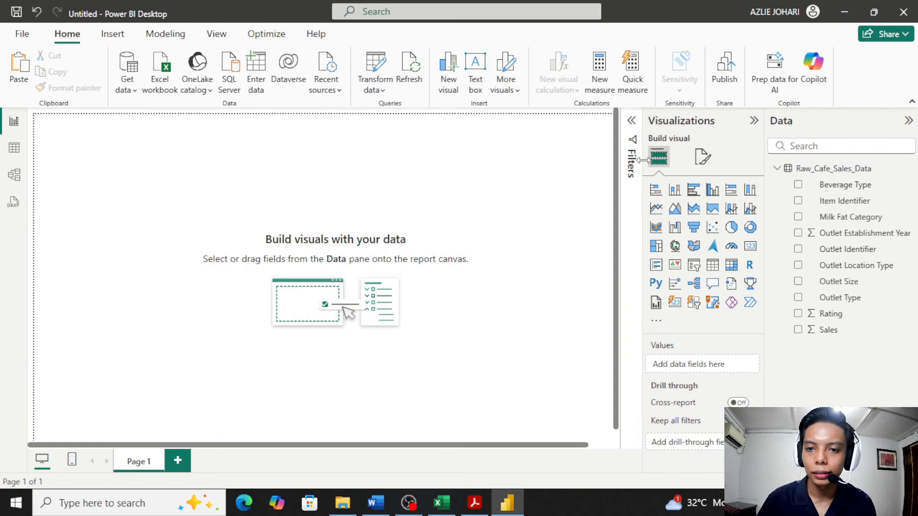
Step: Collapse the Visualizations pane and place Milk Fat Category, Beverage Type and Outlet Location Type on the report page as separate tables
click(754, 120)
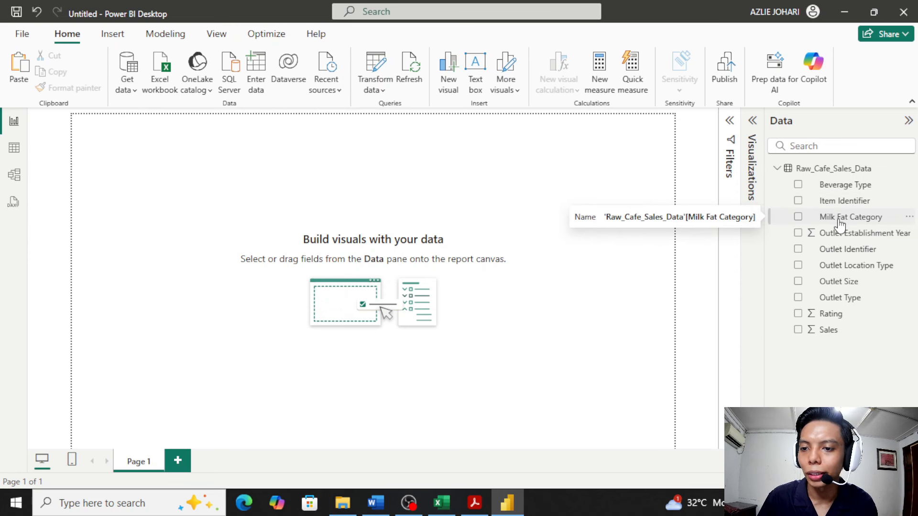
drag(837, 222, 265, 201)
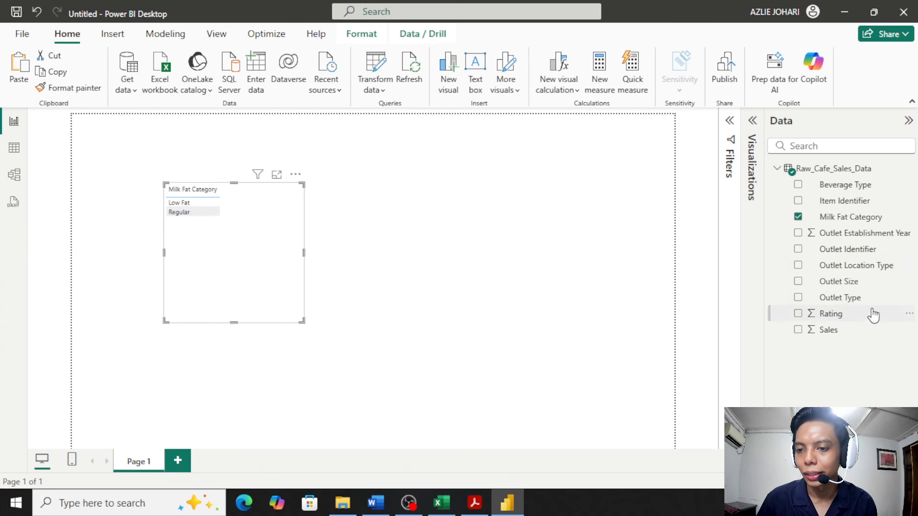
drag(845, 189, 426, 213)
drag(411, 259, 366, 261)
click(557, 239)
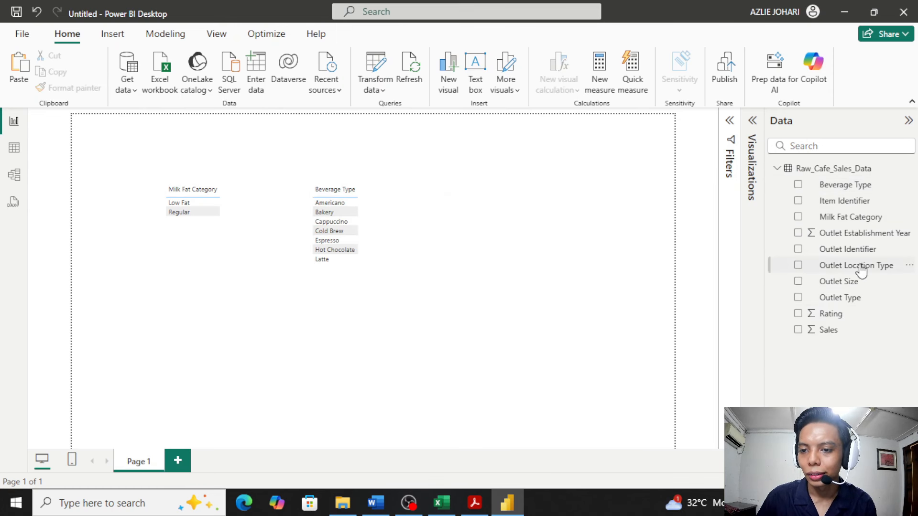
drag(860, 265, 545, 193)
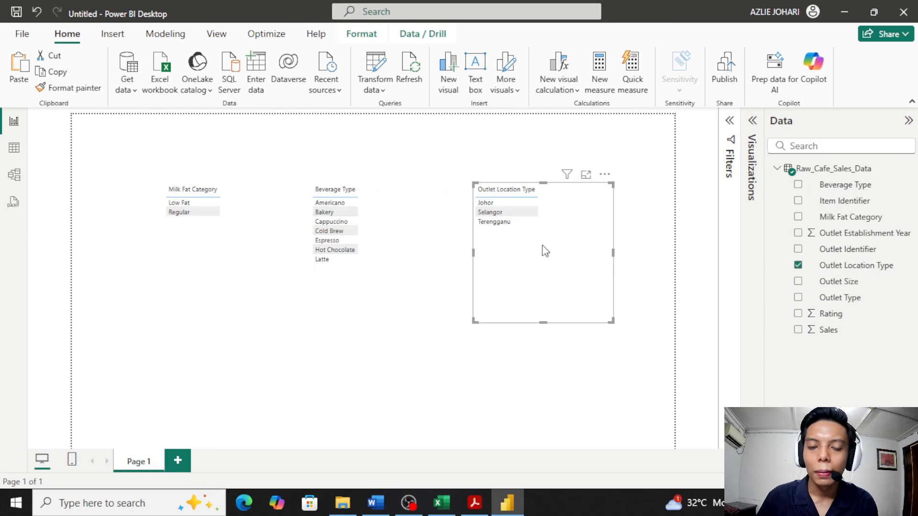
Step: Move the three tables on the report page into one aligned row
drag(545, 251, 505, 243)
click(381, 287)
mouse_move(381, 287)
mouse_down()
mouse_move(364, 270)
mouse_move(370, 278)
mouse_up()
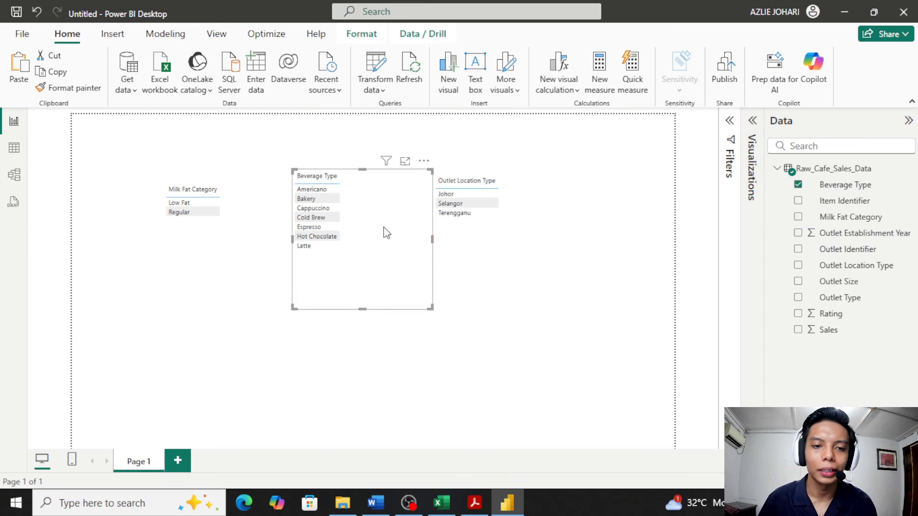
mouse_move(222, 263)
mouse_down()
mouse_move(216, 244)
mouse_move(207, 257)
mouse_up()
drag(466, 265, 462, 260)
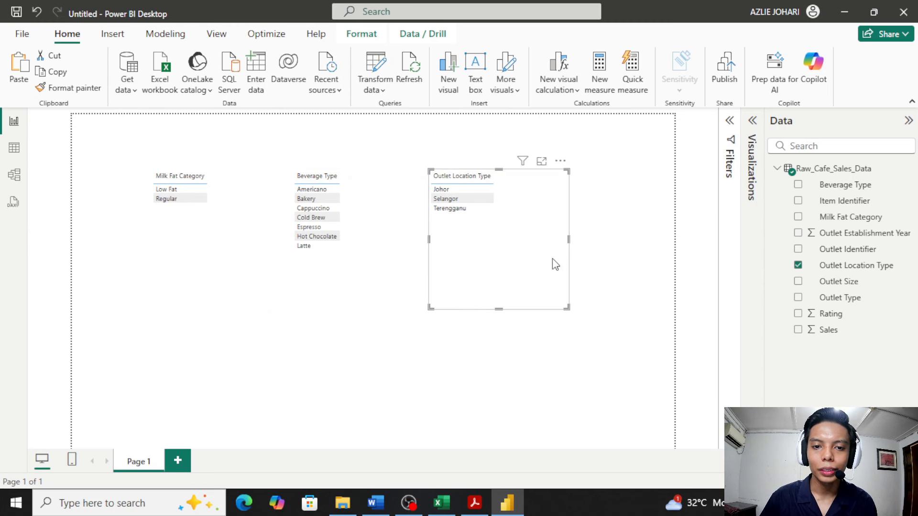
Step: Delete the Outlet Location Type, Beverage Type and Milk Fat Category tables from the report page
key(Delete)
click(348, 260)
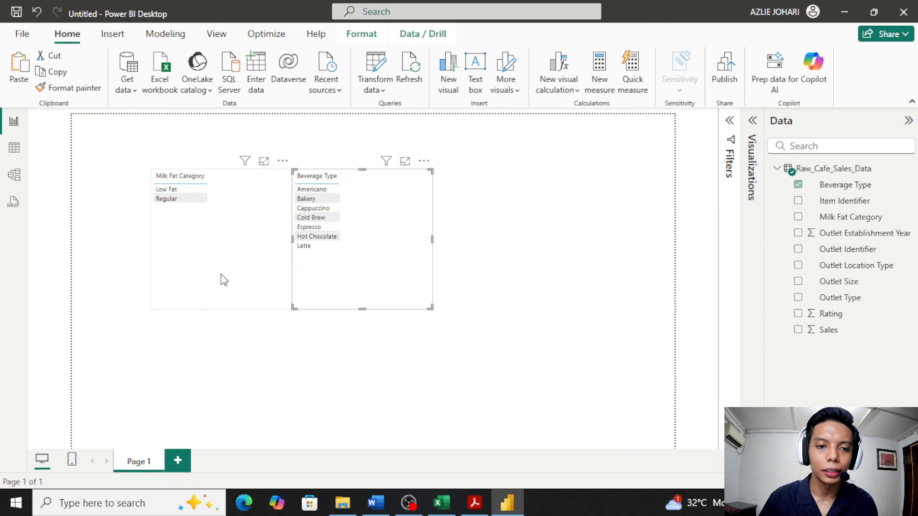
key(Delete)
click(209, 259)
key(Delete)
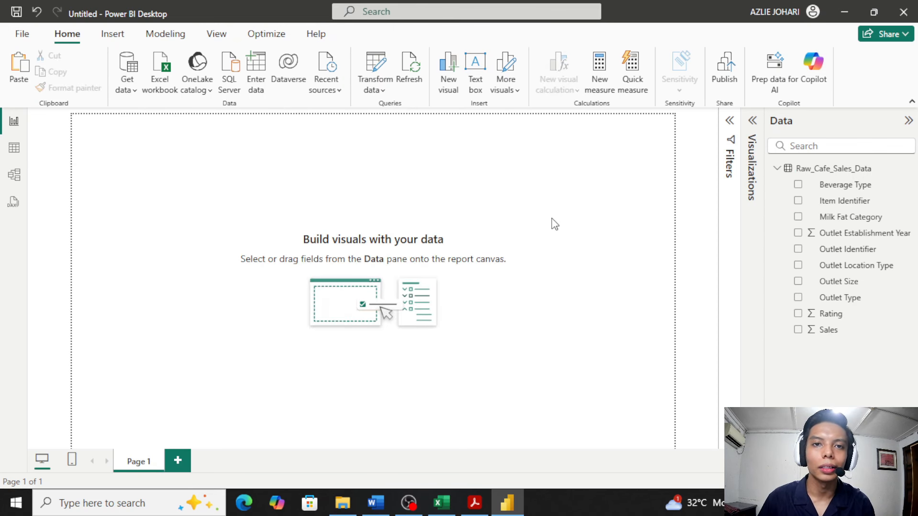
Step: Switch to Acrobat and review the Business Requirements page of the class PDF, highlighting the four KPI metrics
click(482, 504)
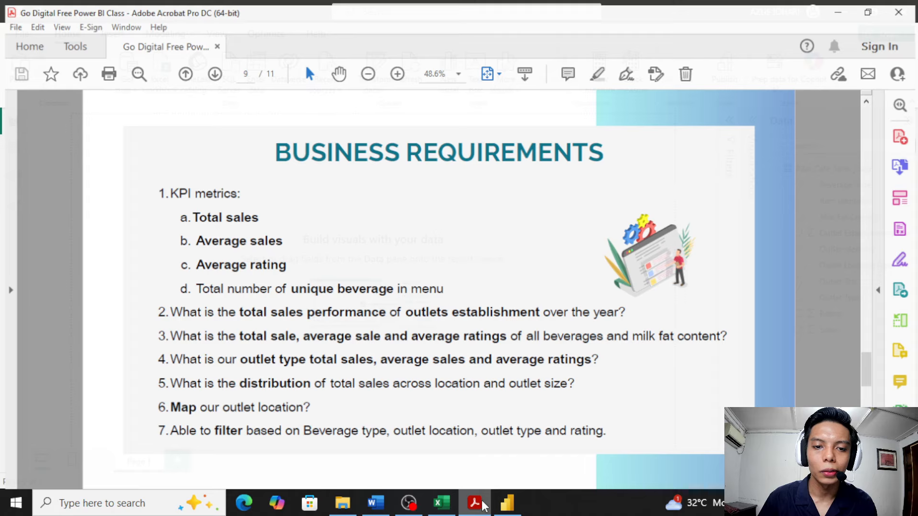
scroll(532, 262, up, 1)
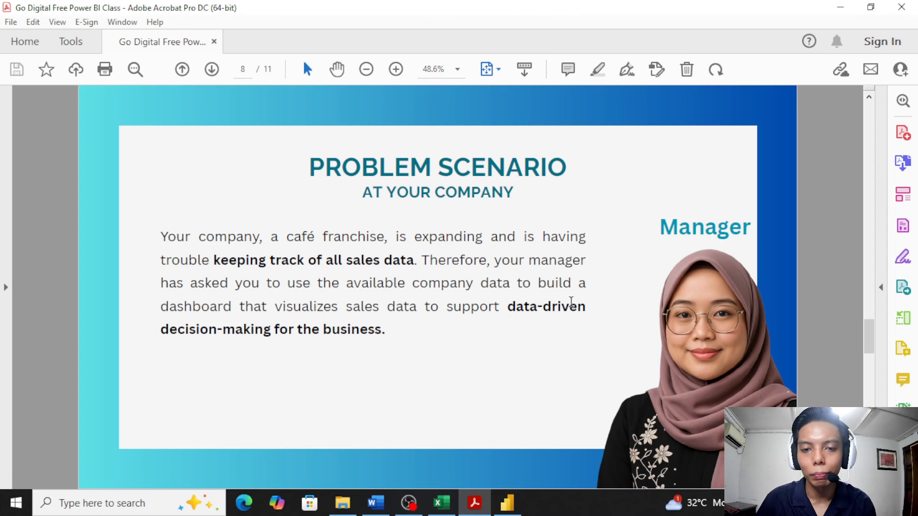
scroll(555, 321, down, 2)
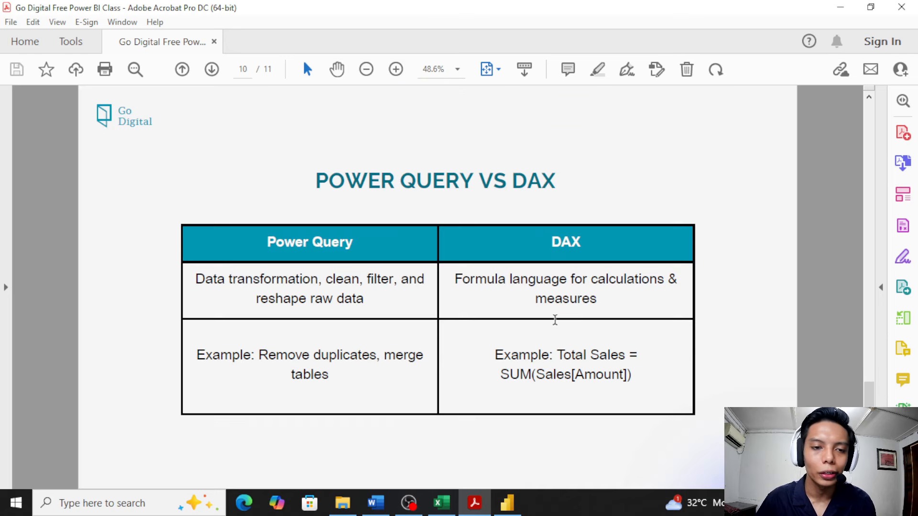
scroll(554, 321, up, 1)
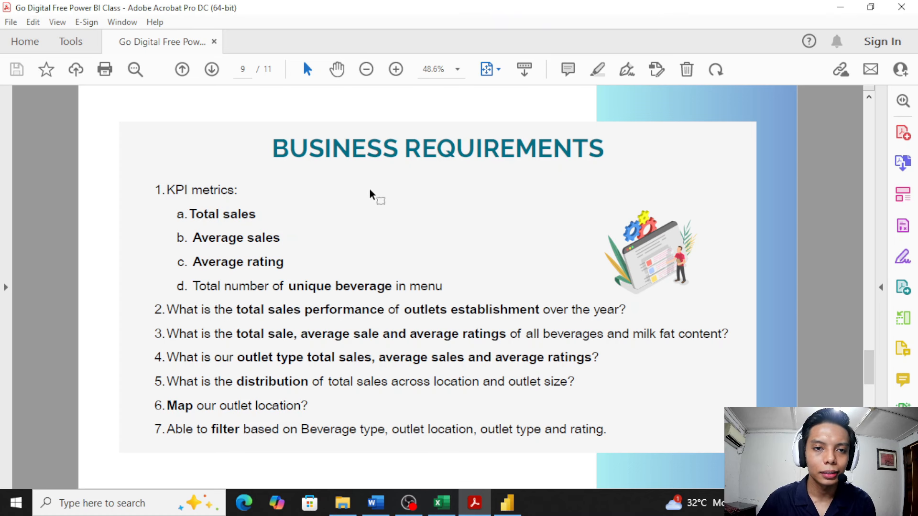
drag(238, 192, 166, 192)
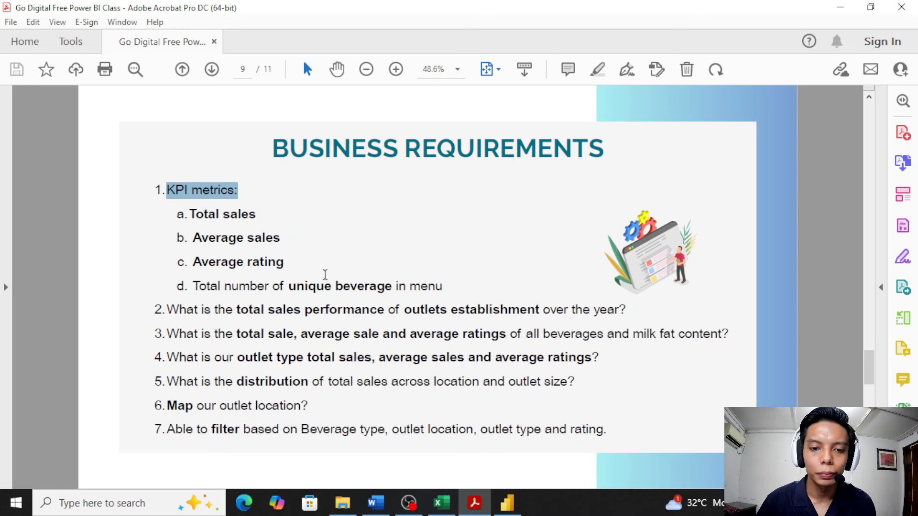
drag(539, 310, 225, 238)
click(438, 286)
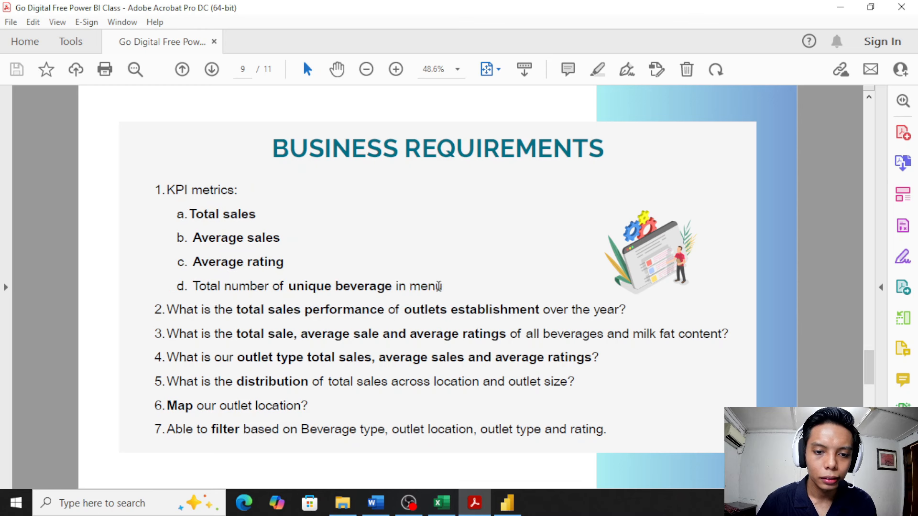
drag(438, 286, 191, 213)
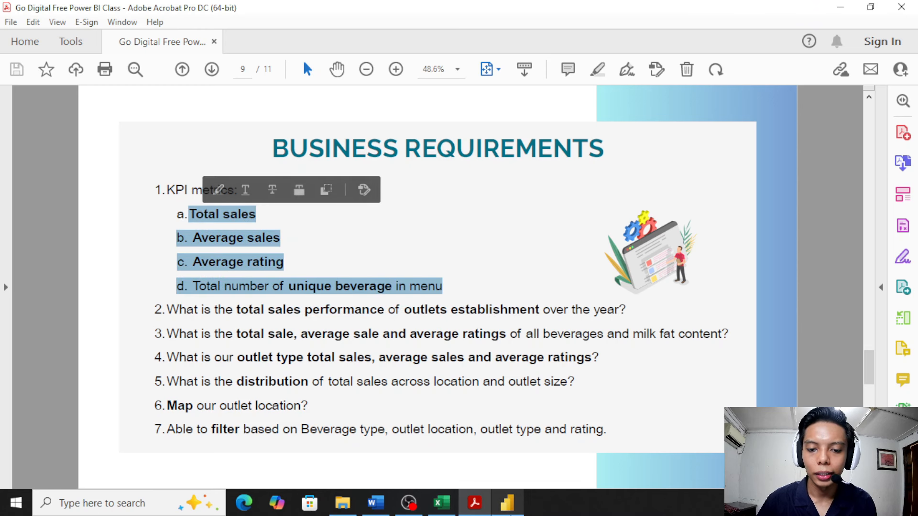
Step: Return to Power BI Desktop, reopen the Visualizations pane and add an empty Card visual in the upper-left area of the page
click(507, 503)
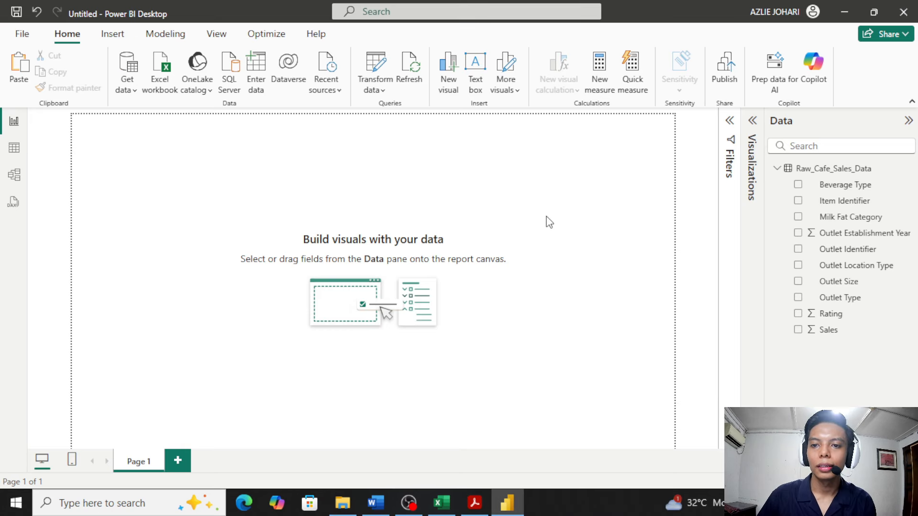
click(753, 120)
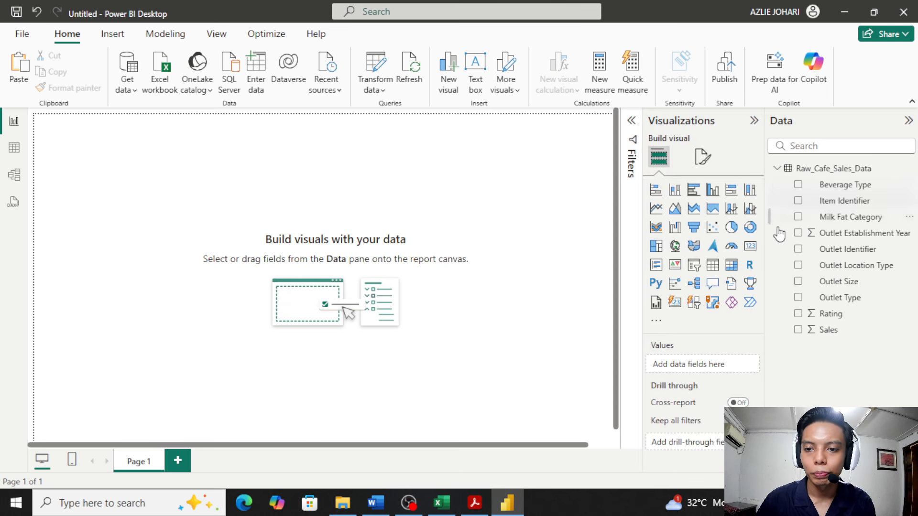
click(751, 246)
drag(113, 230, 159, 234)
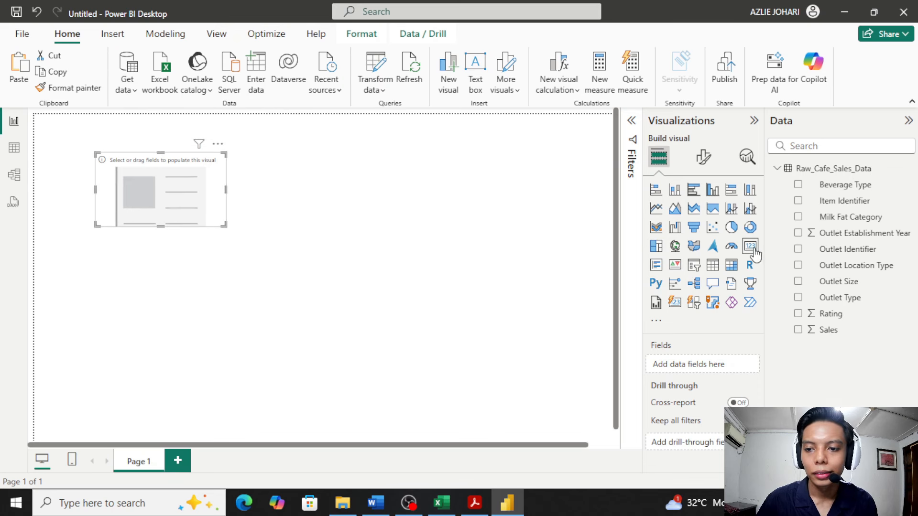
Step: Look up the Total sales KPI in the Acrobat PDF and fill the card with the Sales field near the page's upper-left corner
click(475, 502)
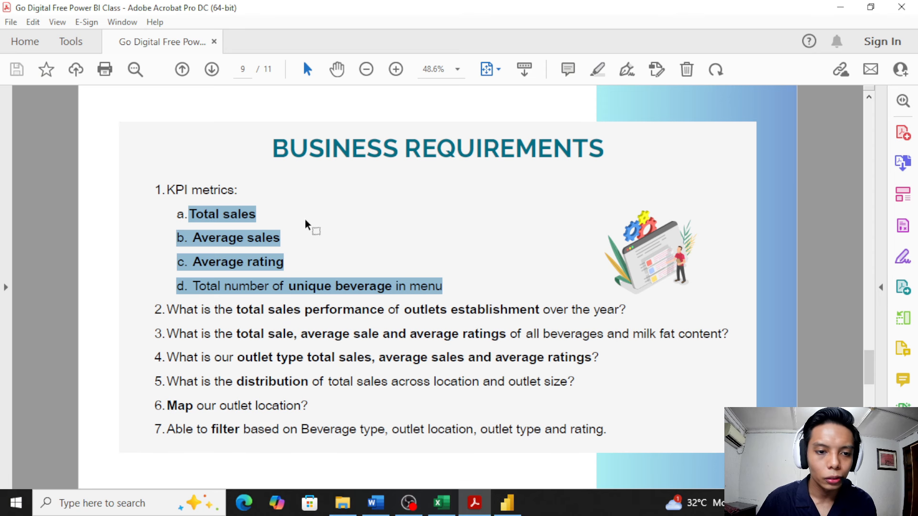
click(258, 211)
drag(258, 210, 189, 214)
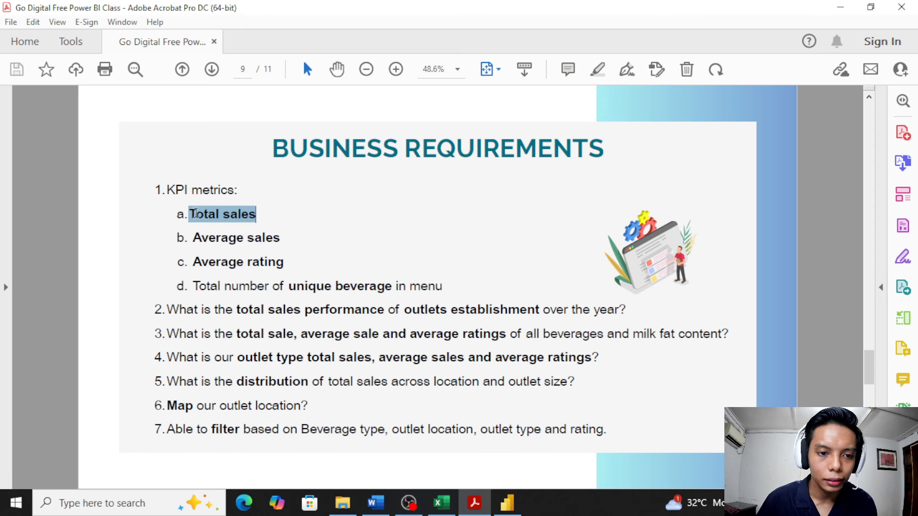
click(841, 7)
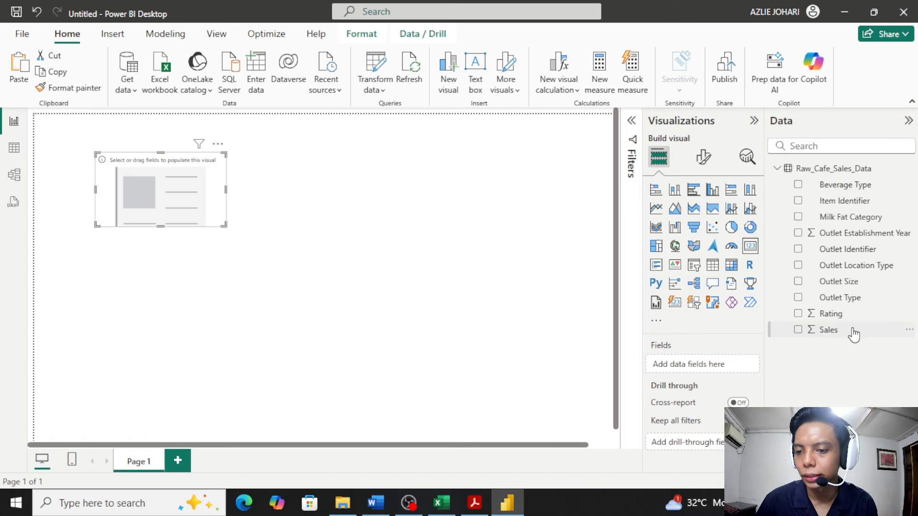
drag(845, 330, 711, 359)
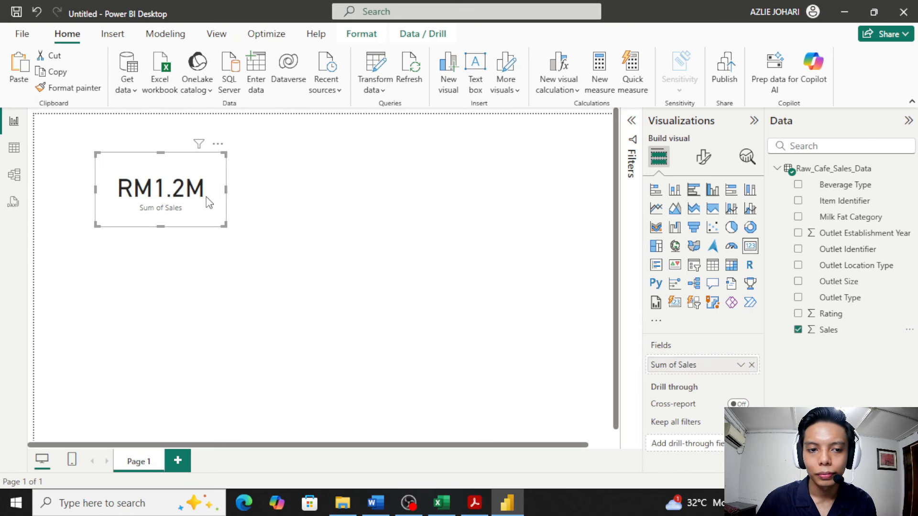
mouse_move(149, 196)
mouse_down()
mouse_move(158, 191)
mouse_move(132, 182)
mouse_move(145, 181)
mouse_up()
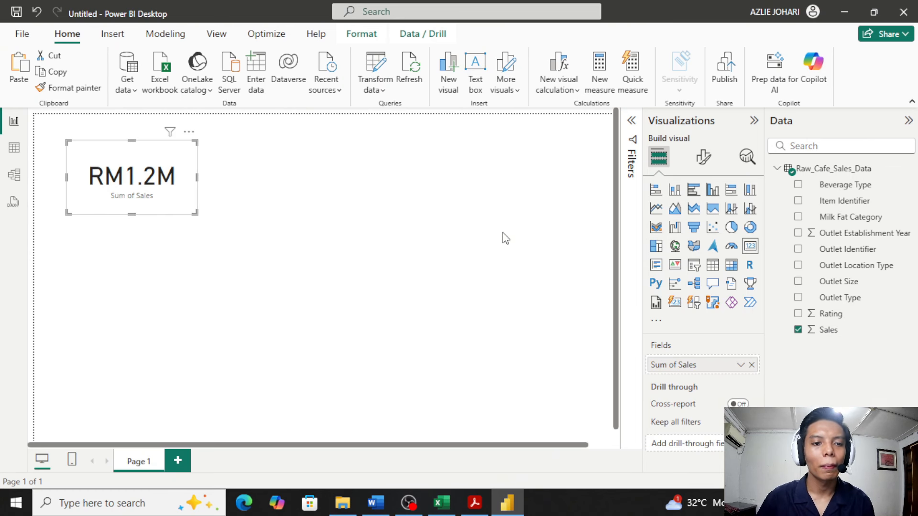
Step: Switch to Acrobat and look up the next KPI metric, Average sales, on the Business Requirements page
click(474, 503)
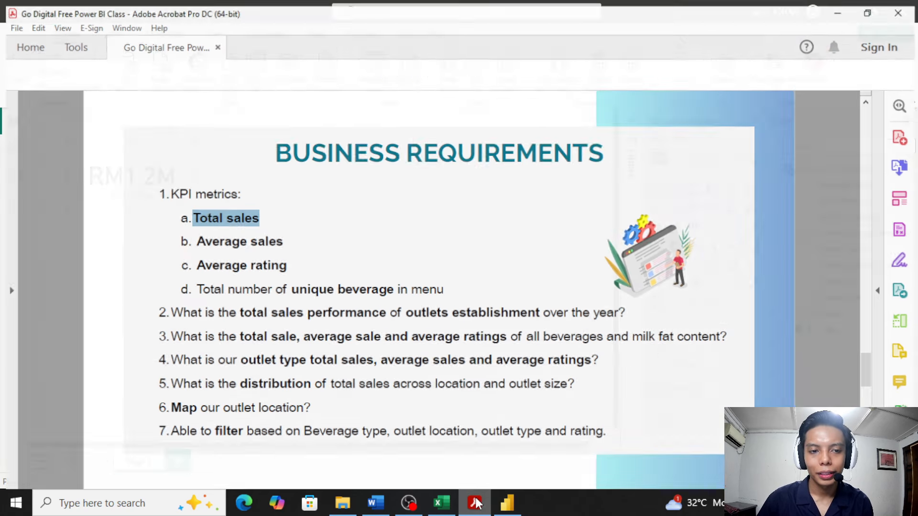
drag(263, 213, 177, 214)
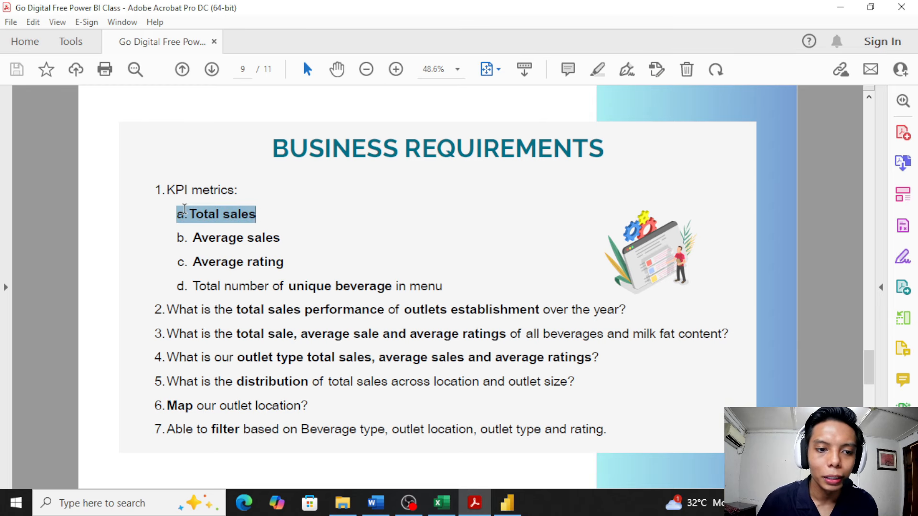
click(289, 217)
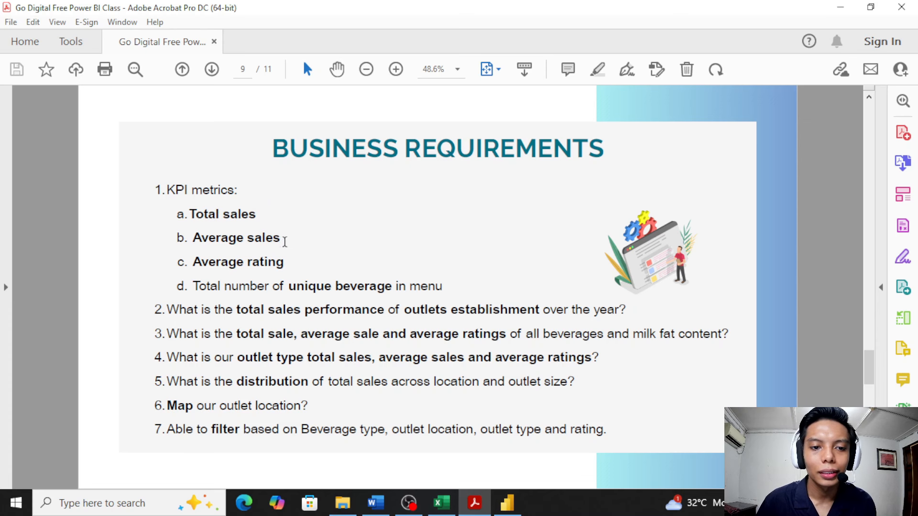
drag(285, 242, 178, 240)
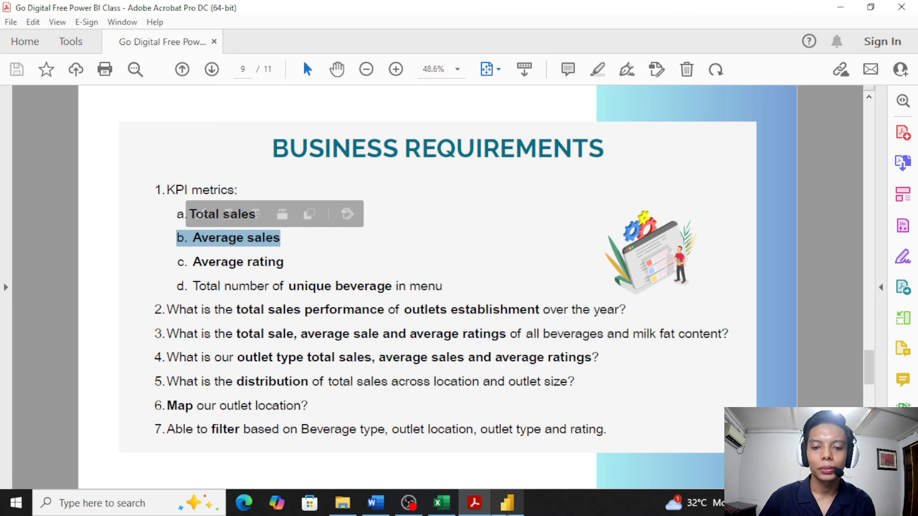
Step: Return to Power BI Desktop, add another empty Card visual and place it beside the Sum of Sales card
click(507, 509)
click(417, 320)
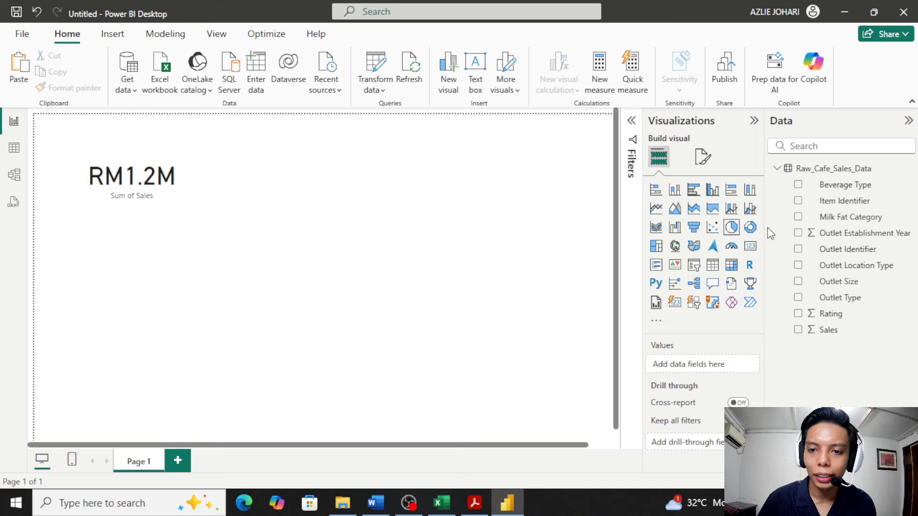
click(684, 292)
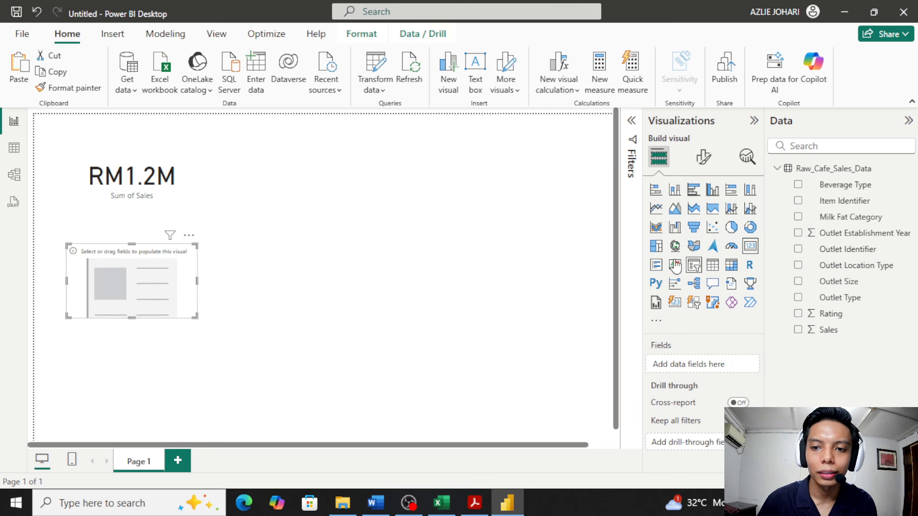
drag(153, 282, 284, 189)
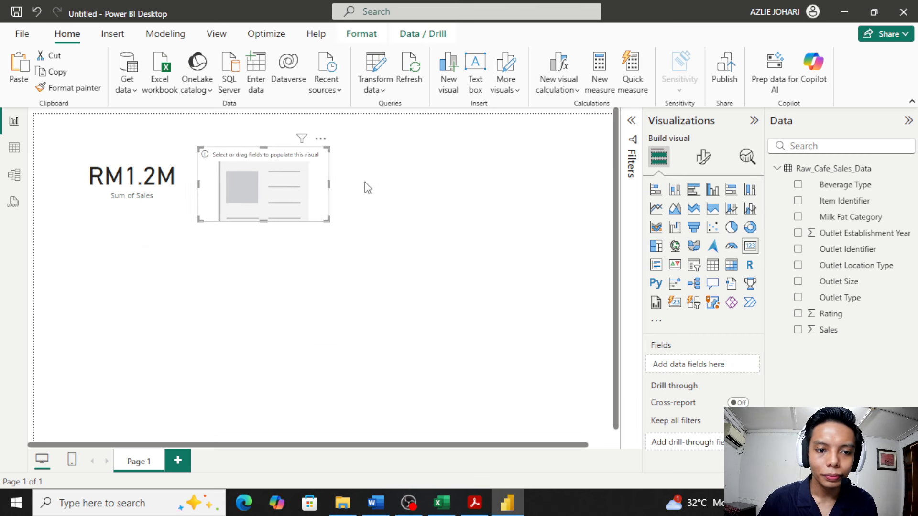
click(400, 205)
drag(852, 340, 716, 366)
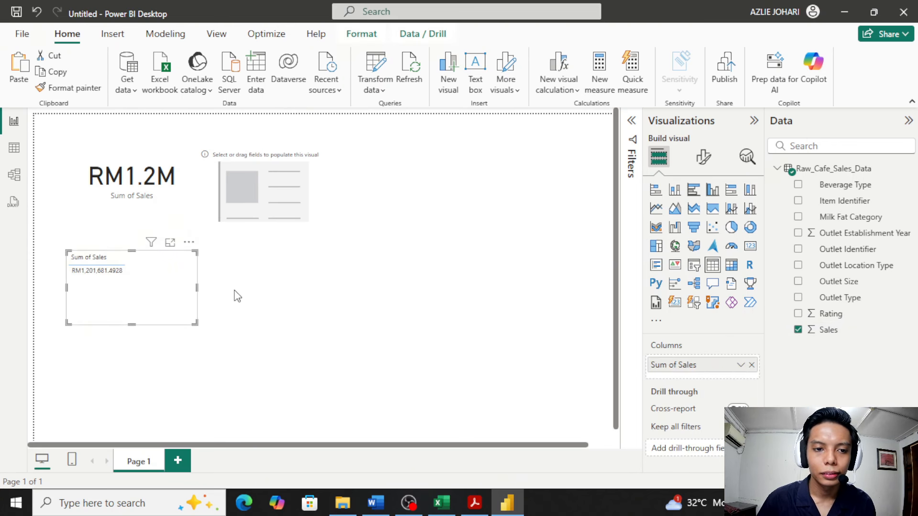
click(148, 288)
key(Delete)
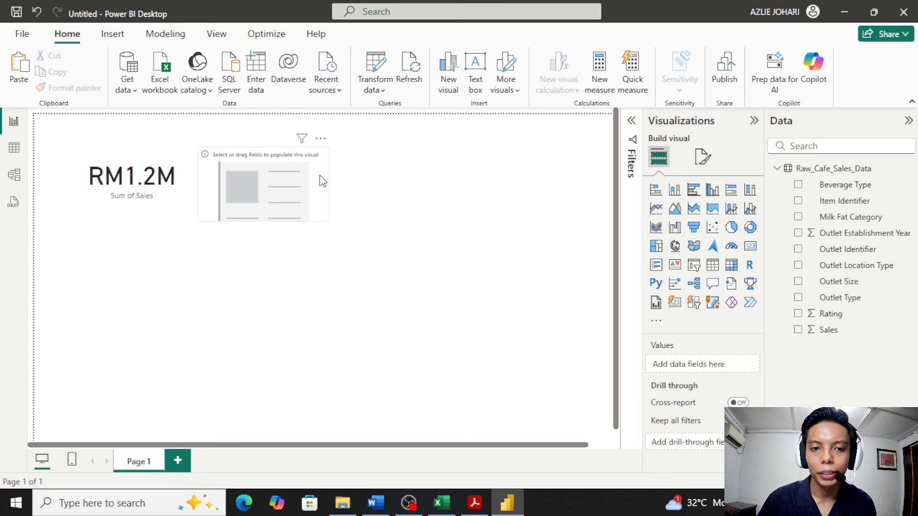
Step: Fill the empty card with the Sales field and align it level with the first card
click(322, 181)
drag(840, 336, 709, 365)
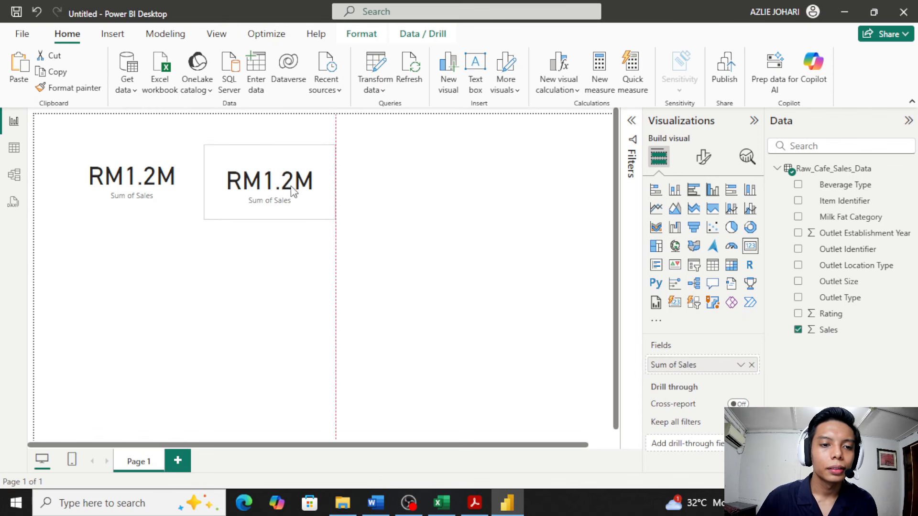
click(373, 236)
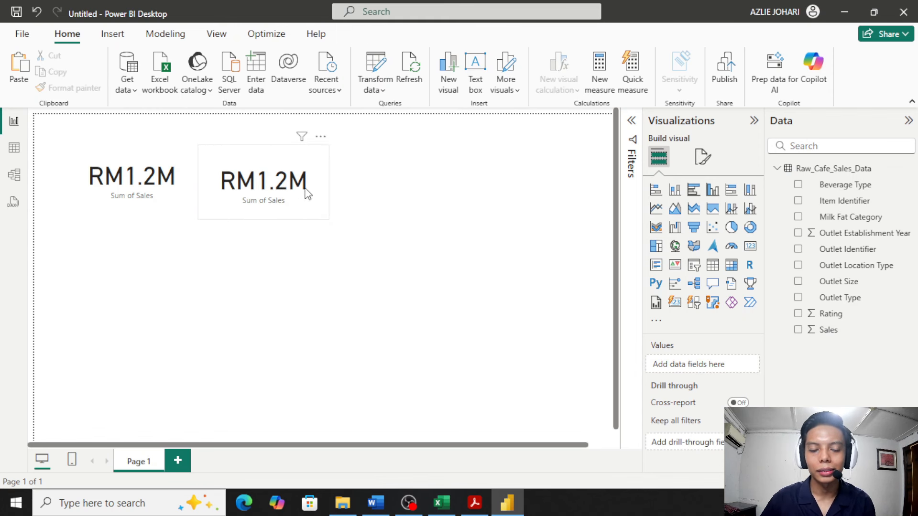
drag(303, 188, 302, 182)
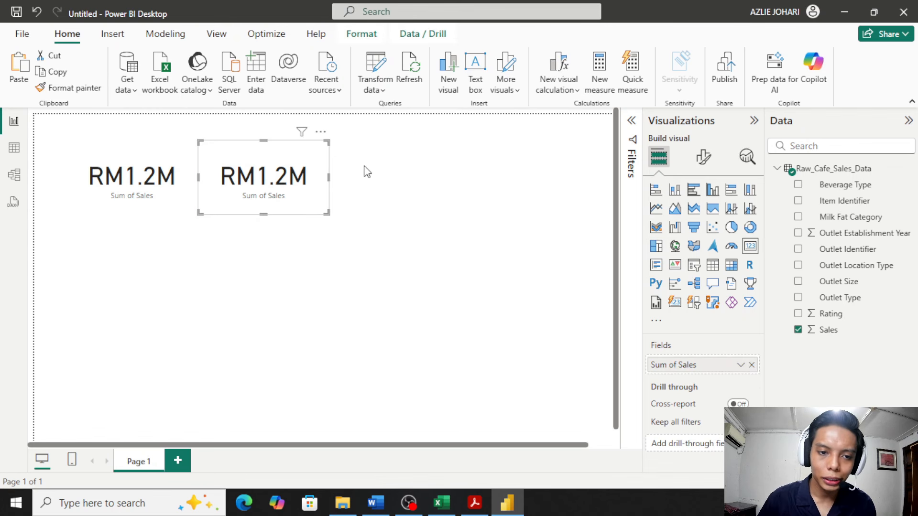
click(363, 177)
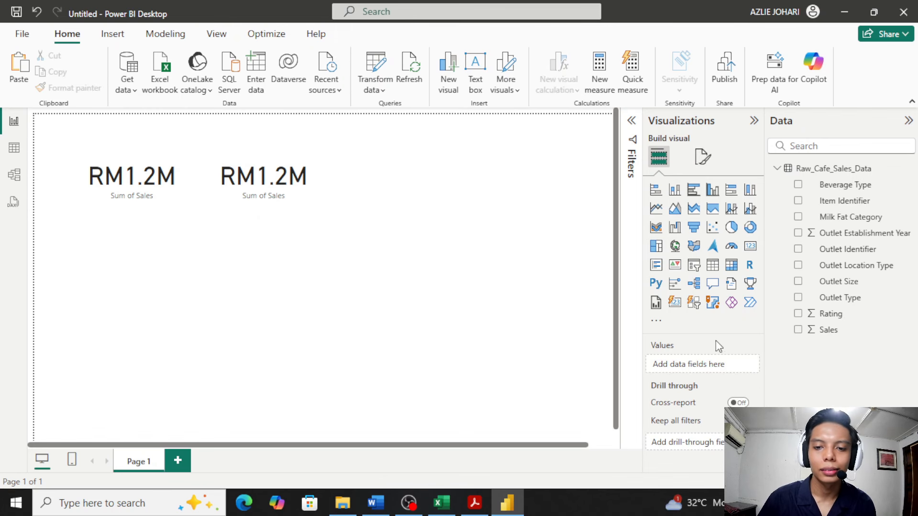
Step: Change the second card's Sales aggregation to Average, widen it to fit the full value and space it from the first card
click(294, 192)
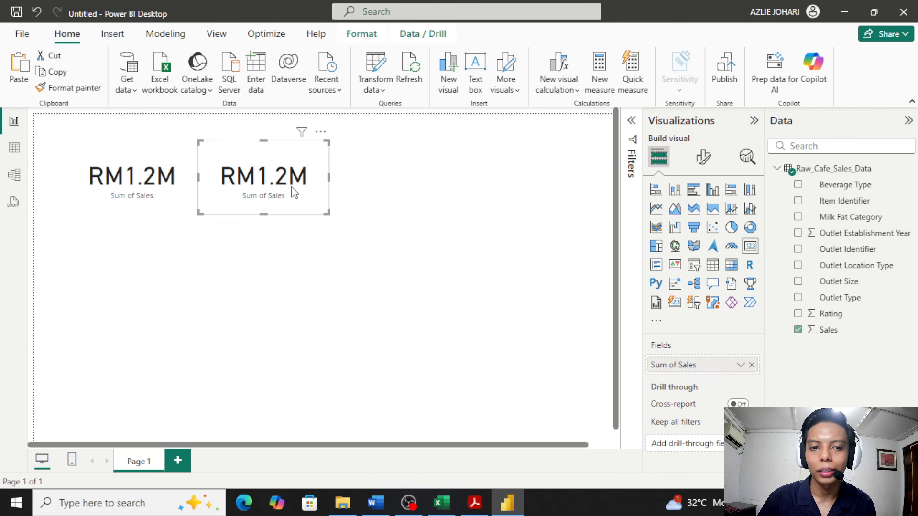
right_click(697, 369)
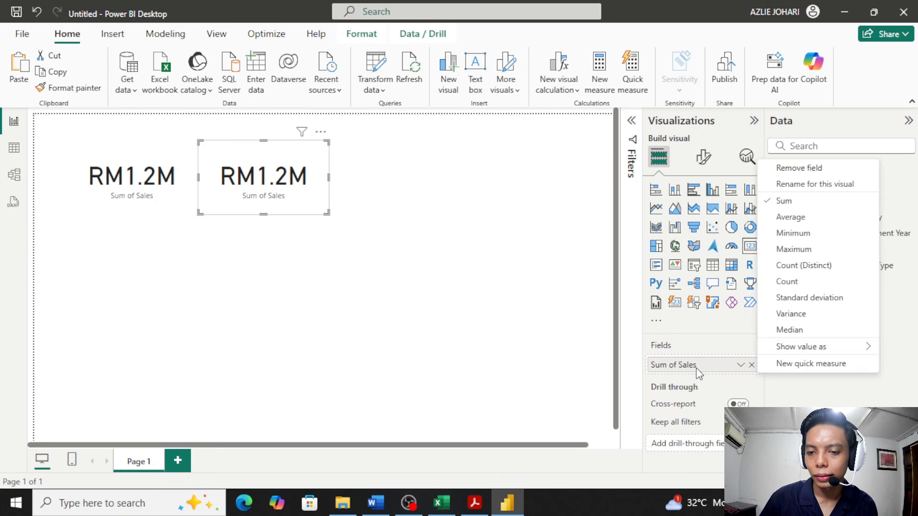
click(801, 221)
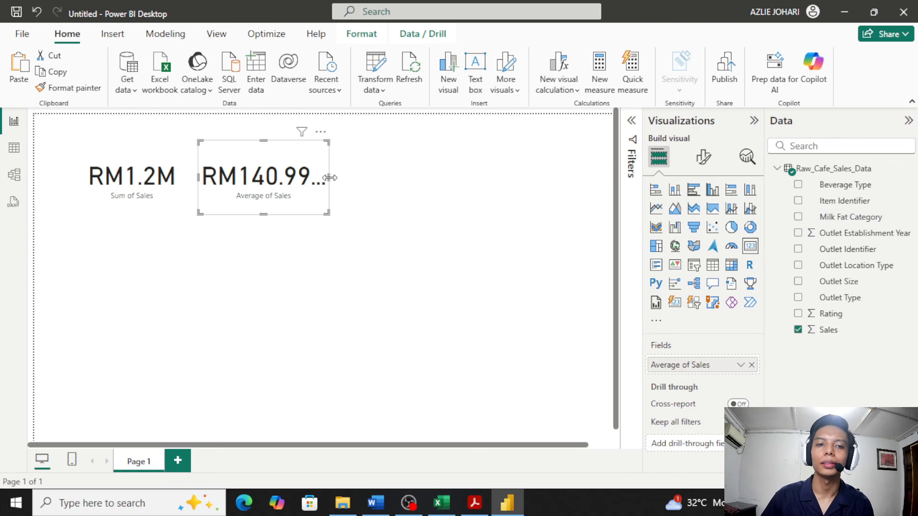
mouse_move(330, 178)
mouse_down()
mouse_move(355, 182)
mouse_move(328, 191)
mouse_up()
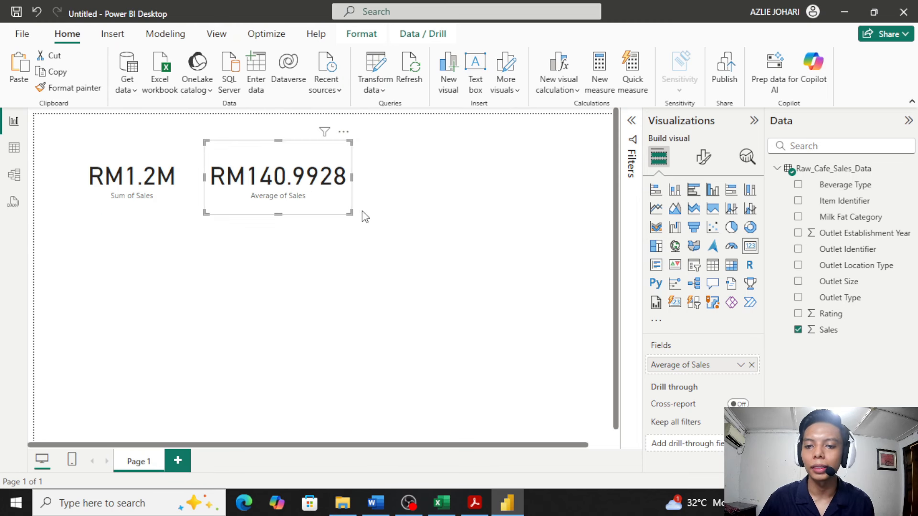
click(400, 179)
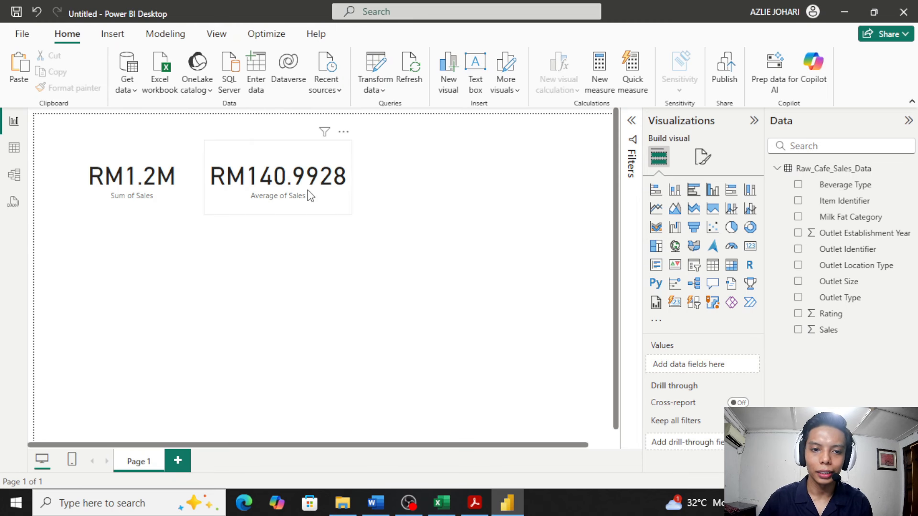
drag(303, 196, 306, 197)
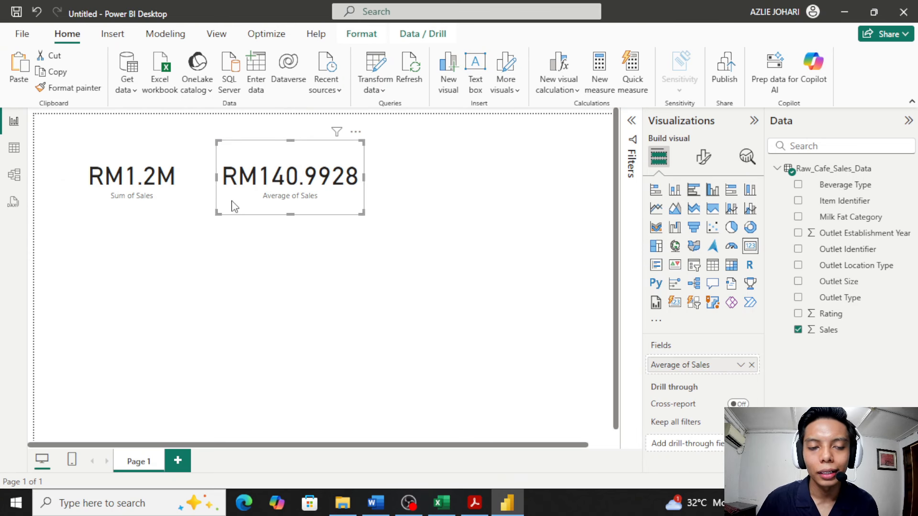
click(545, 239)
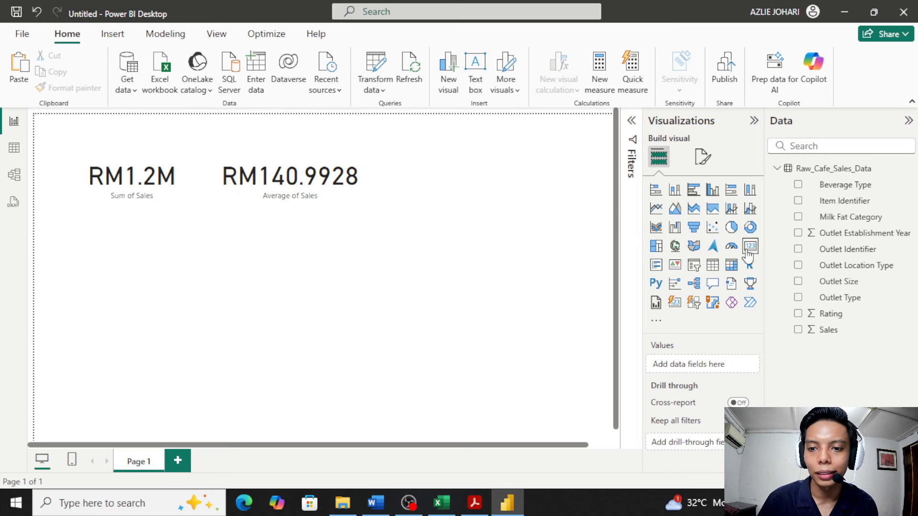
click(693, 263)
drag(133, 278, 191, 278)
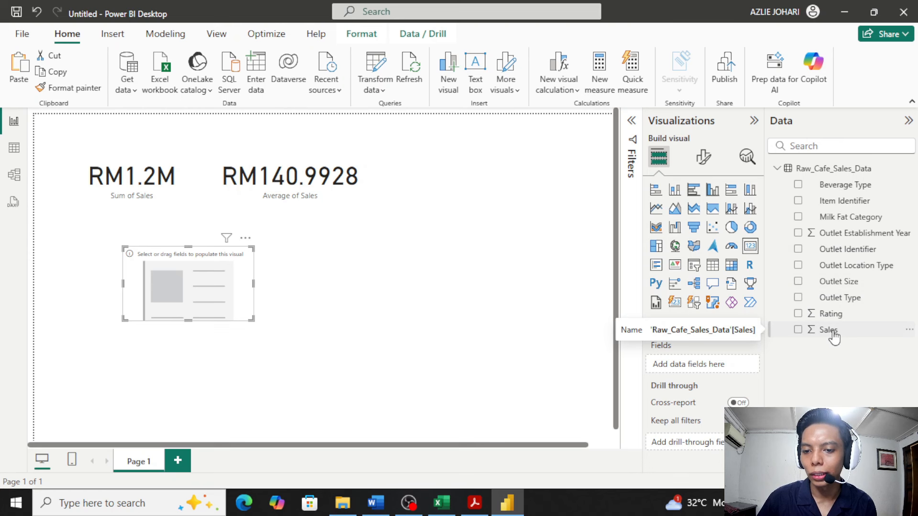
drag(832, 335, 727, 325)
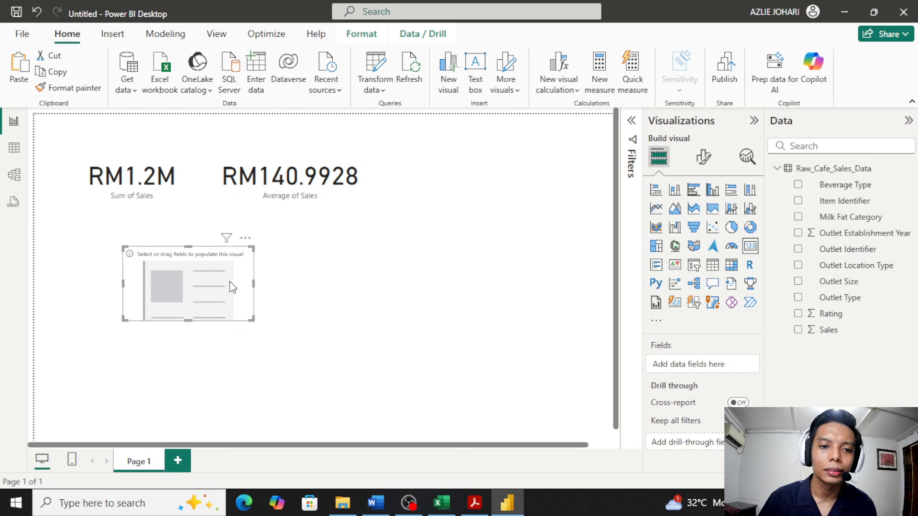
key(Delete)
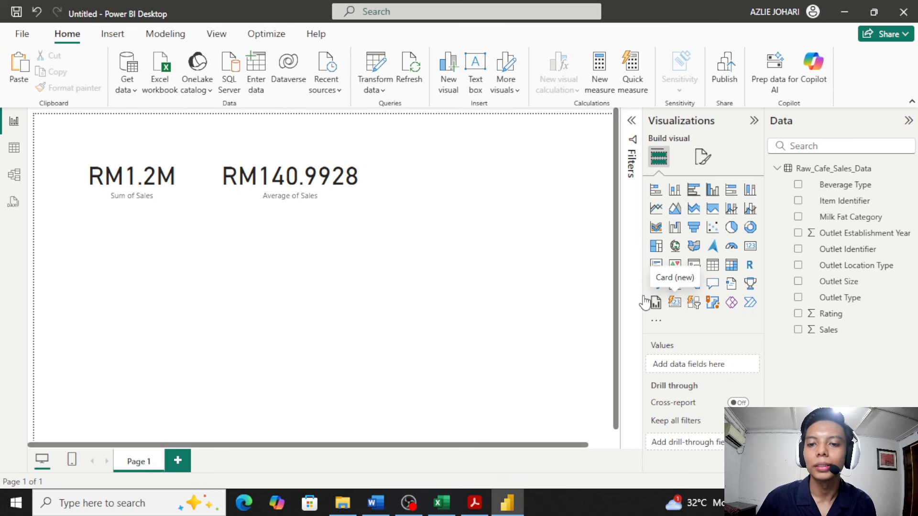
Step: Add a Card (new) visual below the existing cards, fill it with the Sales field and widen it to span both cards
drag(675, 308, 130, 283)
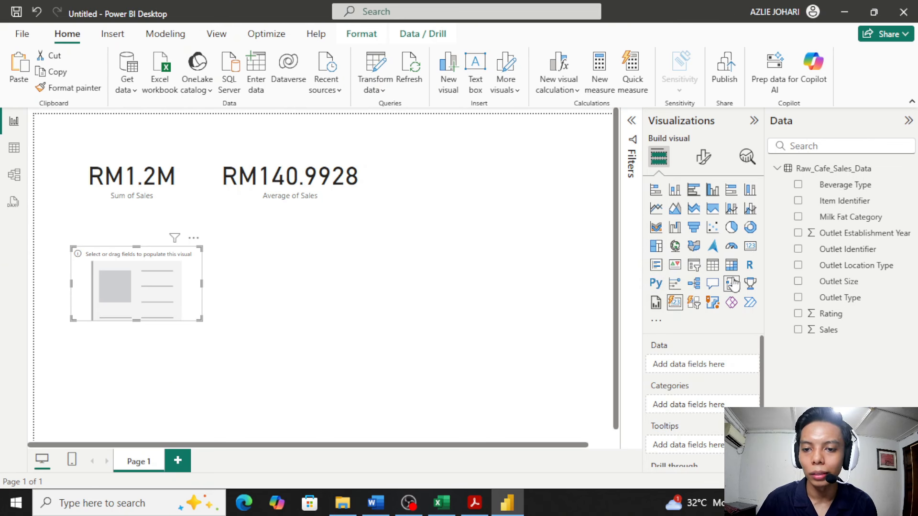
drag(176, 282, 190, 285)
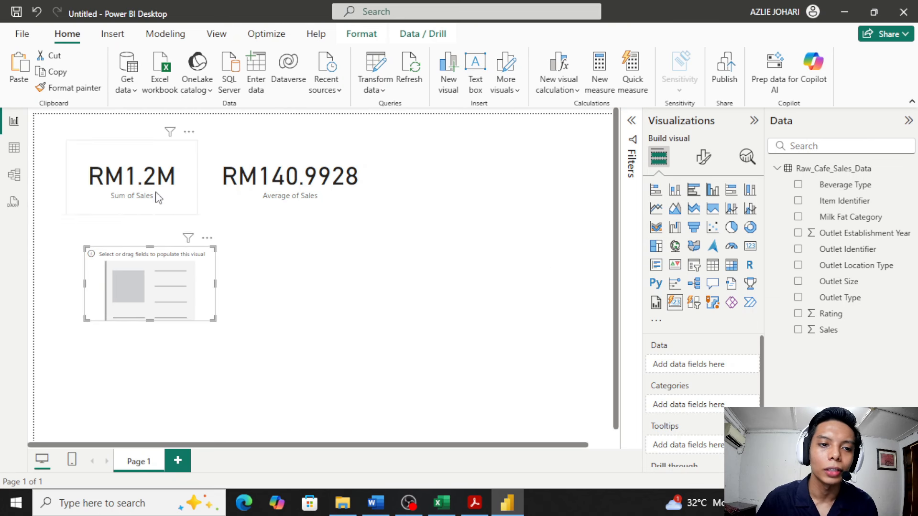
click(381, 282)
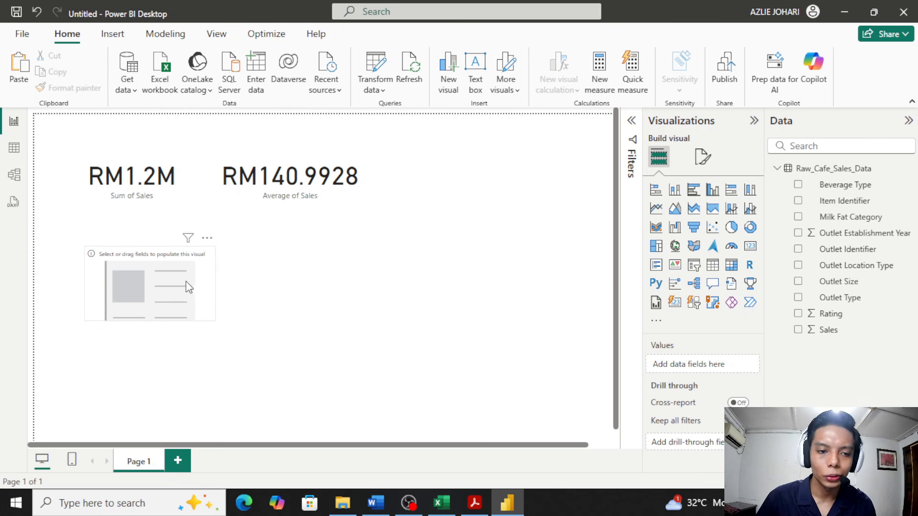
click(189, 287)
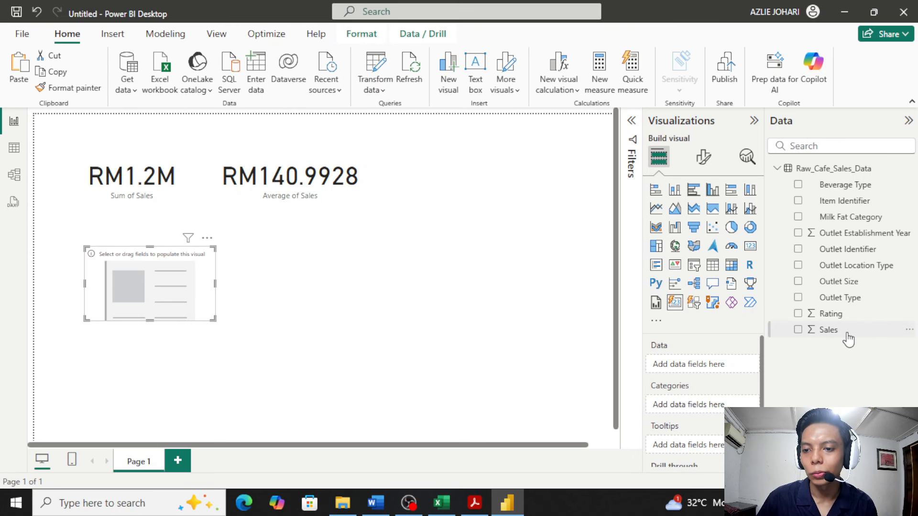
drag(849, 340, 711, 371)
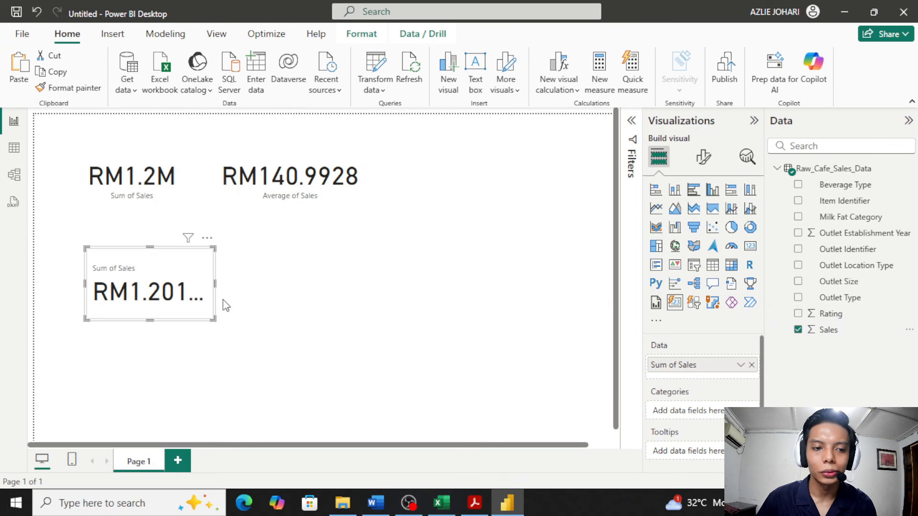
drag(216, 283, 376, 295)
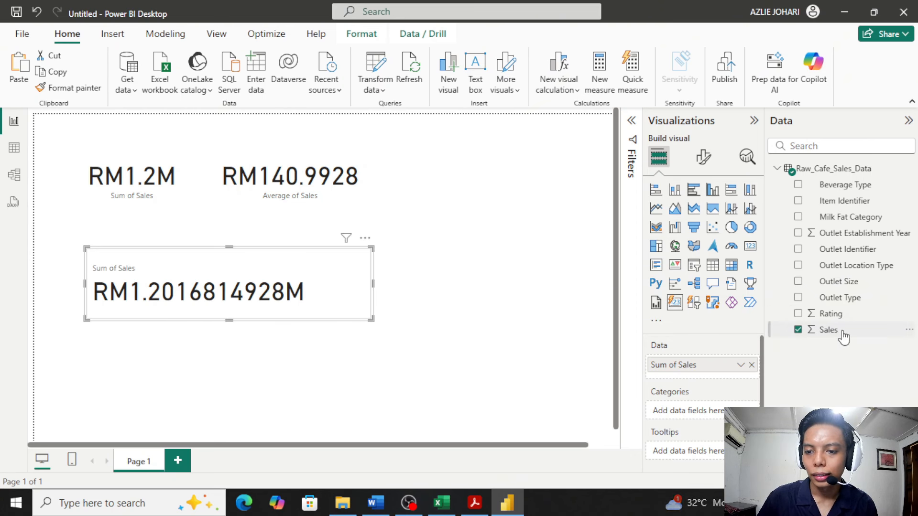
Step: Add the Sales field a second time to the new card and set that entry's aggregation to Average
drag(842, 334, 700, 372)
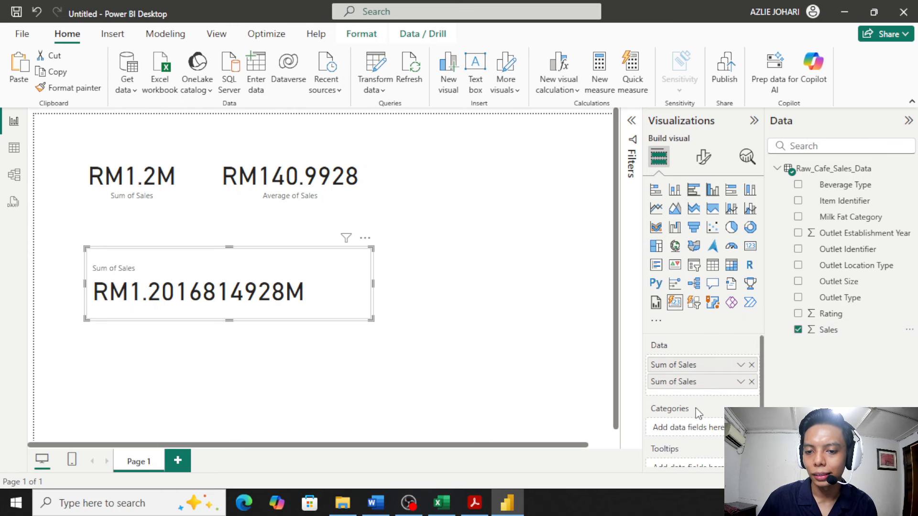
right_click(682, 386)
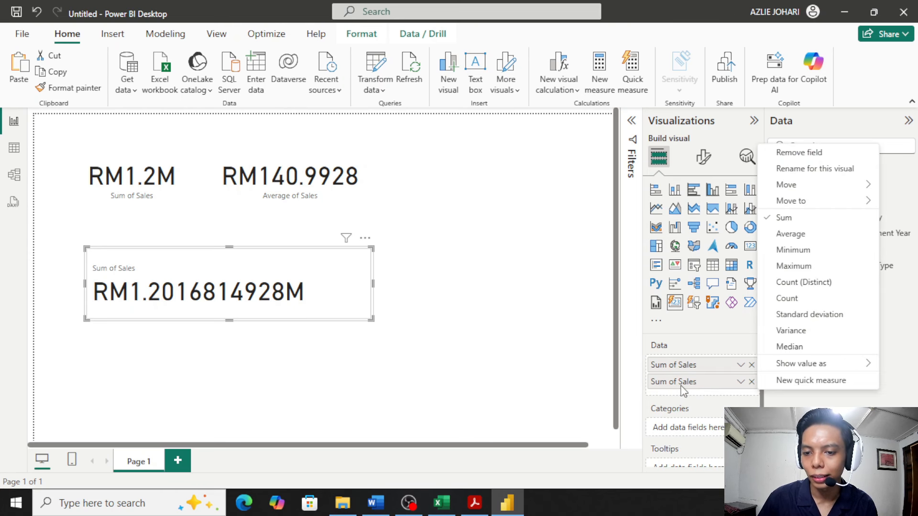
click(791, 234)
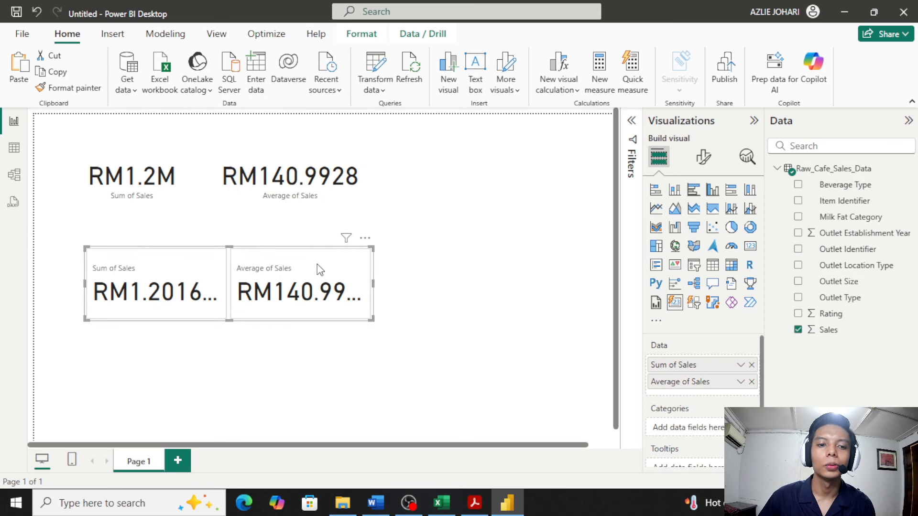
Step: Shift the new two-value card slightly down and left, and the separate Average of Sales card slightly left
mouse_move(317, 266)
mouse_down()
mouse_move(333, 259)
mouse_move(310, 273)
mouse_up()
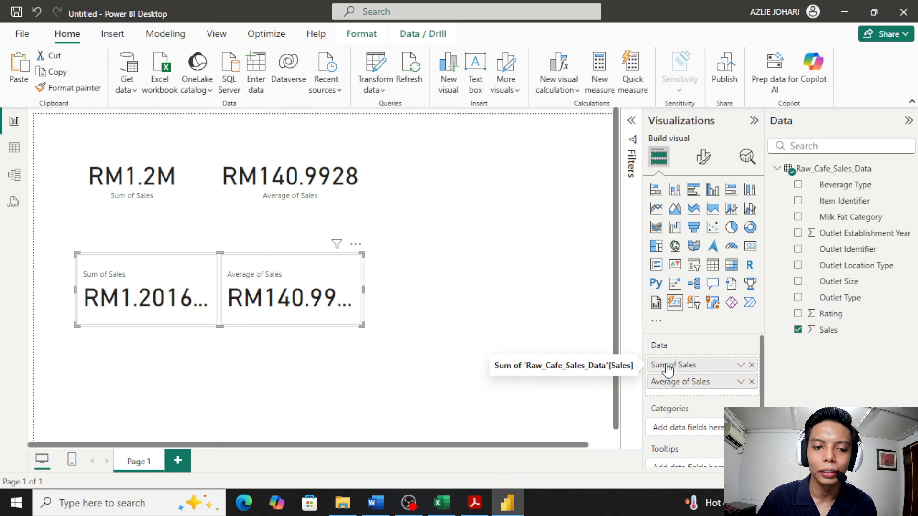
click(406, 273)
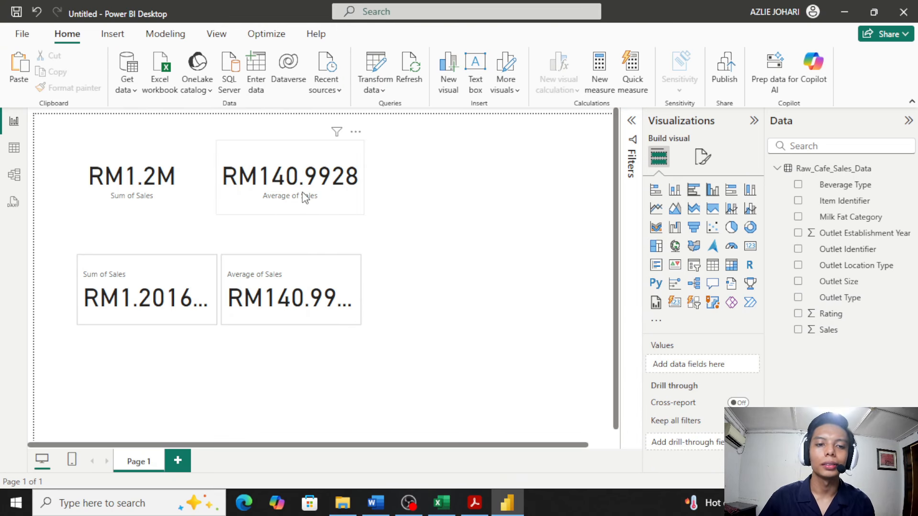
click(326, 181)
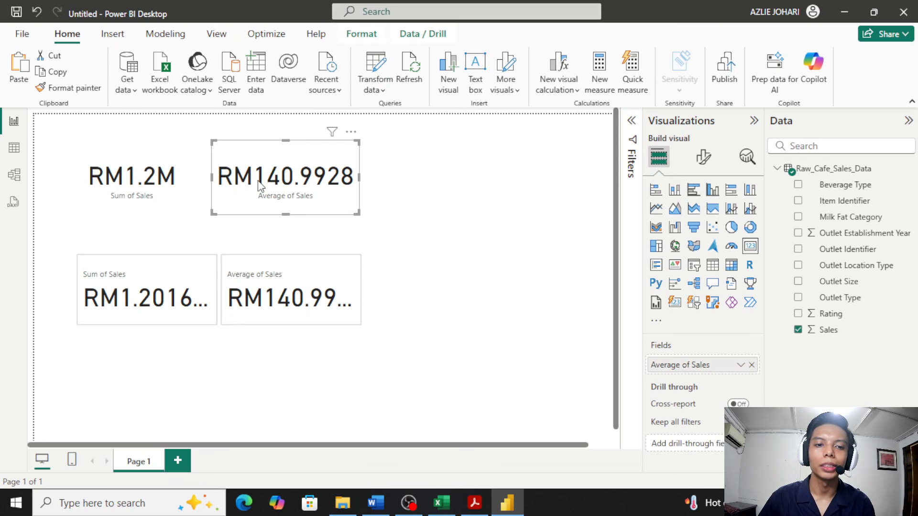
Step: Delete the separate single-value Average of Sales and Sum of Sales cards above the two-value card
key(Delete)
click(124, 172)
key(Delete)
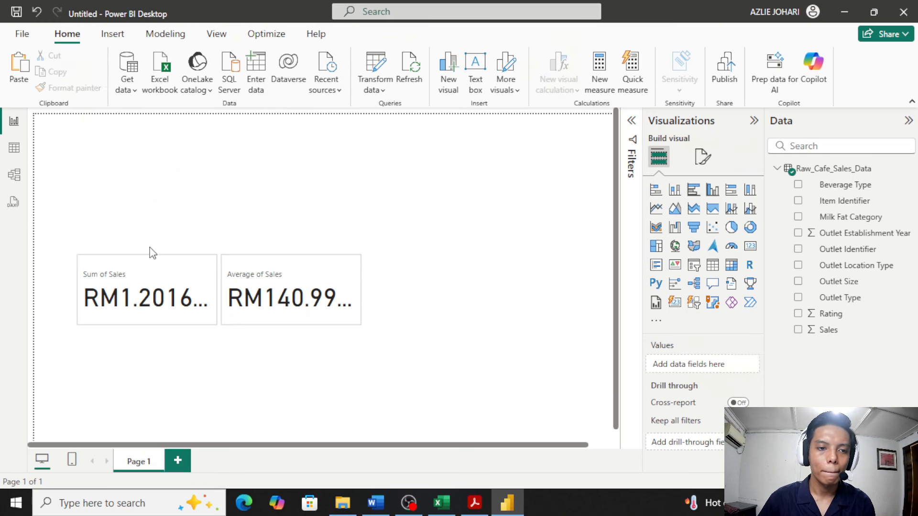
Step: Move the two-value card up to the upper part of the report page and widen it to show the full average value
drag(152, 290, 132, 193)
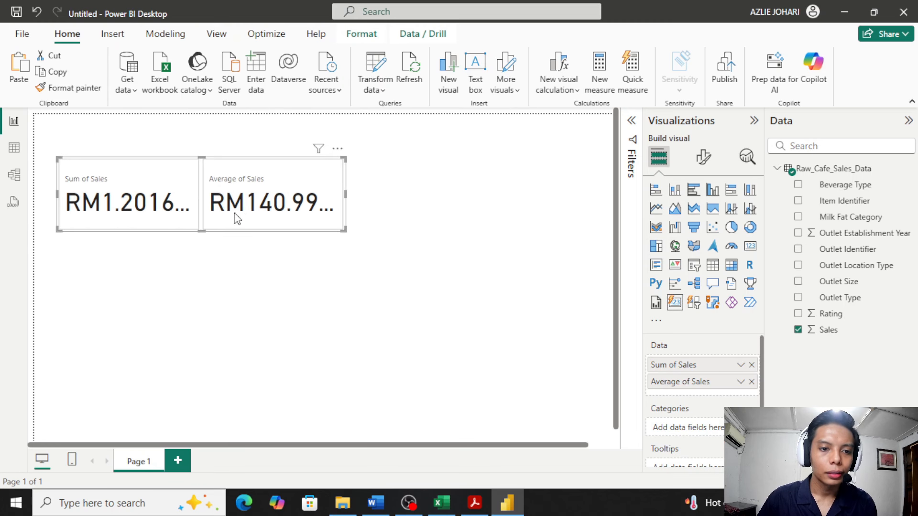
drag(346, 194, 386, 197)
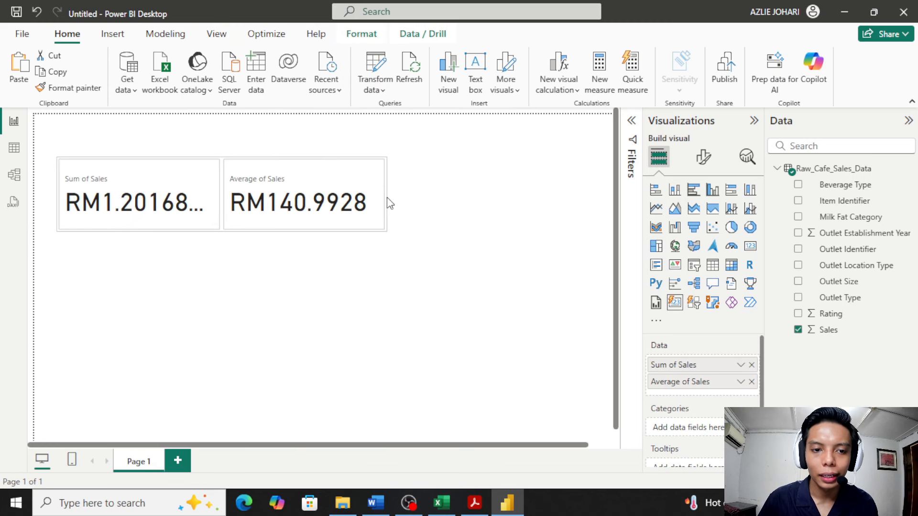
Step: Check the aggregation options of Average of Sales, and review the DAX column of the Power Query vs DAX slide in Adobe Acrobat
right_click(712, 383)
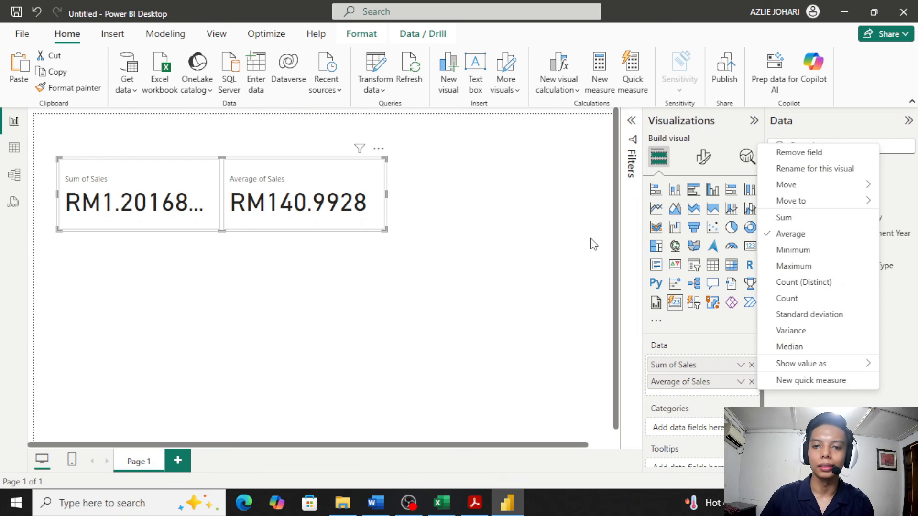
scroll(593, 244, down, 1)
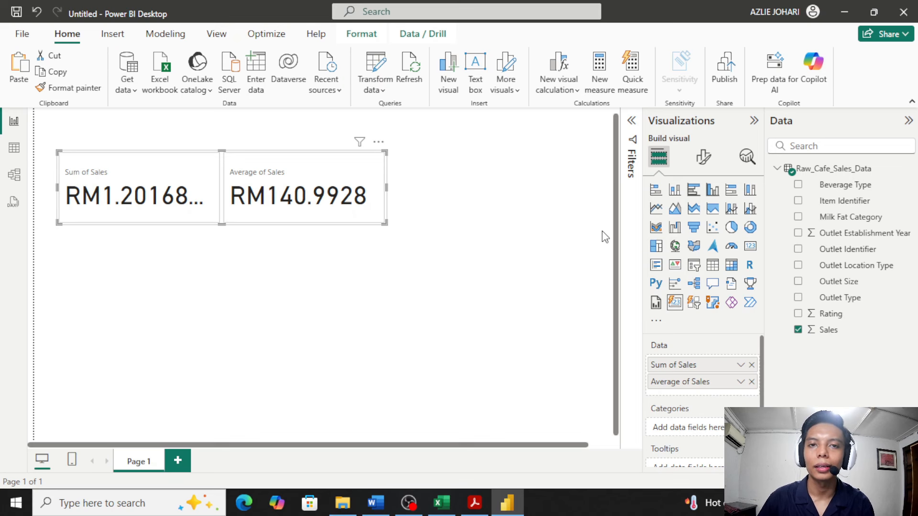
click(475, 503)
scroll(564, 301, down, 2)
scroll(565, 300, up, 1)
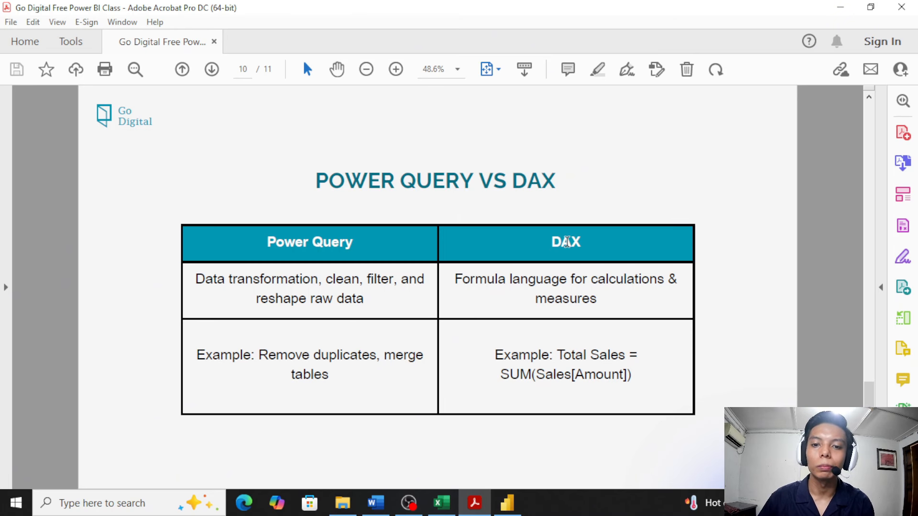
double_click(580, 242)
click(854, 7)
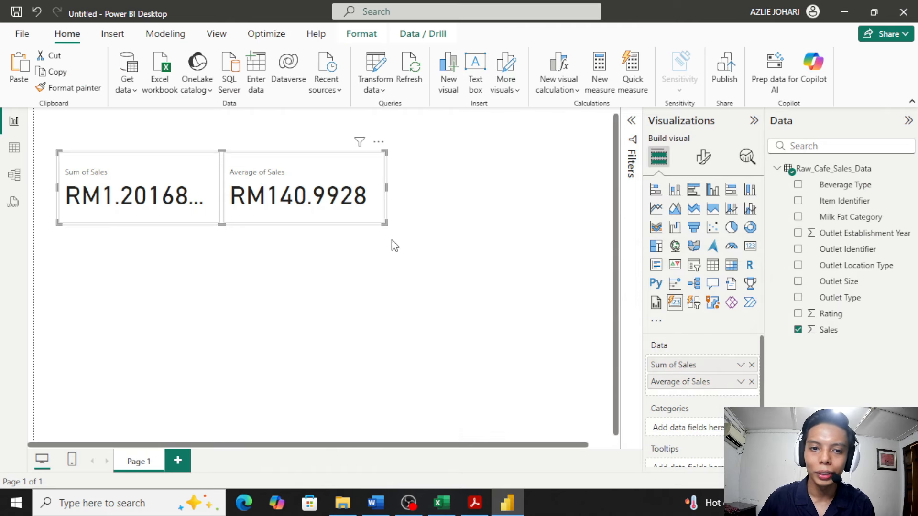
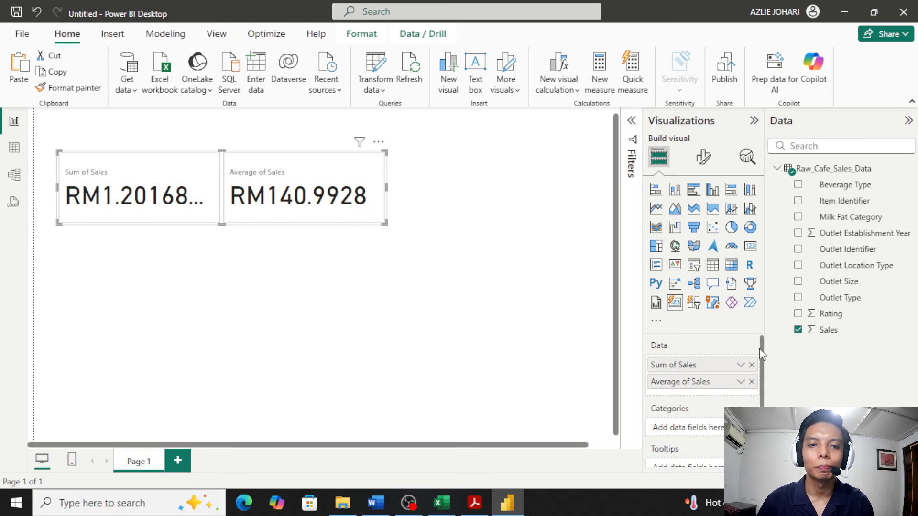
Step: Shift the two-value card slightly down on the report page and deselect it
click(337, 196)
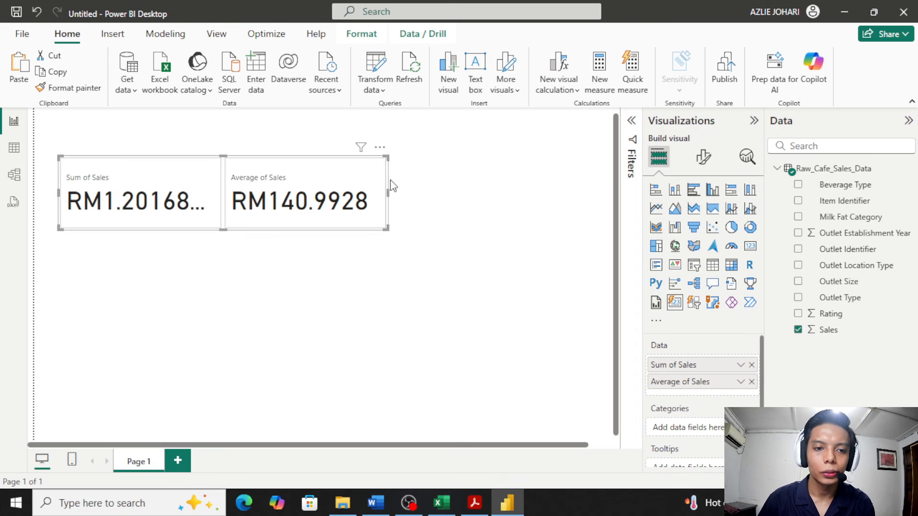
click(418, 180)
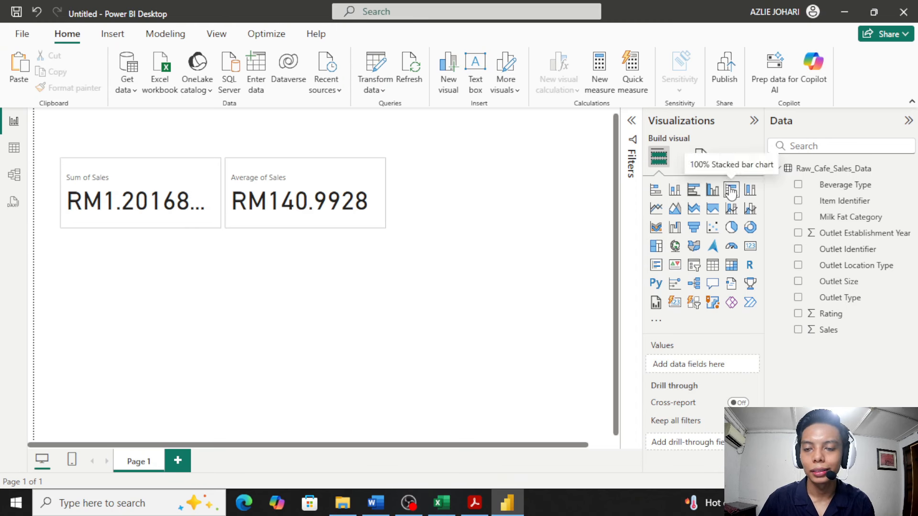
Step: Create a new measure in Raw_Cafe_Sales_Data defined as Total Sales = SUM(Raw_Cafe_Sales_Data[Sales])
right_click(831, 173)
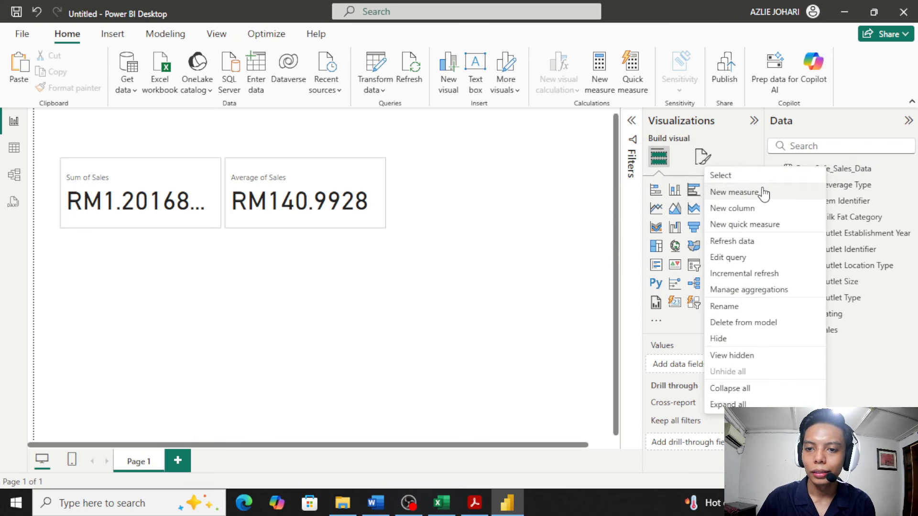
click(735, 193)
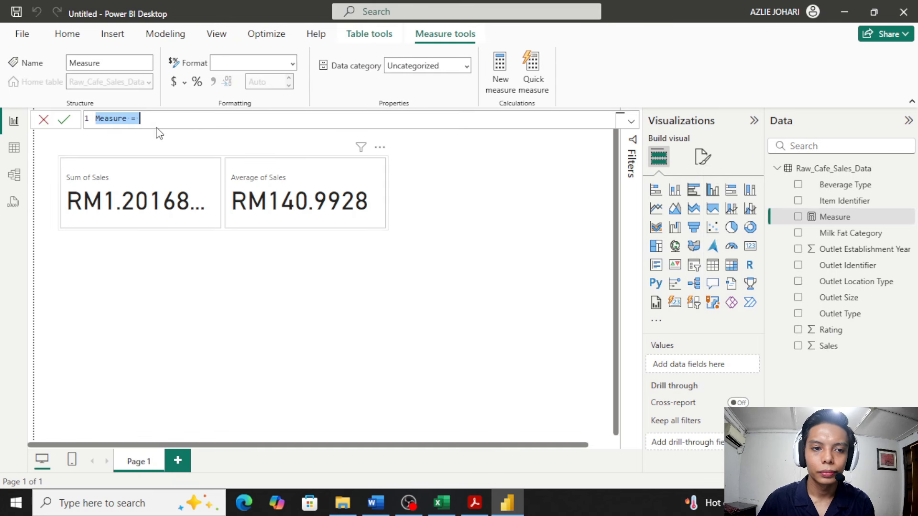
click(151, 119)
key(ctrl+a)
key(BackSpace)
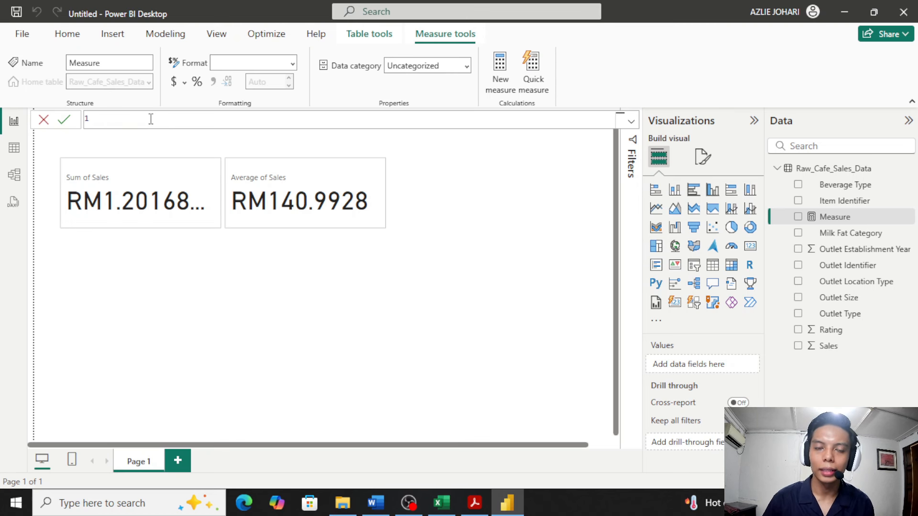
text(T)
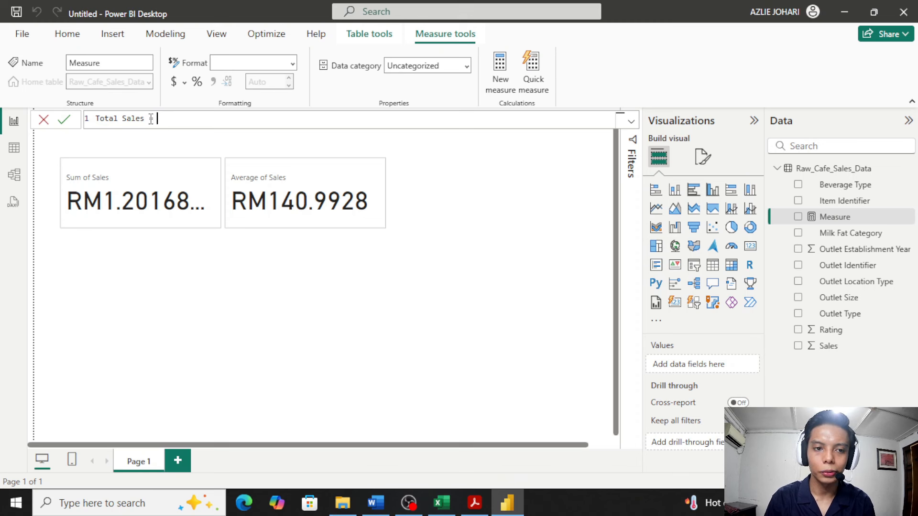
text(otal Sales = S)
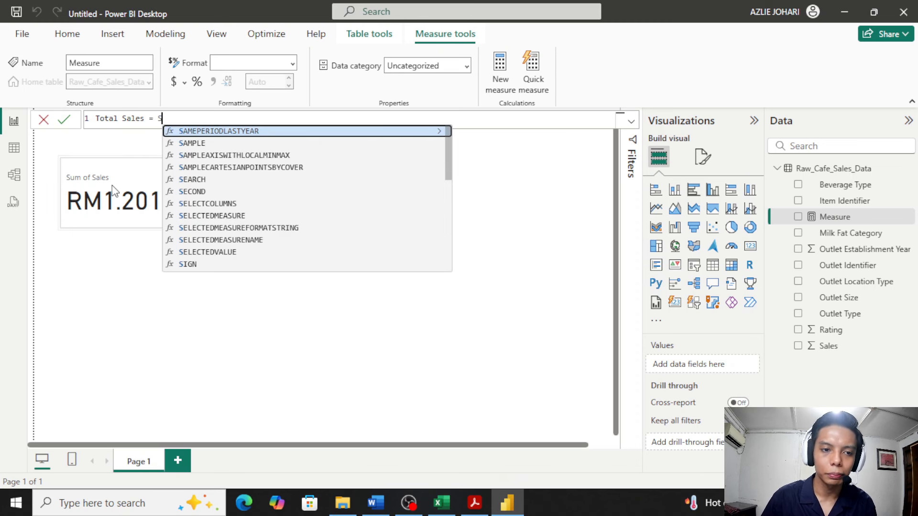
text(UM)
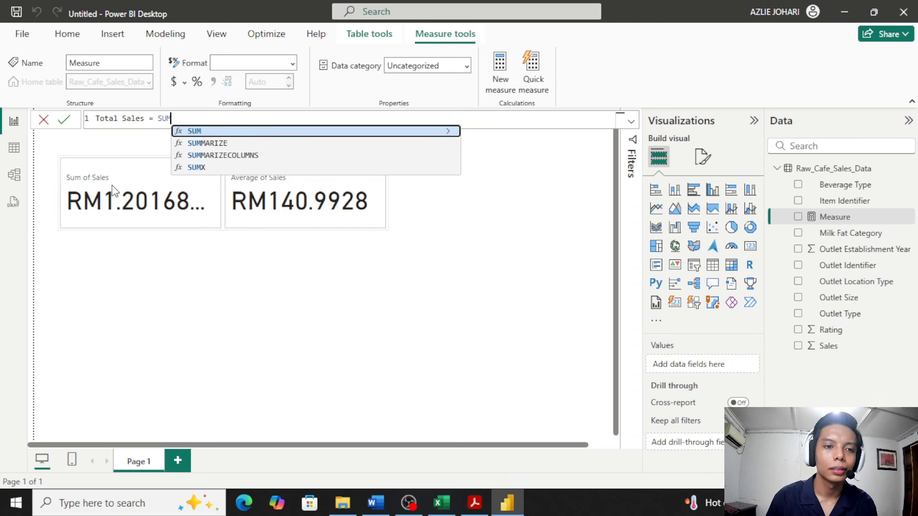
text(()
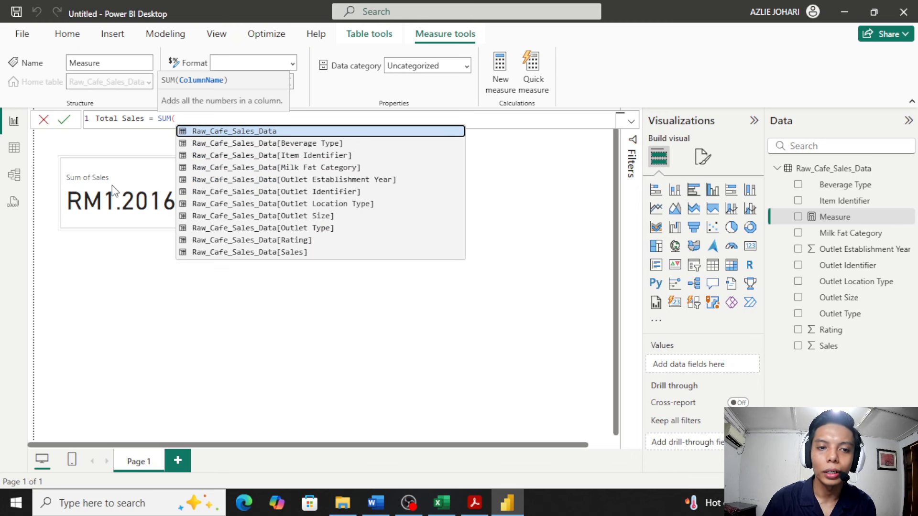
key(Up)
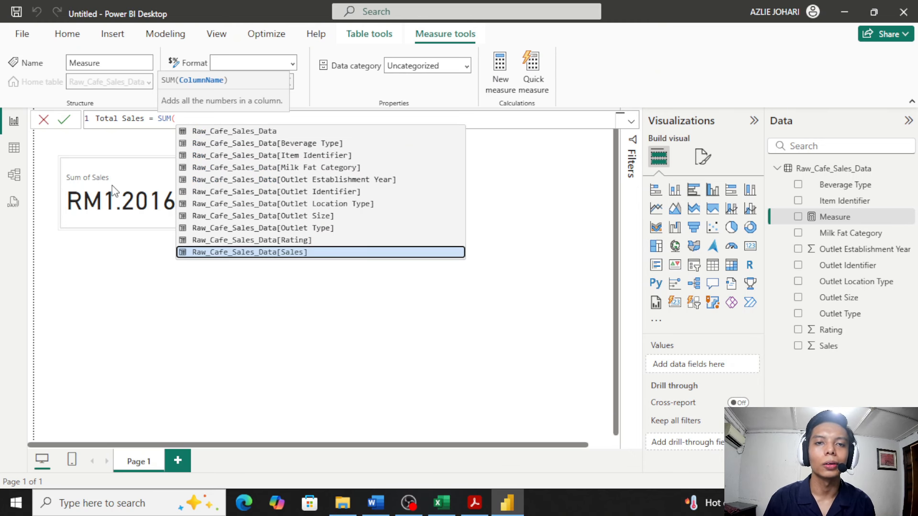
key(Tab)
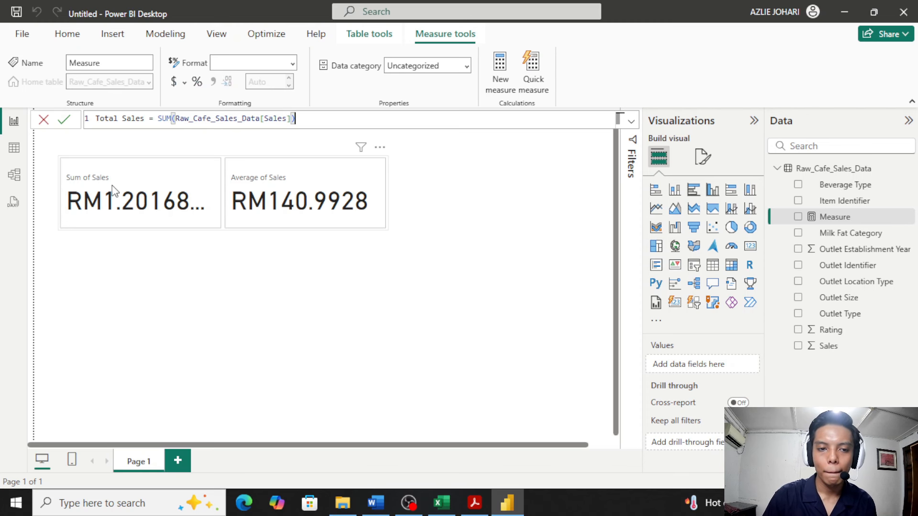
text())
key(Return)
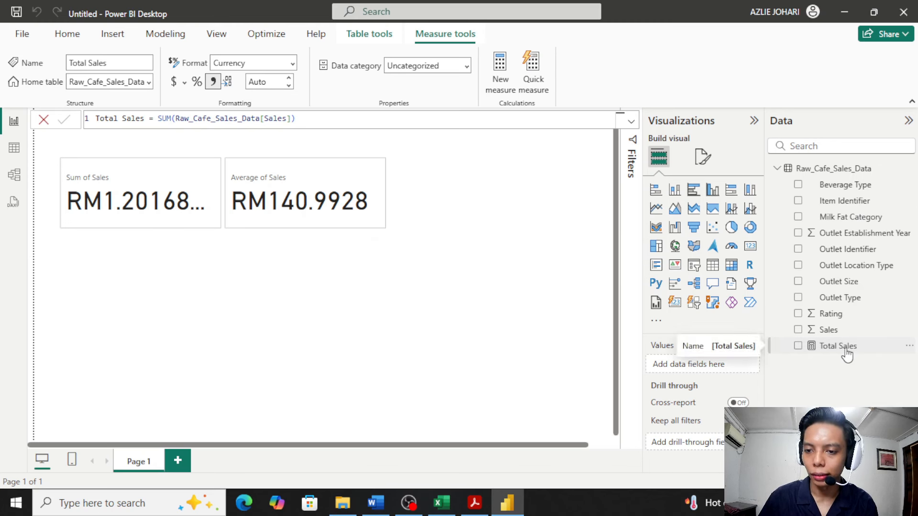
Step: Replace Sum of Sales in the two-value card with the Total Sales measure, placed ahead of Average of Sales
click(339, 179)
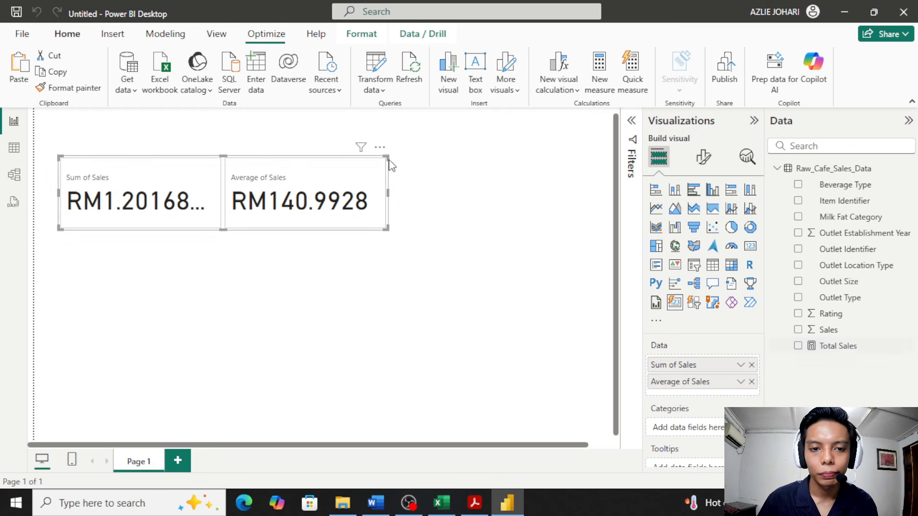
click(751, 365)
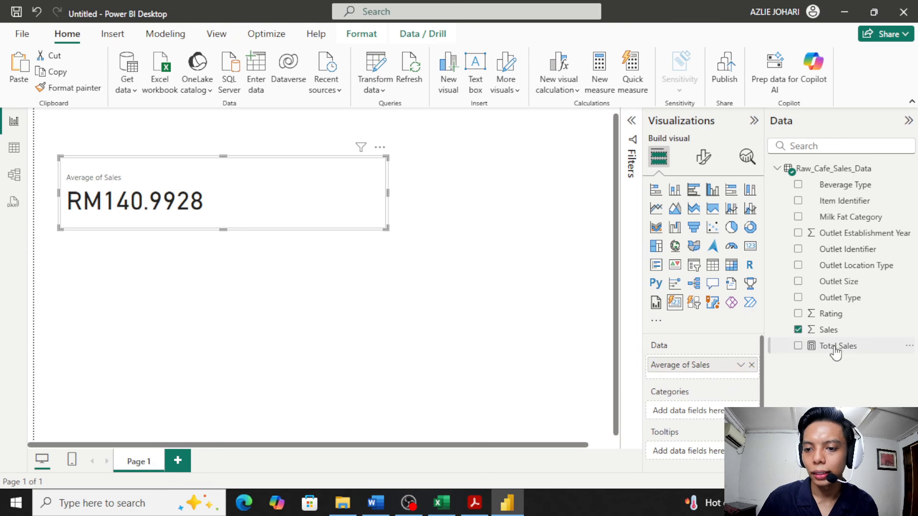
drag(844, 349, 702, 364)
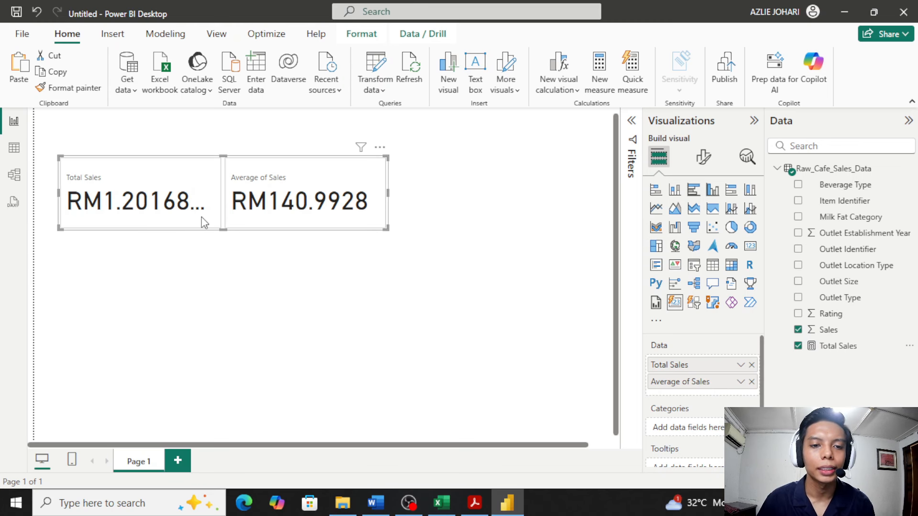
click(469, 287)
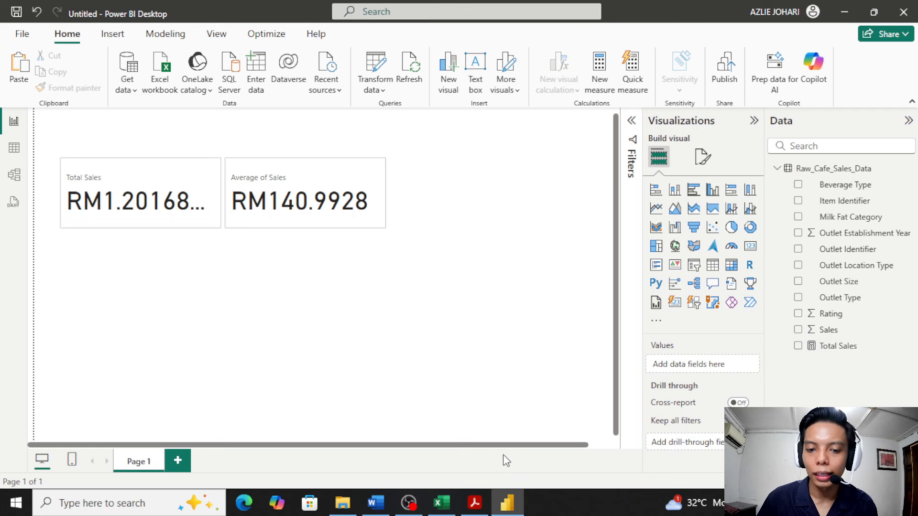
Step: Switch to the class PDF in Adobe Acrobat, review the KPI metrics under Business Requirements, and return to Power BI Desktop
click(478, 502)
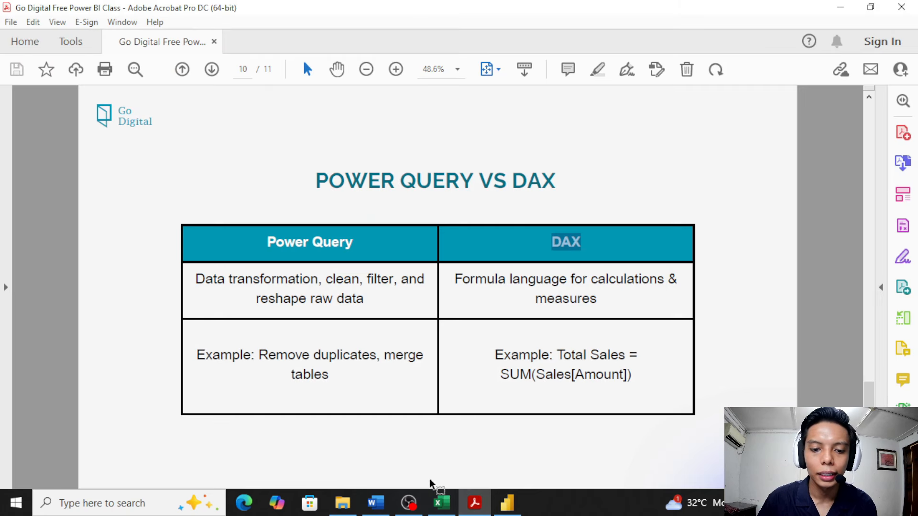
scroll(533, 349, up, 3)
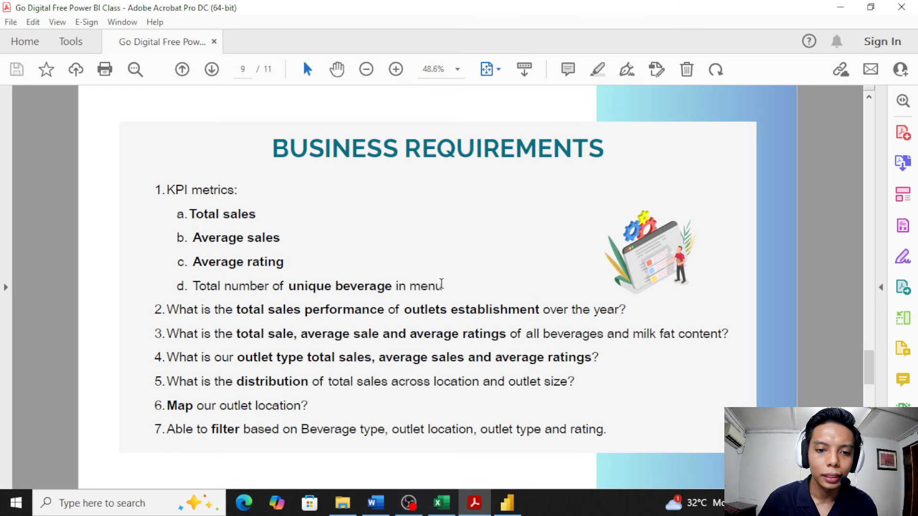
drag(445, 286, 189, 214)
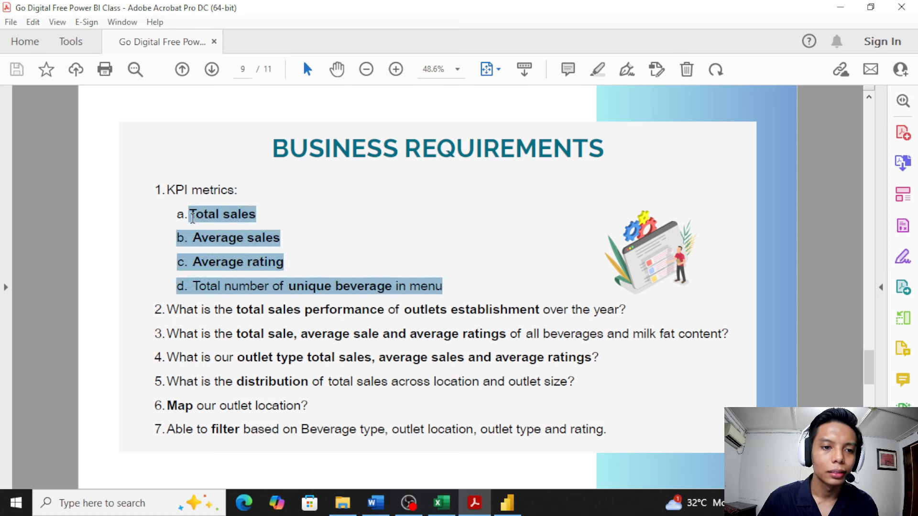
click(282, 239)
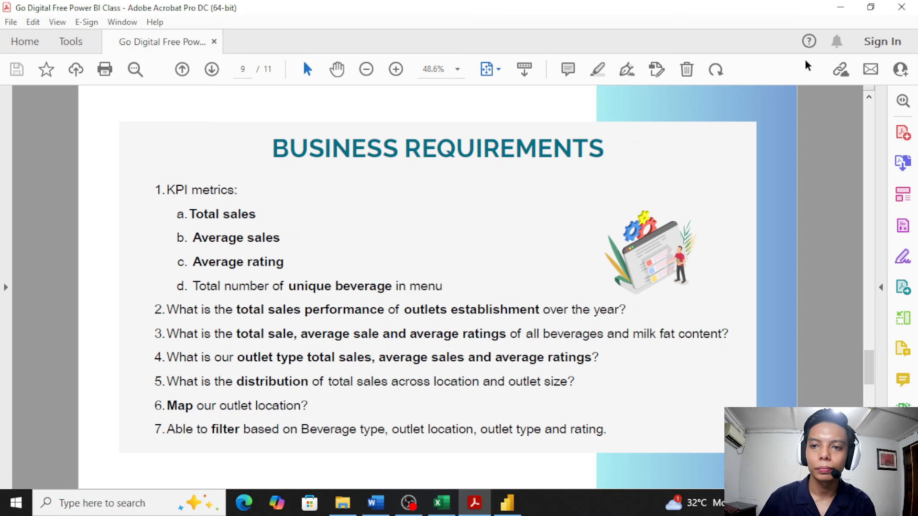
click(840, 7)
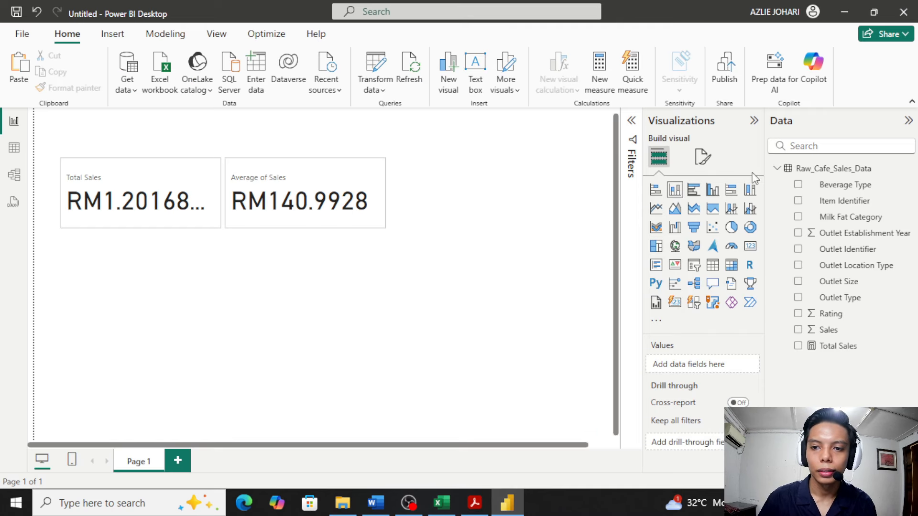
Step: Create a new measure in Raw_Cafe_Sales_Data defined as Average Sales = AVERAGE(Raw_Cafe_Sales_Data[Sales])
right_click(842, 169)
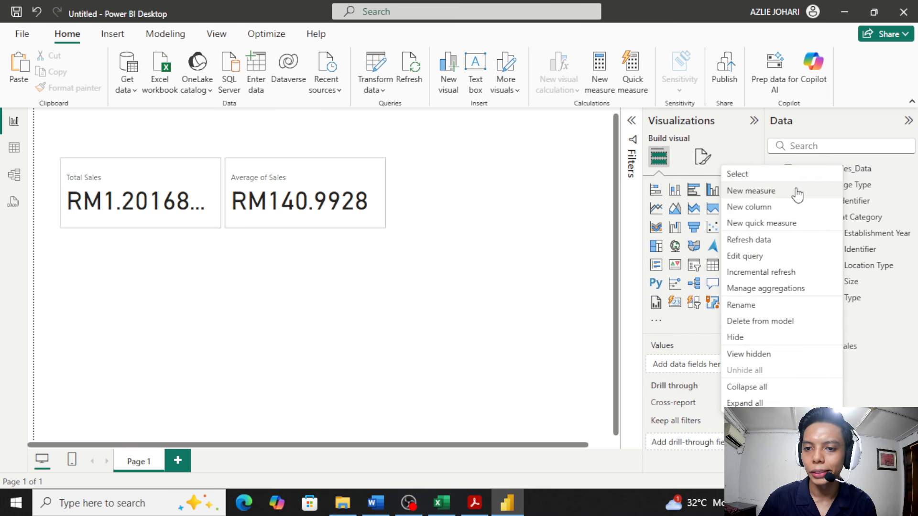
click(798, 190)
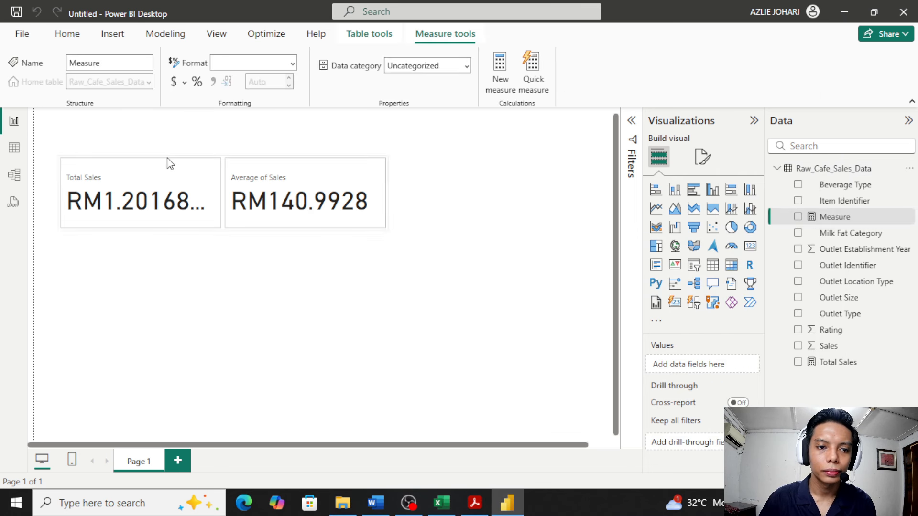
key(BackSpace)
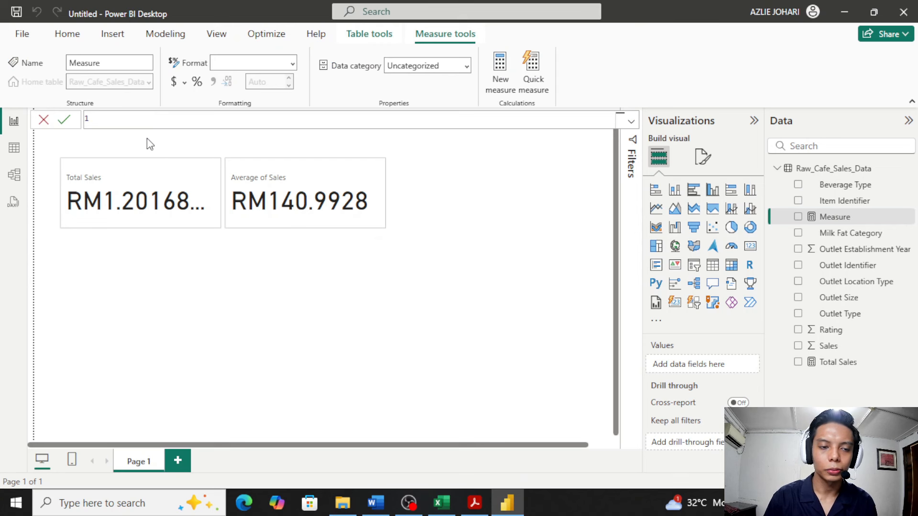
text(AVE)
key(BackSpace)
key(BackSpace)
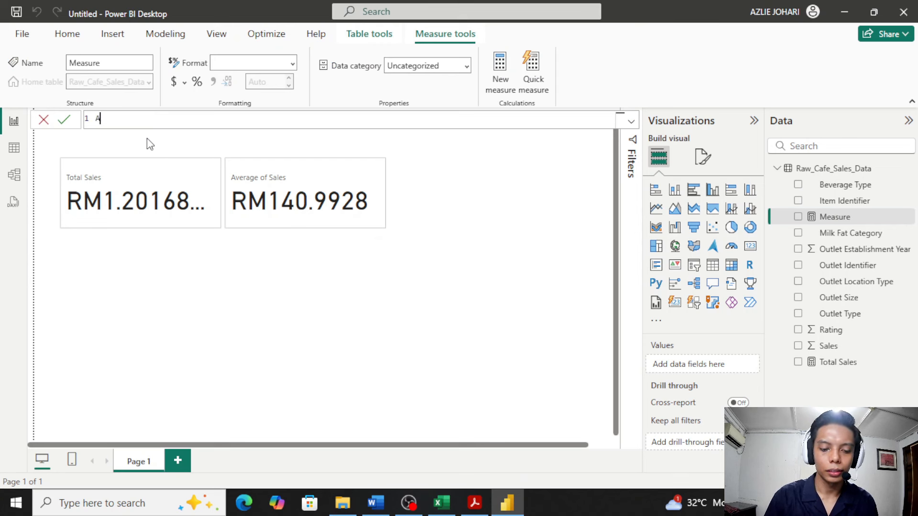
text(verage)
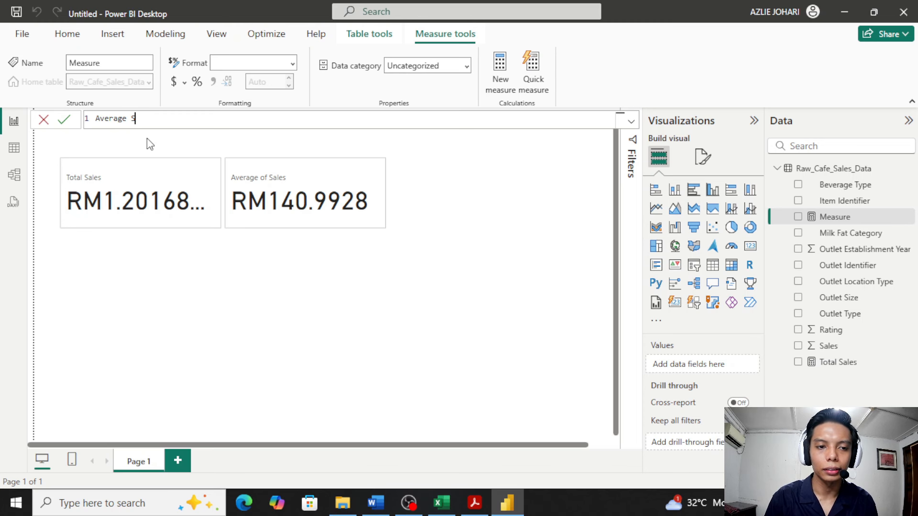
text(Sales = )
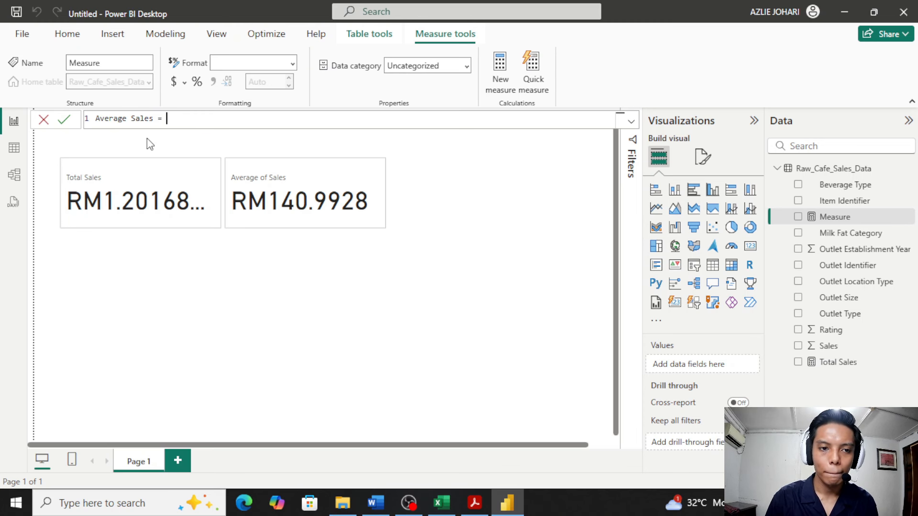
text(AVERAGE()
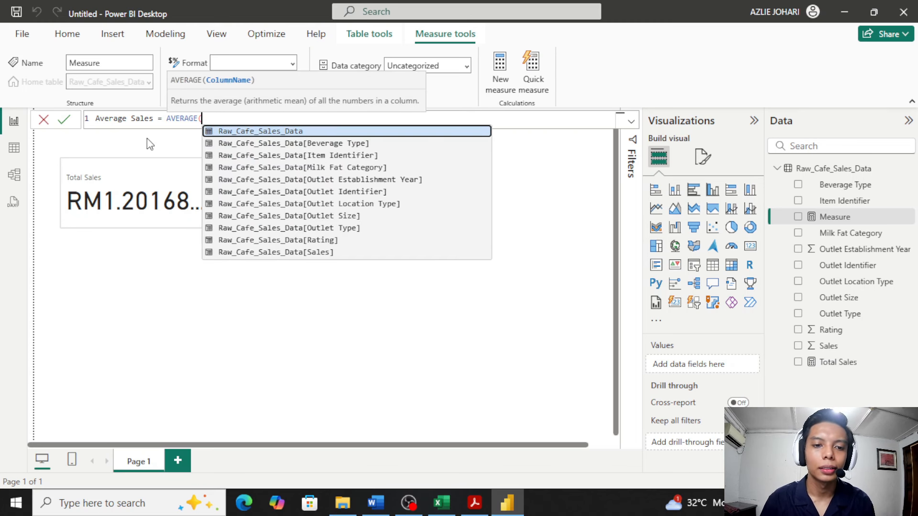
key(Up)
key(Tab)
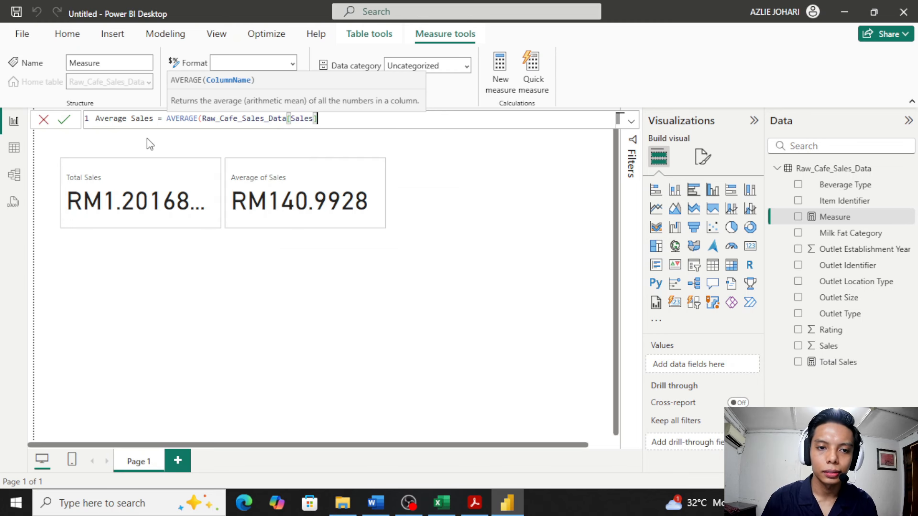
text())
key(Return)
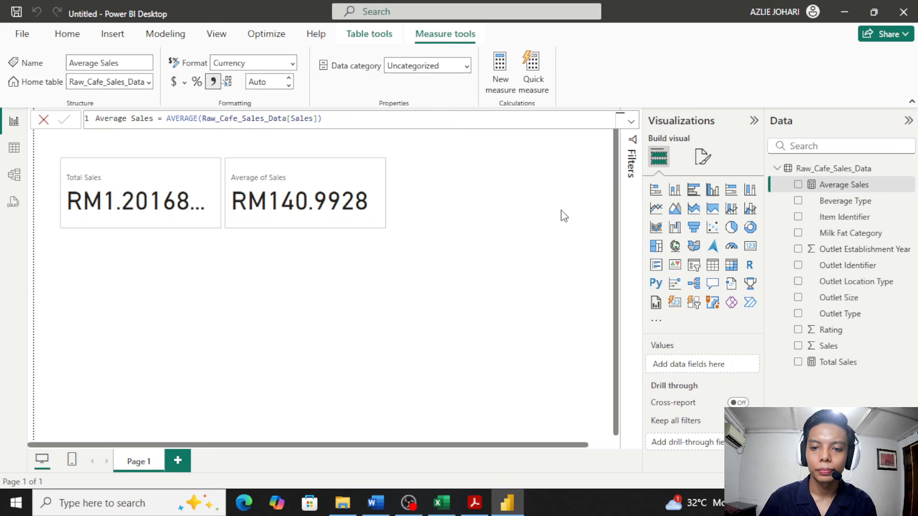
Step: Replace Average of Sales in the two-value card with the Average Sales measure and shift the card slightly up on the page
click(368, 186)
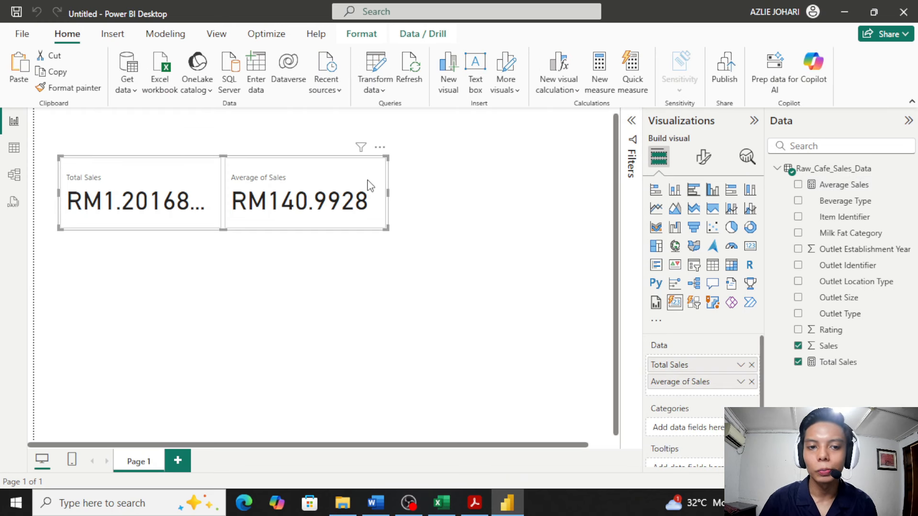
click(752, 382)
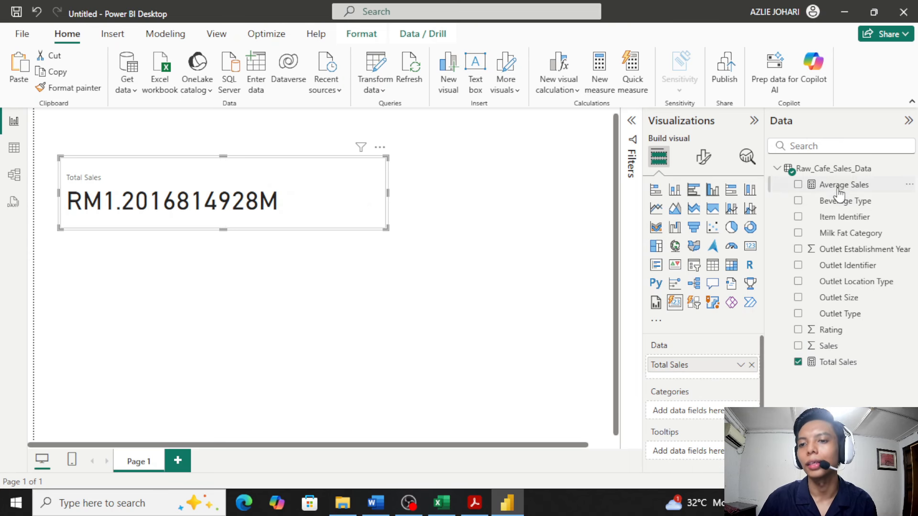
drag(842, 188, 730, 373)
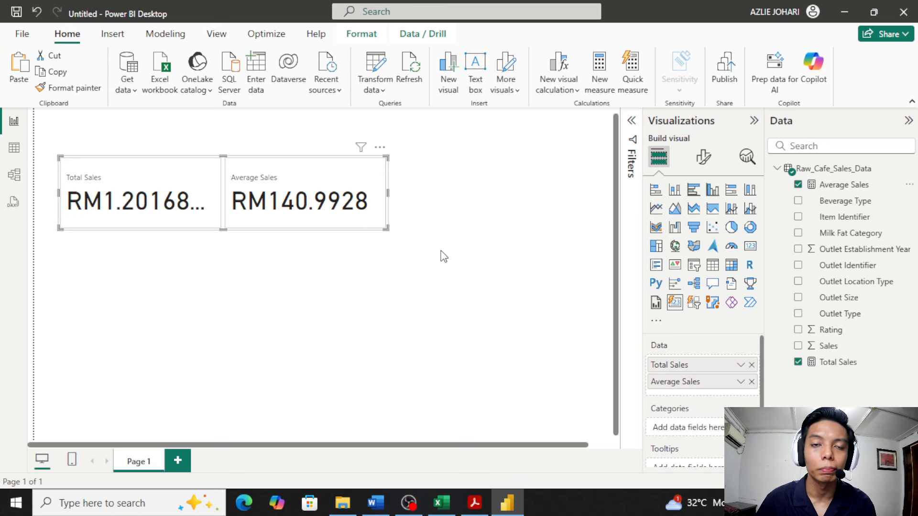
drag(309, 191, 308, 183)
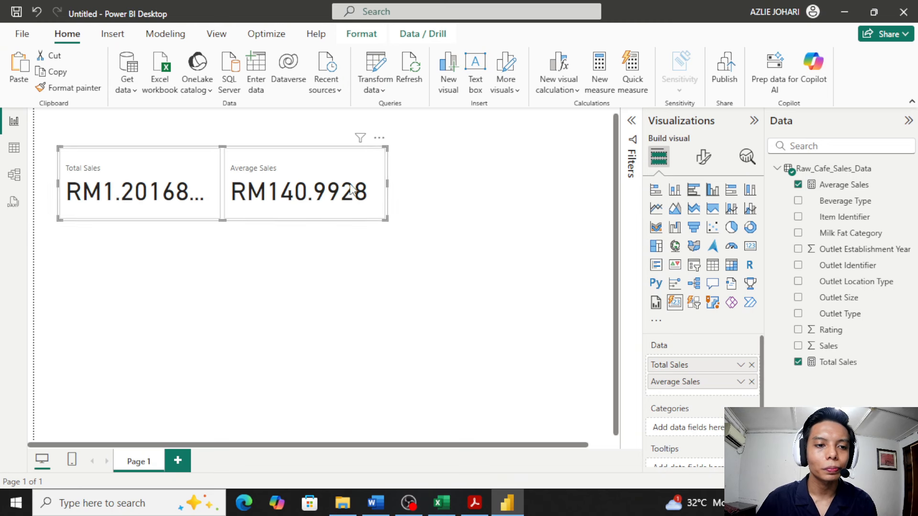
click(438, 205)
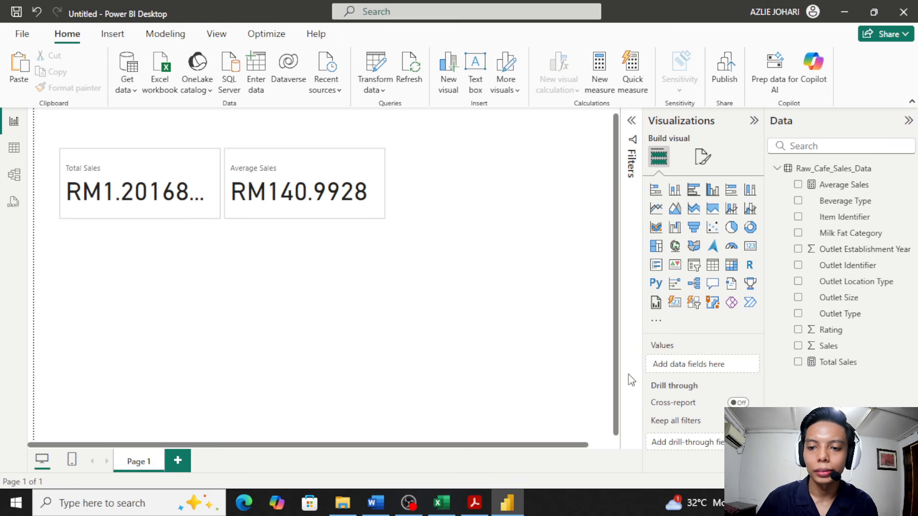
Step: Create a new measure in Raw_Cafe_Sales_Data defined as Average Rating = AVERAGE(Raw_Cafe_Sales_Data[Rating])
right_click(846, 169)
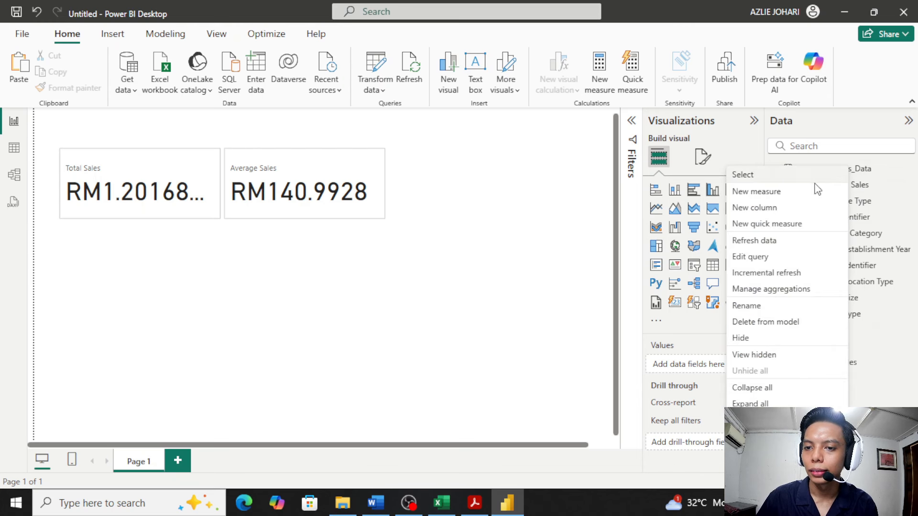
key(Escape)
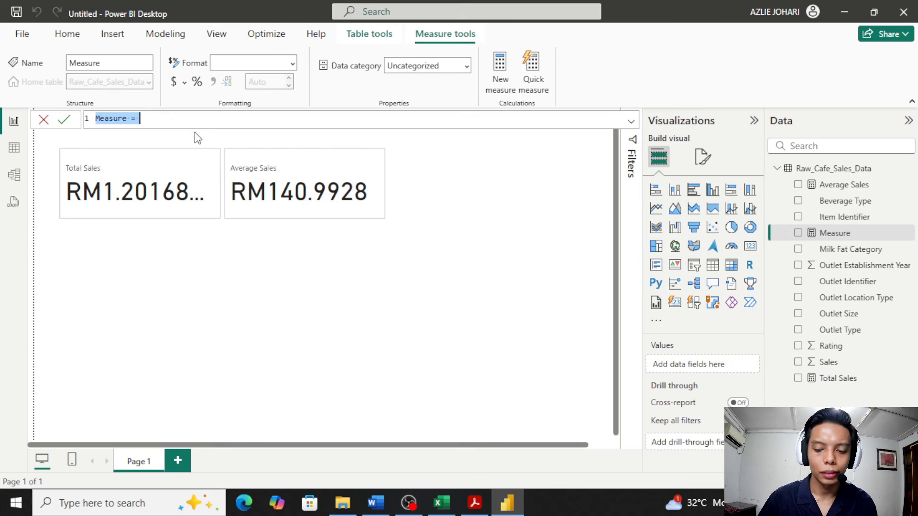
key(BackSpace)
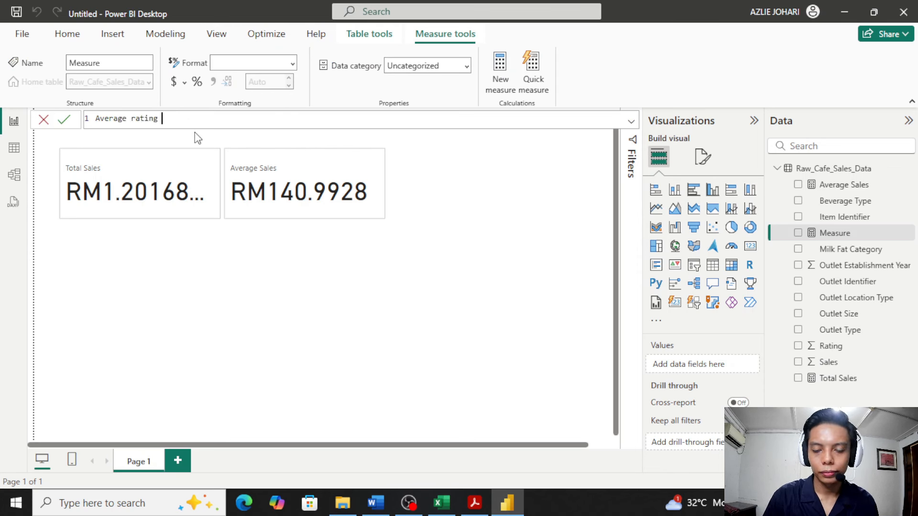
key(BackSpace)
key(BackSpace)
key(BackSpace)
key(BackSpace)
key(BackSpace)
key(BackSpace)
text(Rato)
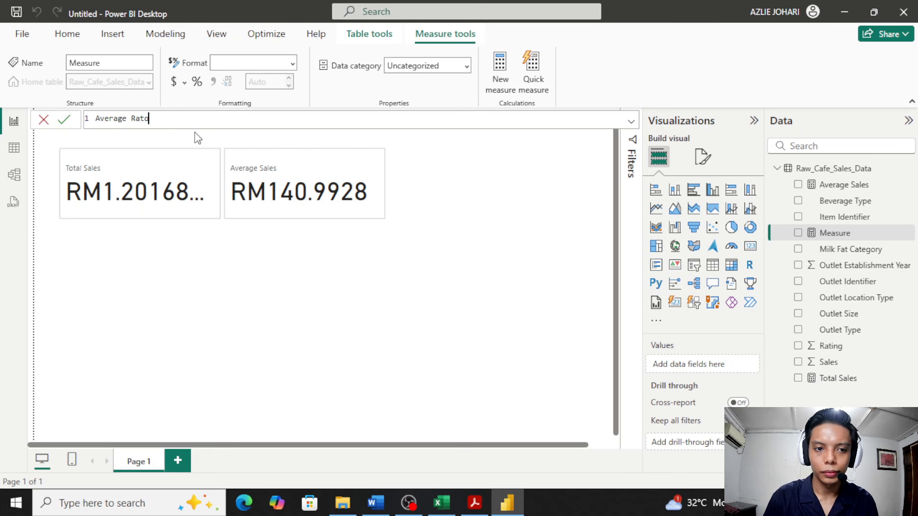
key(Home)
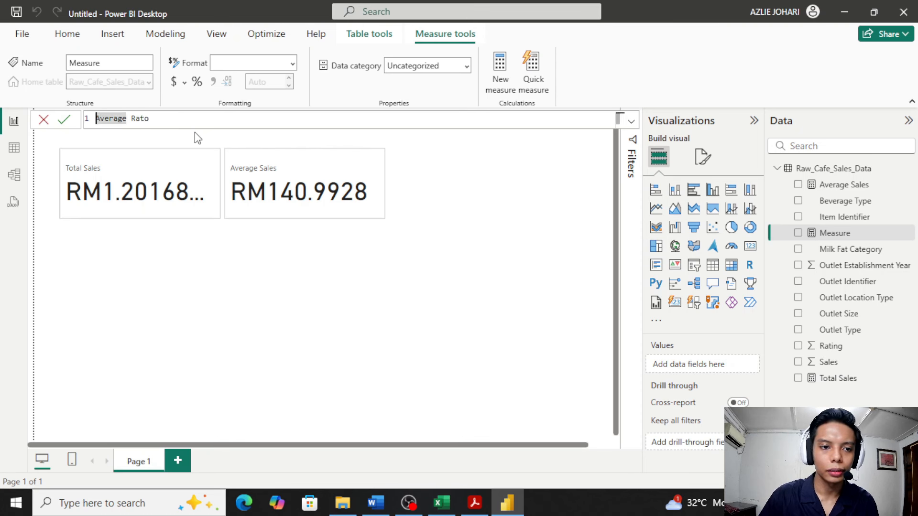
click(157, 127)
key(BackSpace)
text(ing)
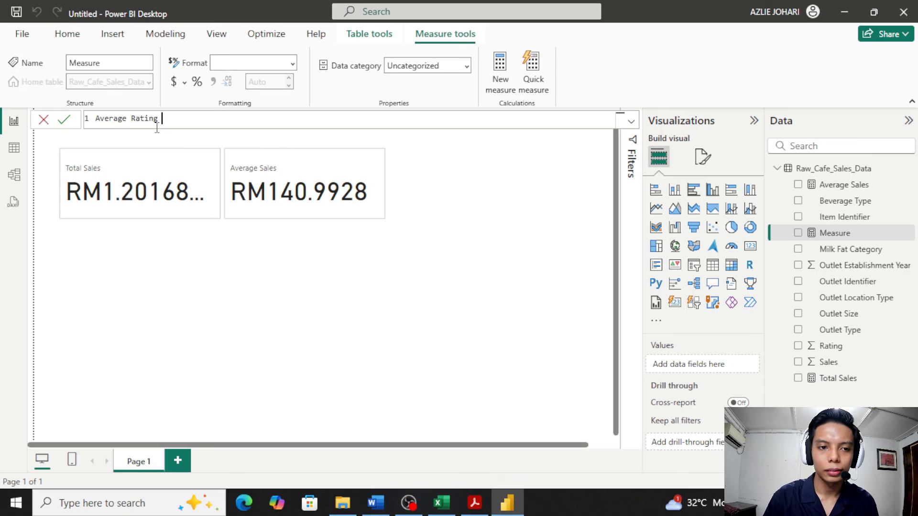
text( = )
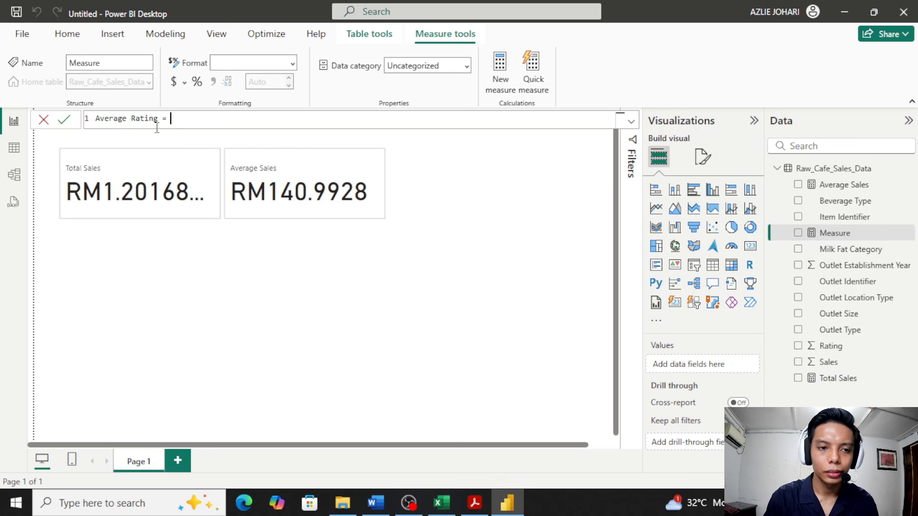
text(AVERAGE()
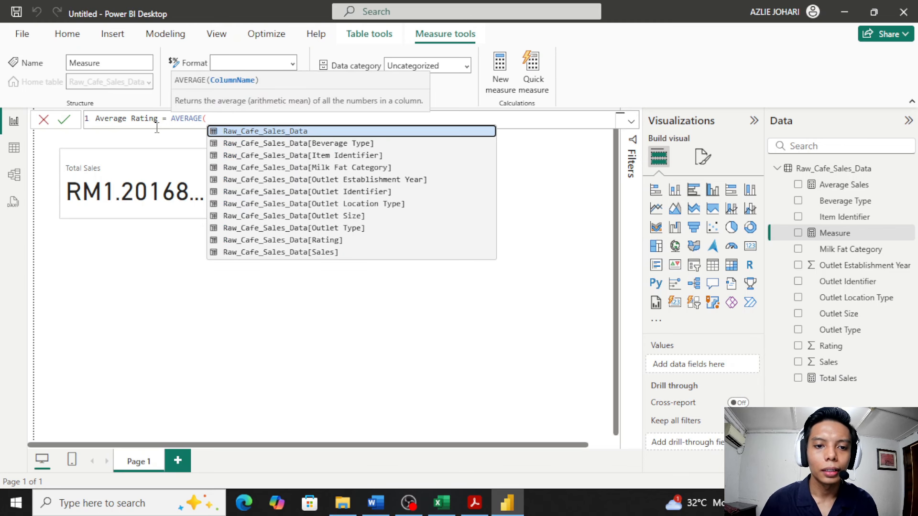
key(Down)
key(Down)
key(Down)
key(Down)
key(Down)
key(Down)
key(Down)
key(Down)
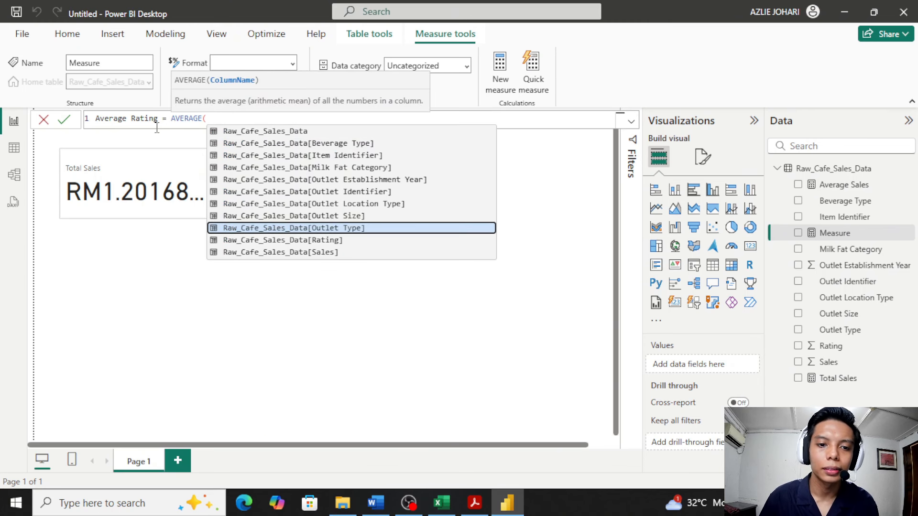
key(Down)
key(Tab)
text())
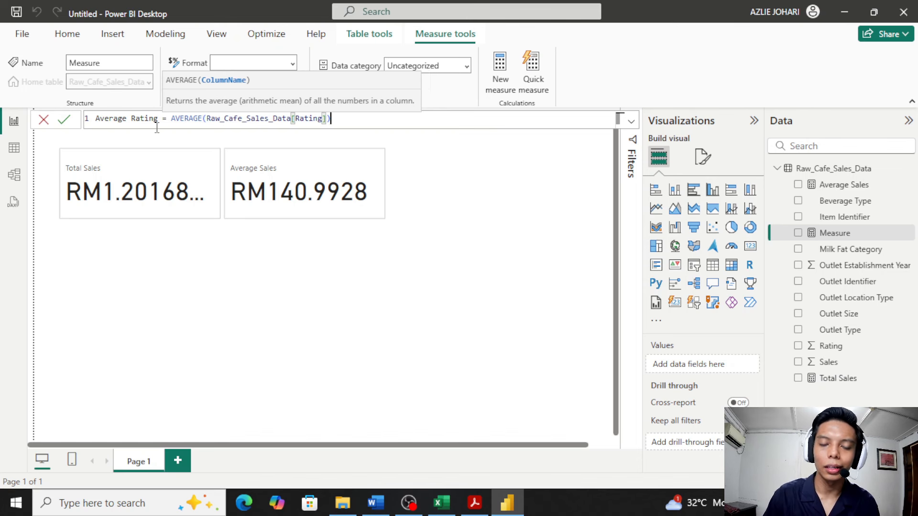
key(Return)
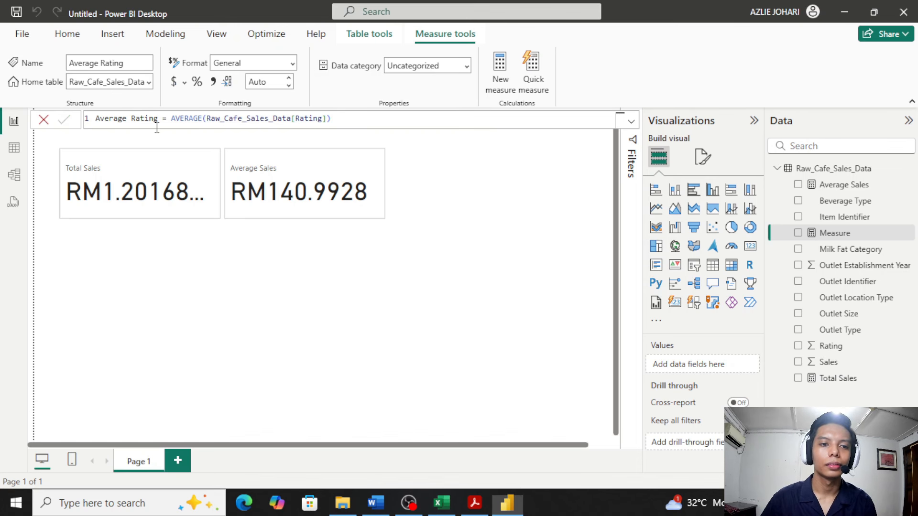
click(438, 192)
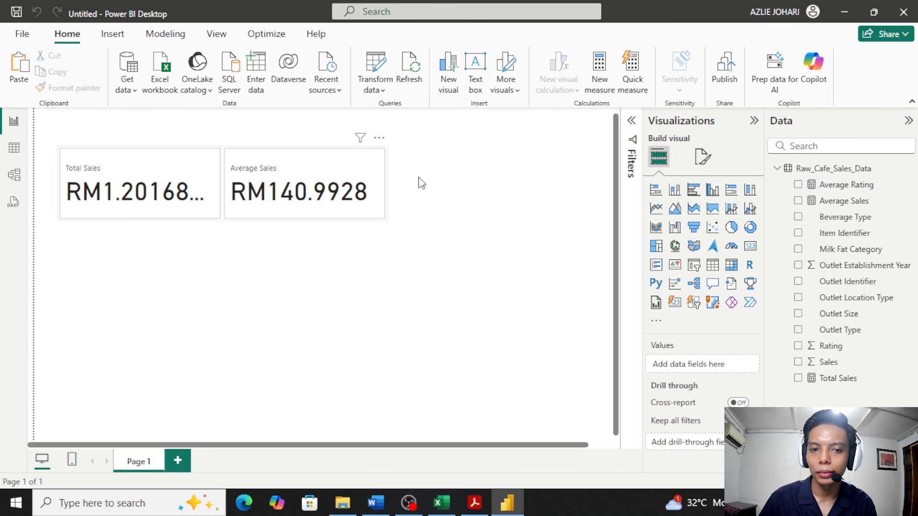
Step: Add the Average Rating measure to the card after Average Sales and widen the card to the right to fit three values
click(376, 185)
drag(848, 190, 728, 394)
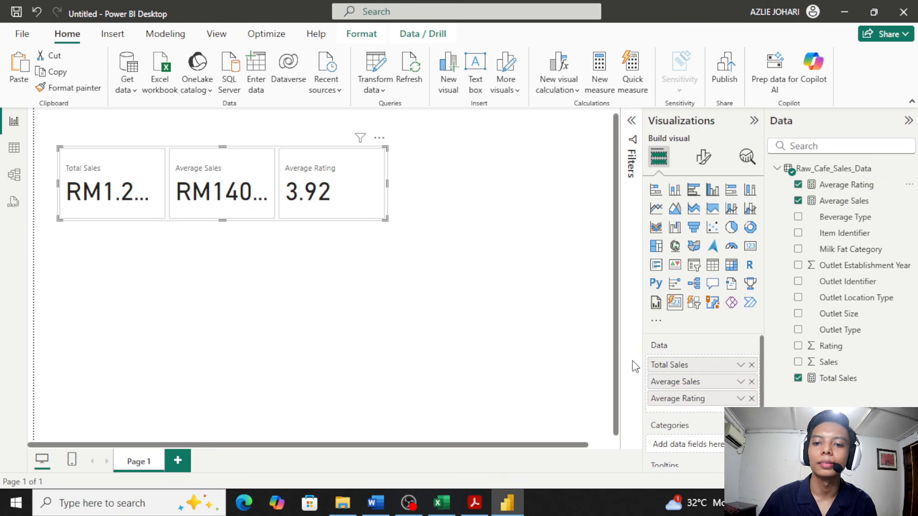
drag(387, 181, 481, 181)
click(403, 291)
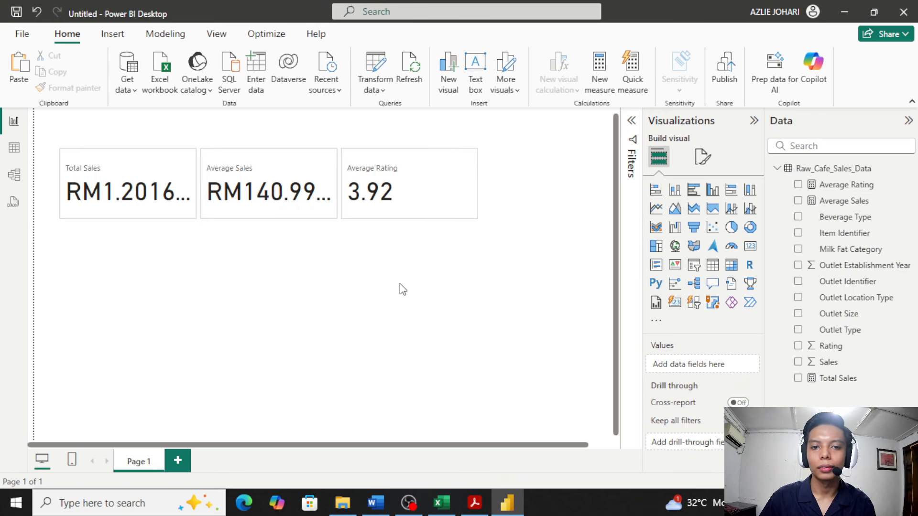
Step: Switch to the class PDF in Adobe Acrobat, check the unique beverage KPI under Business Requirements, and return to Power BI Desktop
click(474, 503)
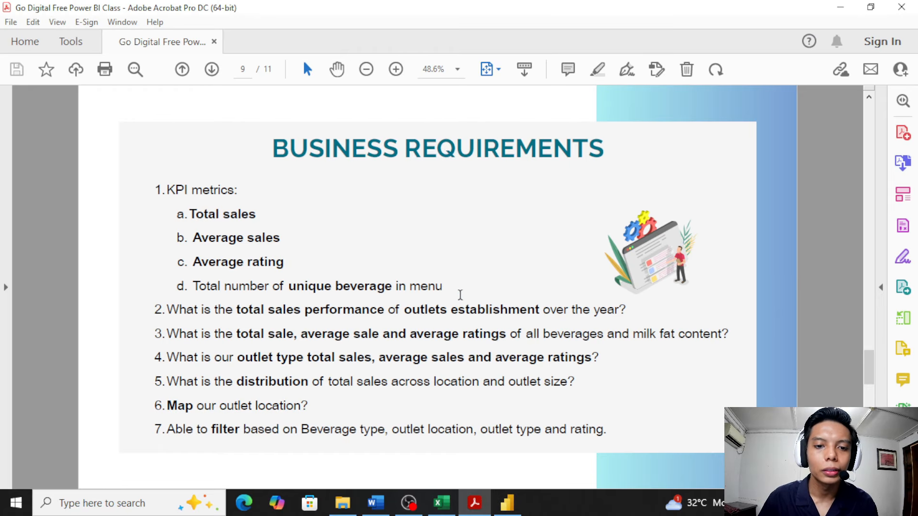
drag(450, 290, 195, 293)
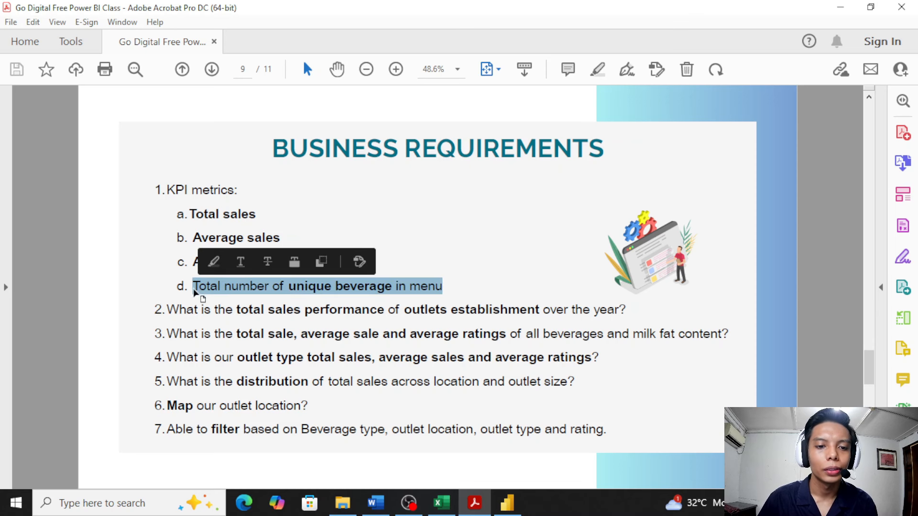
click(841, 7)
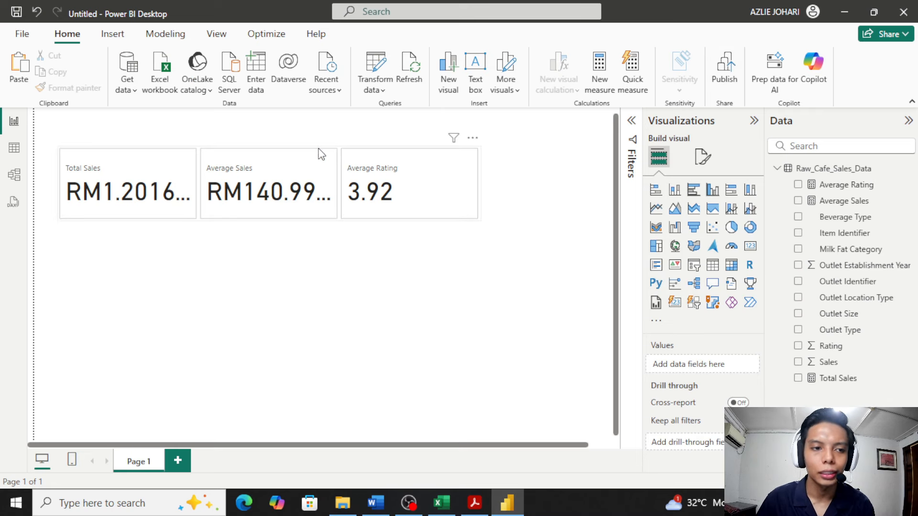
Step: Show the Raw_Cafe_Sales_Data rows in table view and examine the columns, especially Beverage Type
click(14, 148)
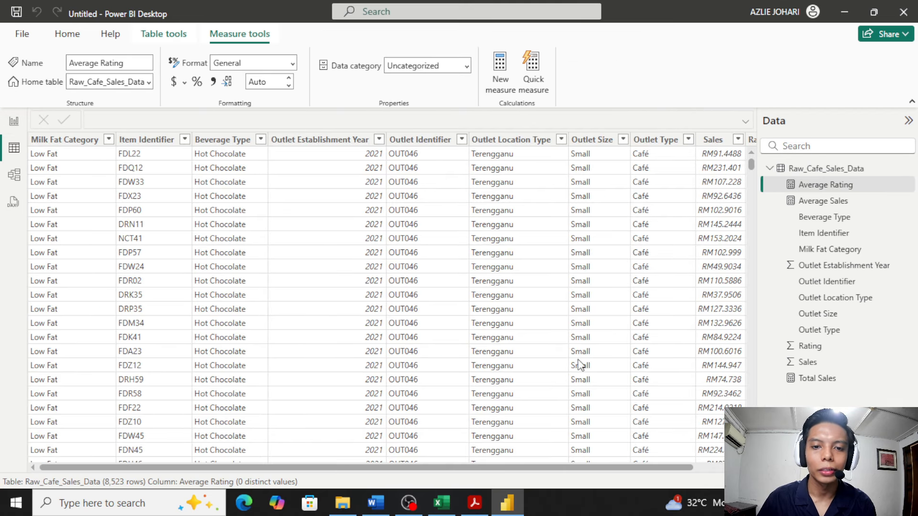
drag(621, 470, 649, 466)
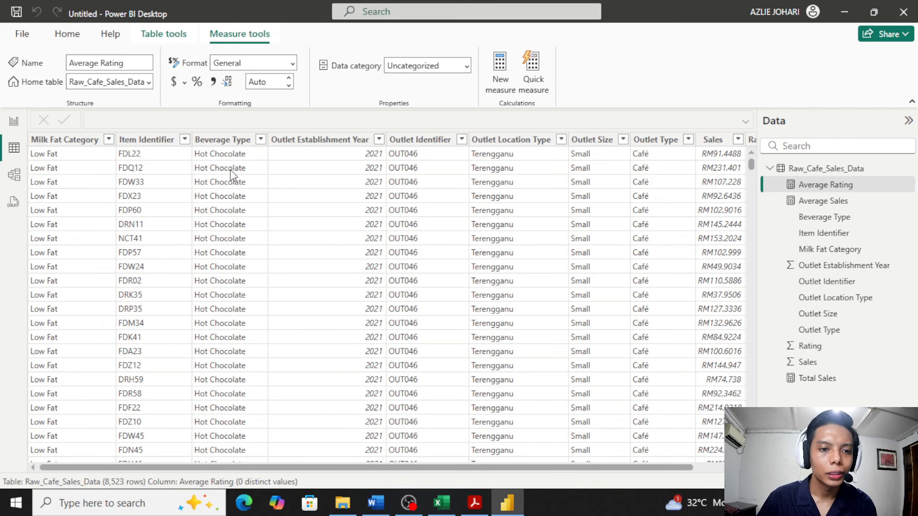
Step: In the report view, start a new measure named Unique Beverage Number in the Raw_Cafe_Sales_Data table
scroll(232, 174, down, 2)
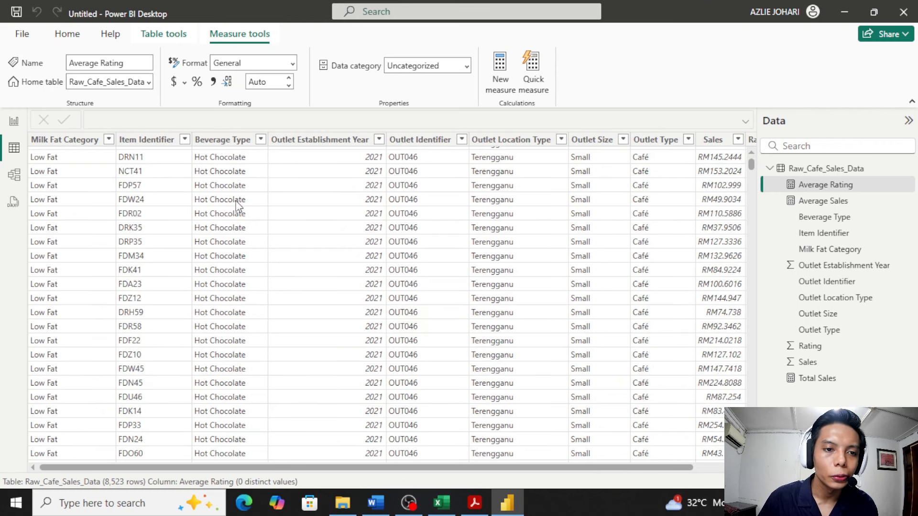
scroll(237, 206, down, 2)
scroll(232, 220, down, 20)
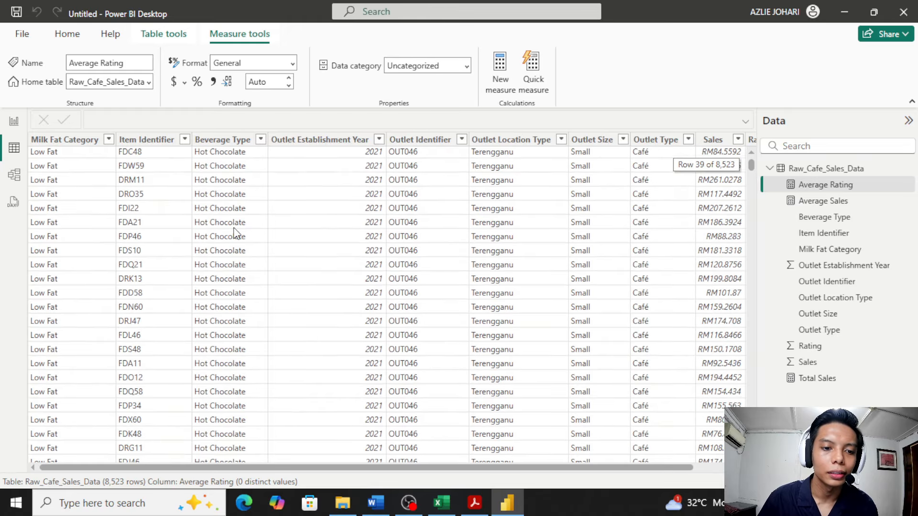
scroll(237, 220, up, 20)
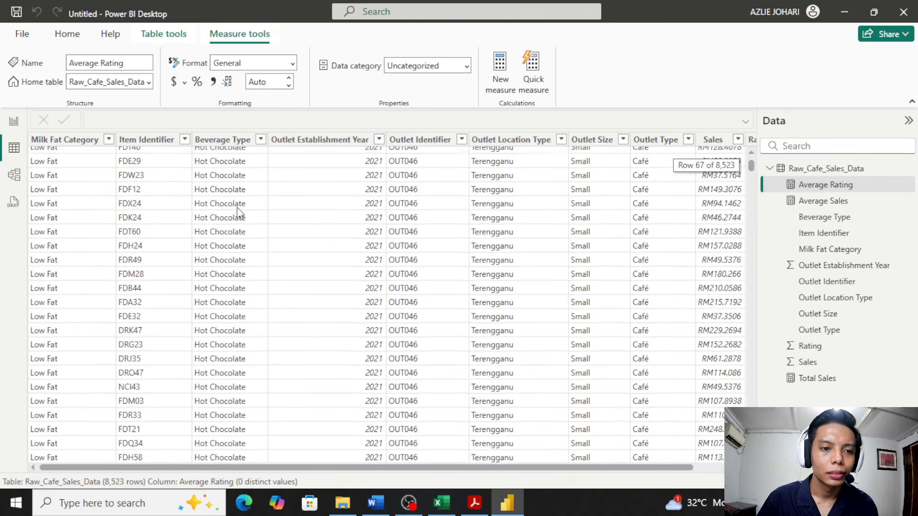
click(13, 123)
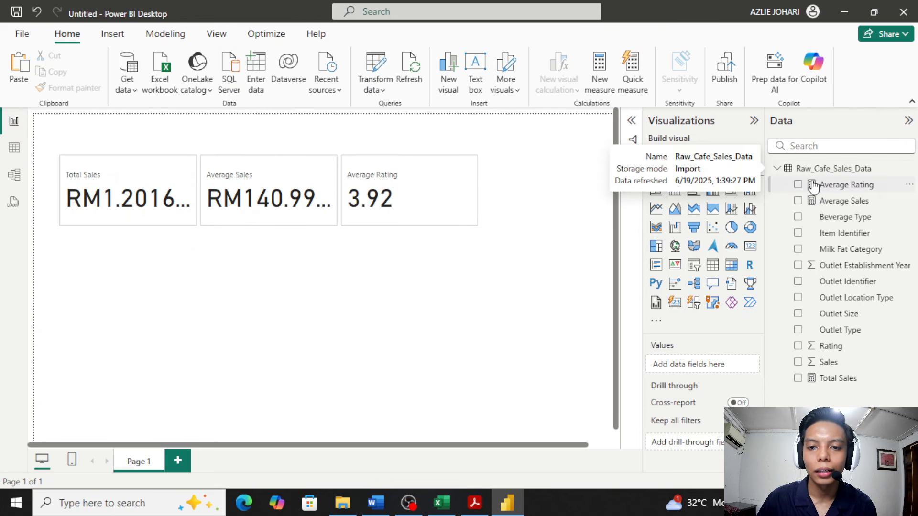
right_click(832, 171)
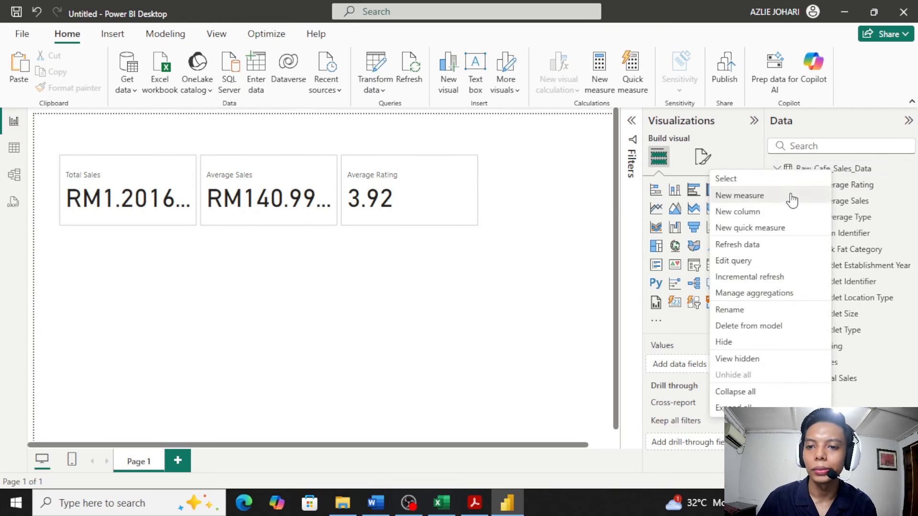
key(Escape)
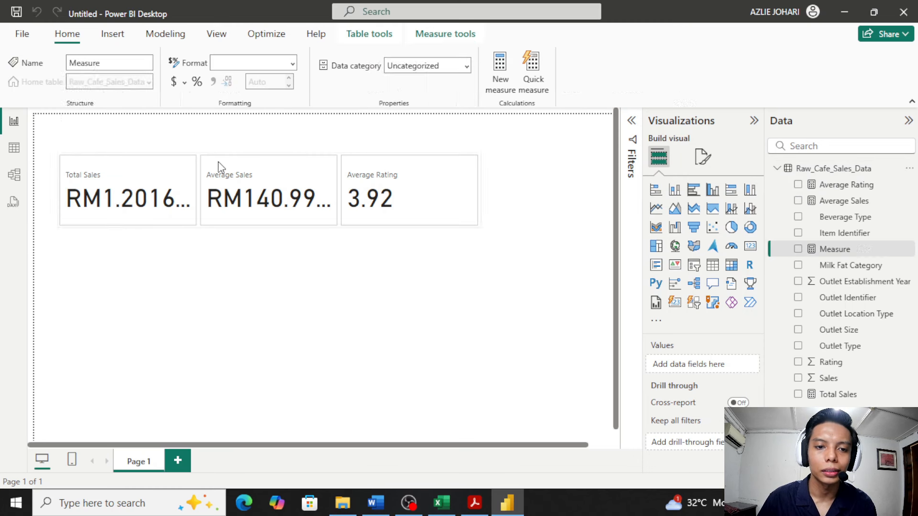
key(BackSpace)
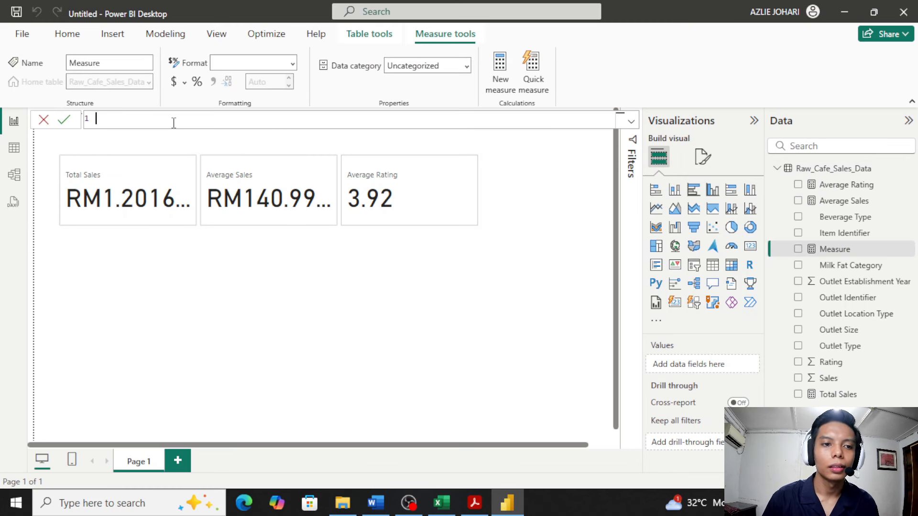
text(Unique)
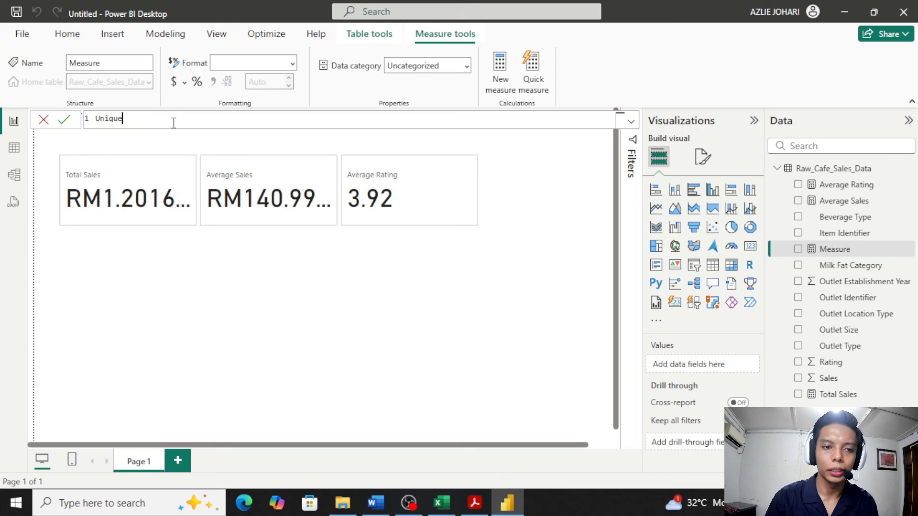
text( Beverage Number)
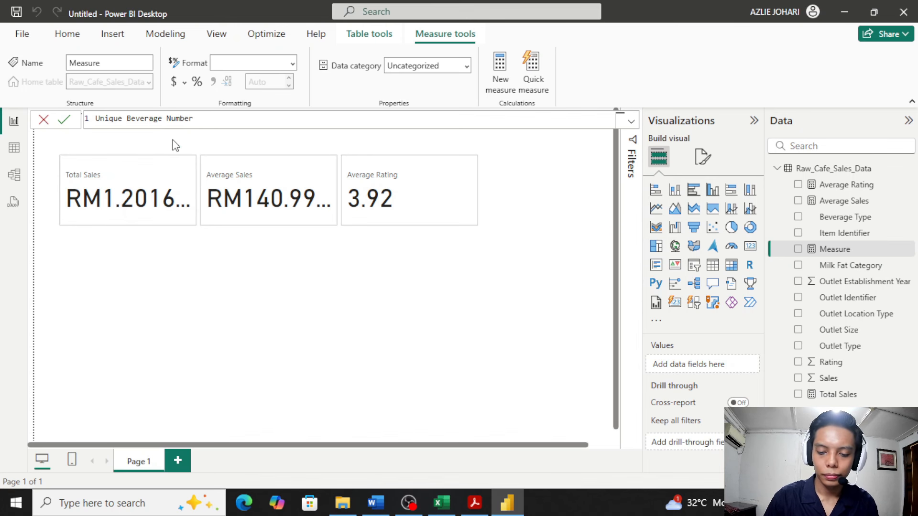
Step: Define the Unique Beverage Number measure as DISTINCTCOUNT(Raw_Cafe_Sales_Data[Beverage Type]) and commit the formula
text(DIS)
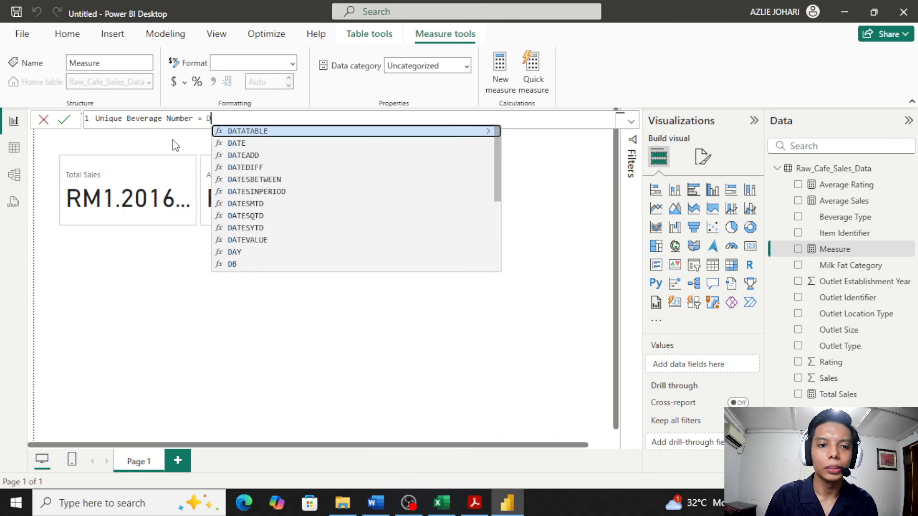
key(Down)
key(Down)
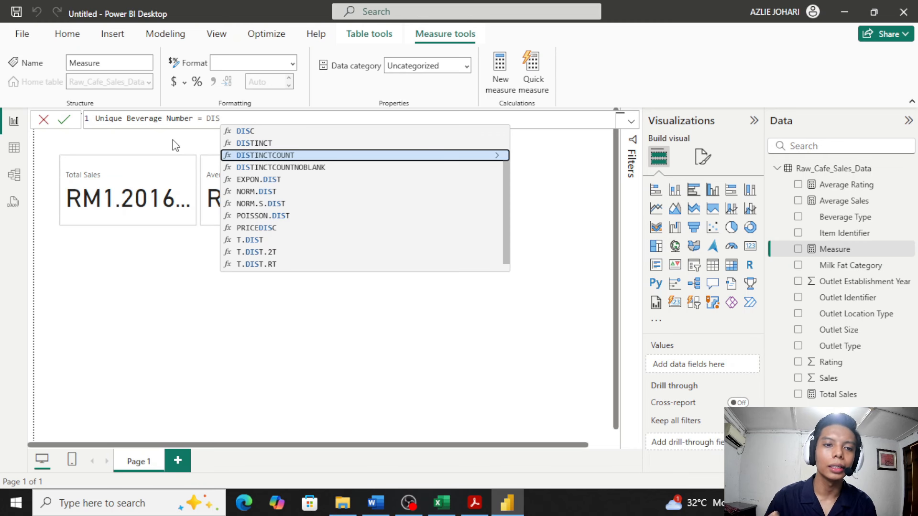
key(Tab)
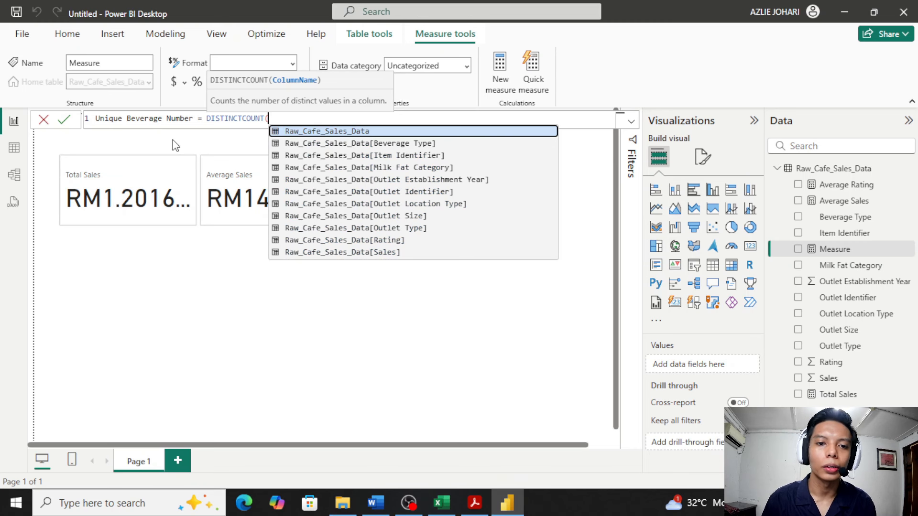
key(Down)
key(Tab)
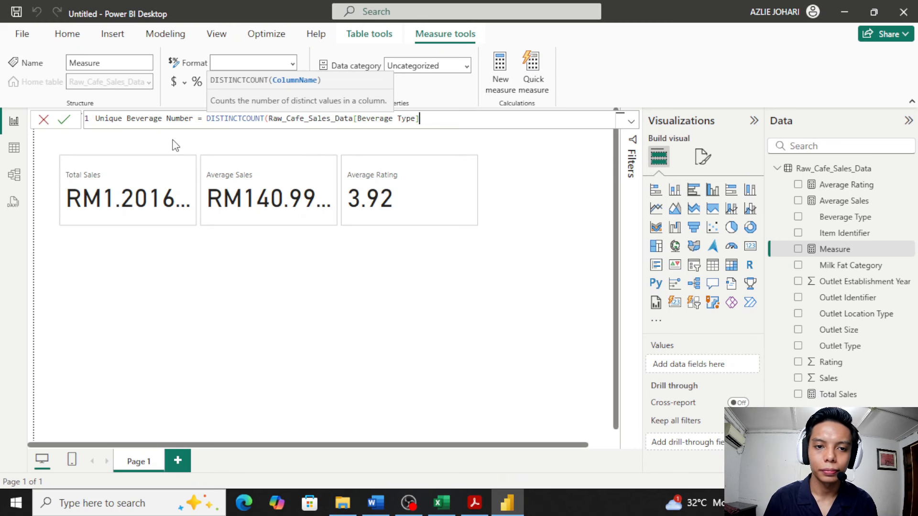
text())
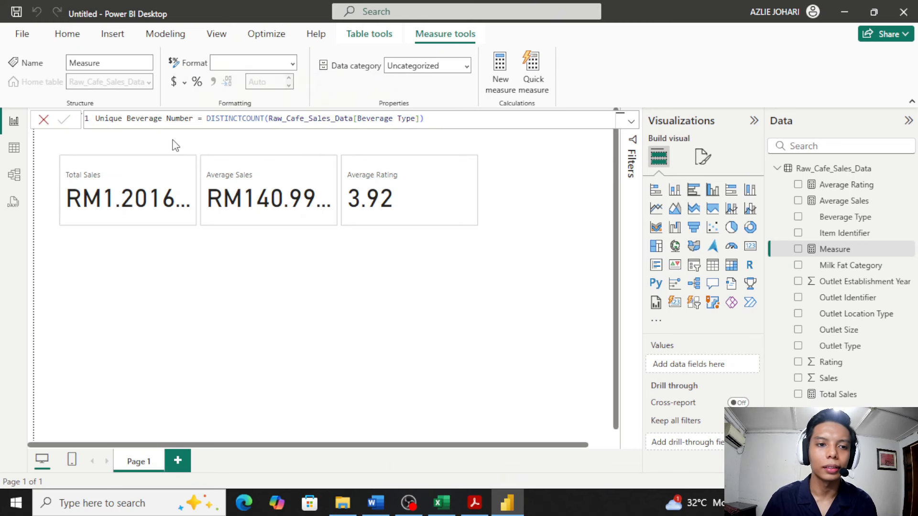
key(Return)
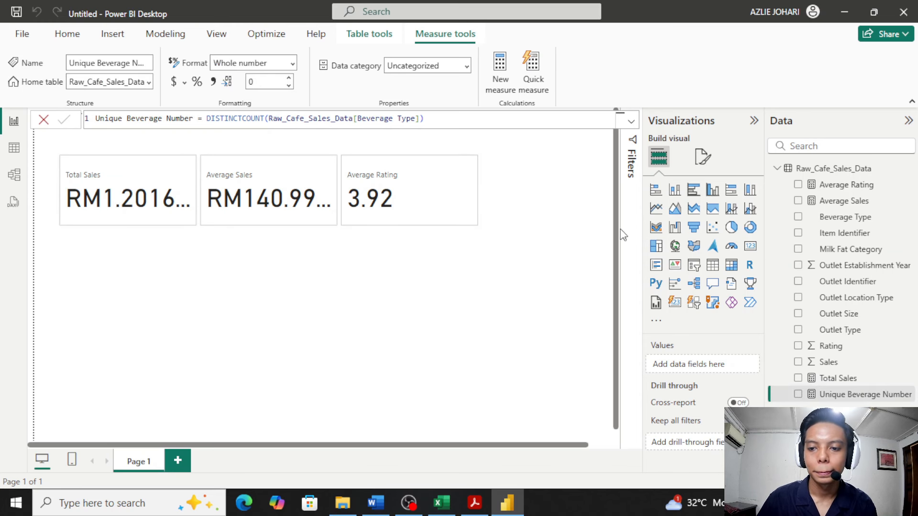
Step: Move the card visual slightly up the page and add the Unique Beverage Number measure to its data after Average Rating
click(444, 183)
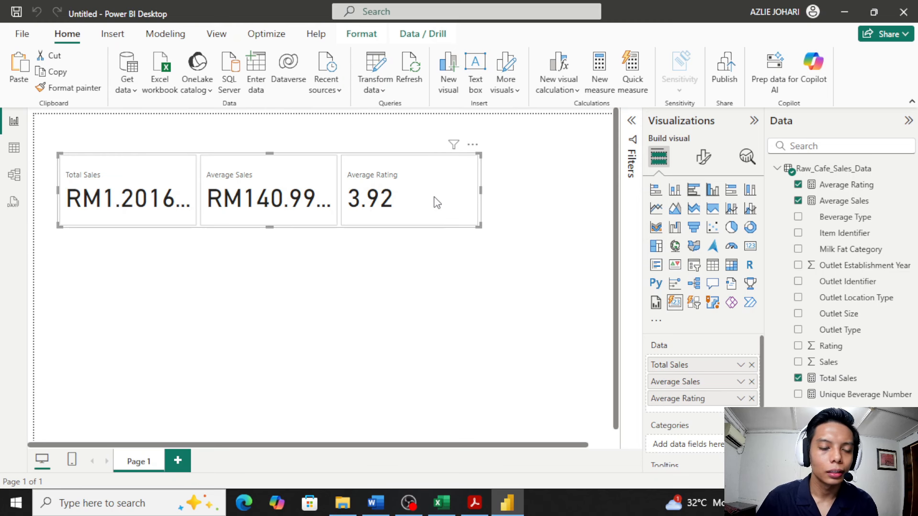
drag(435, 201, 435, 185)
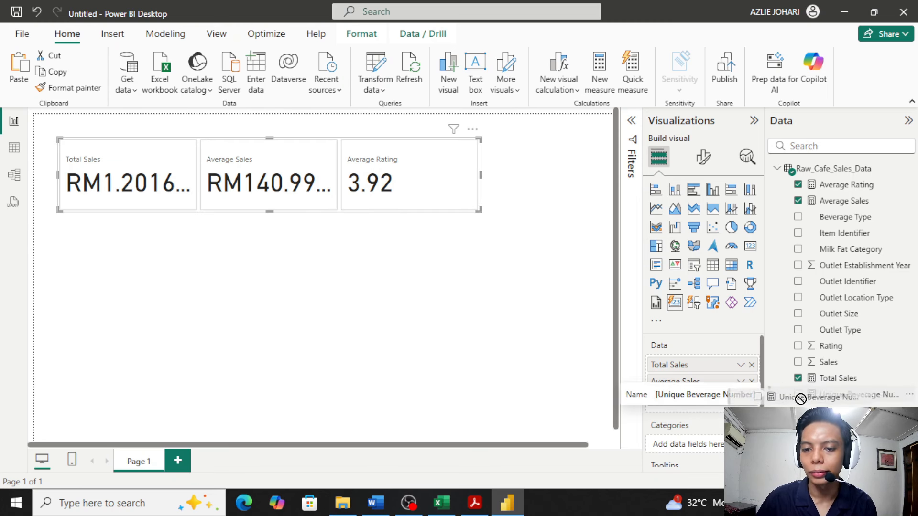
drag(848, 395, 695, 410)
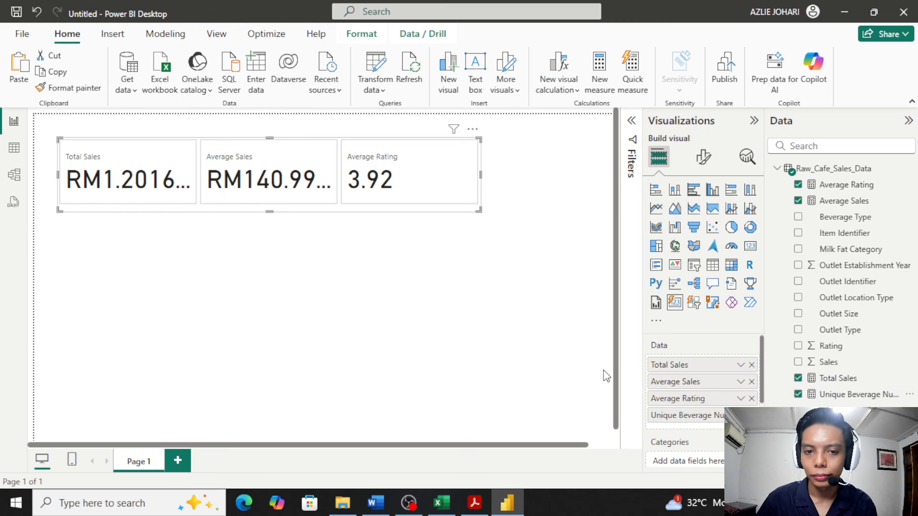
Step: Resize the card visual slightly taller and wider, and look through its cards up to Unique Beverage Number
drag(270, 211, 267, 263)
scroll(425, 195, down, 2)
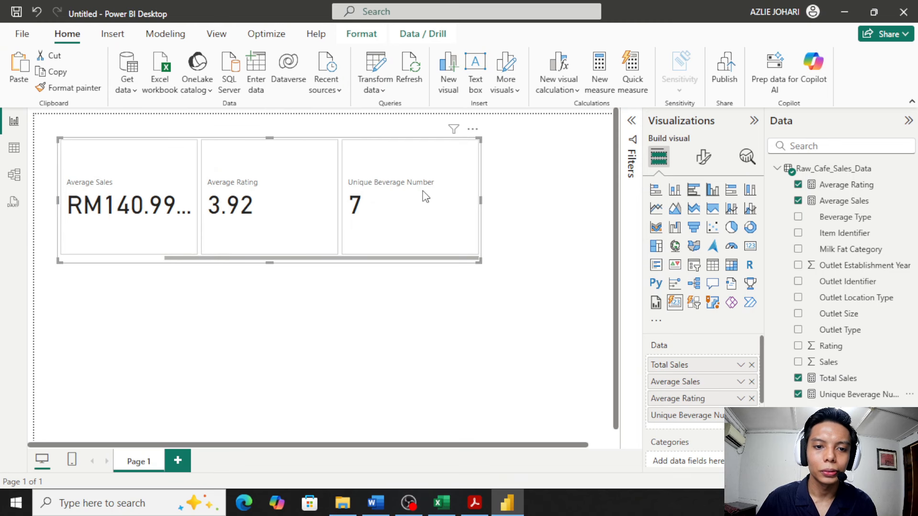
scroll(424, 196, up, 2)
scroll(409, 211, down, 2)
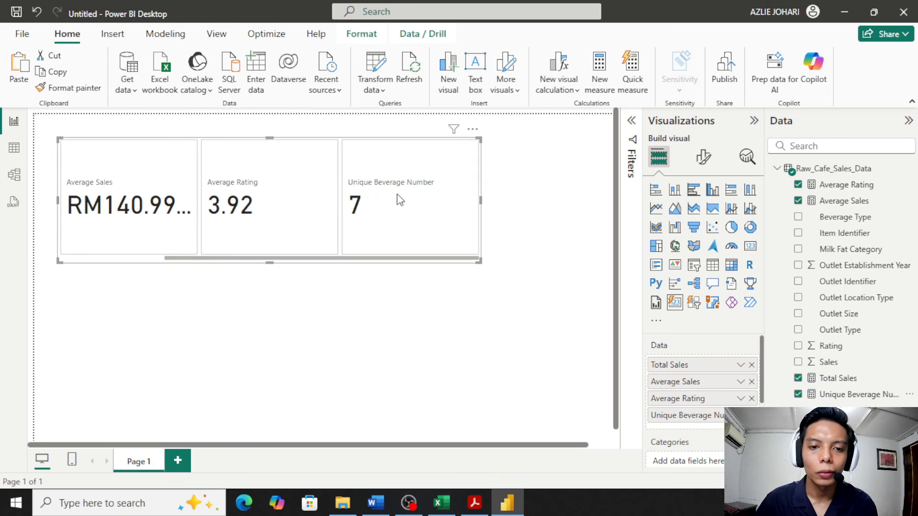
scroll(402, 199, up, 2)
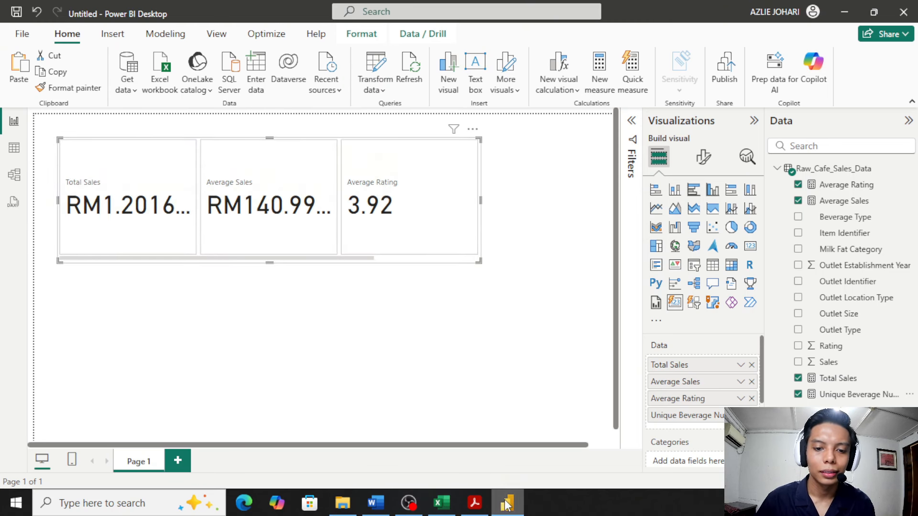
drag(271, 256, 271, 220)
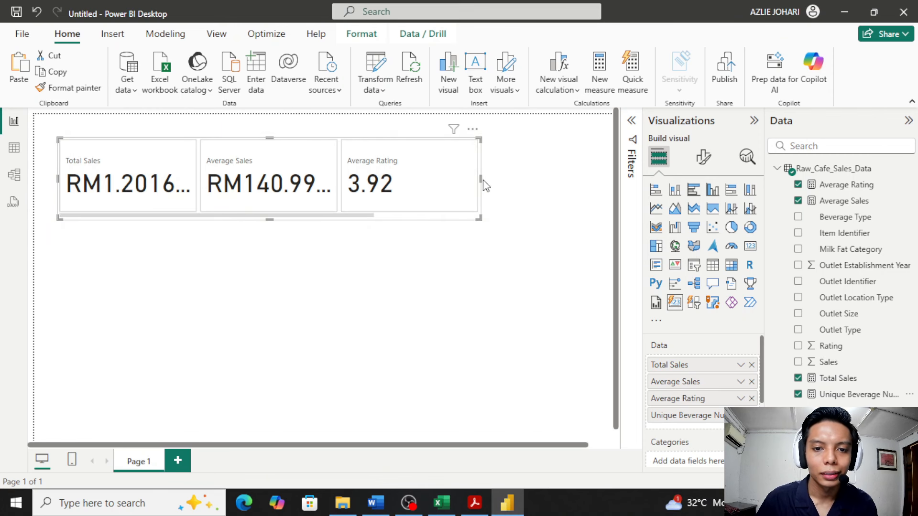
drag(481, 179, 503, 179)
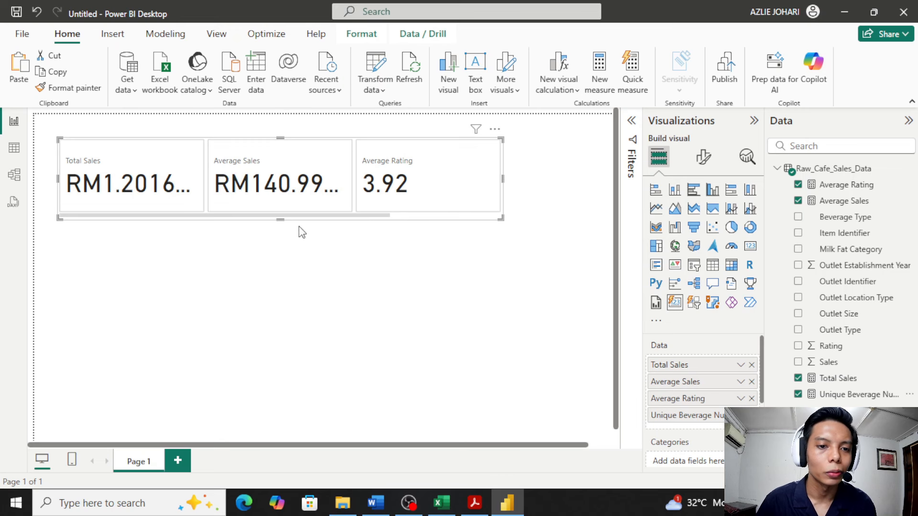
drag(312, 216, 247, 223)
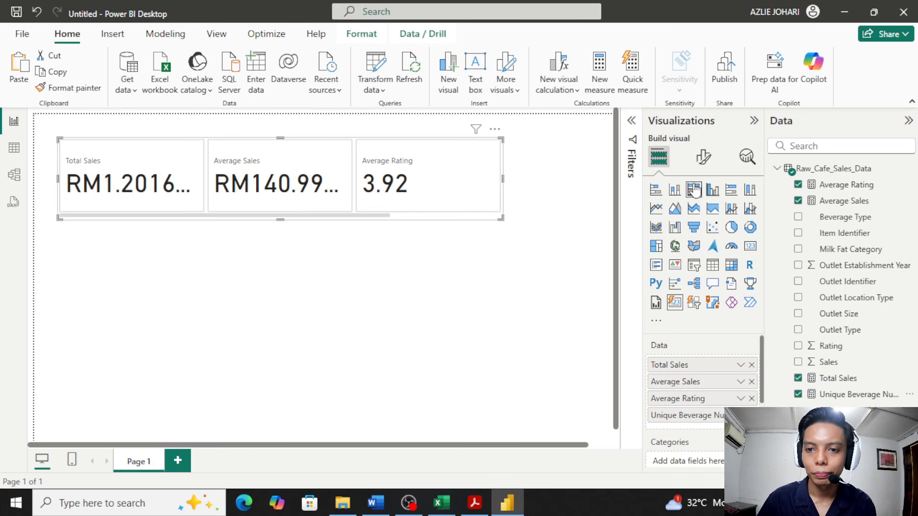
Step: Set the data format of Total Sales in the card visual to Currency
click(705, 158)
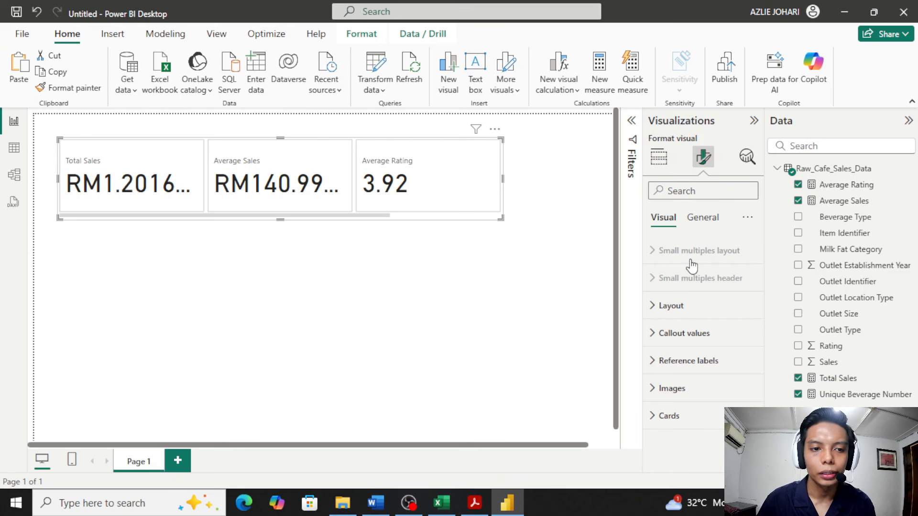
click(707, 221)
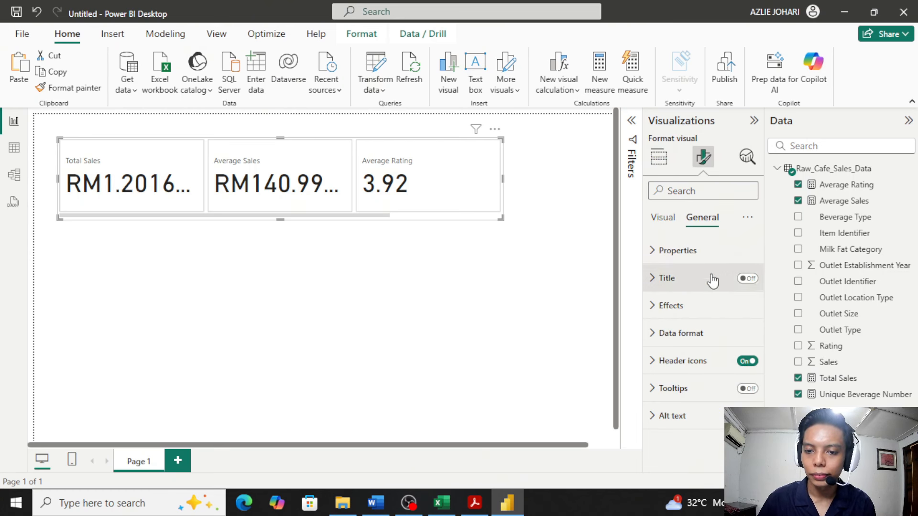
click(691, 337)
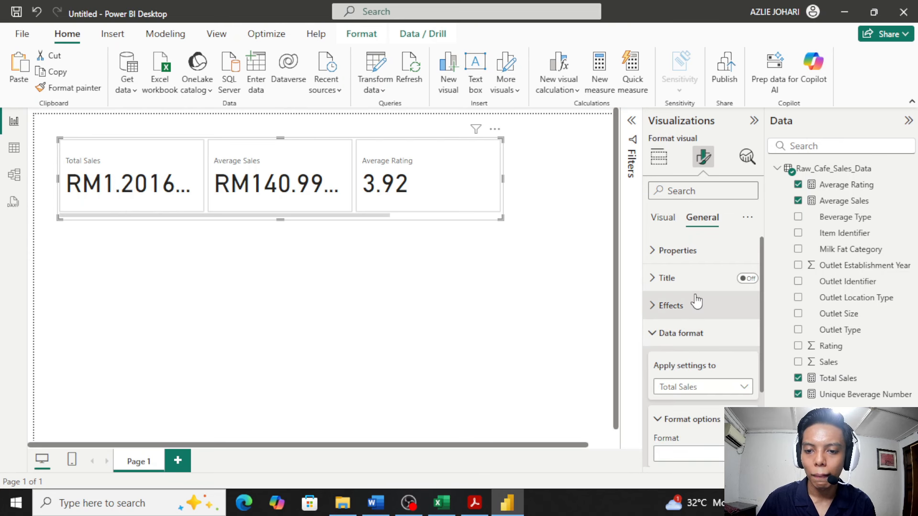
scroll(698, 306, down, 2)
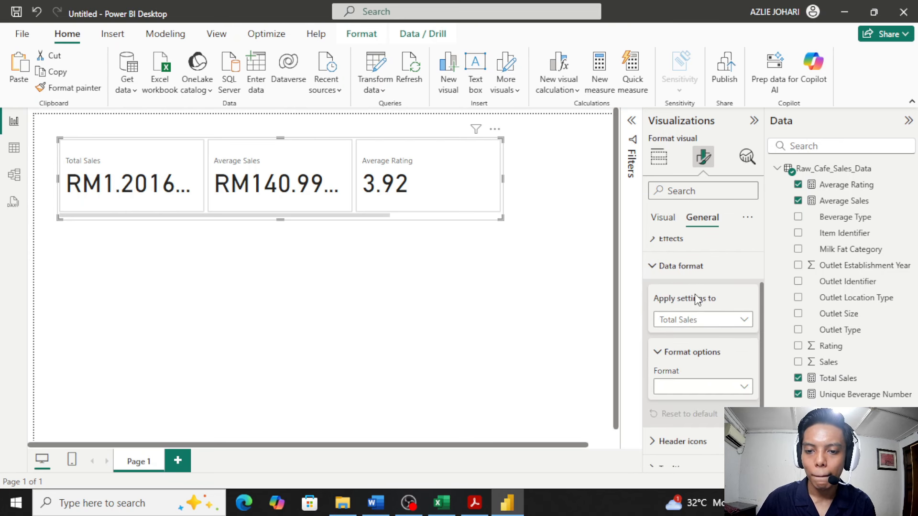
click(708, 325)
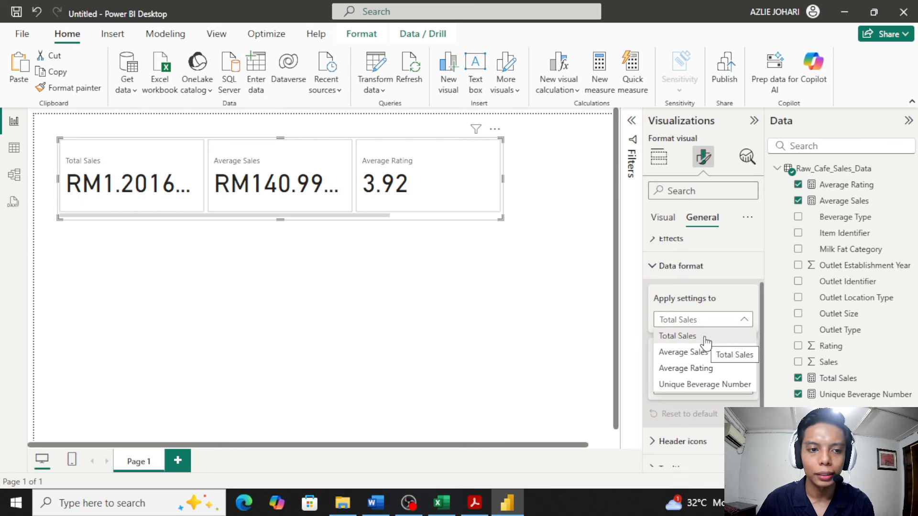
click(705, 337)
click(720, 388)
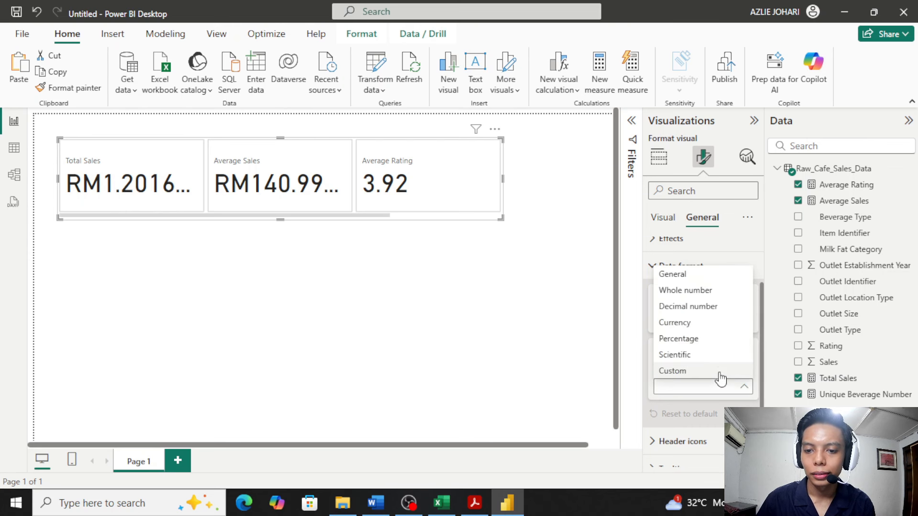
click(715, 387)
click(717, 390)
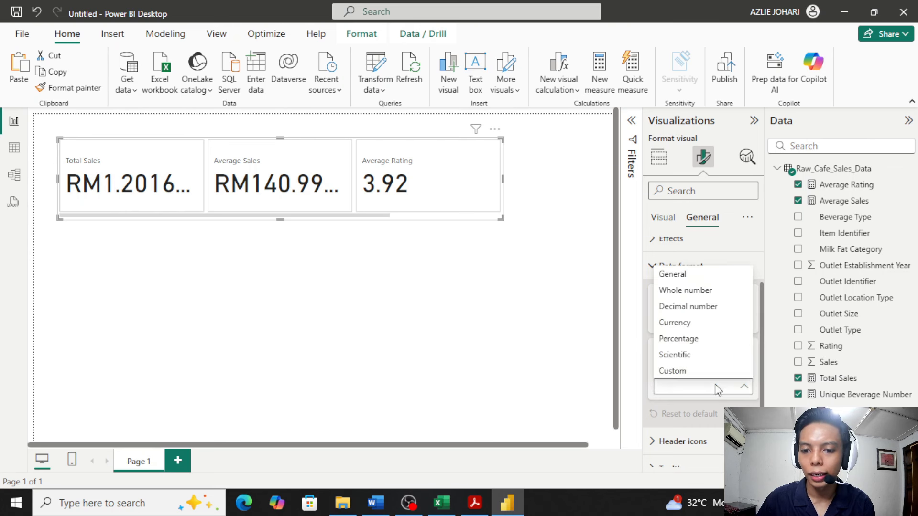
click(688, 323)
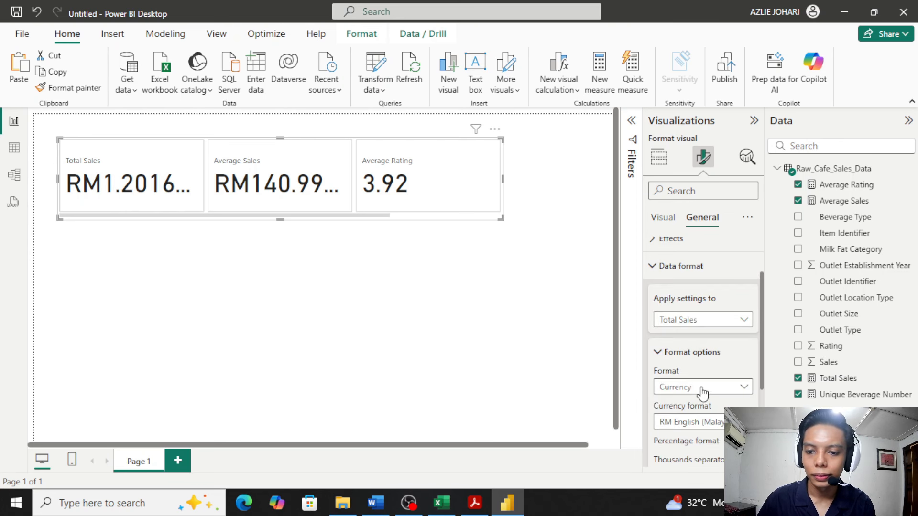
Step: Set the decimal places of the Total Sales currency format to 1
scroll(703, 349, down, 3)
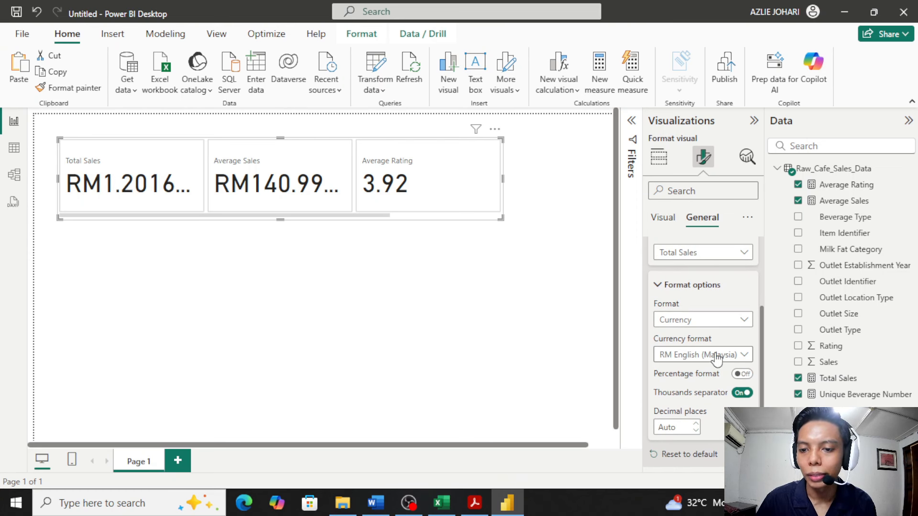
scroll(685, 358, down, 3)
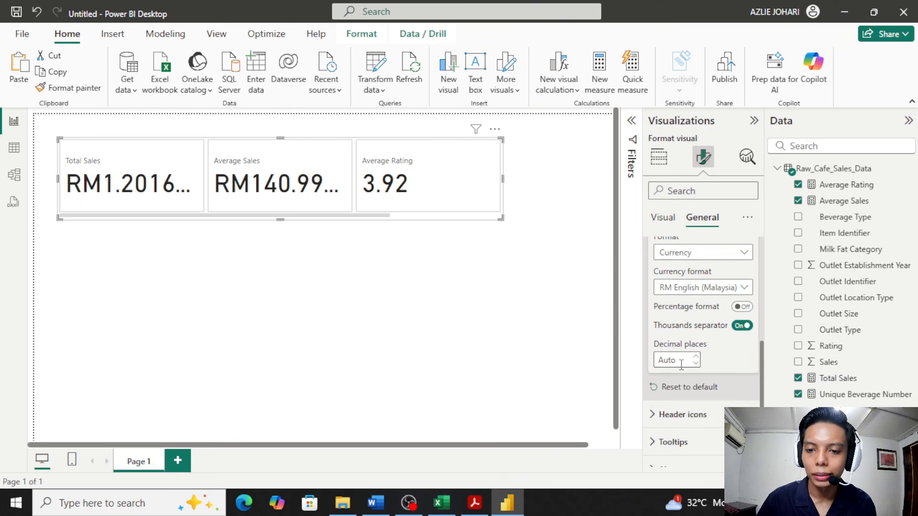
click(682, 364)
text(0)
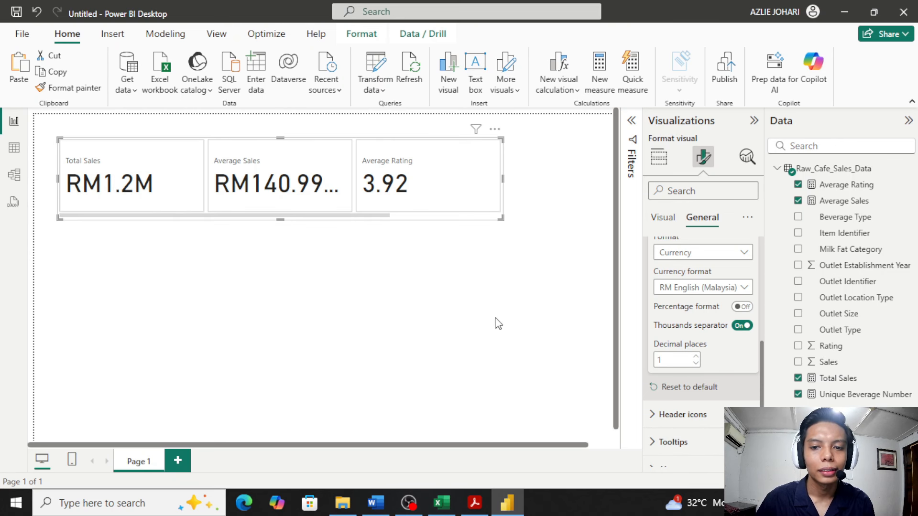
Step: Set the data format of Average Sales in the card visual to Currency with 2 decimal places
scroll(715, 303, up, 1)
scroll(713, 302, up, 5)
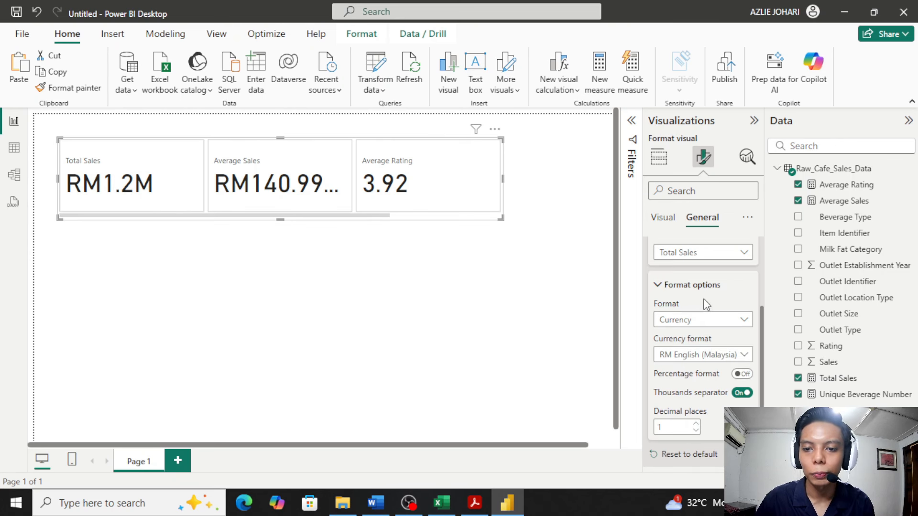
click(707, 317)
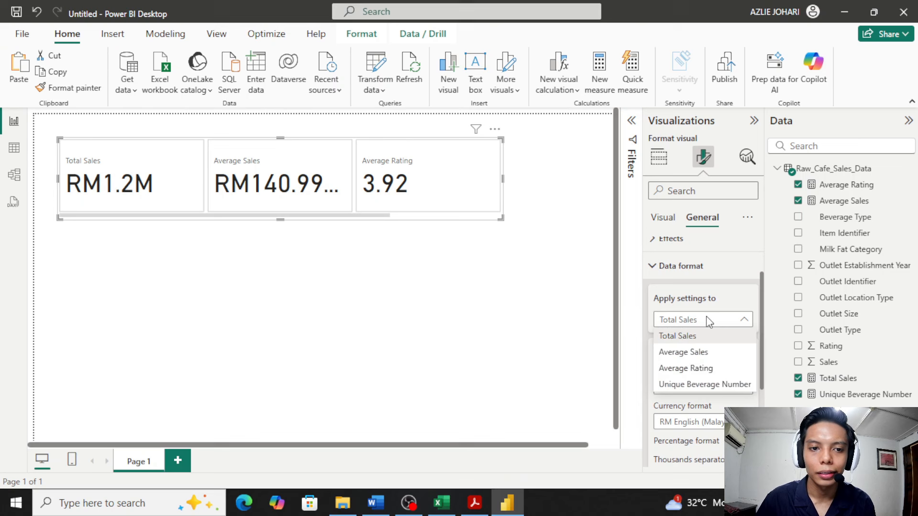
click(709, 352)
scroll(708, 326, down, 3)
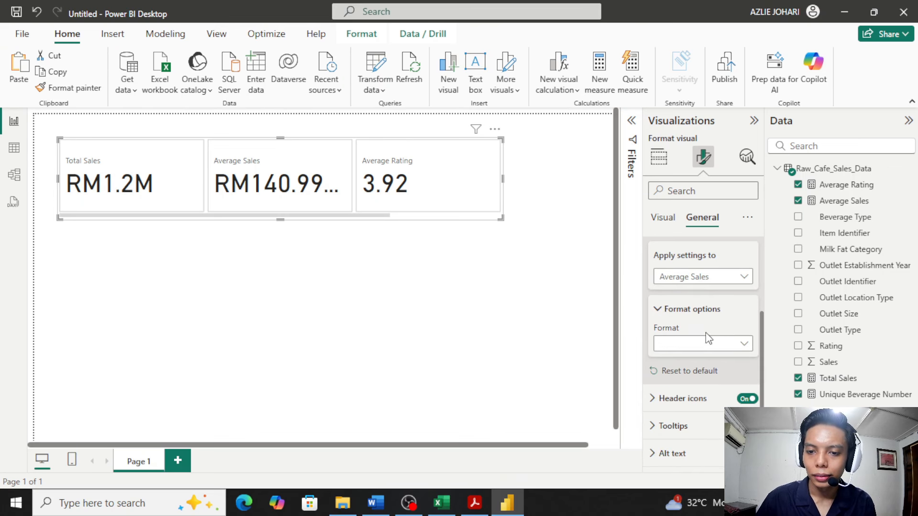
click(710, 345)
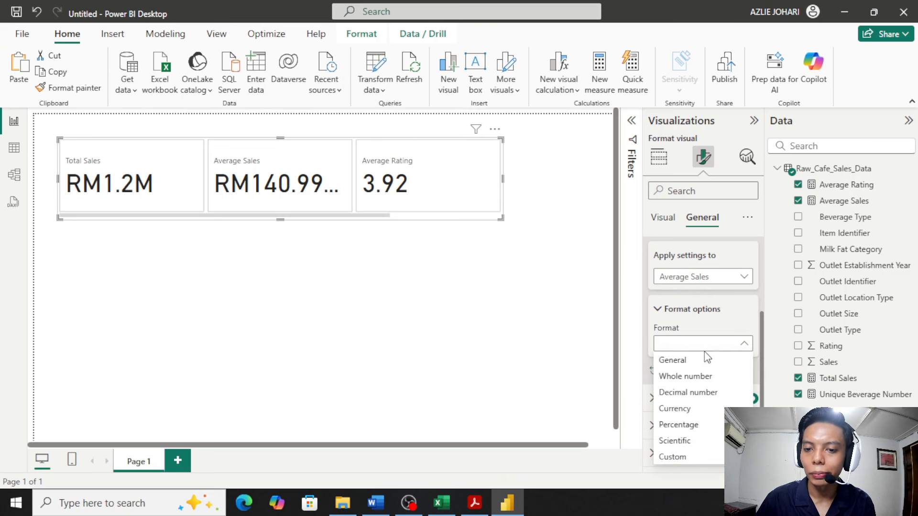
click(704, 409)
scroll(700, 335, down, 1)
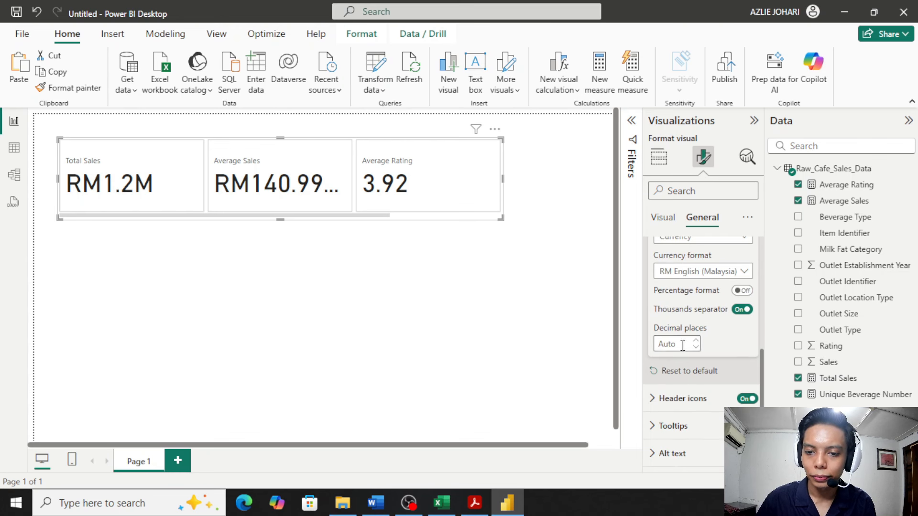
click(683, 343)
text(2)
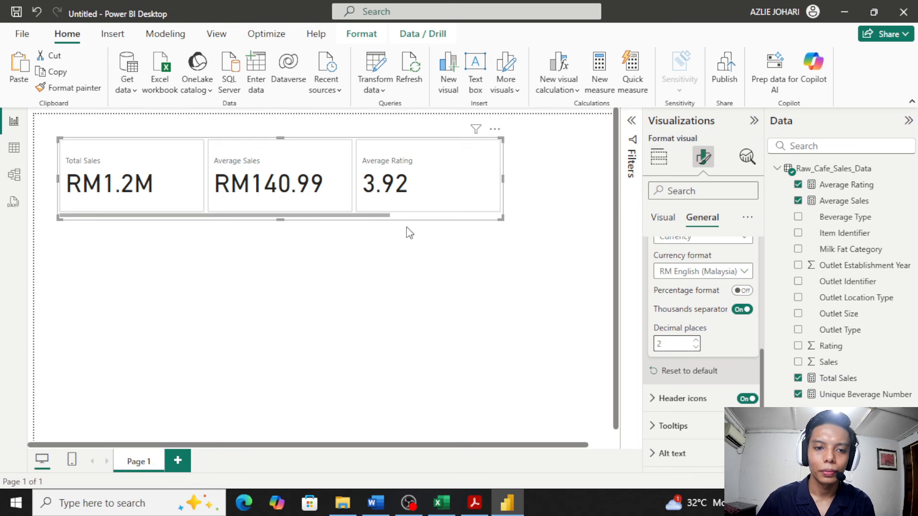
Step: Look through the card visual's cards from Total Sales across to Unique Beverage Number and back
click(512, 268)
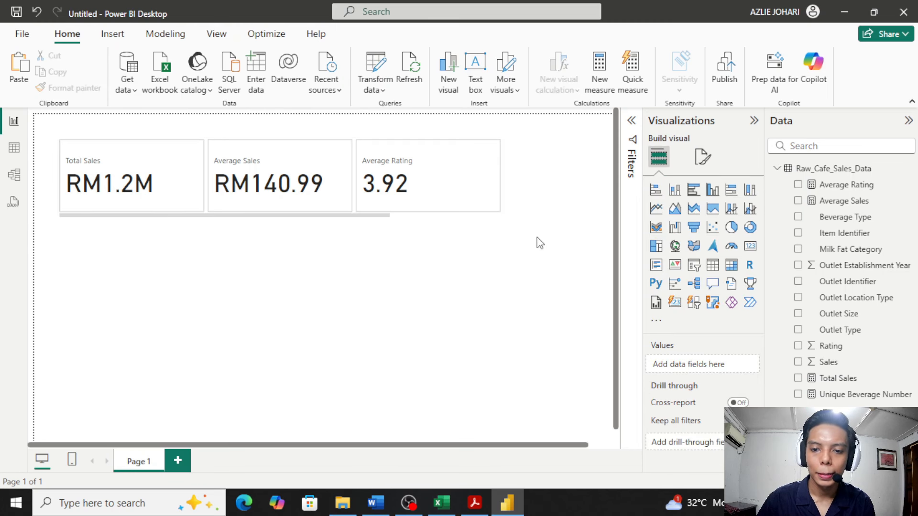
click(409, 174)
drag(373, 216, 466, 214)
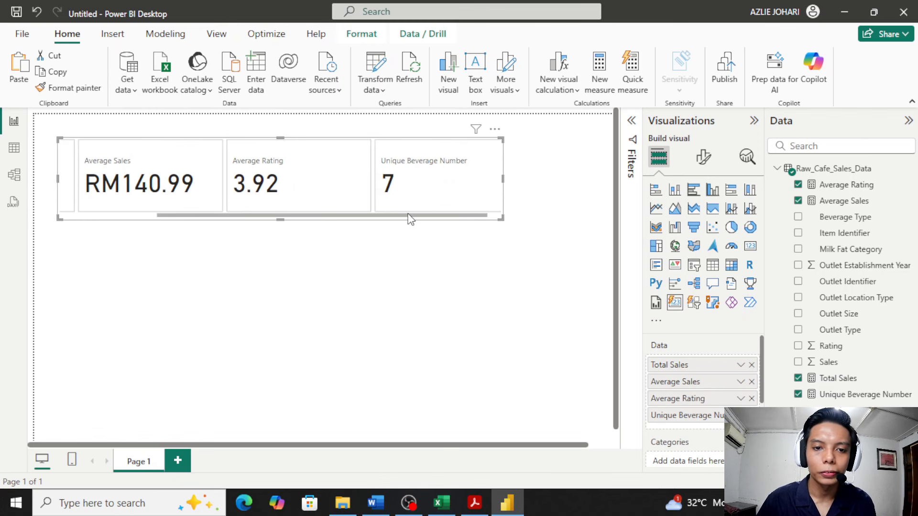
drag(415, 220, 254, 216)
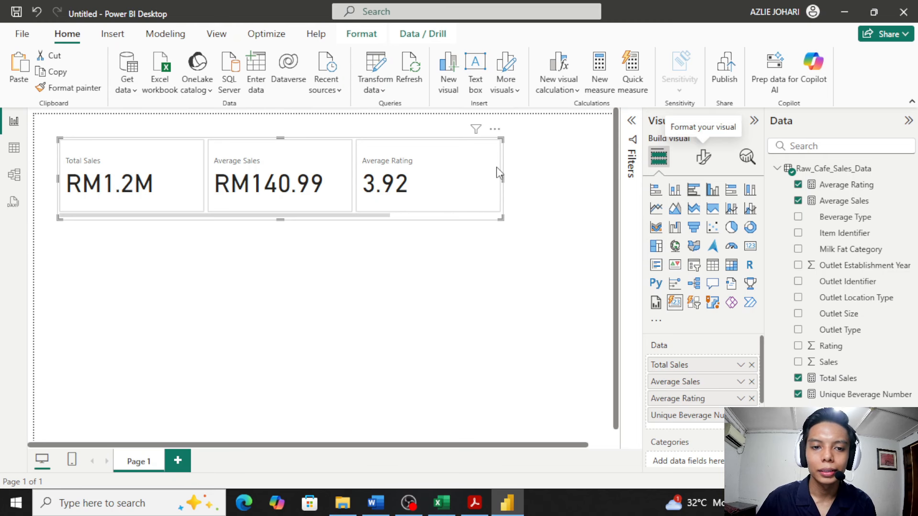
drag(380, 216, 348, 198)
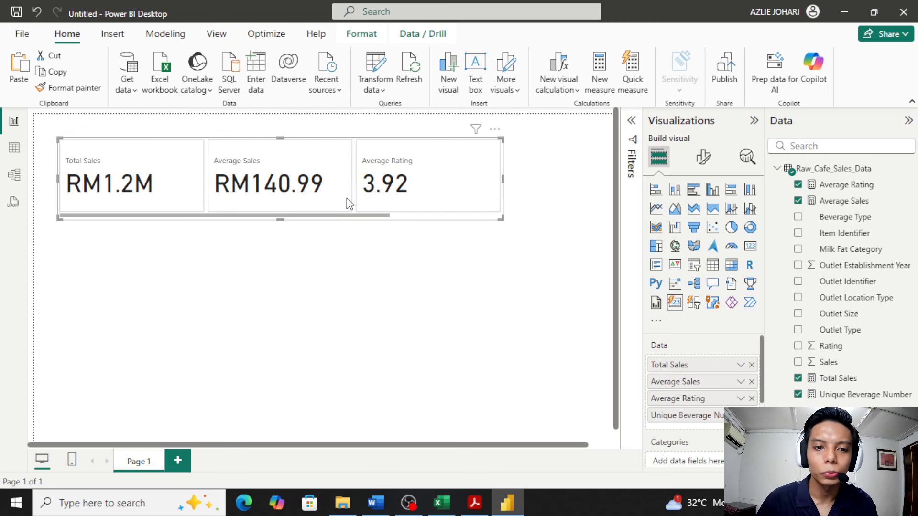
Step: Set the card visual's maximum cards shown to 4 in its single-row layout and move the visual slightly right on the page
click(702, 165)
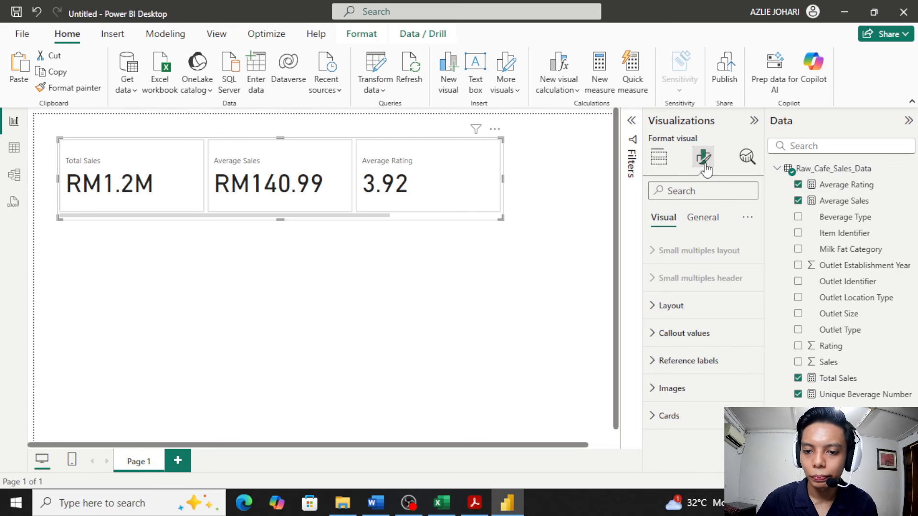
click(700, 306)
scroll(705, 268, down, 1)
click(736, 311)
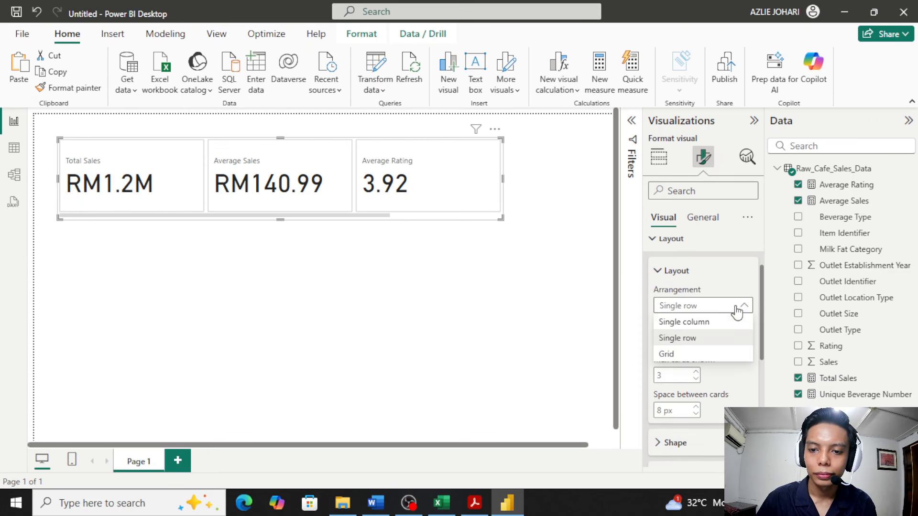
click(736, 310)
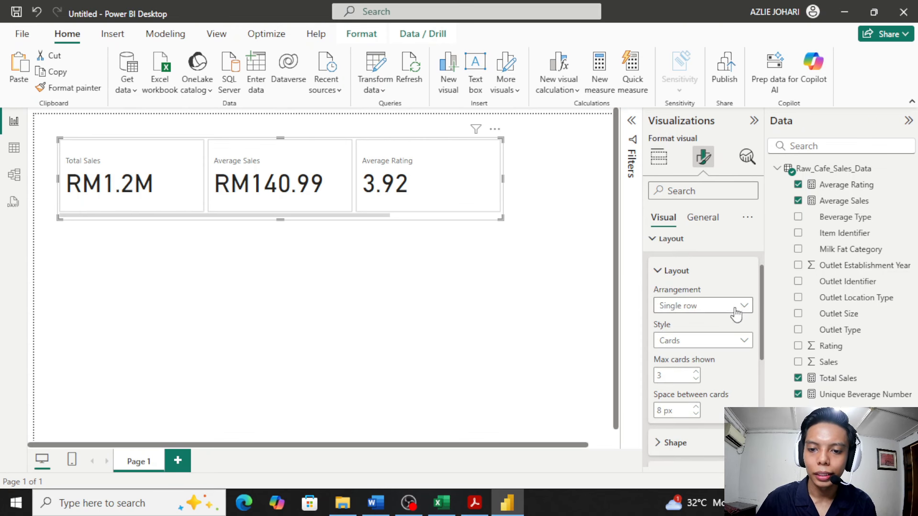
double_click(685, 375)
key(BackSpace)
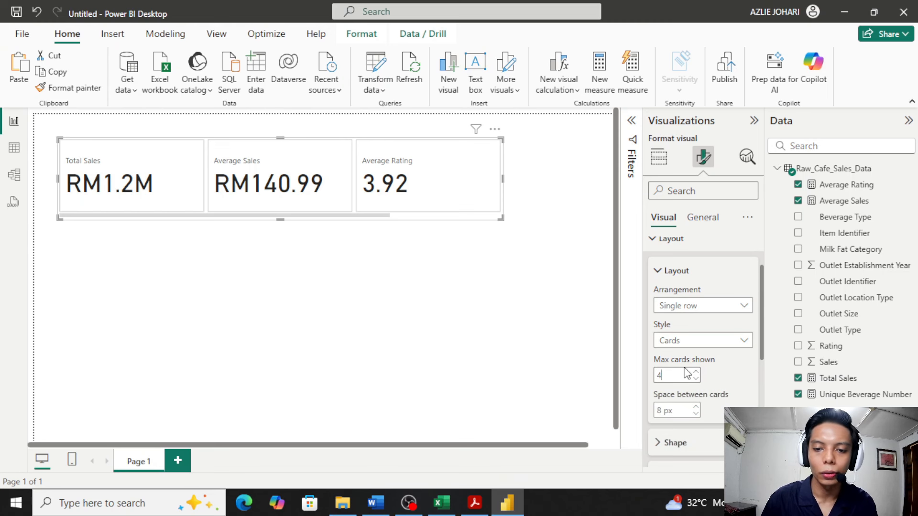
click(329, 234)
drag(360, 202, 392, 202)
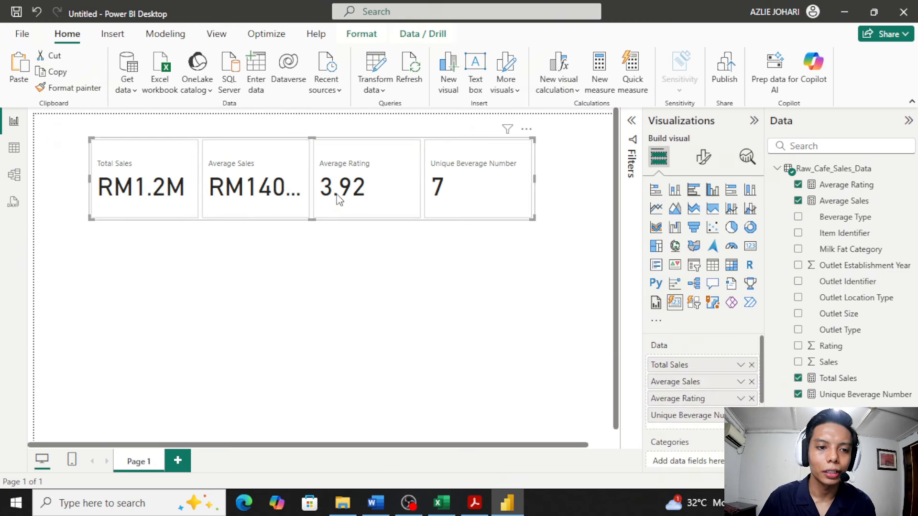
Step: Set the callout values' font size to 35 for all series and make the card visual slightly shorter
click(703, 156)
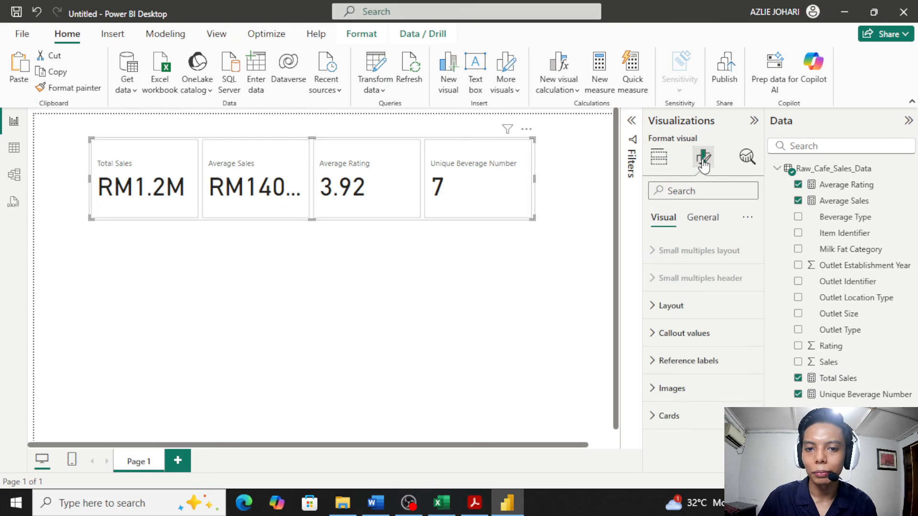
click(694, 222)
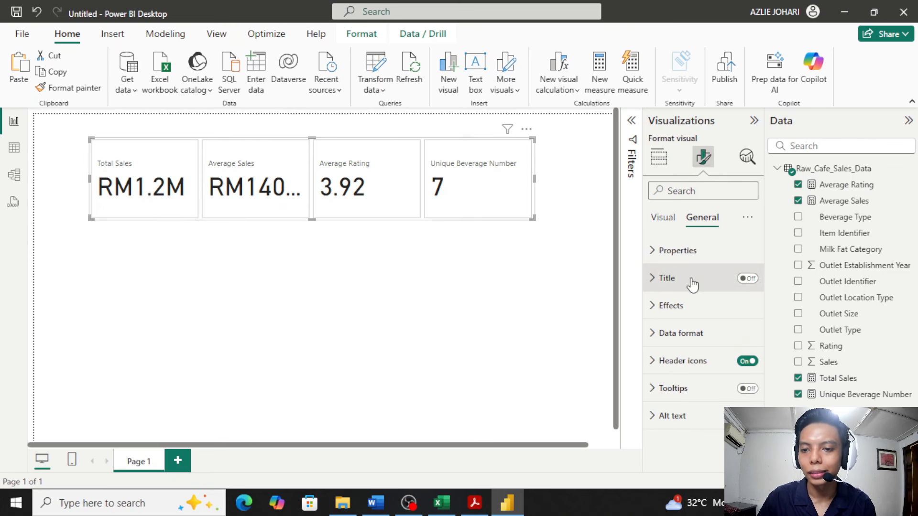
click(676, 224)
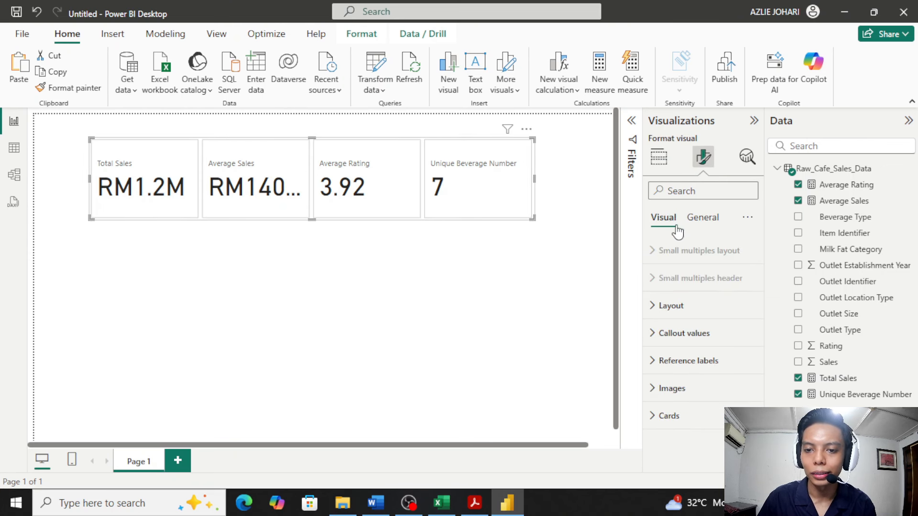
click(698, 333)
scroll(705, 378, down, 1)
scroll(712, 386, down, 3)
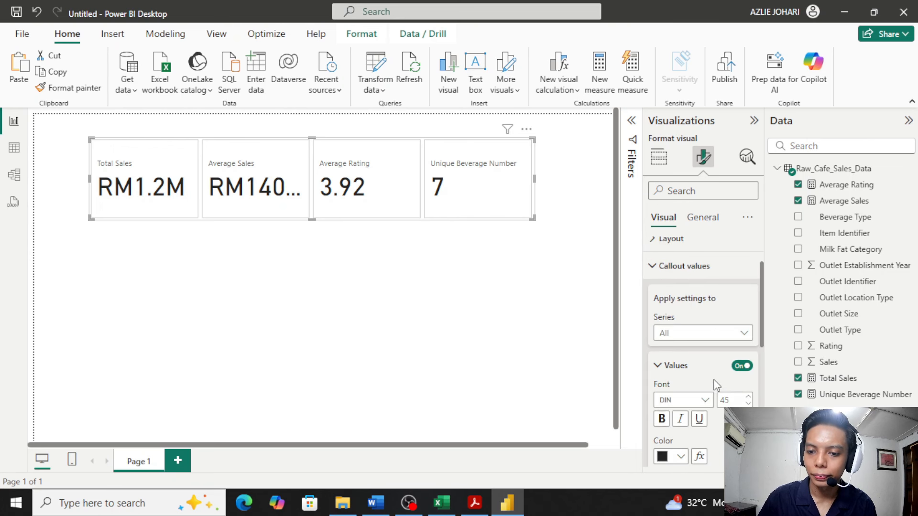
double_click(732, 331)
key(BackSpace)
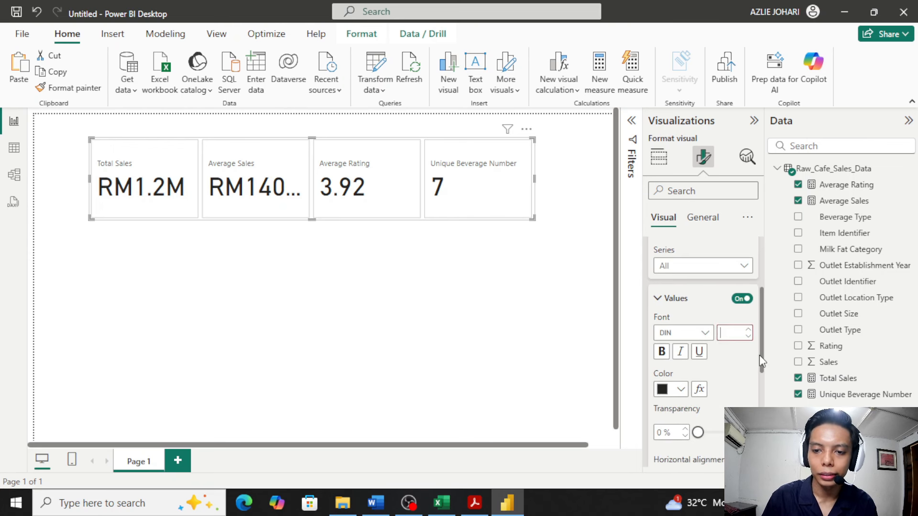
text(35)
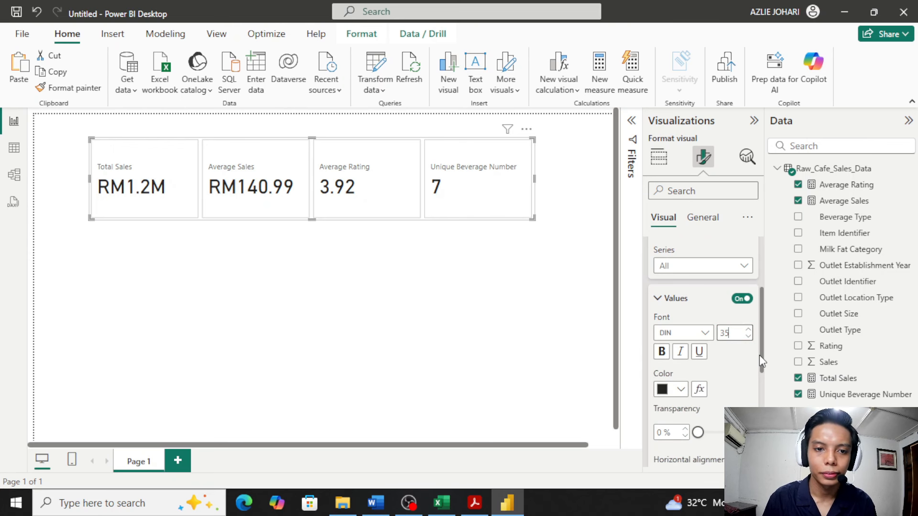
click(671, 303)
scroll(687, 313, down, 1)
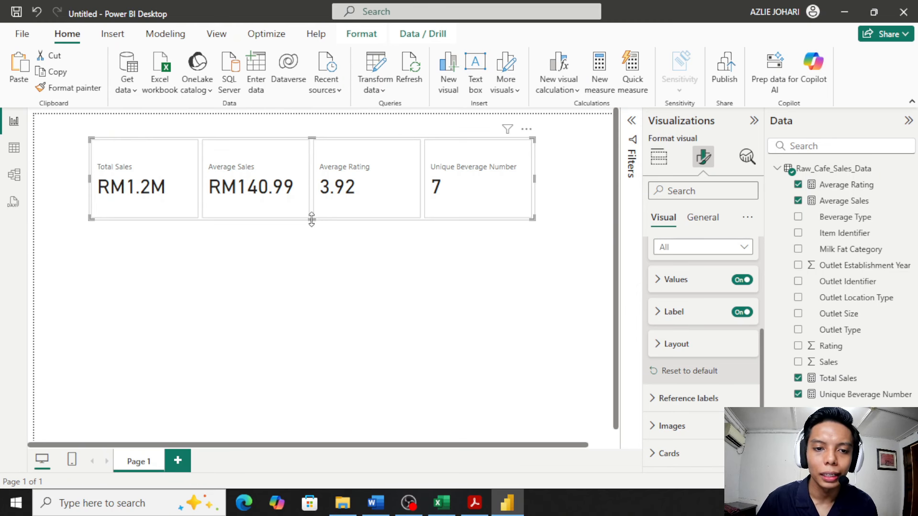
drag(312, 220, 312, 200)
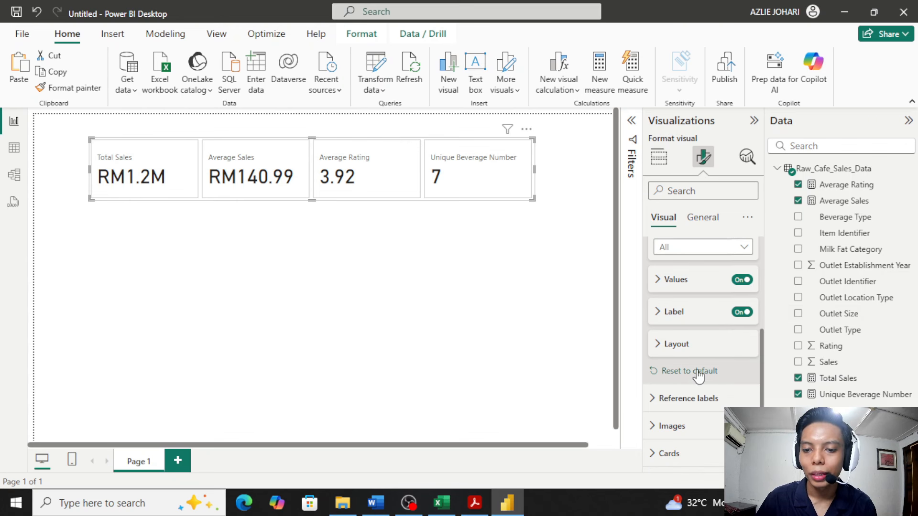
Step: Turn on the shadow for all cards in the card visual
click(692, 426)
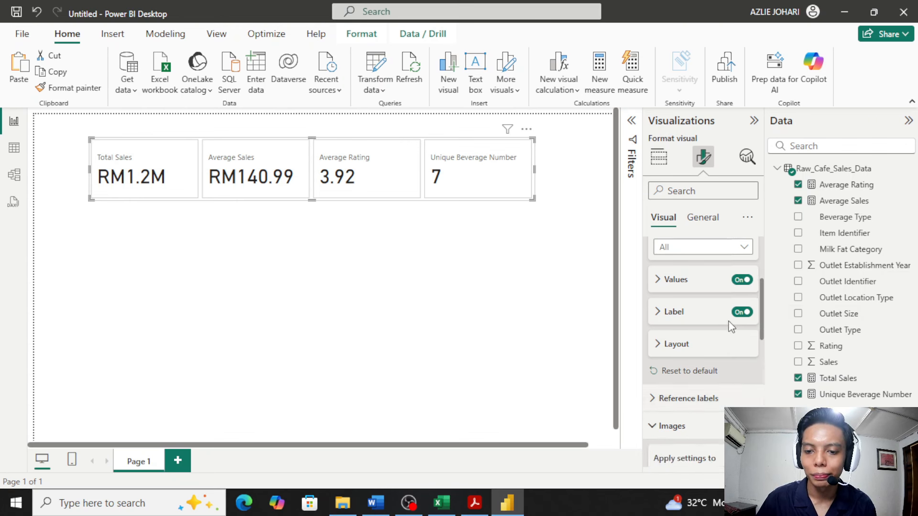
scroll(694, 344, down, 5)
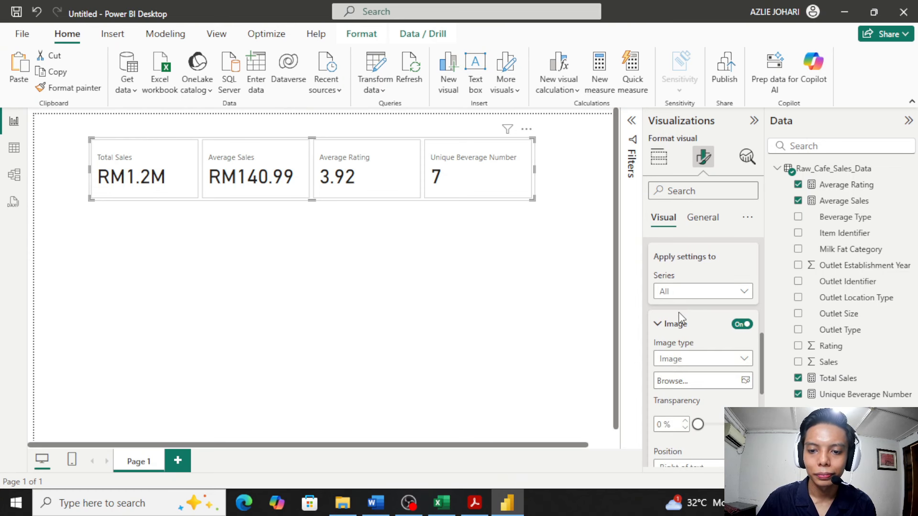
scroll(688, 309, down, 5)
scroll(687, 309, up, 3)
scroll(689, 314, down, 4)
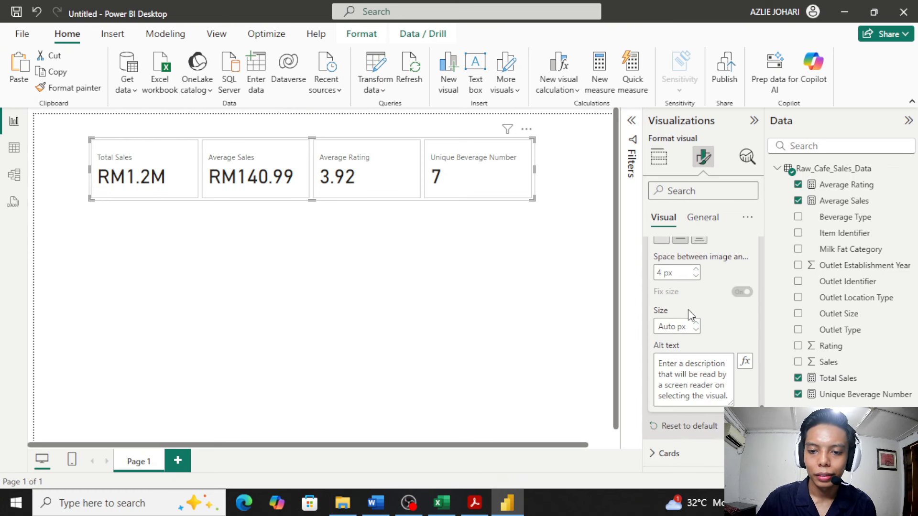
click(670, 453)
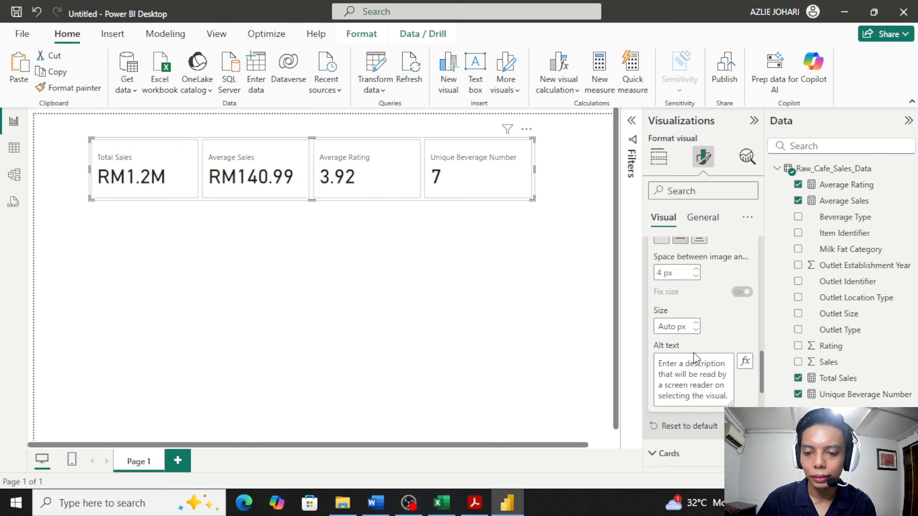
scroll(693, 352, down, 5)
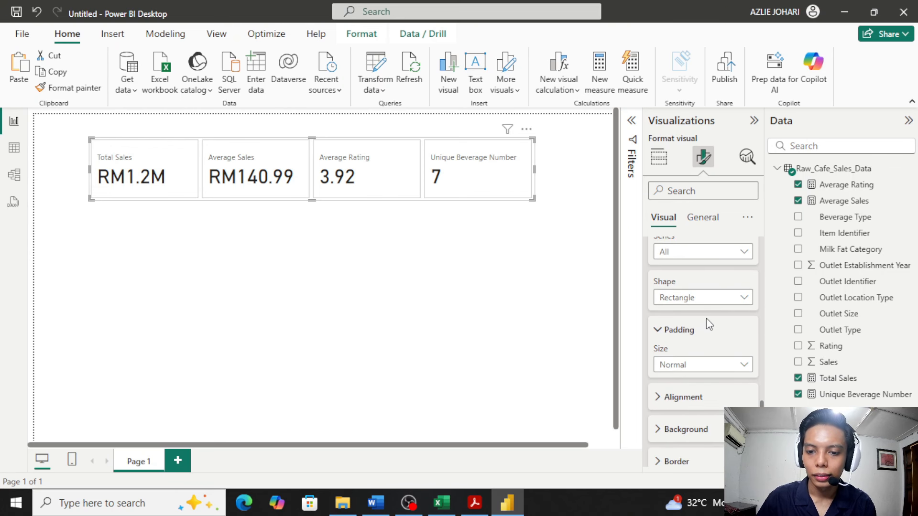
scroll(708, 320, down, 4)
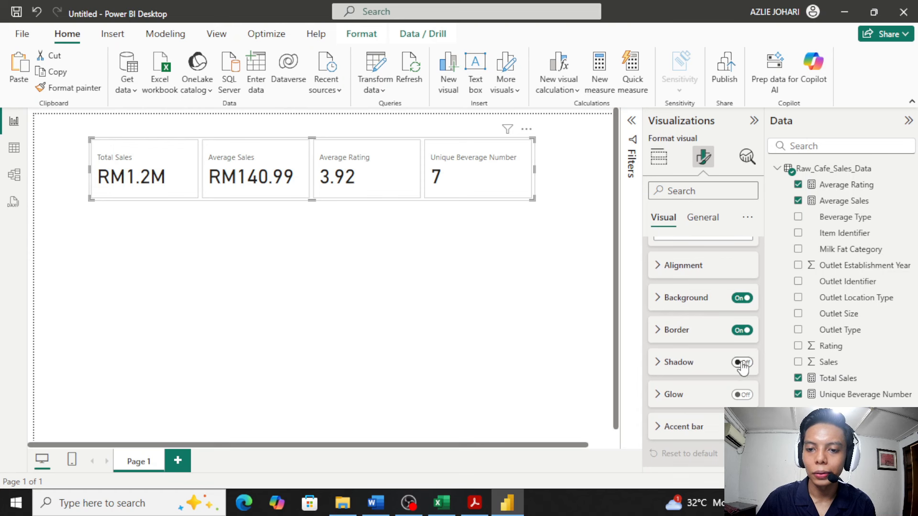
click(742, 364)
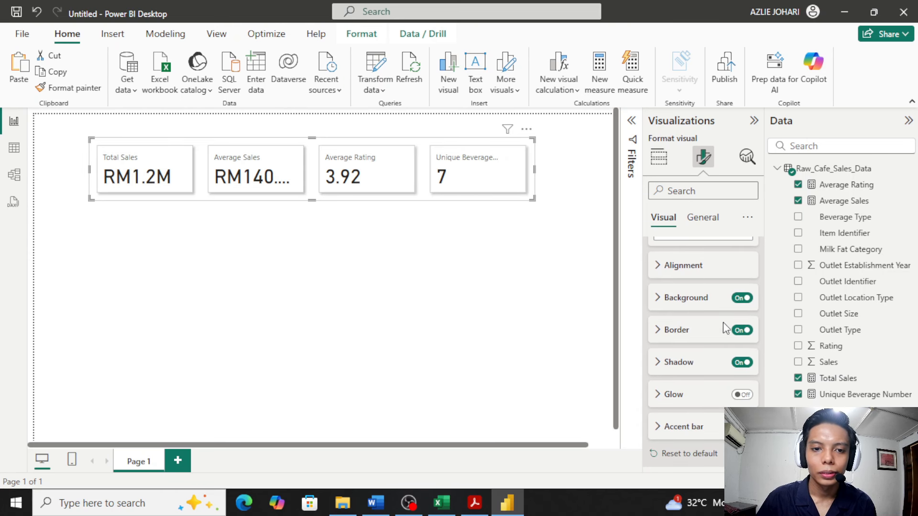
Step: Set the shape of all cards to Rounded Rectangle with 10 px rounded corners
scroll(722, 339, up, 4)
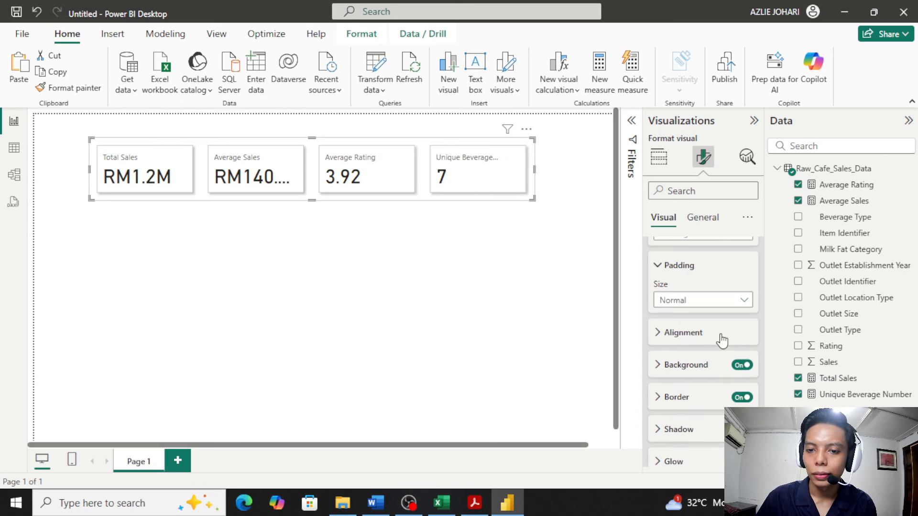
scroll(722, 340, up, 2)
click(727, 371)
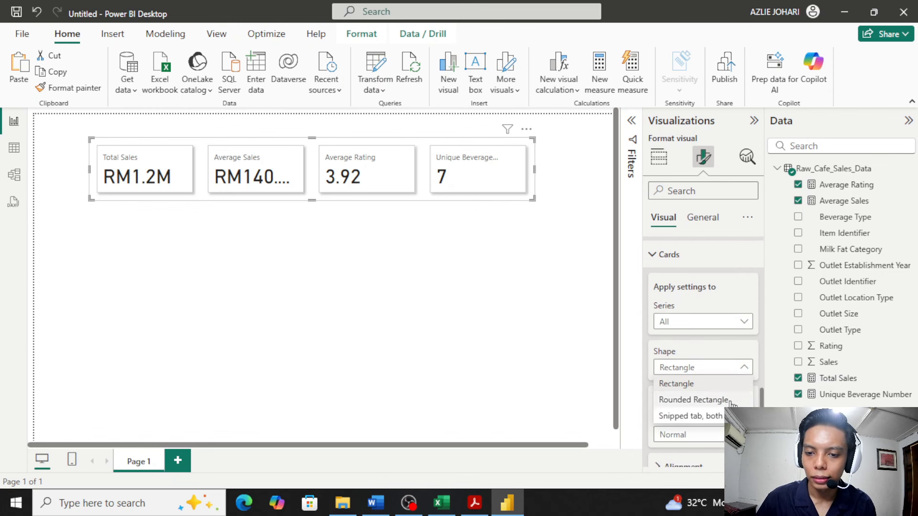
click(708, 400)
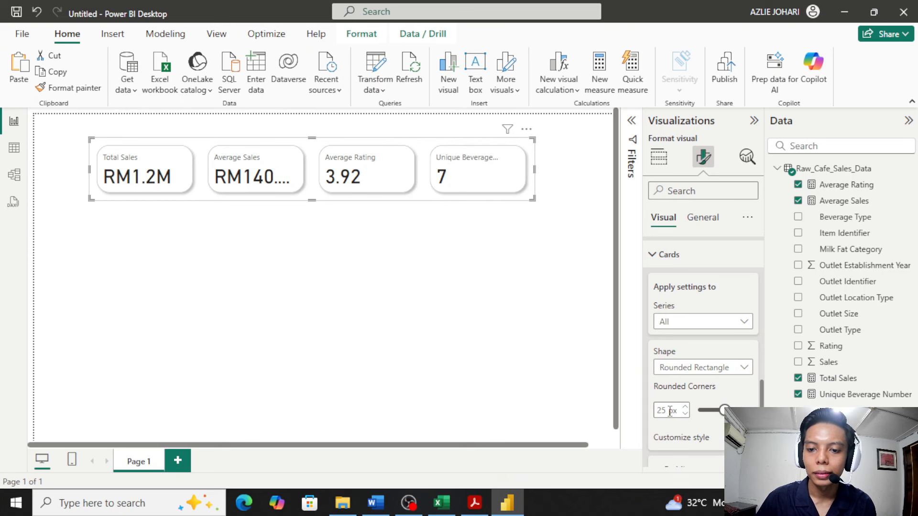
key(BackSpace)
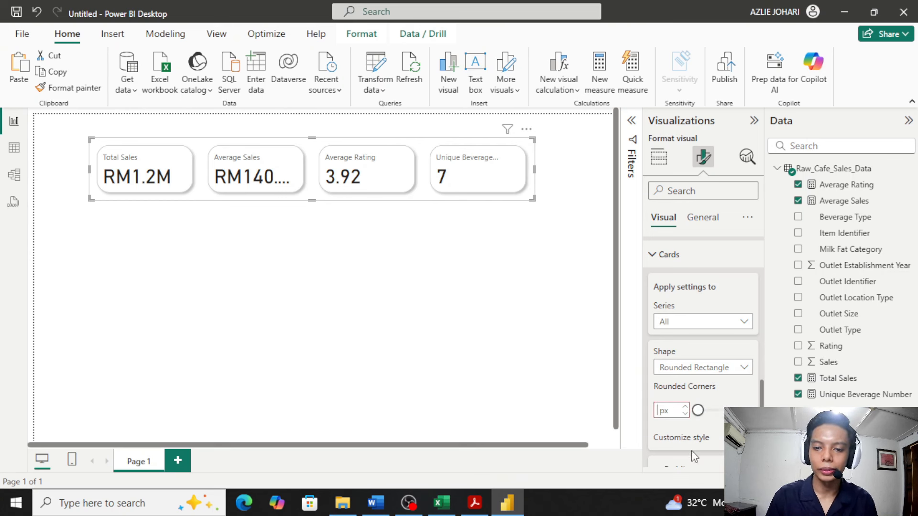
text(10)
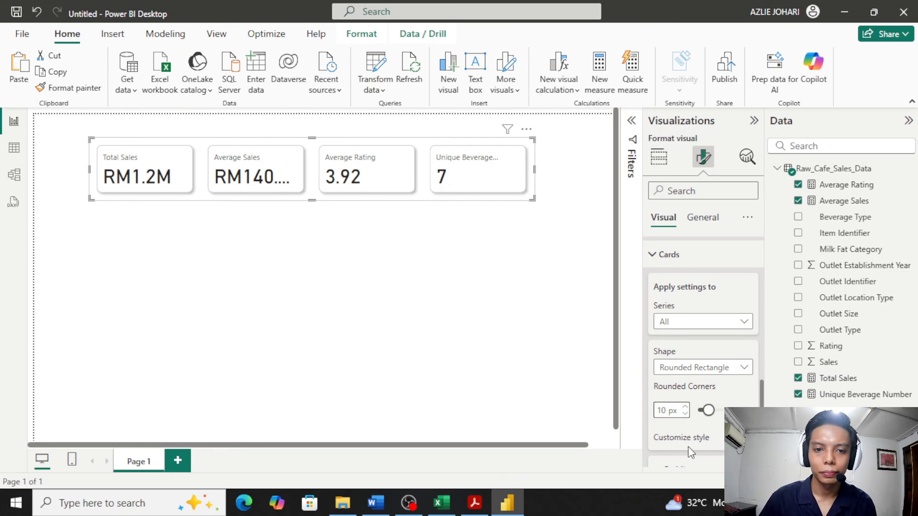
Step: Move the card visual slightly left and up on the page
click(452, 276)
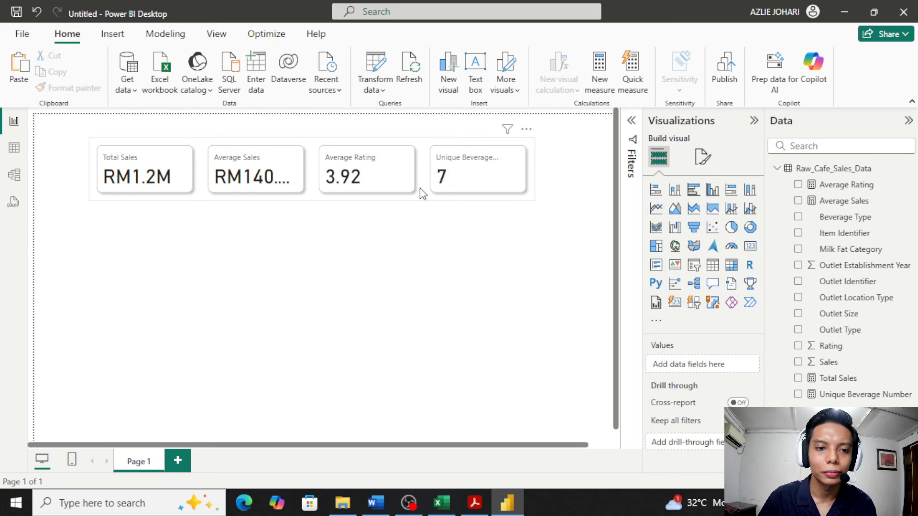
drag(420, 188, 402, 183)
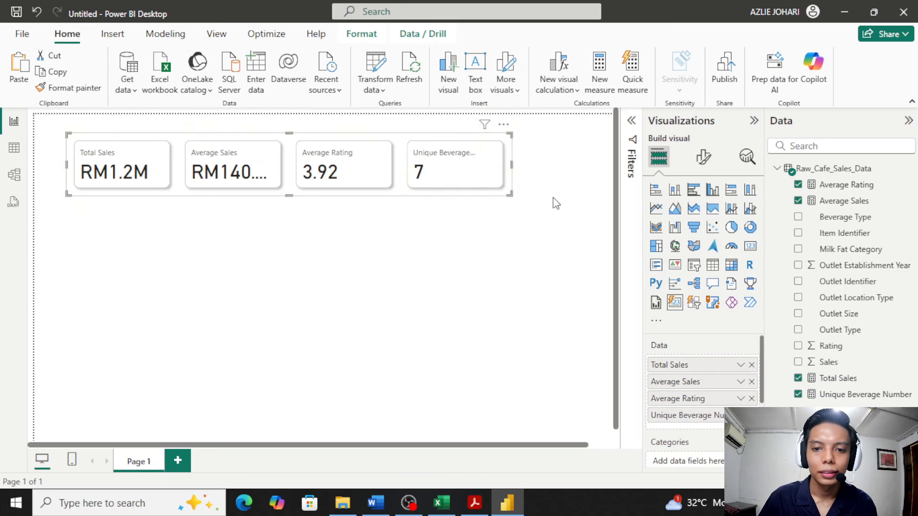
Step: Add sales.png from Participants_folder as the image for the Total Sales series of the card visual
click(705, 157)
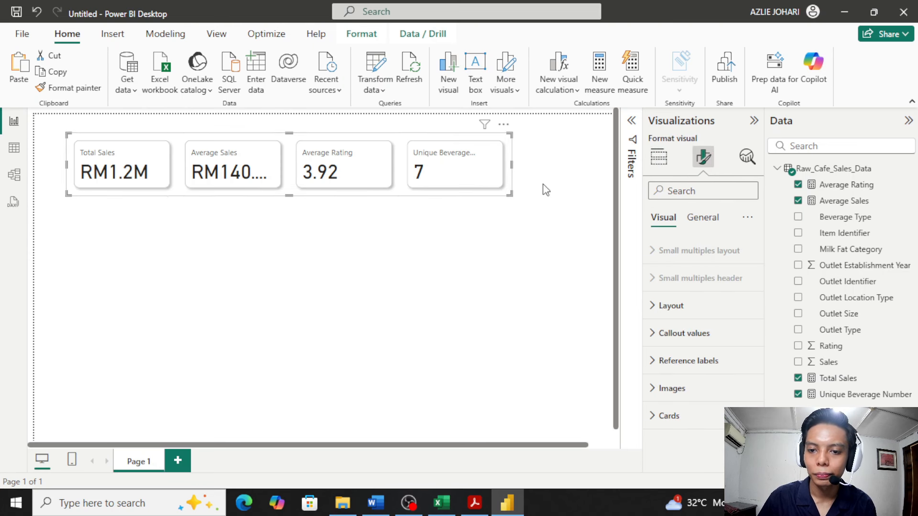
click(700, 398)
scroll(708, 373, down, 4)
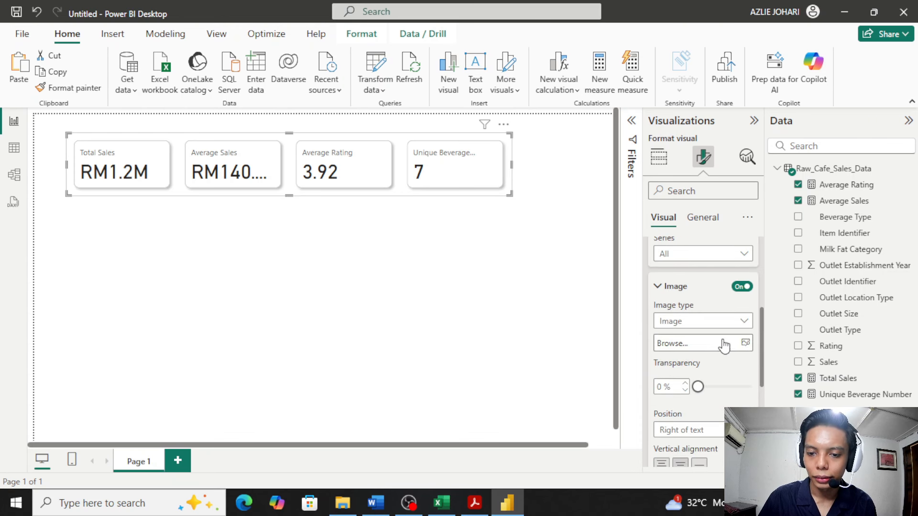
scroll(717, 335, up, 2)
click(711, 321)
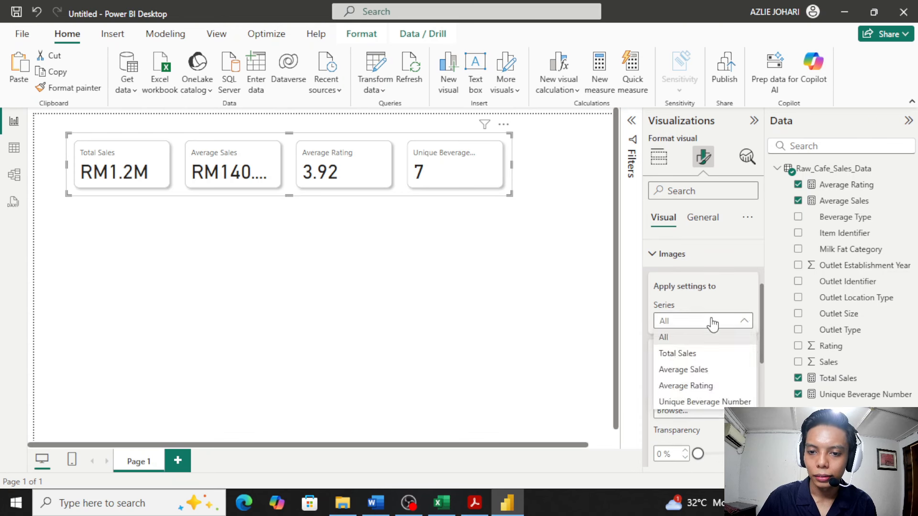
click(692, 359)
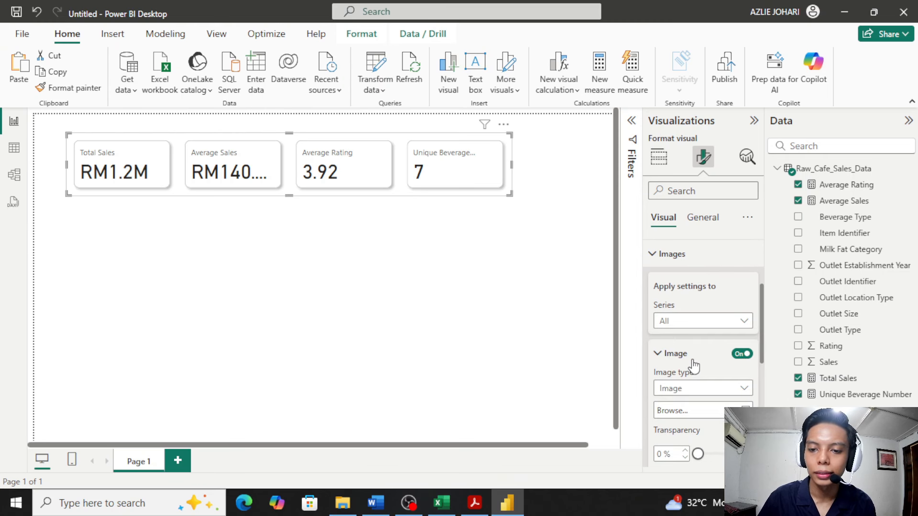
scroll(694, 364, down, 2)
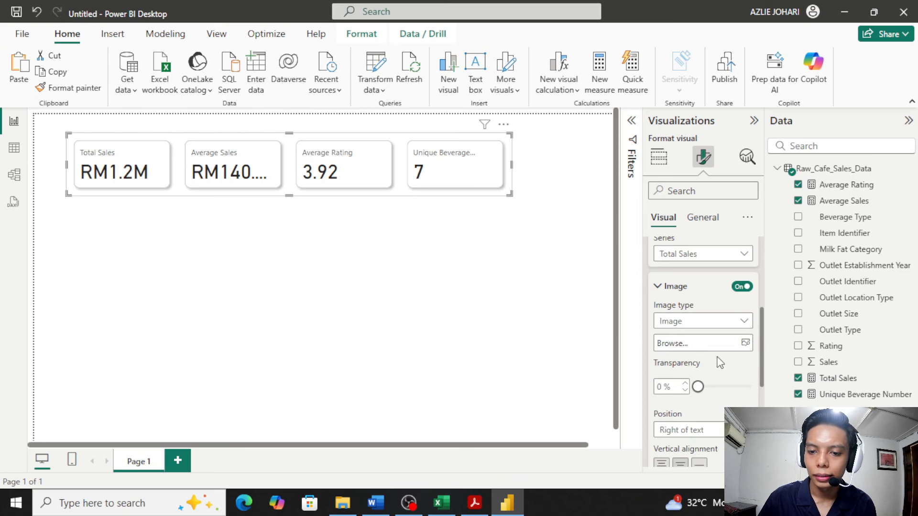
click(746, 344)
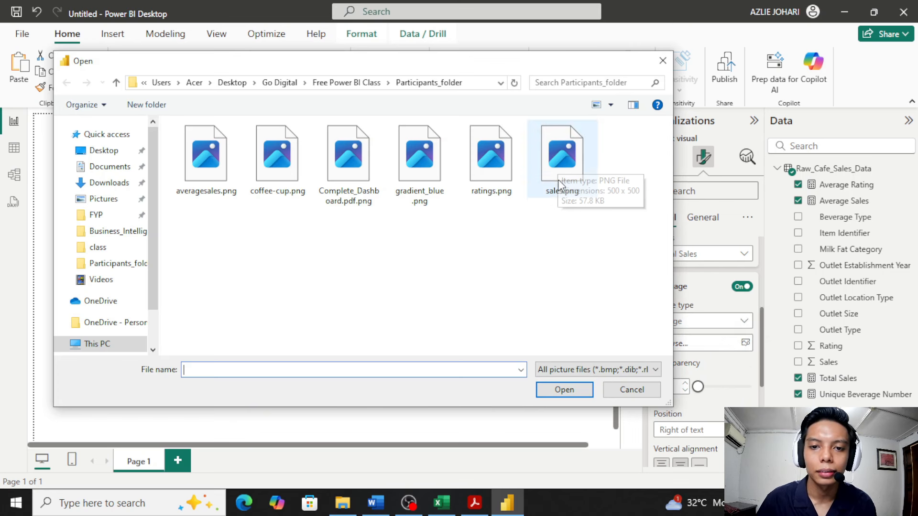
click(562, 166)
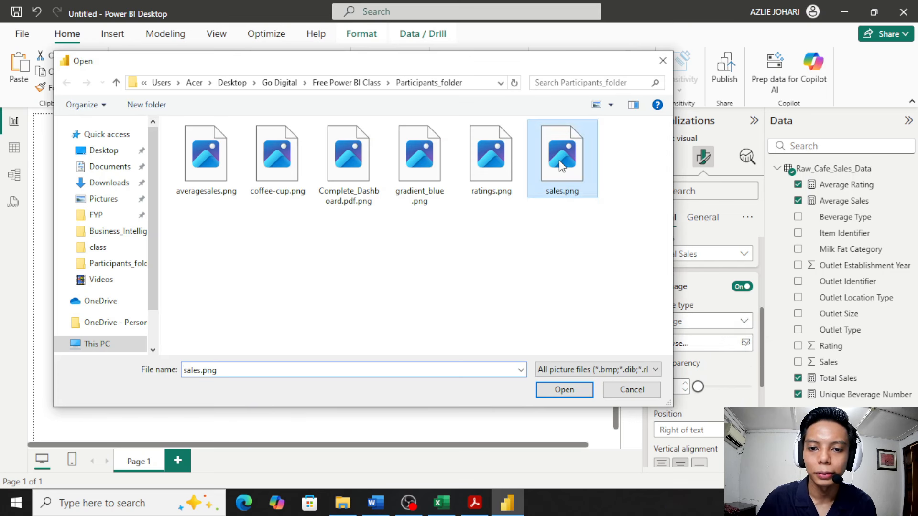
click(571, 392)
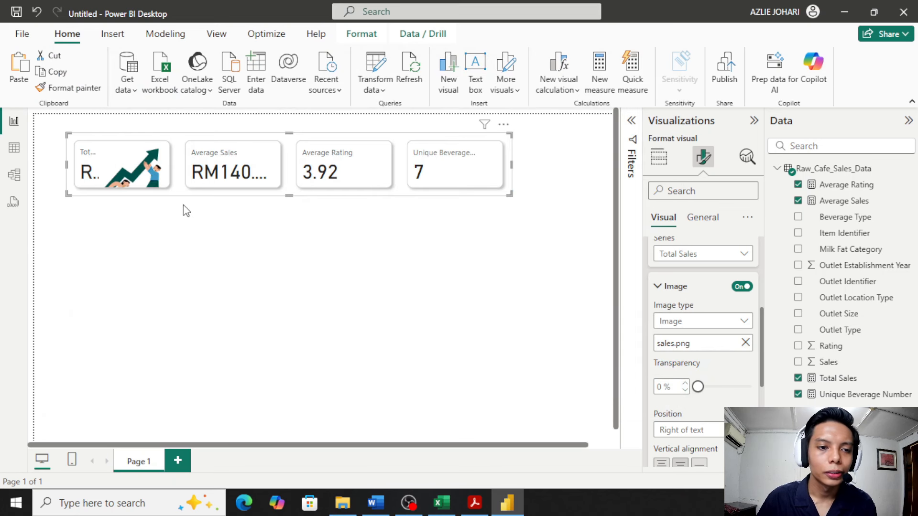
Step: Make the card visual slightly taller and try fixed sizes of 20, 45 and 30 px for the Total Sales image
click(293, 209)
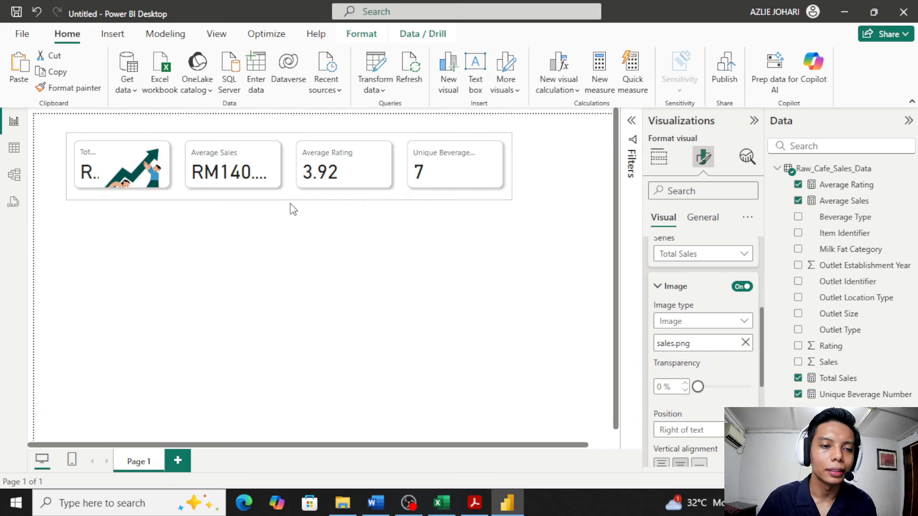
click(171, 179)
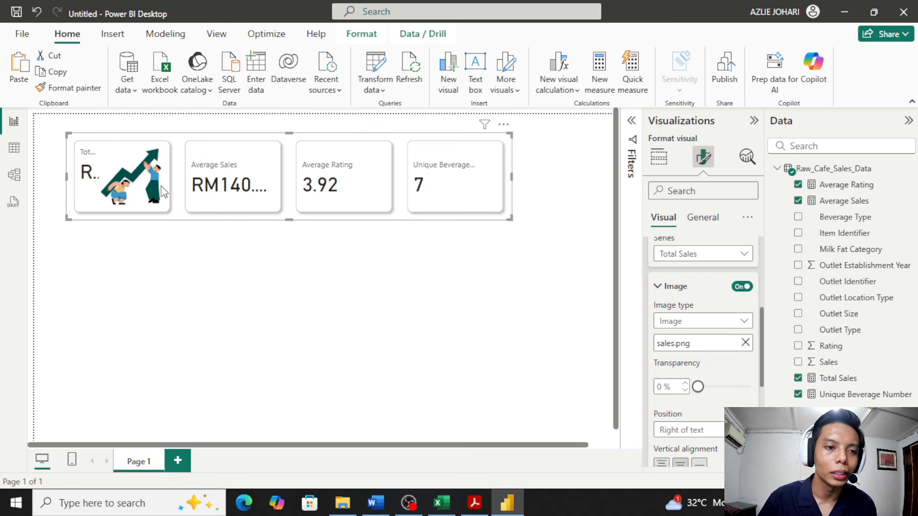
scroll(725, 375, down, 2)
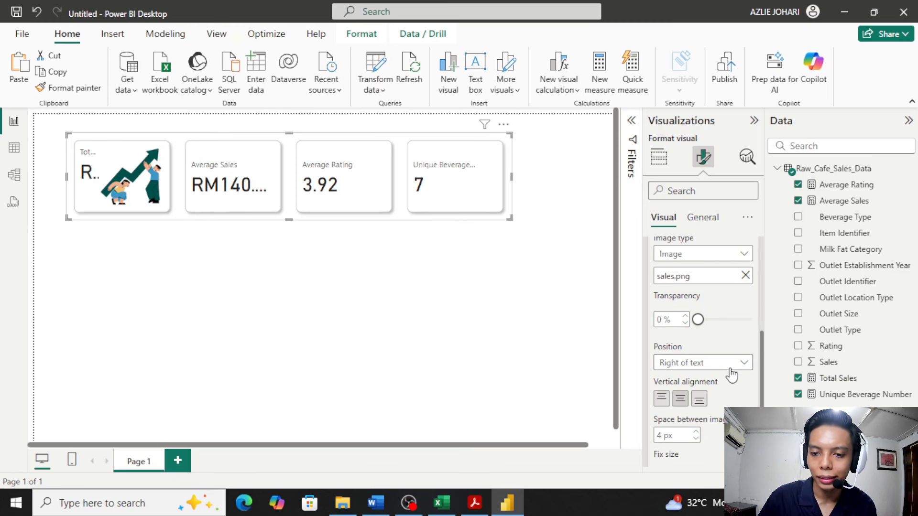
scroll(703, 378, down, 2)
scroll(703, 377, down, 2)
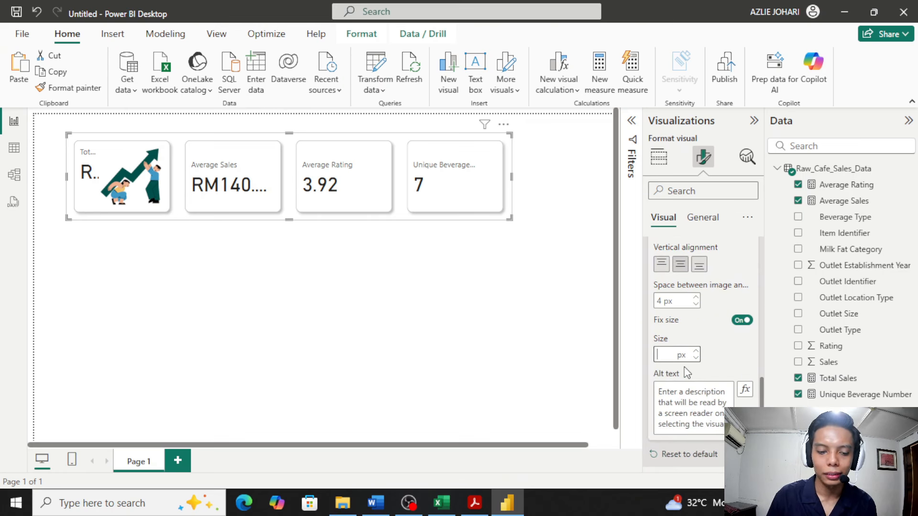
text(20)
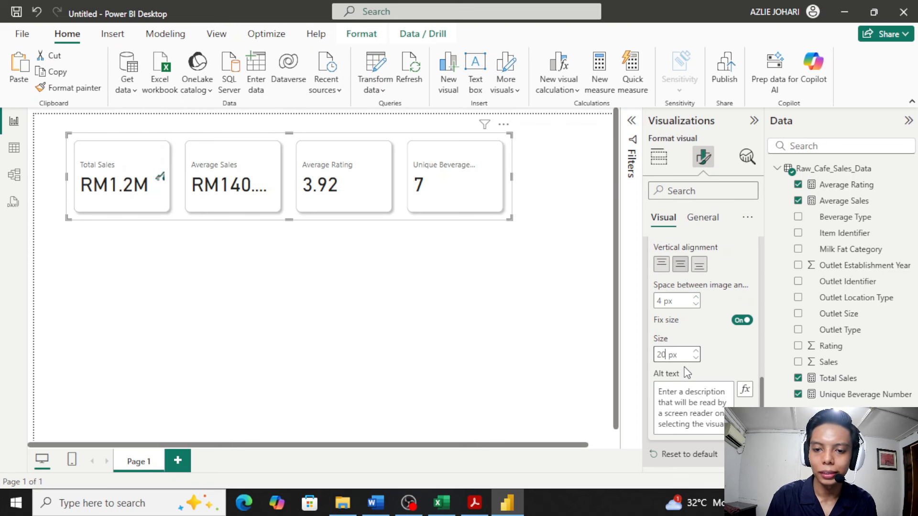
key(BackSpace)
key(BackSpace)
text(45)
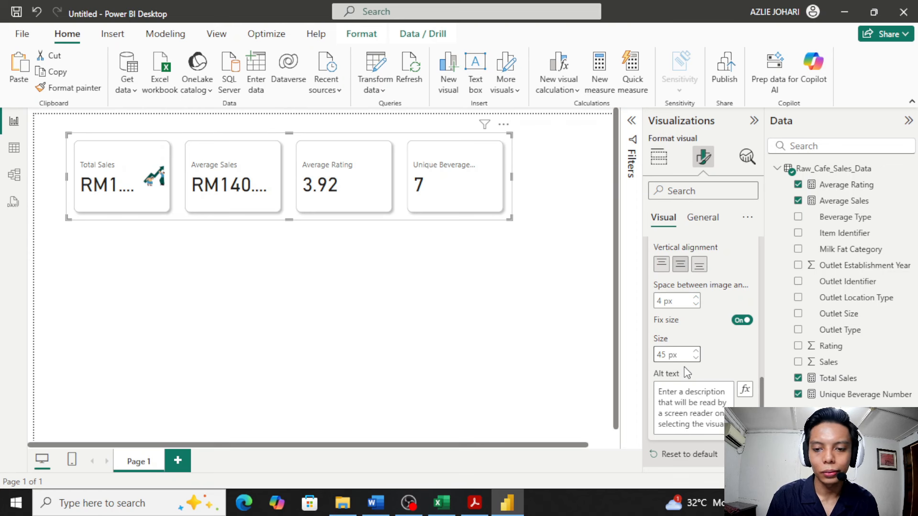
text(30)
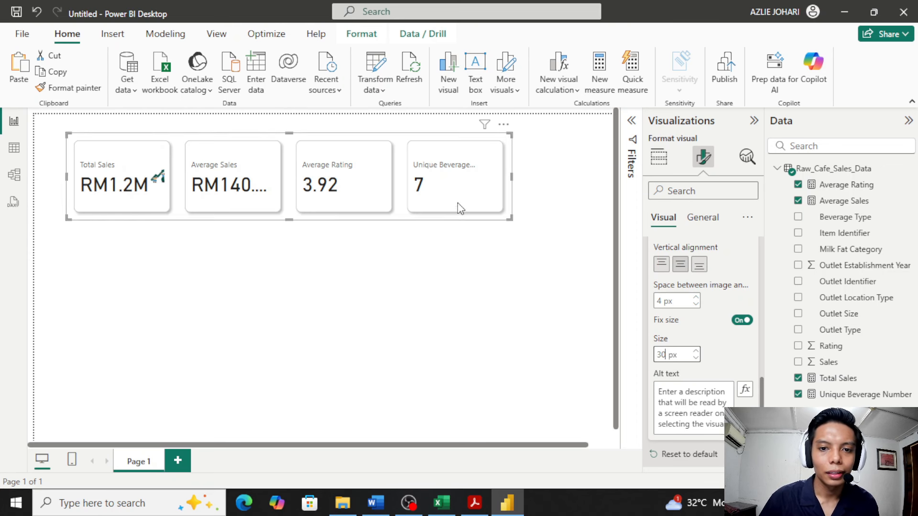
Step: Widen and slightly shorten the card visual, and set the Total Sales image's fixed size to 35 px
drag(512, 177, 568, 178)
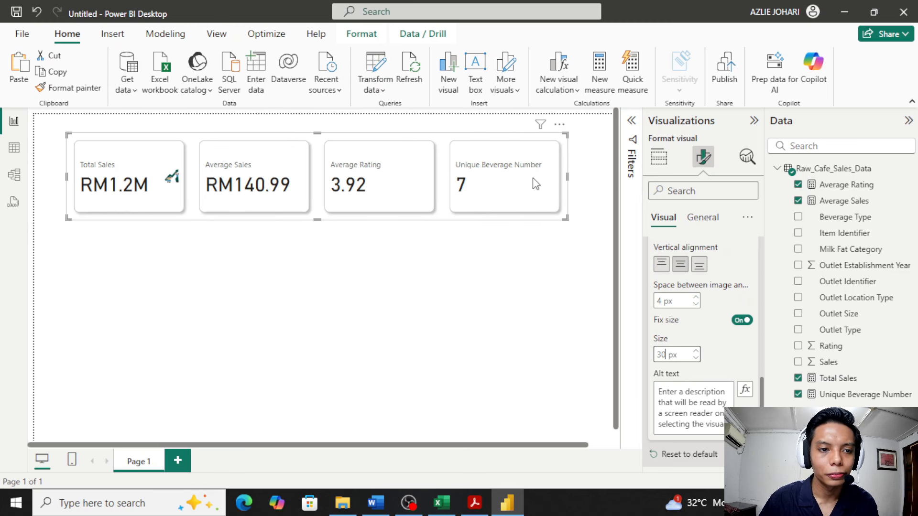
mouse_move(316, 222)
mouse_down()
mouse_move(323, 194)
mouse_move(322, 207)
mouse_up()
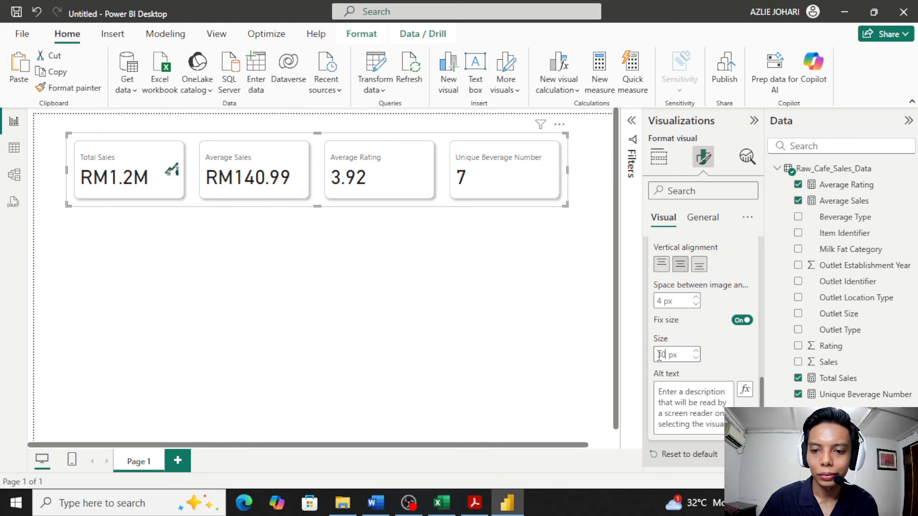
text(5)
key(Return)
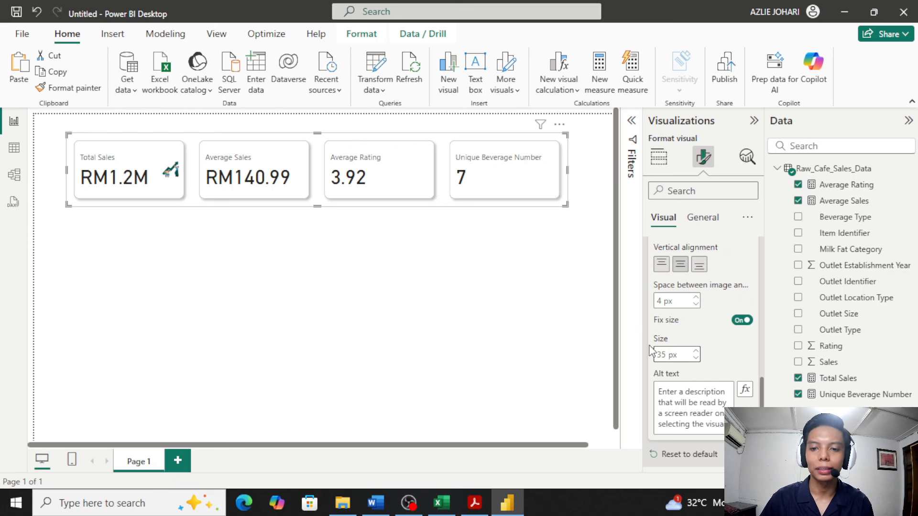
Step: Add averagesales.png from Participants_folder as the image for the Average Sales series
scroll(705, 325, down, 1)
scroll(704, 325, up, 5)
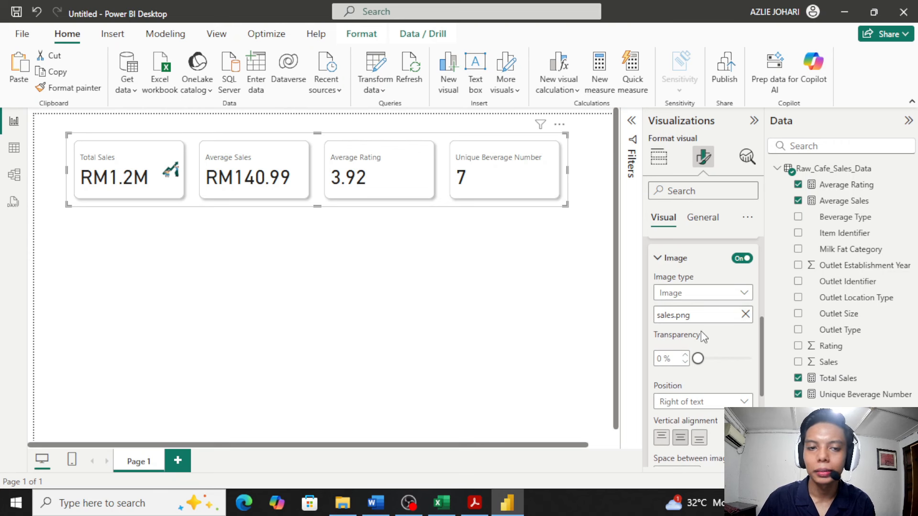
scroll(705, 335, up, 2)
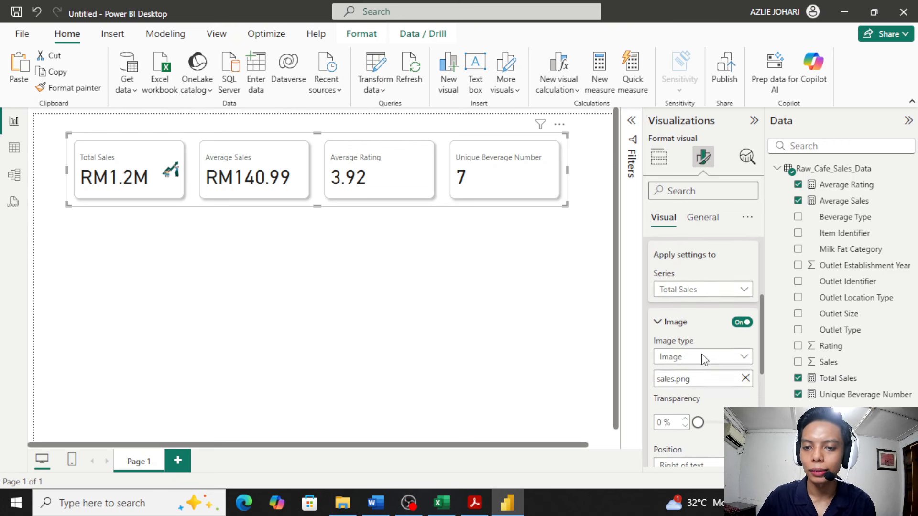
click(712, 294)
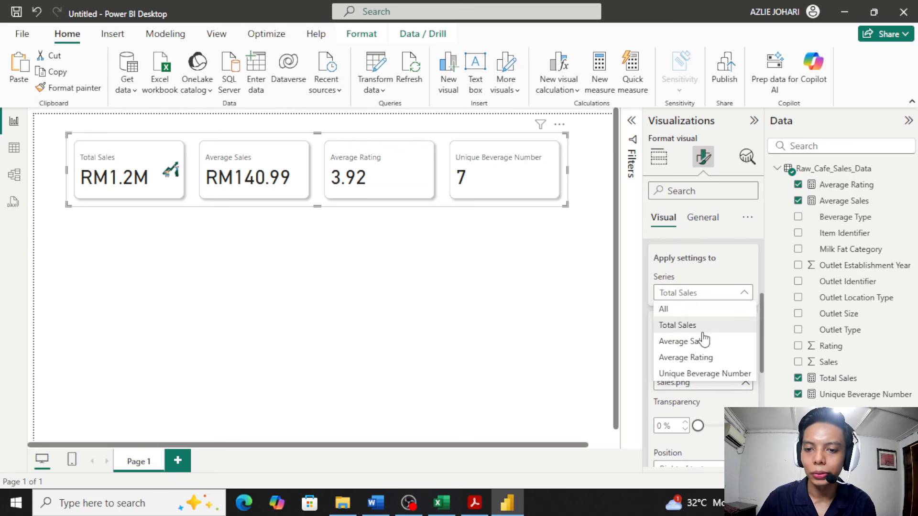
click(698, 341)
scroll(692, 306, down, 2)
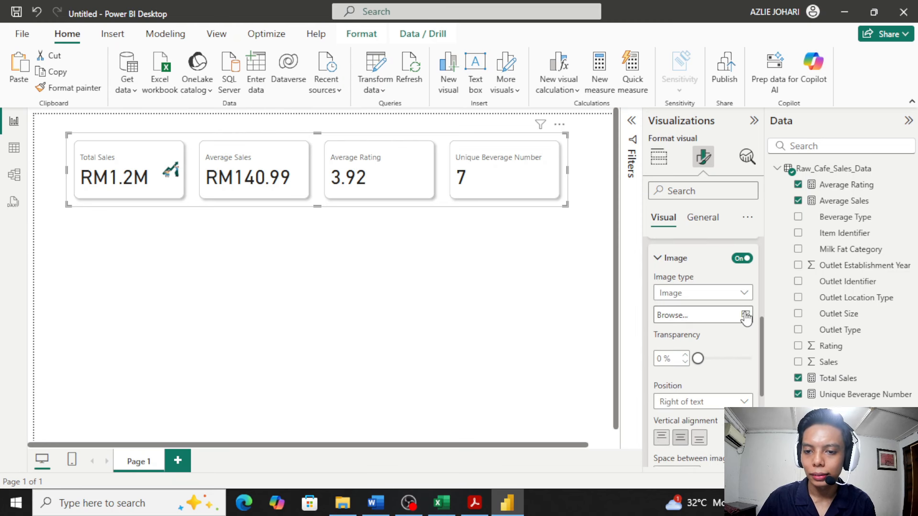
click(745, 315)
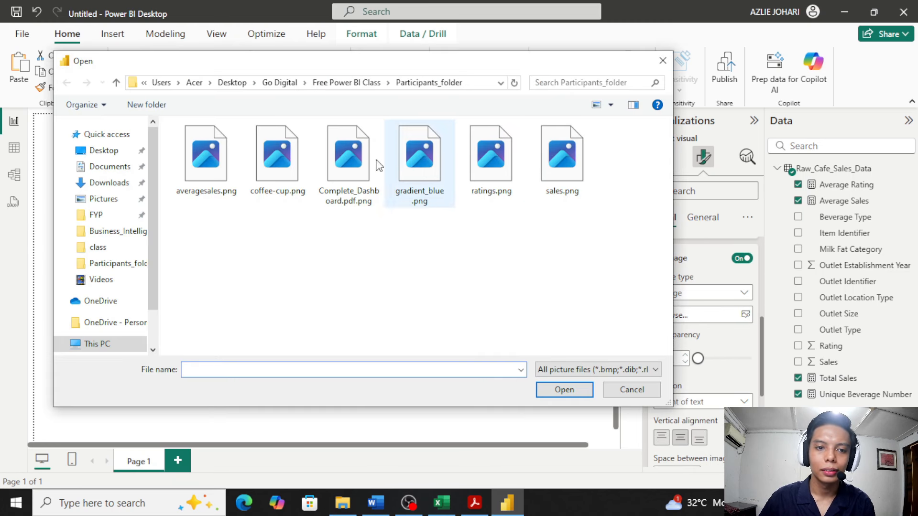
click(220, 162)
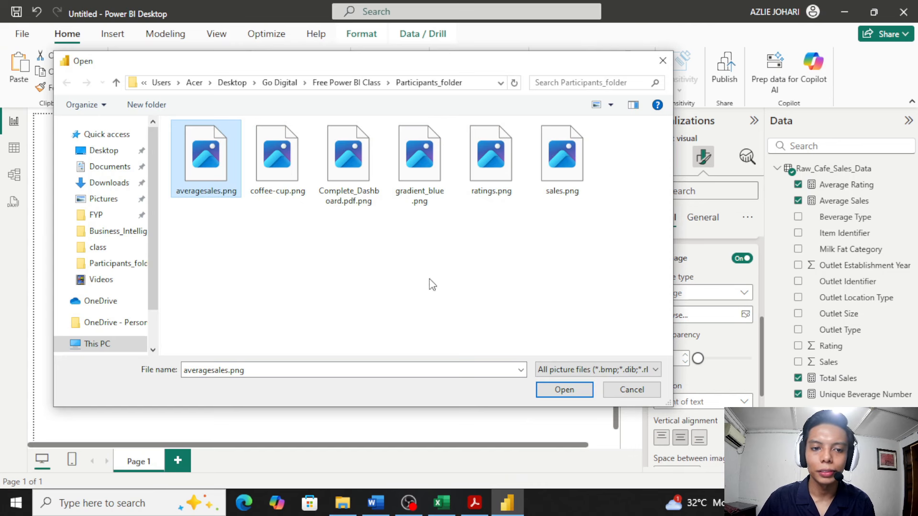
click(562, 388)
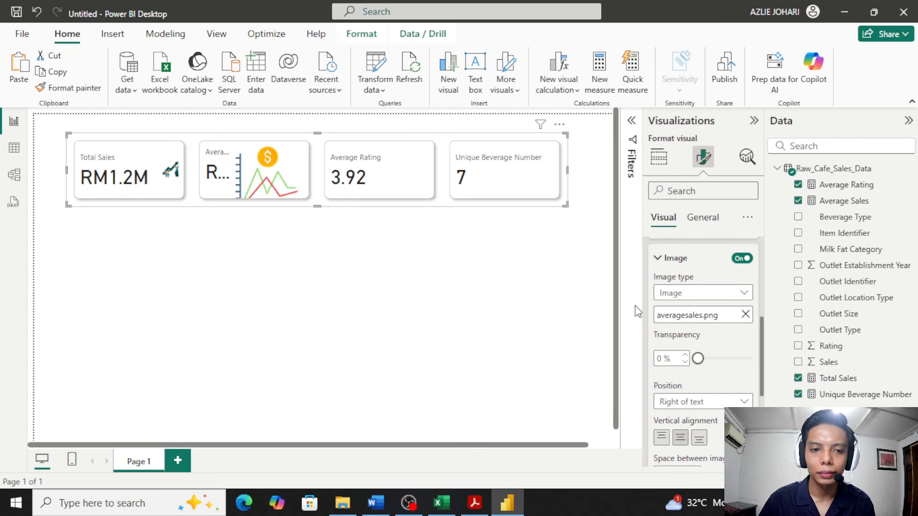
Step: Set the Average Sales image's fixed size to 35 px
scroll(711, 325, down, 5)
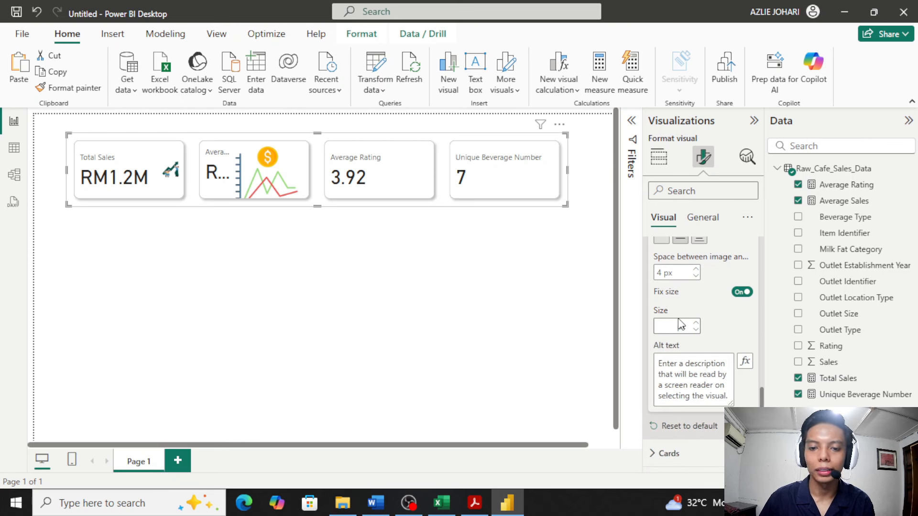
key(Return)
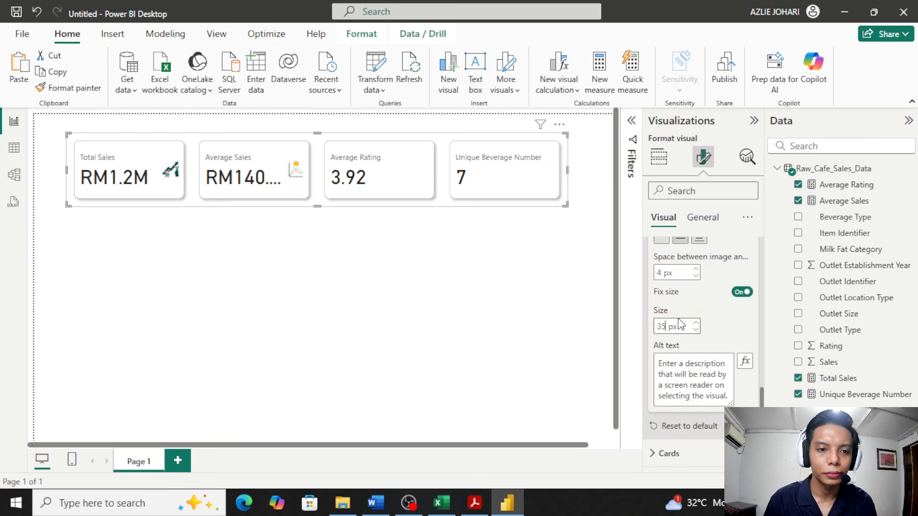
click(681, 325)
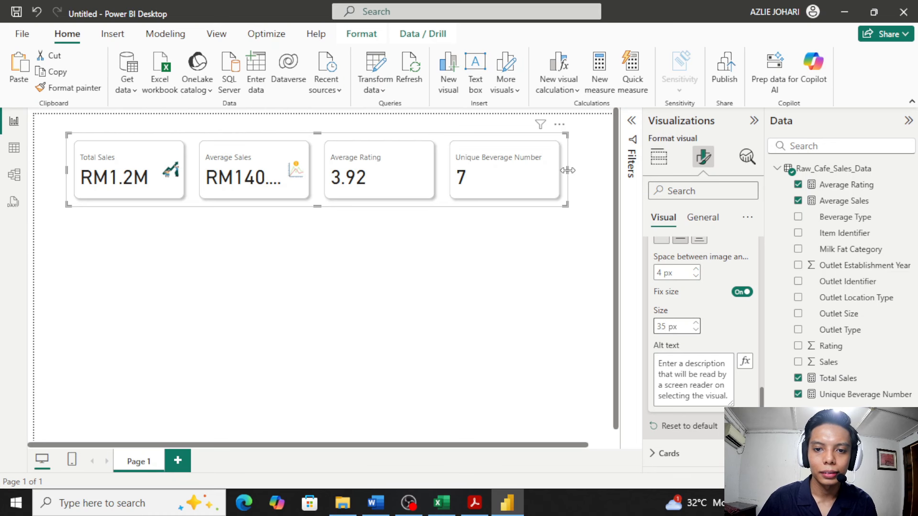
Step: Widen the card visual almost to the page's right edge and move it slightly left
drag(567, 170, 599, 172)
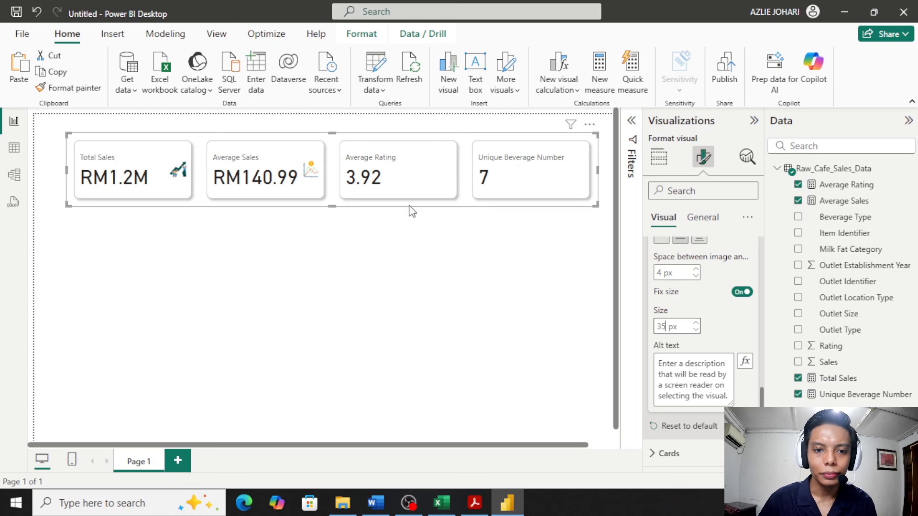
drag(410, 207, 394, 205)
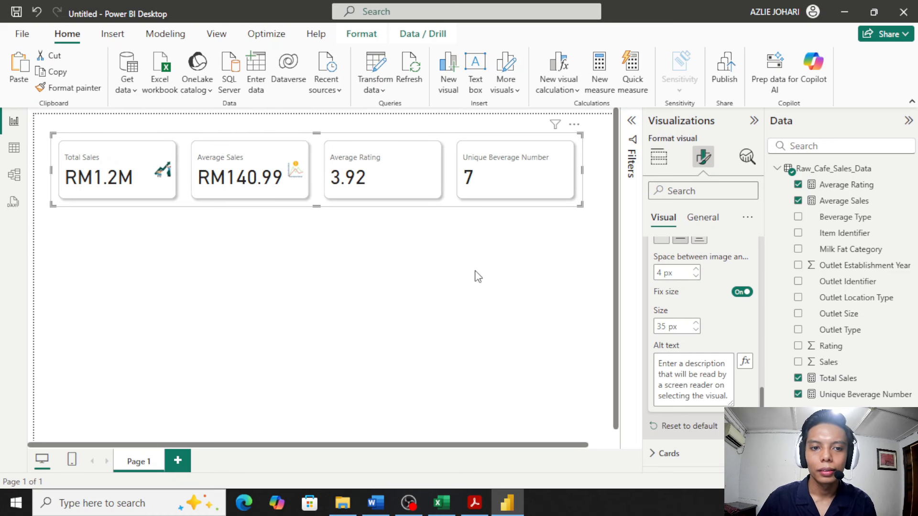
Step: Add ratings.png from Participants_folder as the image for the Average Rating series
scroll(693, 304, up, 1)
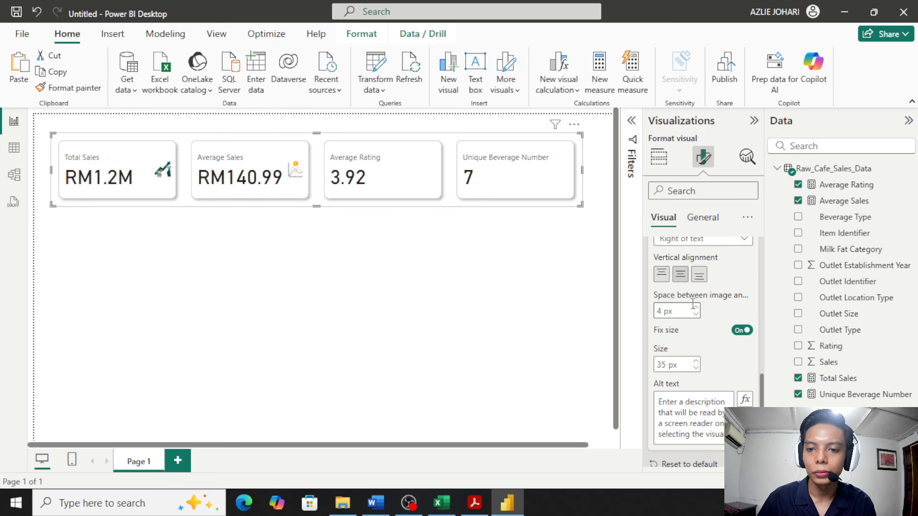
scroll(693, 304, up, 3)
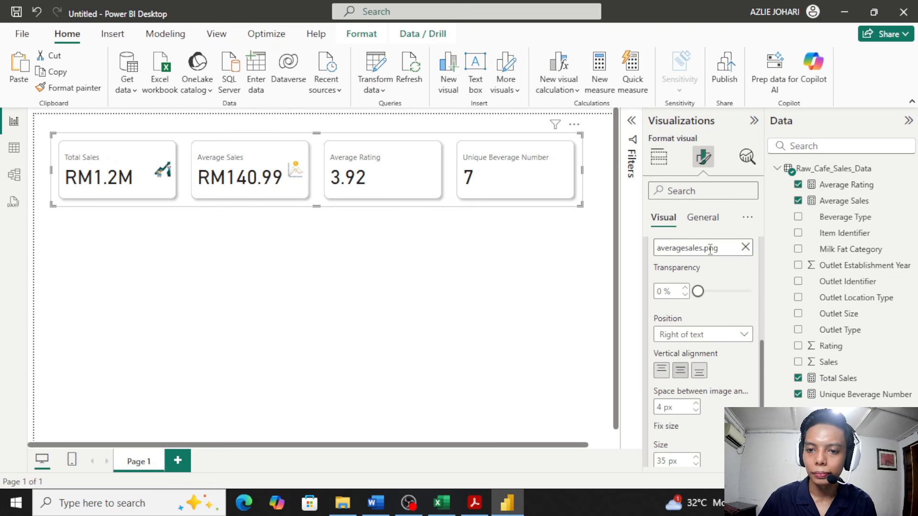
scroll(710, 250, up, 4)
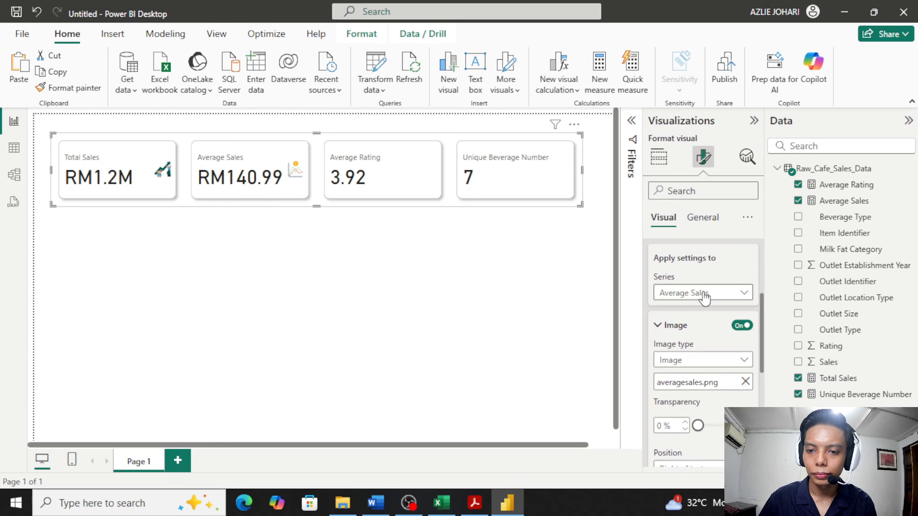
click(704, 297)
click(703, 357)
scroll(692, 302, down, 1)
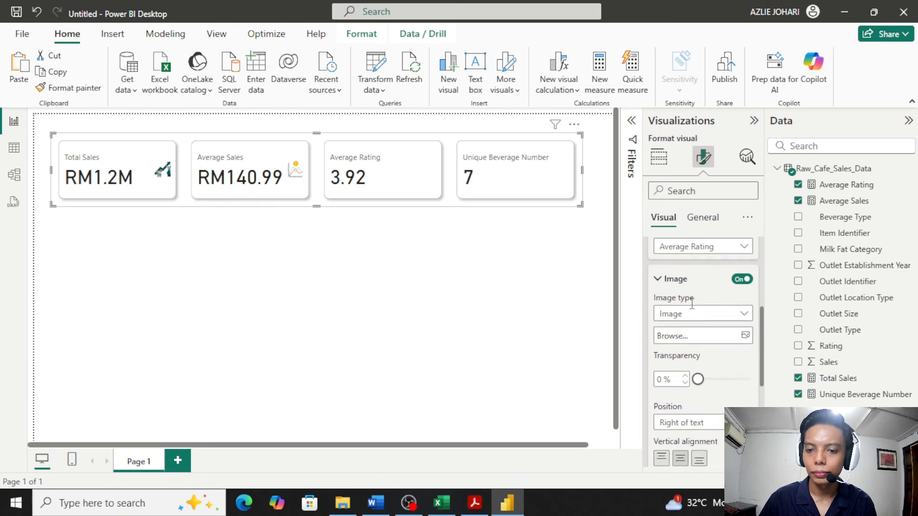
scroll(692, 304, down, 1)
click(745, 316)
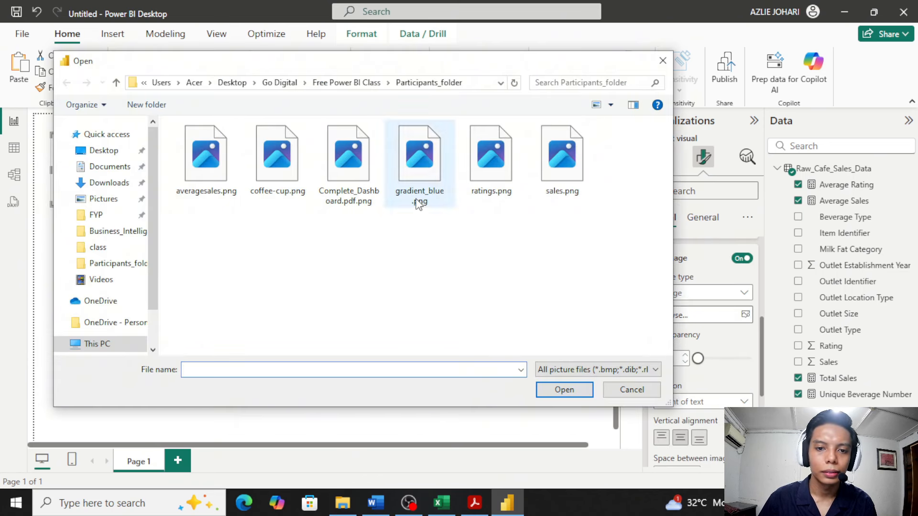
click(491, 163)
click(567, 390)
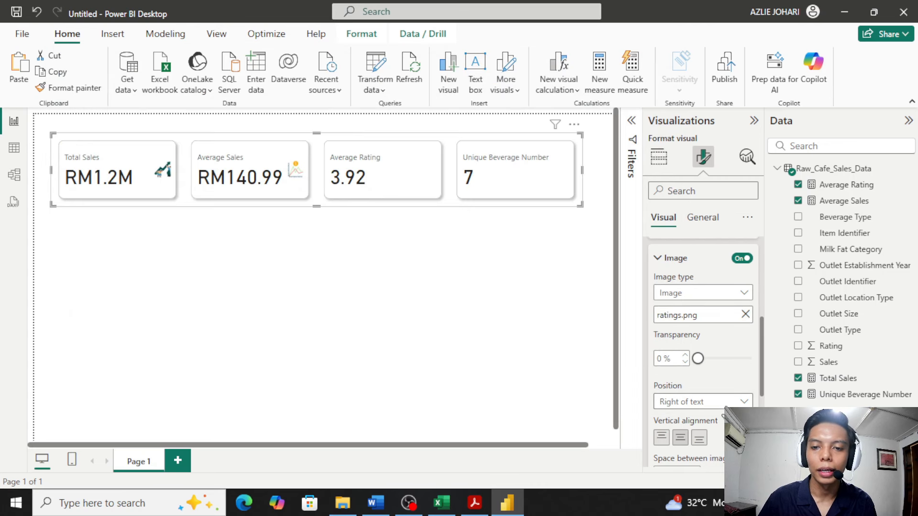
Step: Set the Average Rating image's fixed size to 35 px
scroll(701, 337, down, 6)
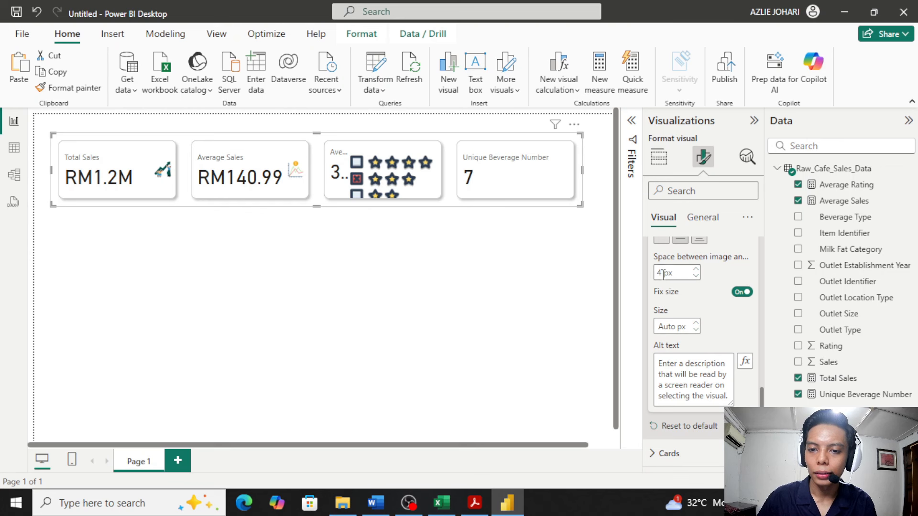
click(662, 273)
click(667, 325)
text(3)
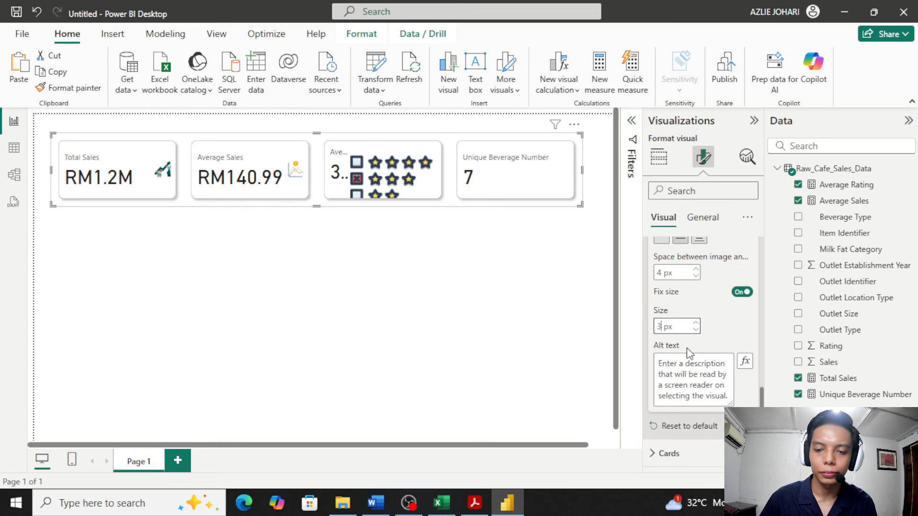
text(5)
click(526, 200)
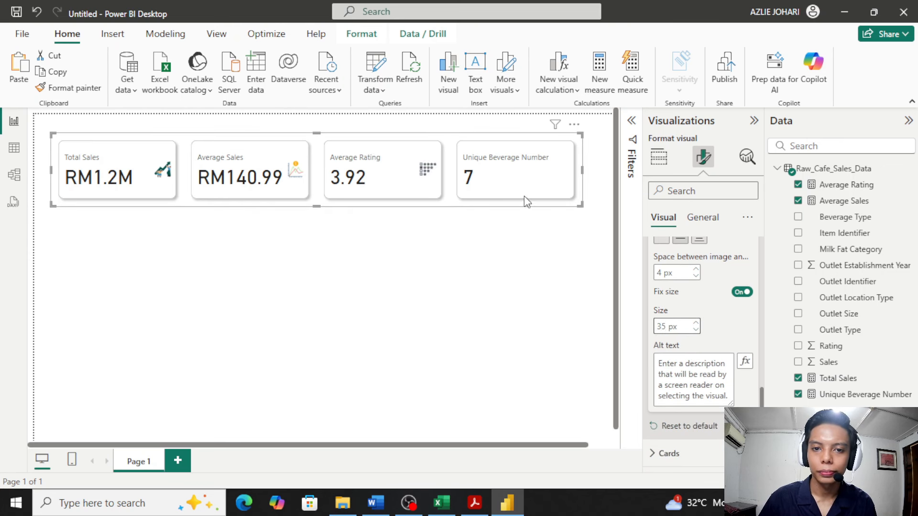
Step: Add coffee-cup.png from Participants_folder as the image for the Unique Beverage Number series
scroll(732, 299, up, 3)
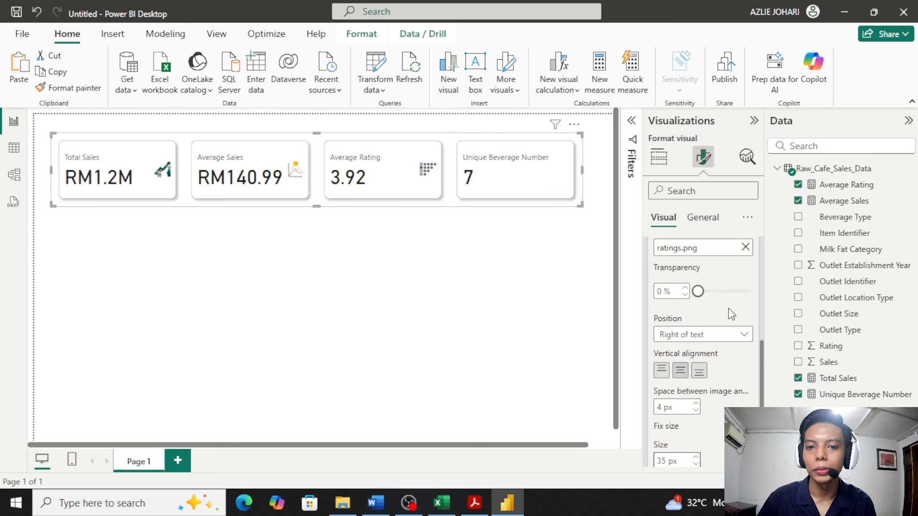
scroll(729, 316, up, 3)
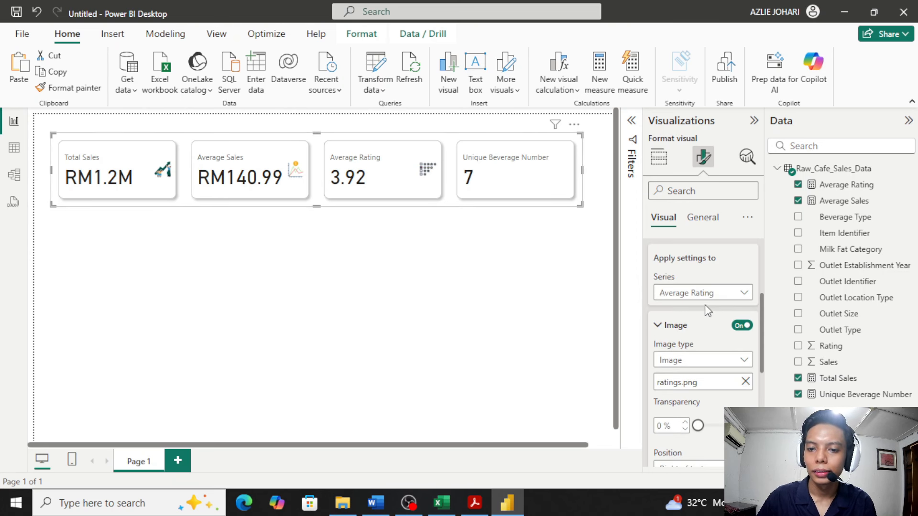
scroll(709, 316, up, 2)
click(707, 360)
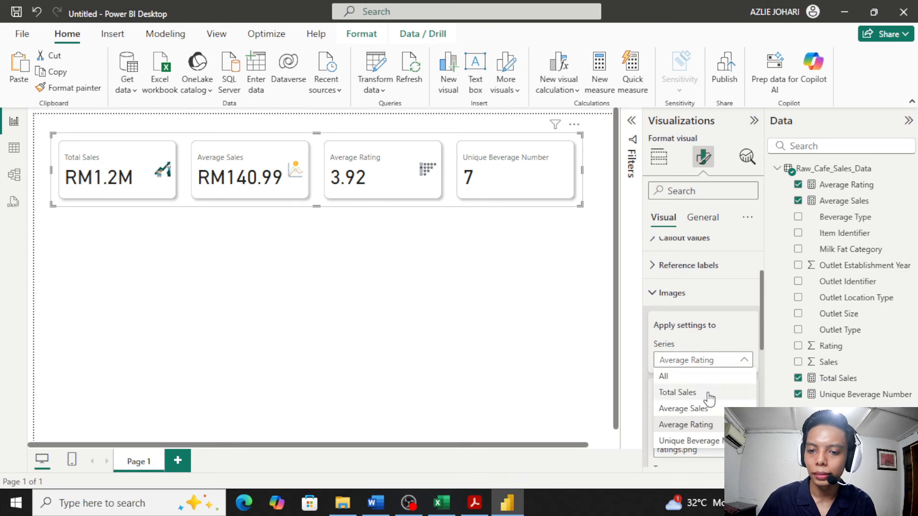
click(717, 441)
scroll(708, 374, down, 2)
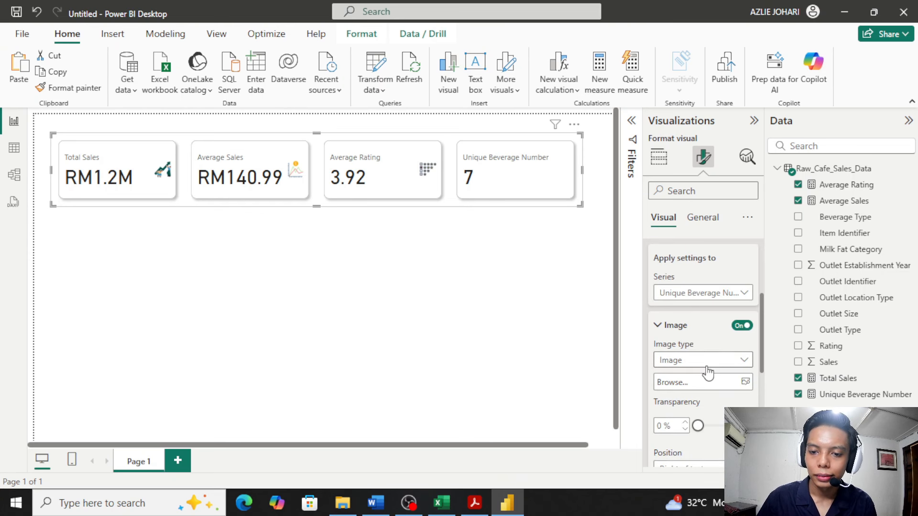
scroll(703, 335, down, 2)
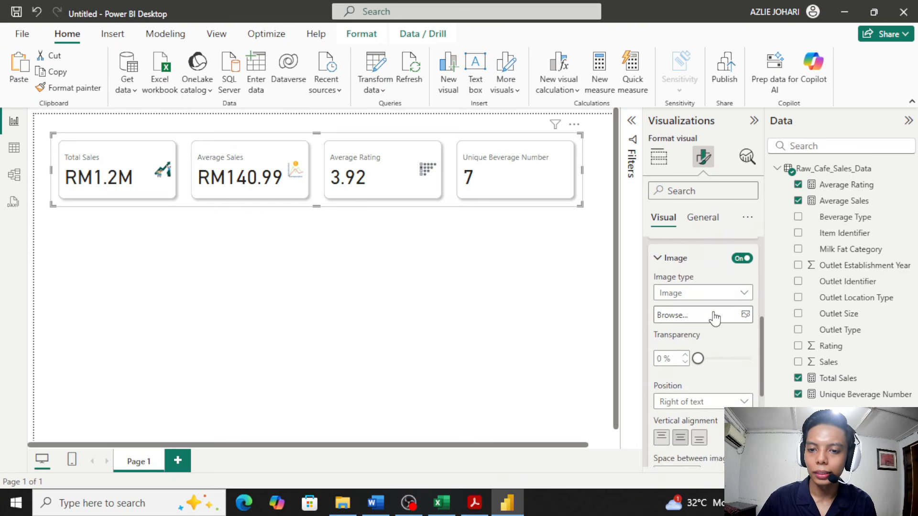
click(745, 314)
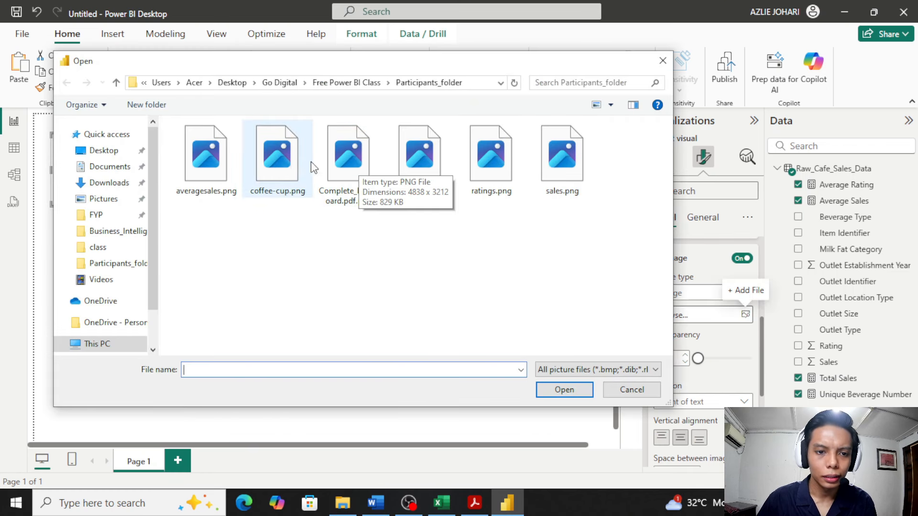
click(292, 168)
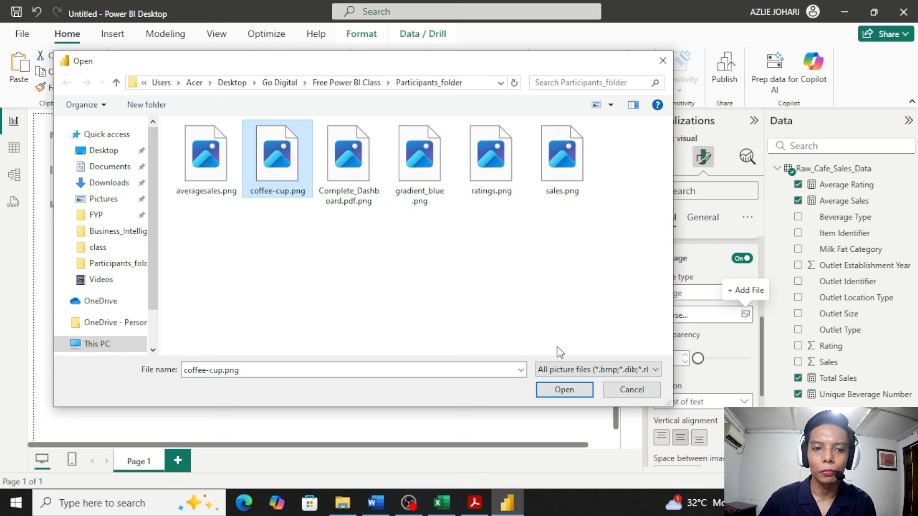
click(572, 387)
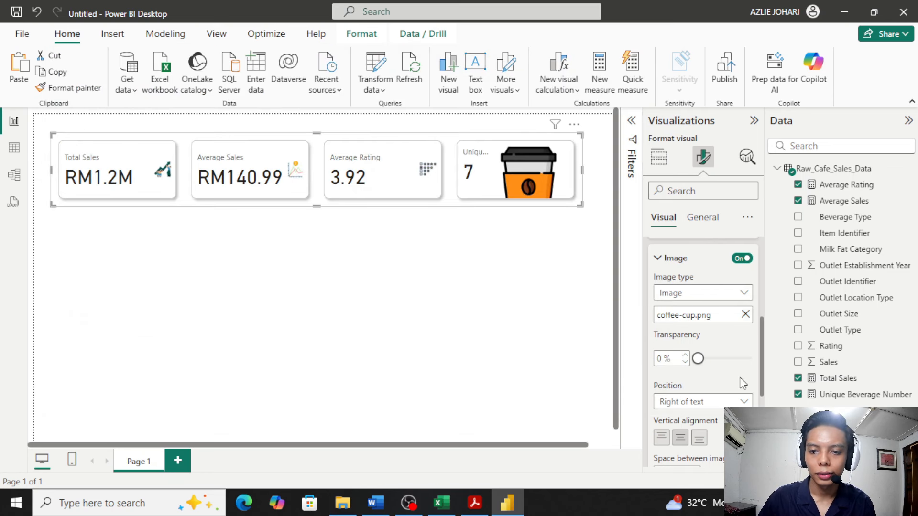
Step: Set the Unique Beverage Number image's fixed size to 35 px and trim the card visual's height very slightly
scroll(736, 380, down, 3)
scroll(730, 383, down, 3)
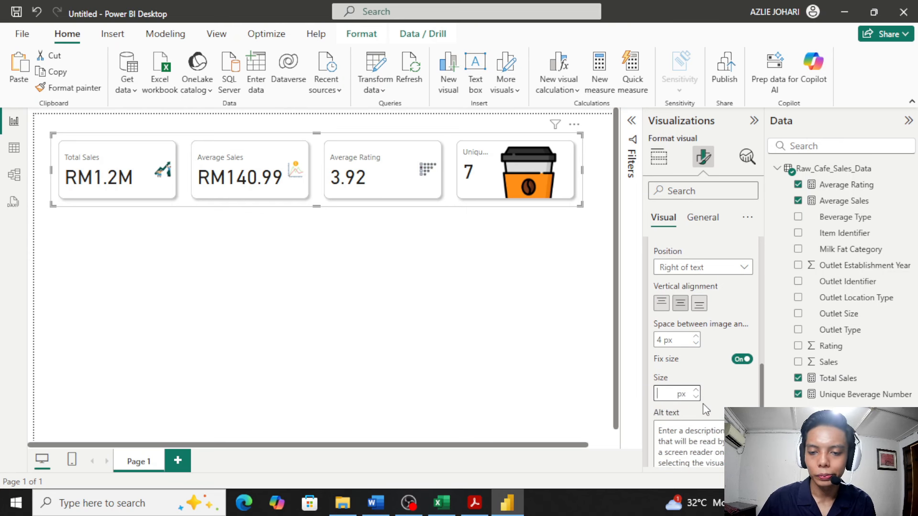
text(35)
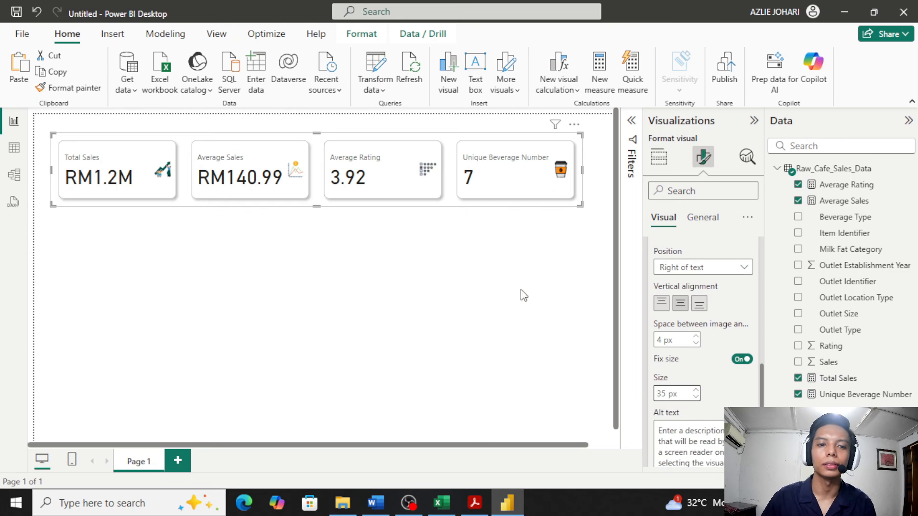
click(321, 207)
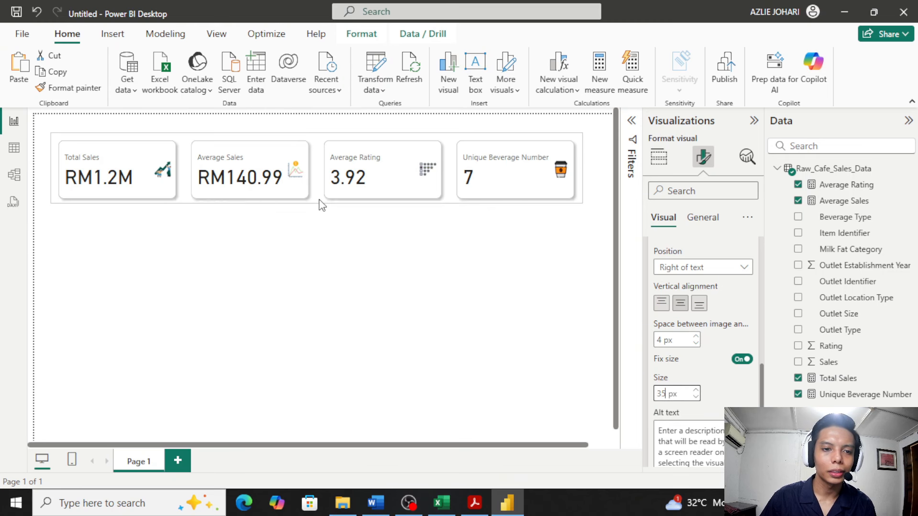
click(317, 204)
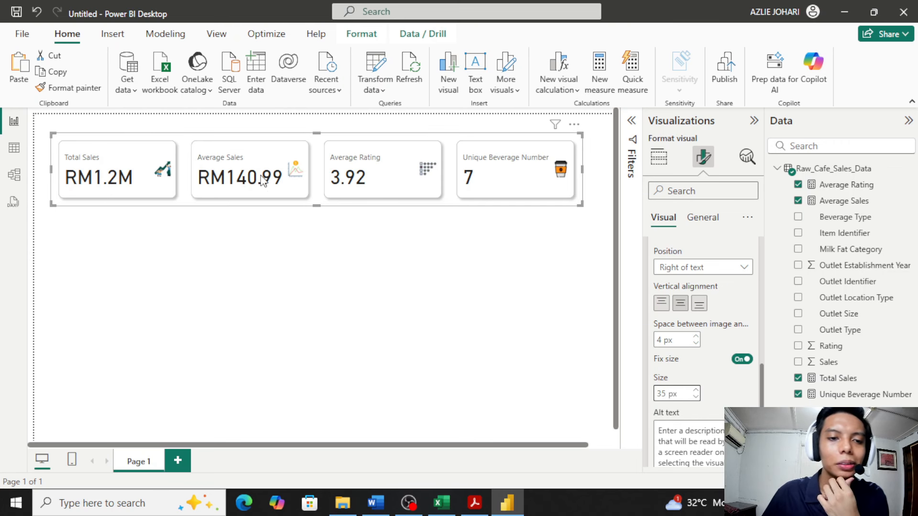
Step: Set the Average Sales data format to 1 decimal place and deselect the card visual
click(694, 218)
click(708, 332)
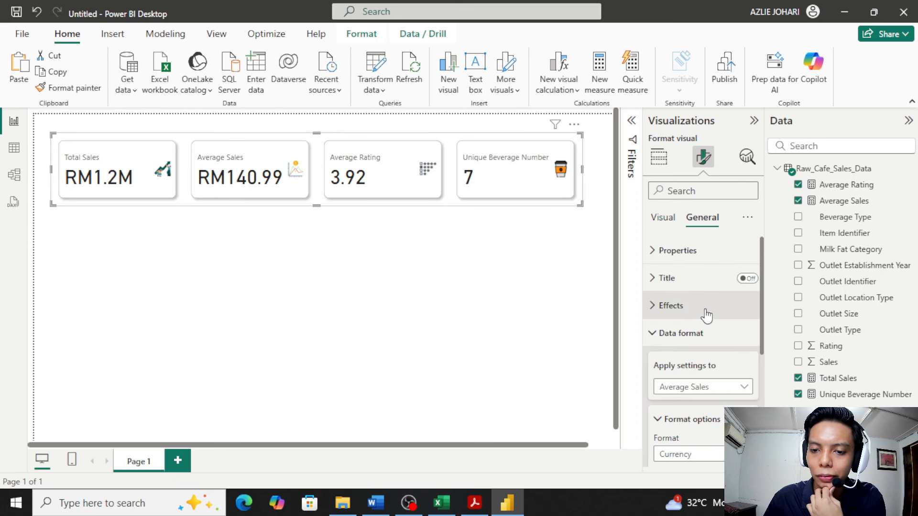
scroll(705, 322, down, 3)
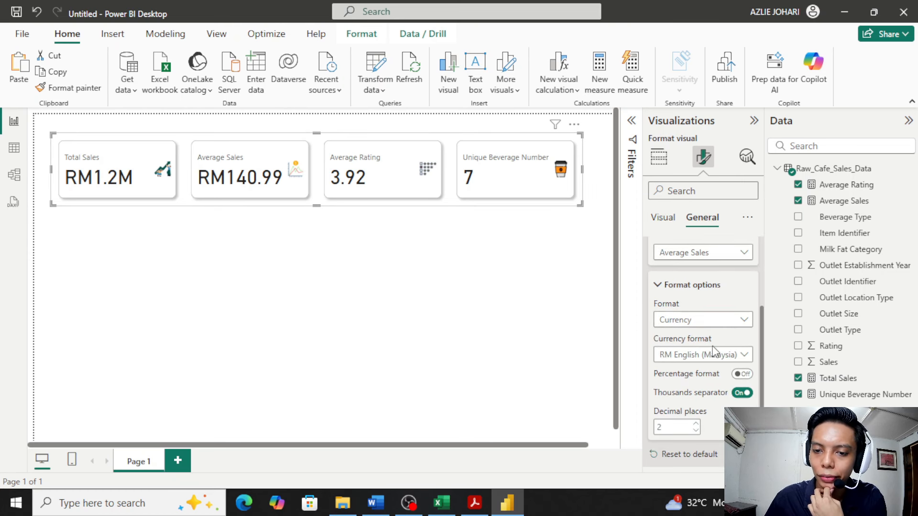
scroll(678, 376, down, 3)
click(681, 362)
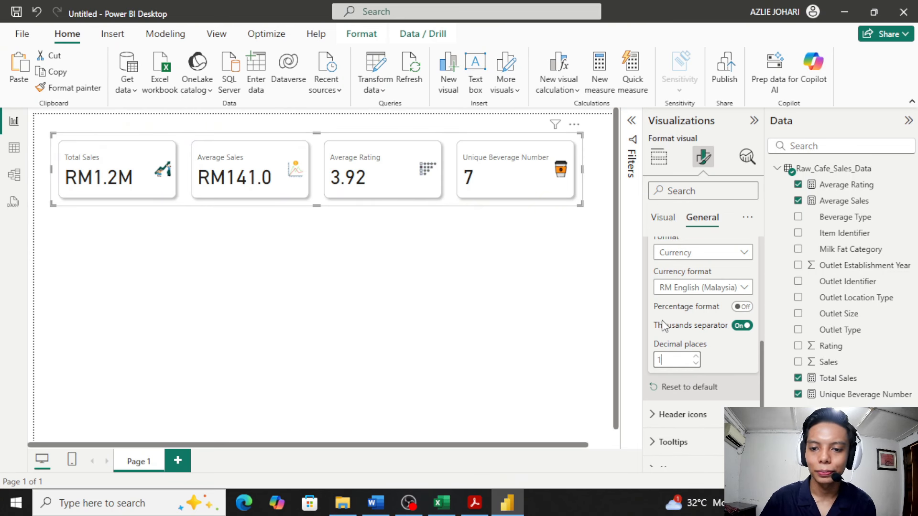
click(533, 290)
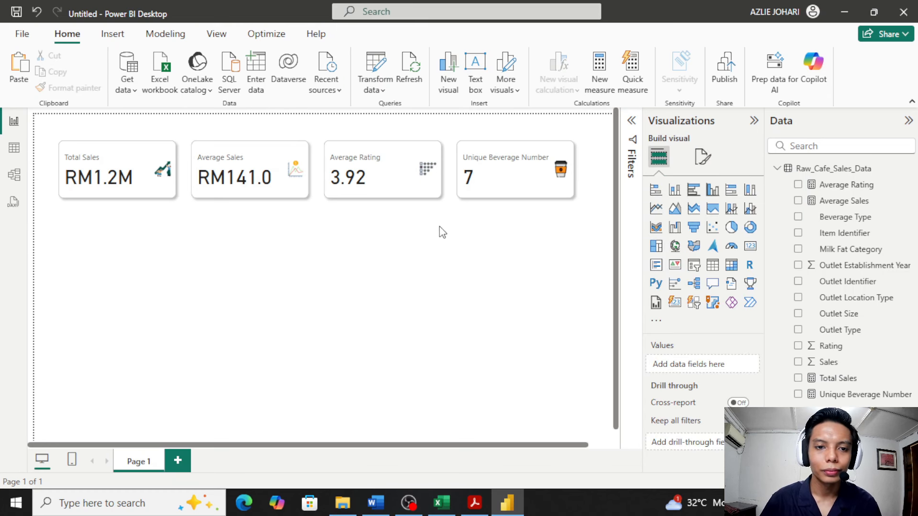
Step: Nudge the card visual slightly right and down, and set gradient_blue .png as the Total Sales card's background image
click(409, 192)
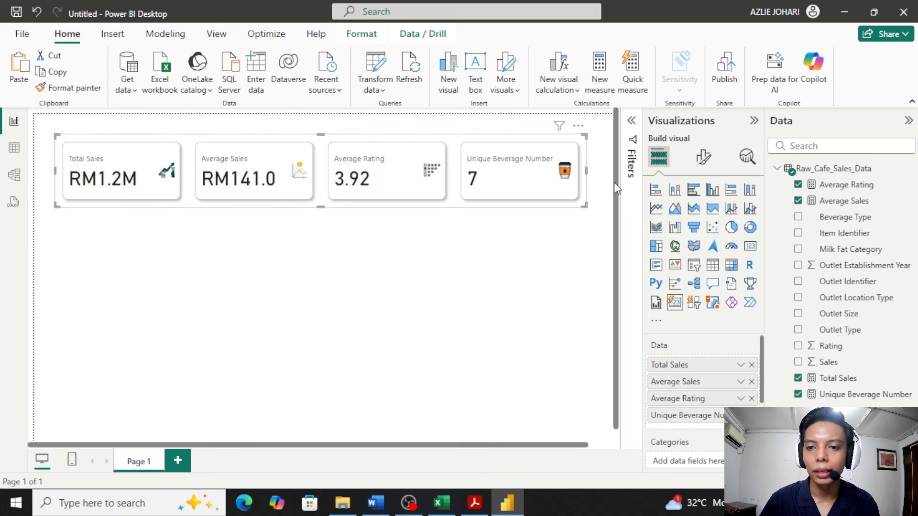
click(705, 163)
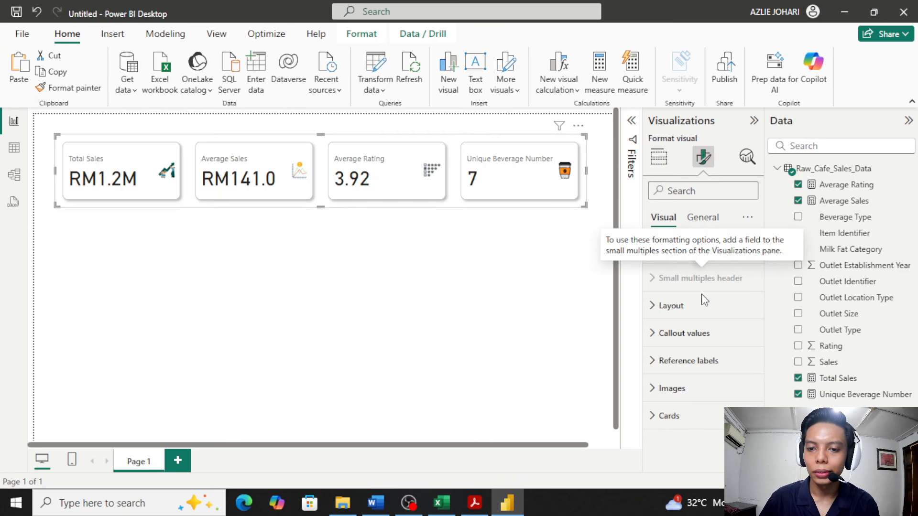
click(712, 416)
scroll(718, 335, down, 4)
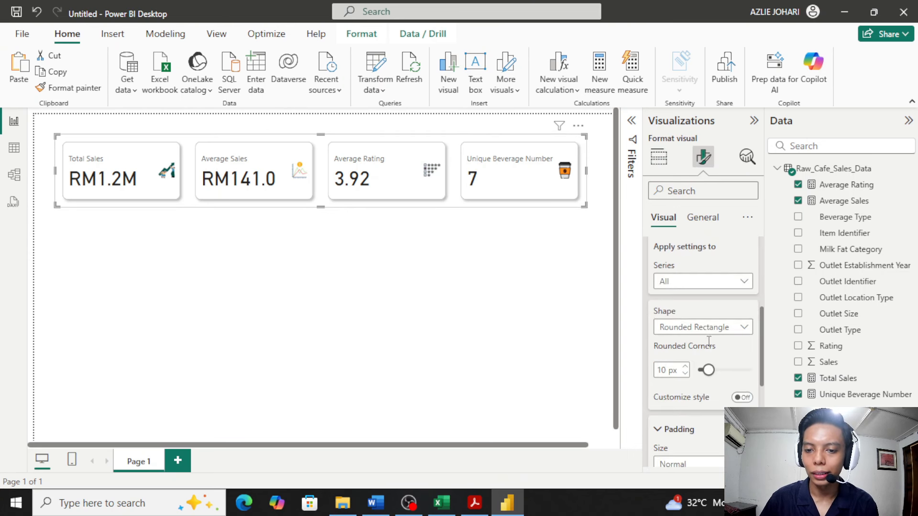
click(730, 287)
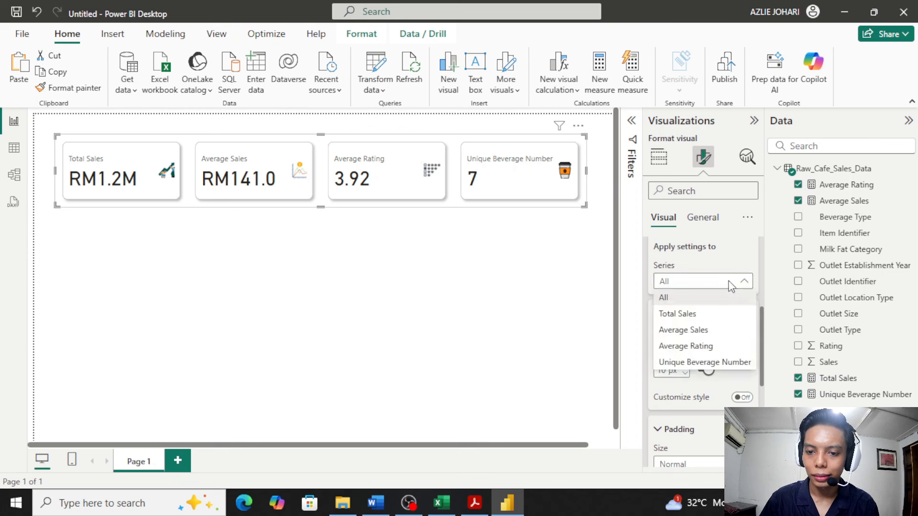
click(722, 315)
scroll(721, 334, down, 5)
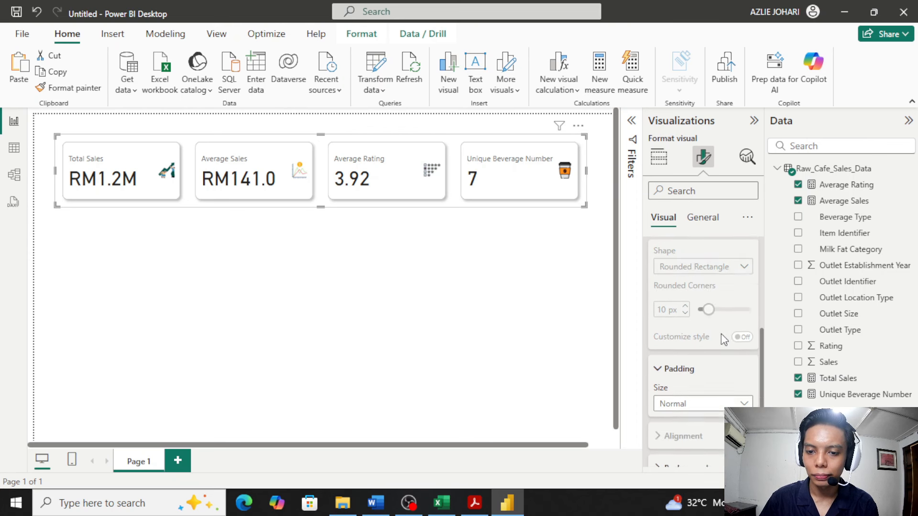
click(688, 329)
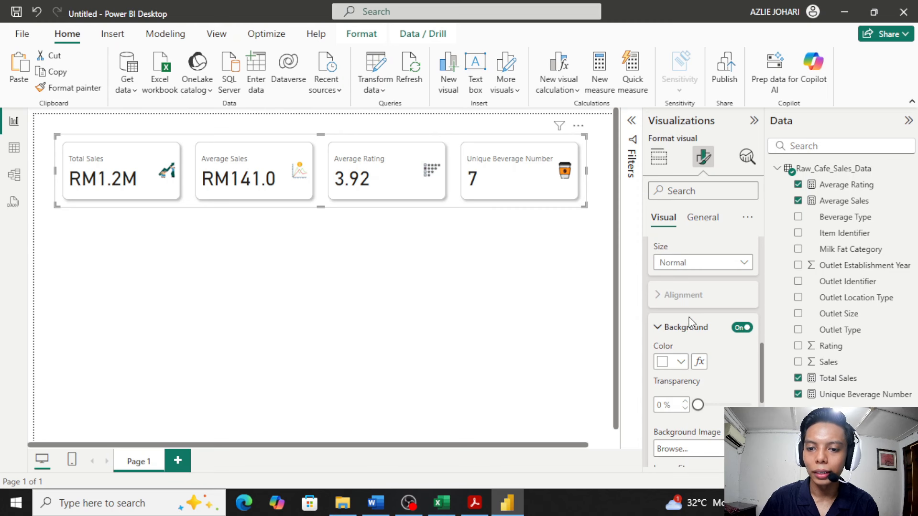
scroll(690, 319, down, 2)
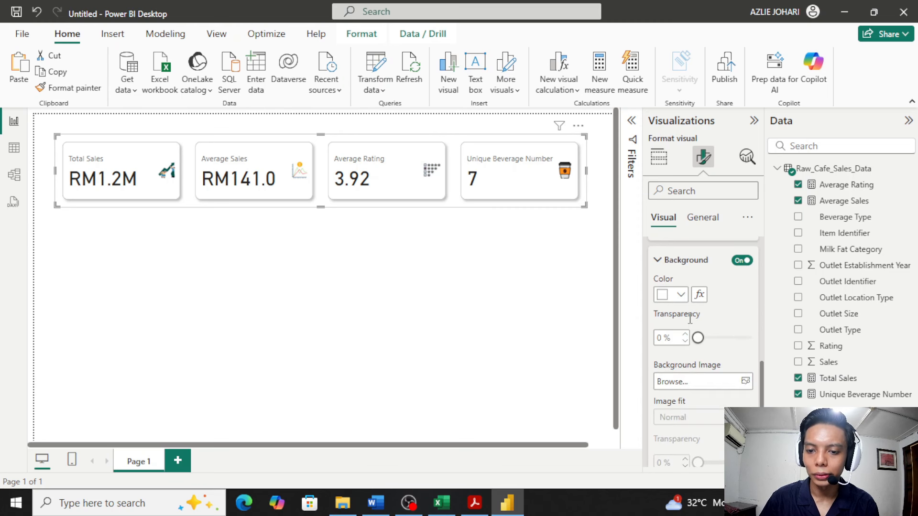
click(746, 383)
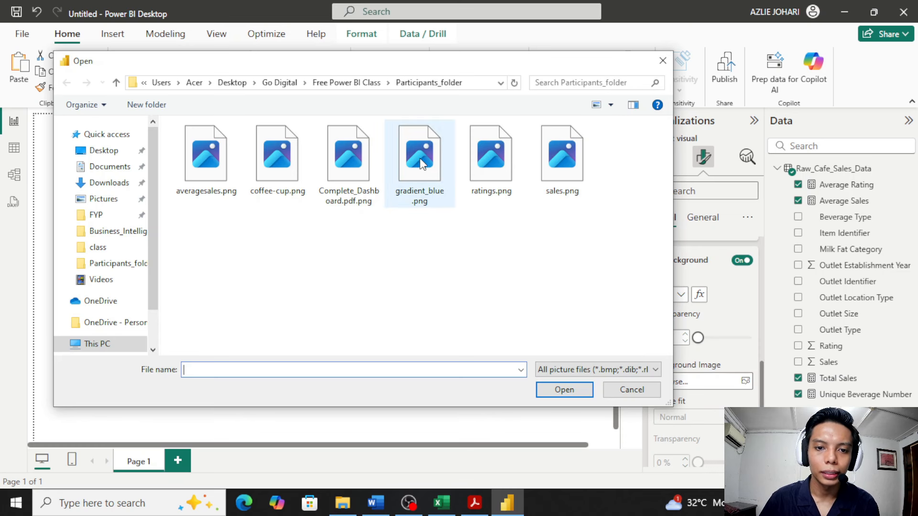
click(421, 159)
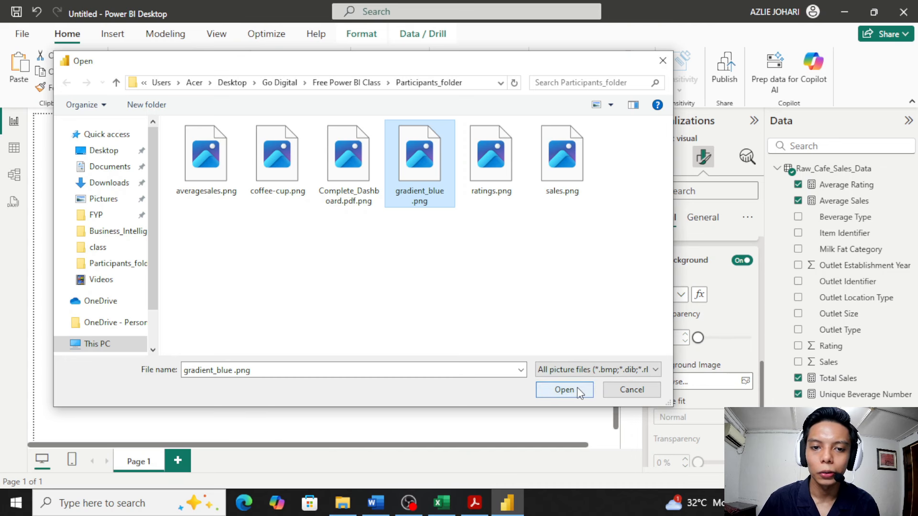
click(564, 390)
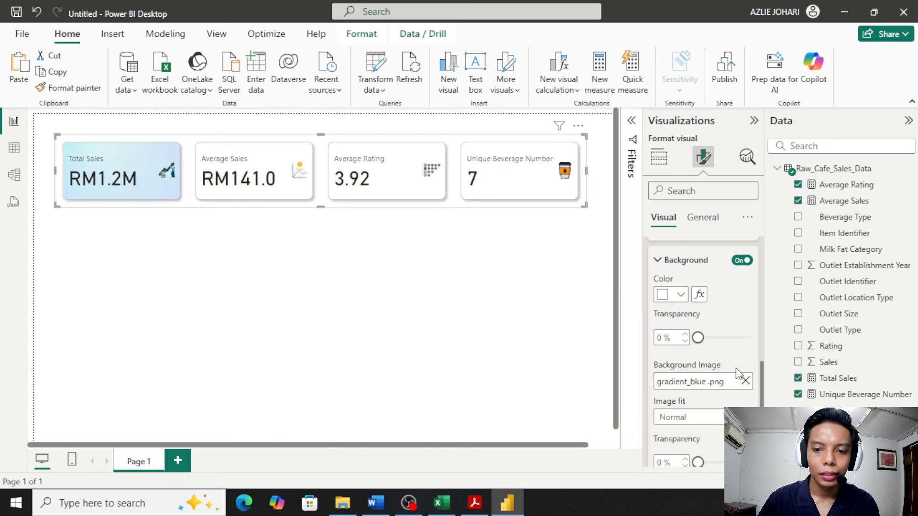
Step: Set the Total Sales card's background image fit to Fit
scroll(735, 364, down, 3)
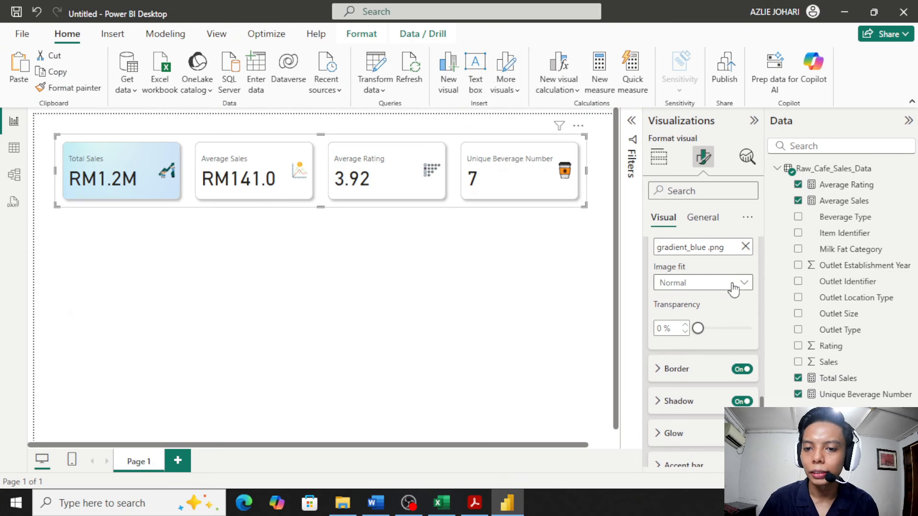
click(732, 286)
click(719, 318)
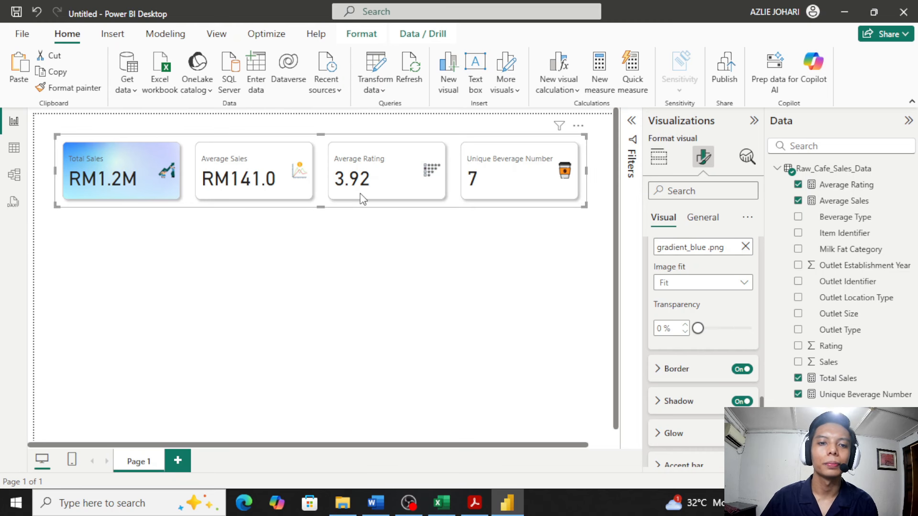
Step: Trim the card visual's height slightly, move it up a little on the page, and deselect it
mouse_move(320, 207)
mouse_down()
mouse_move(322, 198)
mouse_move(319, 204)
mouse_up()
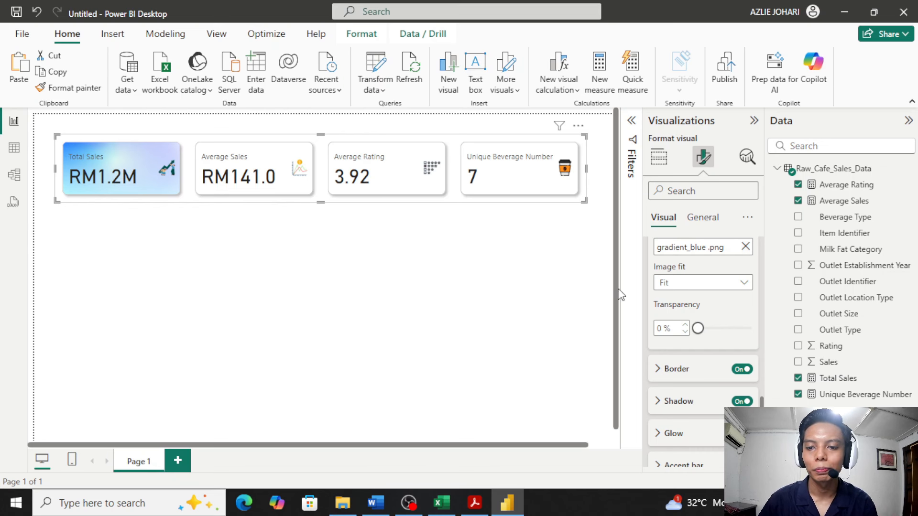
drag(538, 179, 538, 173)
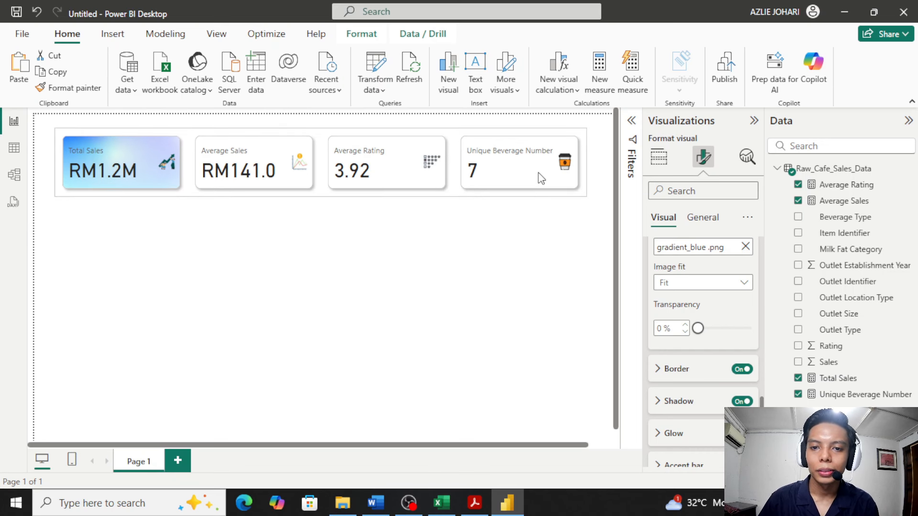
click(523, 321)
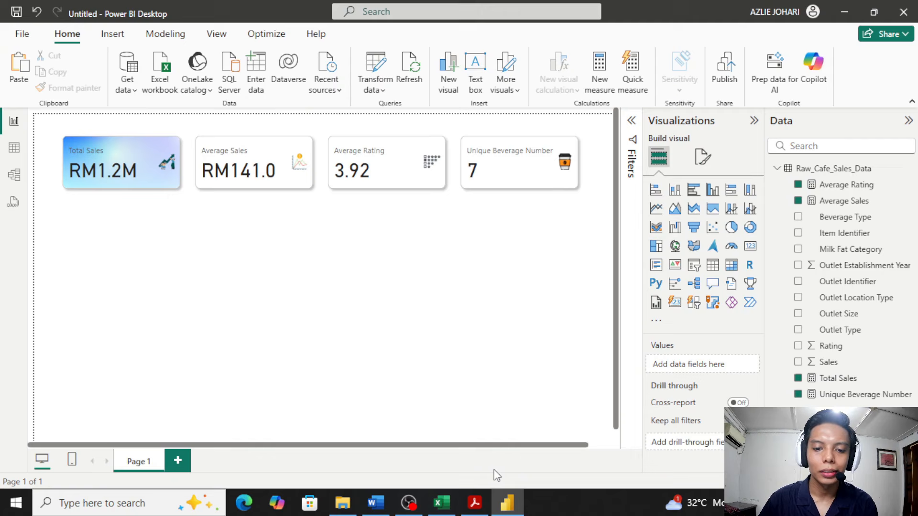
Step: Switch to Adobe Acrobat and review the business requirements and the X-axis and Y-axis explanations in the chart-building tips
click(475, 502)
click(407, 286)
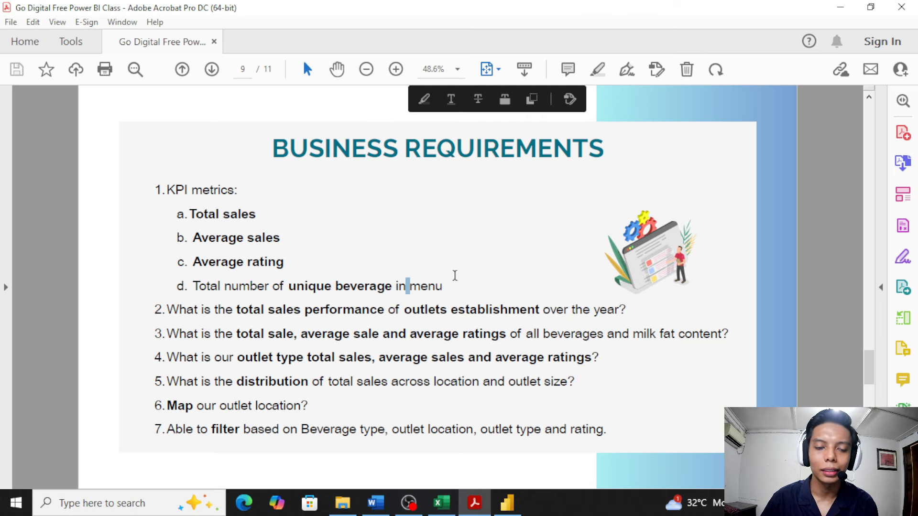
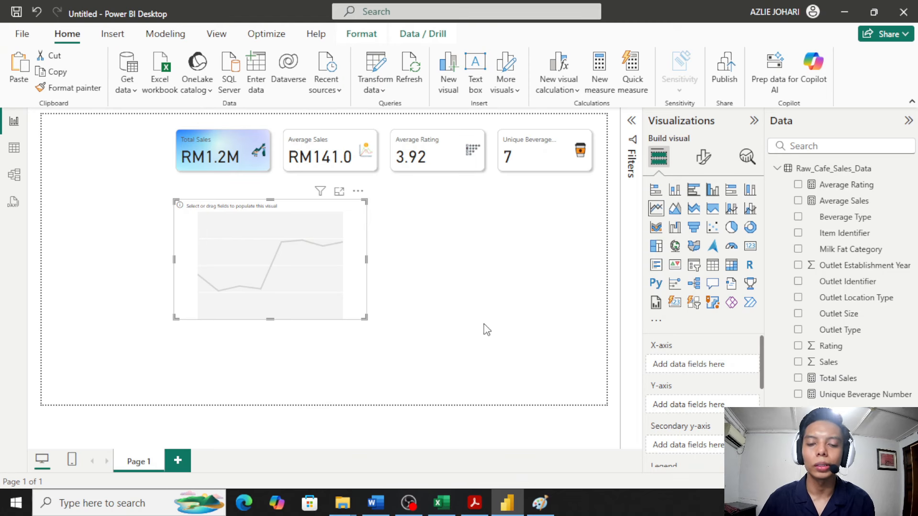
click(475, 503)
scroll(501, 240, down, 2)
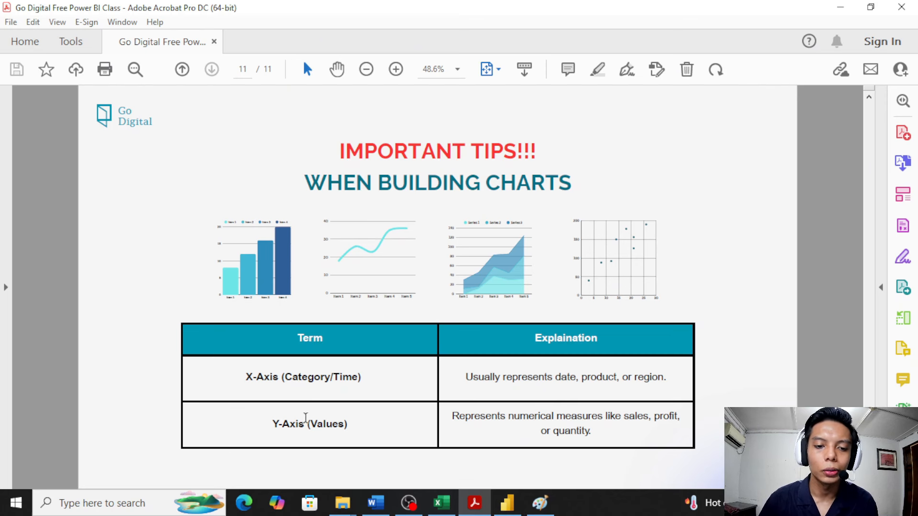
drag(309, 424, 349, 425)
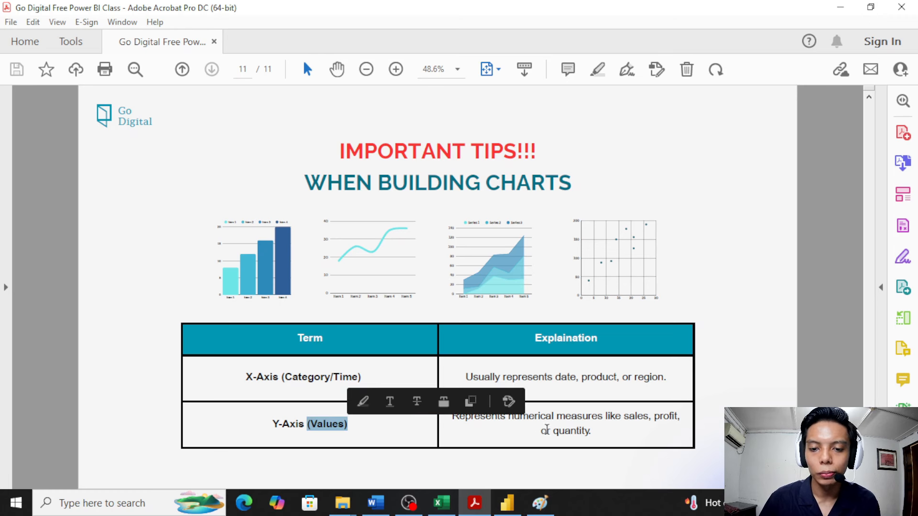
click(546, 428)
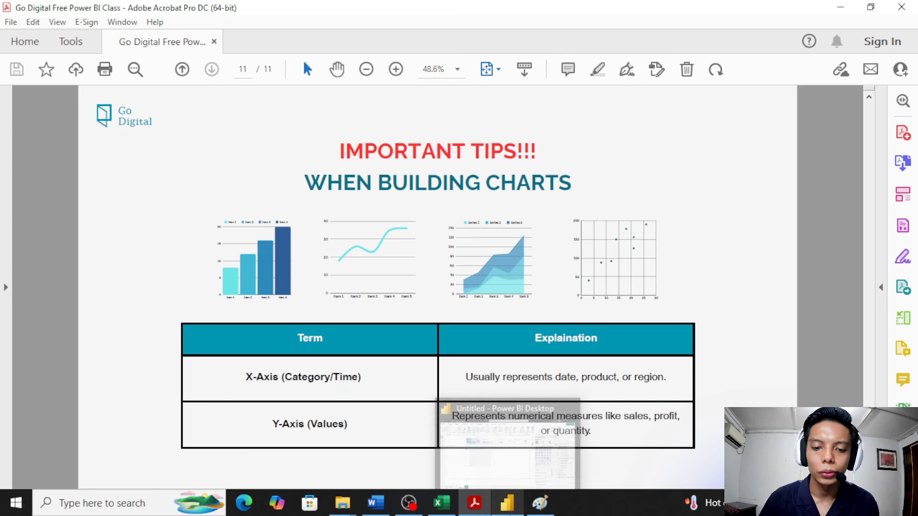
Step: Switch to Power BI, move the empty line chart up closer beneath the cards, and enlarge it slightly
click(506, 505)
mouse_move(342, 269)
mouse_down()
mouse_move(352, 268)
mouse_move(336, 255)
mouse_up()
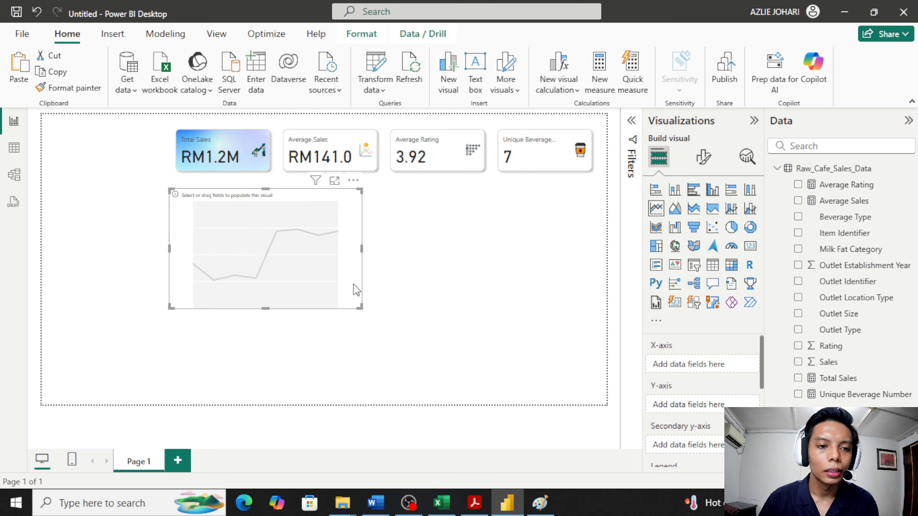
drag(362, 308, 372, 312)
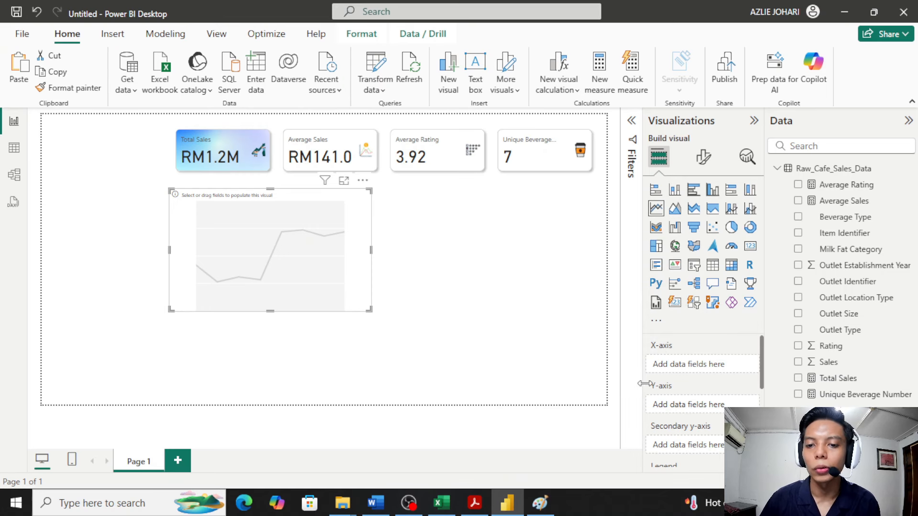
Step: Switch to Adobe Acrobat and reread the Business Requirements page for the sales performance by outlet establishment question
click(474, 503)
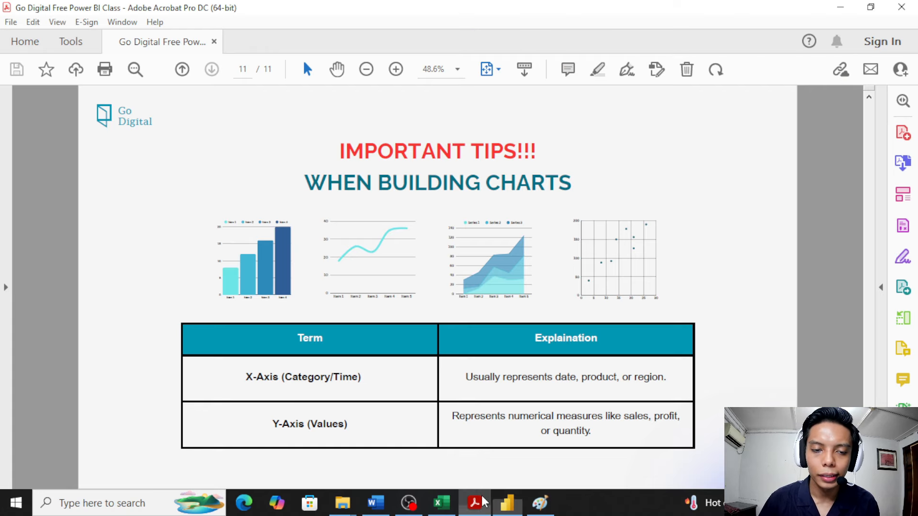
scroll(419, 260, up, 2)
scroll(420, 261, down, 1)
scroll(419, 259, up, 1)
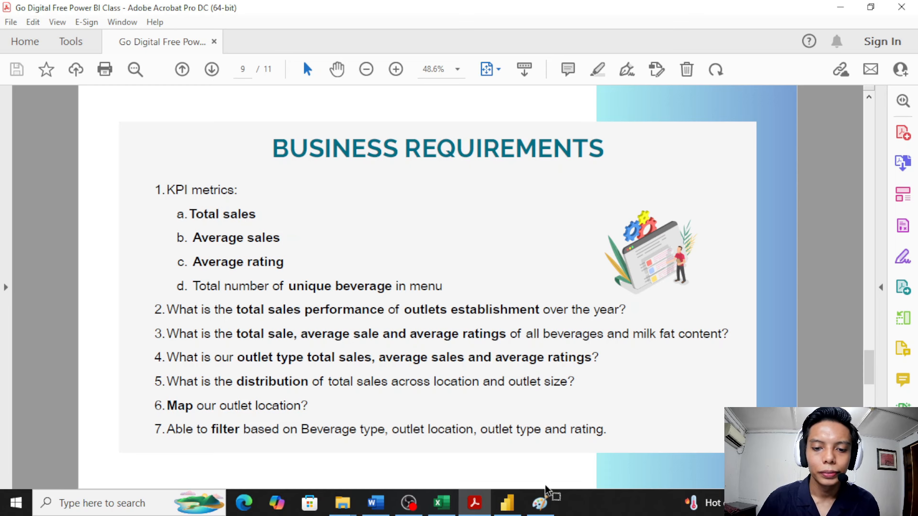
Step: Switch to Paint and sketch crossing vertical and horizontal axes in black with arrowheads, labelled Y and X
click(540, 503)
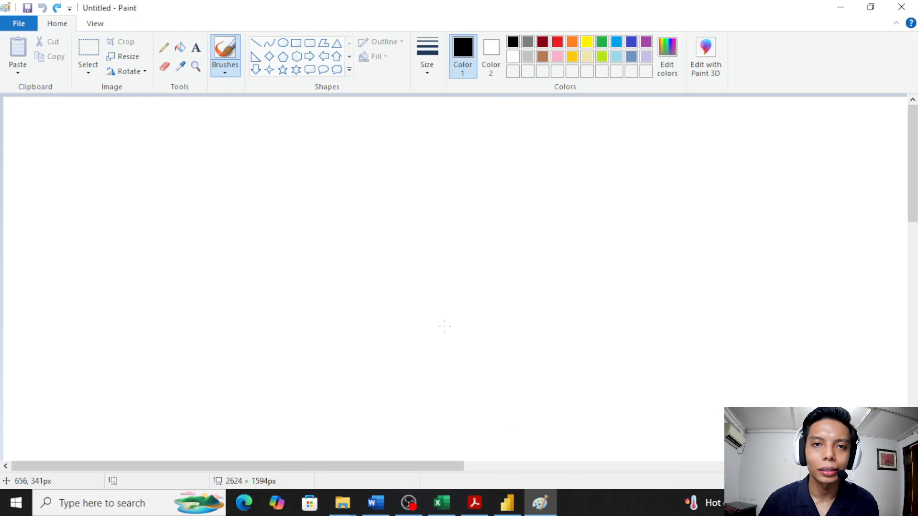
drag(264, 154, 260, 420)
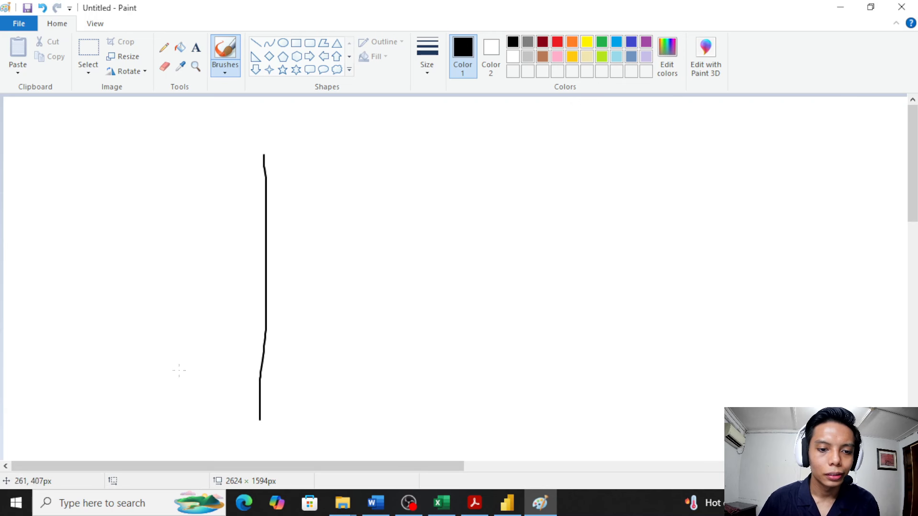
mouse_move(168, 364)
mouse_down()
mouse_move(528, 339)
mouse_move(692, 348)
mouse_move(657, 371)
mouse_up()
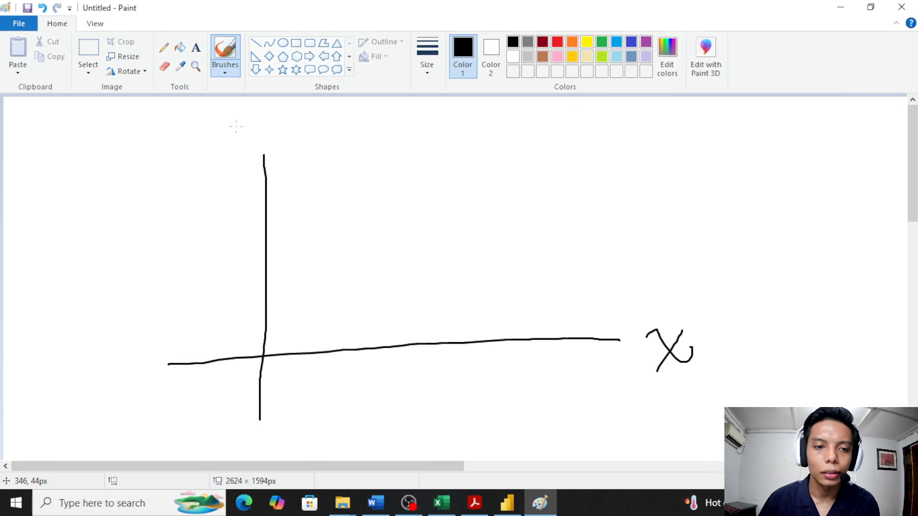
mouse_move(238, 121)
mouse_down()
mouse_move(258, 142)
mouse_move(235, 167)
mouse_move(262, 162)
mouse_move(276, 184)
mouse_up()
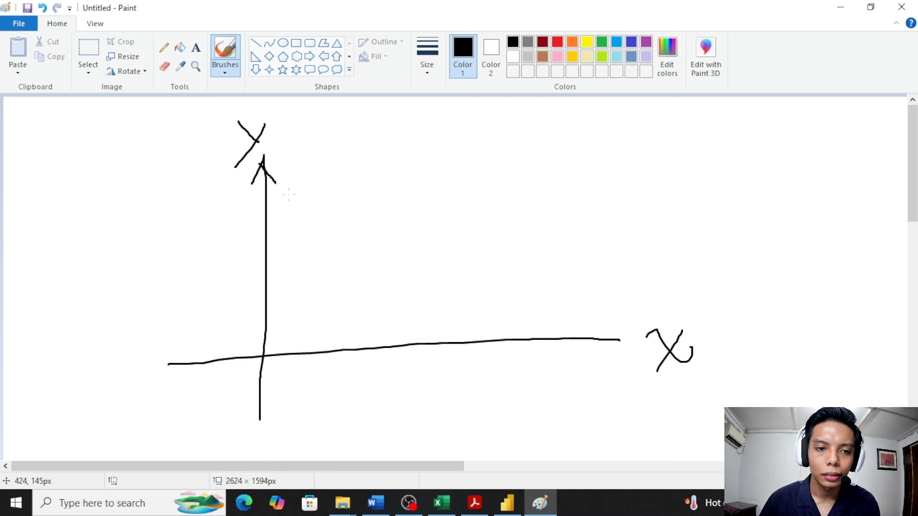
mouse_move(605, 332)
mouse_down()
mouse_move(620, 340)
mouse_move(595, 356)
mouse_up()
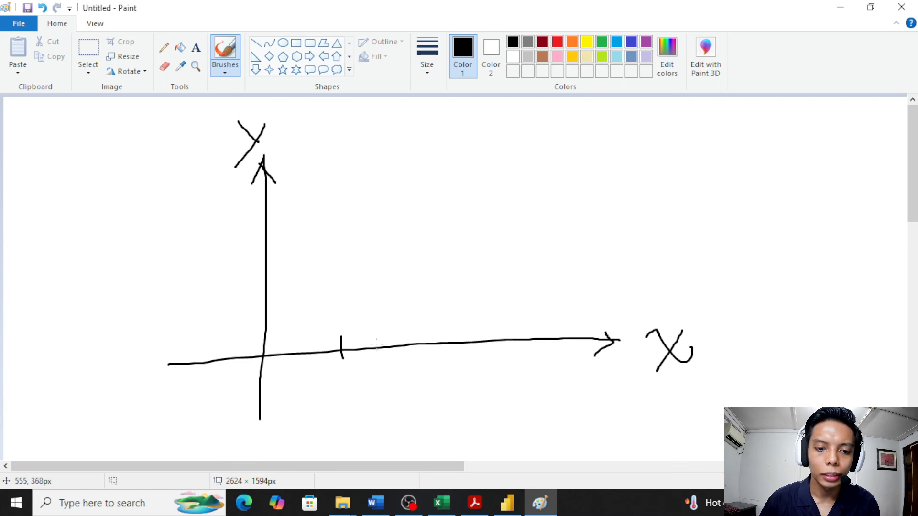
Step: Add tick marks along the sketched X and Y axes
drag(497, 318, 501, 352)
drag(539, 323, 542, 351)
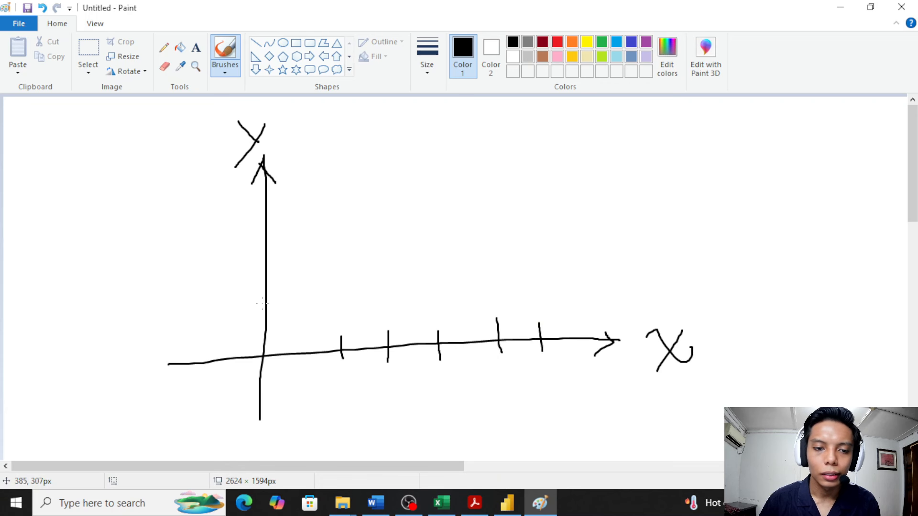
drag(254, 308, 282, 304)
mouse_move(245, 278)
mouse_down()
mouse_move(263, 275)
mouse_move(269, 241)
mouse_move(288, 218)
mouse_up()
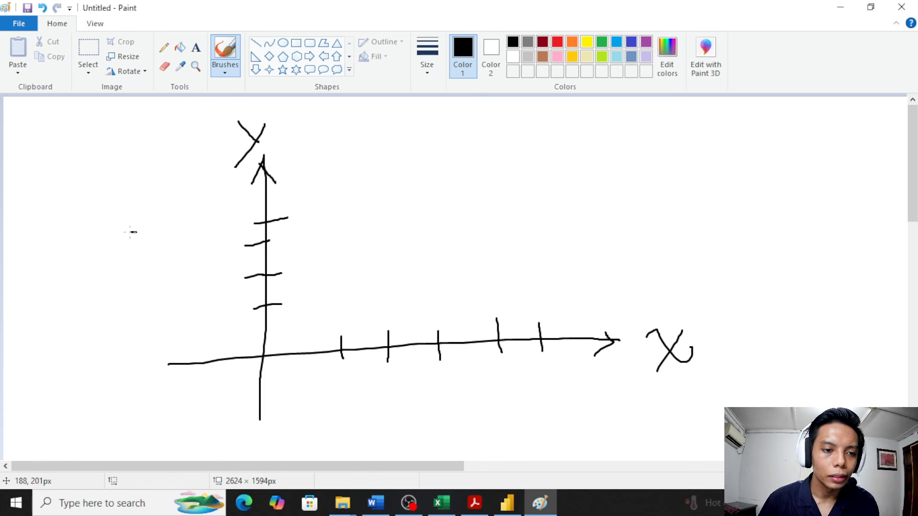
Step: Handwrite Sales beside the Y axis, OEY below the X axis, and 2020 under the first X-axis tick
mouse_move(136, 232)
mouse_down()
mouse_move(112, 250)
mouse_move(154, 262)
mouse_up()
drag(166, 228, 167, 263)
drag(168, 248, 189, 257)
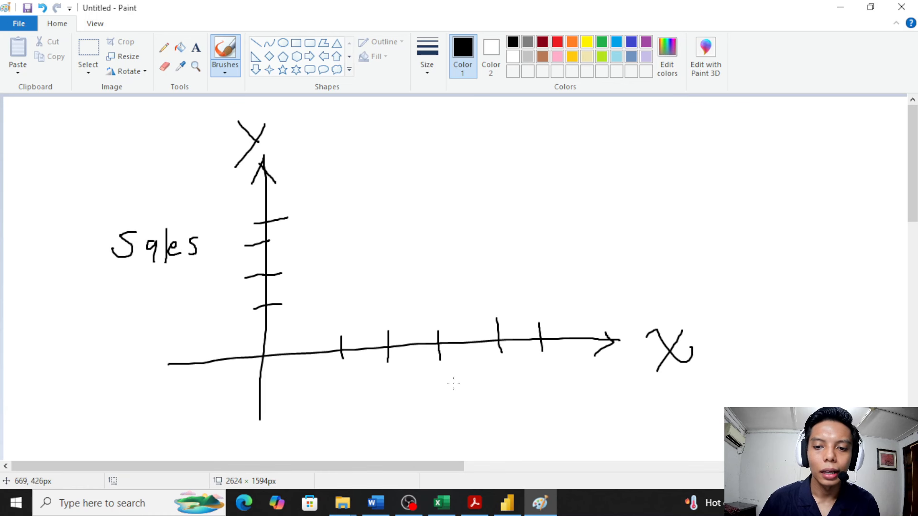
mouse_move(350, 408)
mouse_down()
mouse_move(380, 400)
mouse_move(386, 406)
mouse_up()
drag(381, 396, 417, 399)
drag(432, 387, 400, 424)
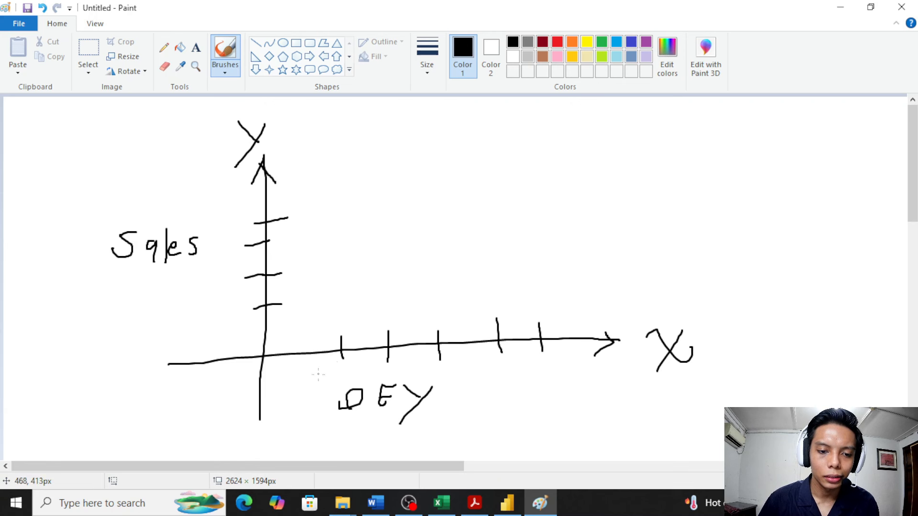
mouse_move(318, 374)
mouse_down()
mouse_move(335, 364)
mouse_move(367, 373)
mouse_up()
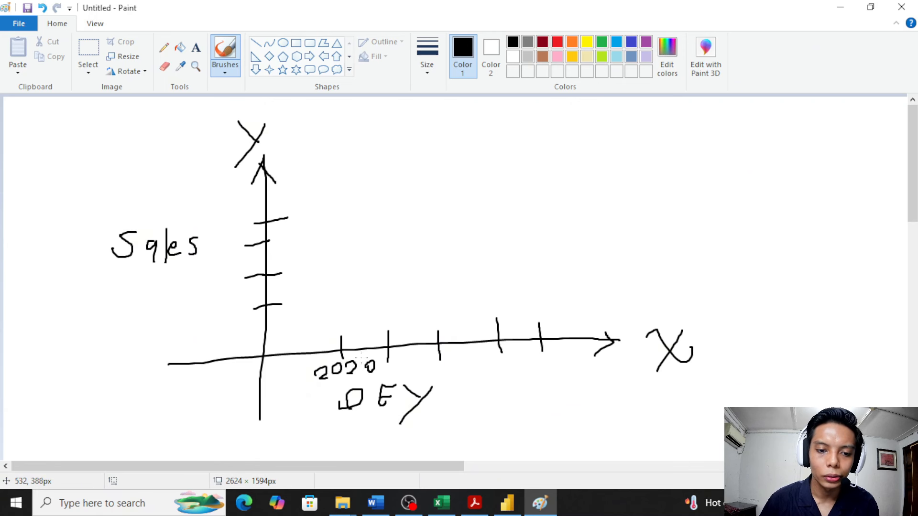
Step: Plot five red data points on the sketched graph, with dashed guide lines from the first two points to both axes
click(557, 41)
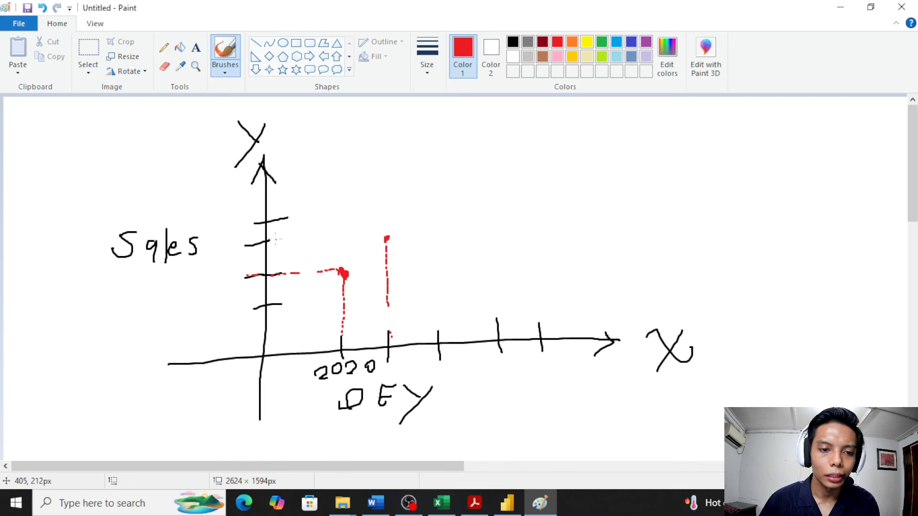
drag(291, 237, 383, 238)
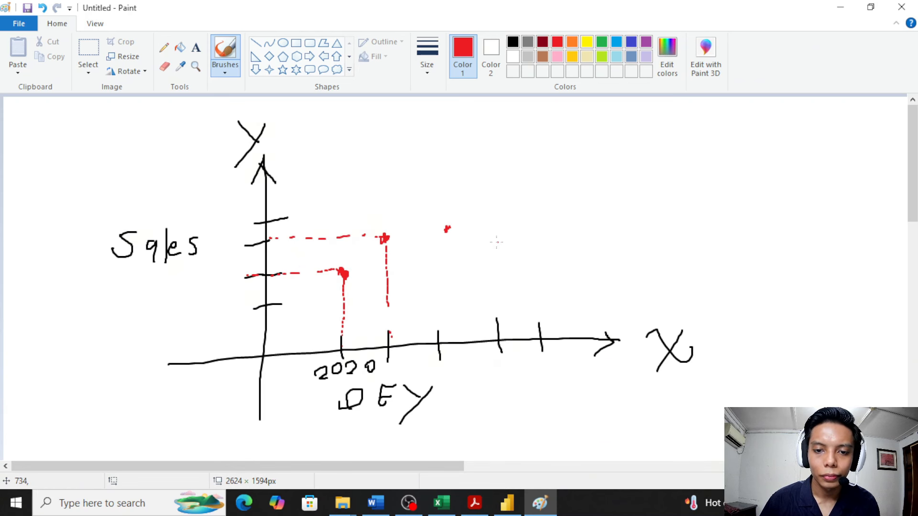
drag(497, 242, 495, 241)
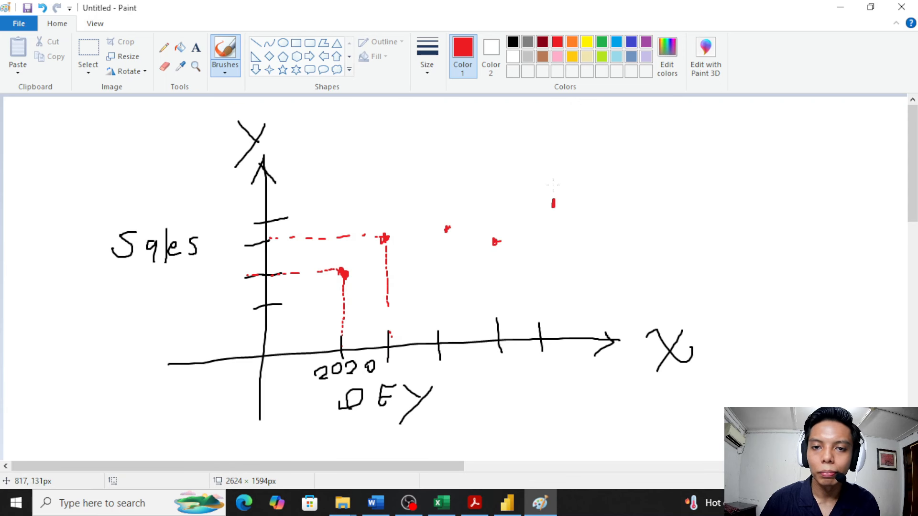
Step: Draw a green trend line through the red data points
click(587, 43)
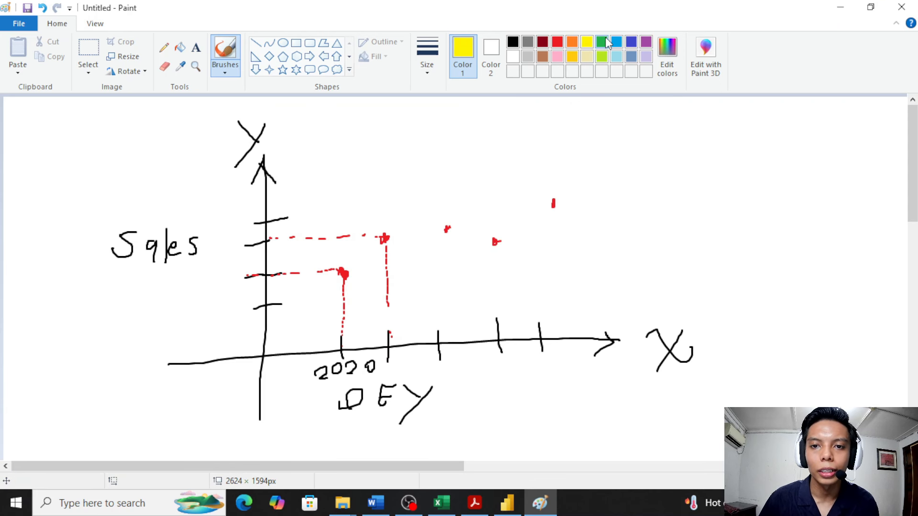
click(602, 43)
mouse_move(311, 294)
mouse_down()
mouse_move(396, 242)
mouse_move(538, 227)
mouse_move(579, 182)
mouse_up()
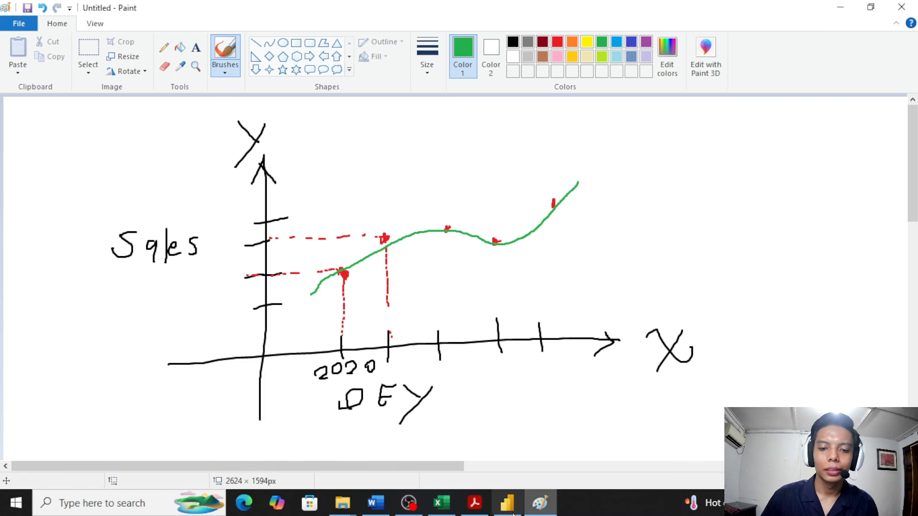
Step: Switch to Power BI and nudge the empty line chart right to line up with the Total Sales card's edge
mouse_move(507, 506)
click(493, 421)
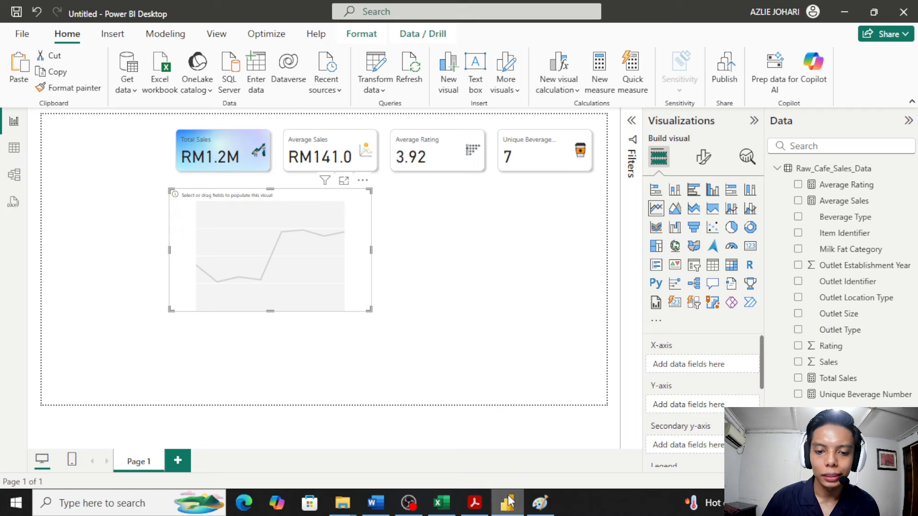
click(280, 261)
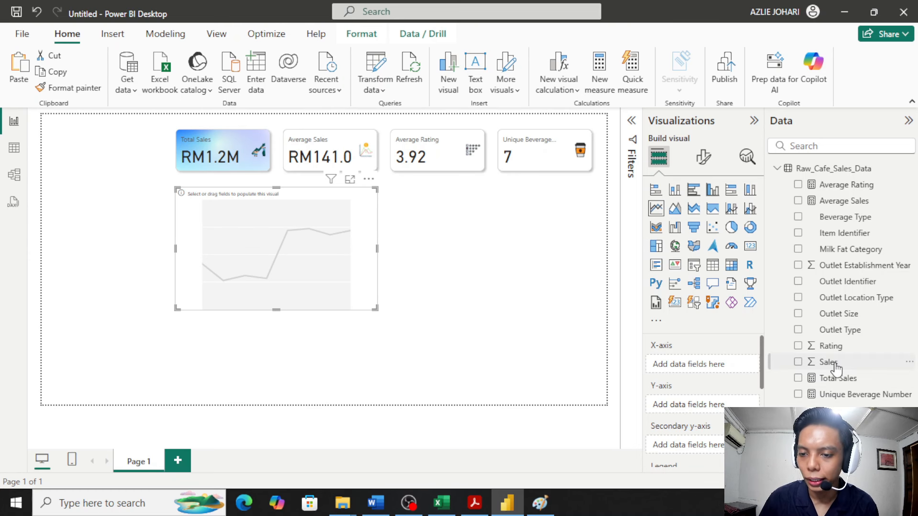
Step: Assign Total Sales to the line chart's Y-axis and Outlet Establishment Year to its X-axis, and widen the chart slightly
drag(834, 379, 706, 407)
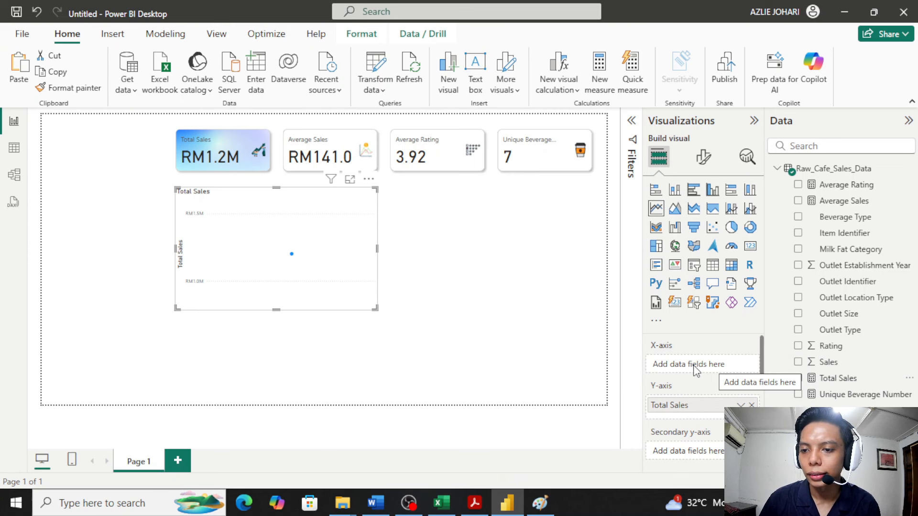
drag(846, 267, 704, 364)
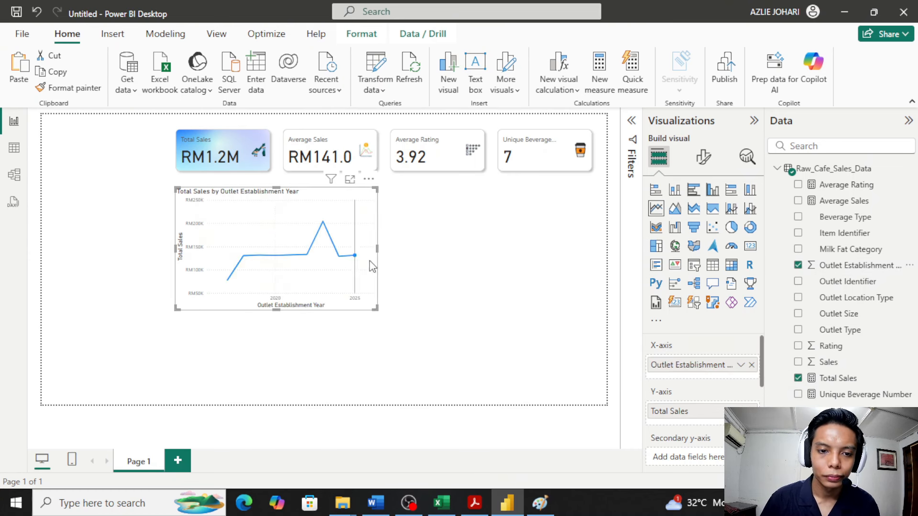
drag(377, 250, 399, 250)
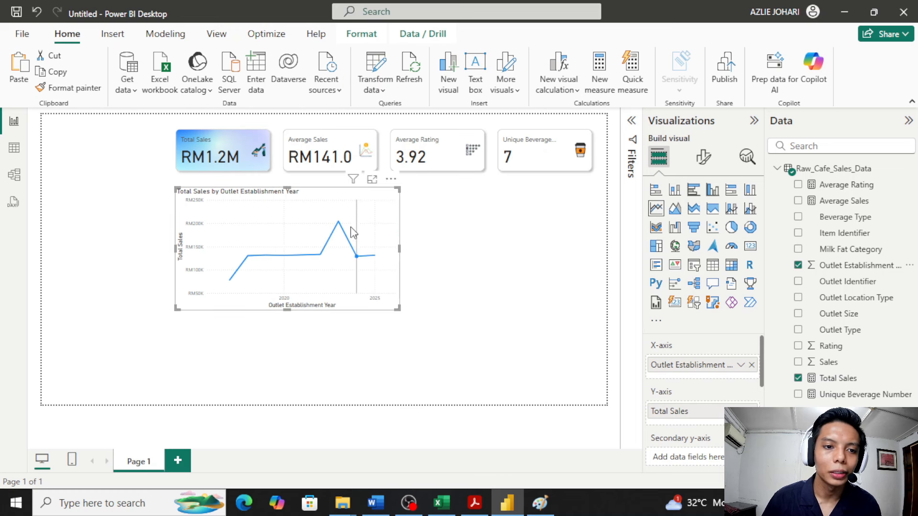
scroll(425, 241, up, 3)
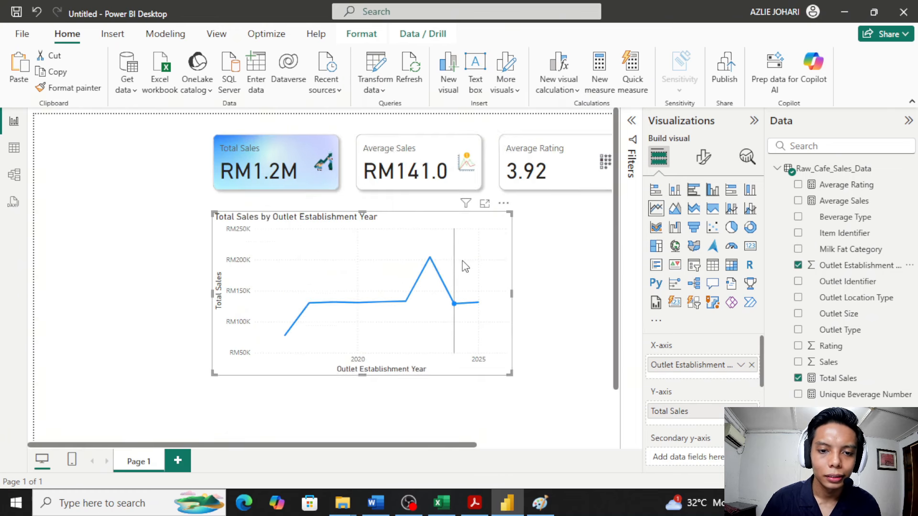
Step: Widen the line chart so its right edge extends to about the middle of the Average Rating card above it
scroll(485, 276, up, 2)
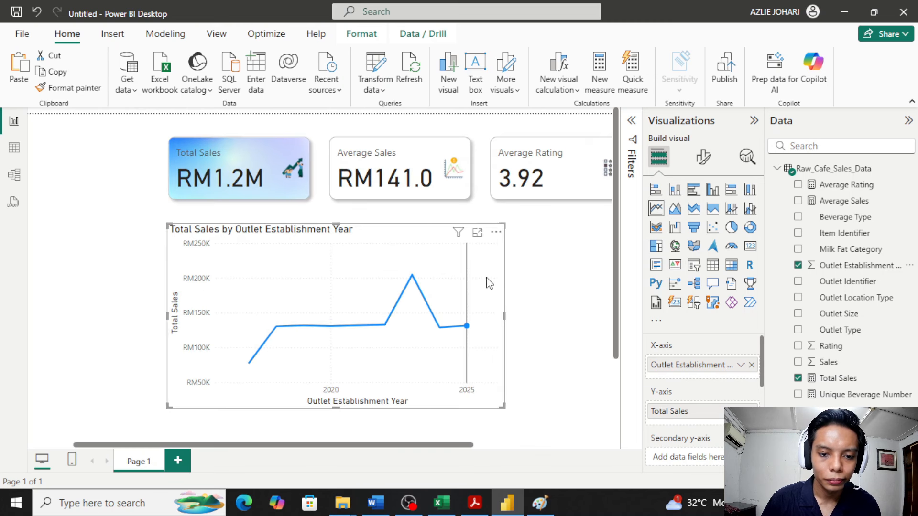
drag(505, 318, 567, 319)
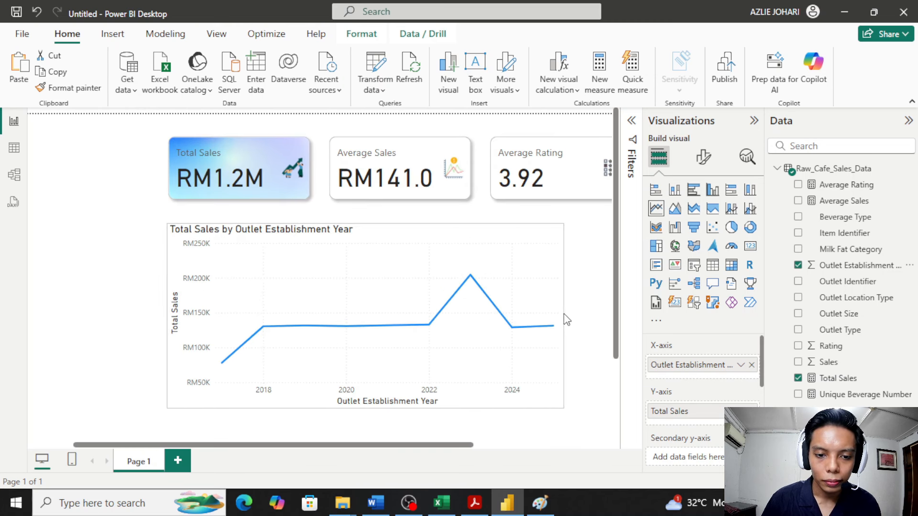
click(138, 303)
scroll(130, 296, right, 1)
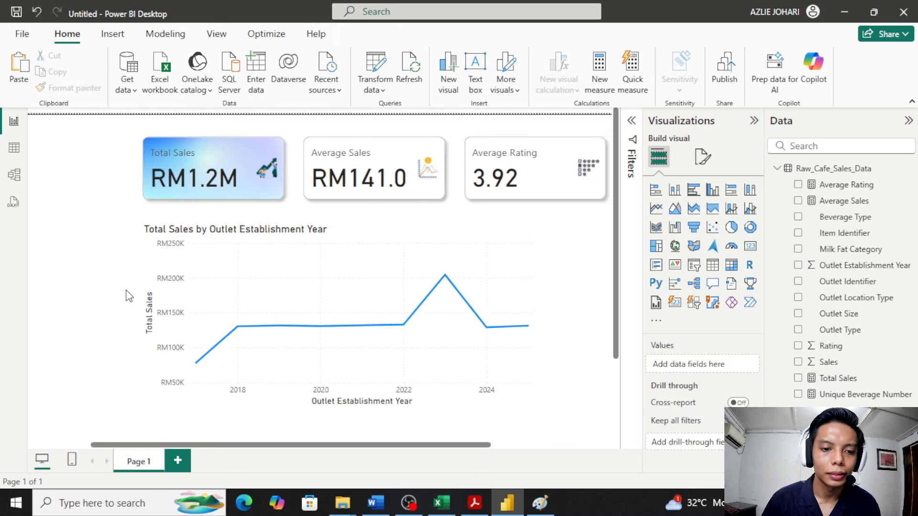
scroll(129, 297, right, 1)
scroll(528, 264, down, 1)
scroll(543, 260, up, 1)
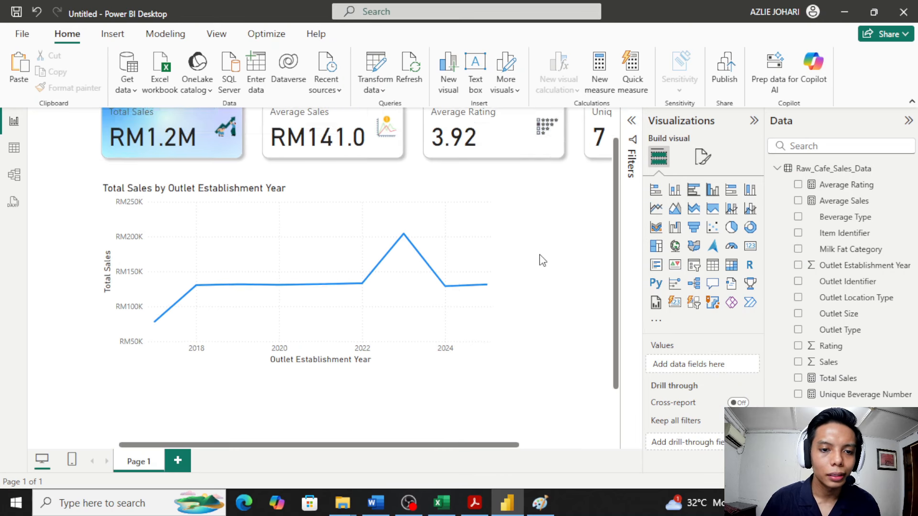
scroll(542, 261, up, 1)
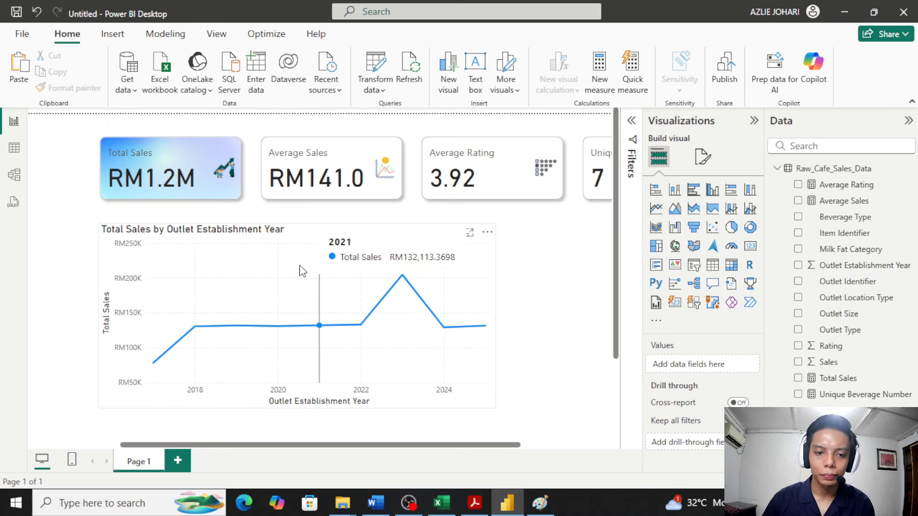
Step: Set the line chart's interpolation type to Smooth, keeping the solid line style
click(492, 259)
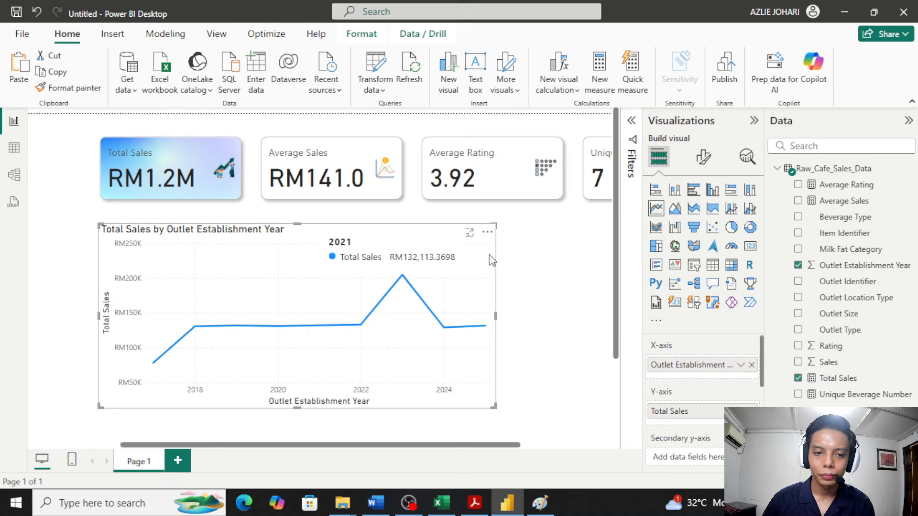
click(703, 160)
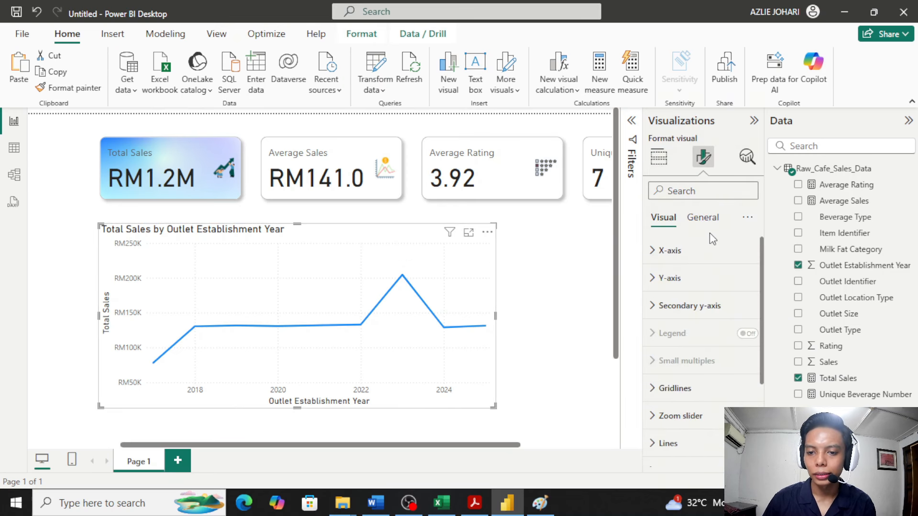
scroll(704, 284, down, 3)
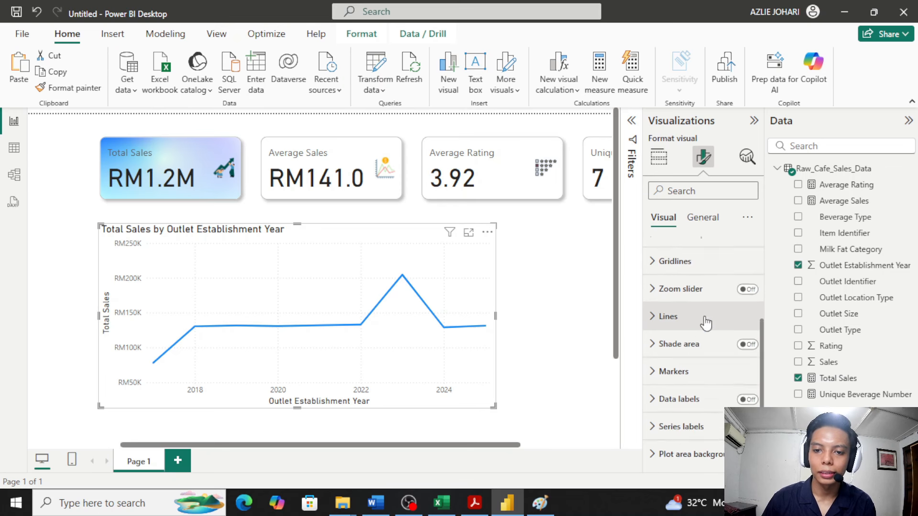
click(686, 324)
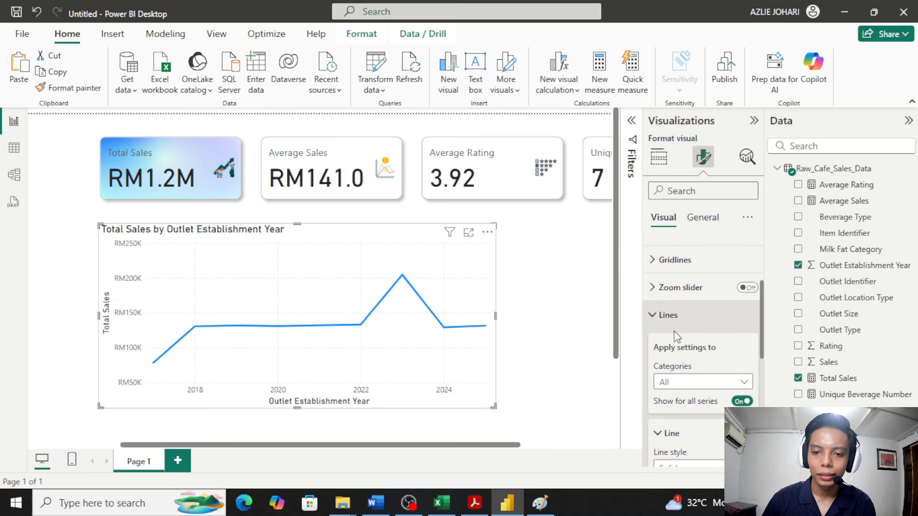
scroll(705, 320, down, 2)
scroll(703, 306, down, 2)
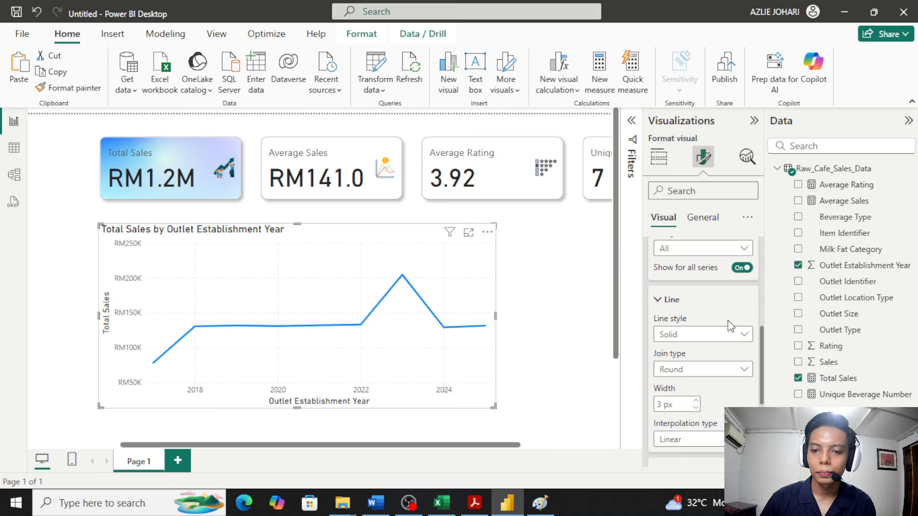
click(735, 339)
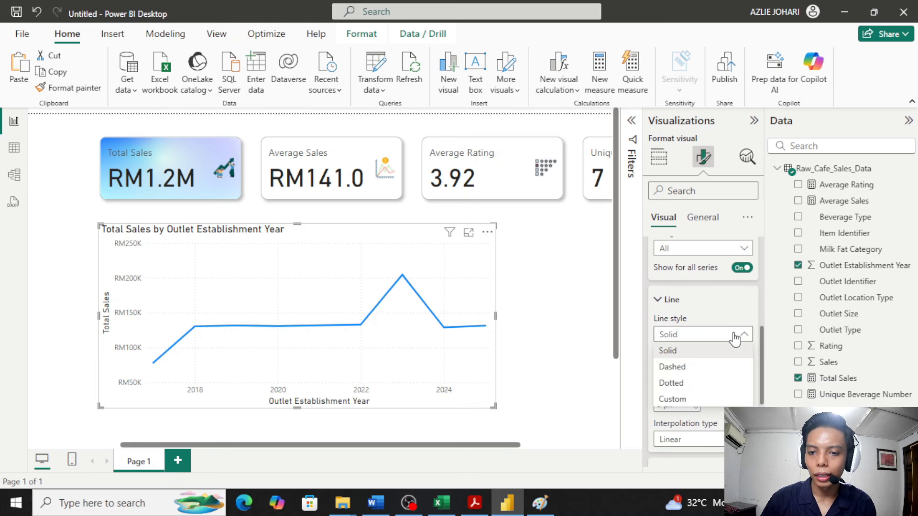
click(736, 339)
scroll(736, 370, down, 2)
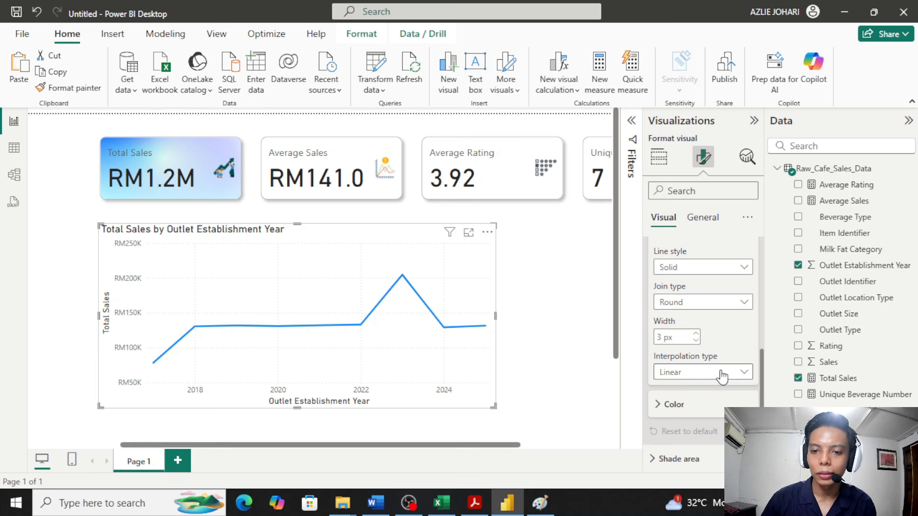
click(726, 377)
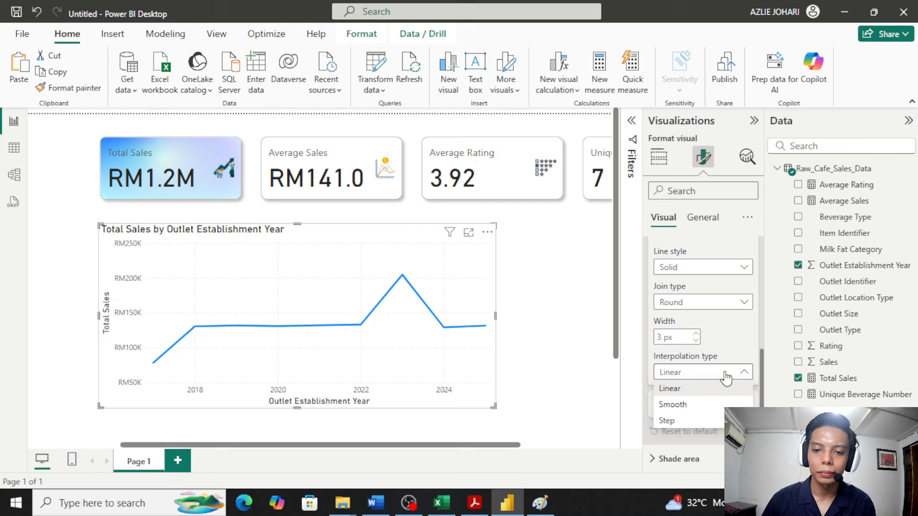
click(712, 406)
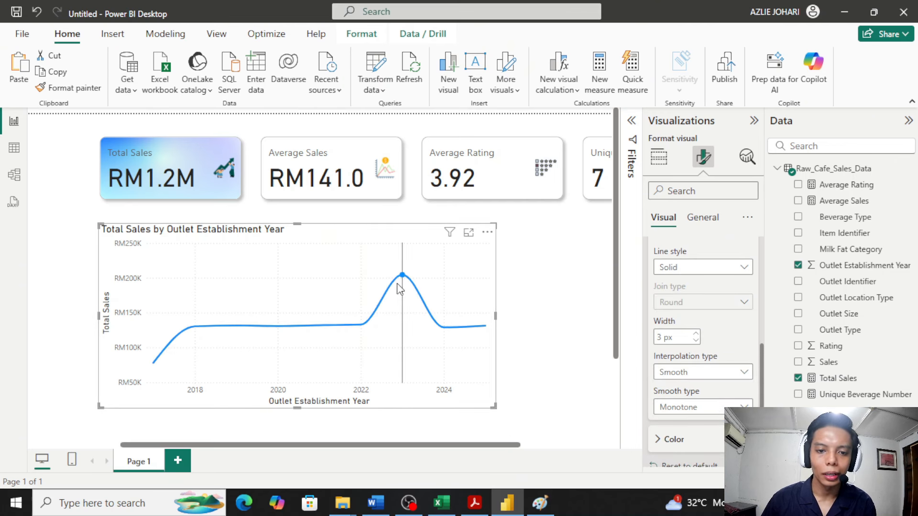
Step: Turn on the shade area under the line and show markers for all categories
scroll(702, 315, down, 2)
scroll(702, 316, down, 2)
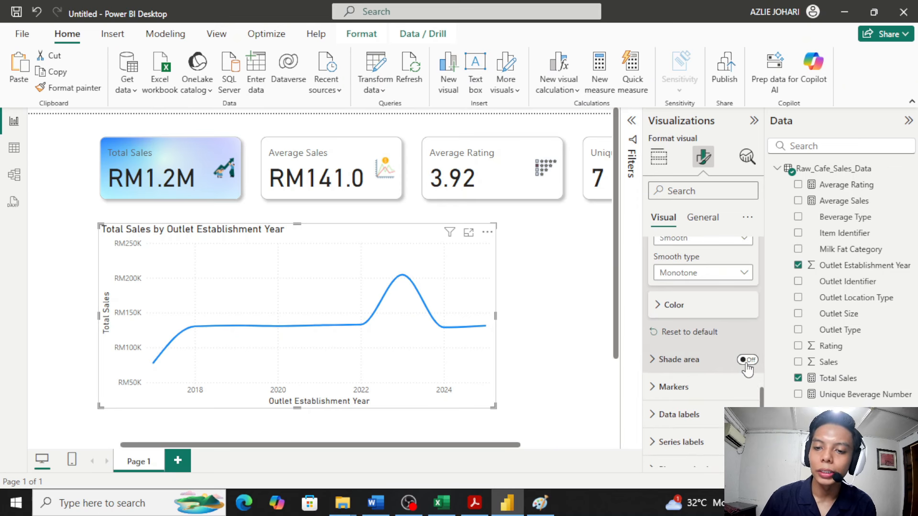
click(747, 360)
click(689, 386)
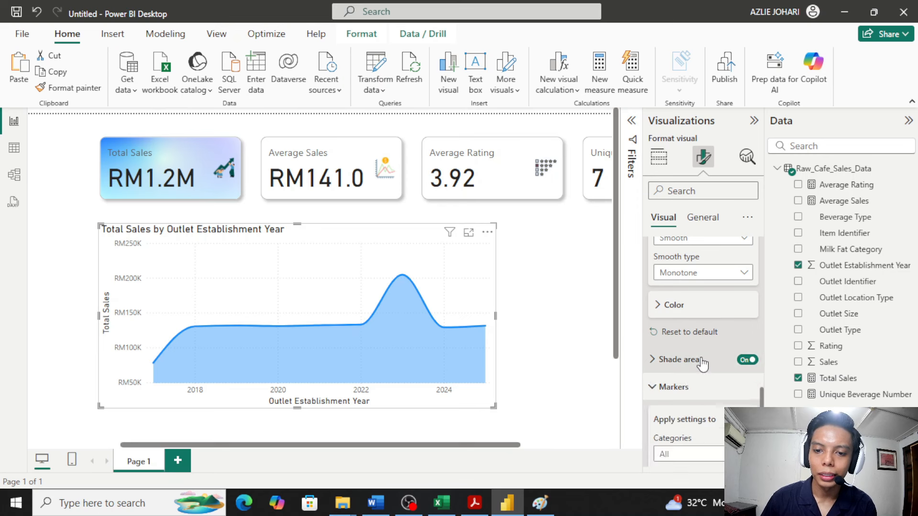
scroll(710, 352, down, 2)
scroll(707, 351, down, 2)
click(741, 339)
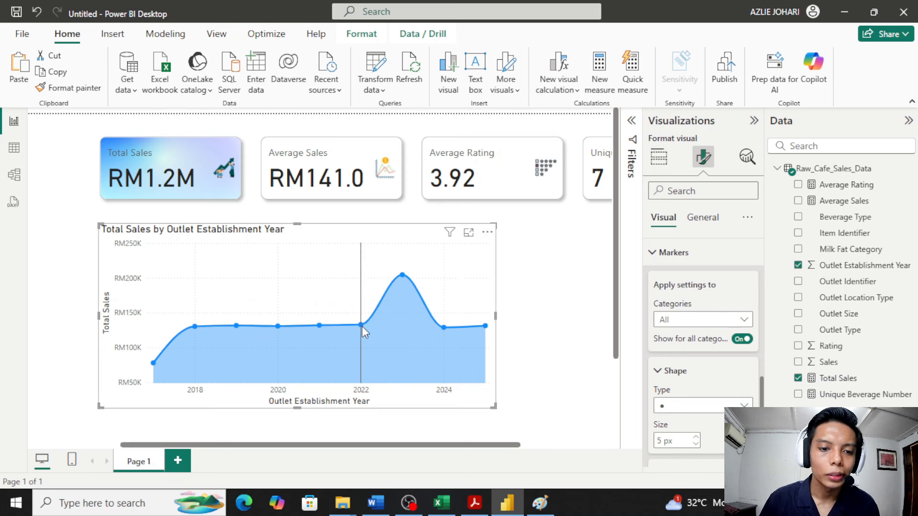
mouse_move(361, 325)
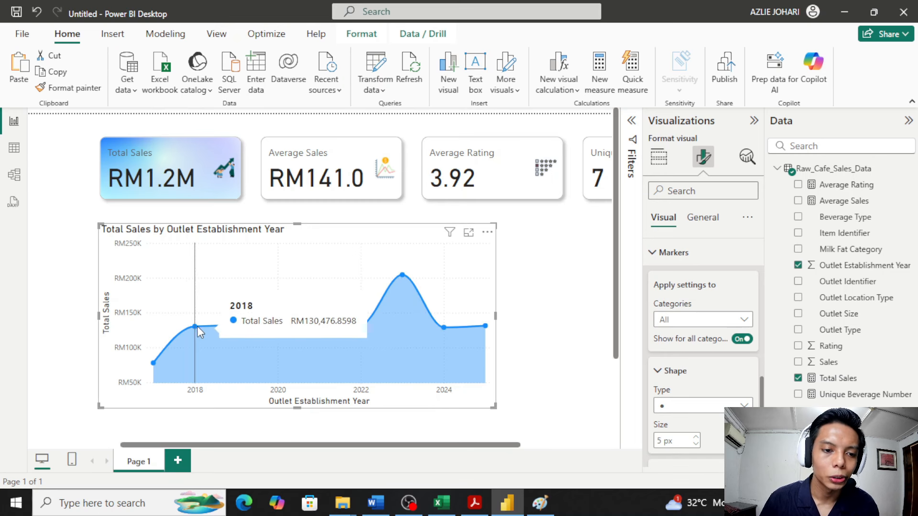
Step: Turn on the line chart's data labels and set their label density to 100%
scroll(684, 307, down, 3)
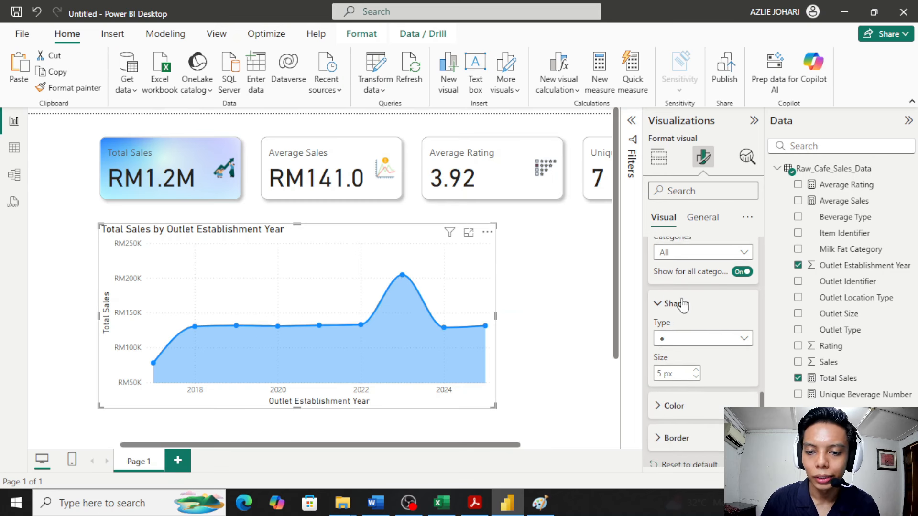
click(747, 399)
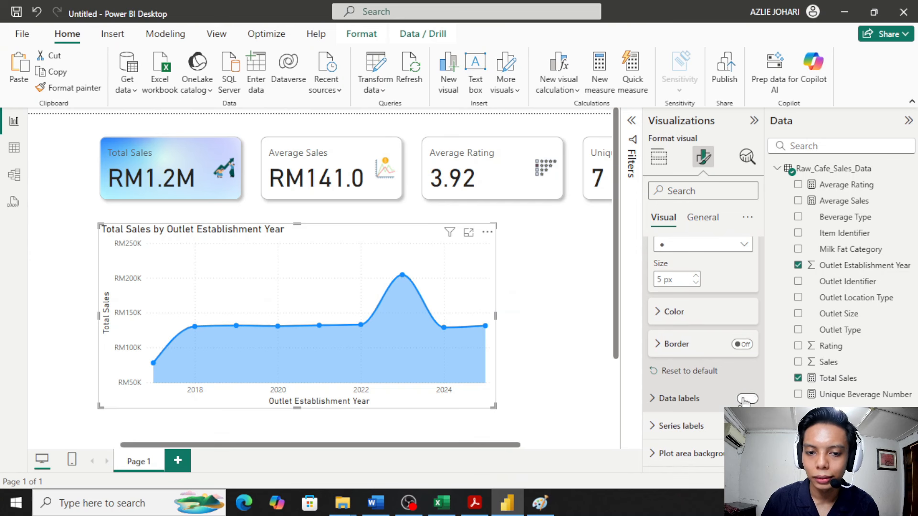
click(679, 399)
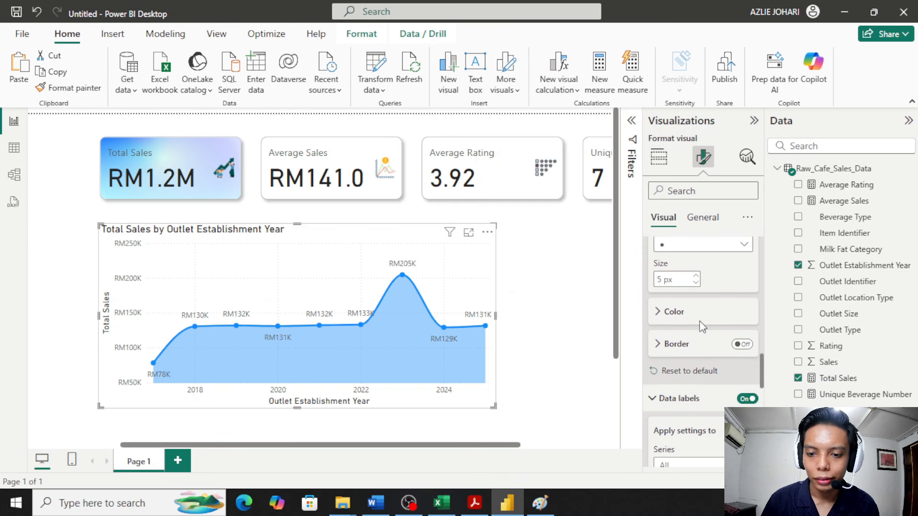
scroll(699, 318, down, 5)
scroll(721, 330, down, 2)
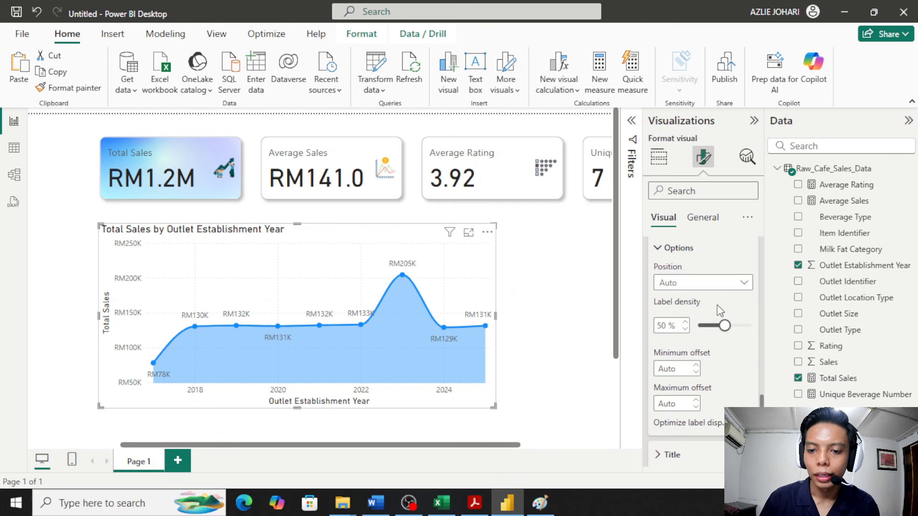
drag(725, 326, 755, 330)
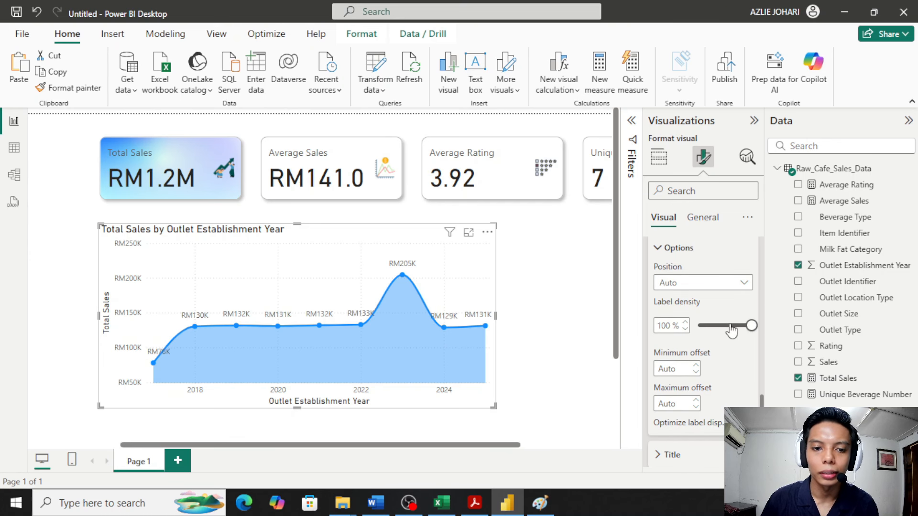
Step: Set the position of the line chart's data labels to Above
scroll(741, 357, up, 2)
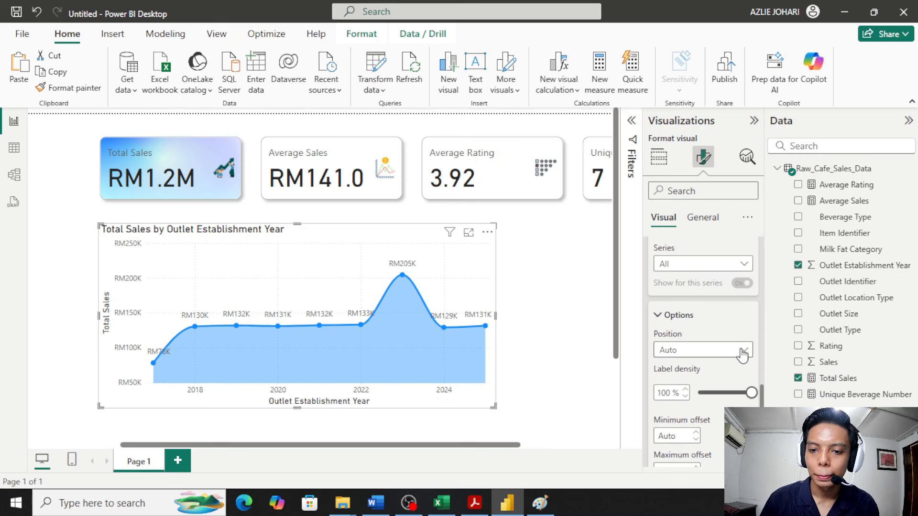
click(742, 354)
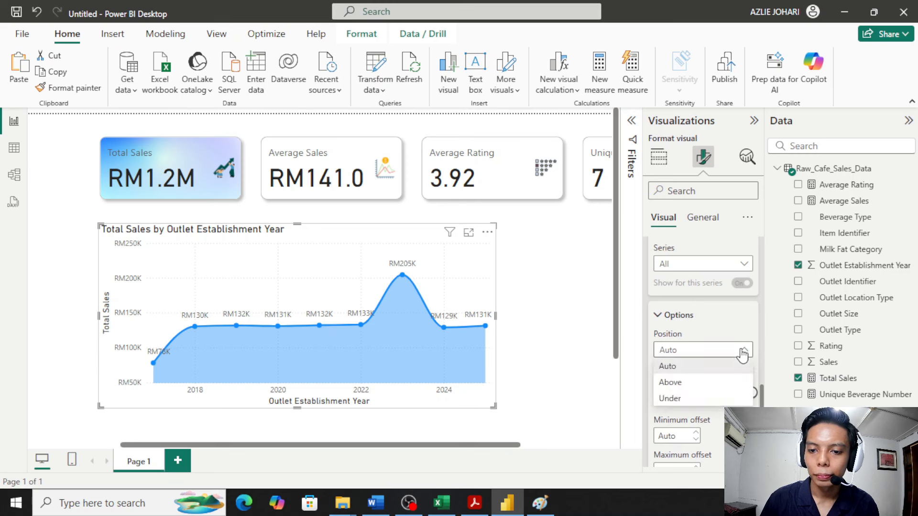
click(729, 386)
scroll(729, 321, down, 4)
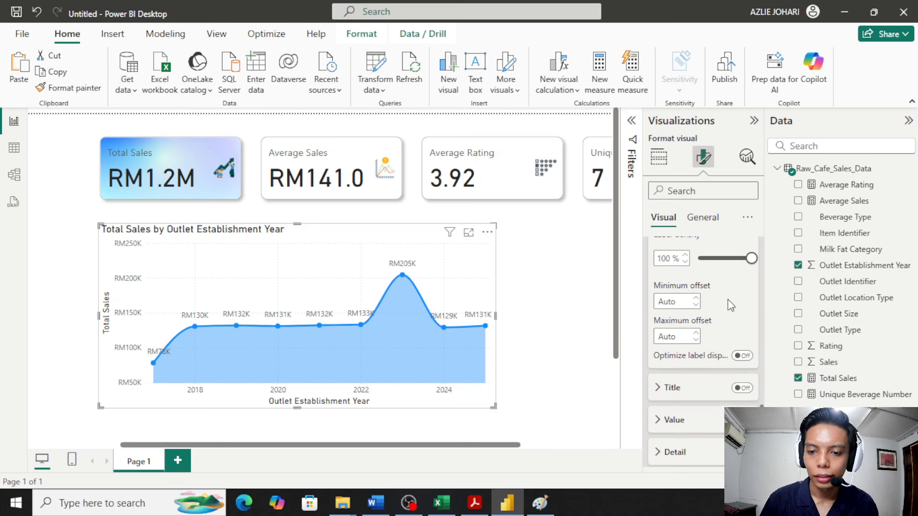
scroll(729, 305, down, 2)
scroll(727, 302, up, 2)
scroll(729, 316, up, 2)
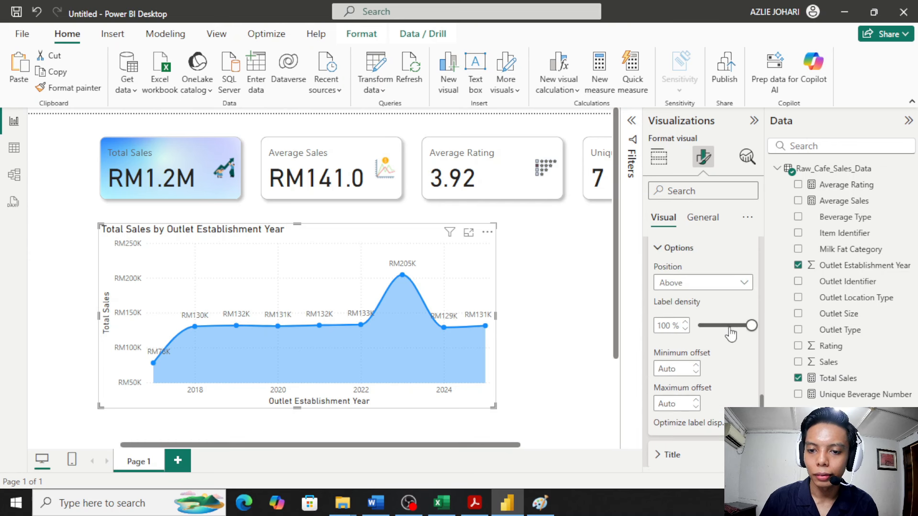
scroll(729, 331, up, 2)
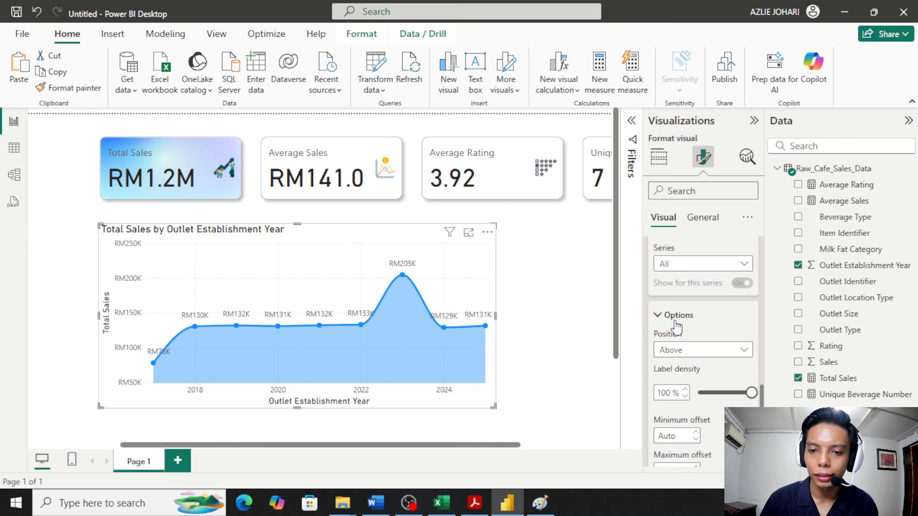
Step: Turn on the background behind the line chart's data labels
scroll(718, 343, down, 4)
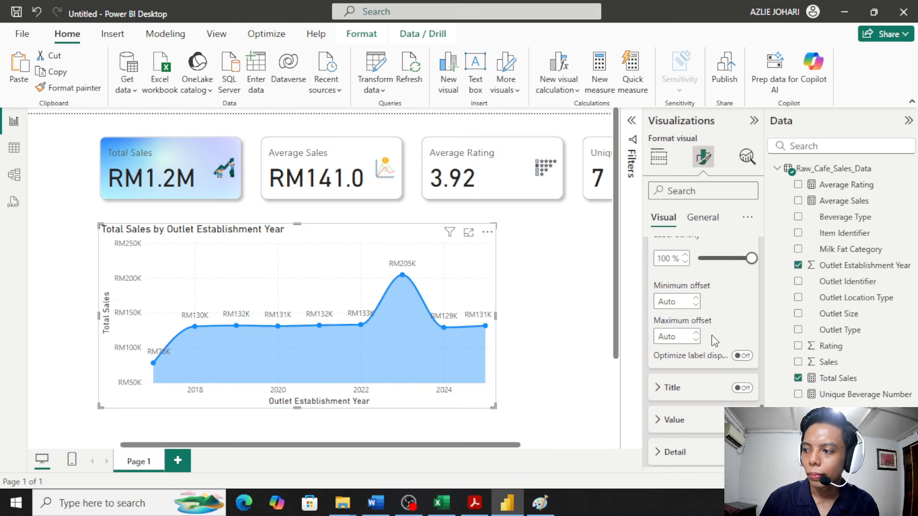
scroll(711, 337, down, 4)
click(742, 351)
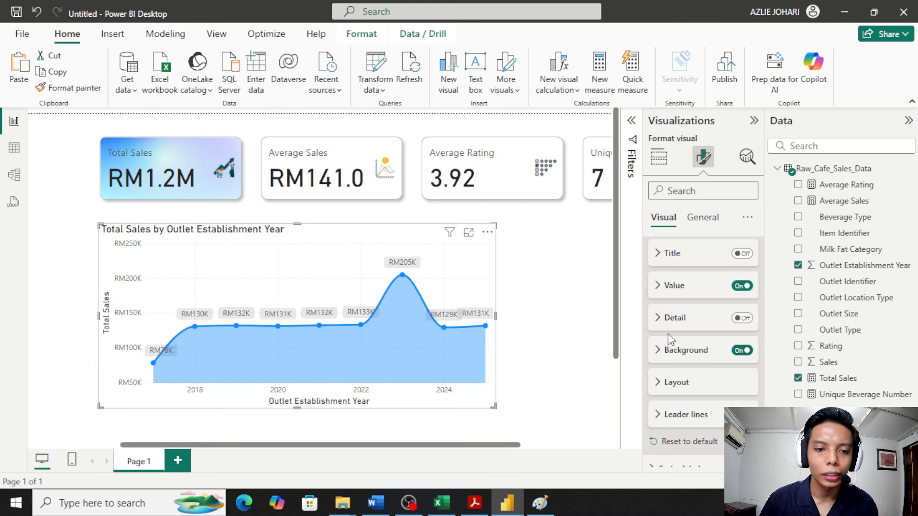
click(559, 284)
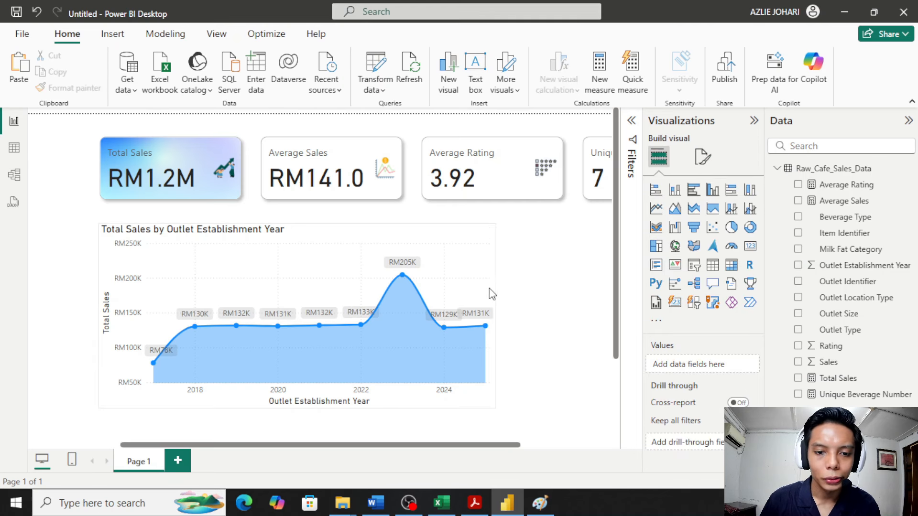
Step: Widen the line chart further so it ends just short of the Average Rating card's right edge
click(492, 326)
drag(496, 314, 550, 315)
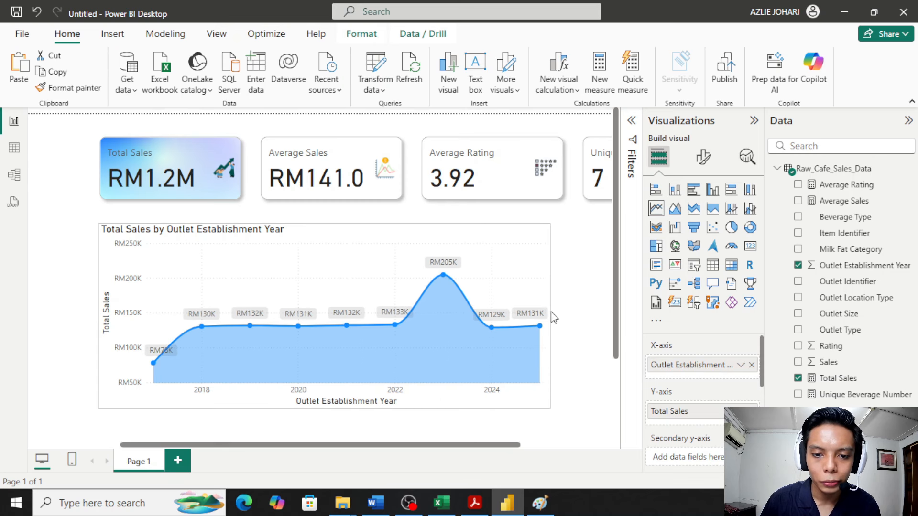
click(566, 288)
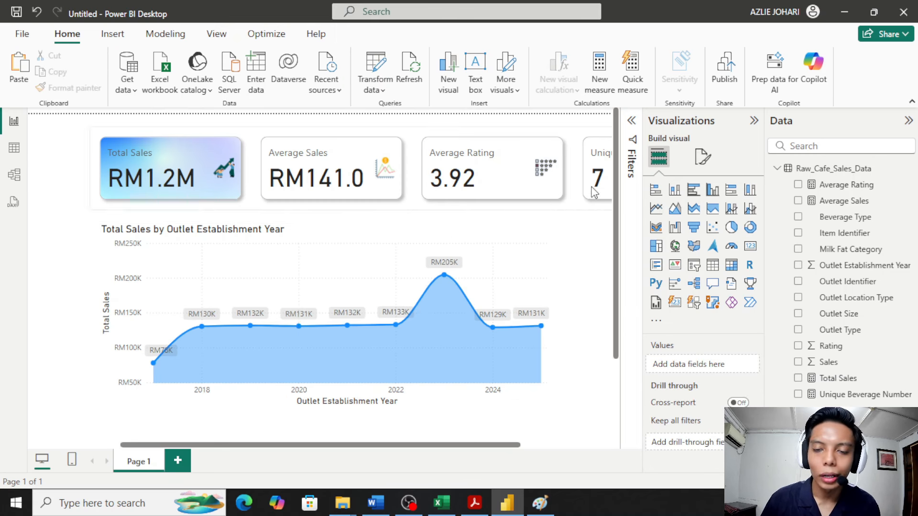
Step: Change the line chart's title to "Total sales over the years"
click(471, 234)
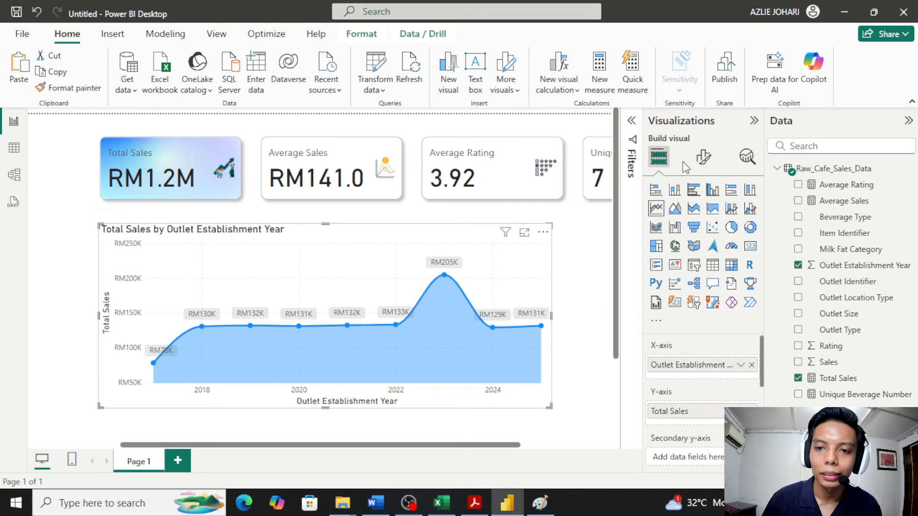
click(704, 156)
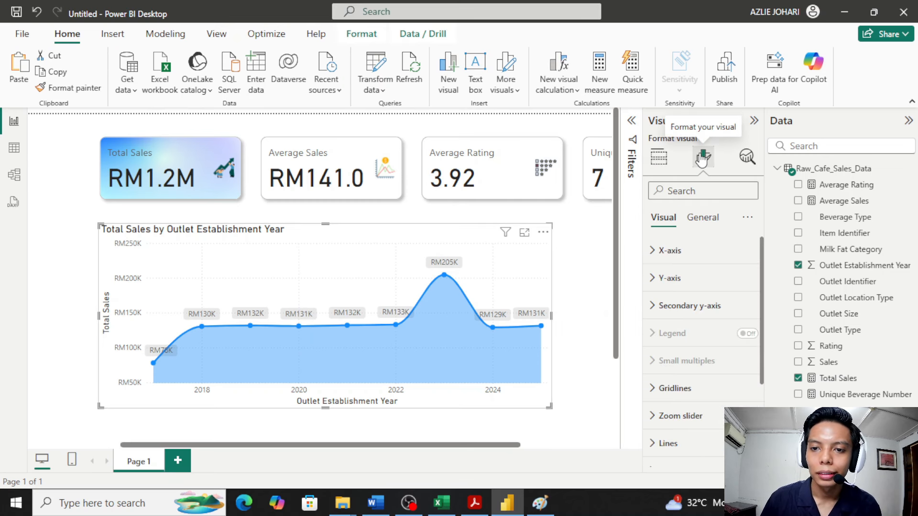
click(701, 224)
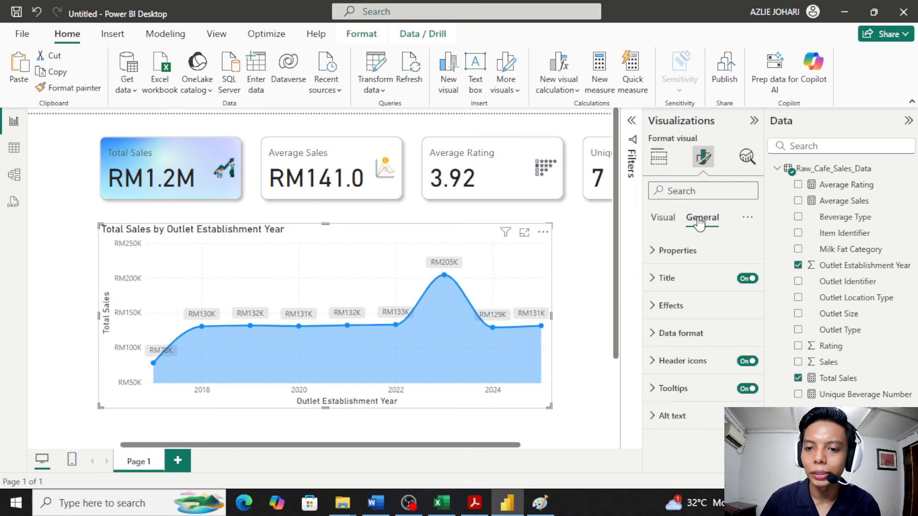
click(688, 279)
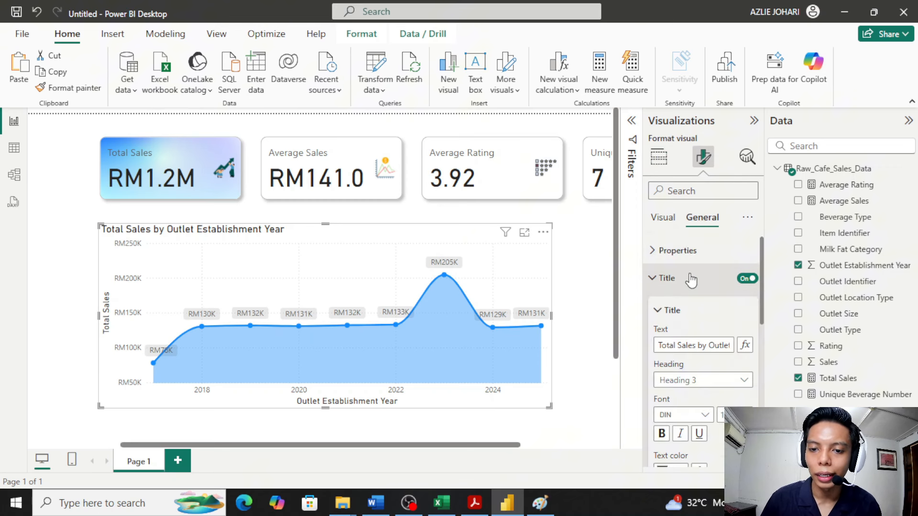
click(716, 345)
key(ctrl+a)
key(BackSpace)
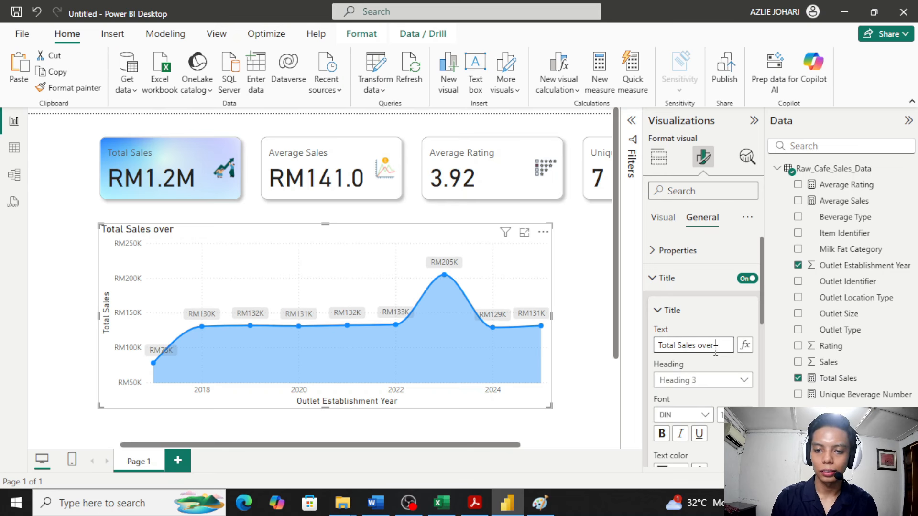
text(yar)
key(BackSpace)
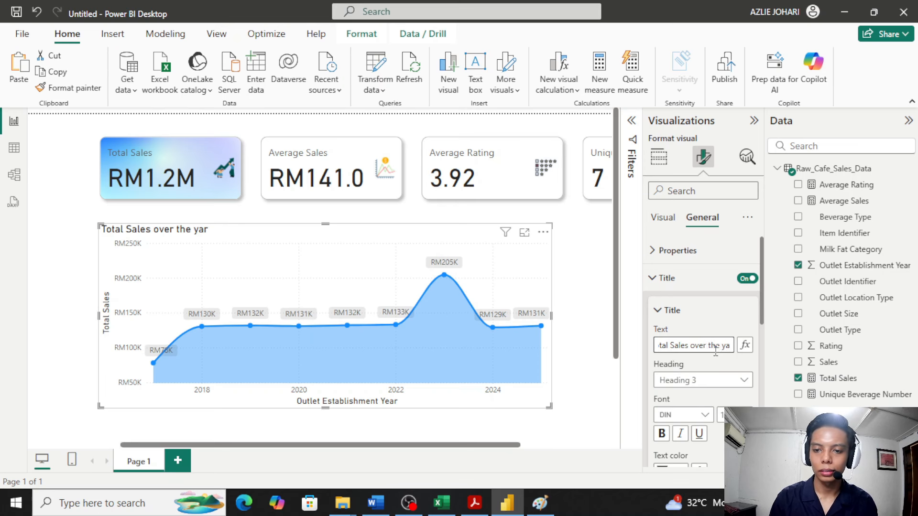
text(ars)
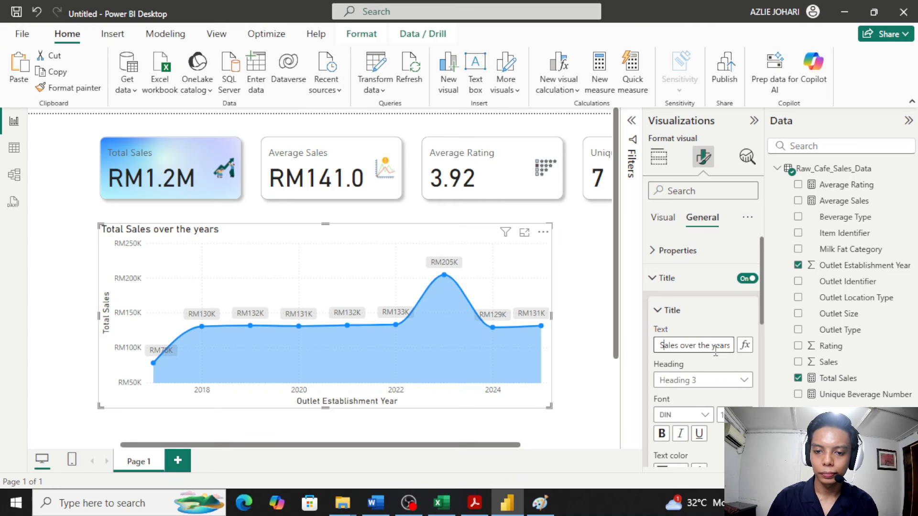
key(BackSpace)
text(s)
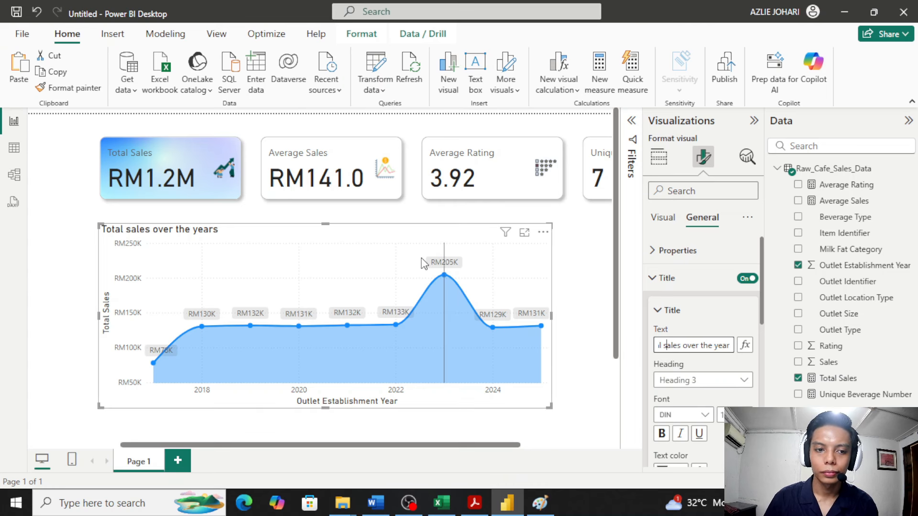
click(571, 268)
Step: Move the line chart up so it sits just below the KPI cards, in line with the Total Sales card
scroll(360, 289, down, 1)
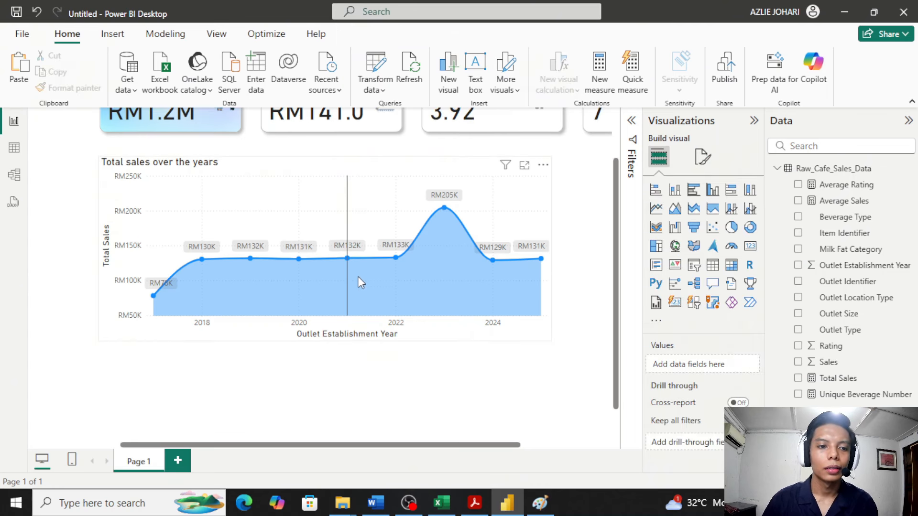
scroll(358, 282, up, 1)
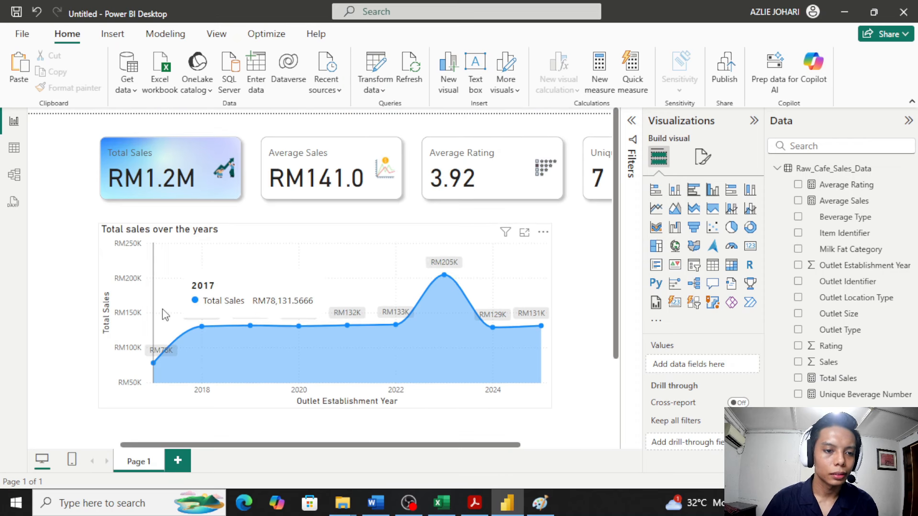
click(535, 282)
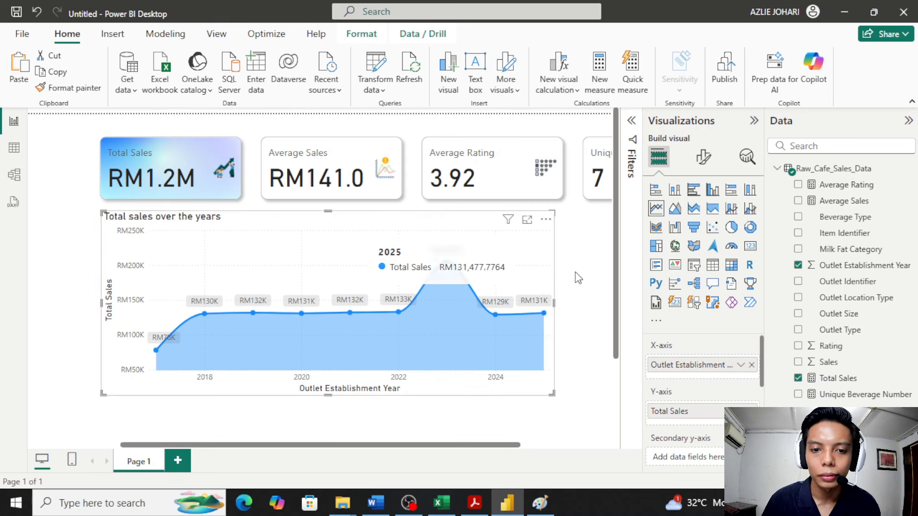
click(600, 304)
scroll(597, 304, down, 3)
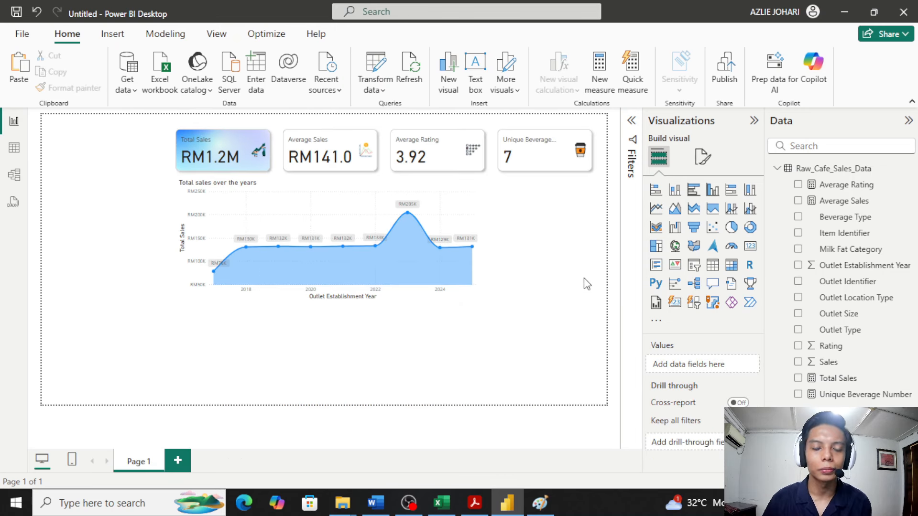
scroll(493, 254, up, 3)
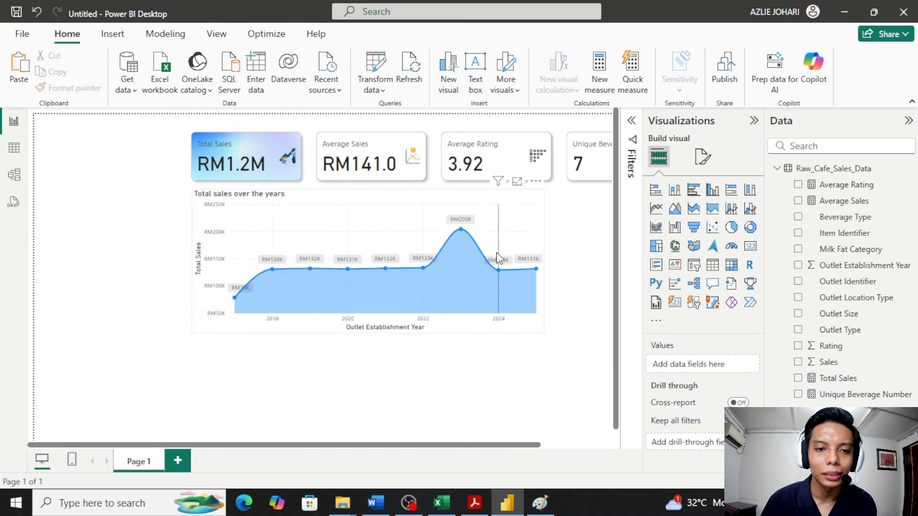
scroll(561, 255, right, 2)
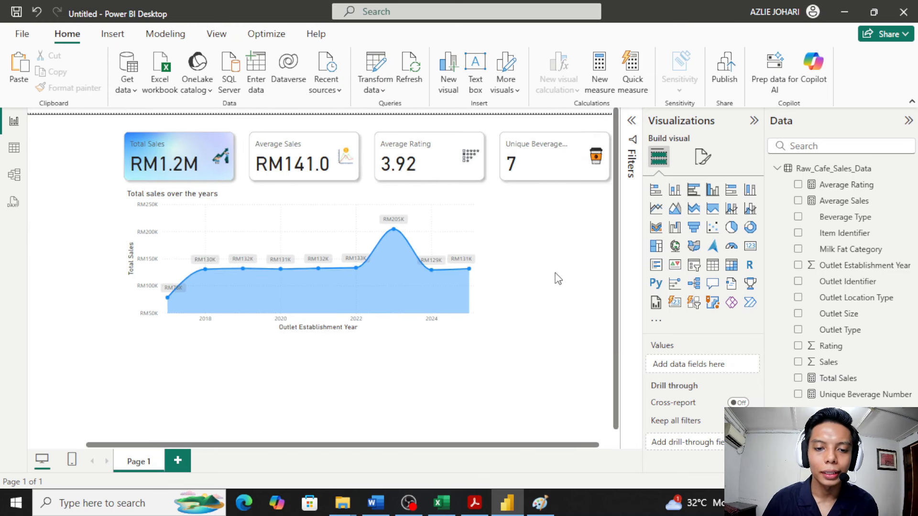
Step: Switch to the requirements PDF in Acrobat, read business requirement 3 on beverages and milk fat content, and return to Power BI
click(475, 503)
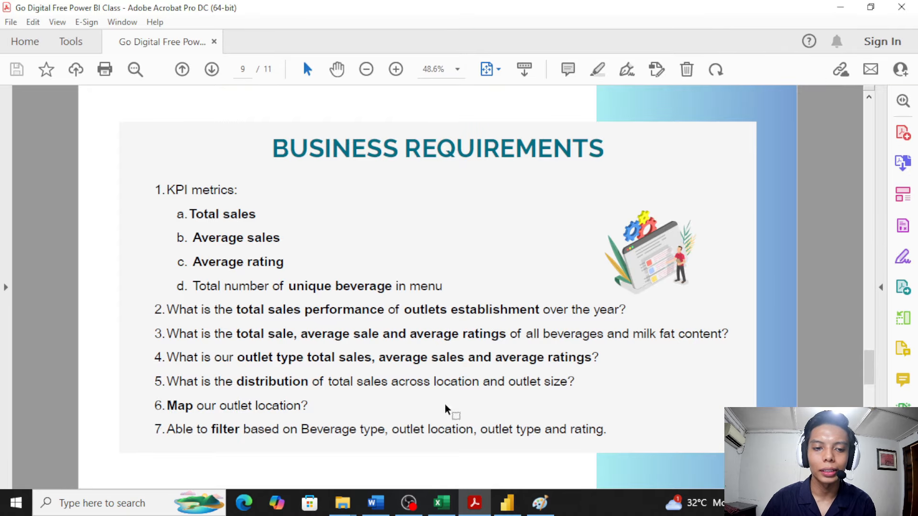
drag(168, 333, 524, 335)
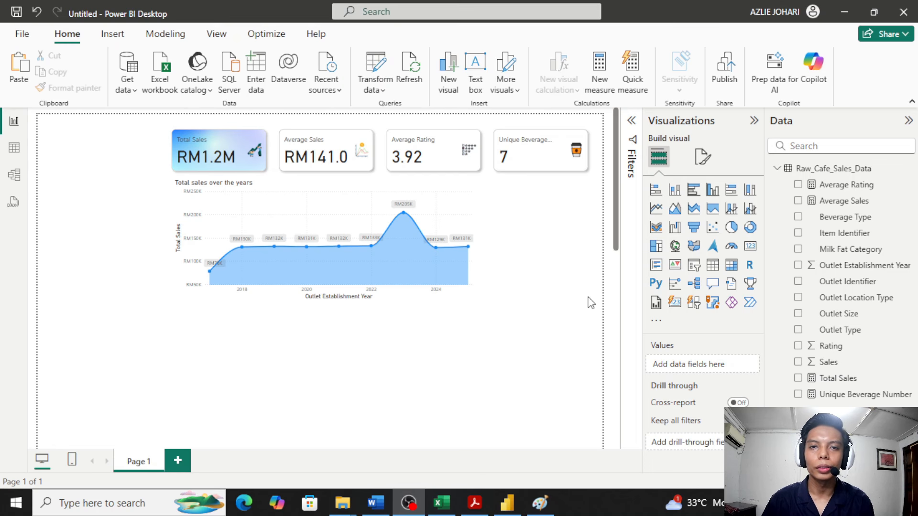
click(475, 503)
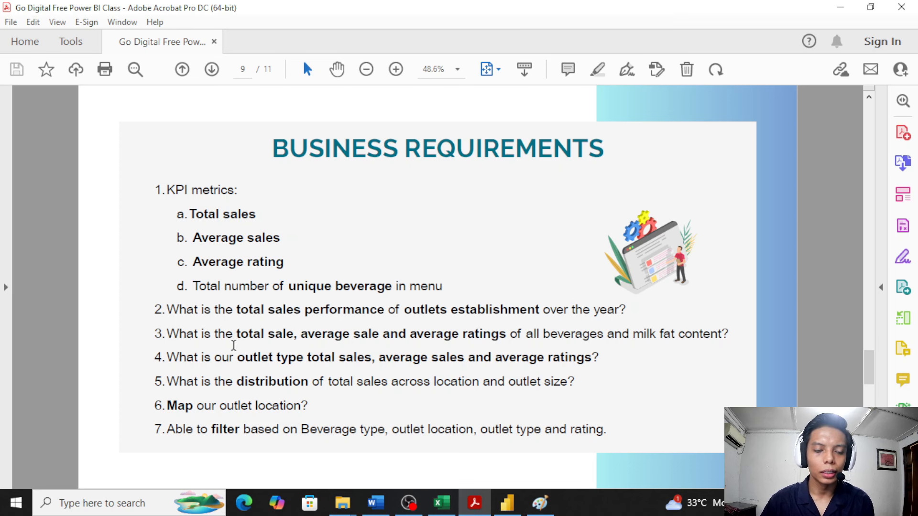
drag(238, 334, 521, 337)
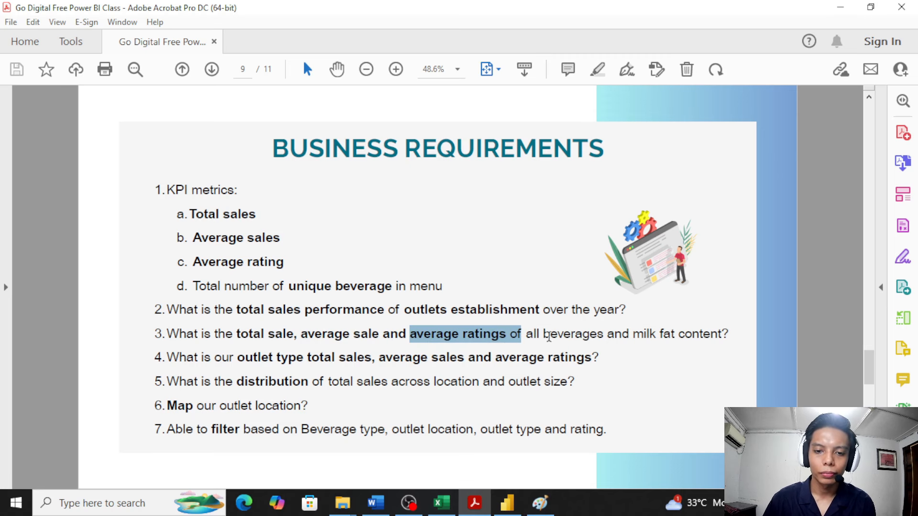
click(543, 335)
click(518, 492)
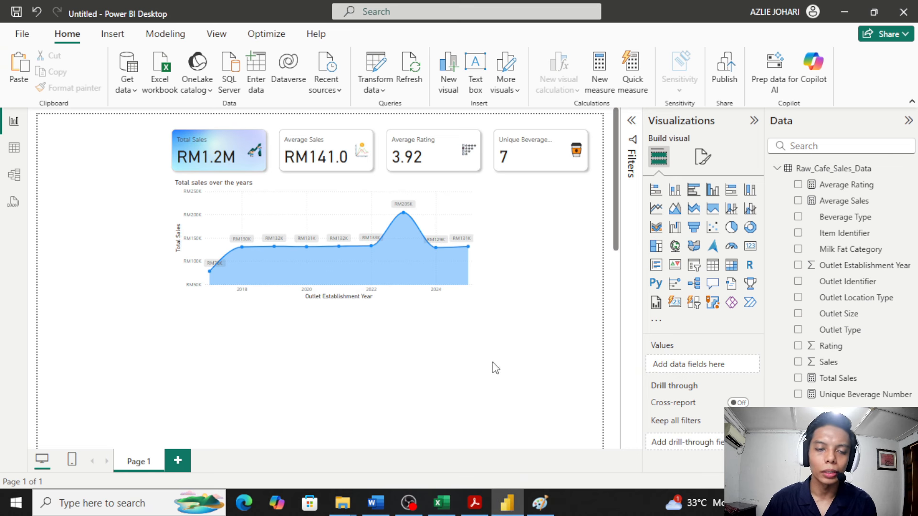
scroll(563, 271, down, 2)
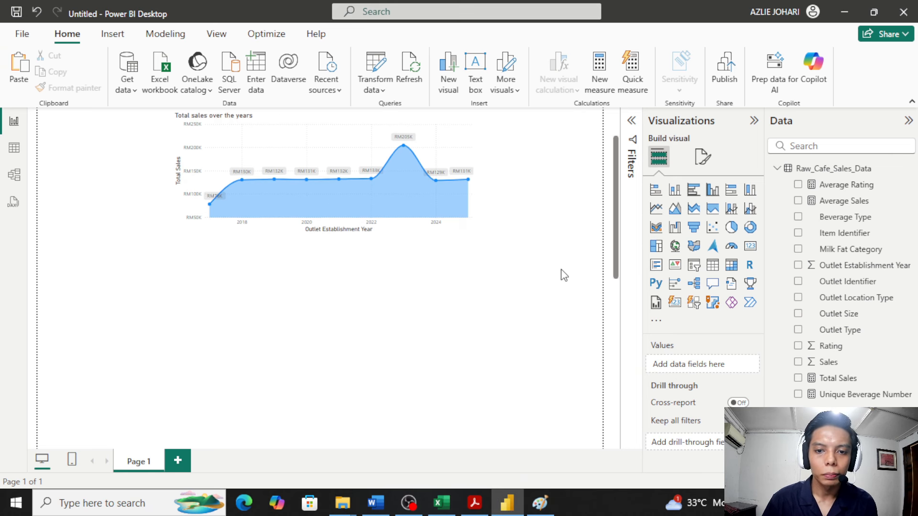
scroll(560, 274, up, 2)
scroll(558, 302, down, 2)
scroll(557, 301, up, 2)
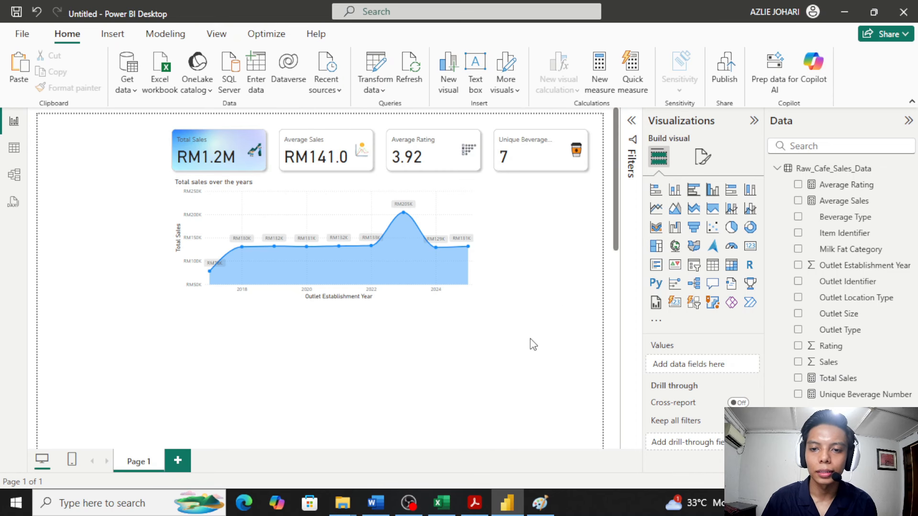
scroll(493, 382, down, 2)
scroll(483, 402, up, 1)
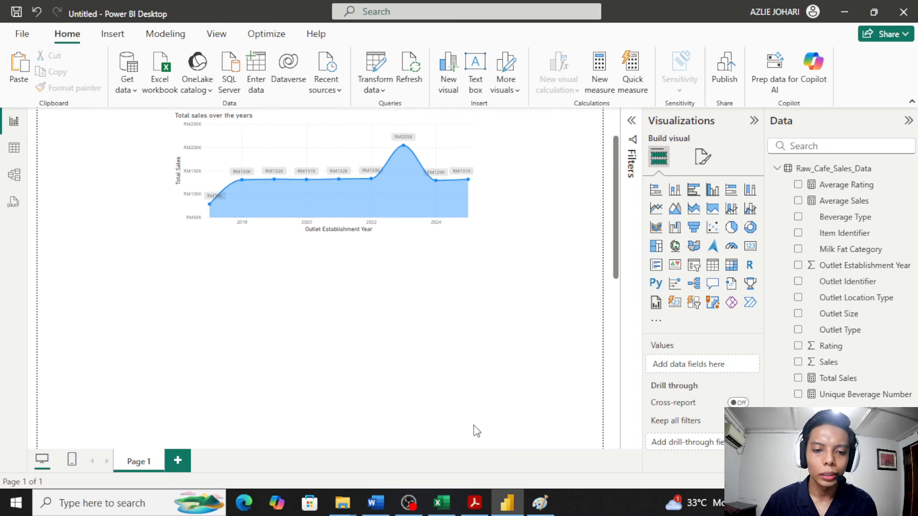
Step: Recheck in the Acrobat PDF which measures requirement 3 asks for across all beverages, and return to the Power BI report
click(475, 503)
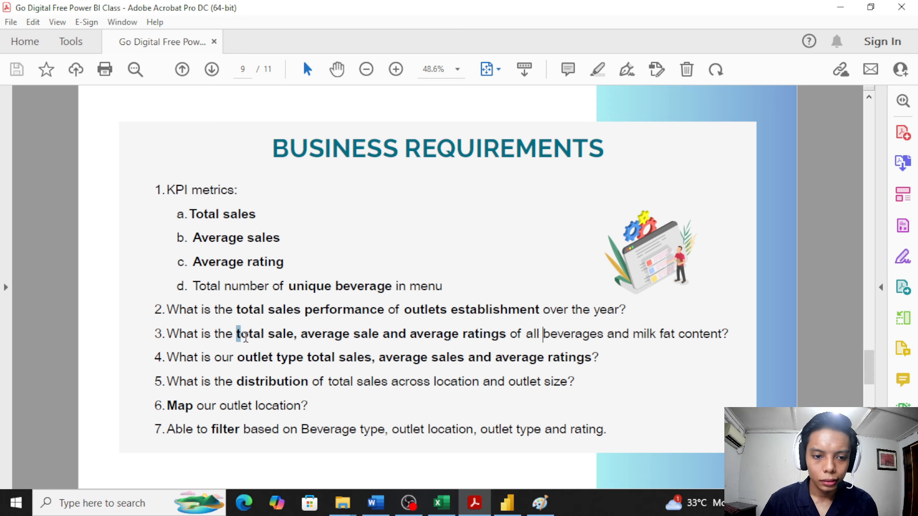
drag(245, 338, 290, 335)
drag(527, 335, 595, 334)
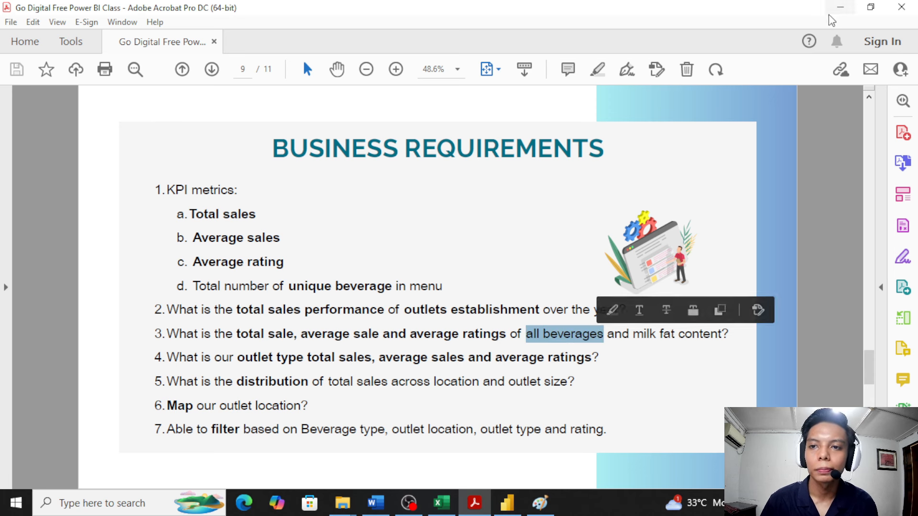
click(840, 7)
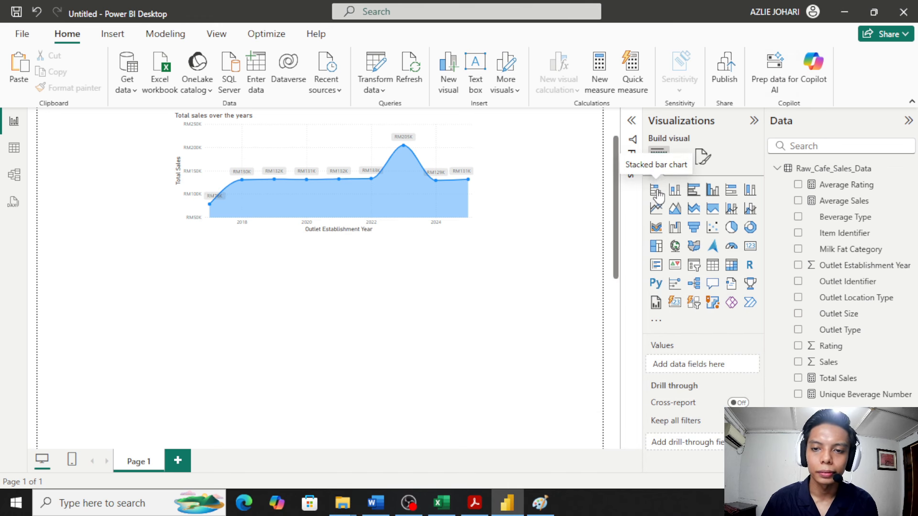
Step: Add a stacked bar chart below the line chart, with its right edge in line with the line chart's
click(658, 192)
drag(189, 350, 476, 349)
click(512, 263)
scroll(520, 269, up, 2)
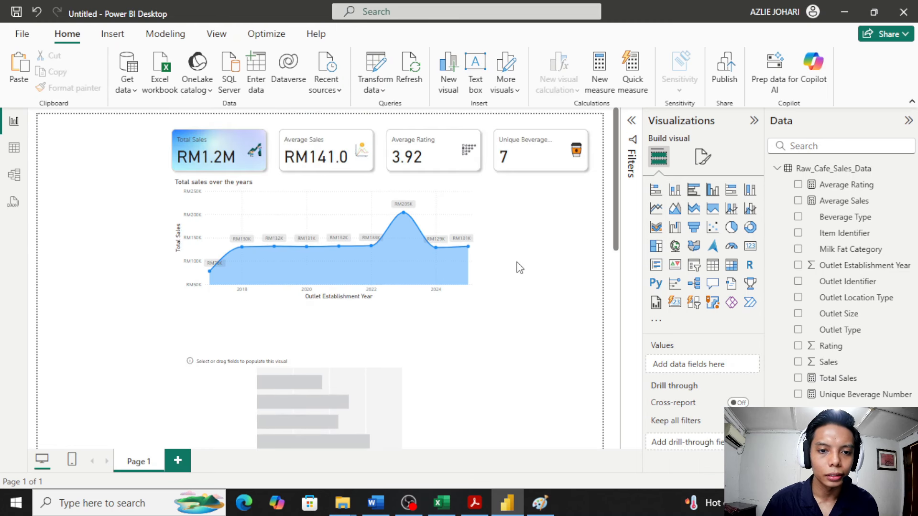
Step: Populate the stacked bar chart with Total Sales on the X-axis and Beverage Type on the Y-axis
scroll(520, 268, down, 3)
scroll(462, 301, up, 1)
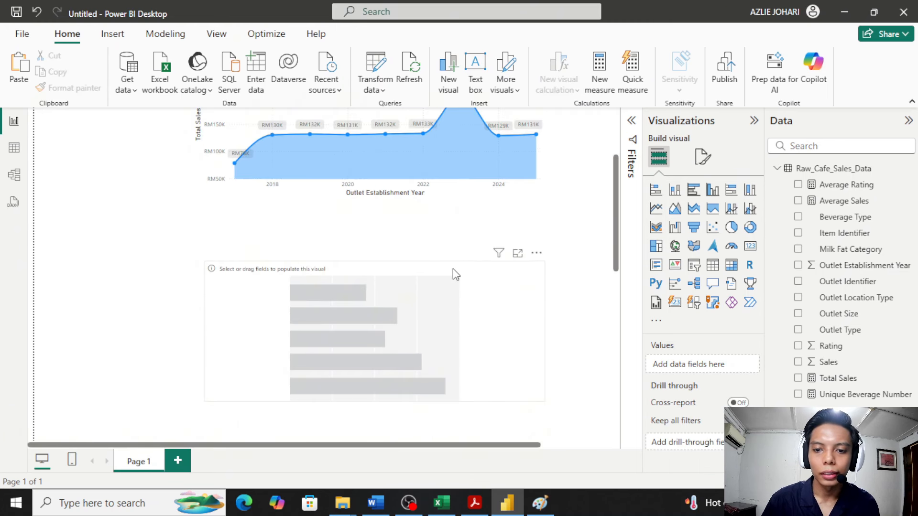
scroll(543, 286, down, 3)
click(404, 276)
scroll(404, 274, right, 2)
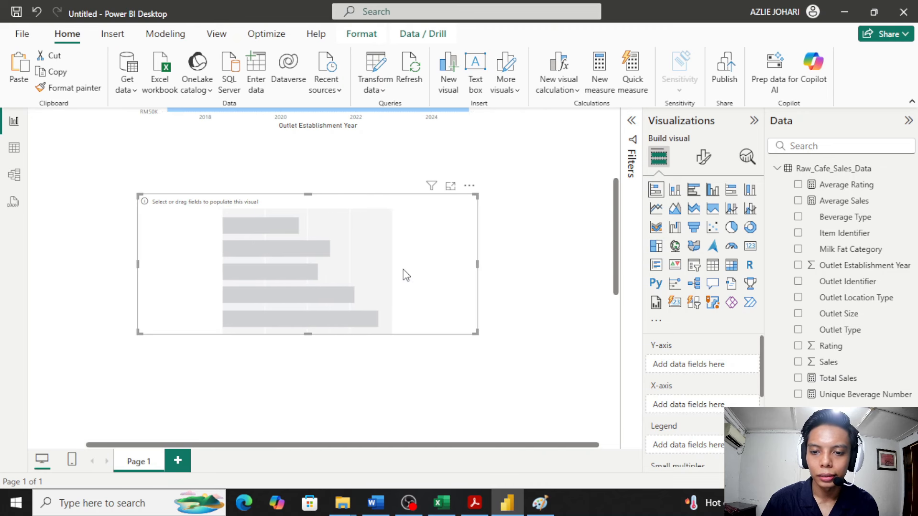
scroll(406, 276, right, 1)
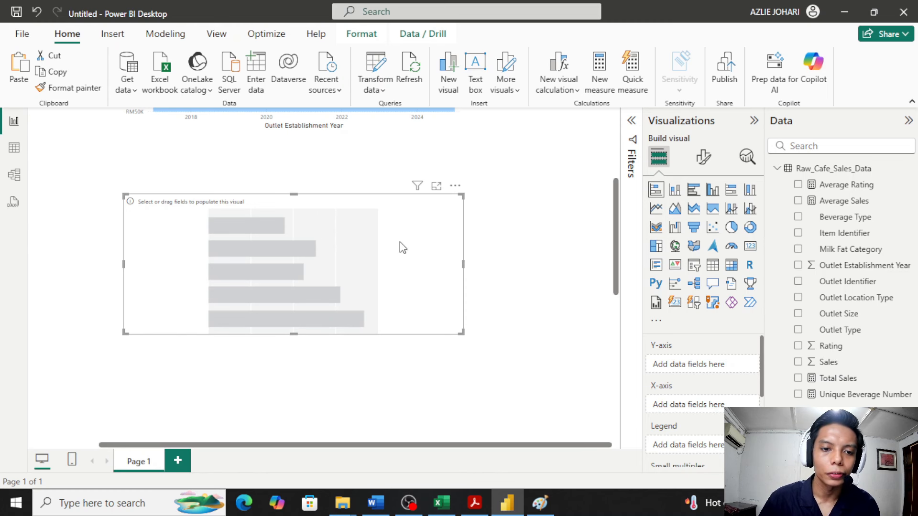
scroll(401, 248, up, 3)
scroll(401, 248, down, 3)
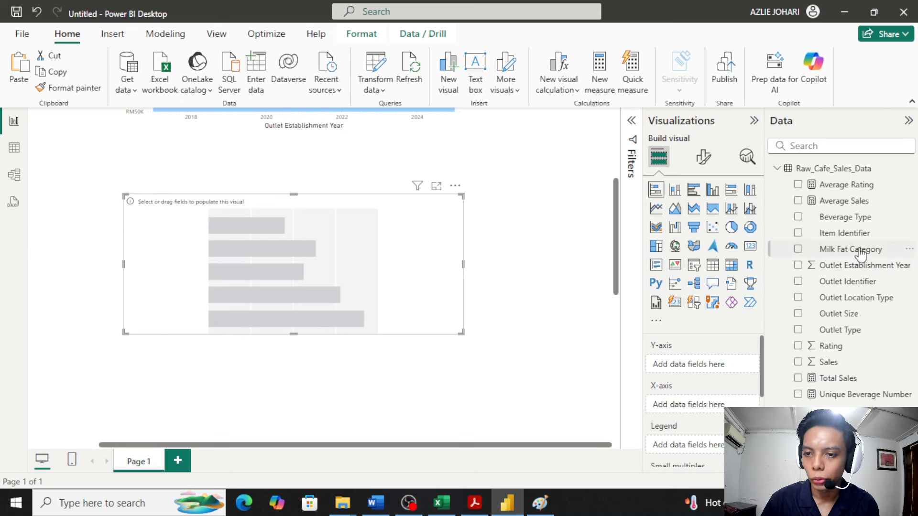
drag(856, 382, 679, 405)
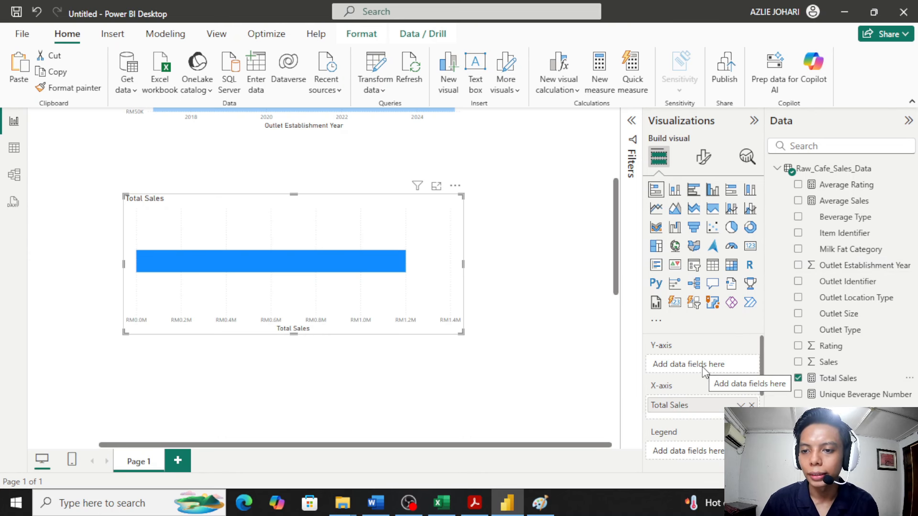
drag(846, 218, 700, 368)
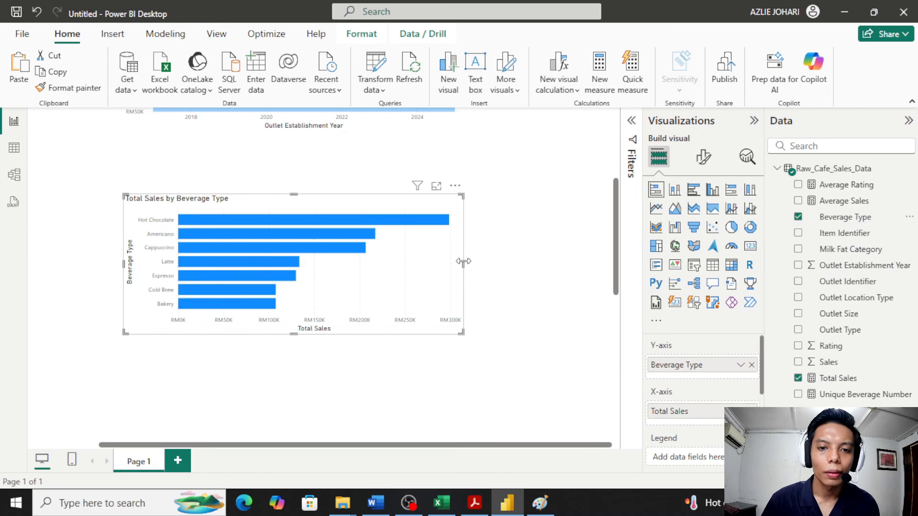
Step: Widen the stacked bar chart so its right edge extends slightly past the line chart's
drag(463, 261, 500, 263)
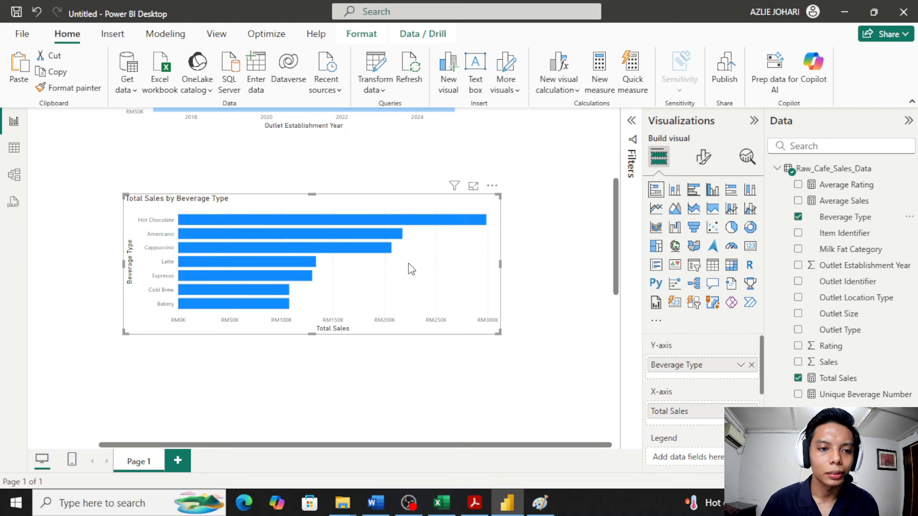
click(528, 253)
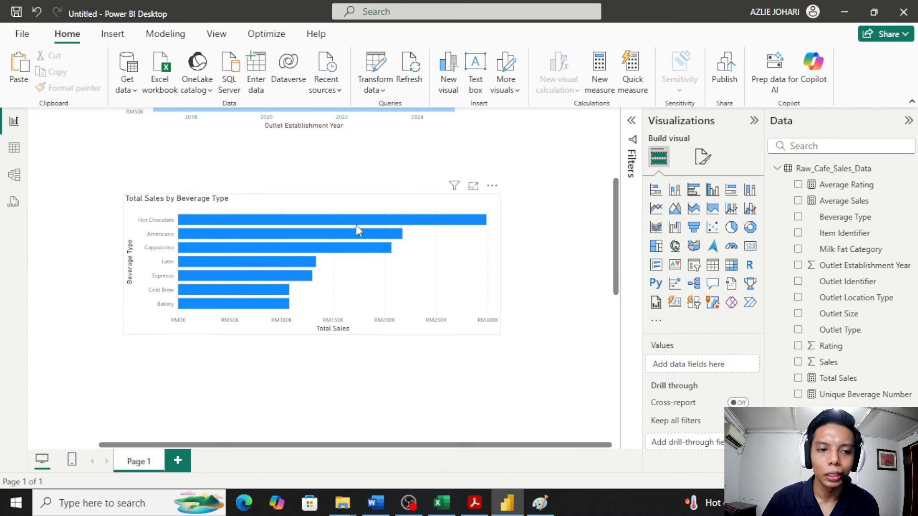
mouse_move(366, 223)
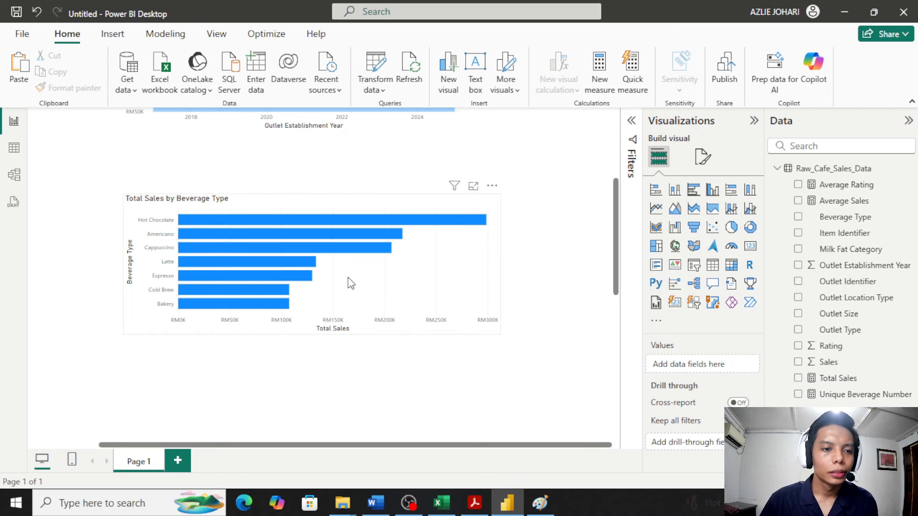
Step: Move the stacked bar chart up and to the left so it sits closer beneath the line chart
mouse_move(327, 263)
mouse_down()
mouse_move(303, 243)
mouse_move(325, 262)
mouse_up()
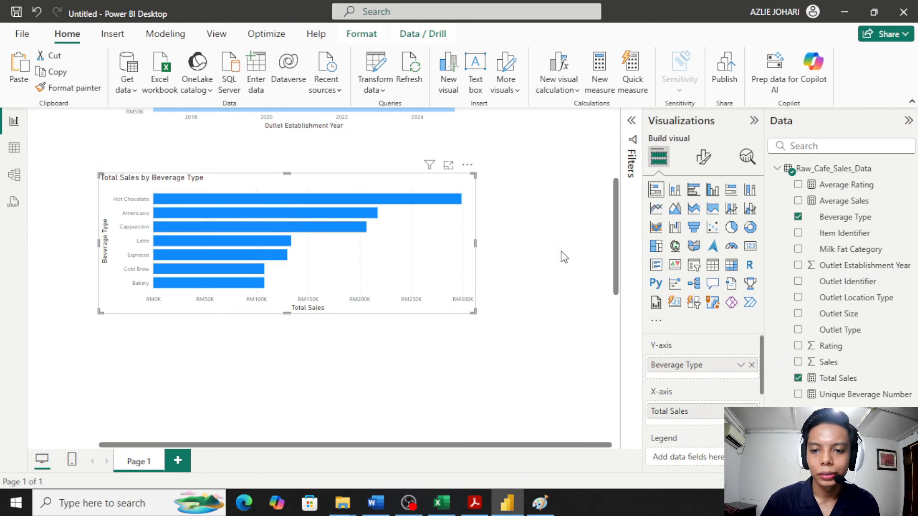
scroll(537, 247, up, 3)
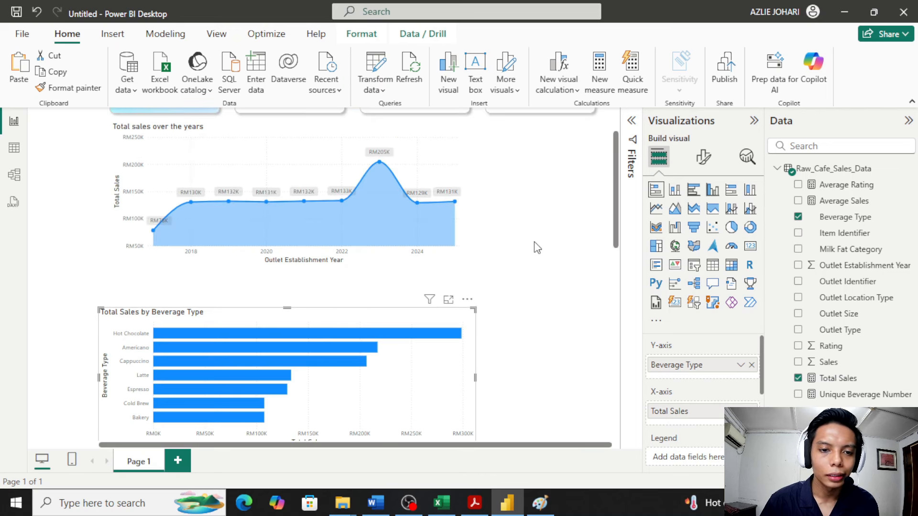
scroll(535, 242, down, 2)
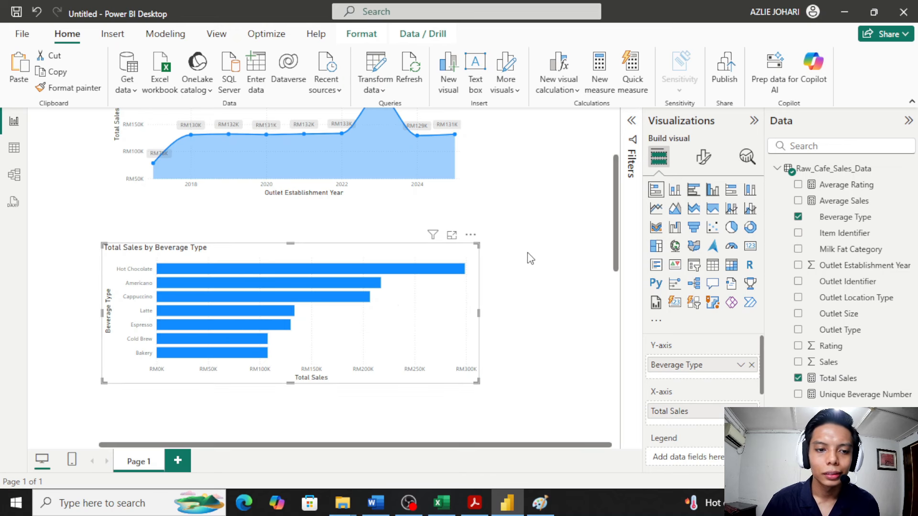
click(483, 300)
click(425, 323)
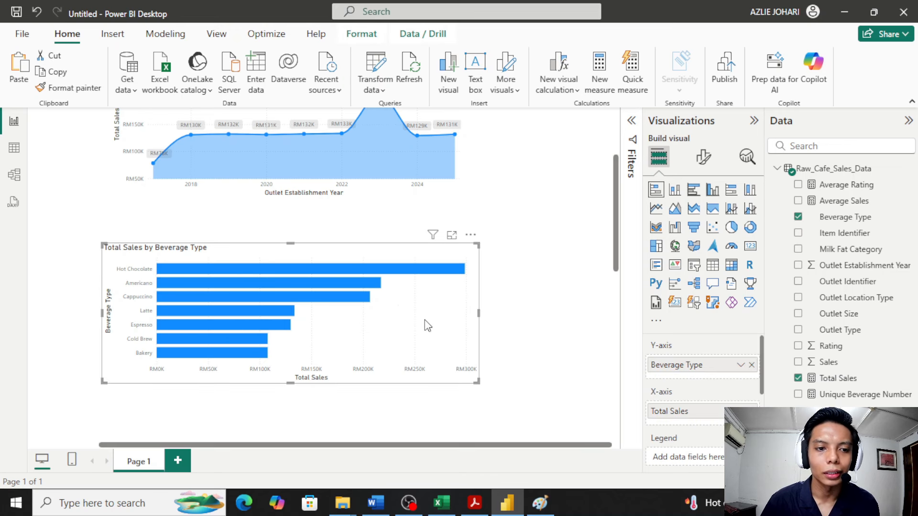
Step: Turn on data labels for the stacked bar chart
scroll(417, 300, down, 4)
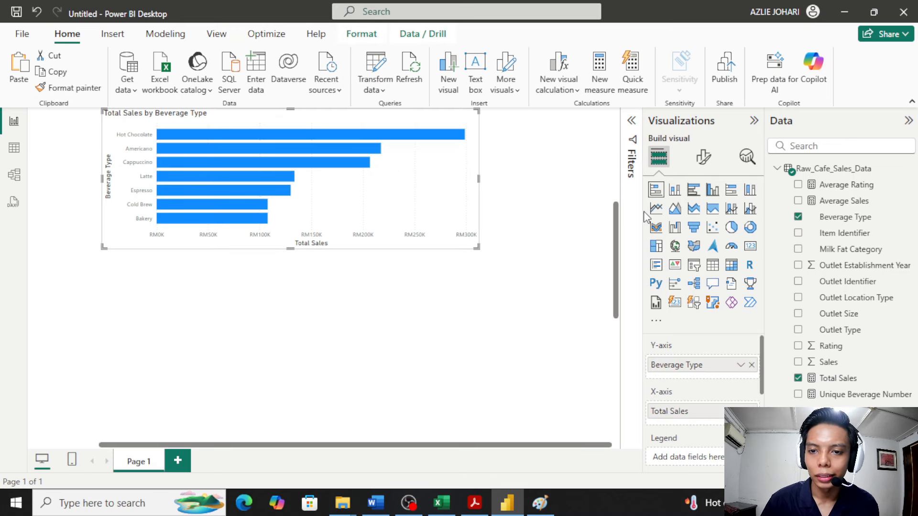
click(709, 162)
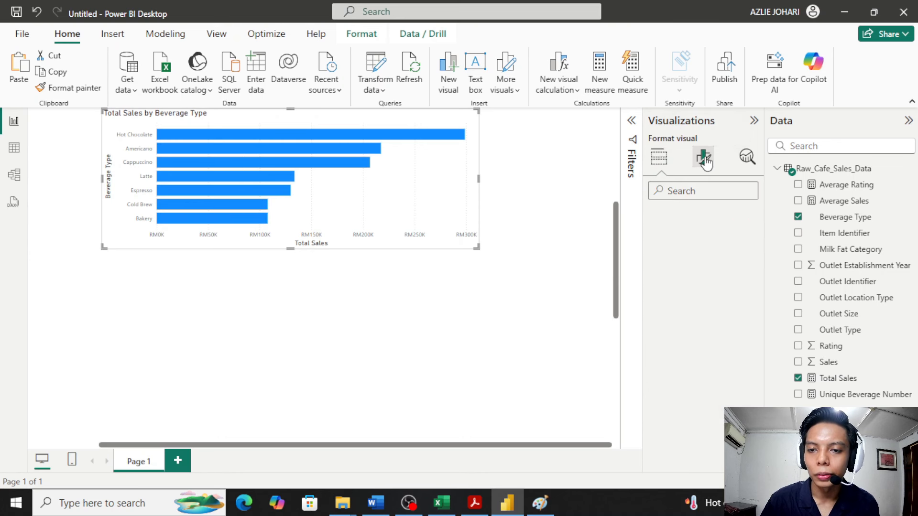
scroll(718, 264, down, 2)
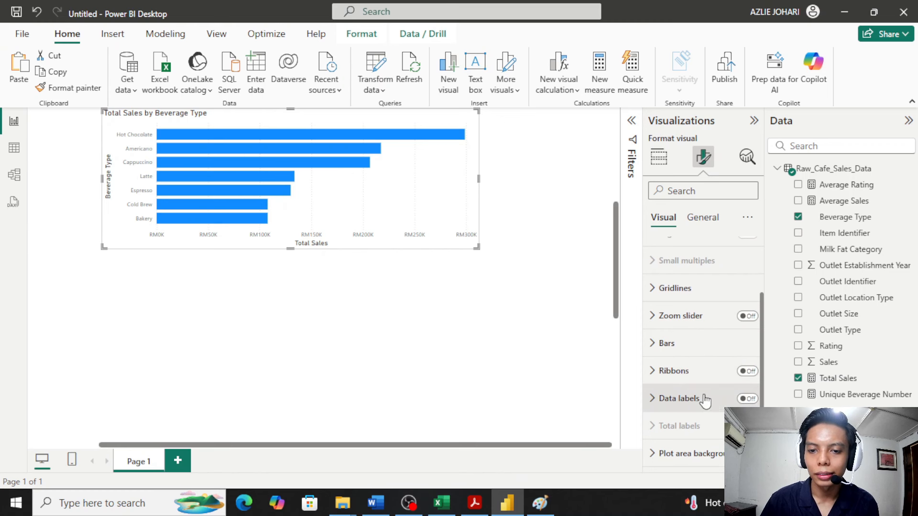
click(748, 400)
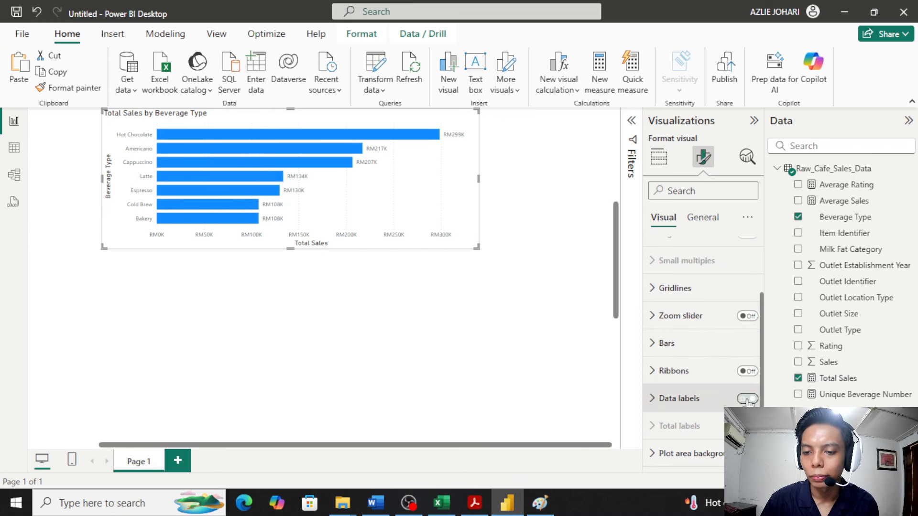
scroll(452, 218, up, 2)
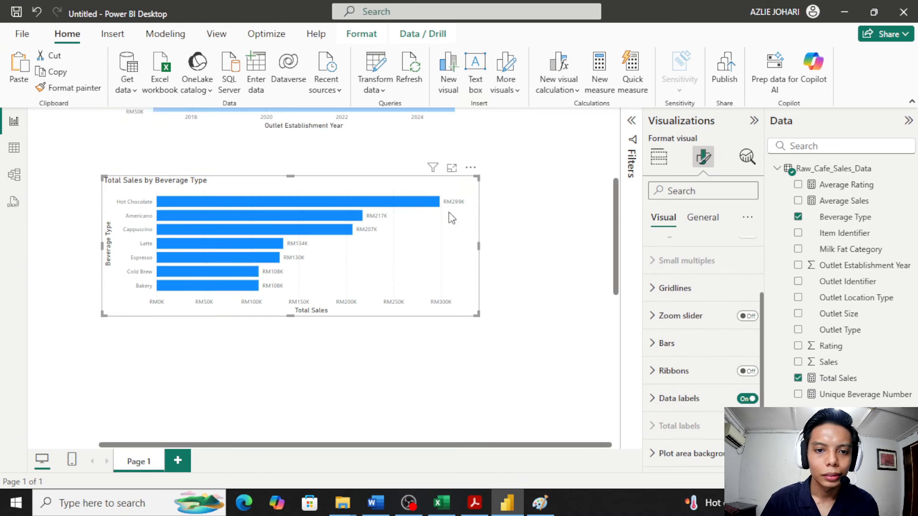
Step: Set the stacked bar chart's data label position to Inside end
click(659, 396)
scroll(701, 301, down, 3)
scroll(701, 302, down, 2)
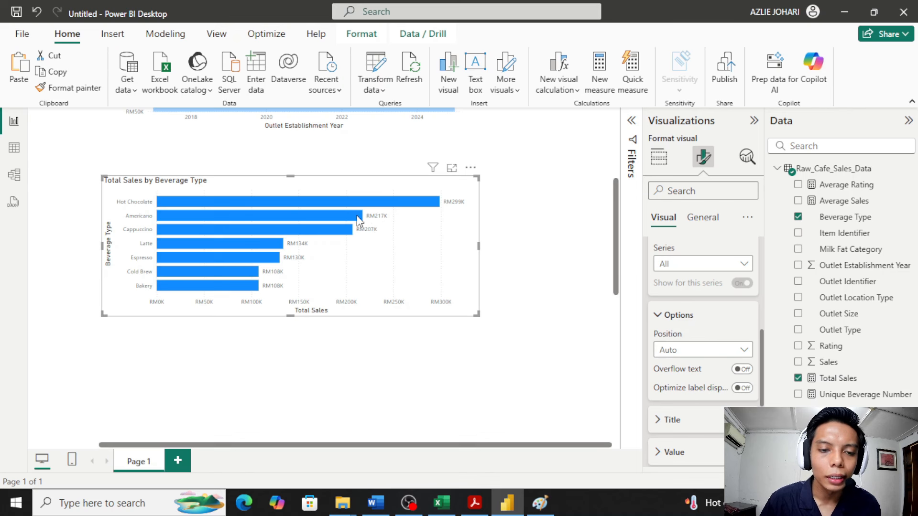
click(703, 359)
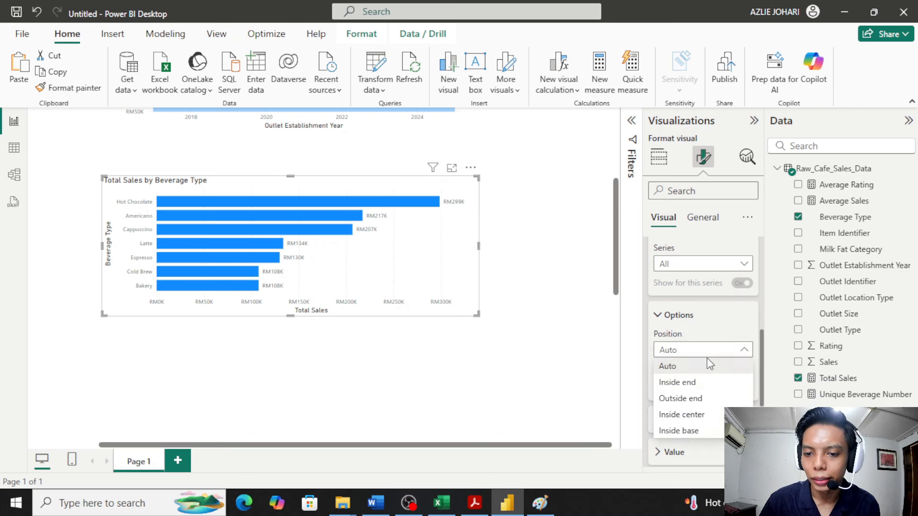
click(710, 384)
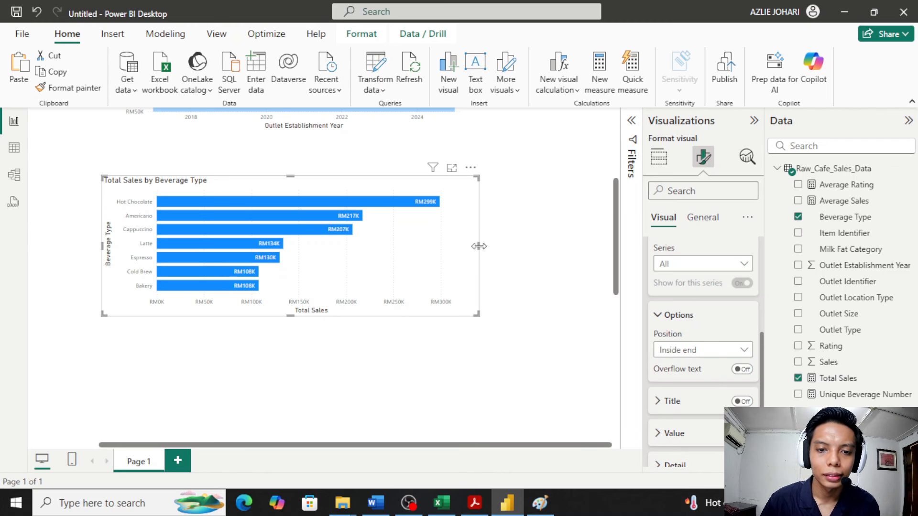
Step: Narrow the stacked bar chart to less than the line chart's width and move it to sit centered beneath that chart
drag(479, 246, 421, 257)
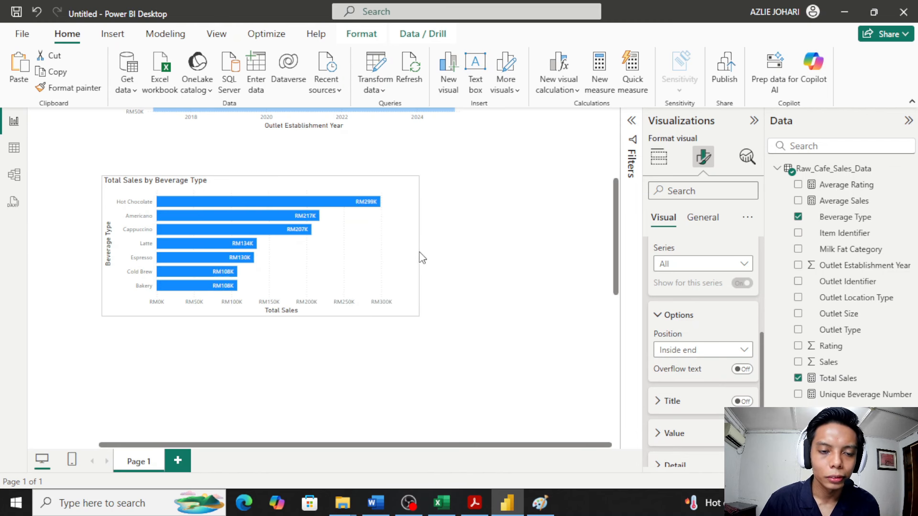
drag(358, 250, 385, 241)
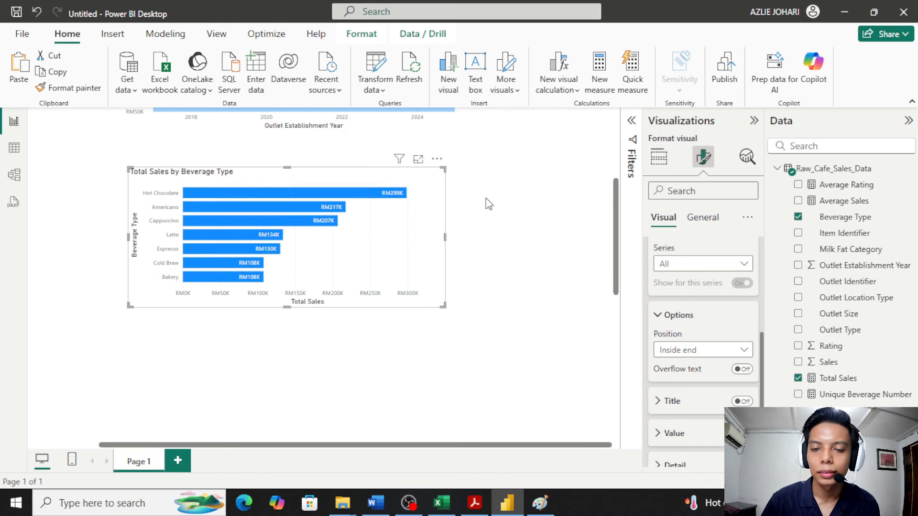
scroll(499, 222, up, 2)
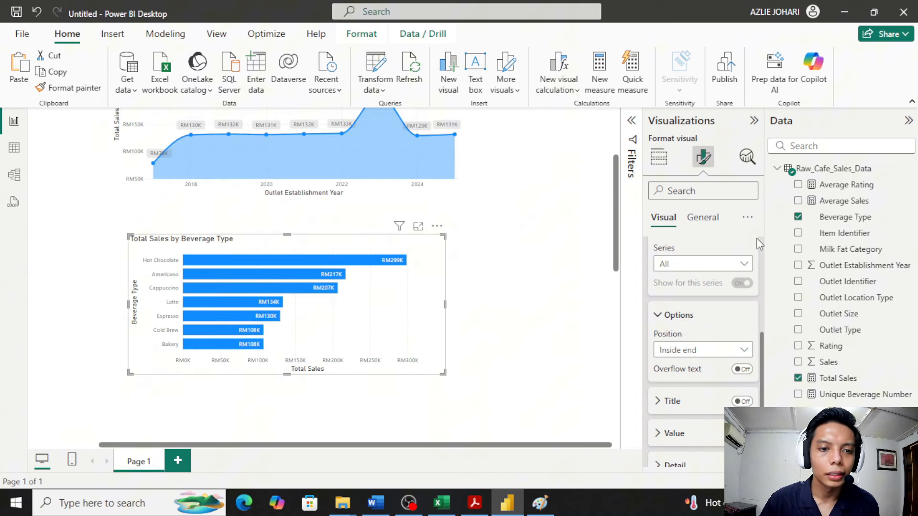
Step: Change the stacked bar chart's title to "Beverage Sales" and nudge the chart slightly up and left
click(703, 220)
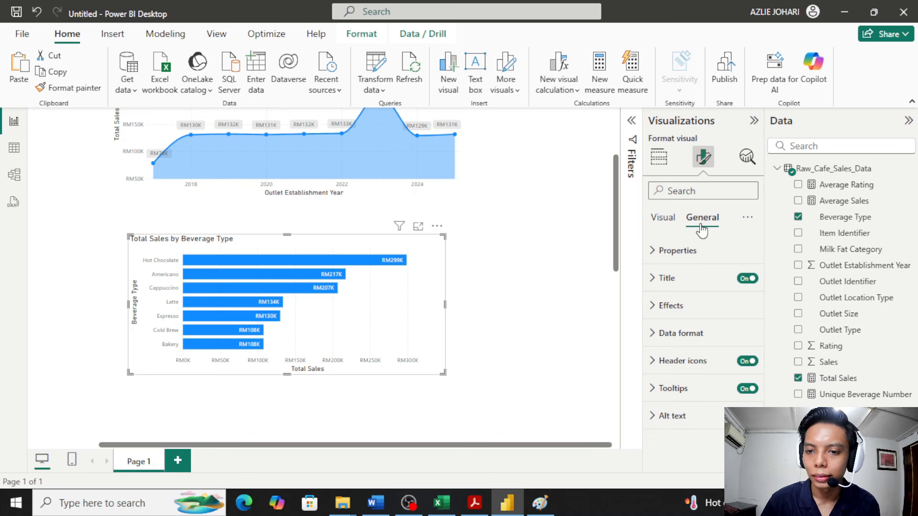
click(689, 278)
triple_click(709, 343)
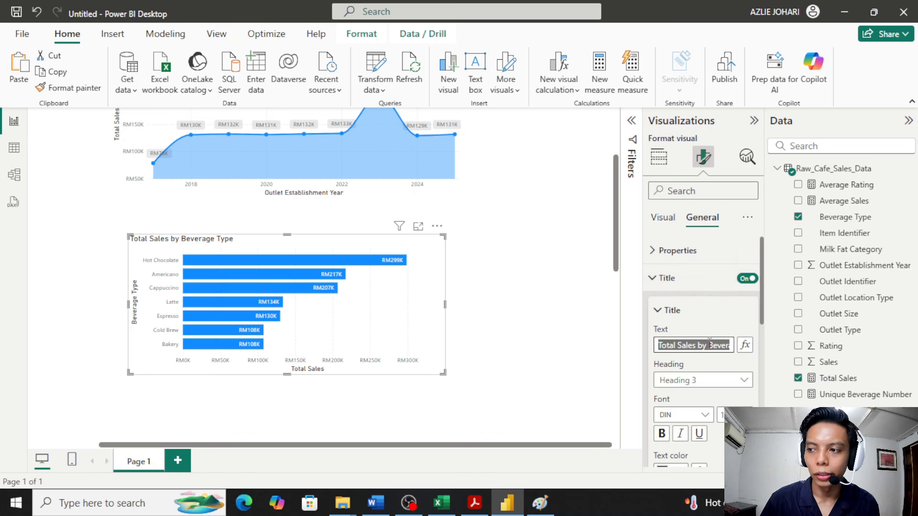
key(BackSpace)
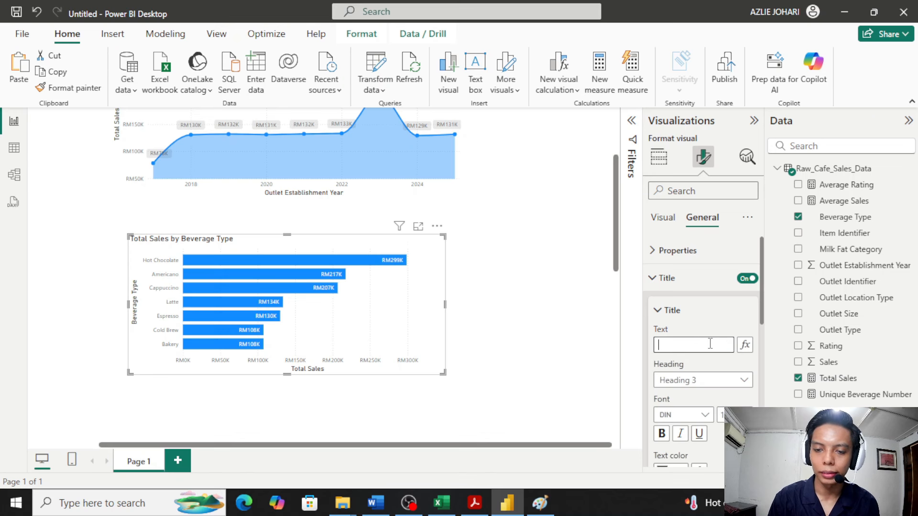
text(Beverage Sales)
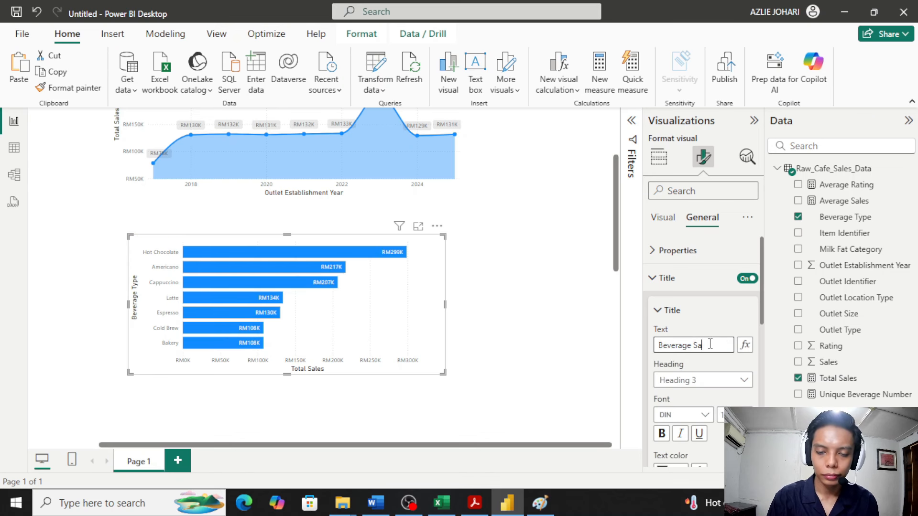
click(566, 260)
drag(380, 305, 375, 298)
click(511, 268)
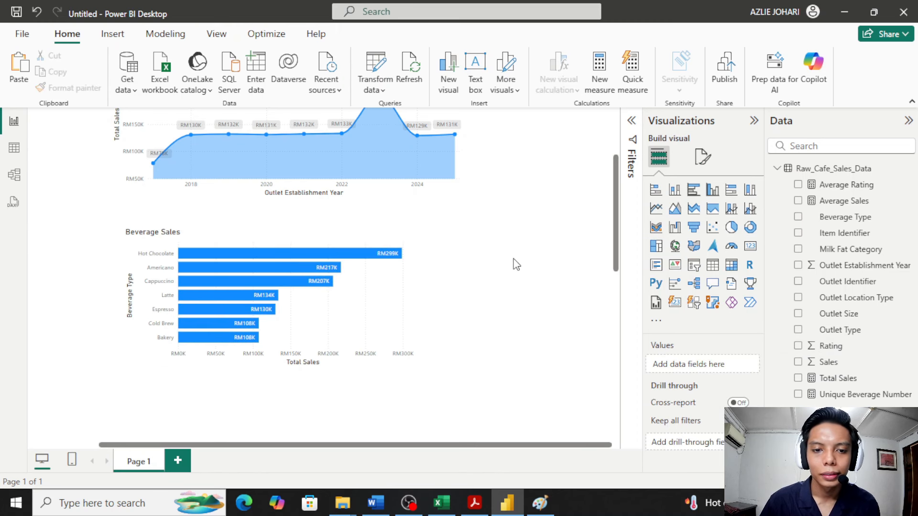
Step: Review the measures listed in business requirement 3 in the Acrobat PDF, and switch back to the Power BI report
ctrl+scroll(515, 262, down, 3)
scroll(615, 253, down, 3)
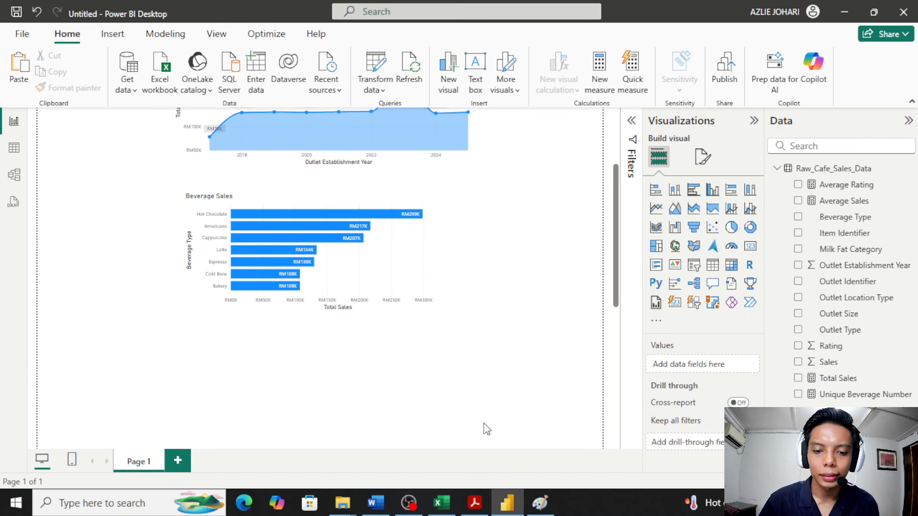
mouse_move(475, 502)
click(460, 401)
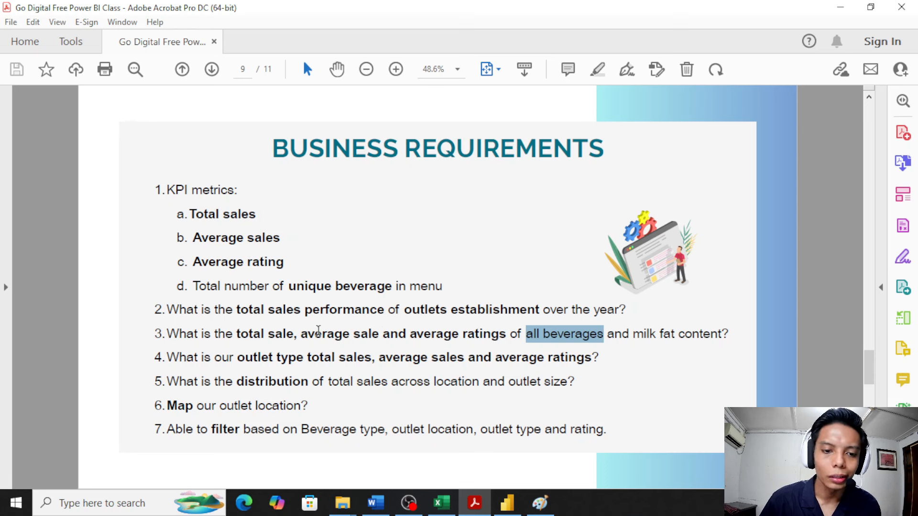
drag(304, 337, 603, 337)
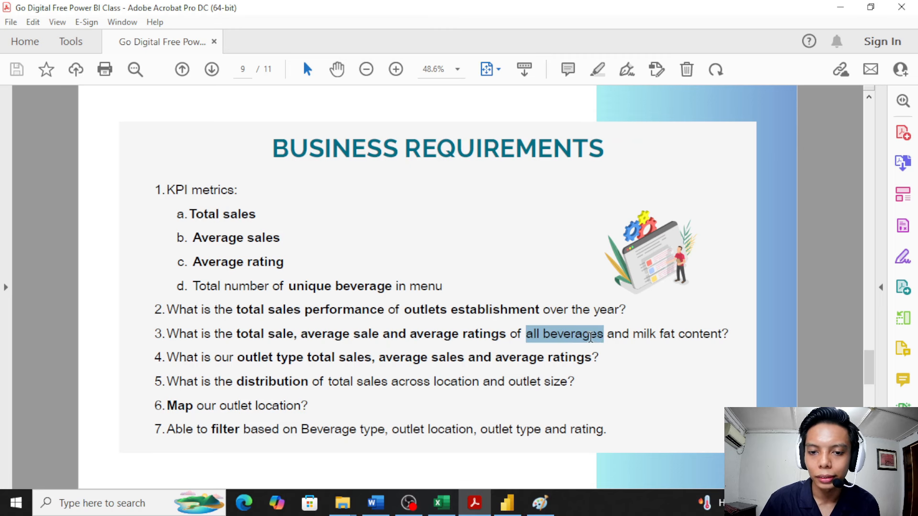
click(828, 10)
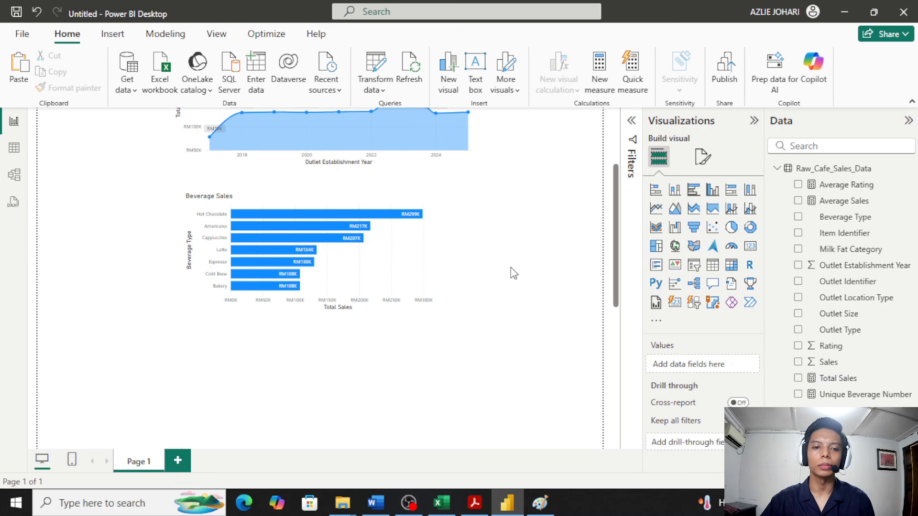
Step: Duplicate the Beverage Sales bar chart twice and stack both copies below the original
click(366, 251)
key(ctrl+c)
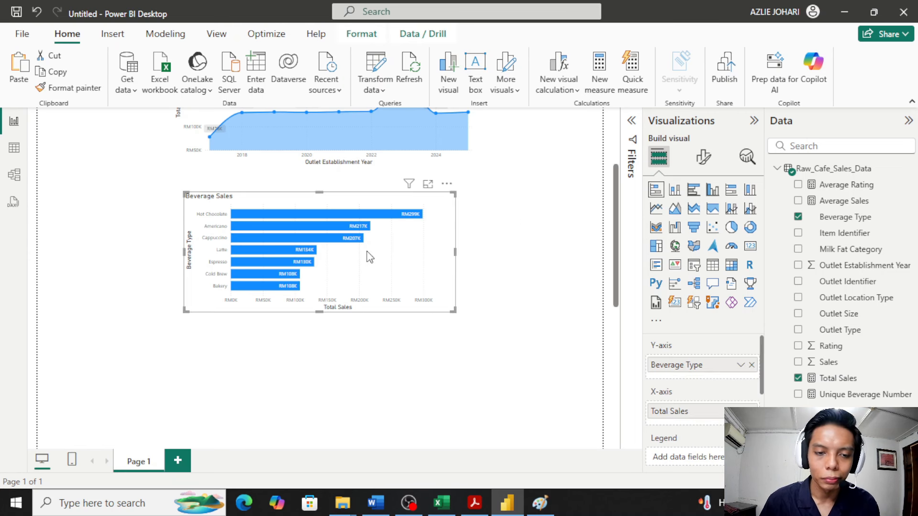
key(ctrl+v)
drag(397, 284, 382, 392)
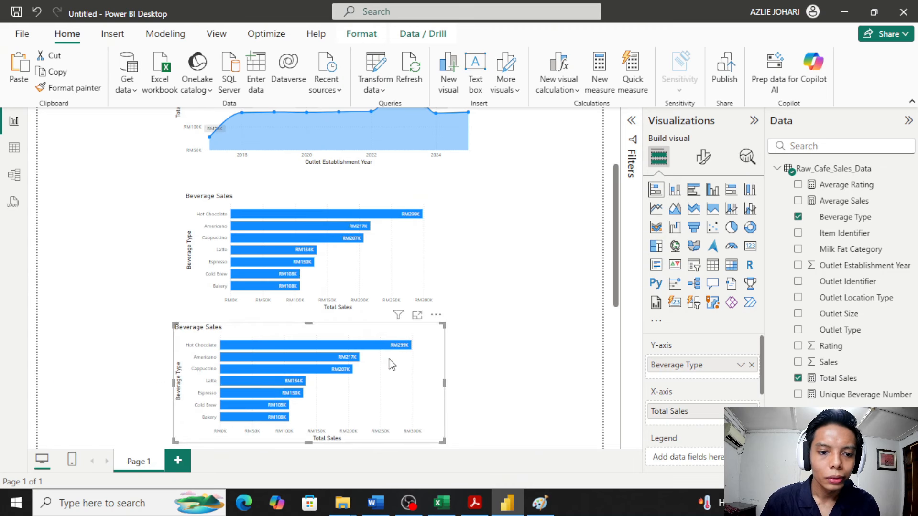
scroll(389, 363, down, 4)
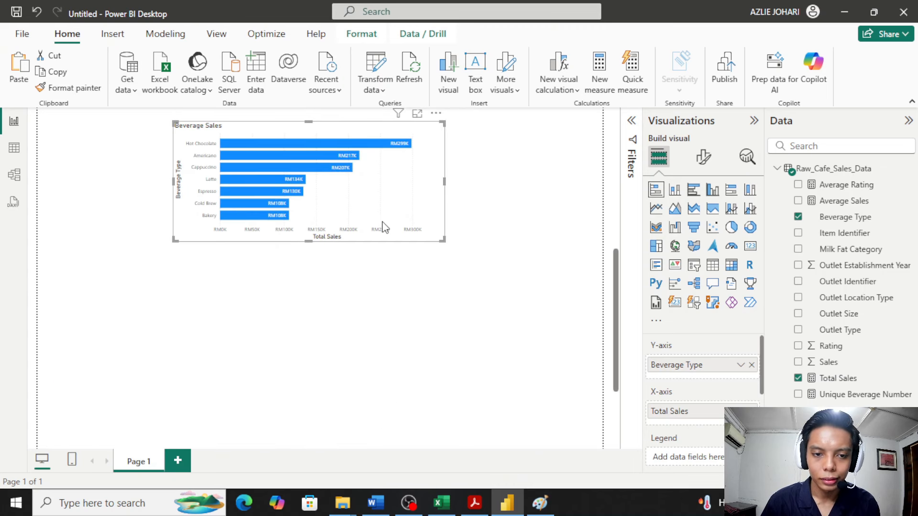
scroll(381, 225, up, 4)
drag(378, 329, 373, 328)
scroll(515, 245, up, 3)
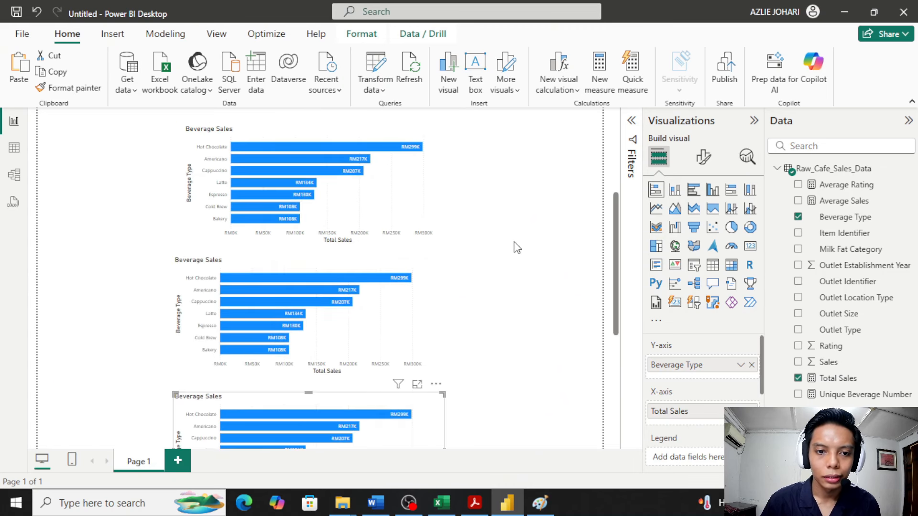
scroll(513, 244, down, 2)
scroll(382, 229, up, 2)
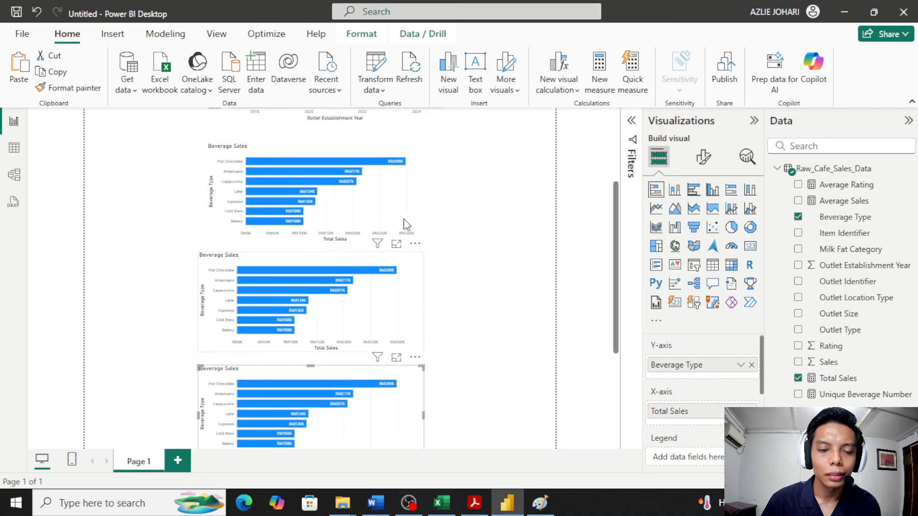
Step: Replace Total Sales with Average Sales on the X-axis of the middle Beverage Sales chart
click(375, 220)
click(371, 318)
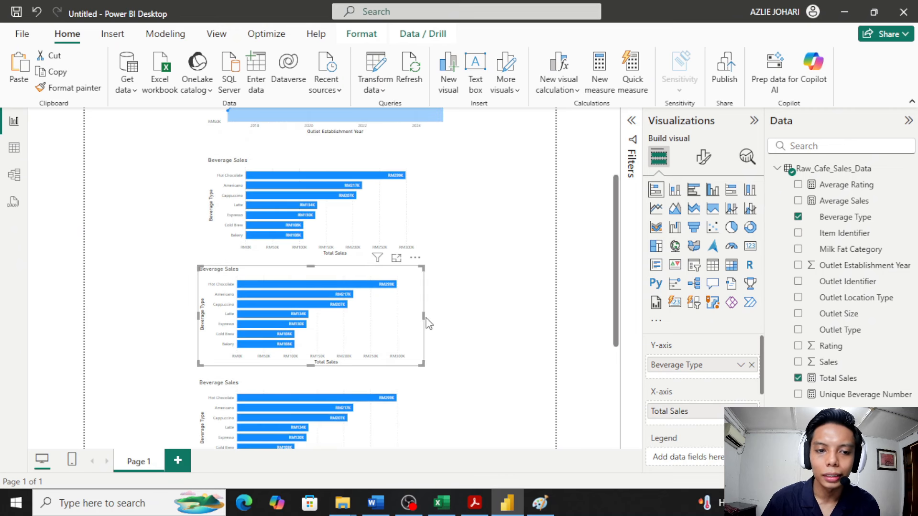
click(752, 412)
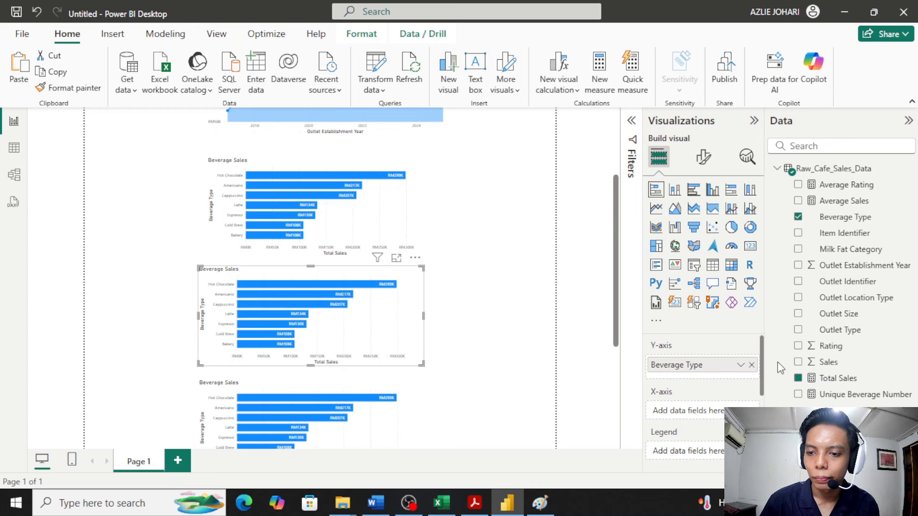
drag(844, 201, 703, 411)
scroll(486, 303, down, 2)
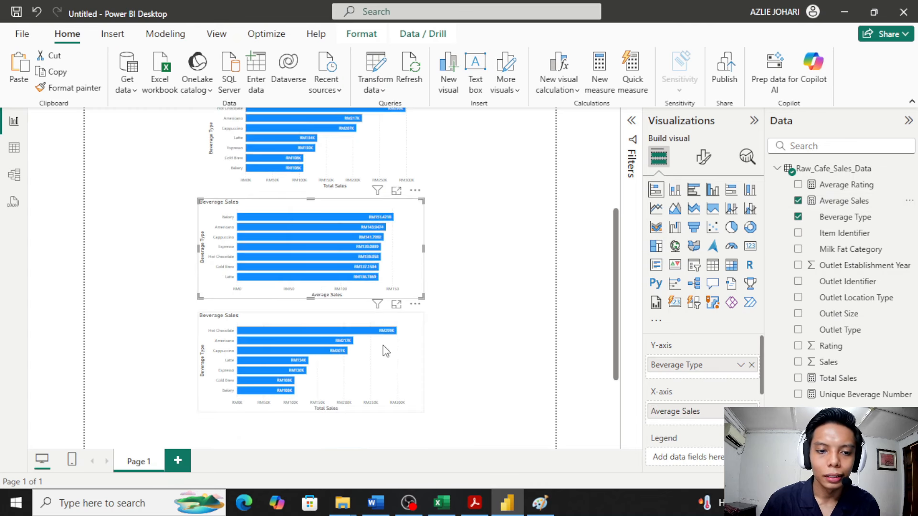
Step: Replace Total Sales with Average Rating on the X-axis of the lowest Beverage Sales chart
click(387, 351)
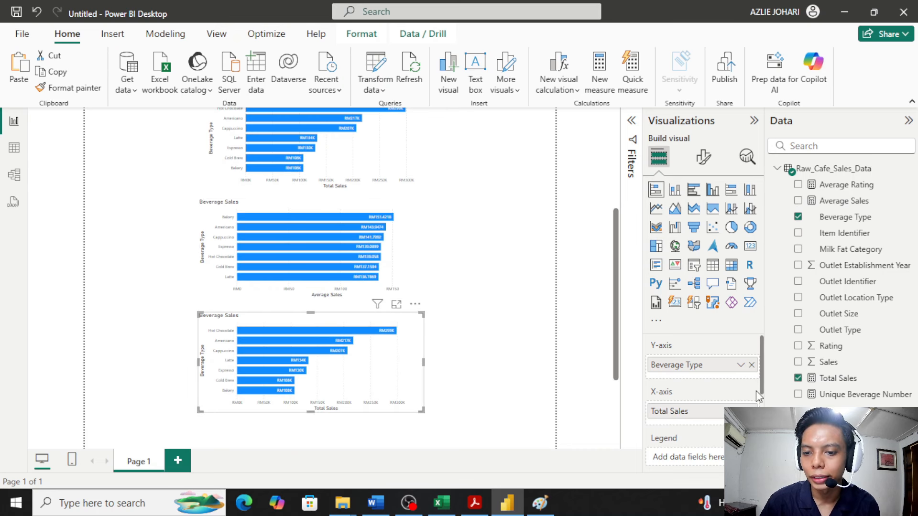
click(752, 411)
drag(844, 184, 711, 421)
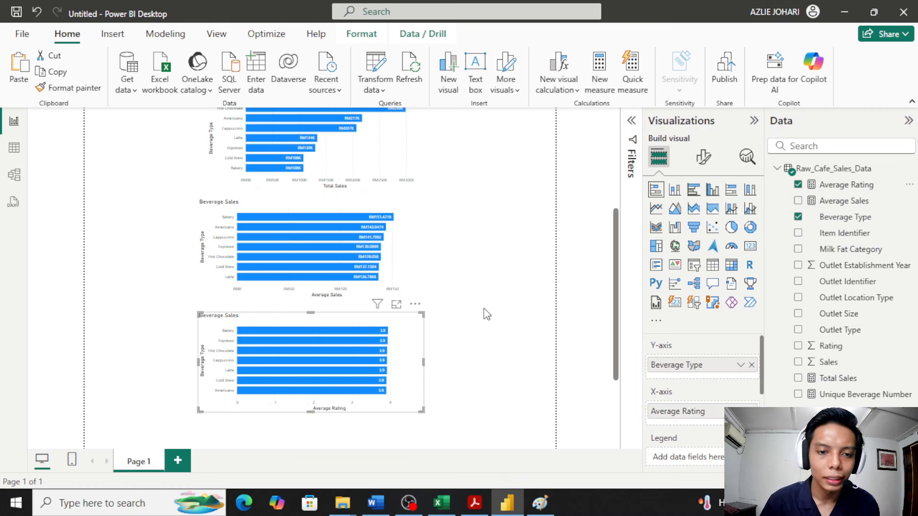
scroll(485, 314, up, 2)
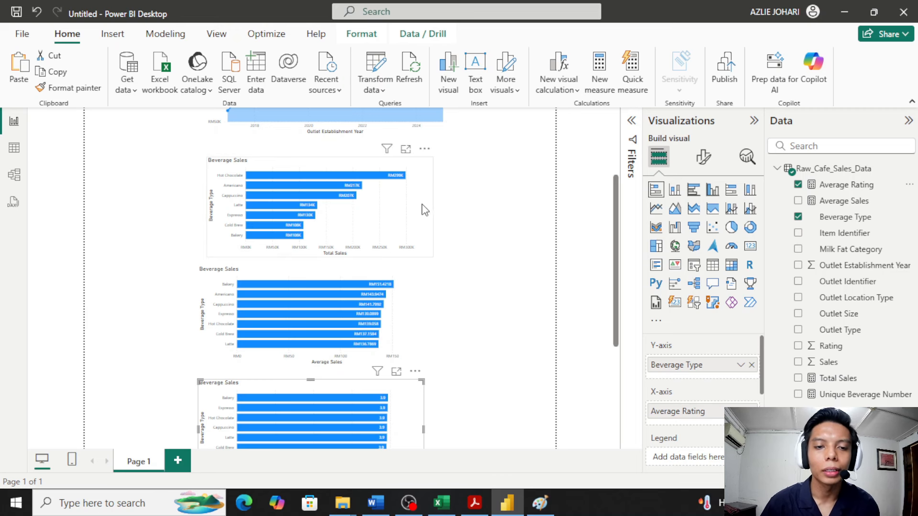
Step: Delete the two lower Beverage Sales charts showing Average Sales and Average Rating, keeping the Total Sales one
scroll(478, 244, down, 3)
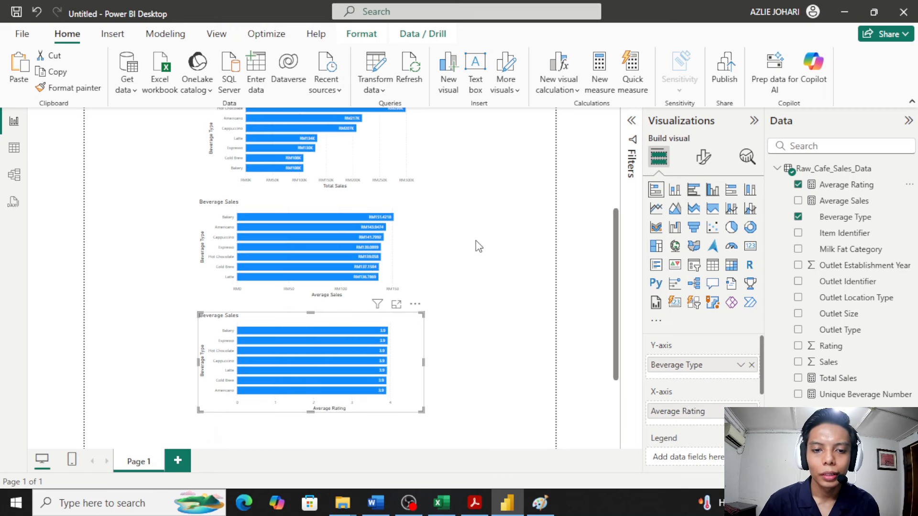
click(398, 274)
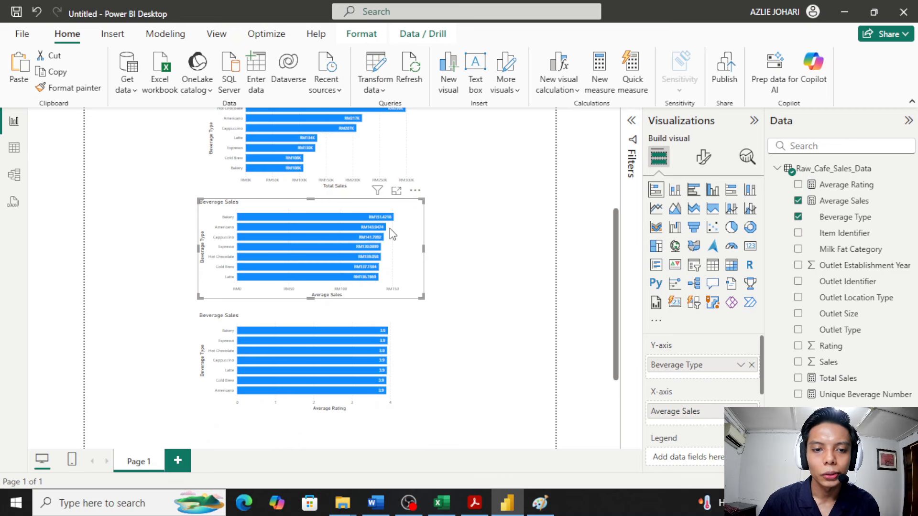
key(Delete)
click(407, 351)
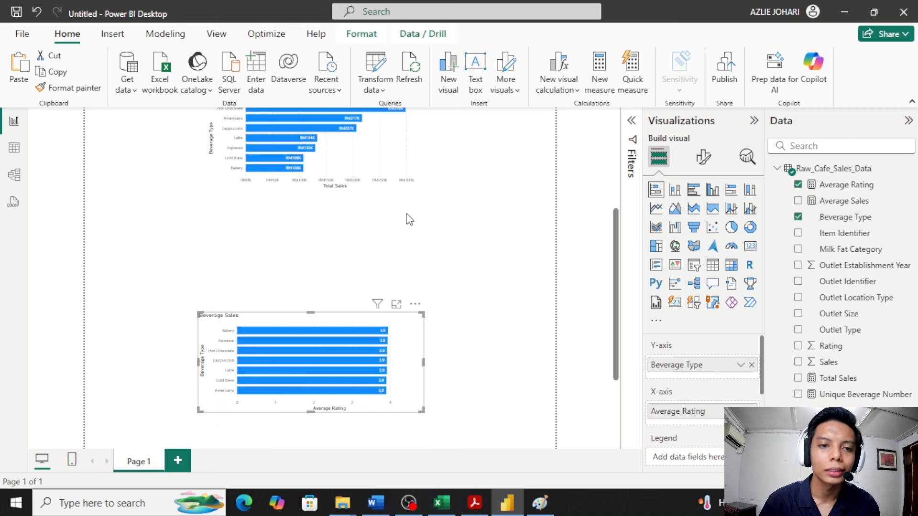
key(Delete)
Step: Move the remaining Beverage Sales chart further down the page, leaving a gap below the yearly sales line chart
scroll(388, 270, up, 3)
scroll(385, 278, up, 3)
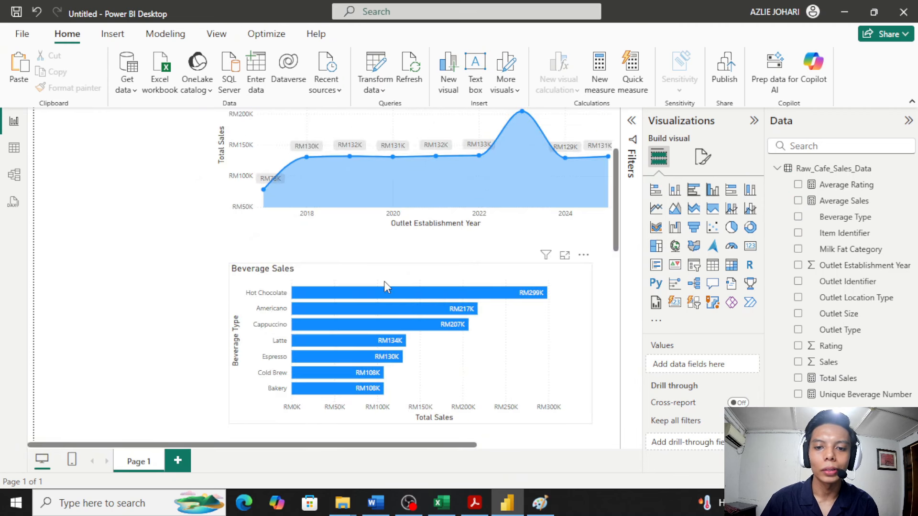
scroll(401, 298, down, 3)
scroll(421, 274, right, 3)
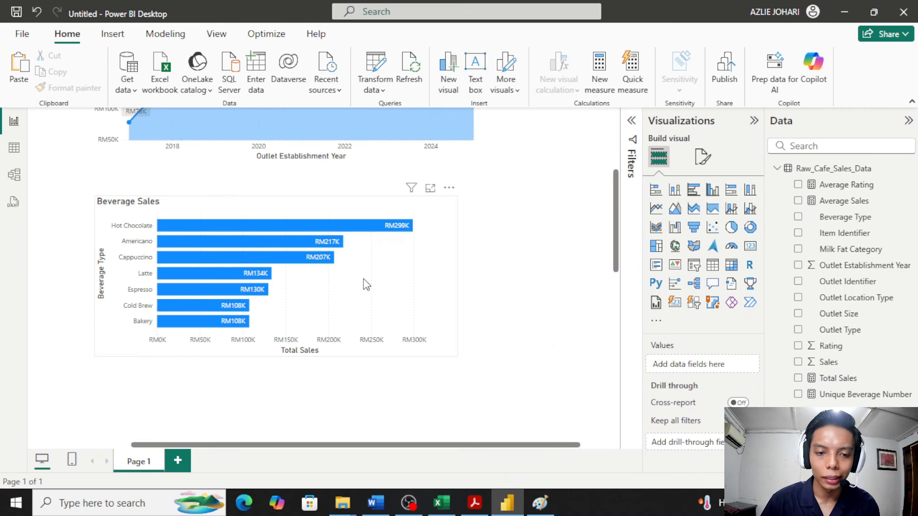
drag(363, 280, 370, 294)
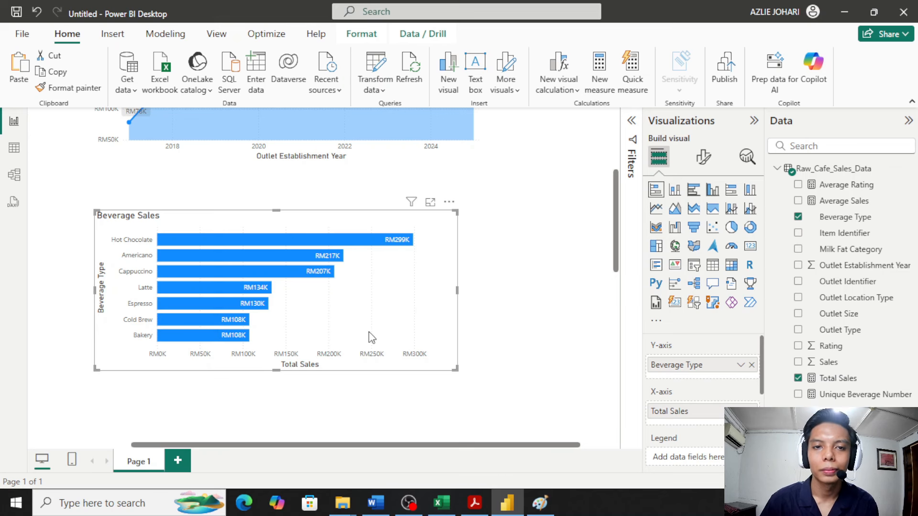
drag(371, 334, 371, 365)
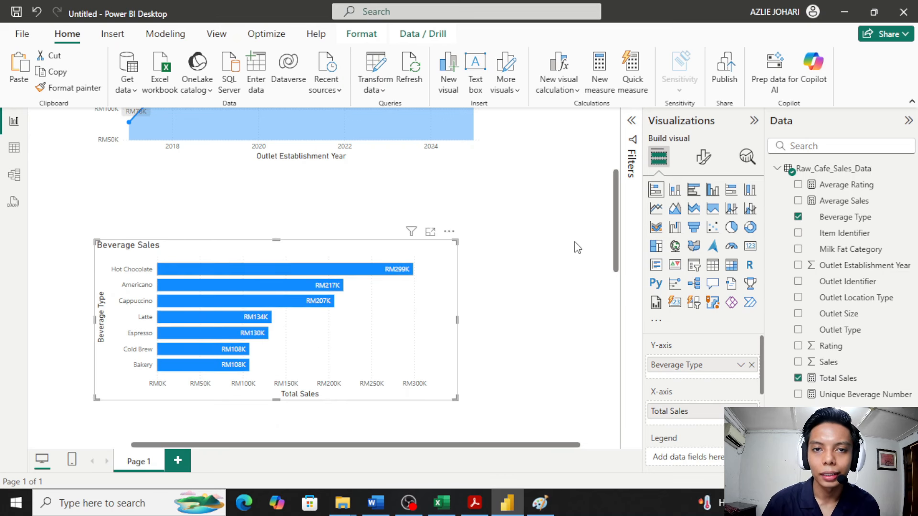
click(594, 281)
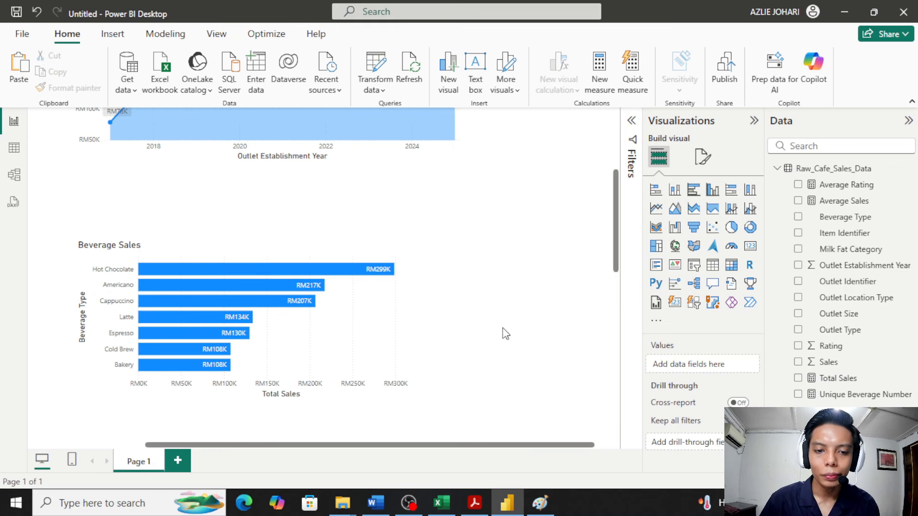
Step: Switch to Paint and sketch a green bar chart with two horizontal bars in the blank area below the line graph
click(540, 503)
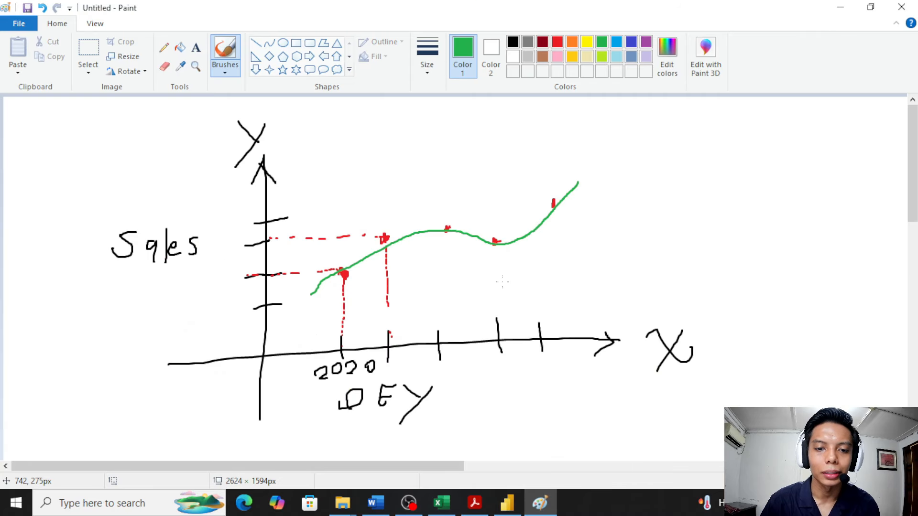
scroll(469, 277, down, 5)
mouse_move(164, 188)
mouse_down()
mouse_move(171, 339)
mouse_move(444, 345)
mouse_up()
mouse_move(162, 208)
mouse_down()
mouse_move(319, 212)
mouse_move(189, 238)
mouse_move(342, 263)
mouse_move(194, 296)
mouse_up()
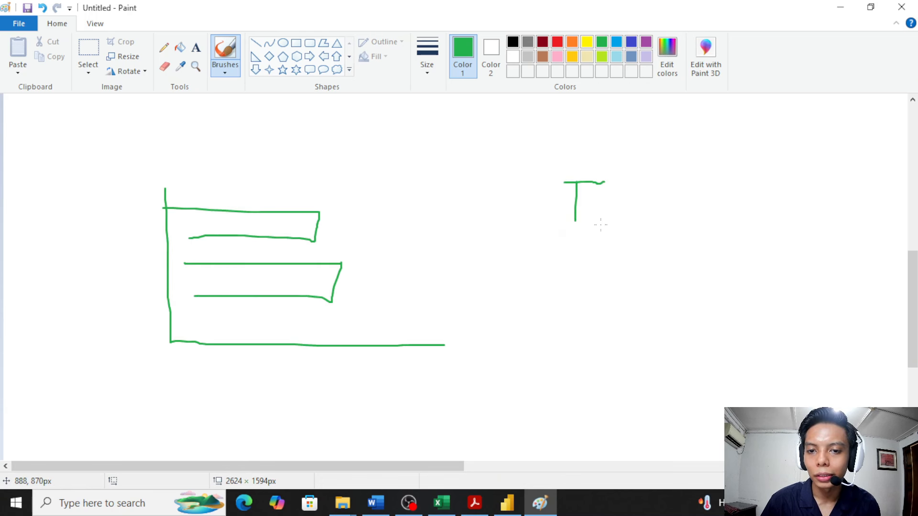
Step: Write the labels TS, AS and AR in green, stacked beside the sketched bar chart
mouse_move(639, 178)
mouse_down()
mouse_move(634, 200)
mouse_move(597, 223)
mouse_up()
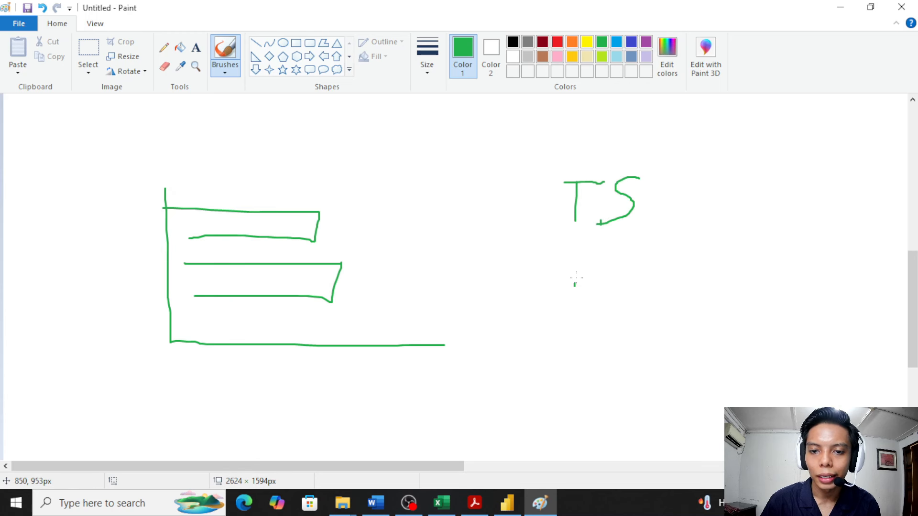
drag(576, 282, 599, 281)
mouse_move(651, 259)
mouse_down()
mouse_move(621, 267)
mouse_move(626, 288)
mouse_up()
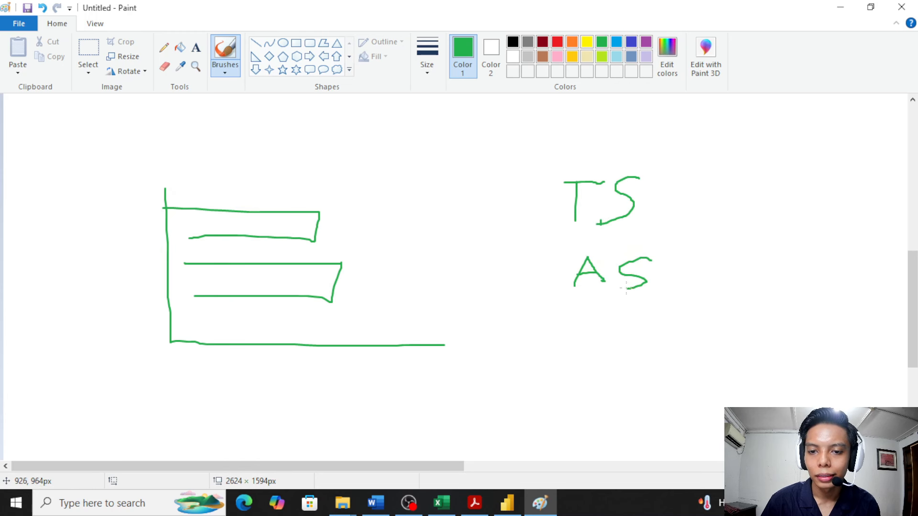
mouse_move(567, 362)
mouse_down()
mouse_move(590, 367)
mouse_move(622, 341)
mouse_up()
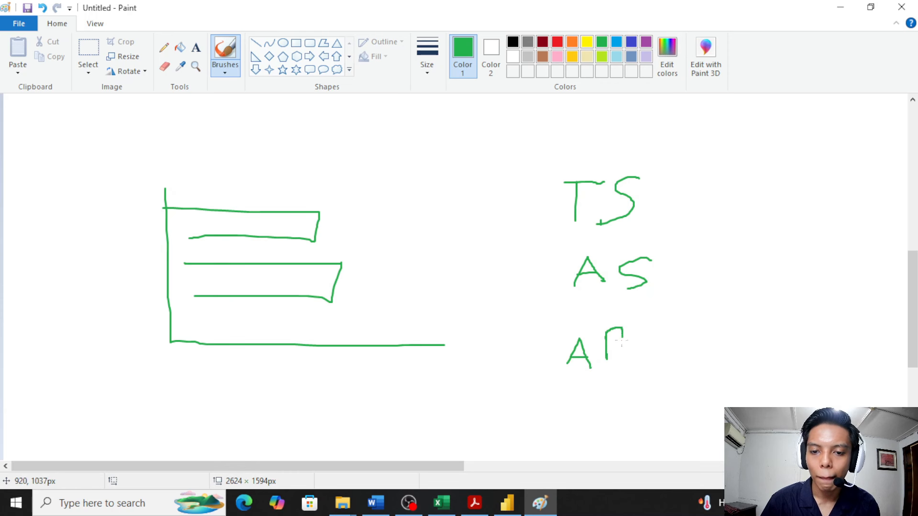
Step: Draw red arrows from TS, AS and AR to the sketched bar chart, and return to the Power BI report
click(558, 43)
mouse_move(558, 203)
mouse_down()
mouse_move(390, 232)
mouse_move(420, 250)
mouse_up()
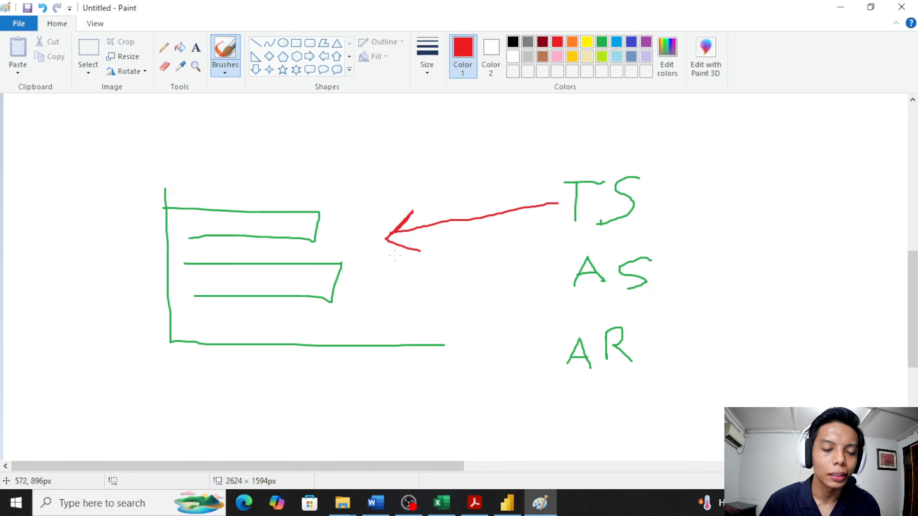
mouse_move(550, 274)
mouse_down()
mouse_move(477, 269)
mouse_move(476, 261)
mouse_up()
drag(458, 324, 542, 365)
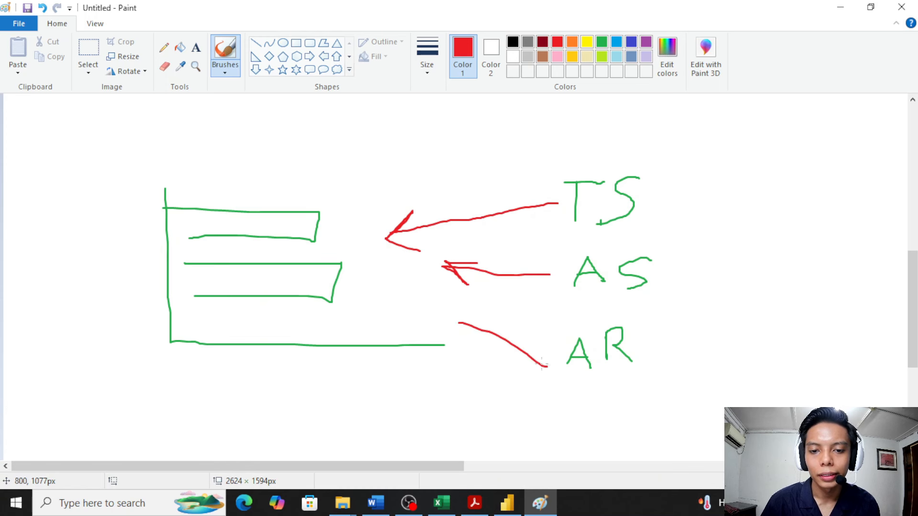
drag(456, 326, 477, 348)
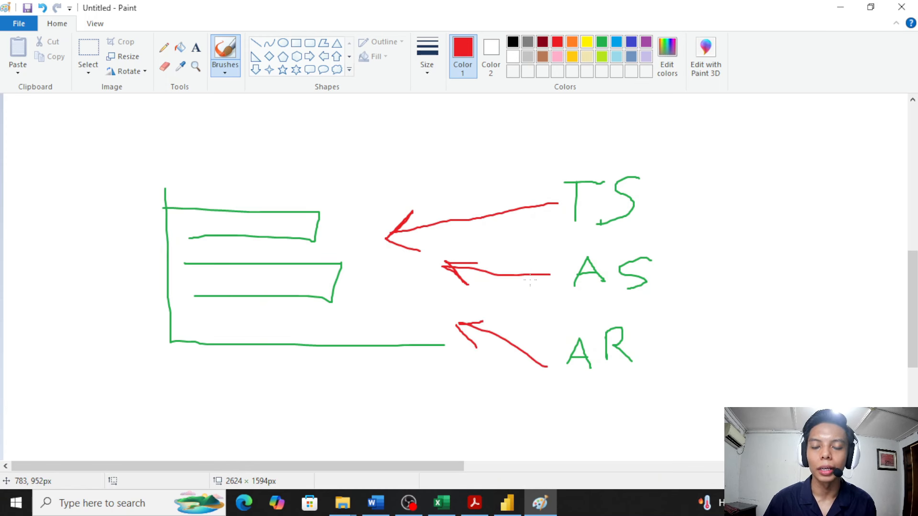
click(840, 6)
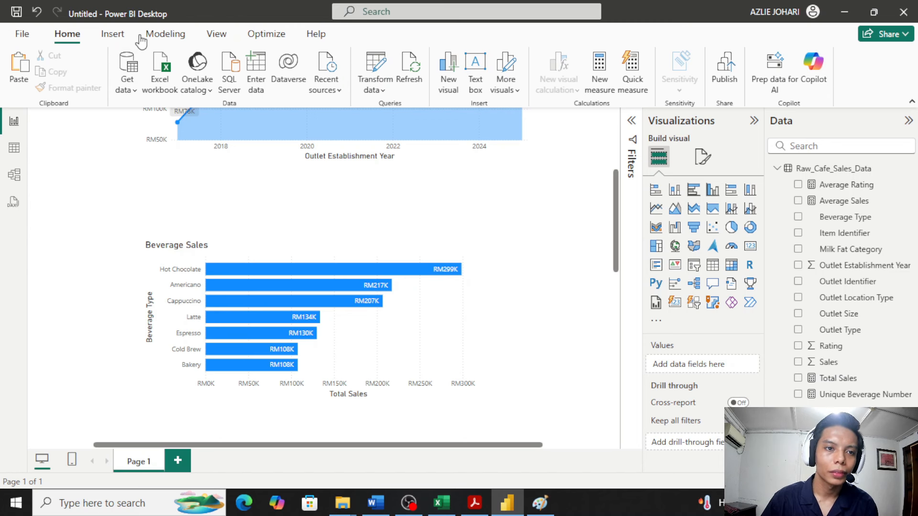
Step: Start a new fields parameter and add Total Sales, Average Sales and Average Rating from Raw_Cafe_Sales_Data, in that order
click(166, 34)
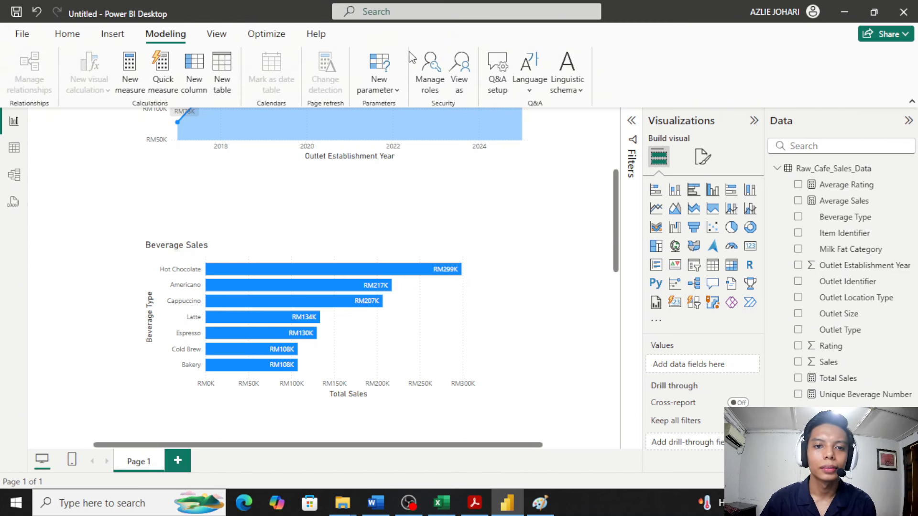
click(383, 95)
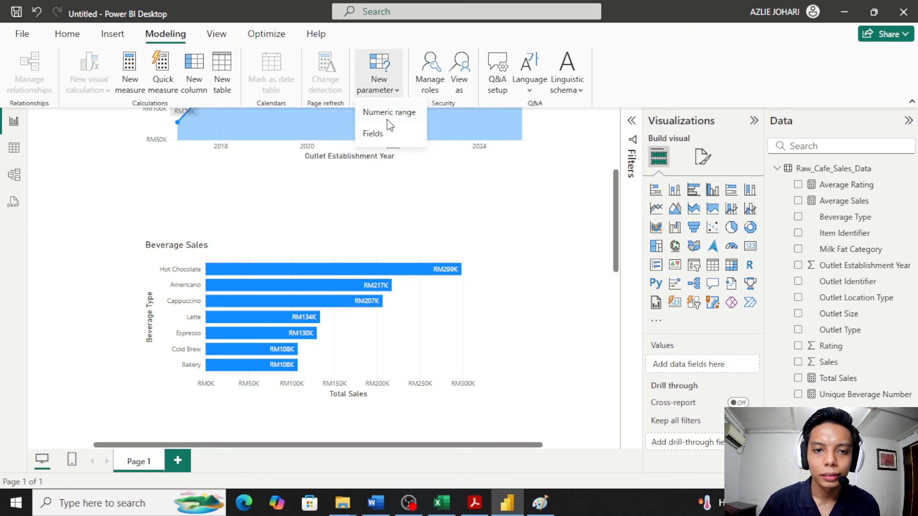
click(386, 133)
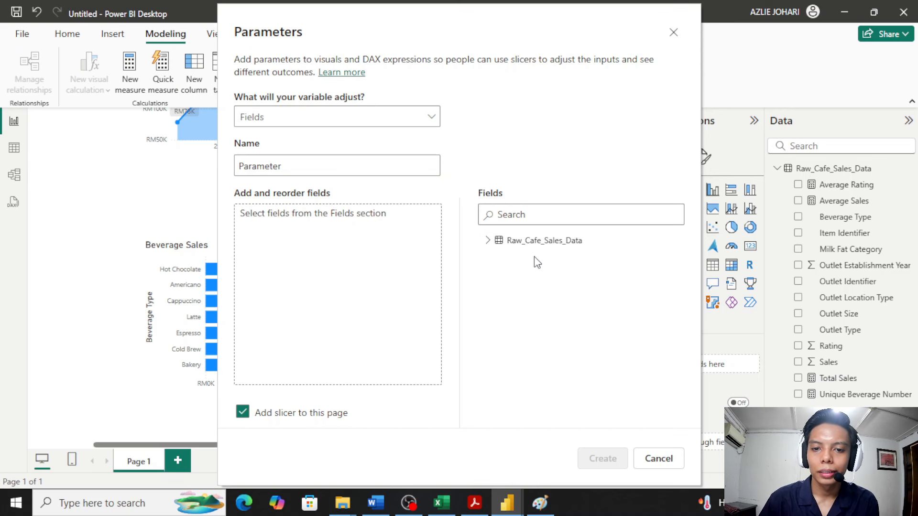
click(497, 244)
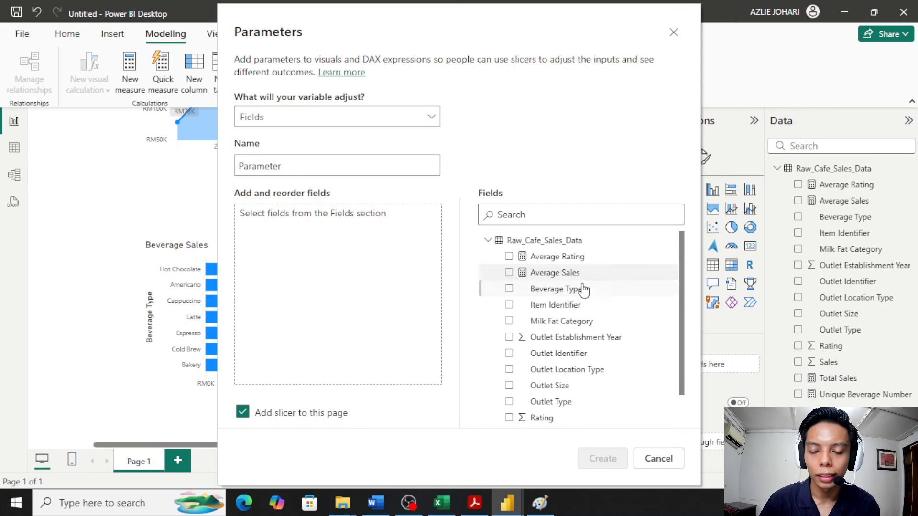
scroll(582, 289, down, 2)
click(569, 407)
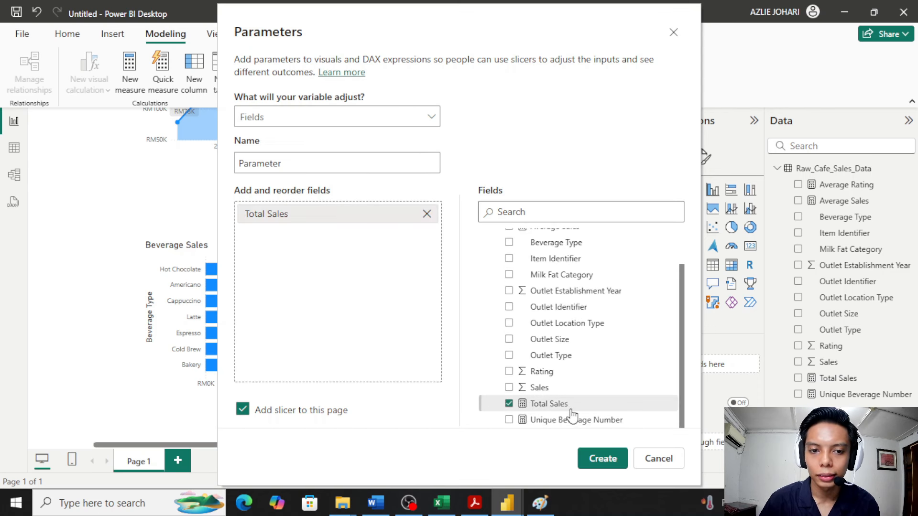
scroll(538, 302, up, 2)
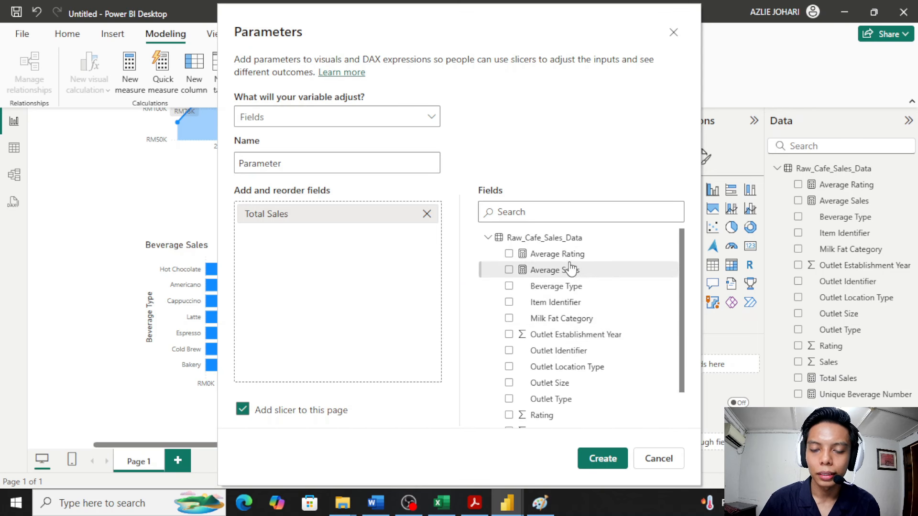
click(587, 270)
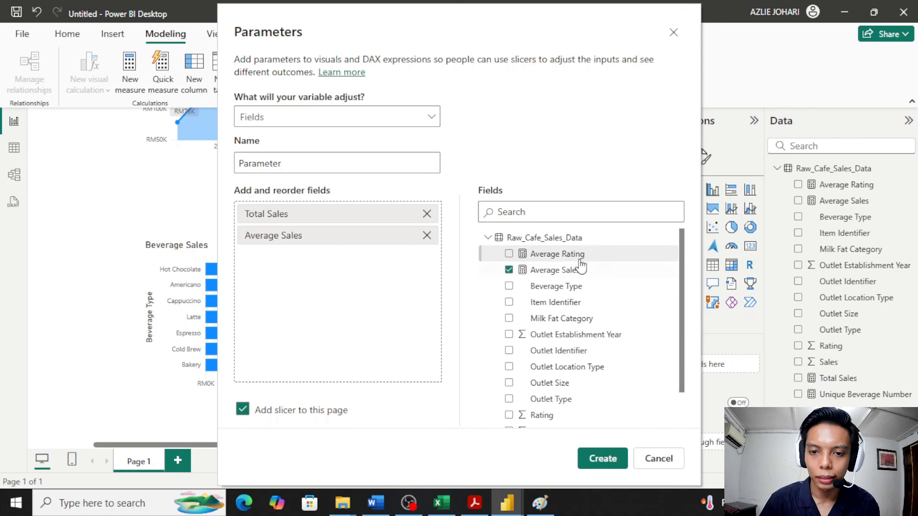
click(574, 257)
Step: Name the parameter Metrics and create it with a slicer on this page
double_click(309, 164)
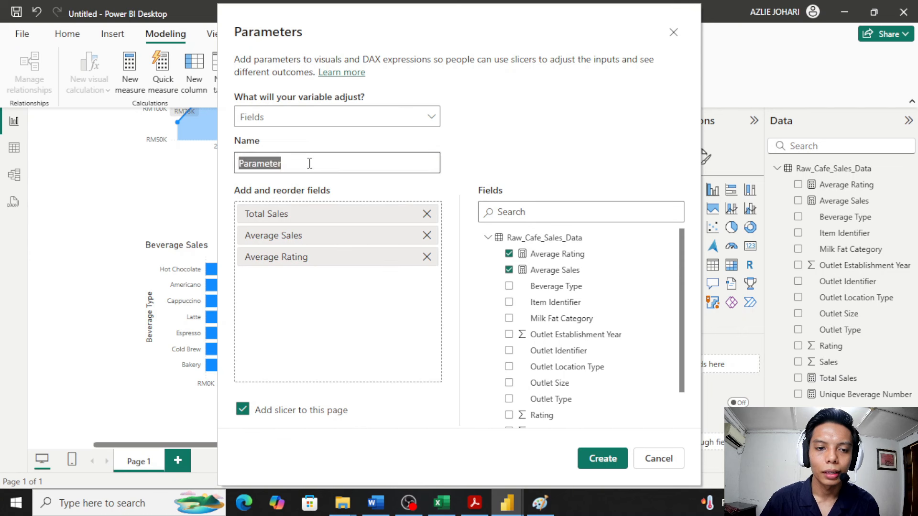
key(BackSpace)
text(Metrics)
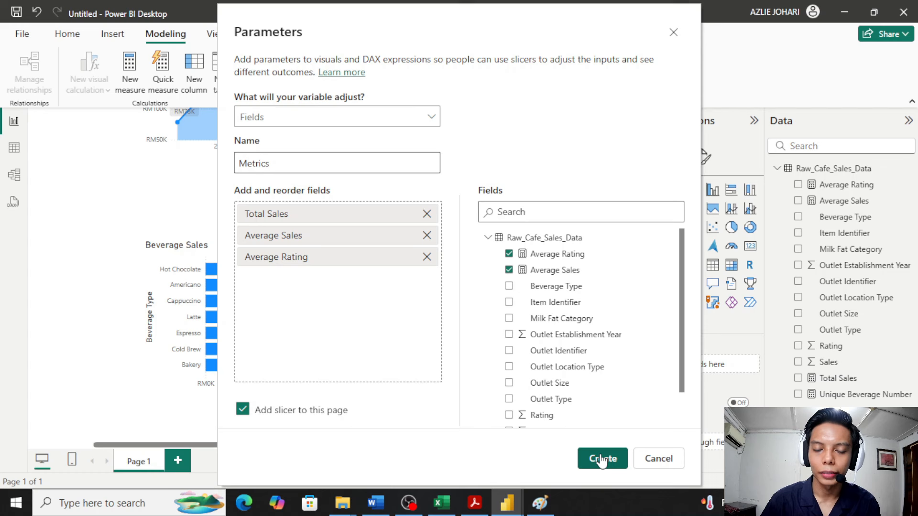
click(601, 459)
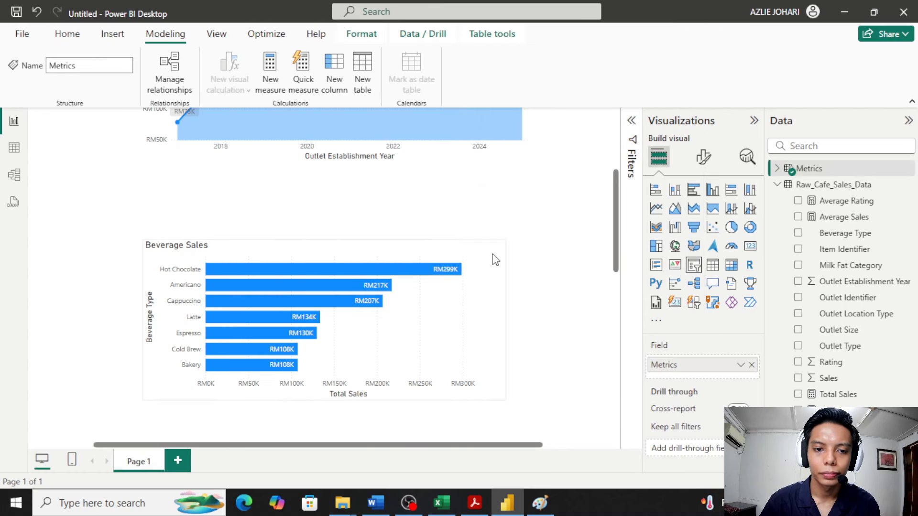
Step: Close the Metrics formula and place the Metrics slicer to the right of the Beverage Sales chart
scroll(236, 186, up, 2)
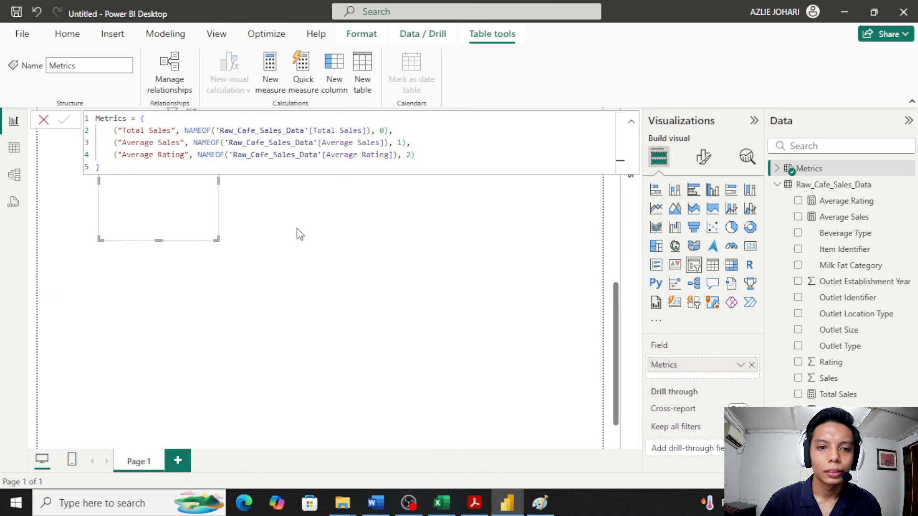
click(44, 119)
drag(166, 295, 526, 315)
scroll(371, 259, up, 5)
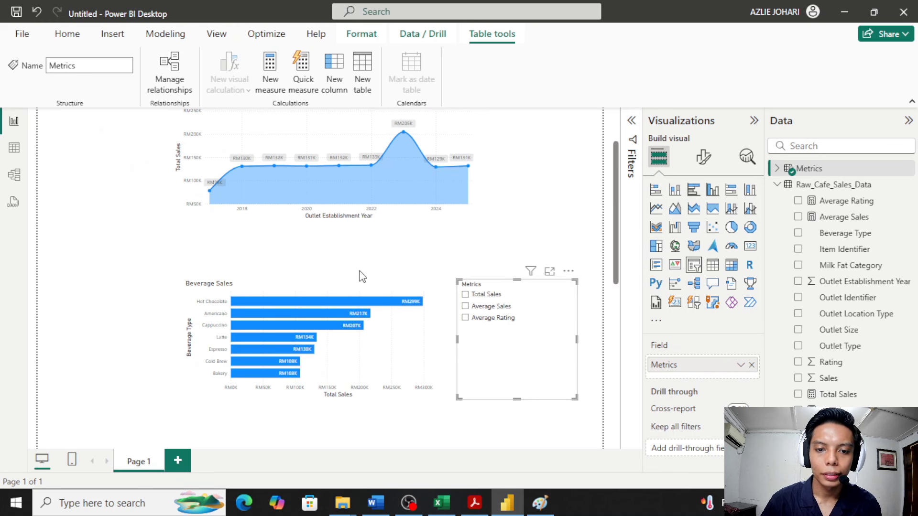
ctrl+scroll(365, 289, up, 3)
scroll(363, 285, up, 2)
scroll(382, 292, right, 3)
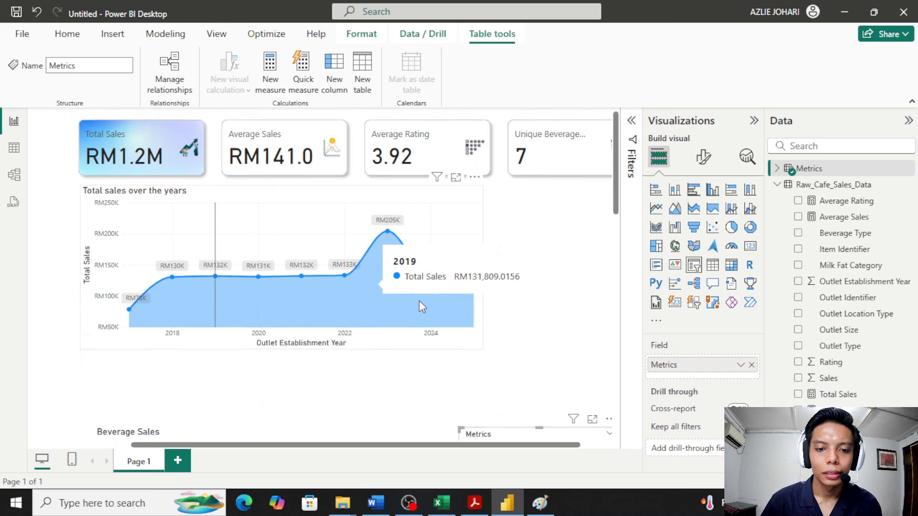
Step: Set the Metrics slicer style to Tile and turn on single select
scroll(421, 249, down, 4)
scroll(412, 207, right, 1)
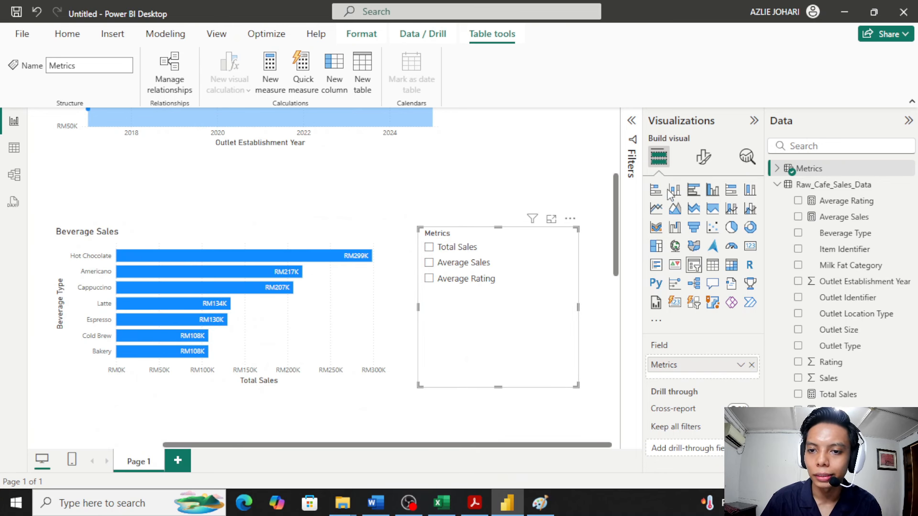
click(703, 157)
click(689, 250)
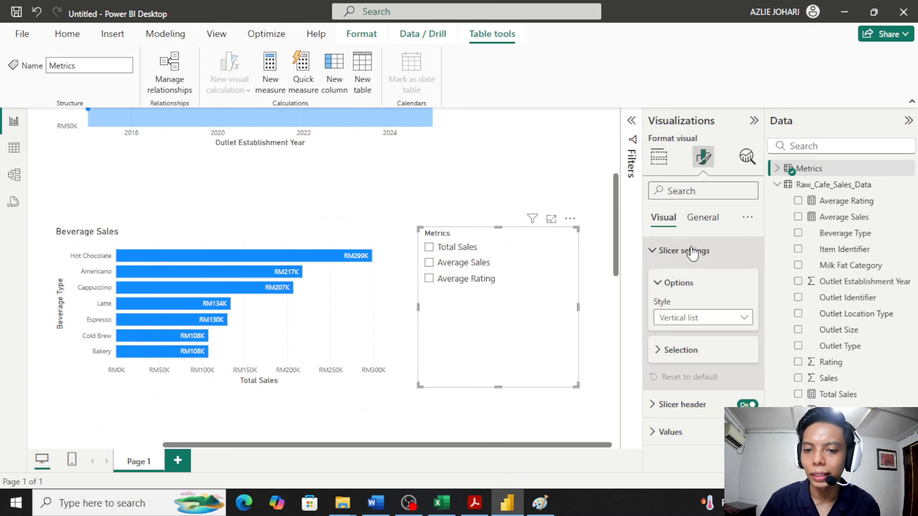
click(733, 317)
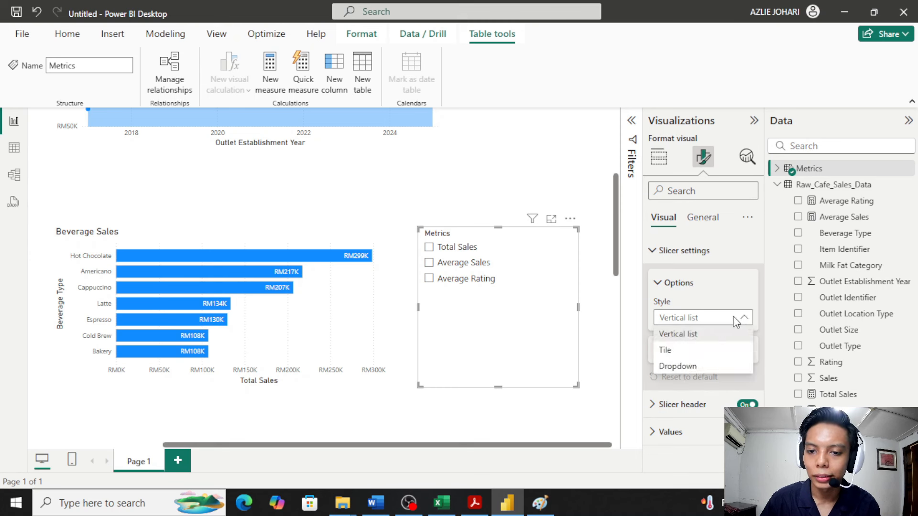
click(721, 351)
click(703, 346)
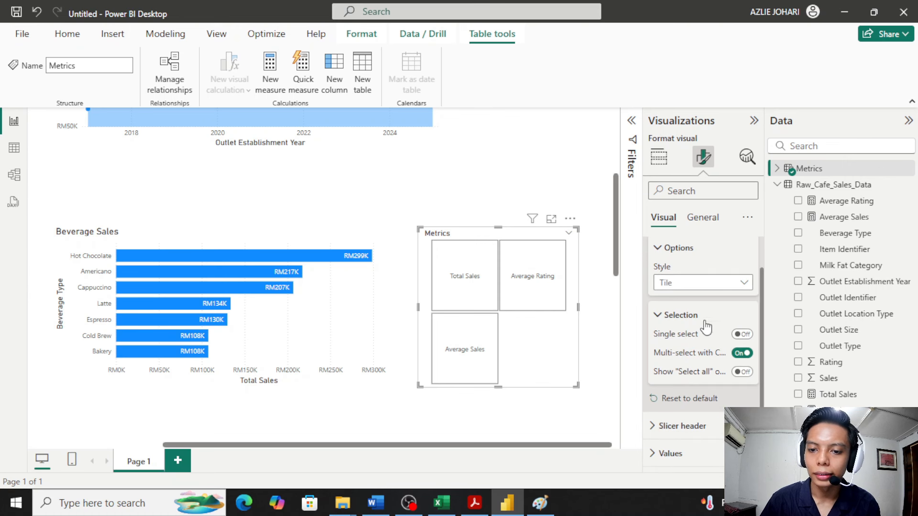
click(742, 335)
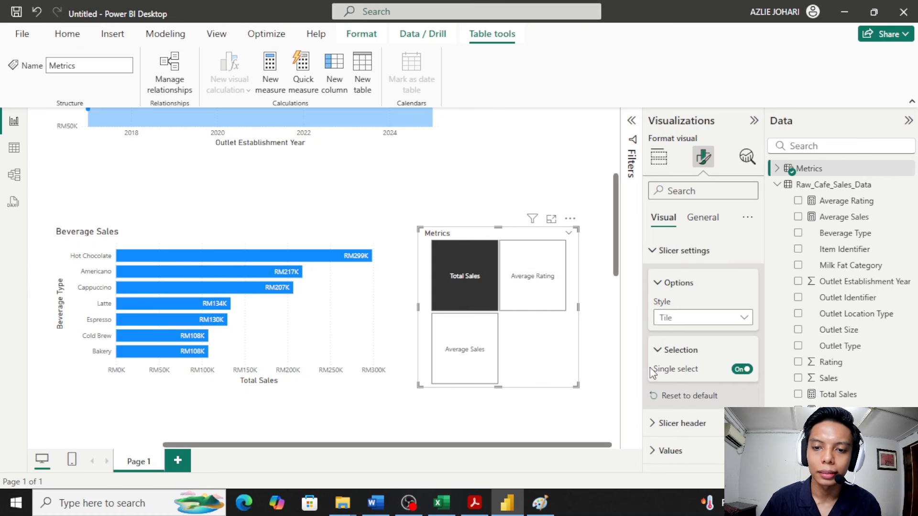
Step: Shrink the Metrics slicer to a single row of three tiles and place it directly above the Beverage Sales chart
drag(495, 383, 516, 270)
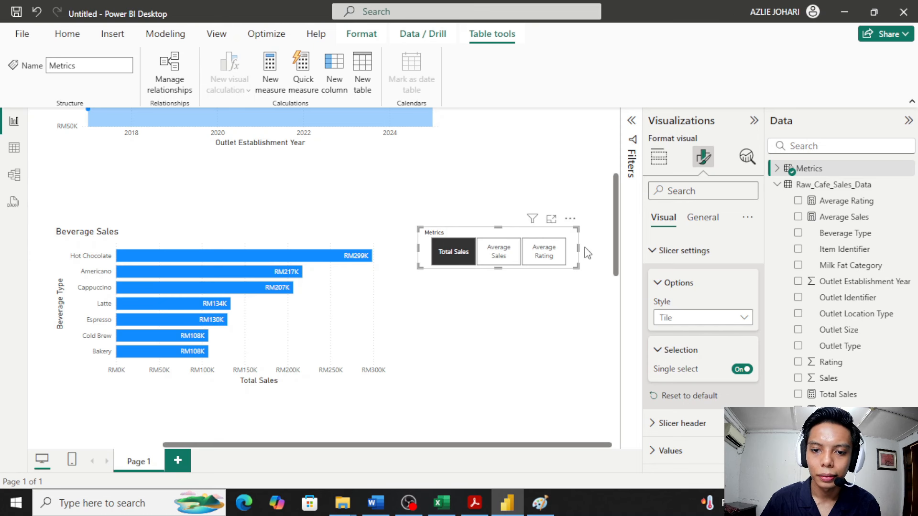
drag(580, 249, 413, 185)
click(456, 220)
scroll(511, 230, left, 3)
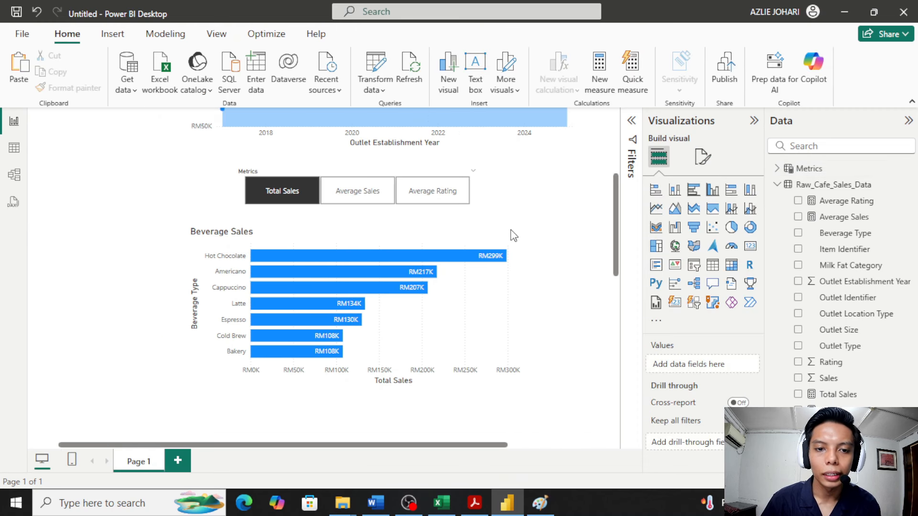
Step: Replace Total Sales with the Metrics parameter field on the X-axis of the Beverage Sales chart
click(447, 314)
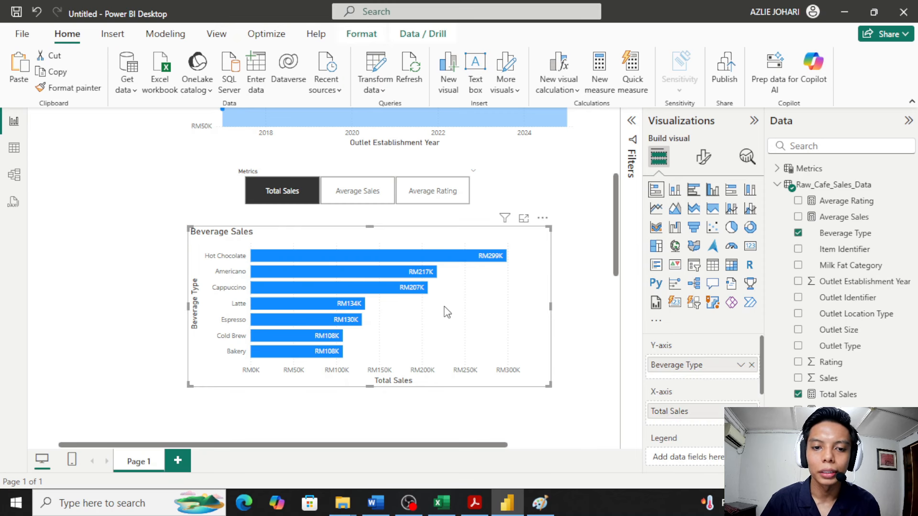
scroll(725, 369, down, 2)
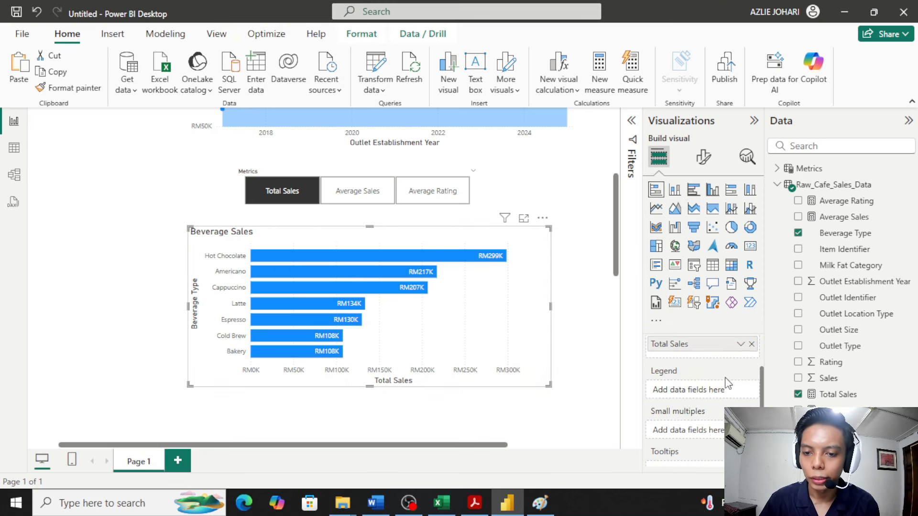
scroll(694, 362, up, 2)
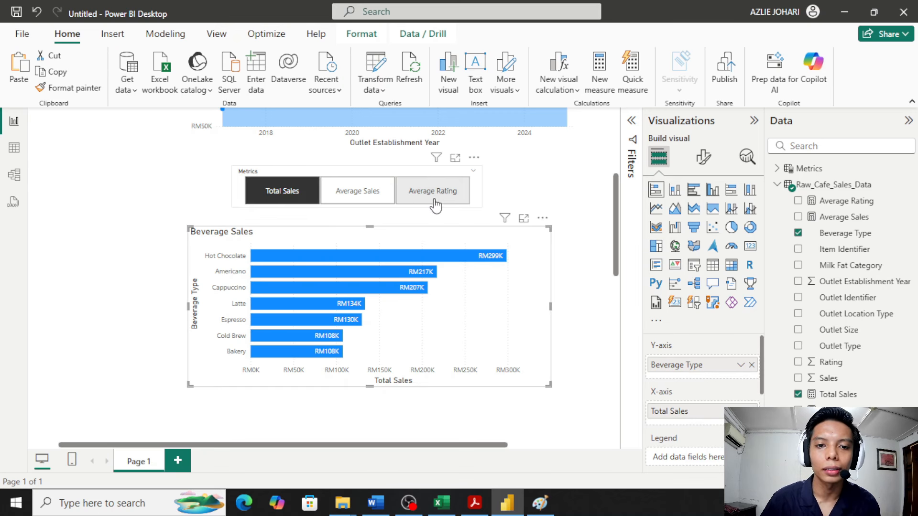
click(281, 197)
drag(734, 410, 500, 406)
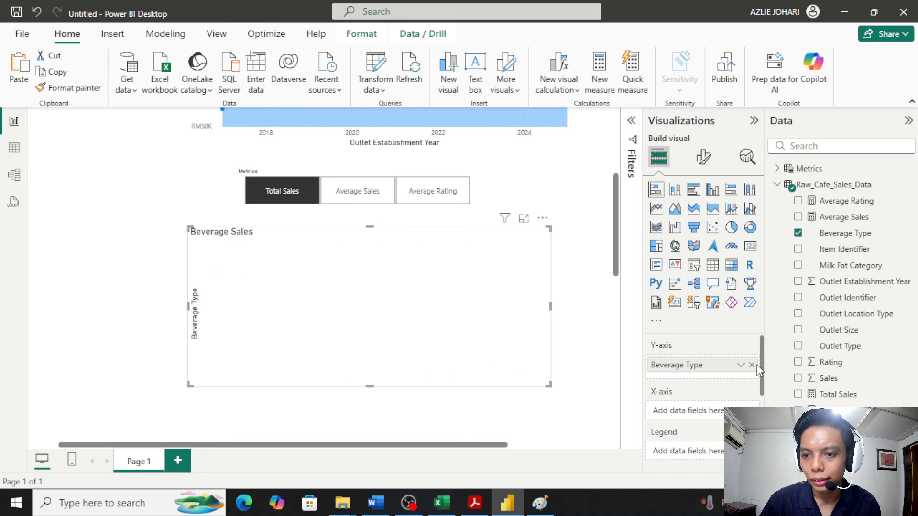
click(778, 170)
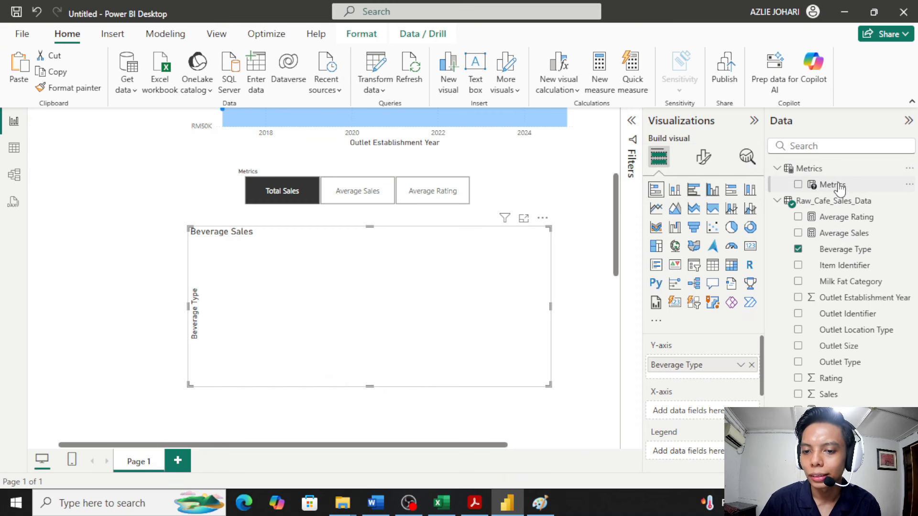
drag(840, 189, 703, 410)
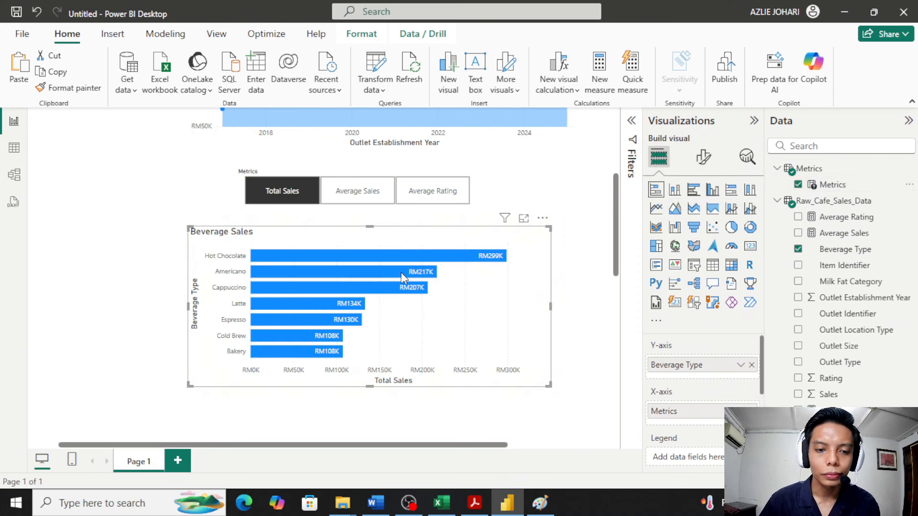
Step: Centre the Metrics slicer above the Beverage Sales chart and test its Average Sales, Average Rating and Total Sales tiles, ending on Total Sales
drag(477, 188, 498, 187)
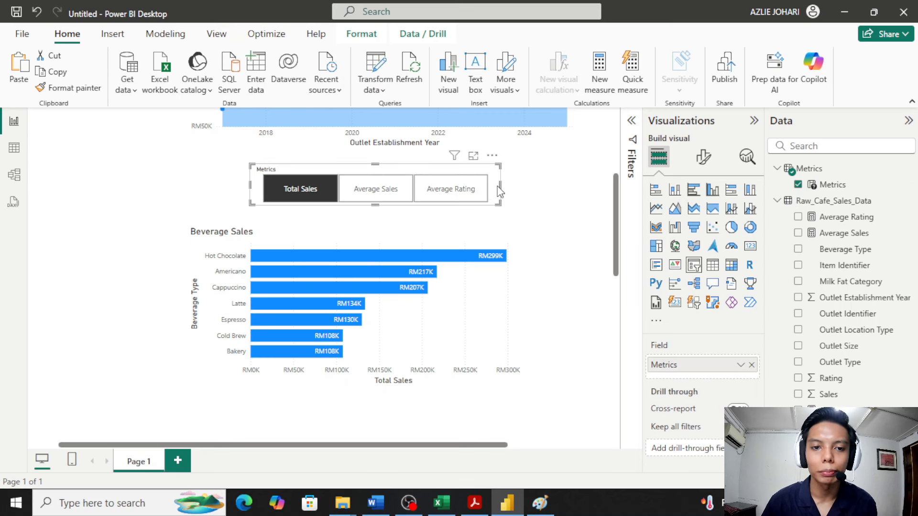
click(578, 179)
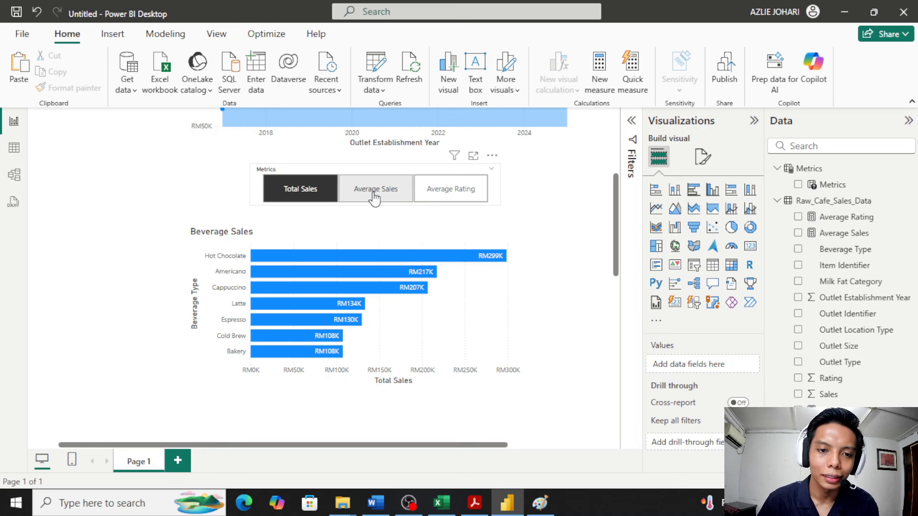
click(374, 195)
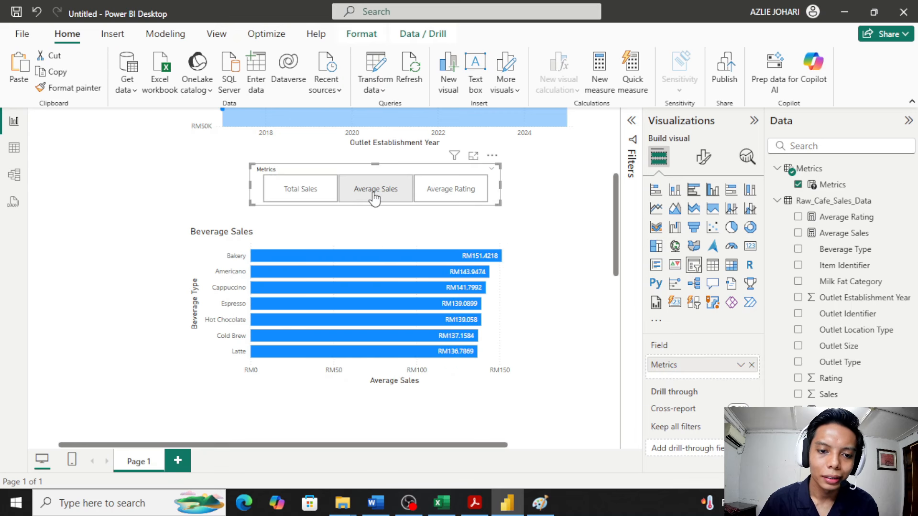
click(444, 191)
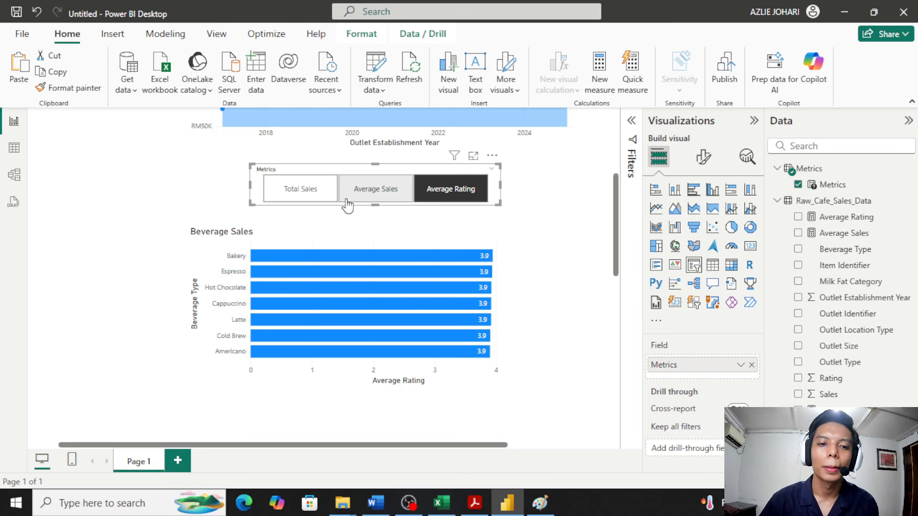
click(316, 191)
click(356, 200)
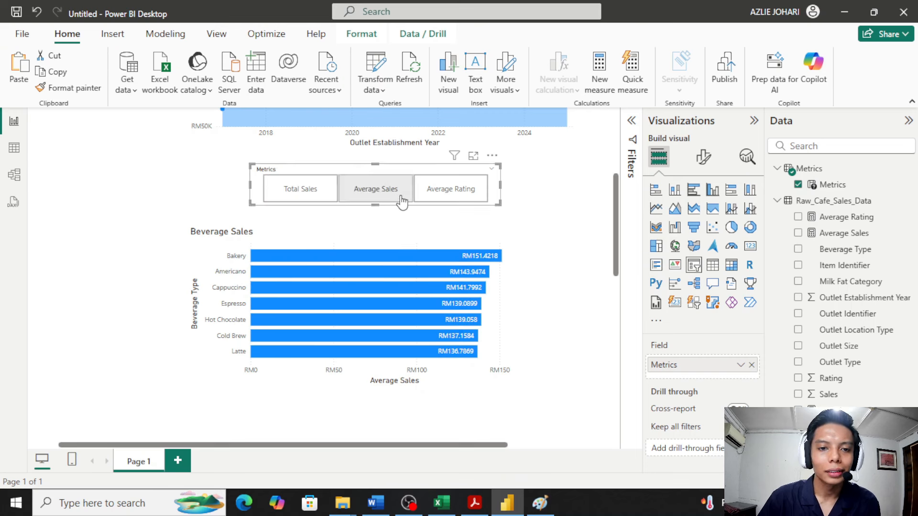
click(443, 194)
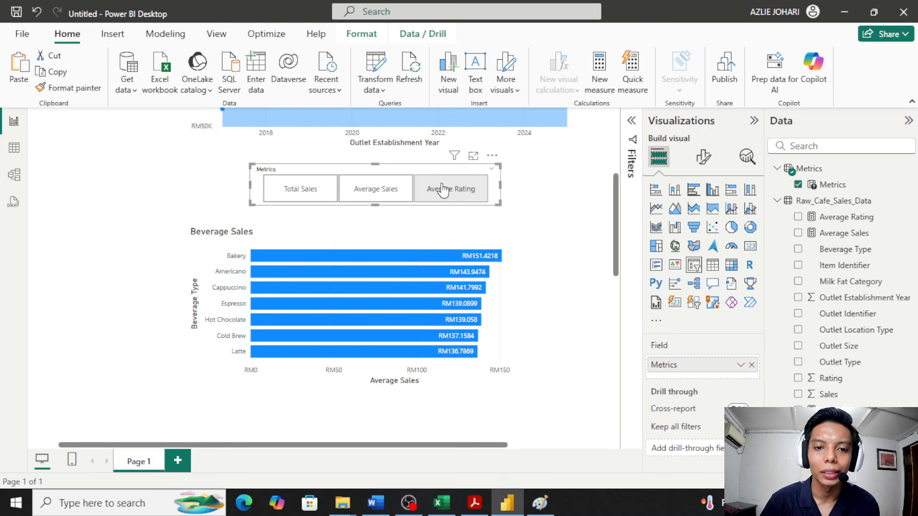
click(372, 197)
click(319, 192)
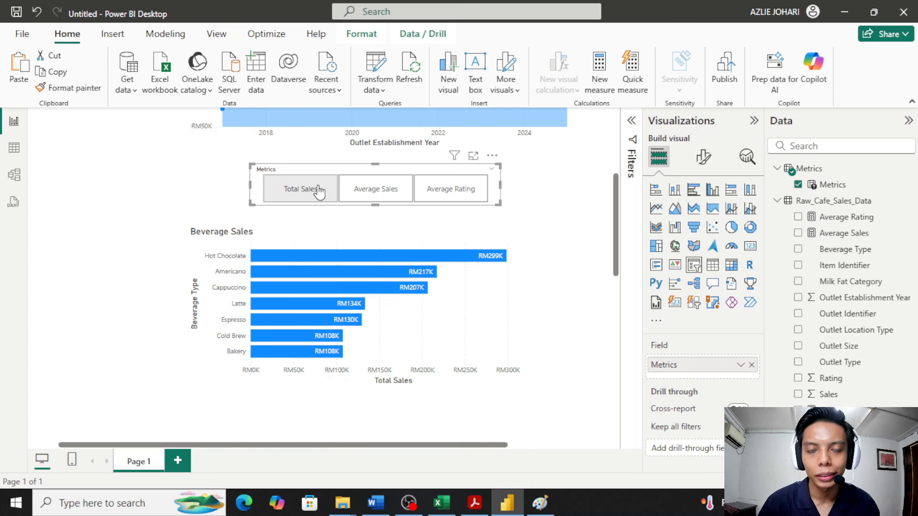
click(319, 192)
Step: Review the report page, switch to the Business Requirements PDF in Adobe Acrobat and check the milk fat content part of requirement 3
scroll(539, 224, down, 2)
scroll(526, 229, up, 4)
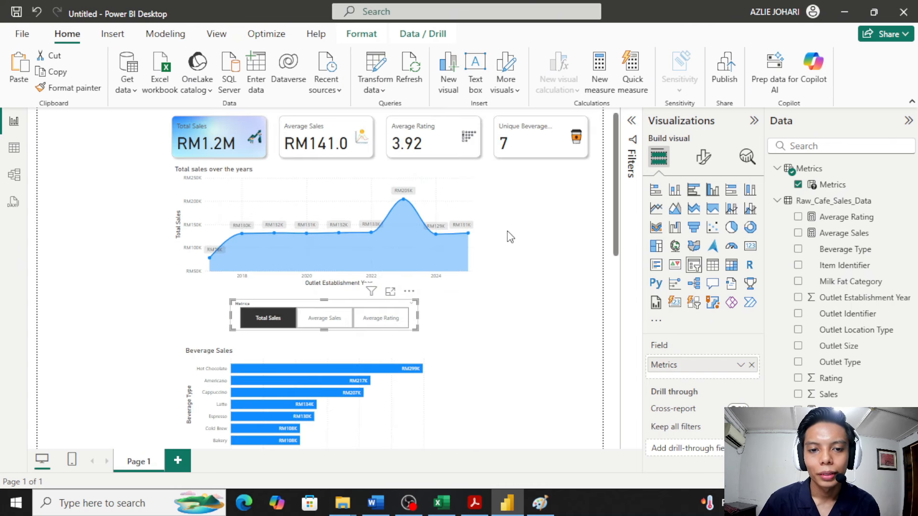
click(519, 276)
scroll(519, 276, down, 3)
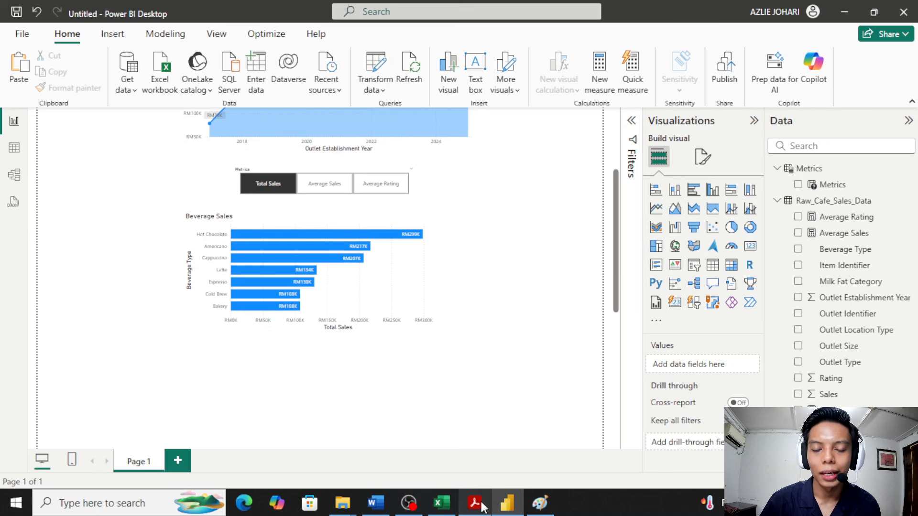
click(481, 505)
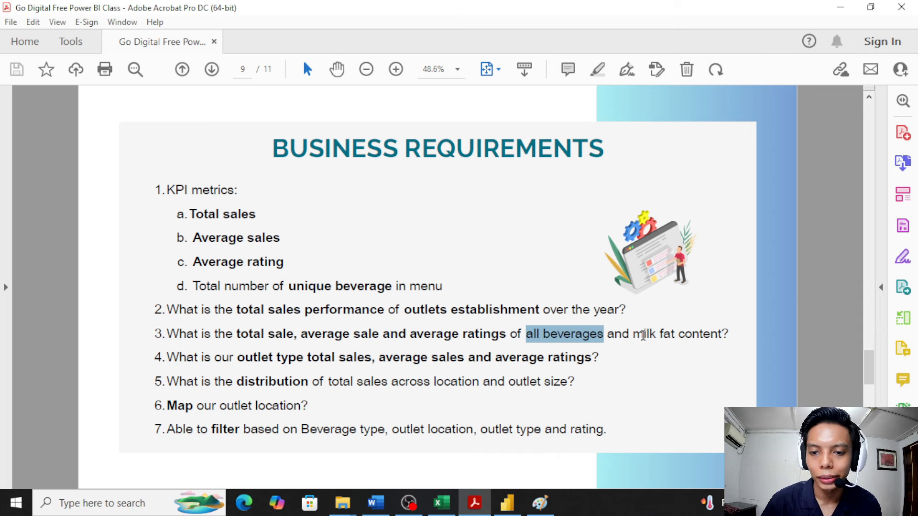
drag(634, 335, 729, 334)
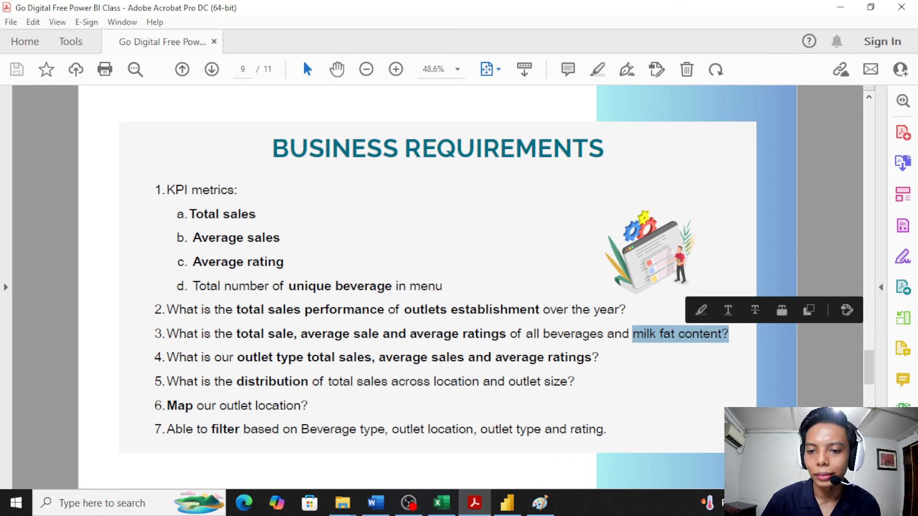
click(697, 380)
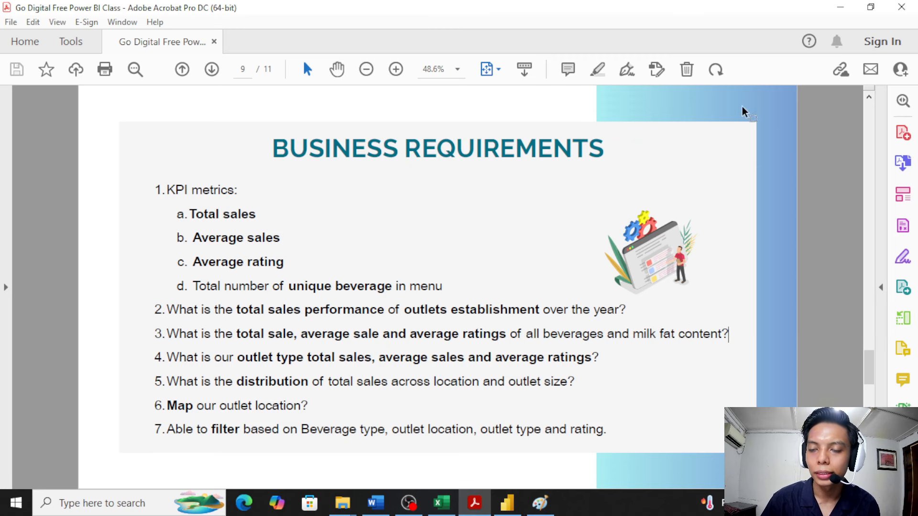
Step: Return to Power BI and add an empty donut chart below the Beverage Sales chart
click(840, 8)
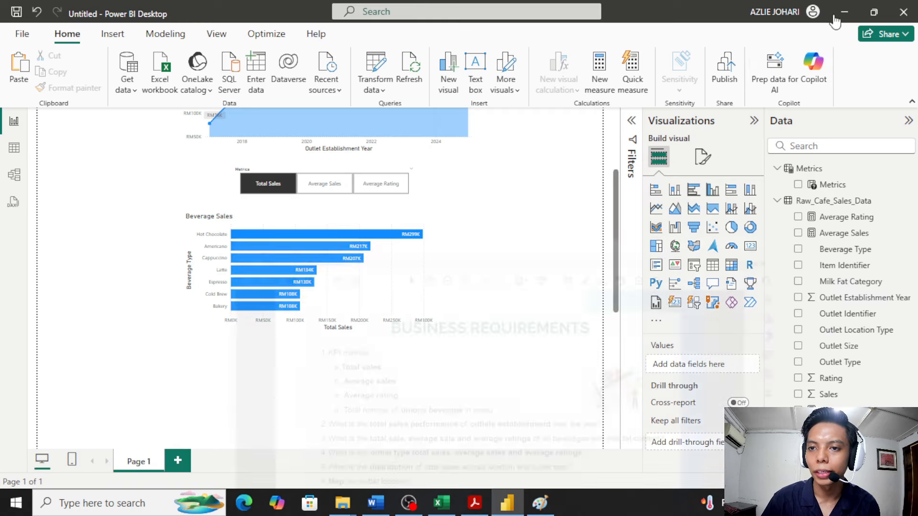
click(749, 229)
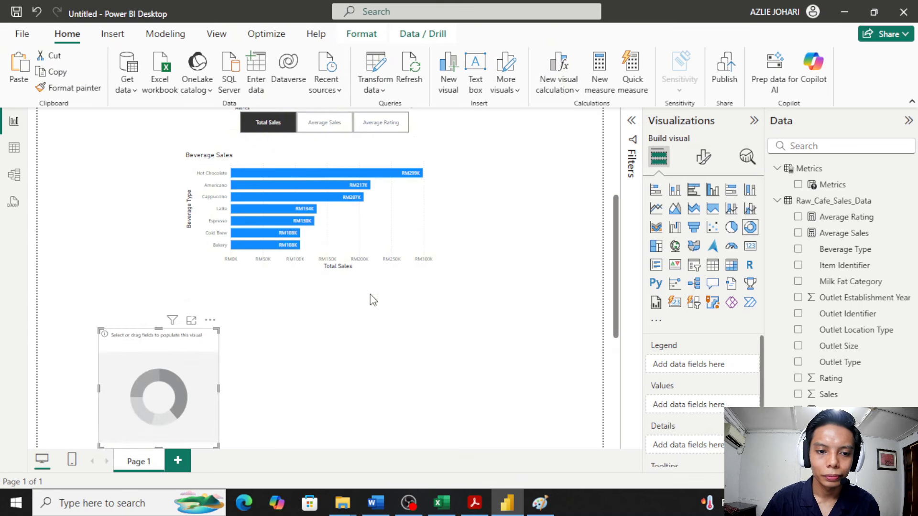
Step: Move the empty donut chart beneath the Beverage Sales bar chart and enlarge it to roughly the width of the Metrics slicer
drag(195, 386, 419, 342)
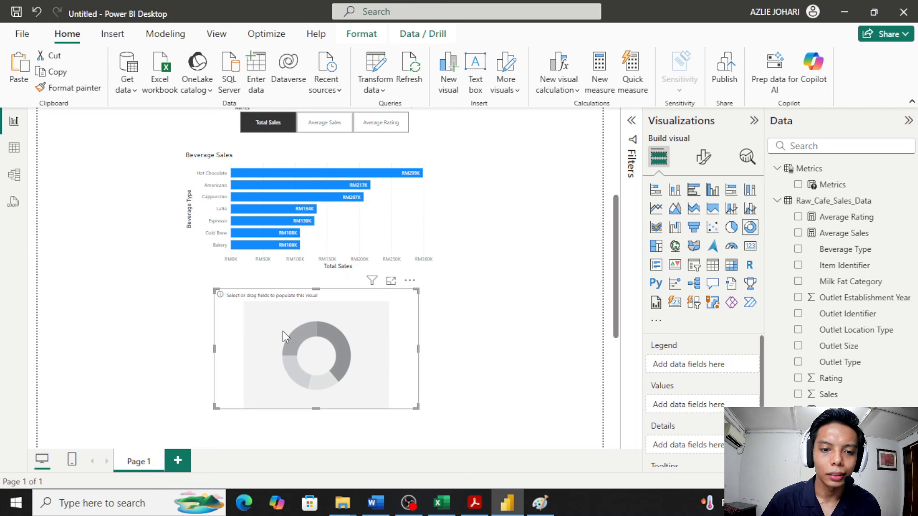
drag(291, 345, 291, 351)
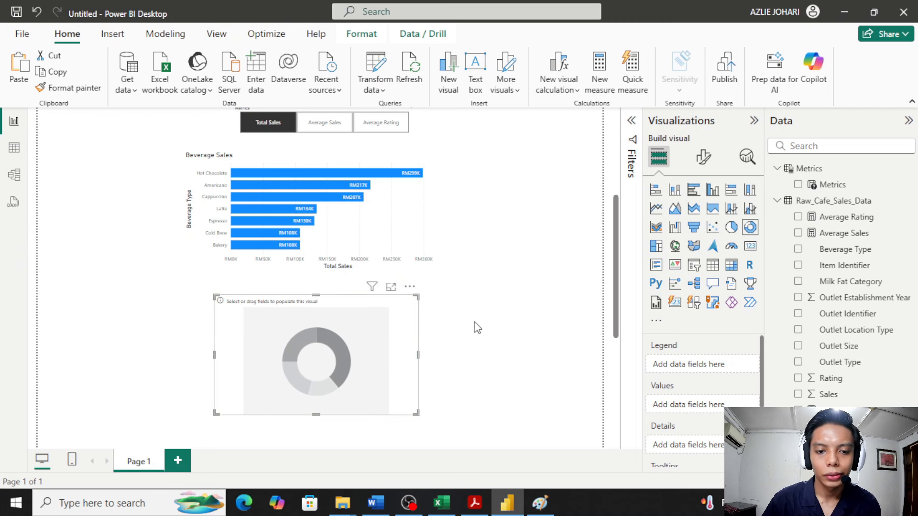
click(478, 328)
Step: Assign Milk Fat Category as the donut chart's legend and the Metrics field parameter as its values
scroll(479, 320, down, 3)
click(389, 271)
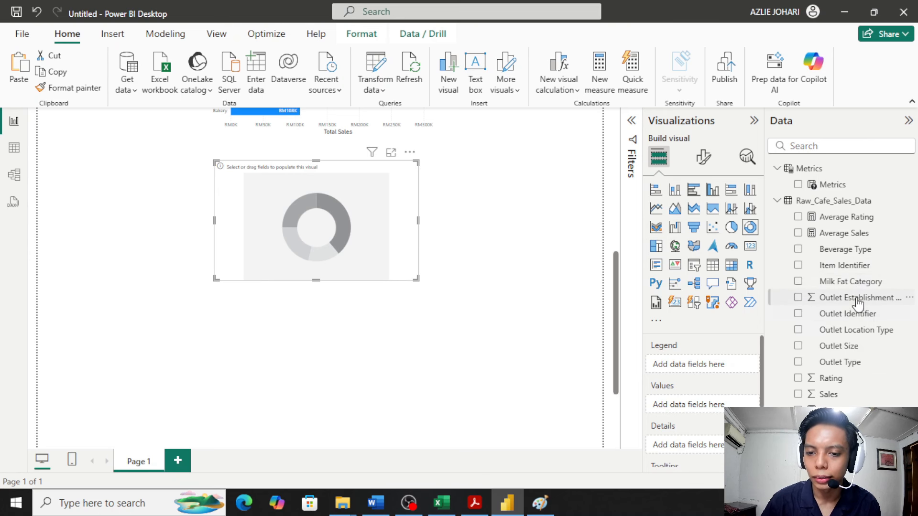
drag(857, 290, 713, 365)
scroll(454, 244, up, 3)
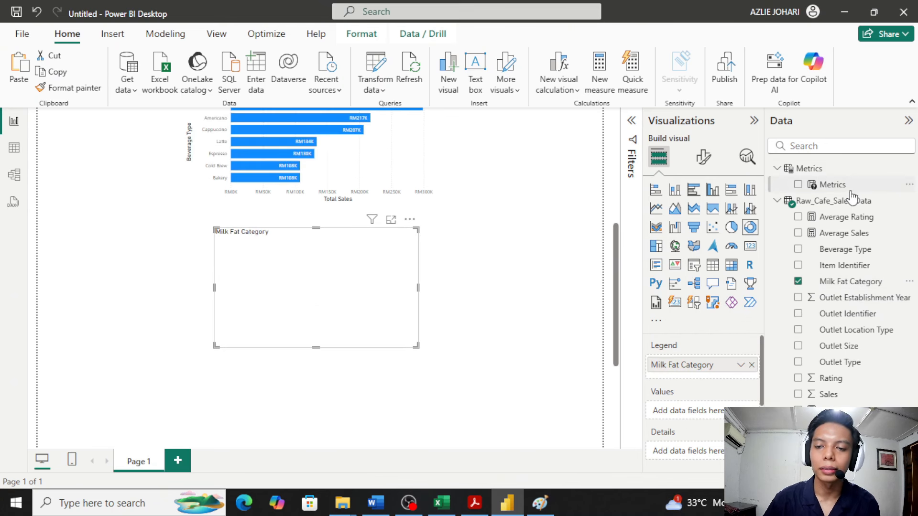
drag(837, 186, 688, 410)
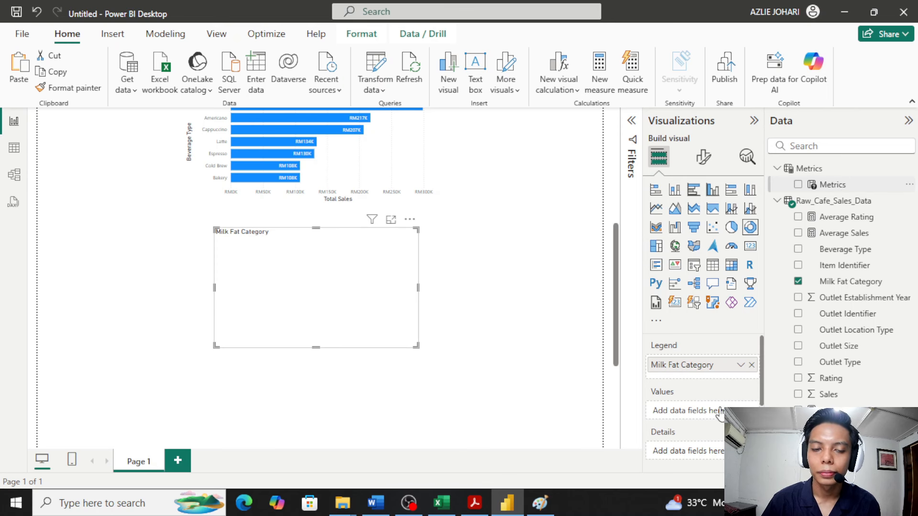
Step: Test the donut chart by switching the Metrics slicer to Average Sales, Average Rating and back to Total Sales
scroll(493, 308, up, 6)
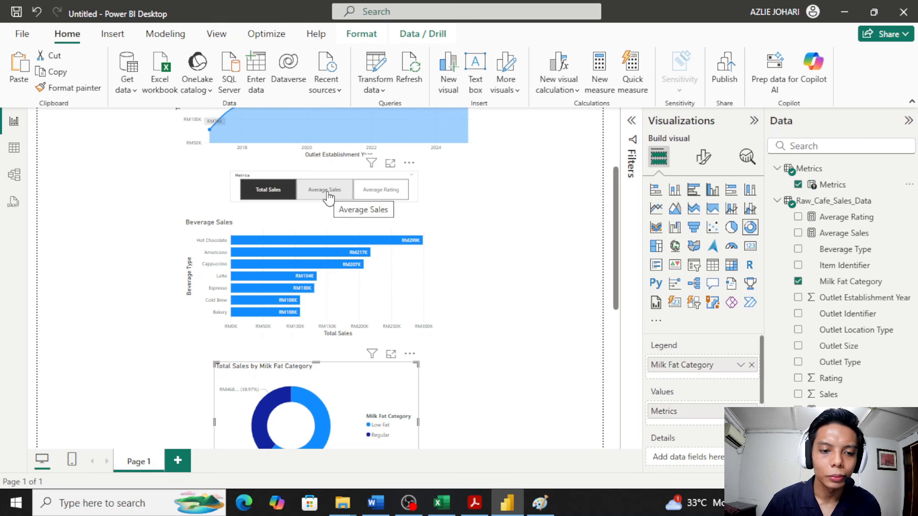
scroll(327, 142, down, 3)
click(329, 127)
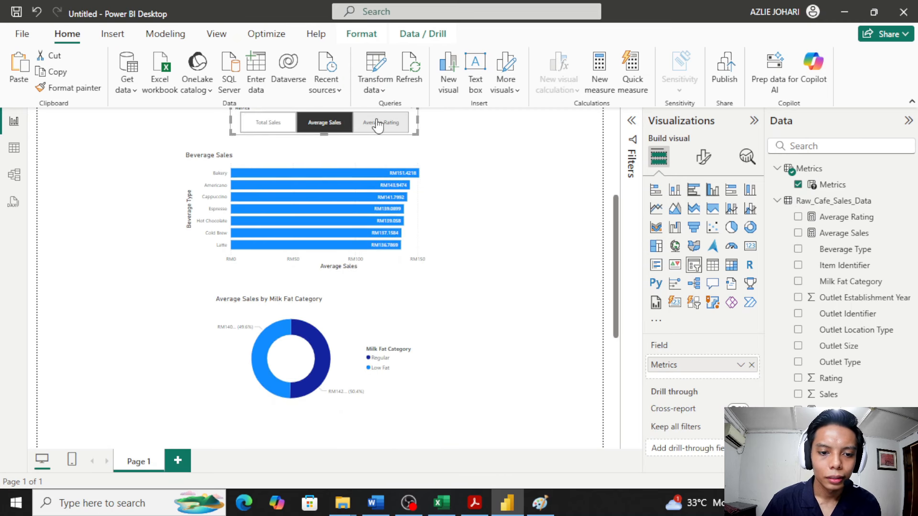
click(344, 324)
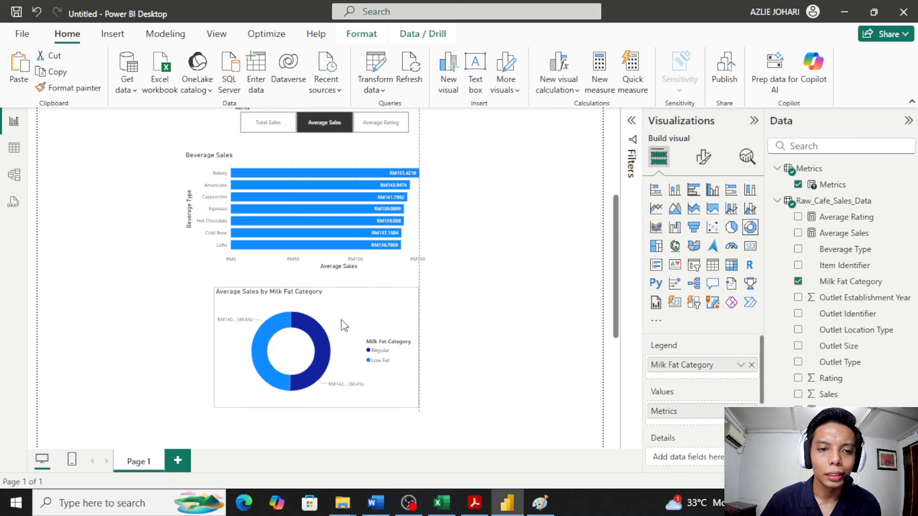
click(391, 125)
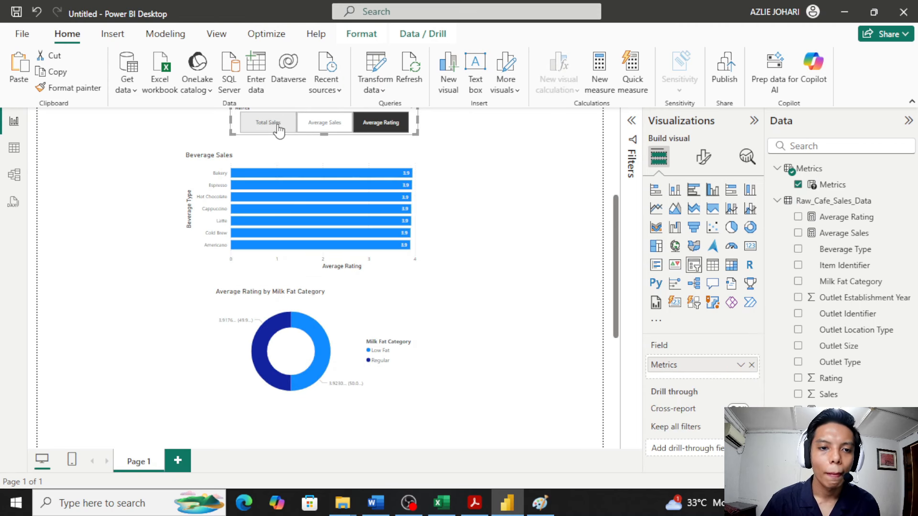
click(279, 128)
Step: Widen the donut chart to fit its labels and set its detail label contents to Data value
scroll(330, 201, up, 2)
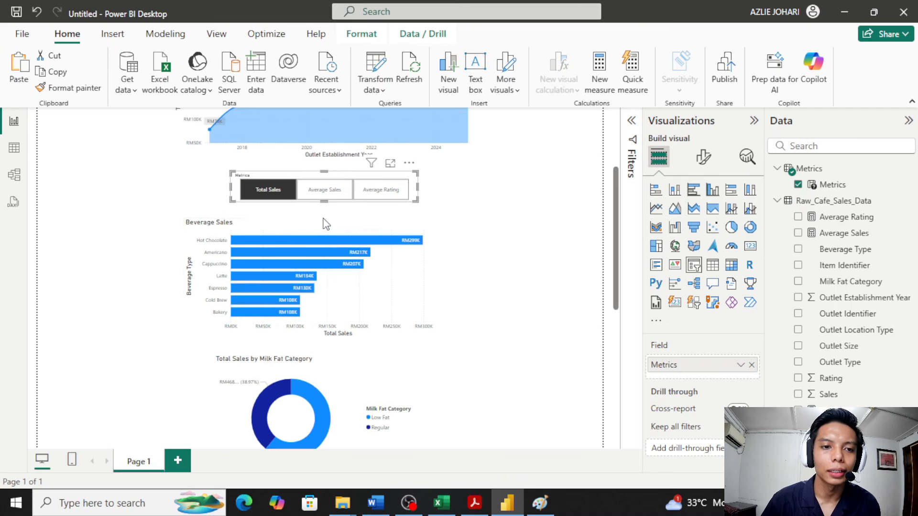
ctrl+scroll(311, 230, up, 3)
scroll(482, 266, down, 4)
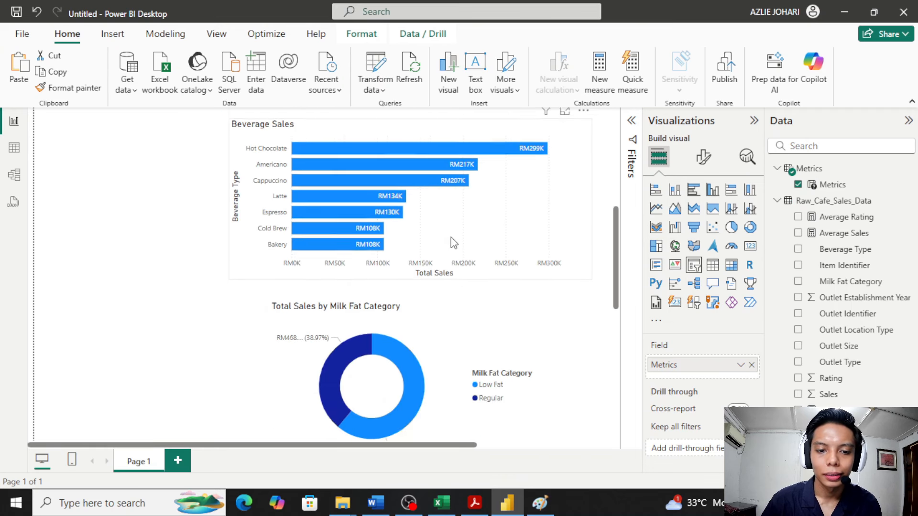
scroll(562, 273, right, 2)
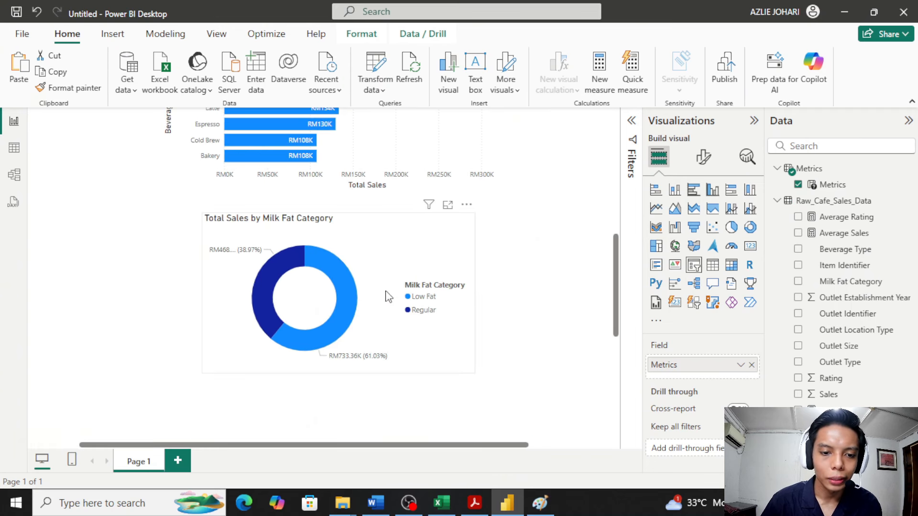
click(315, 310)
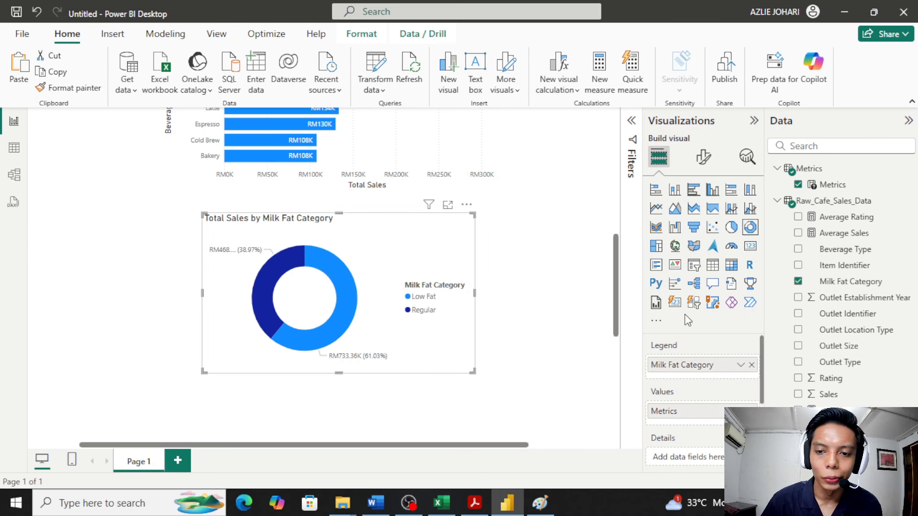
click(703, 158)
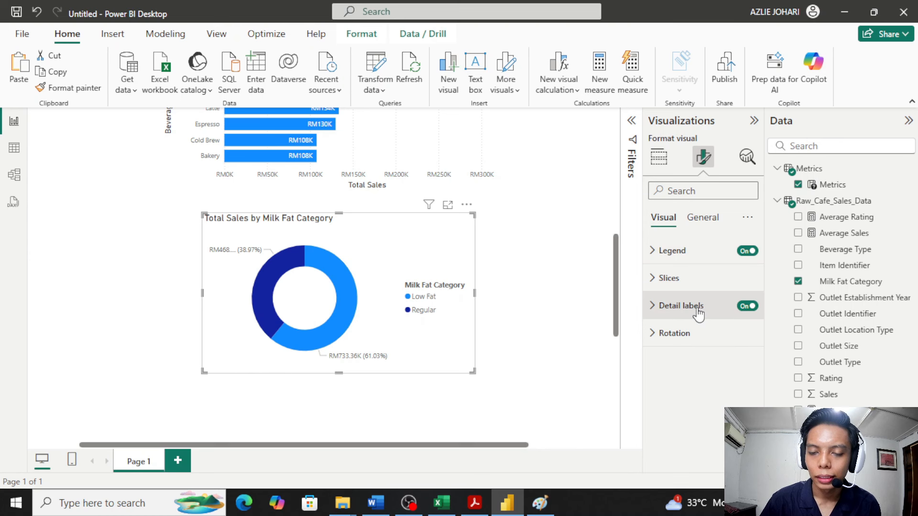
click(682, 306)
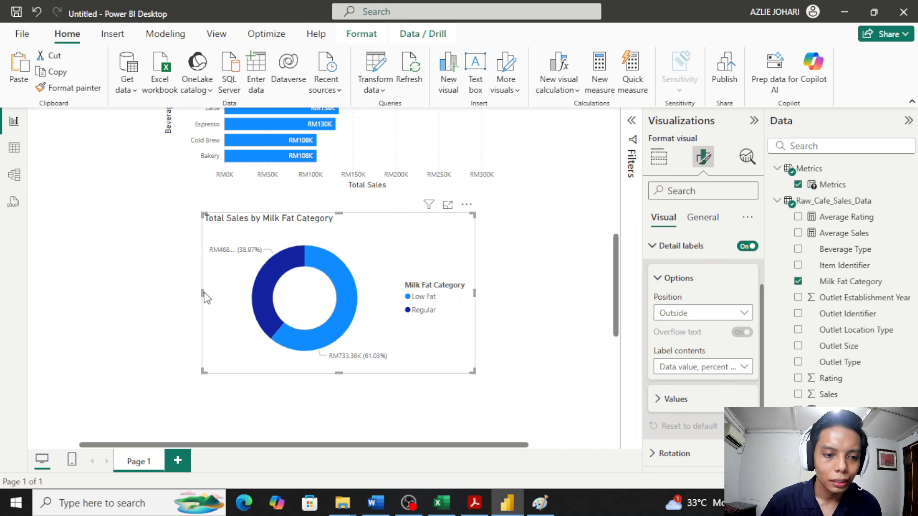
drag(200, 298, 168, 301)
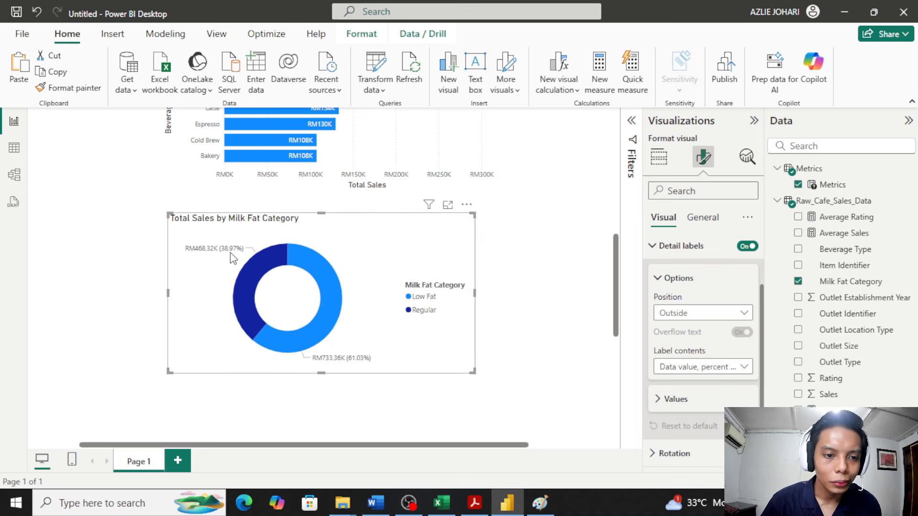
click(716, 367)
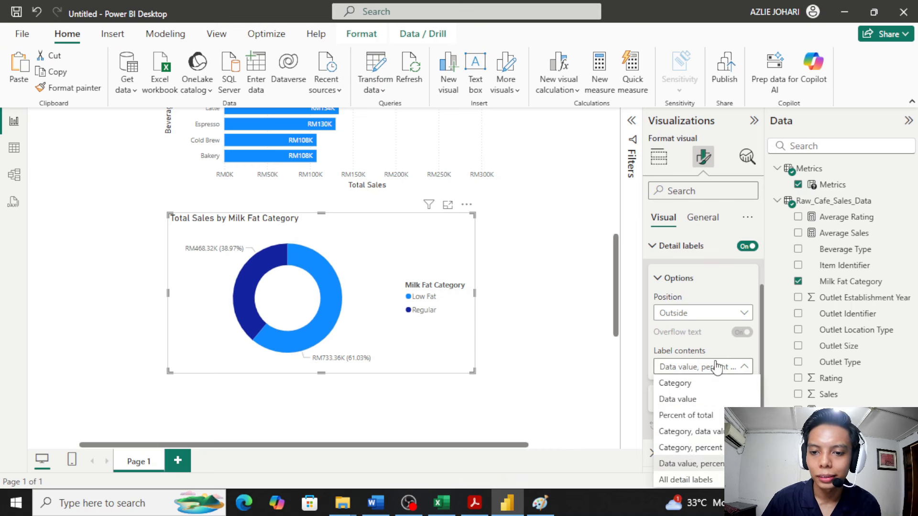
click(722, 399)
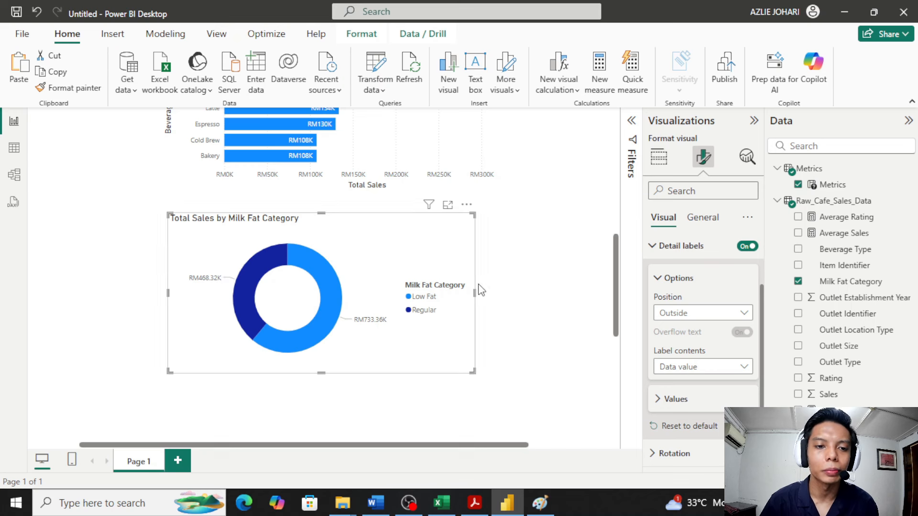
Step: Retitle the donut chart "Milk Fat Content" and shift it slightly to the right beneath the bar chart
drag(410, 258, 432, 256)
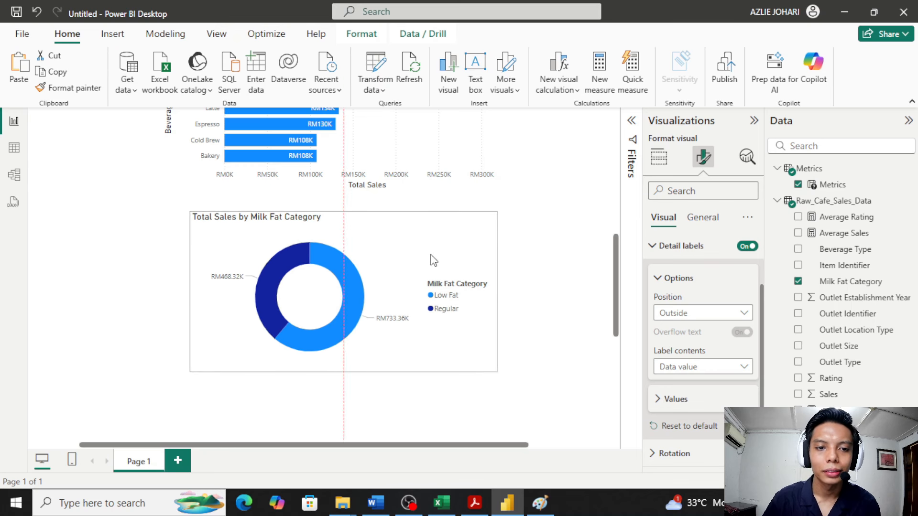
click(712, 222)
click(686, 277)
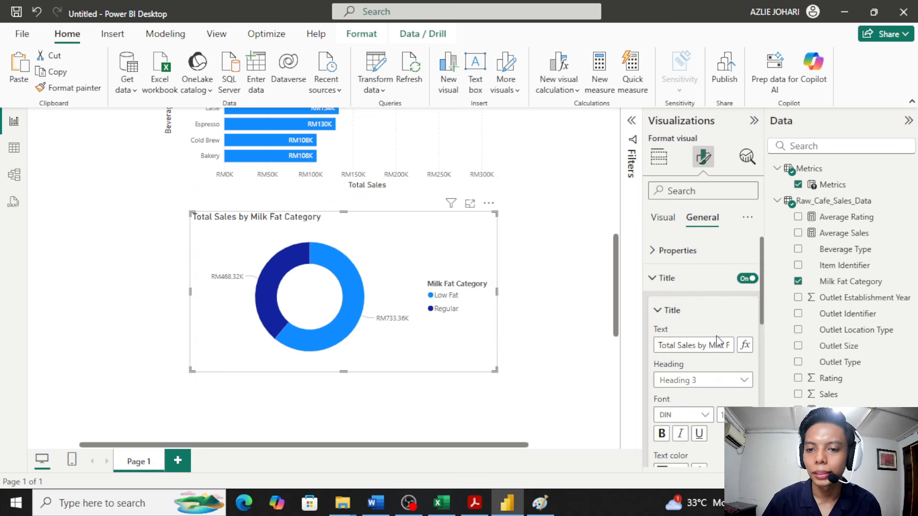
click(697, 345)
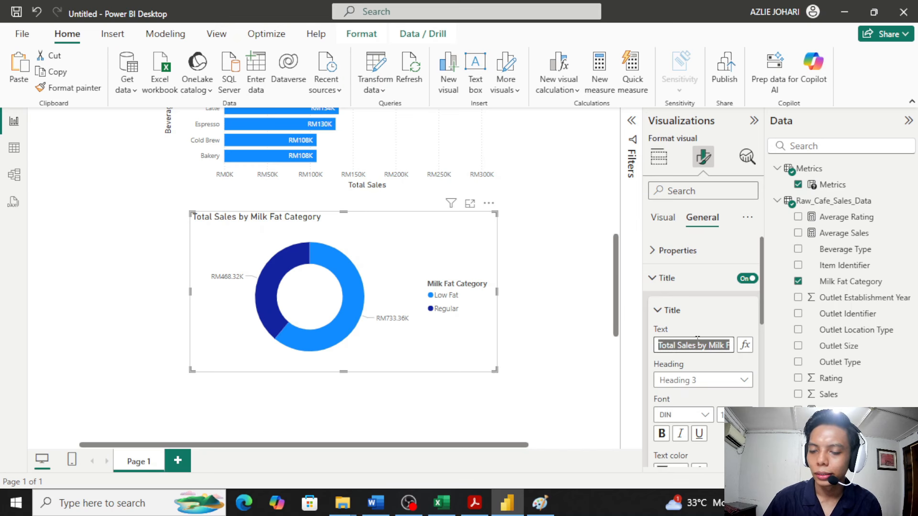
key(BackSpace)
text(Milk )
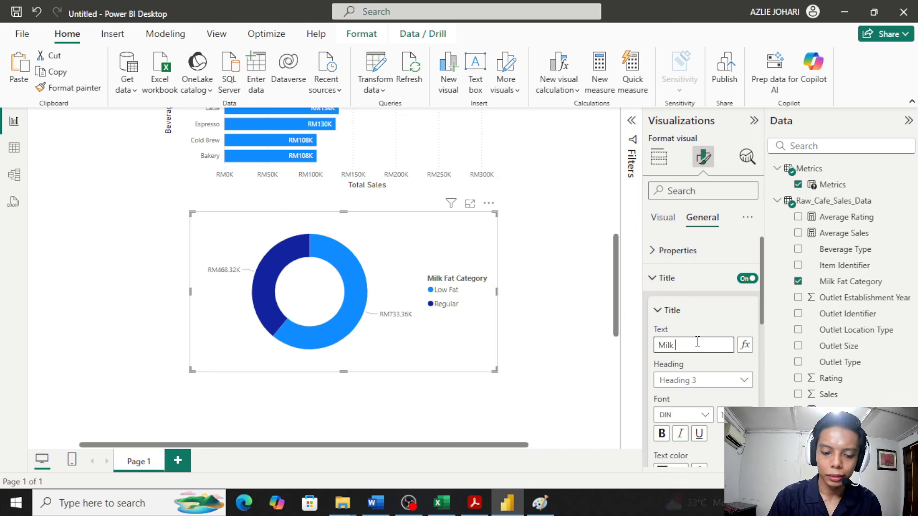
text(Fat Ca)
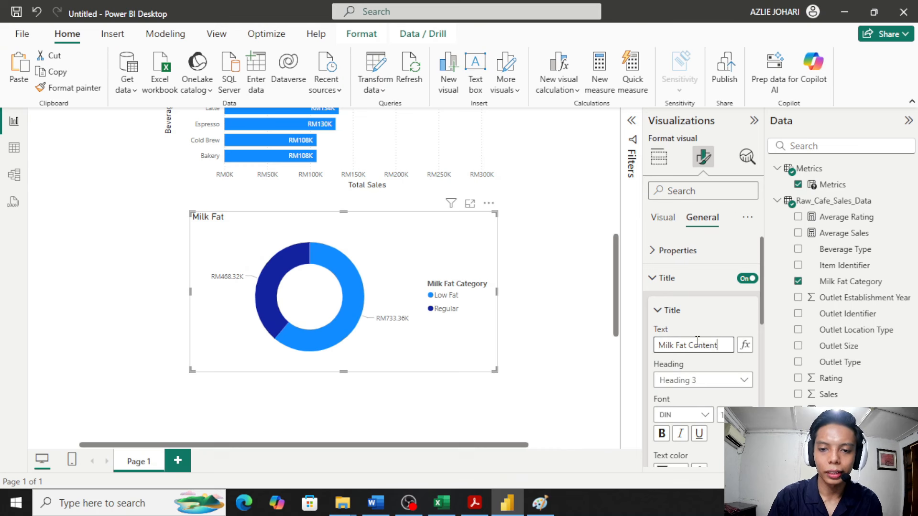
click(576, 301)
drag(444, 251, 461, 254)
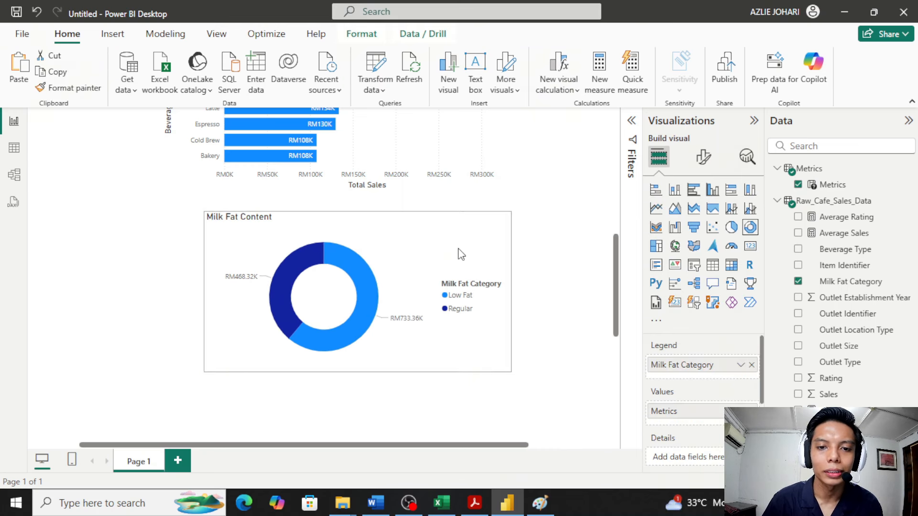
click(569, 220)
Step: Examine the layout and values of the Beverage Sales bar chart and the Milk Fat Content donut chart
ctrl+scroll(560, 225, up, 2)
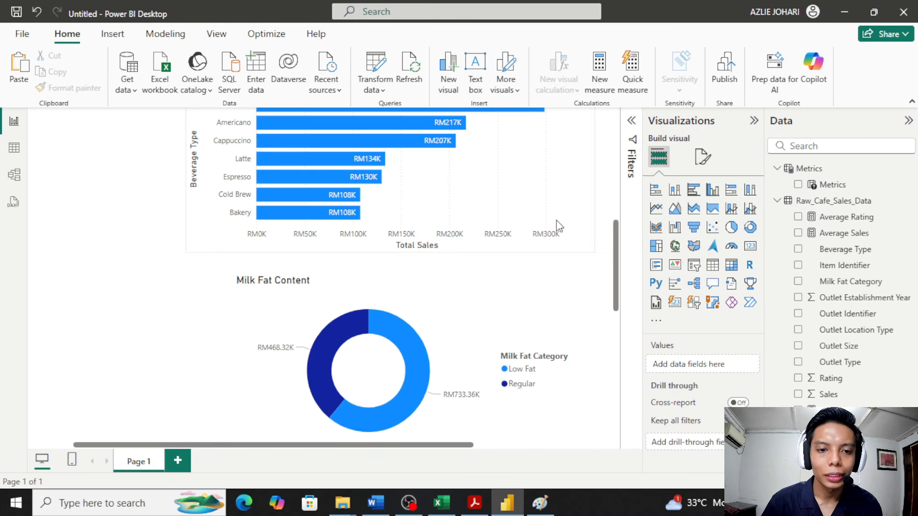
ctrl+scroll(560, 227, down, 3)
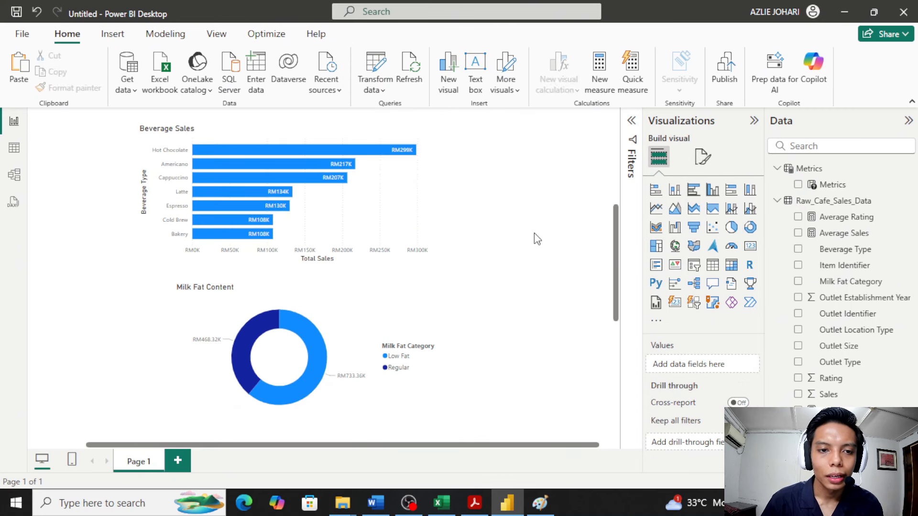
scroll(534, 236, up, 3)
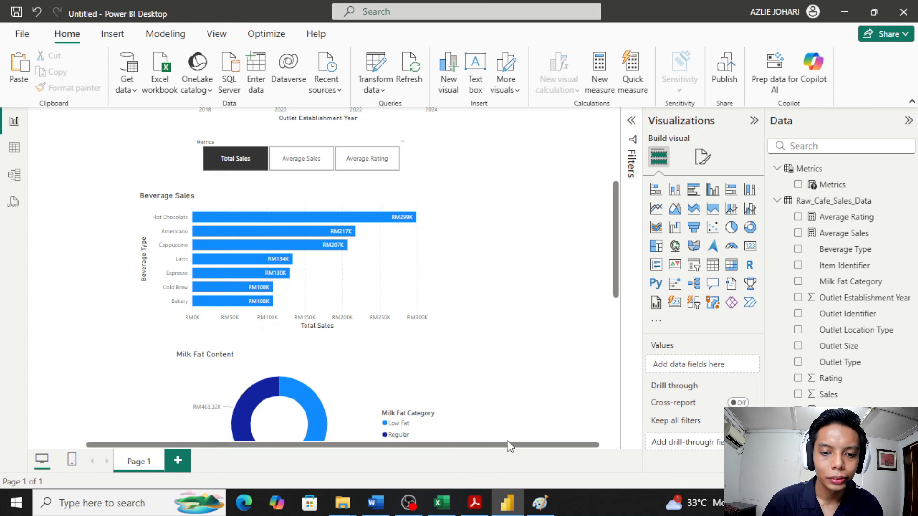
scroll(509, 451, left, 2)
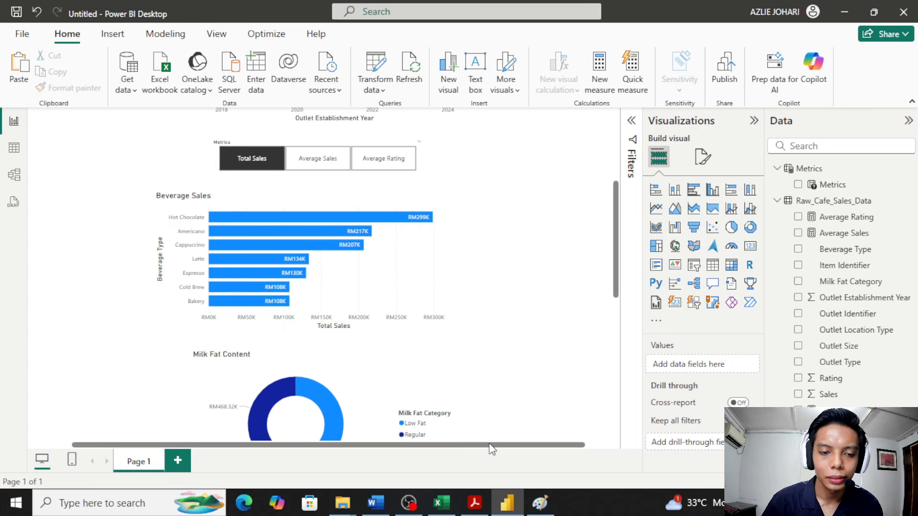
click(372, 369)
ctrl+scroll(570, 279, down, 1)
scroll(493, 250, up, 3)
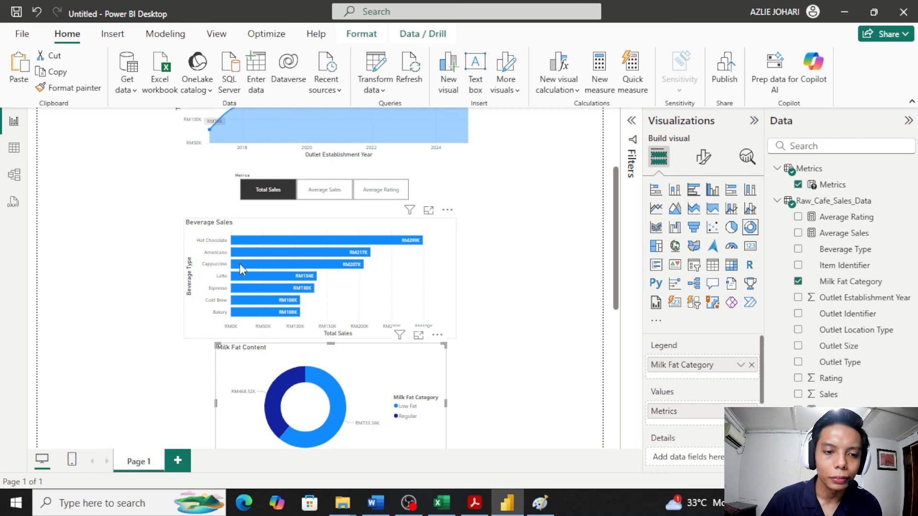
scroll(354, 325, down, 2)
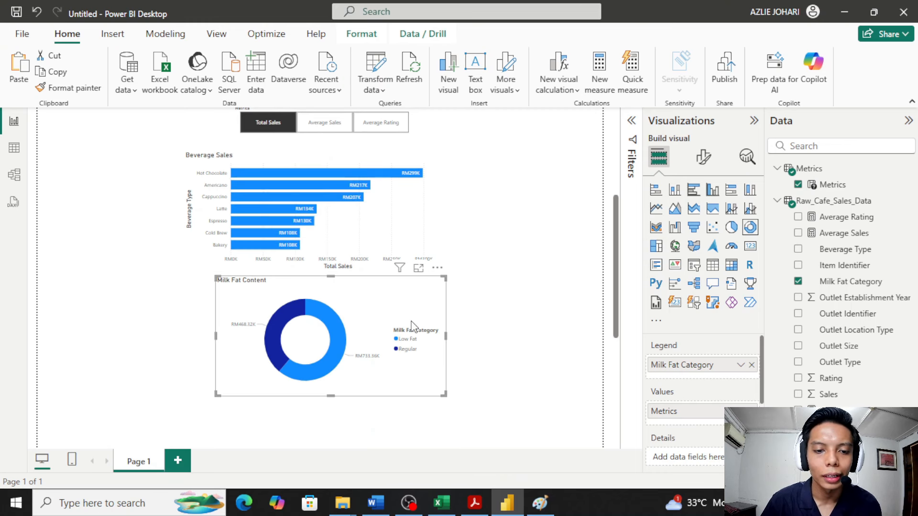
scroll(403, 378, up, 2)
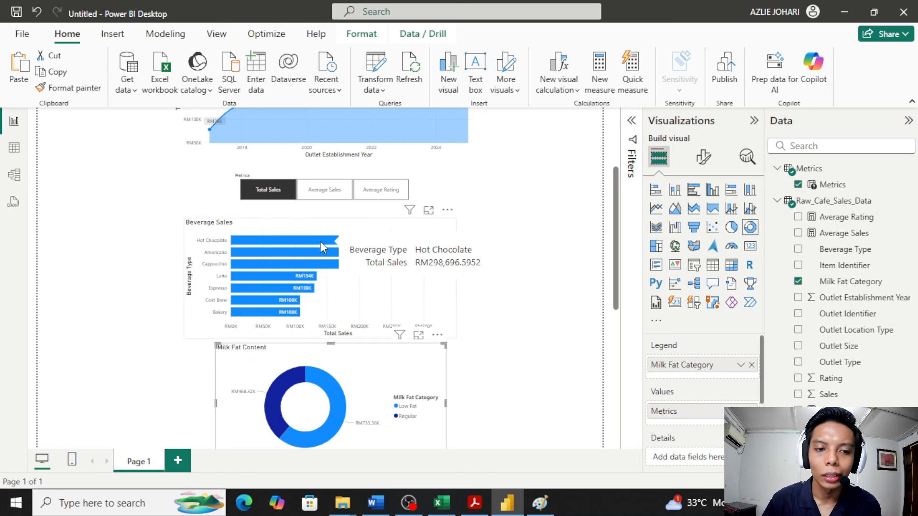
mouse_move(330, 264)
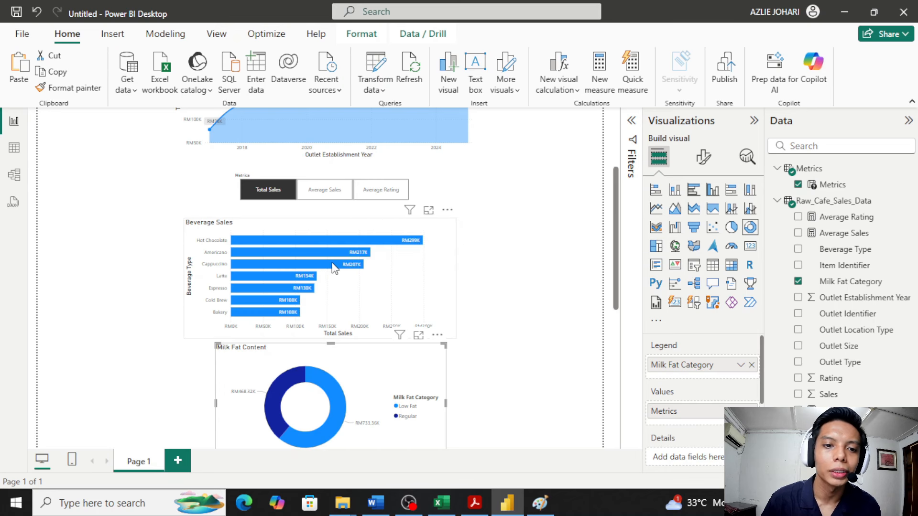
Step: Check both charts under Average Sales and Average Rating in the Metrics slicer, and return the selection to Total Sales
click(325, 191)
click(369, 194)
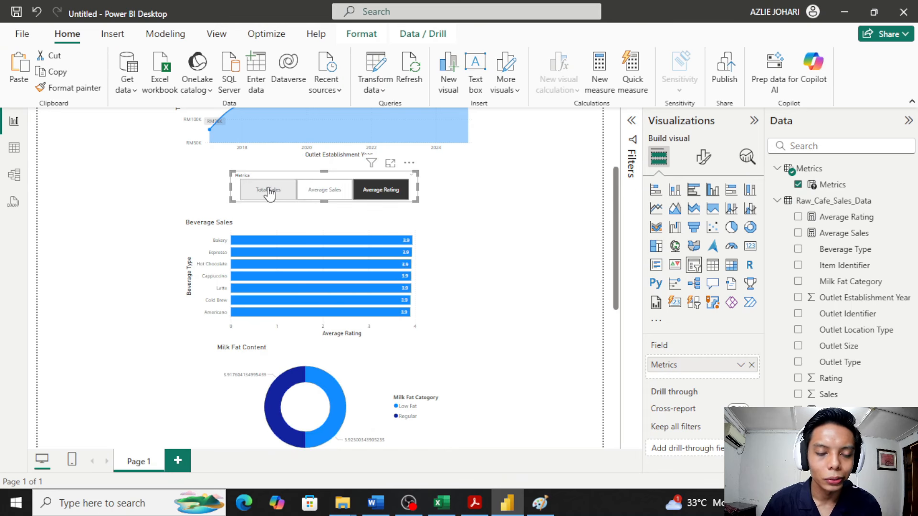
click(286, 198)
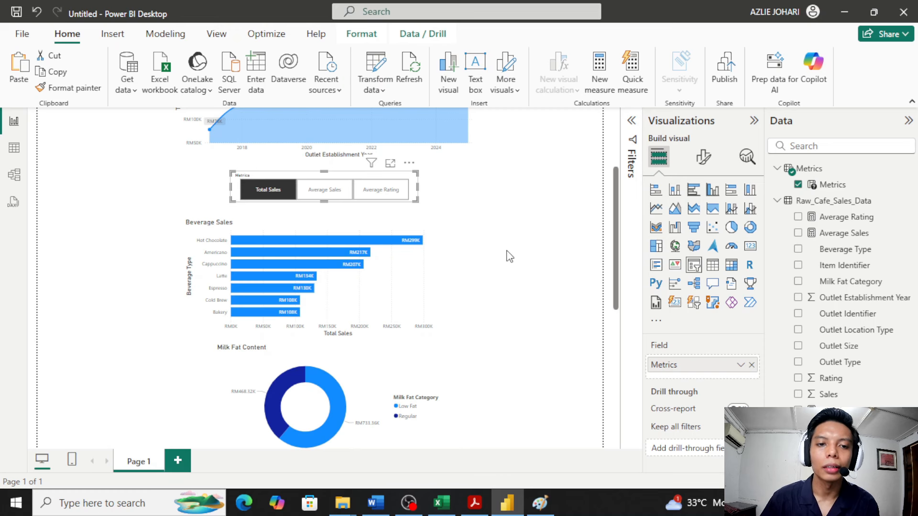
scroll(510, 256, down, 1)
scroll(510, 257, up, 1)
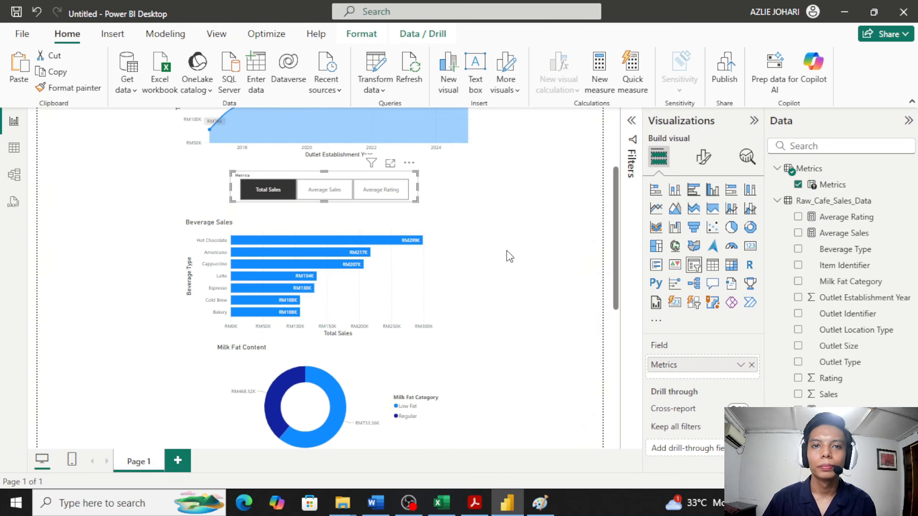
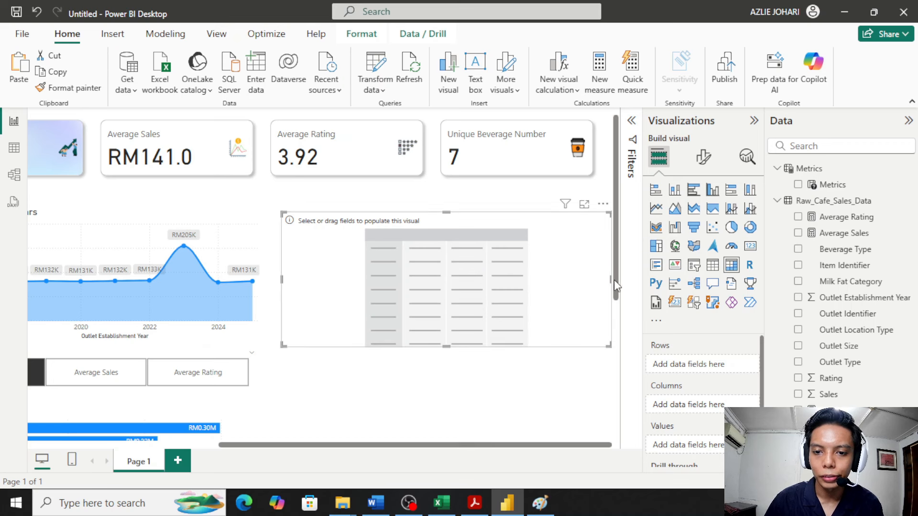
Step: Narrow the empty matrix slightly beneath the KPI cards and add Outlet Type to its rows
drag(610, 279, 603, 285)
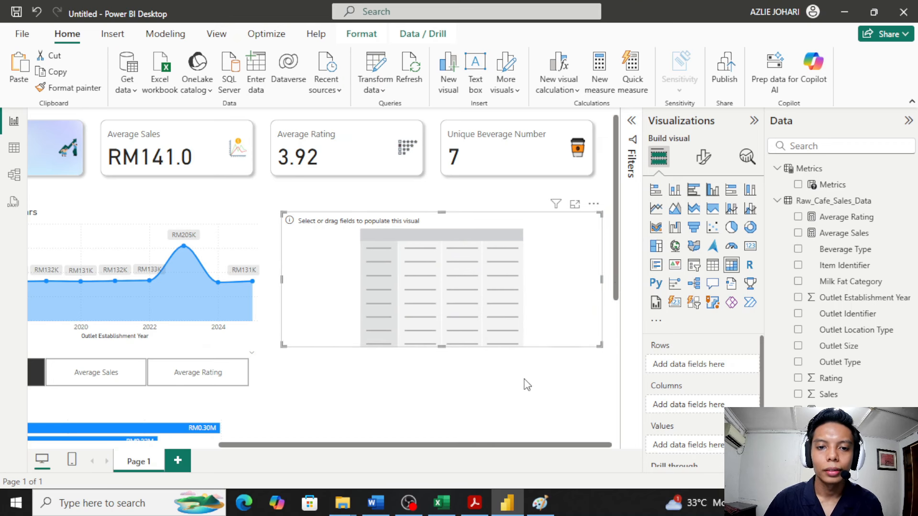
click(524, 382)
click(504, 299)
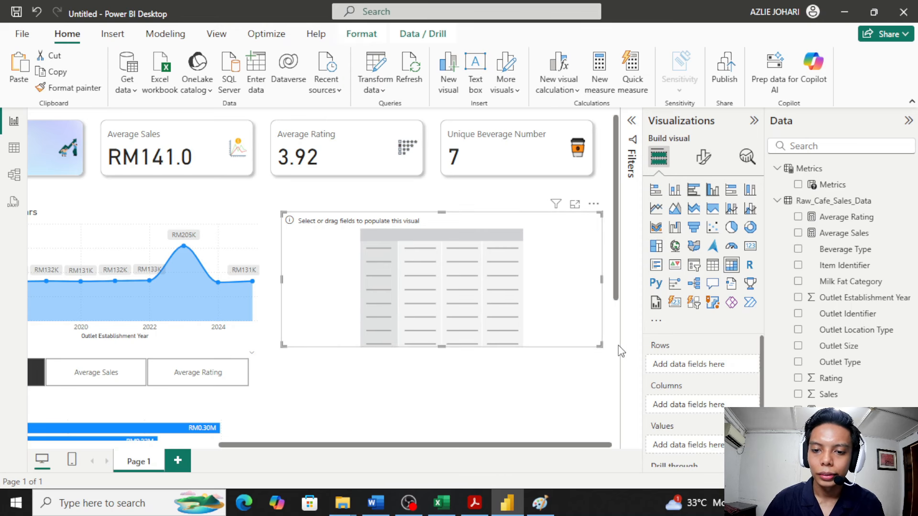
scroll(590, 377, down, 3)
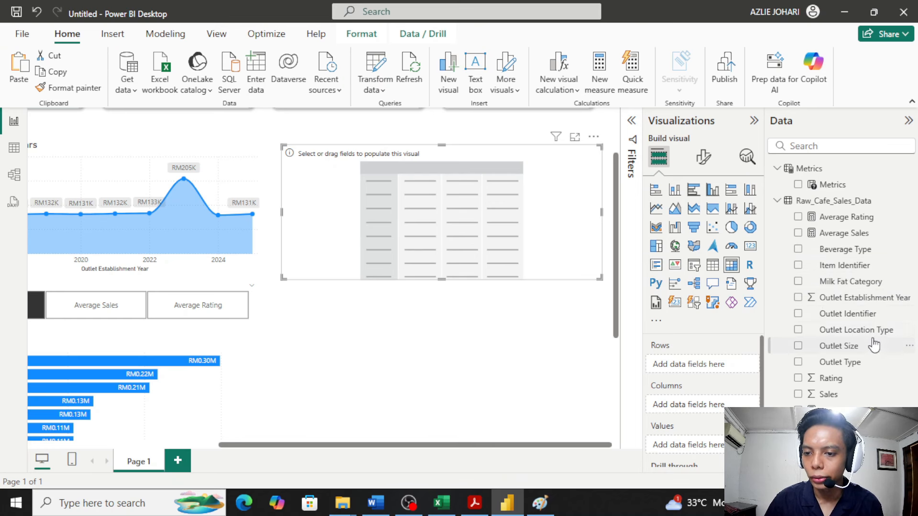
drag(862, 369, 717, 364)
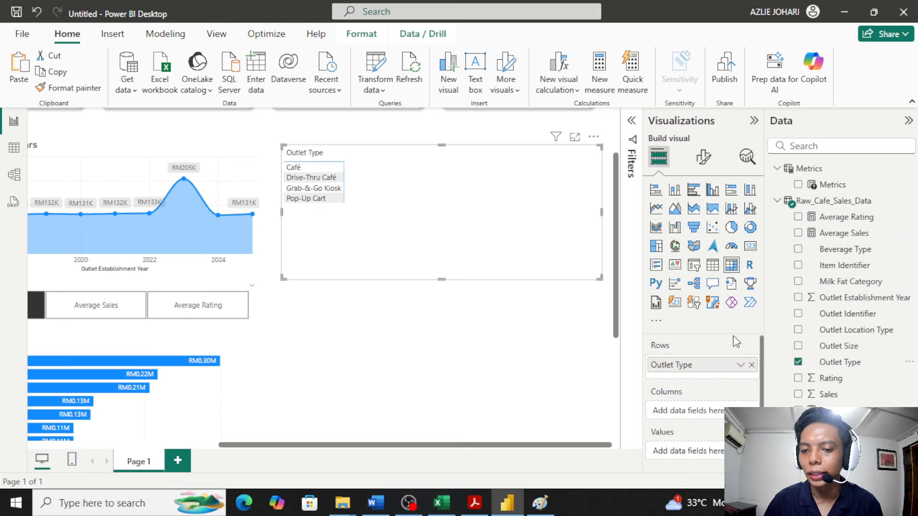
Step: Add Total Sales, Average Sales and Average Rating to the matrix as values
scroll(753, 383, down, 2)
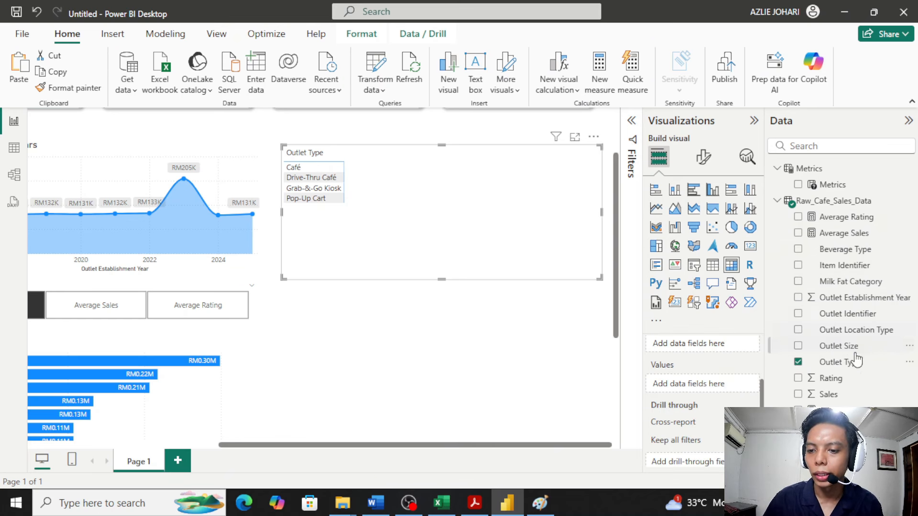
drag(832, 411, 703, 384)
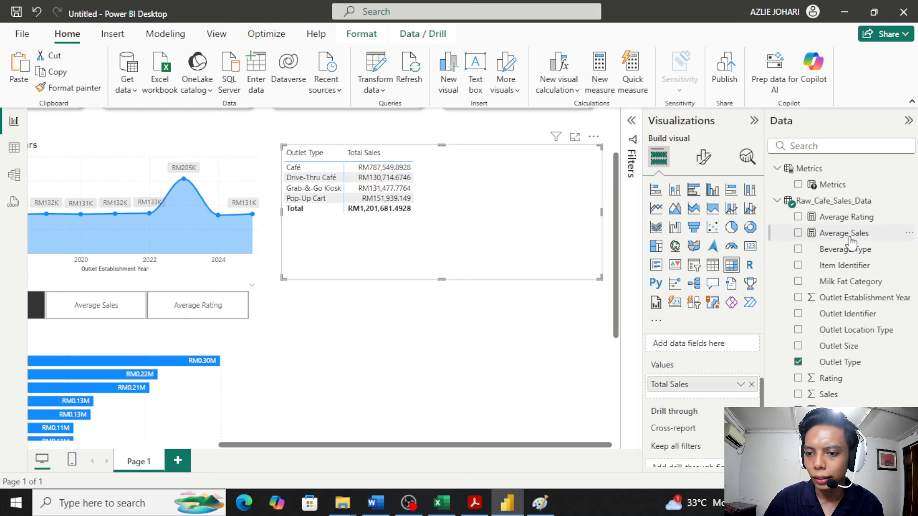
drag(851, 238, 707, 398)
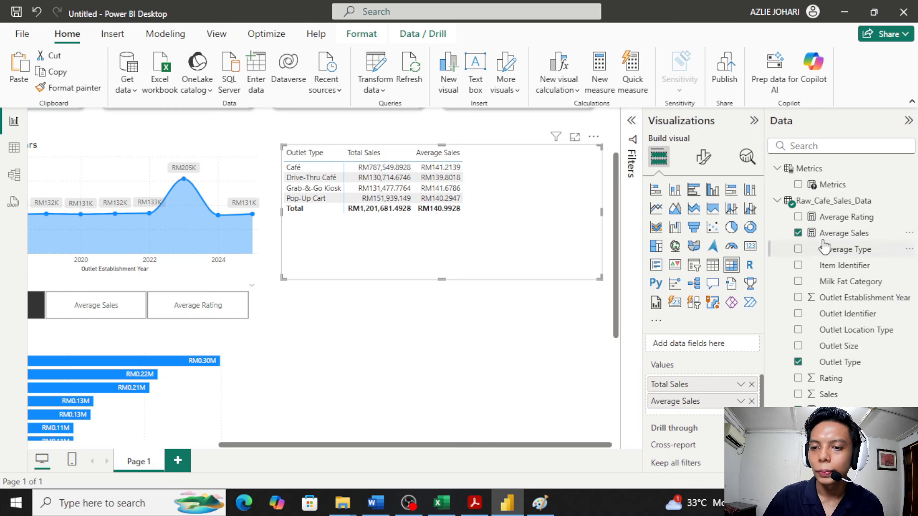
drag(842, 218, 704, 419)
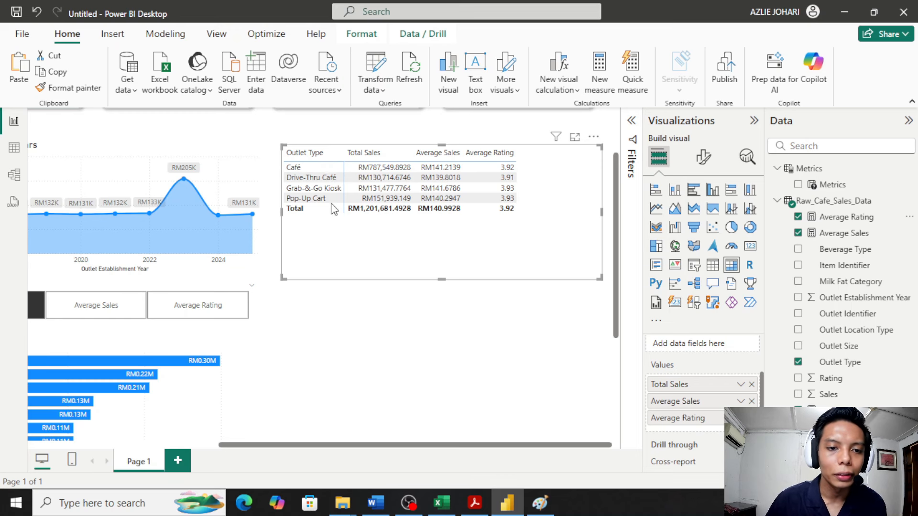
Step: Examine the outlet type matrix and how it fits alongside the KPI cards and the charts on the page
scroll(378, 233, down, 2)
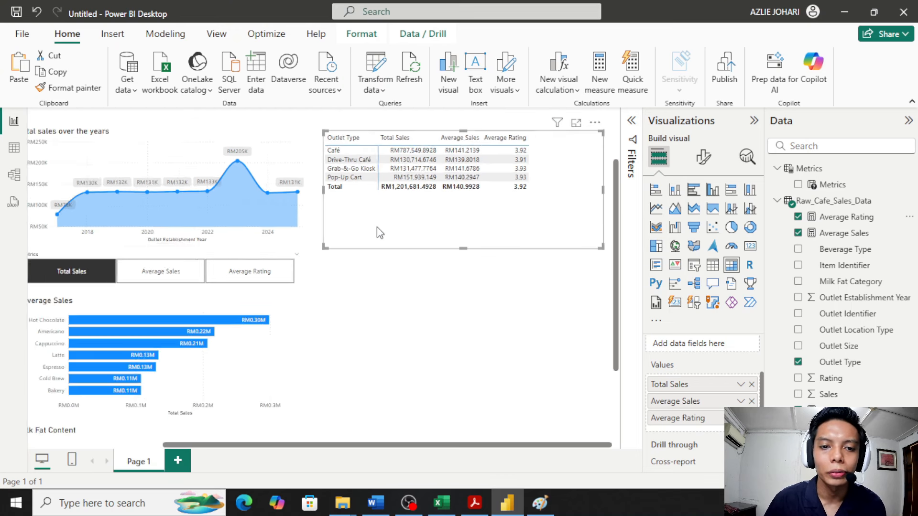
scroll(378, 229, down, 2)
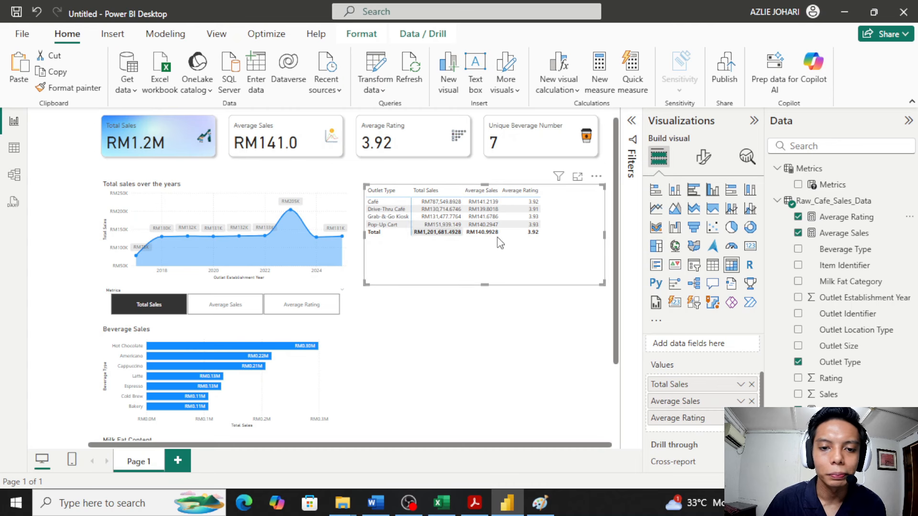
scroll(500, 244, up, 1)
scroll(478, 269, up, 1)
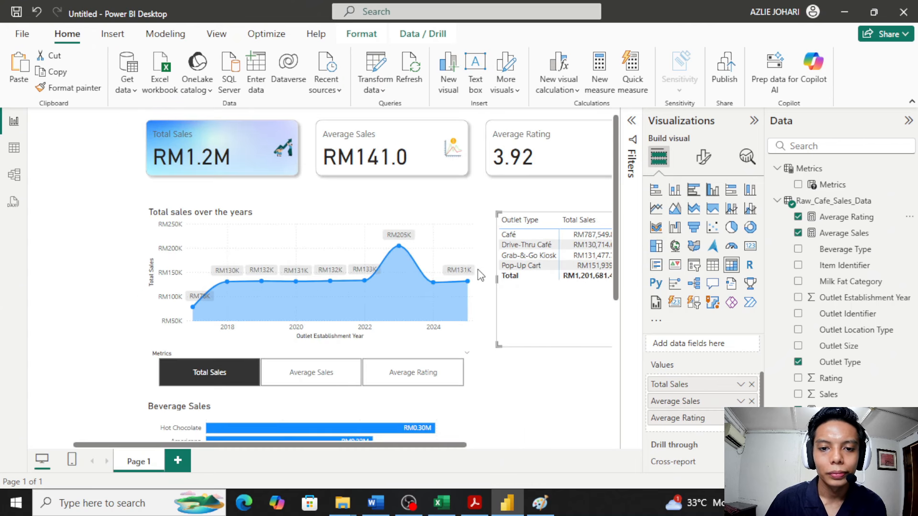
scroll(478, 269, right, 4)
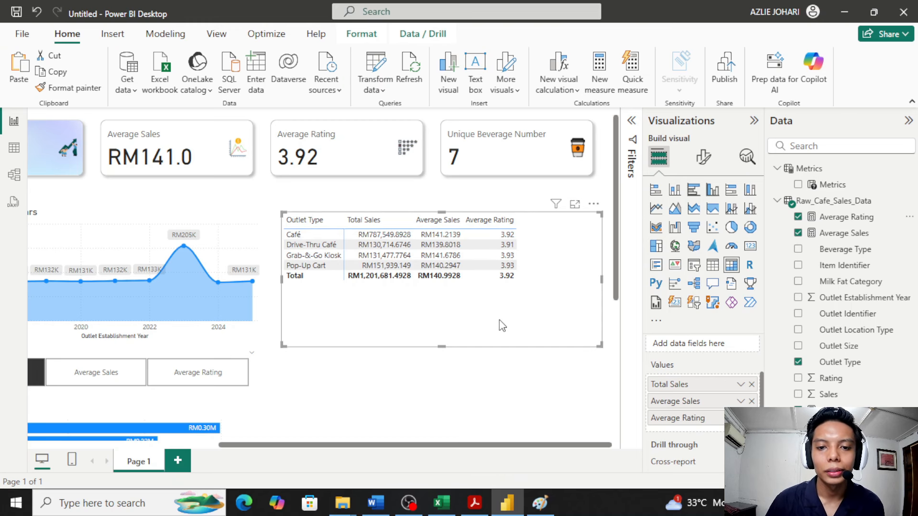
scroll(400, 289, down, 5)
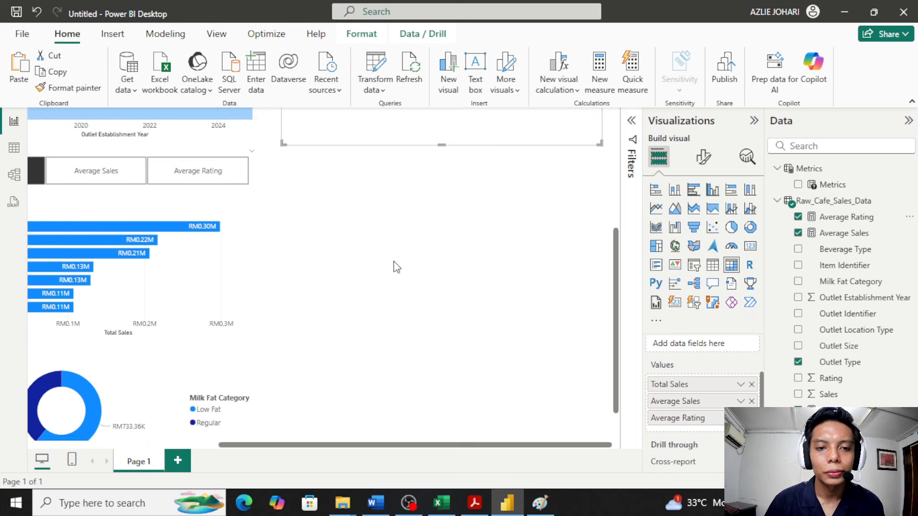
ctrl+scroll(396, 267, down, 2)
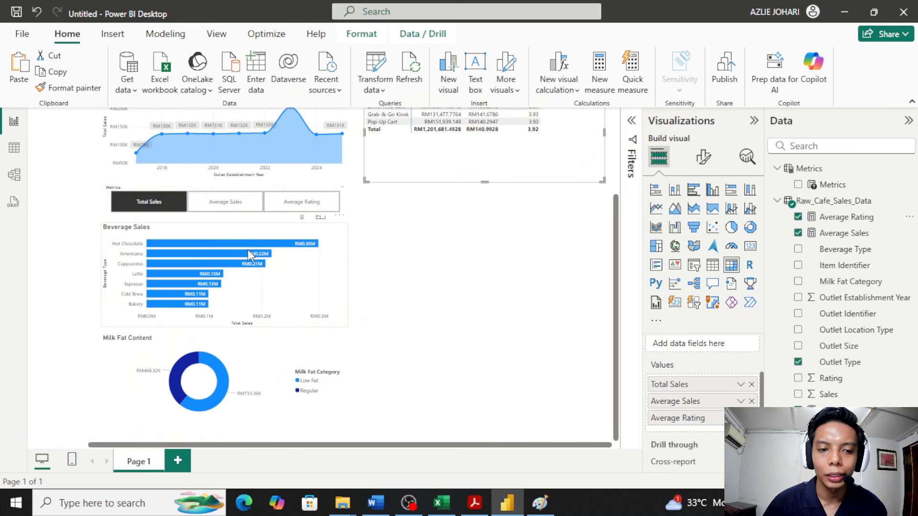
scroll(497, 287, up, 3)
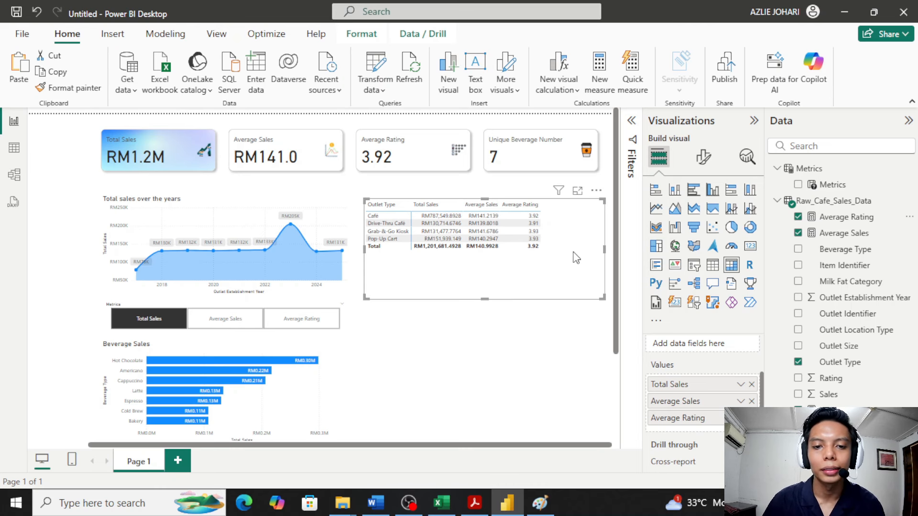
scroll(558, 253, up, 2)
scroll(518, 262, right, 3)
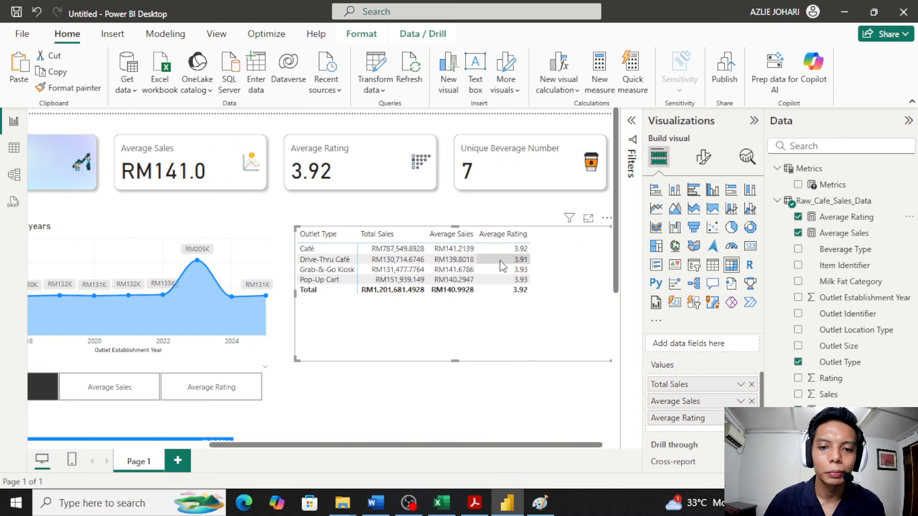
scroll(499, 266, right, 1)
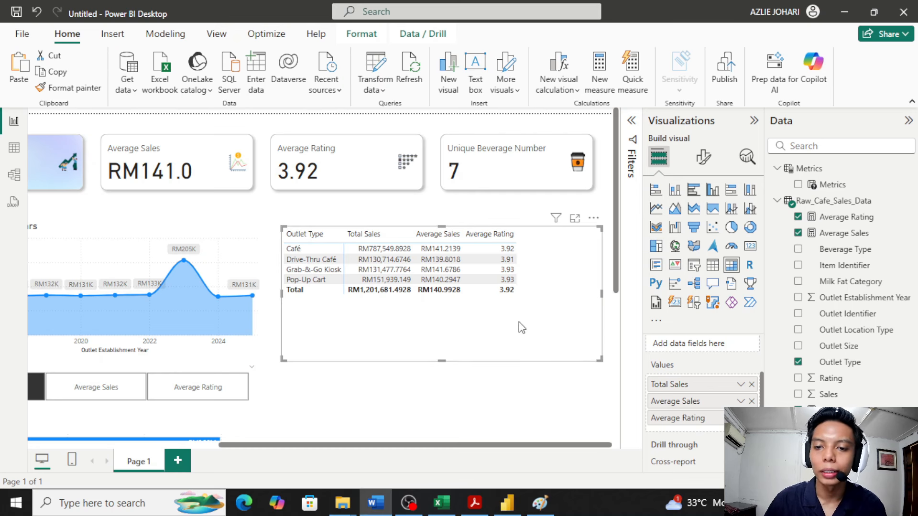
Step: Set the font size of the matrix values to 16
click(706, 162)
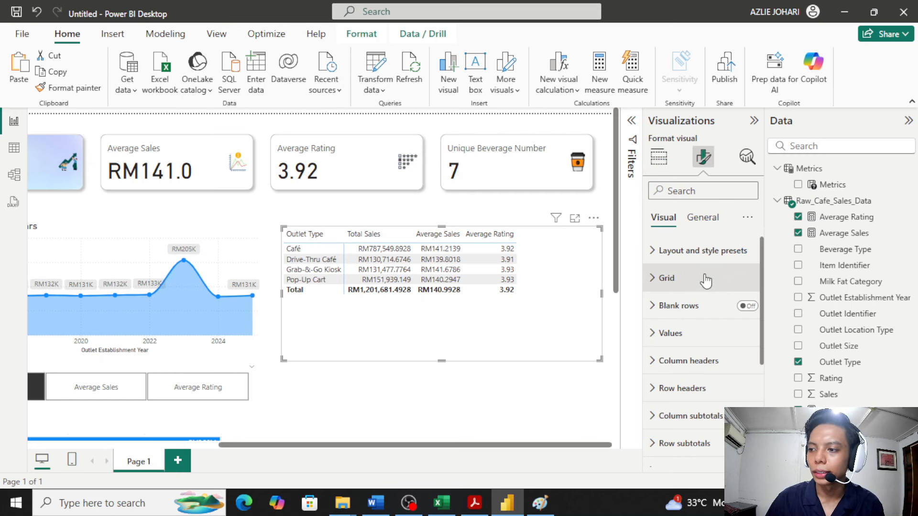
click(693, 335)
scroll(693, 311, down, 1)
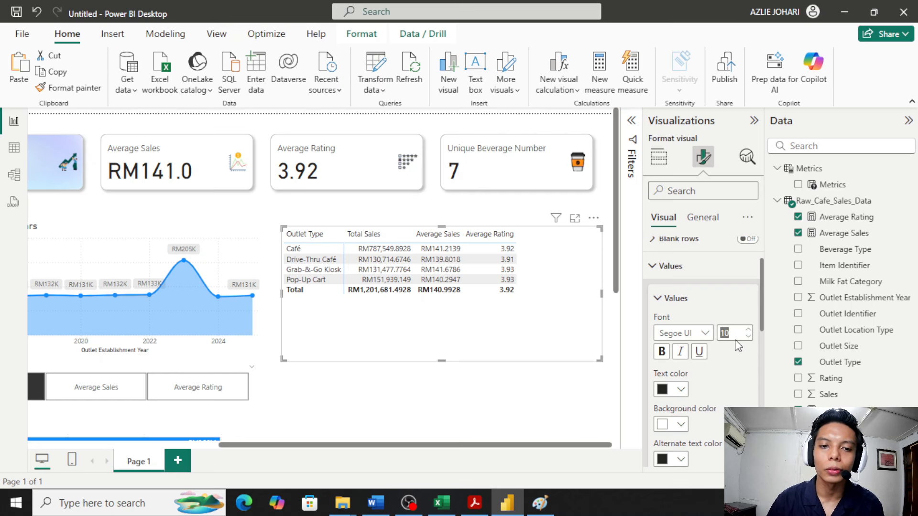
text(15)
key(Return)
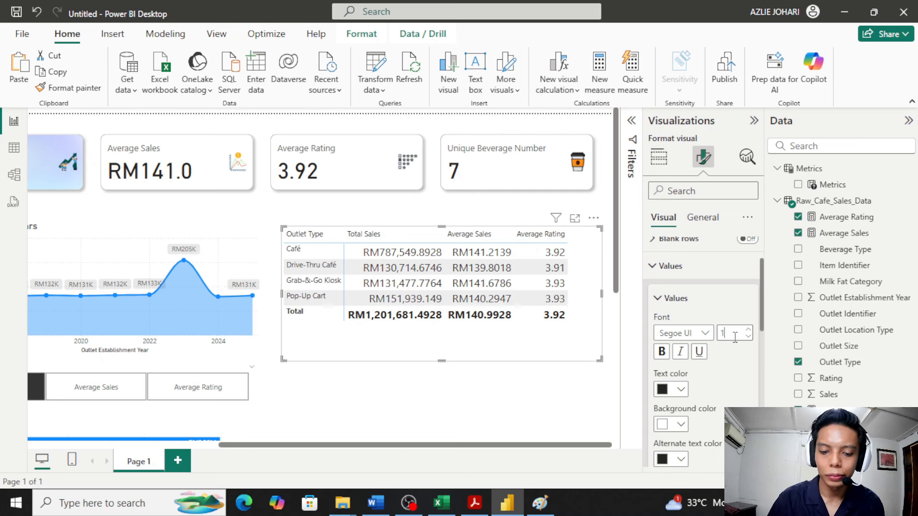
key(Return)
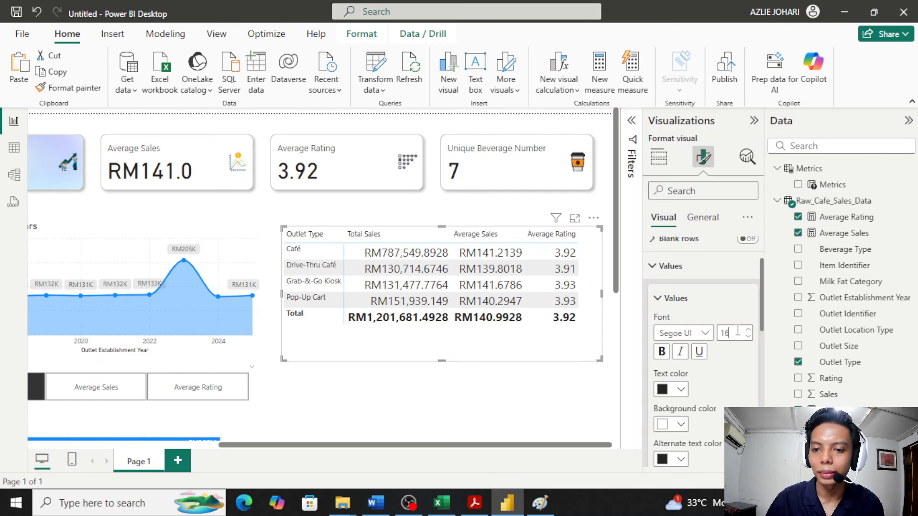
Step: Set the font size of the matrix column headers to 16
scroll(721, 312, down, 3)
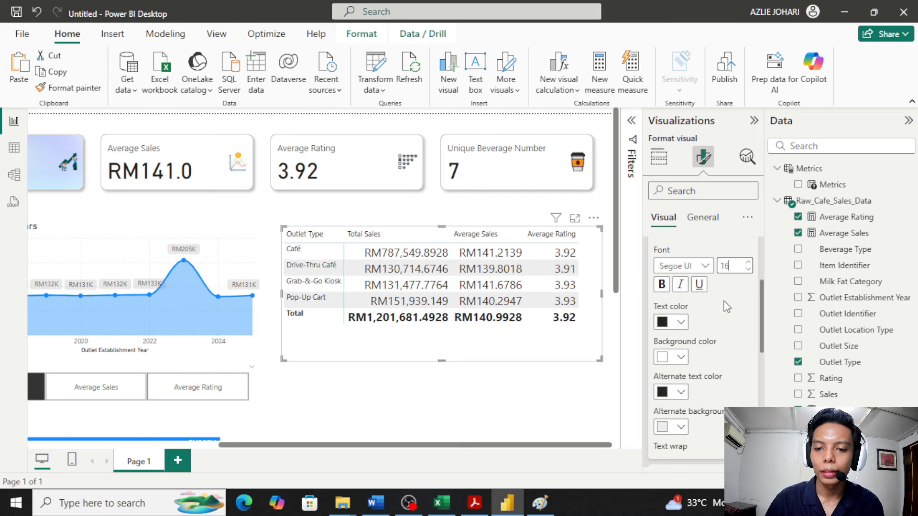
scroll(713, 312, down, 4)
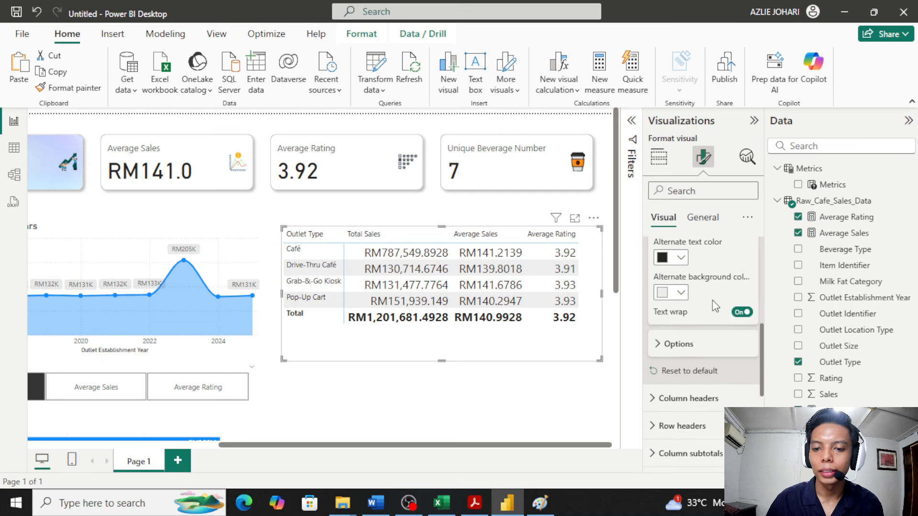
scroll(701, 337, down, 2)
click(692, 331)
scroll(692, 337, down, 5)
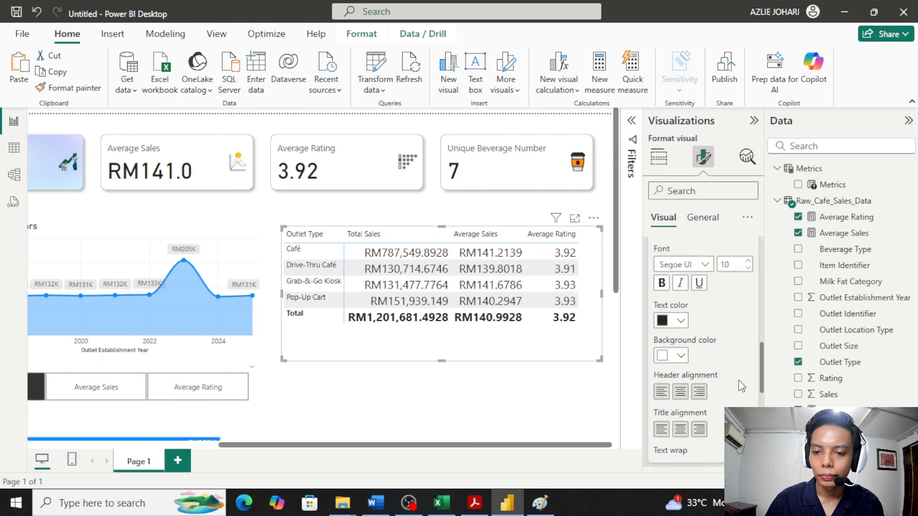
click(736, 266)
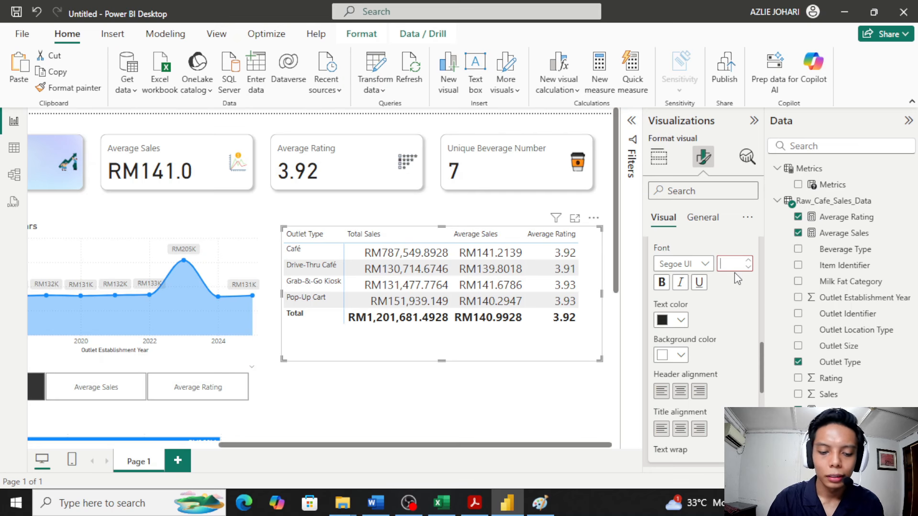
key(Return)
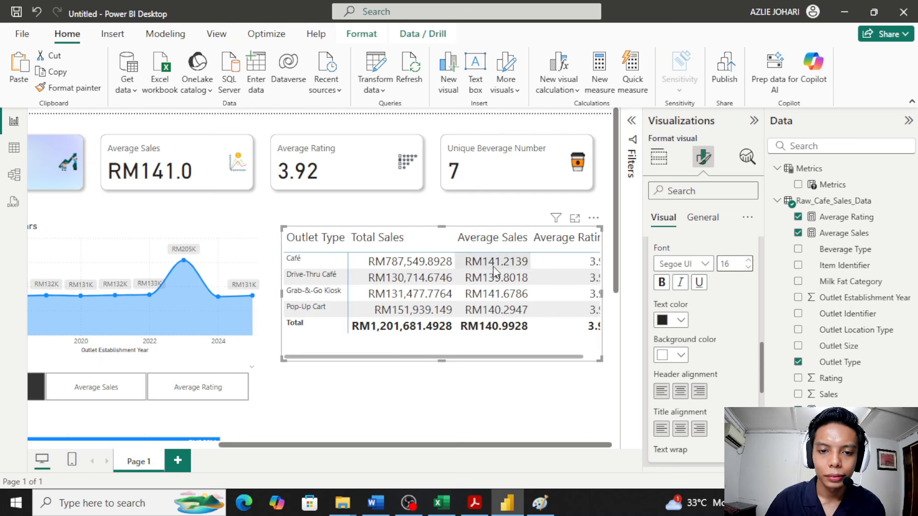
Step: Widen the matrix to fit its Average Rating column, place it beside the area chart, and shorten it to end just below the Total row
drag(443, 346, 365, 342)
click(531, 294)
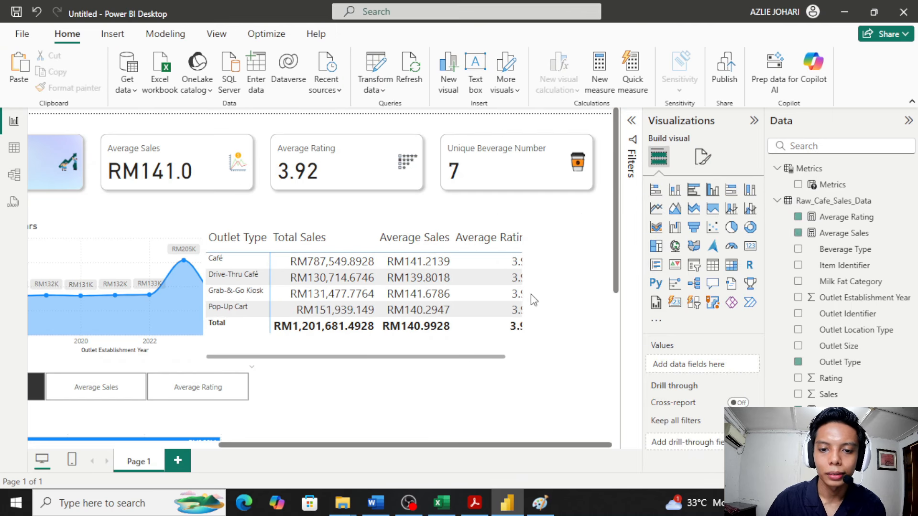
drag(464, 360, 478, 363)
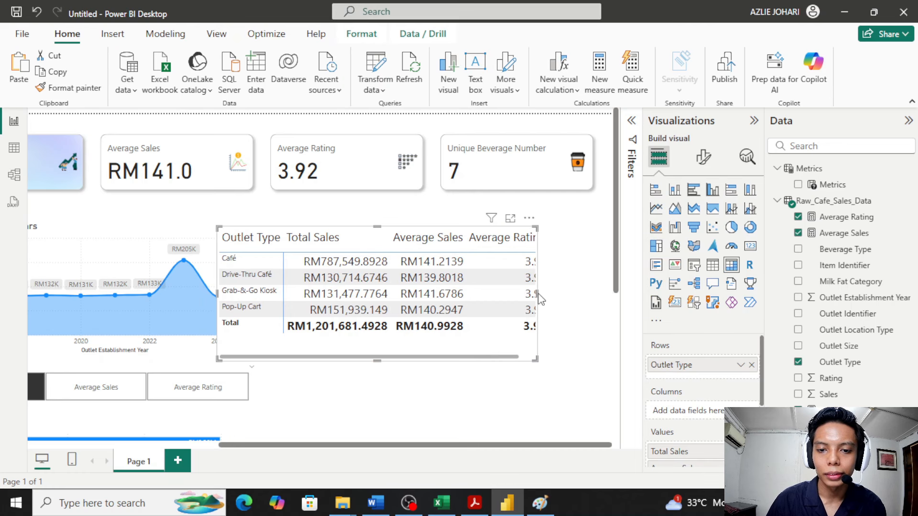
drag(541, 299, 560, 293)
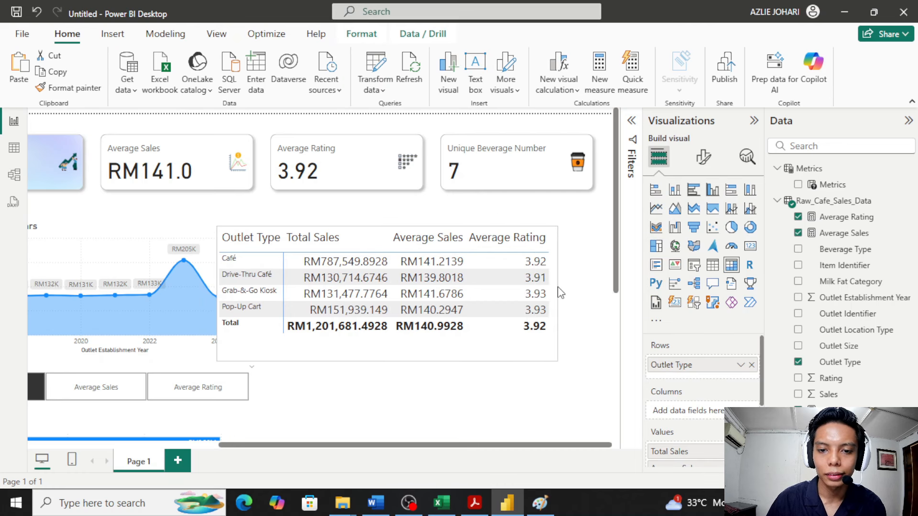
drag(460, 350, 530, 362)
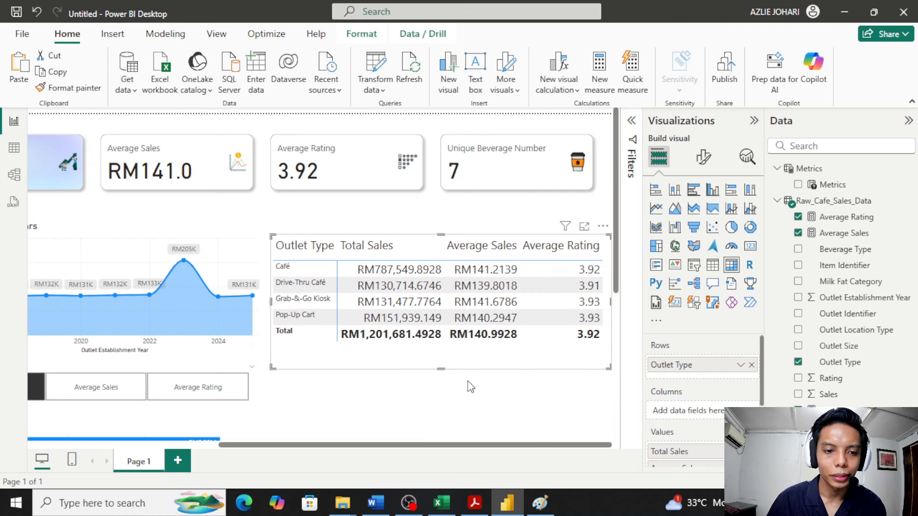
drag(441, 369, 443, 344)
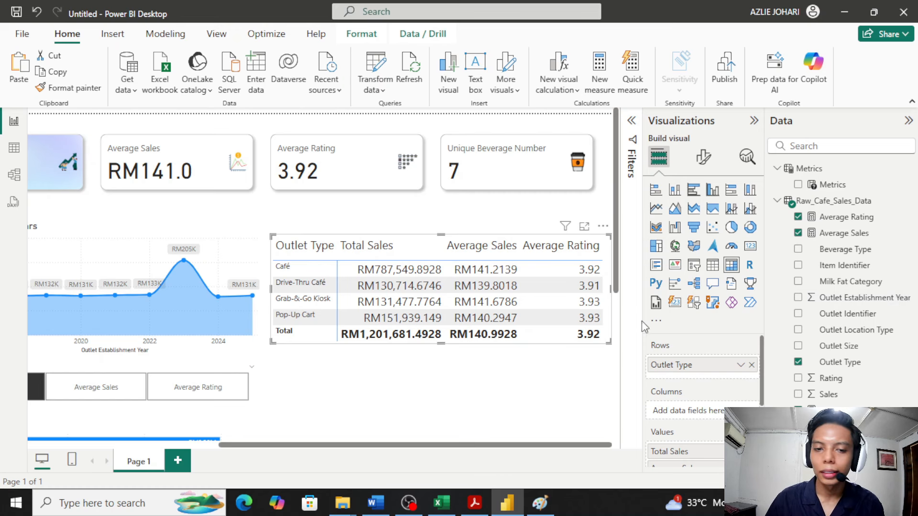
click(483, 375)
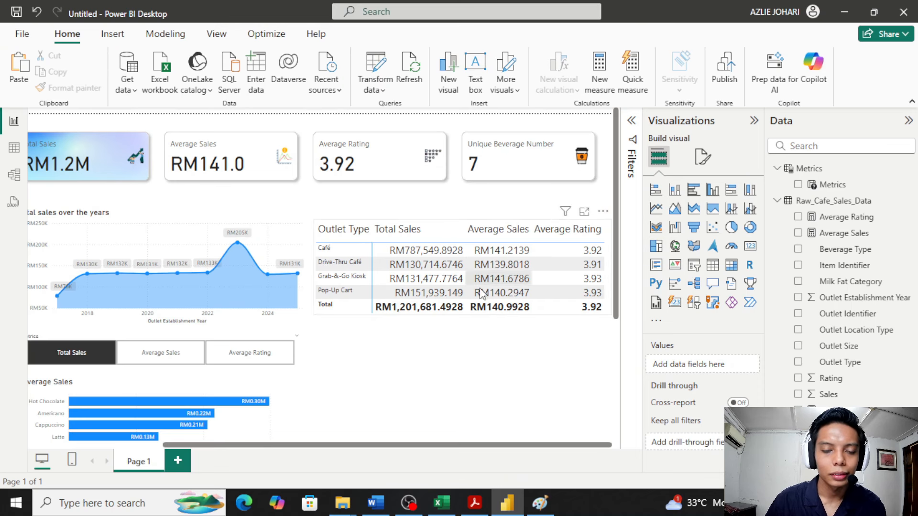
Step: Set the background color of the matrix's row grand total values to light blue
click(593, 300)
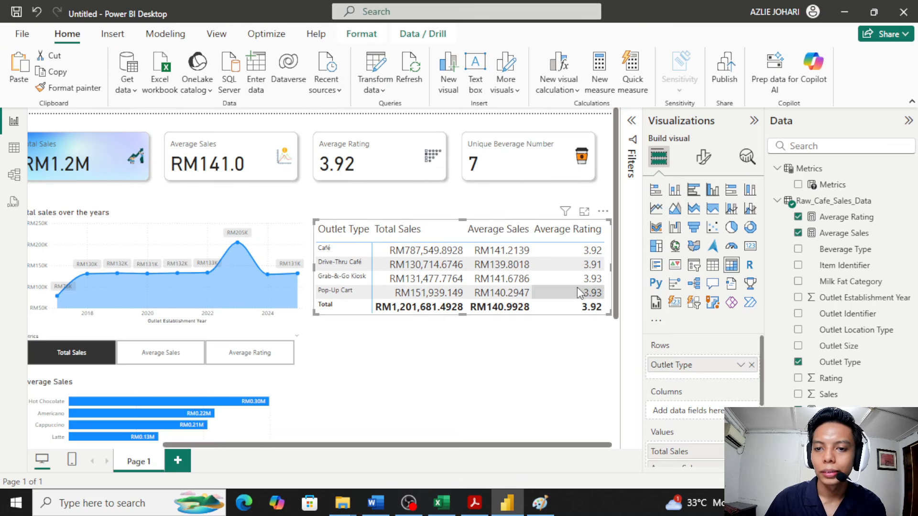
click(704, 158)
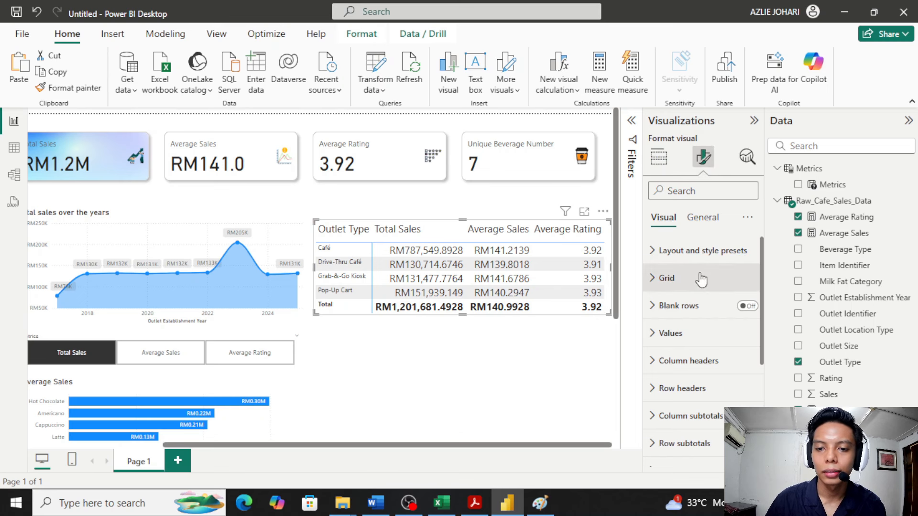
scroll(698, 324, down, 2)
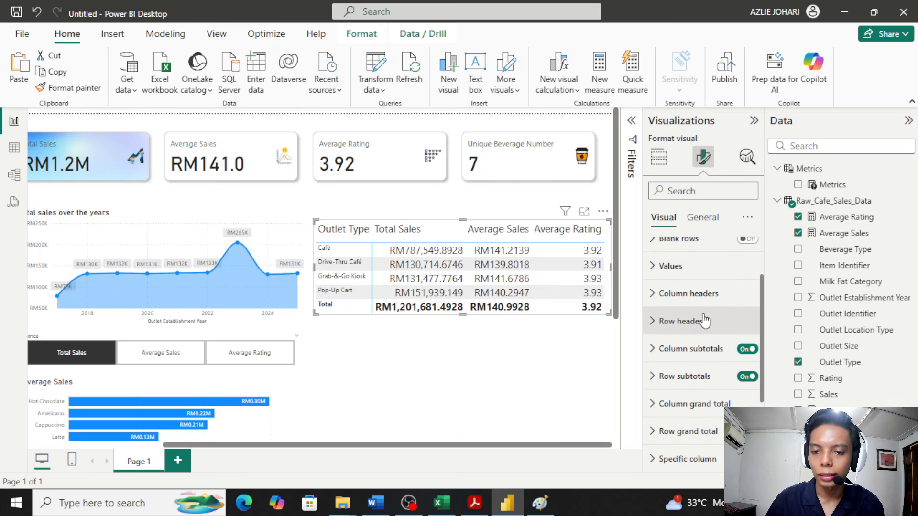
scroll(698, 341, down, 3)
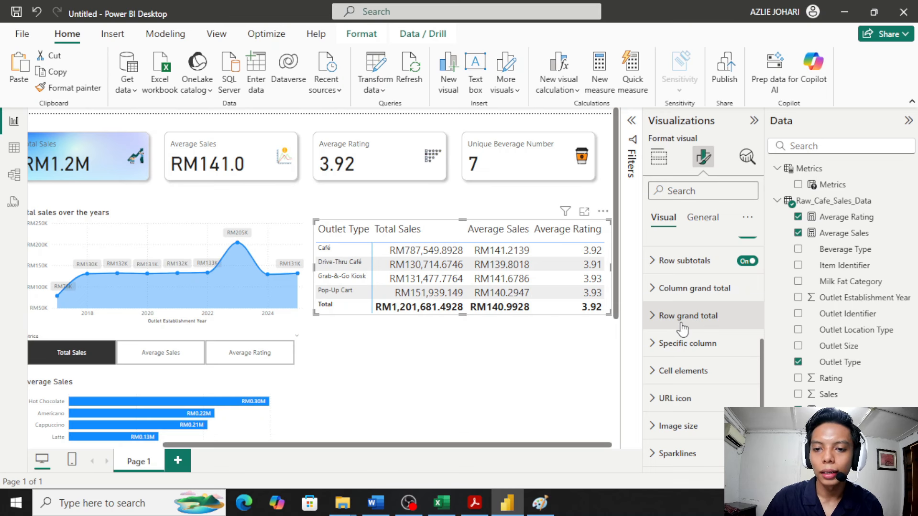
click(683, 326)
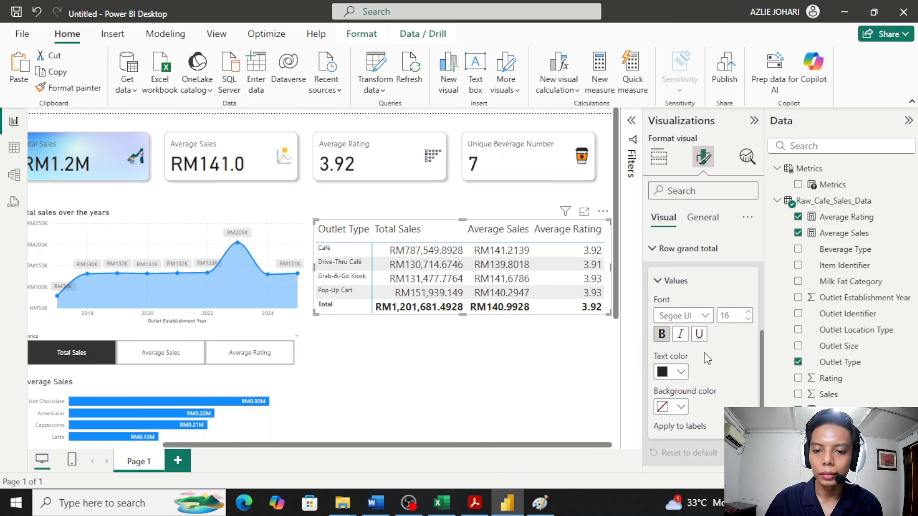
click(682, 408)
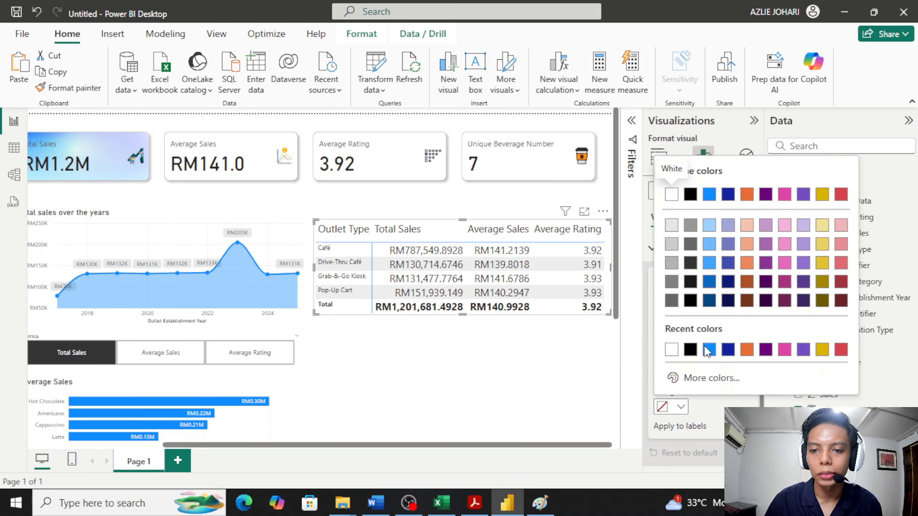
click(709, 229)
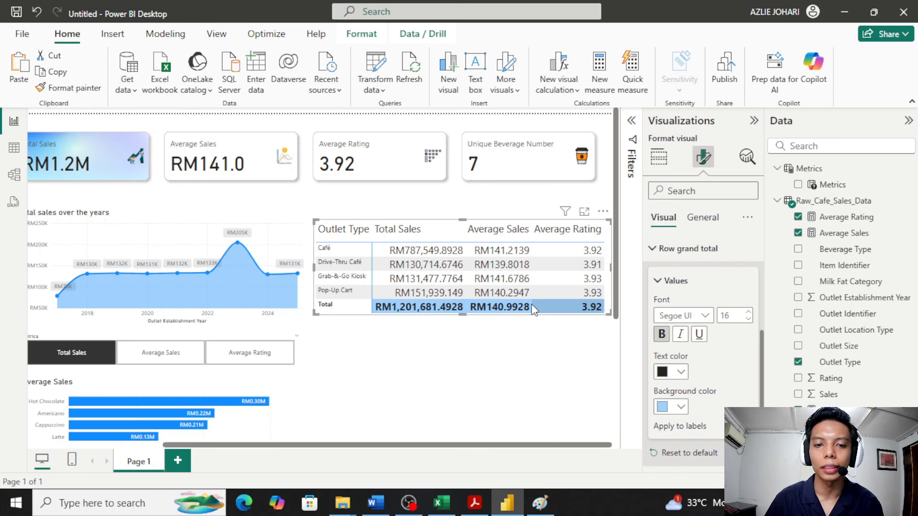
click(453, 343)
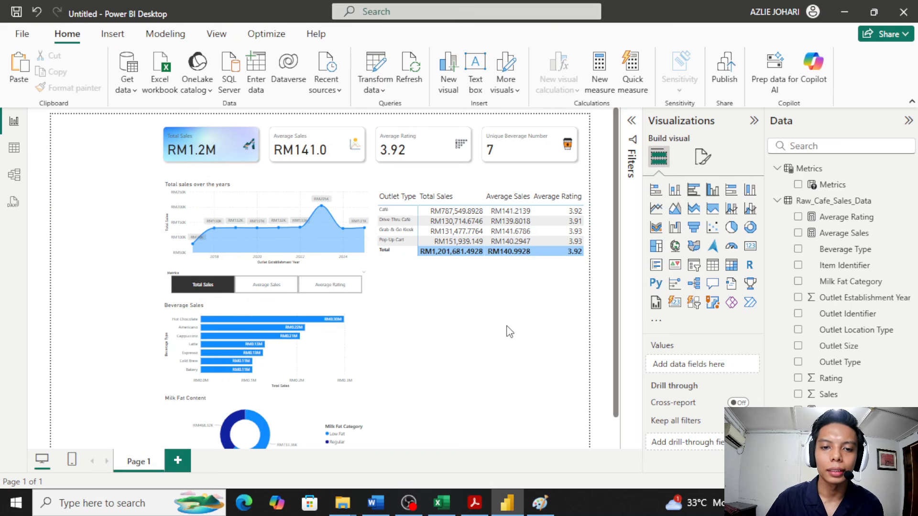
scroll(495, 328, up, 3)
scroll(536, 329, right, 5)
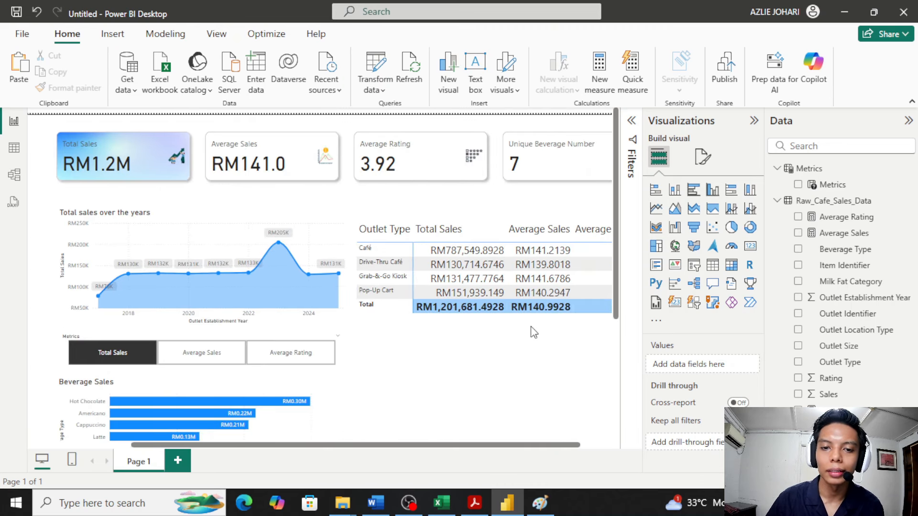
click(534, 343)
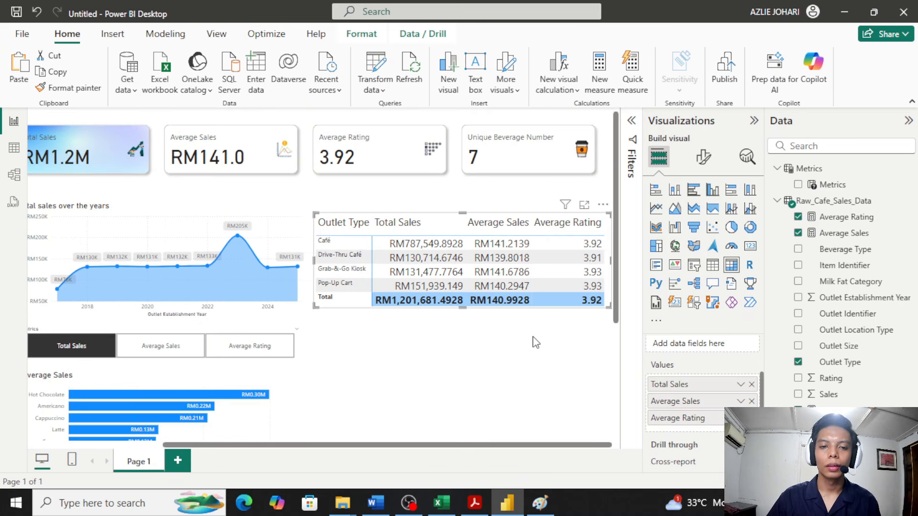
double_click(667, 385)
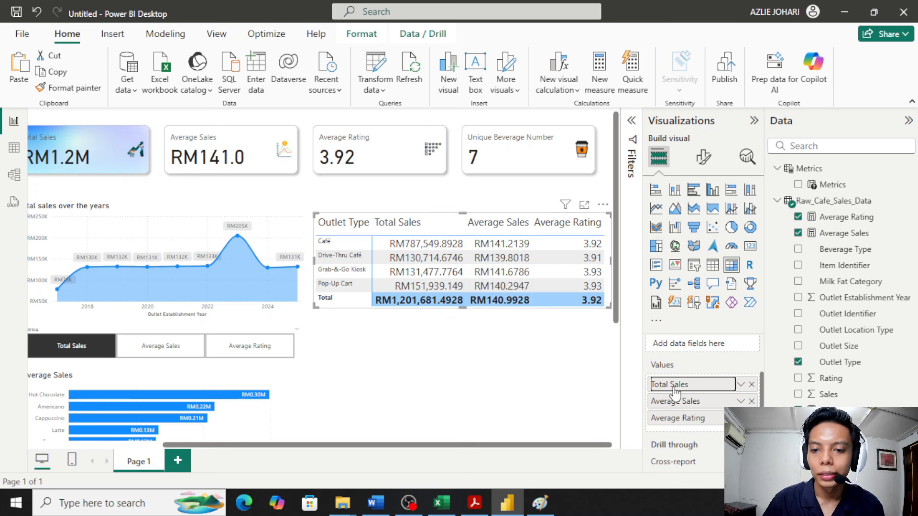
click(557, 376)
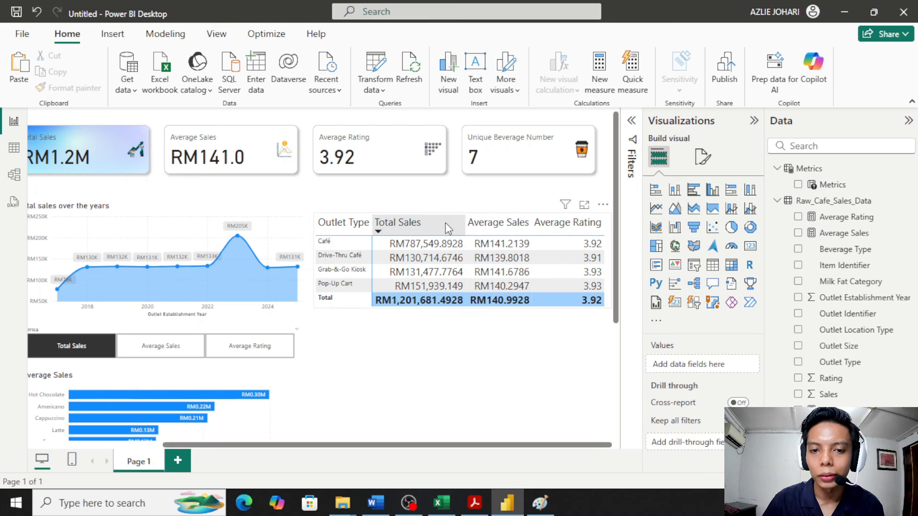
click(480, 221)
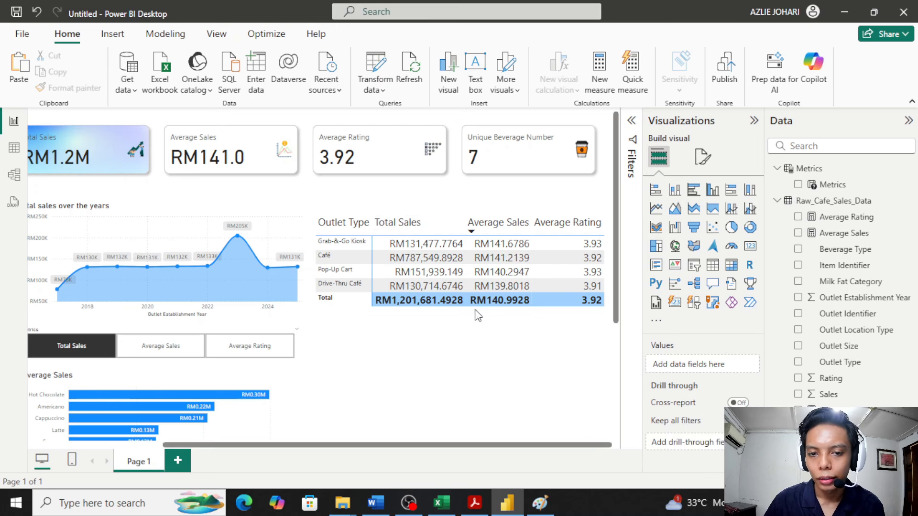
key(ctrl+z)
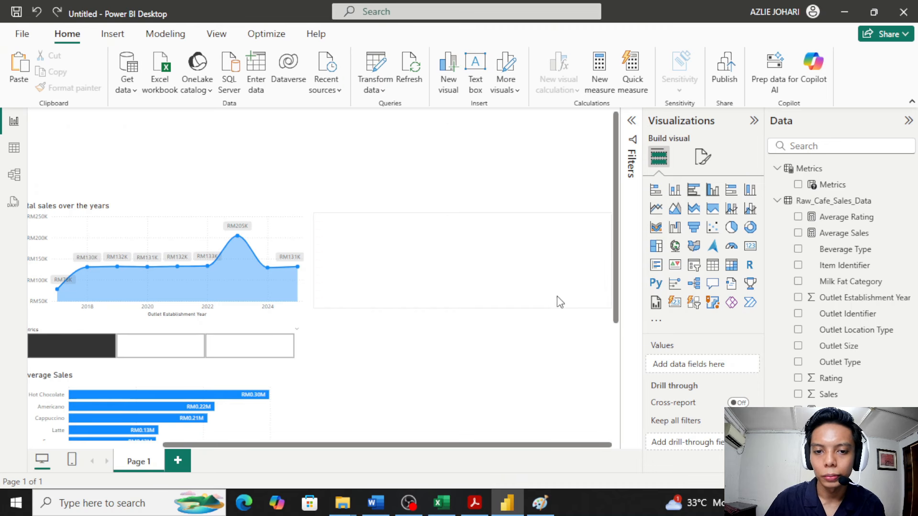
Step: Add data bars to the Total Sales values of the matrix, running left to right from lowest to highest value
click(586, 312)
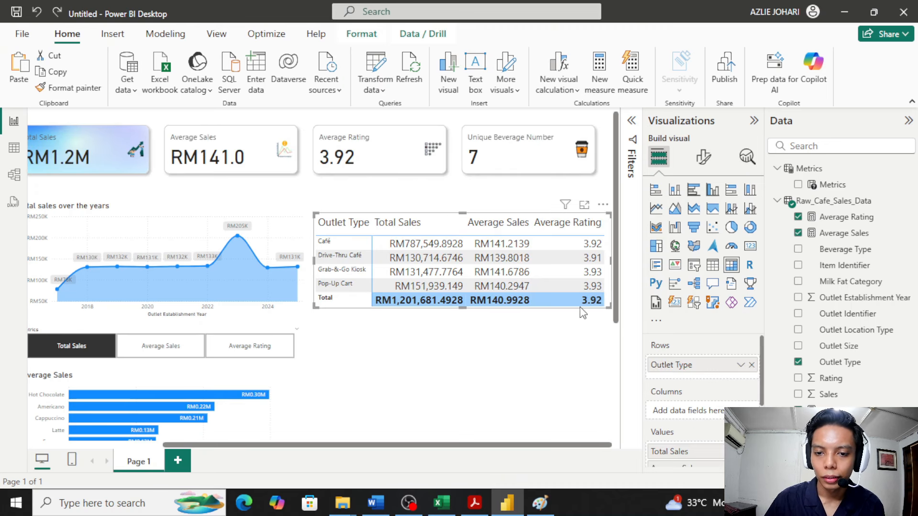
scroll(694, 402, down, 3)
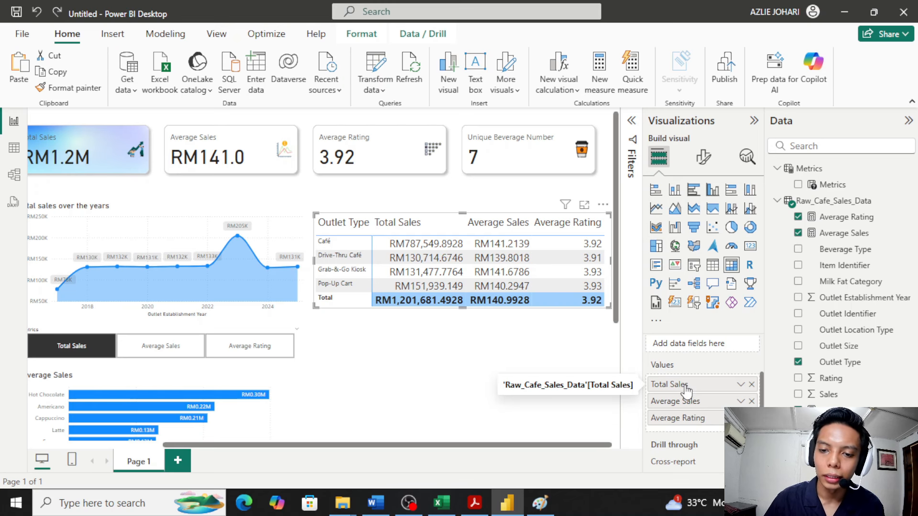
right_click(682, 385)
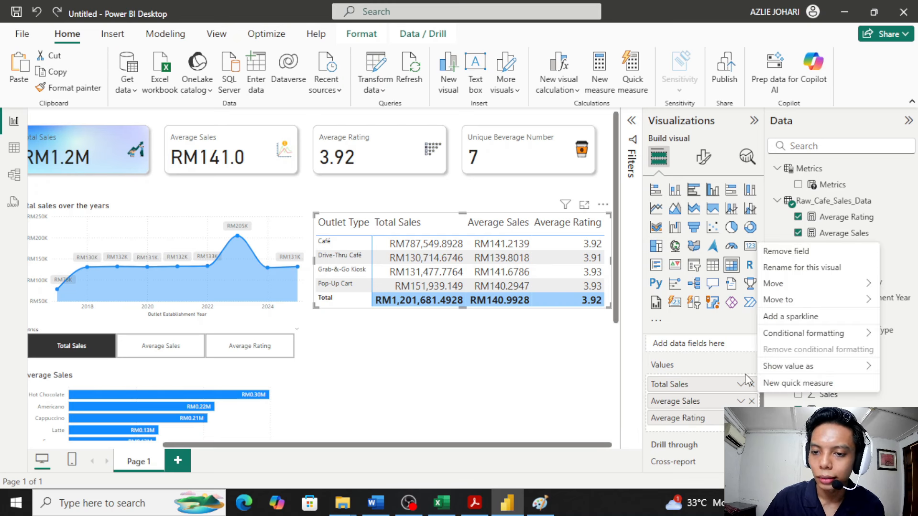
mouse_move(785, 376)
mouse_move(818, 335)
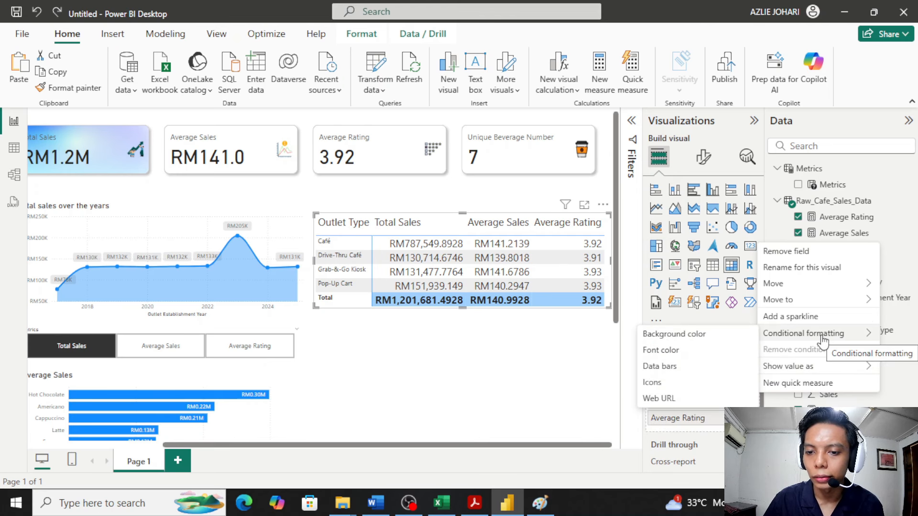
click(686, 367)
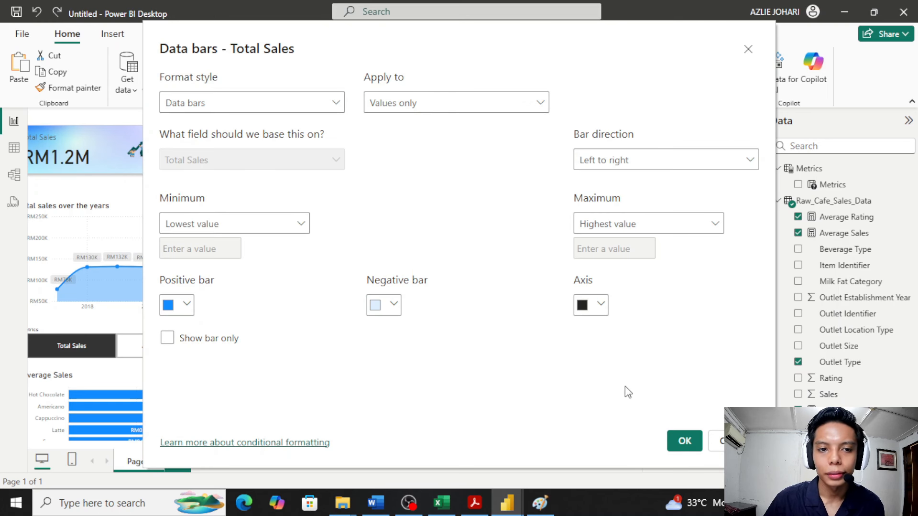
click(684, 442)
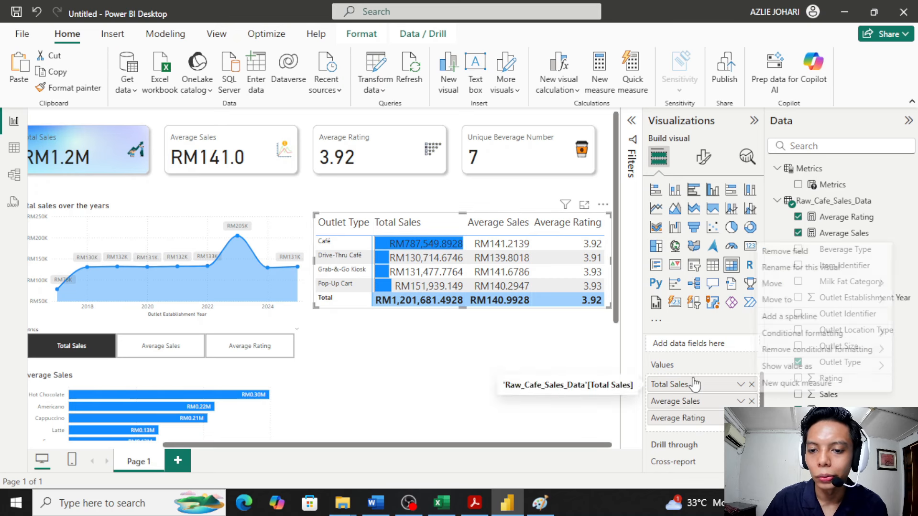
Step: Set the positive bar color of the Total Sales data bars to light blue
click(741, 384)
mouse_move(824, 333)
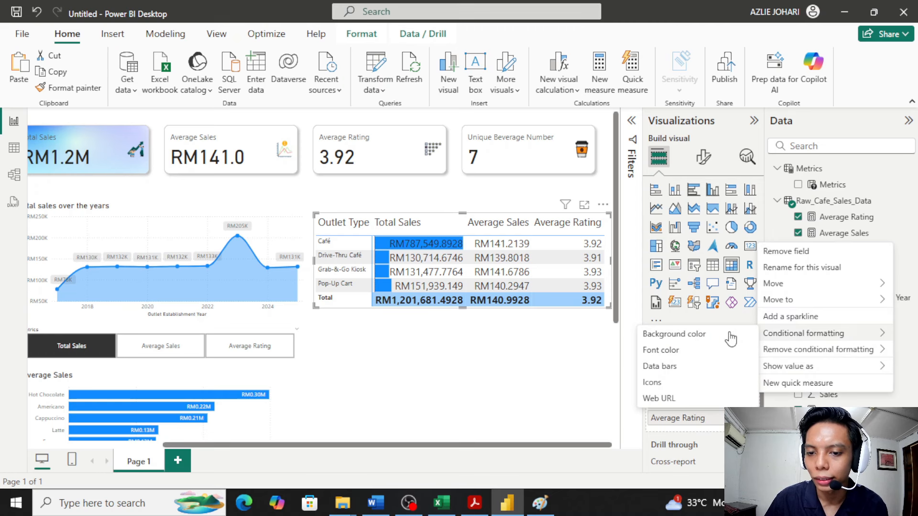
click(695, 368)
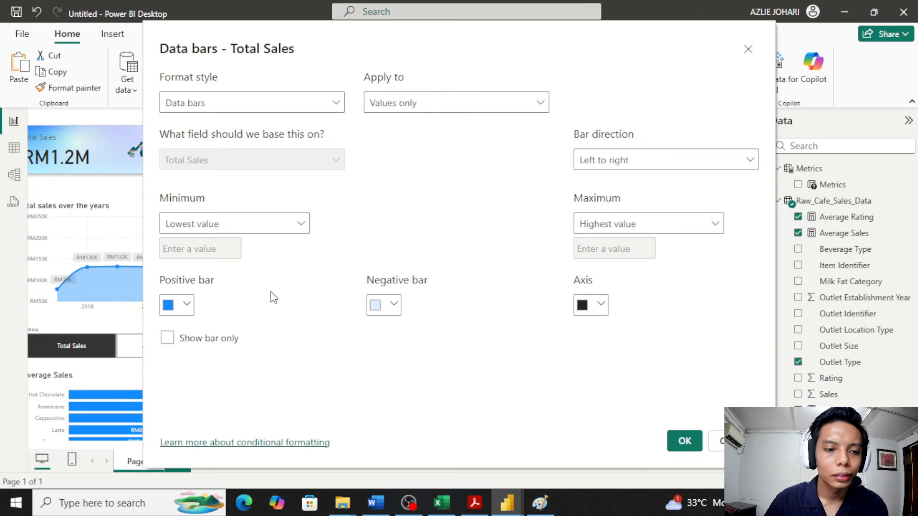
click(187, 304)
click(213, 96)
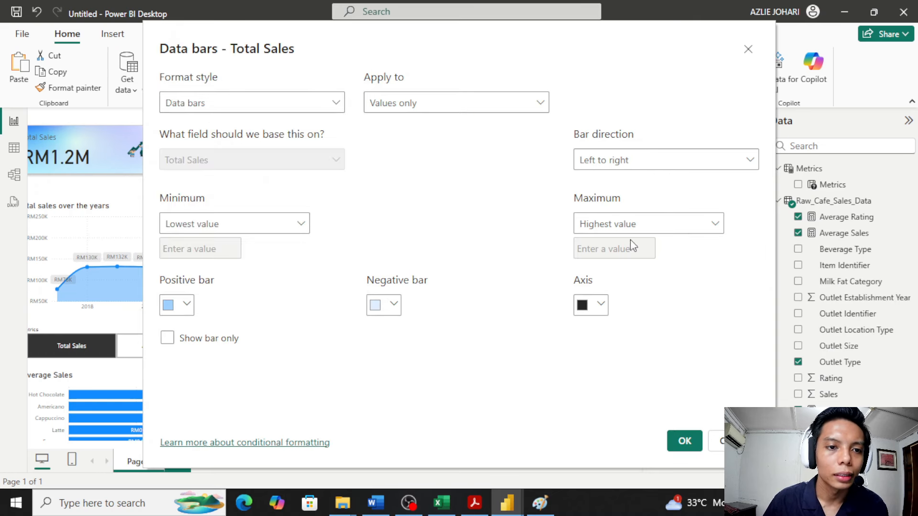
click(684, 441)
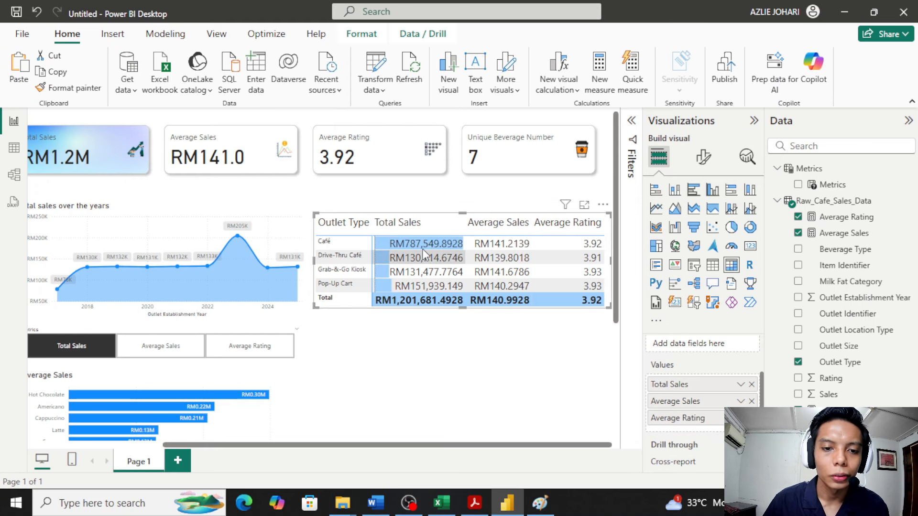
click(434, 358)
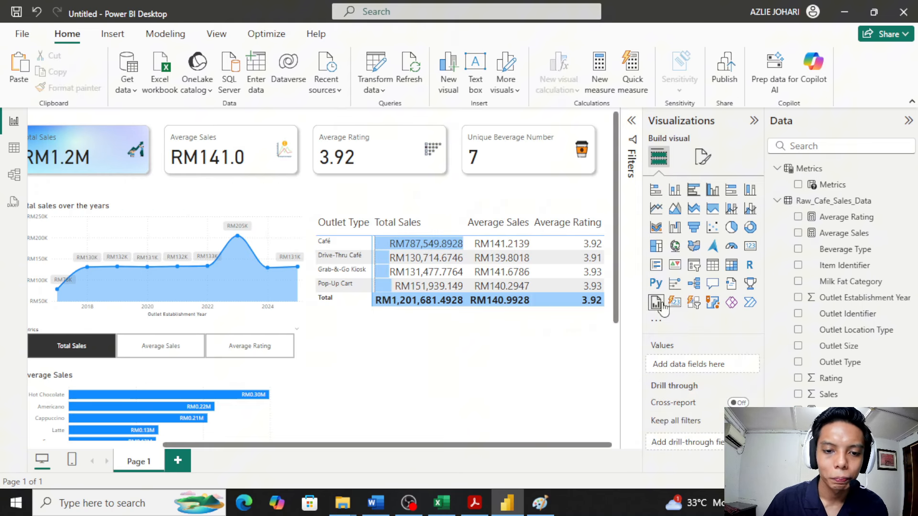
Step: Add data bars with a light blue positive bar to the Average Sales values of the matrix
click(512, 311)
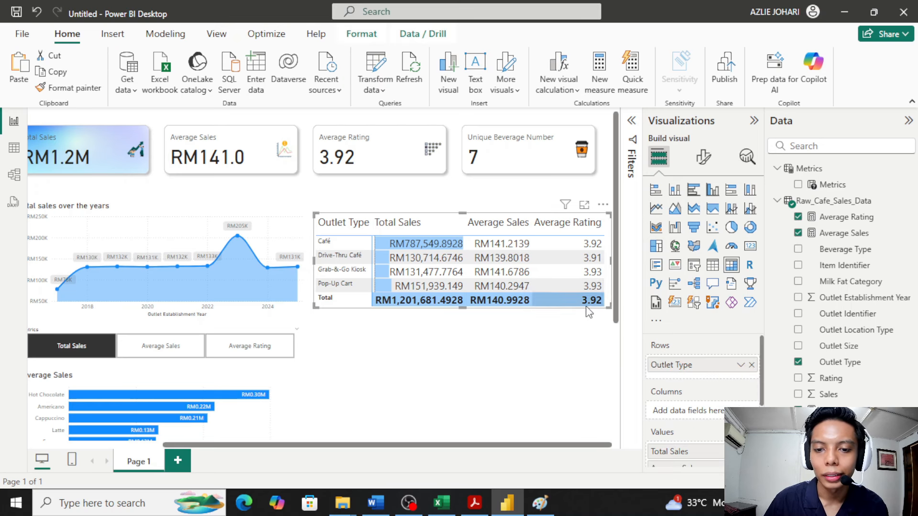
right_click(691, 403)
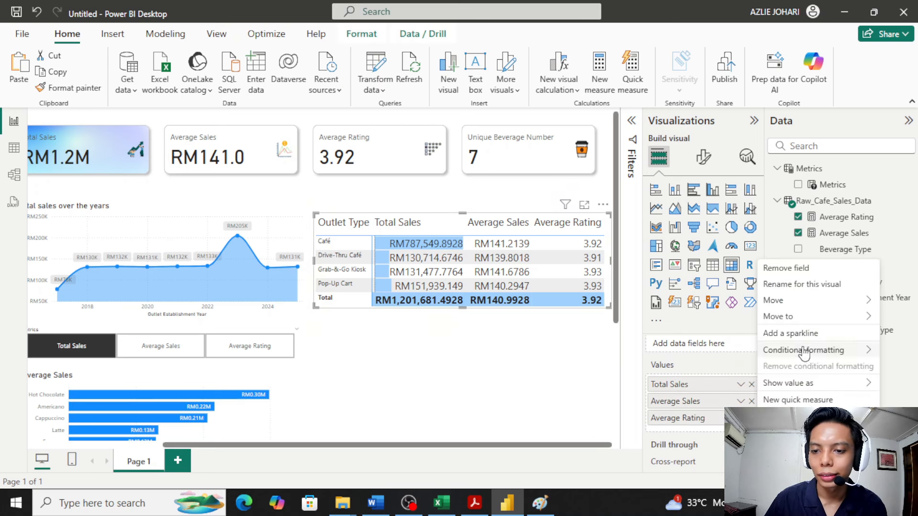
mouse_move(821, 348)
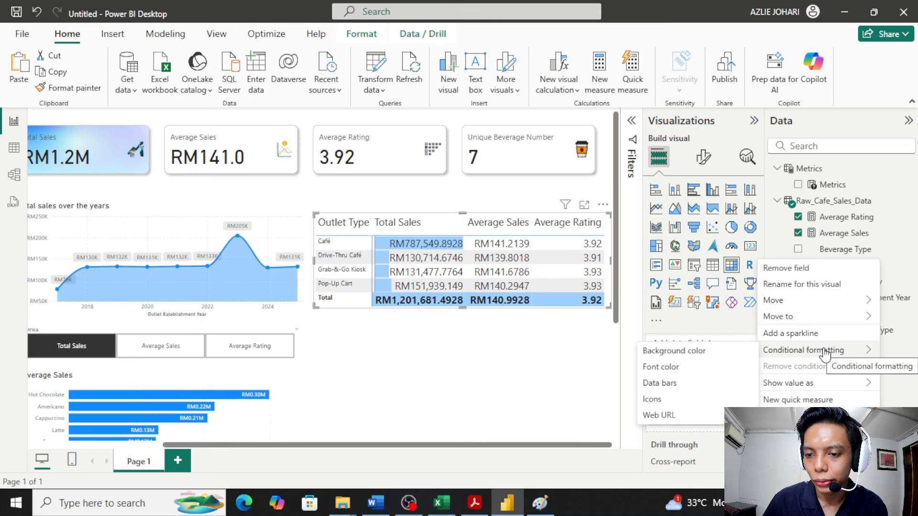
click(698, 384)
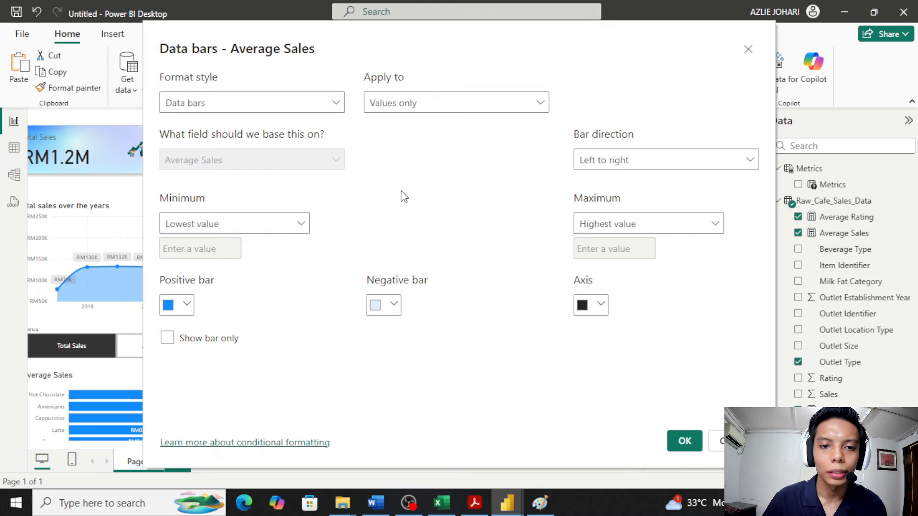
click(175, 306)
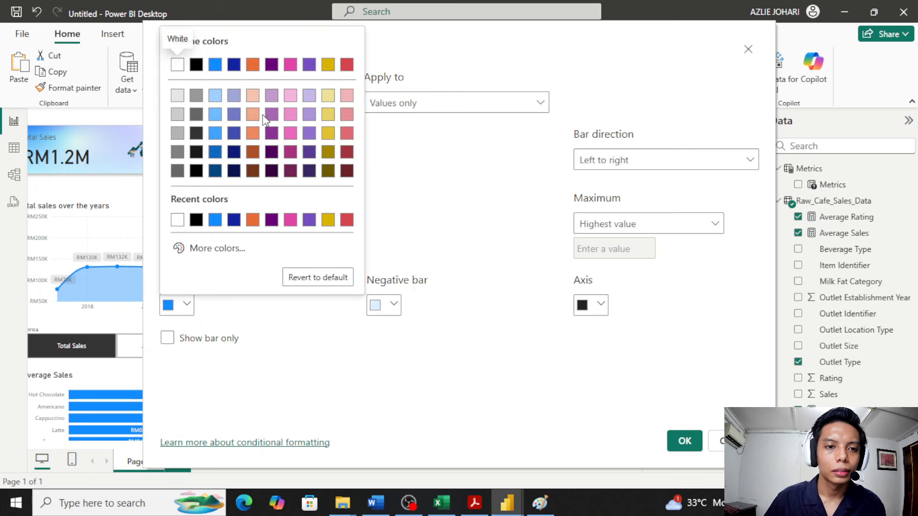
click(230, 98)
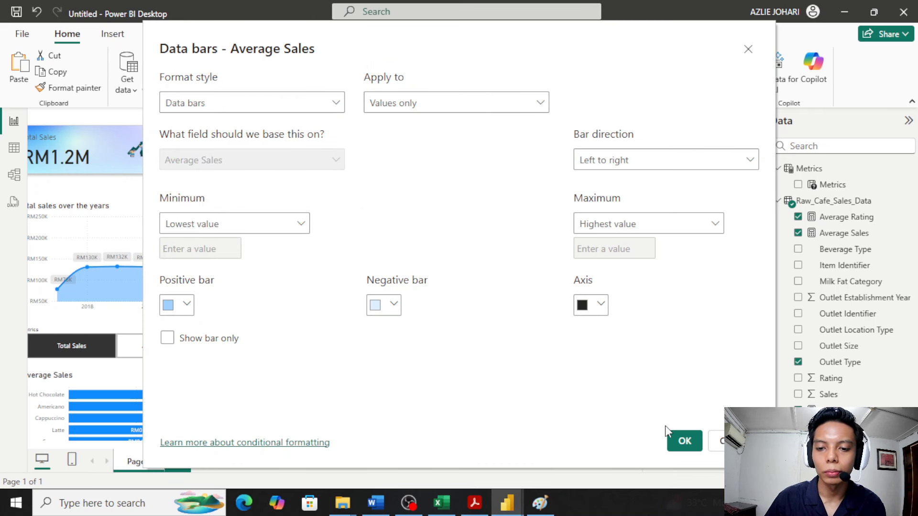
click(685, 440)
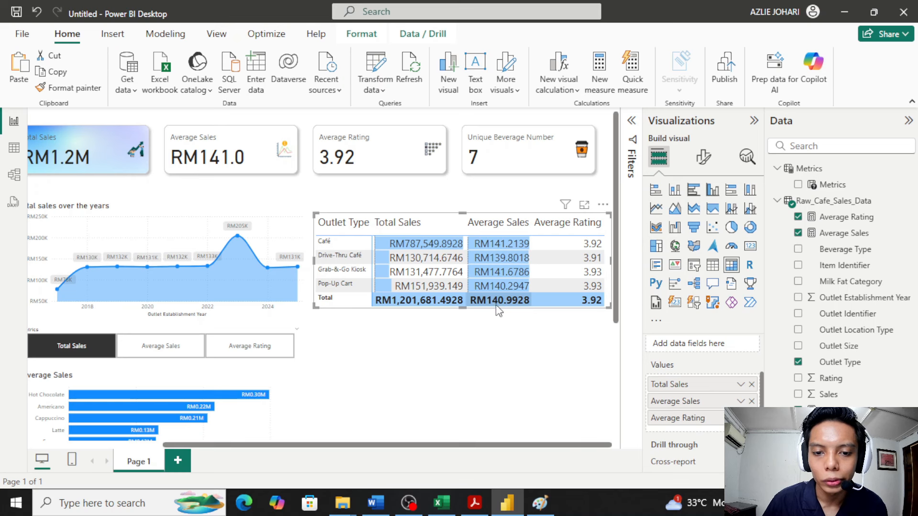
Step: Add data bars with a light blue positive bar to the Average Rating values of the matrix
right_click(535, 307)
right_click(710, 419)
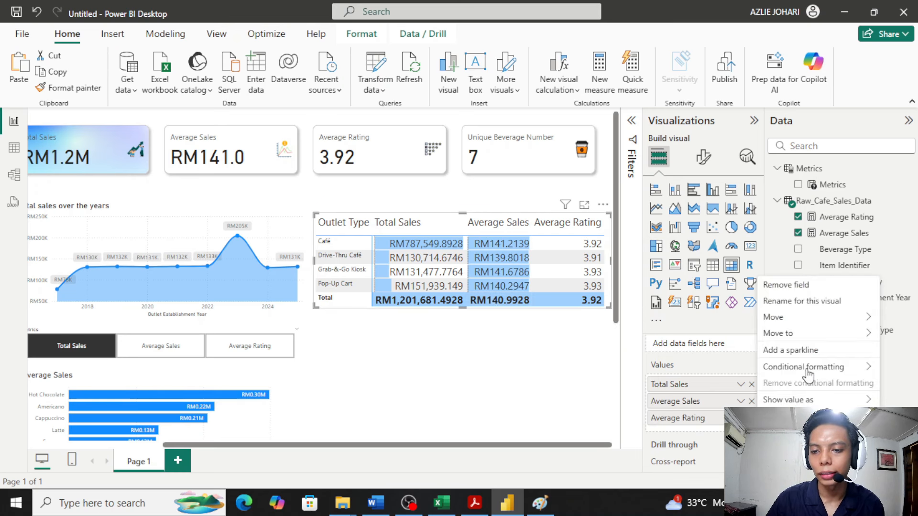
mouse_move(818, 368)
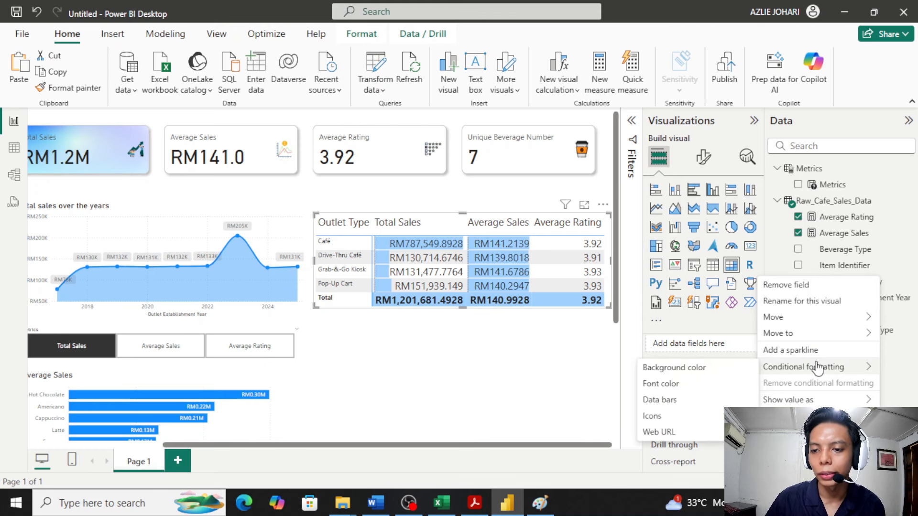
click(719, 401)
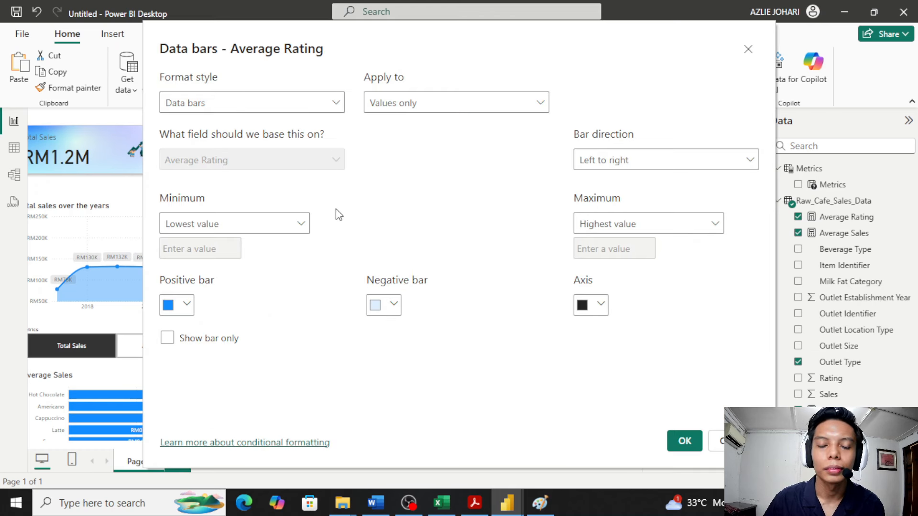
click(268, 227)
click(268, 244)
click(185, 311)
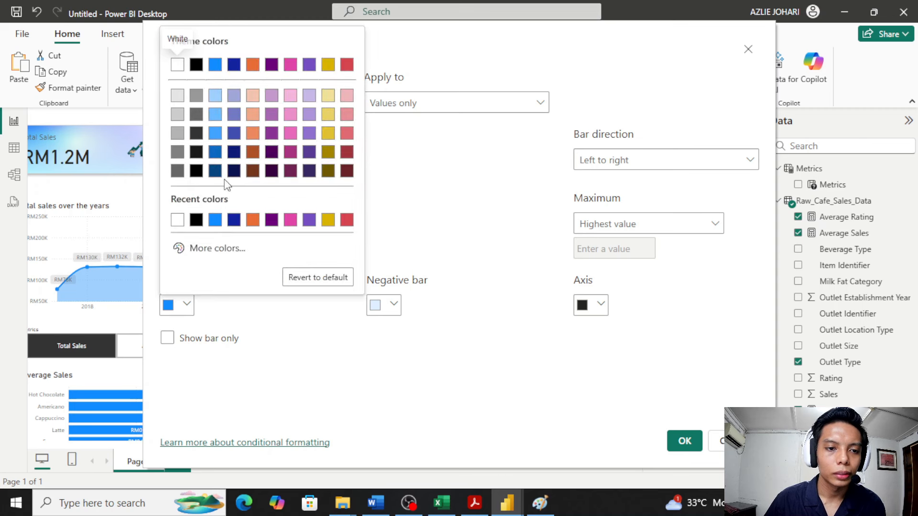
click(220, 96)
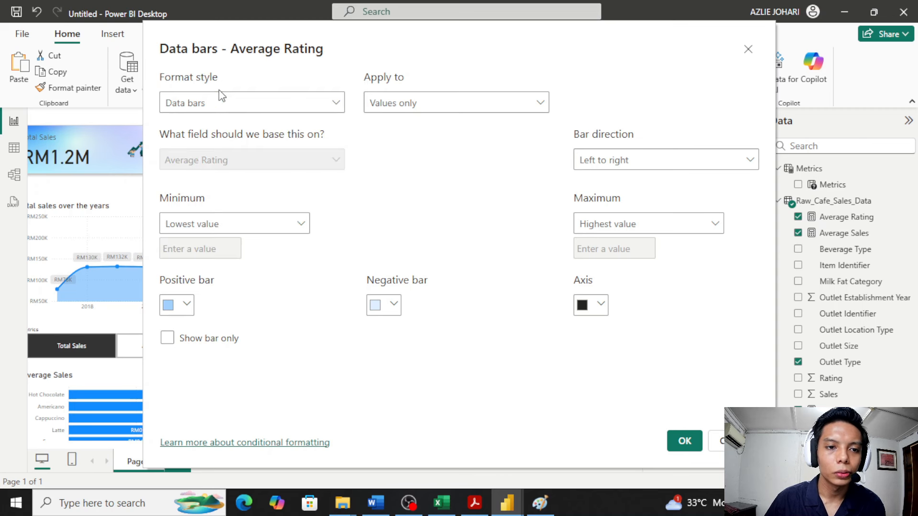
click(685, 441)
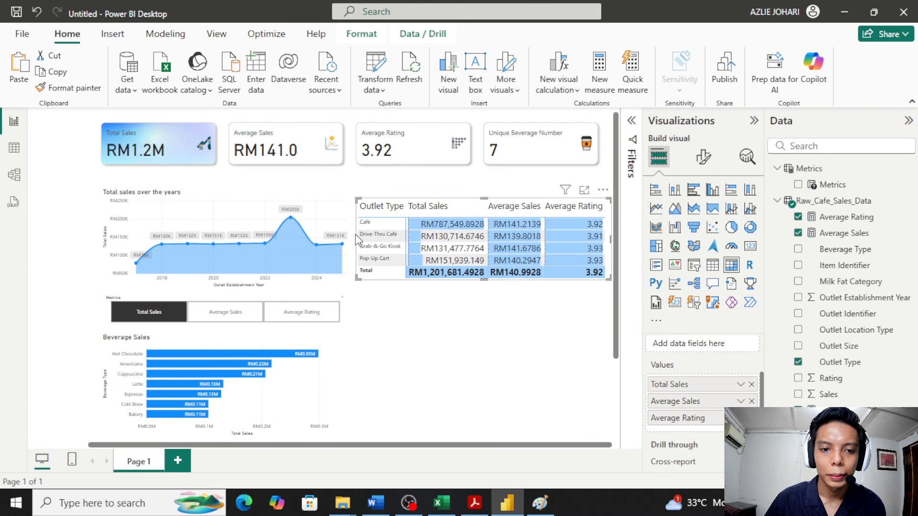
Step: Widen the outlet type matrix slightly by its left edge, then deselect it
drag(355, 238, 354, 238)
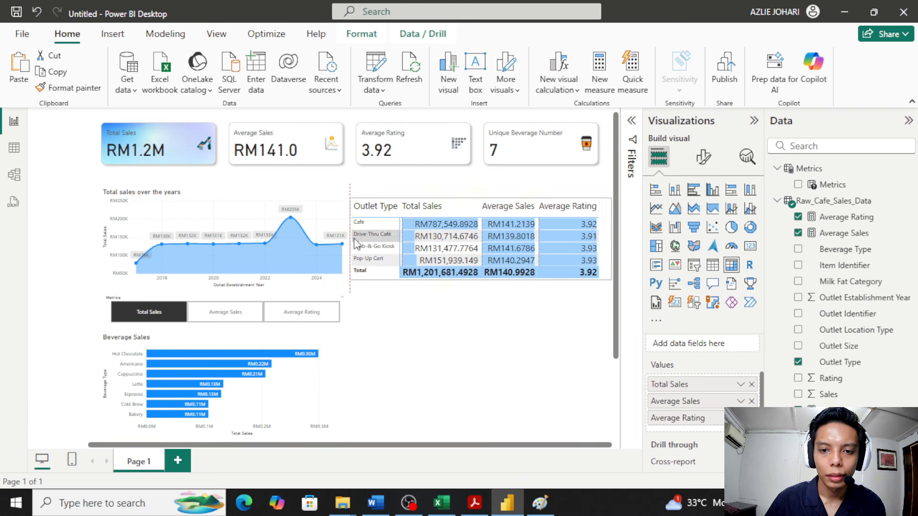
click(490, 346)
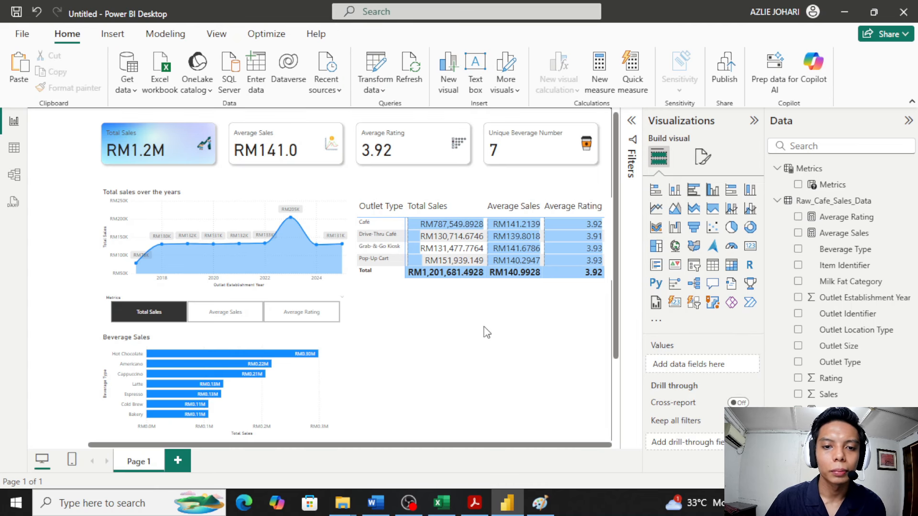
ctrl+scroll(487, 333, up, 2)
ctrl+scroll(483, 334, down, 2)
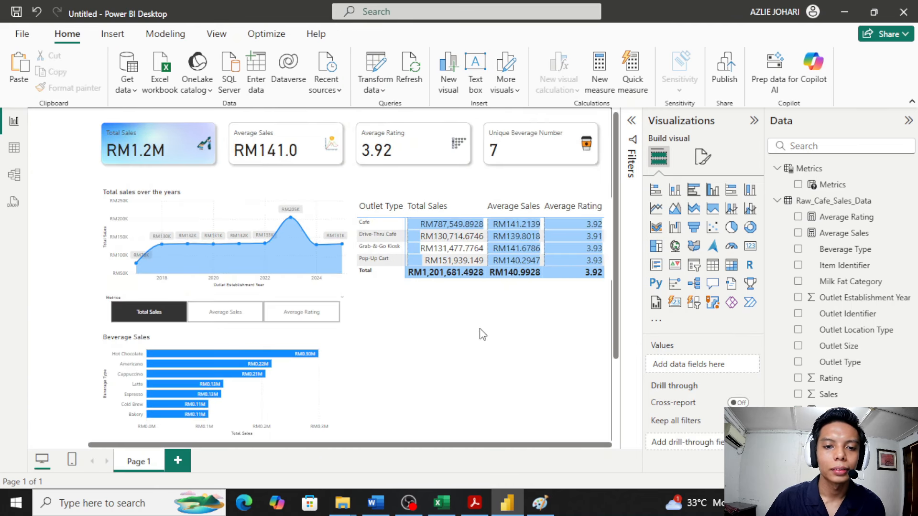
Step: Switch to the Acrobat PDF and review business requirements 5 and 6 on total sales distribution and mapping outlet locations
scroll(499, 335, down, 2)
click(475, 503)
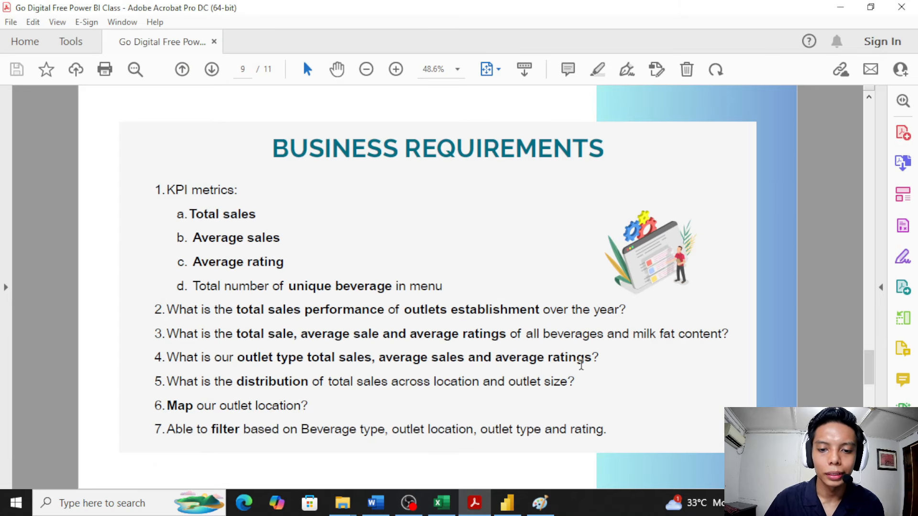
key(alt+Tab)
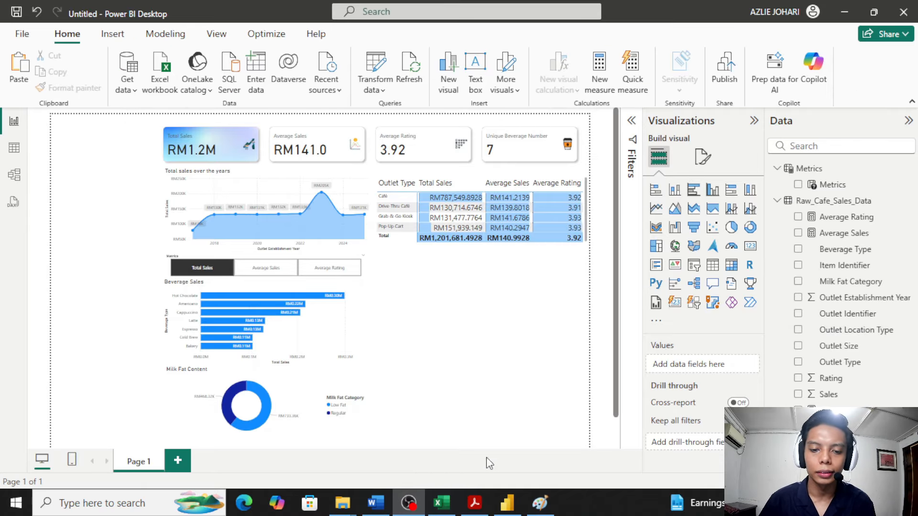
click(475, 503)
click(462, 383)
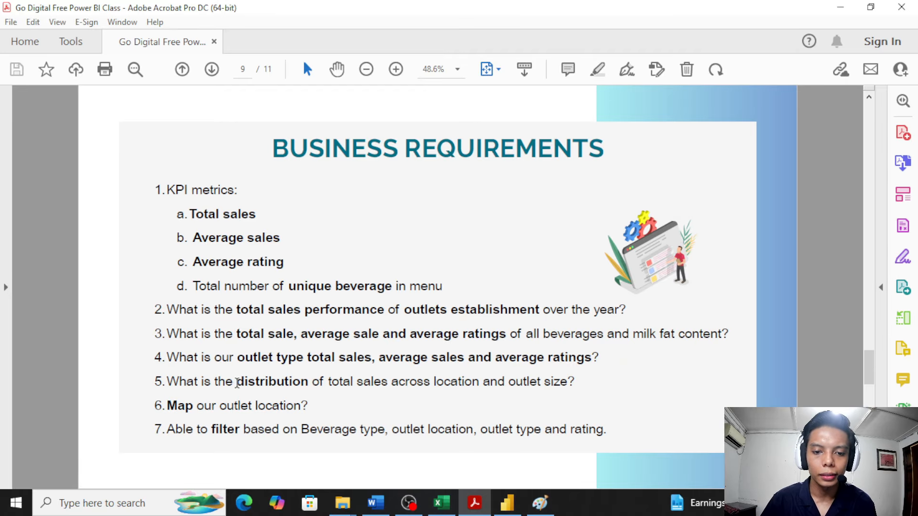
drag(237, 382, 568, 390)
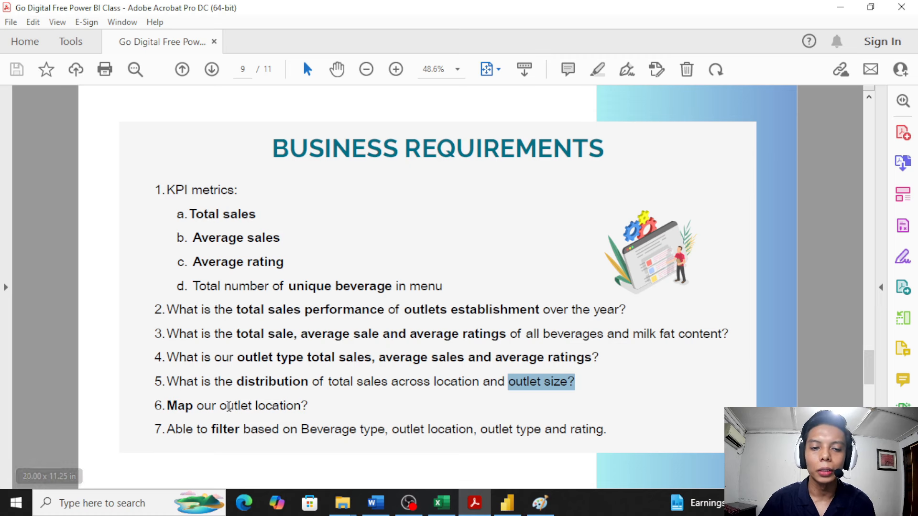
drag(167, 405, 302, 407)
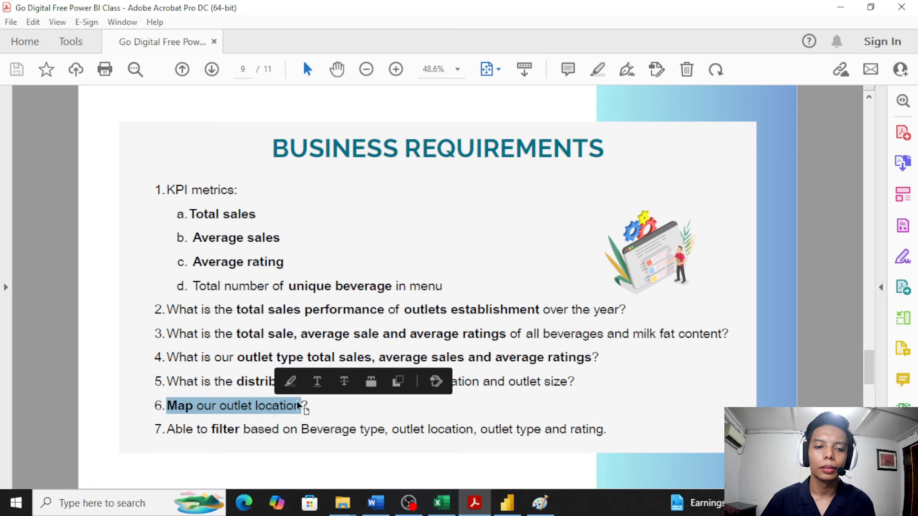
click(840, 7)
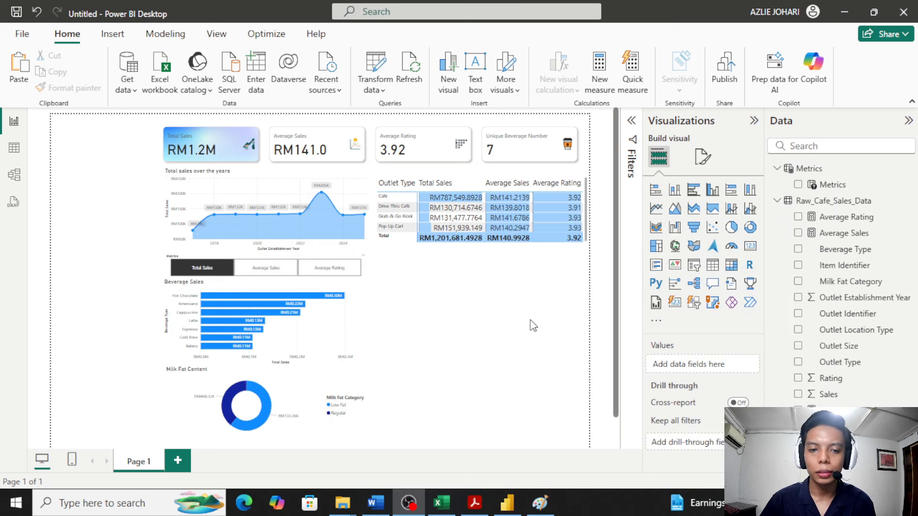
Step: Insert a clustered column chart in Power BI and place it directly below the matrix, aligned with its left edge
scroll(532, 324, up, 3)
scroll(531, 323, right, 3)
scroll(531, 323, right, 2)
scroll(528, 323, down, 5)
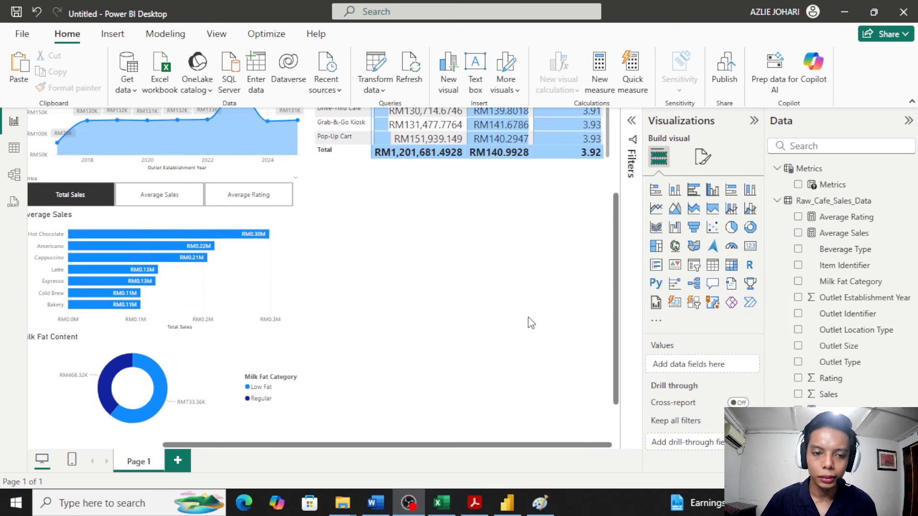
scroll(528, 323, up, 2)
scroll(528, 323, right, 3)
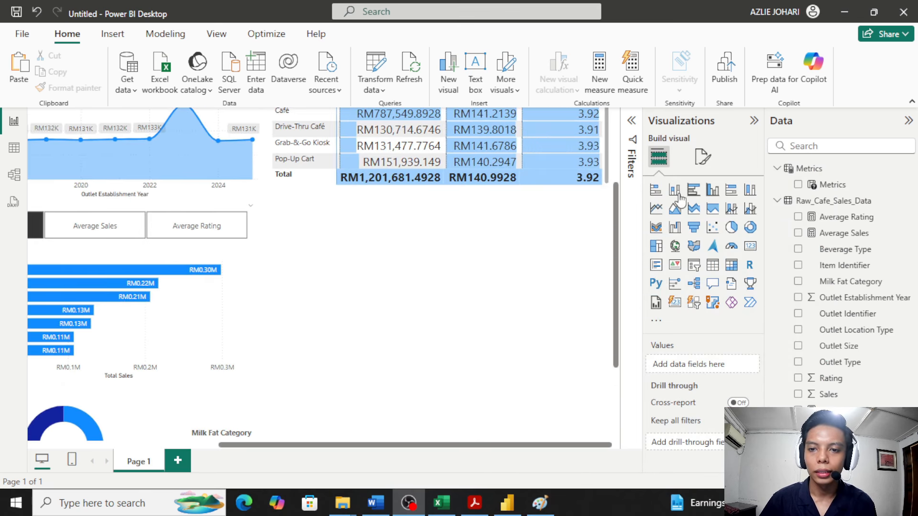
click(712, 190)
drag(68, 181, 358, 312)
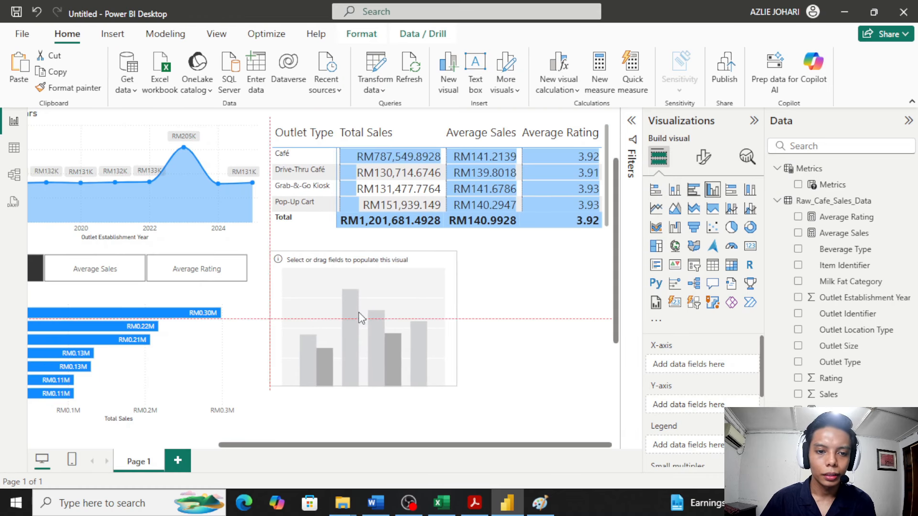
Step: Check the PDF's requirement on total sales across location and its tips on X-axis and Y-axis usage
click(475, 503)
click(315, 385)
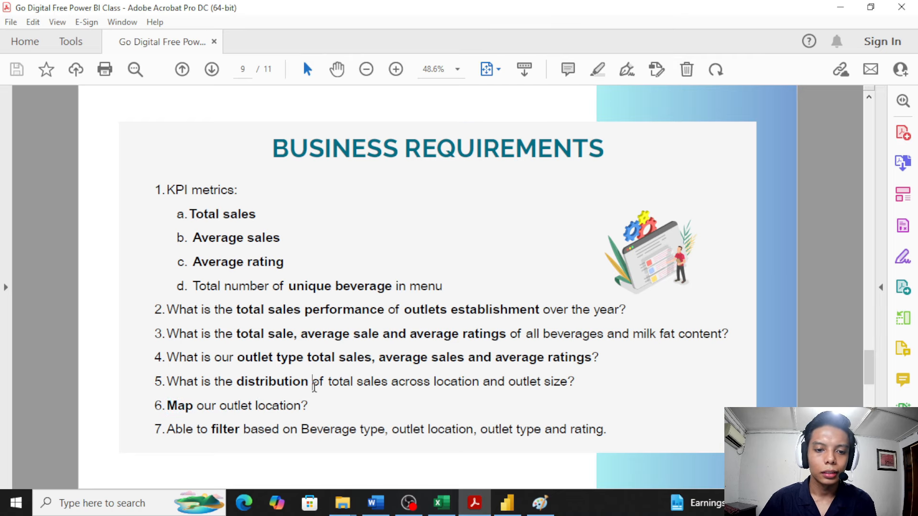
drag(329, 382, 452, 384)
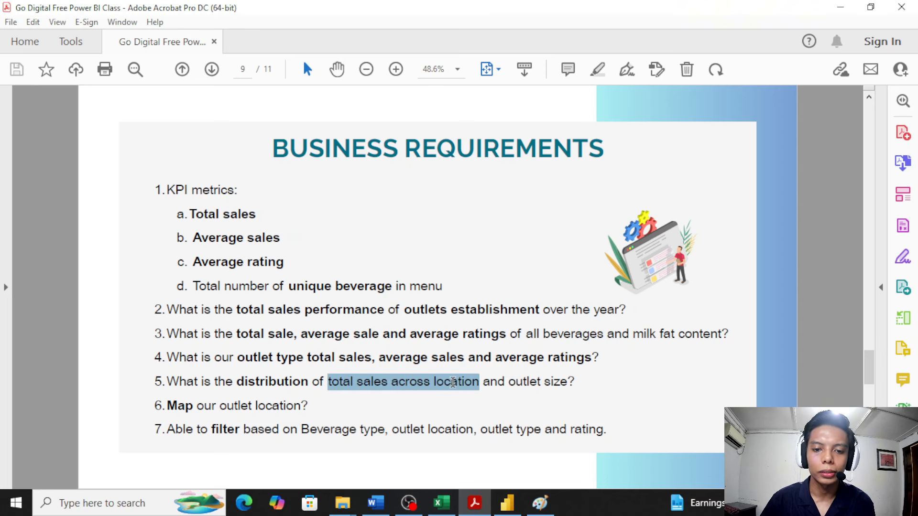
click(840, 7)
click(480, 509)
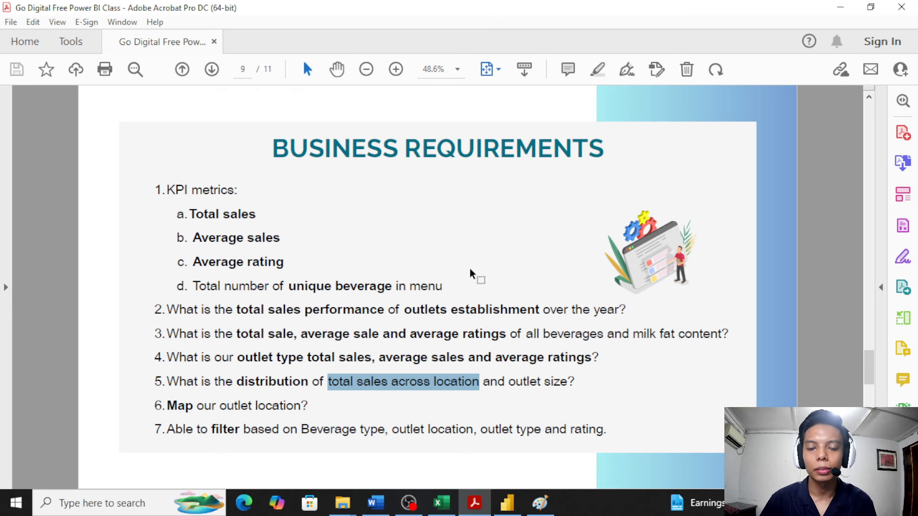
key(End)
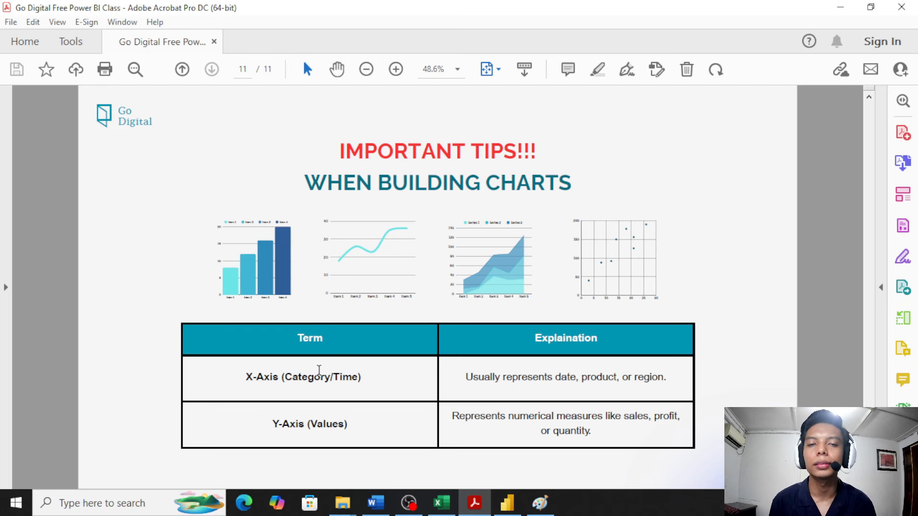
click(840, 7)
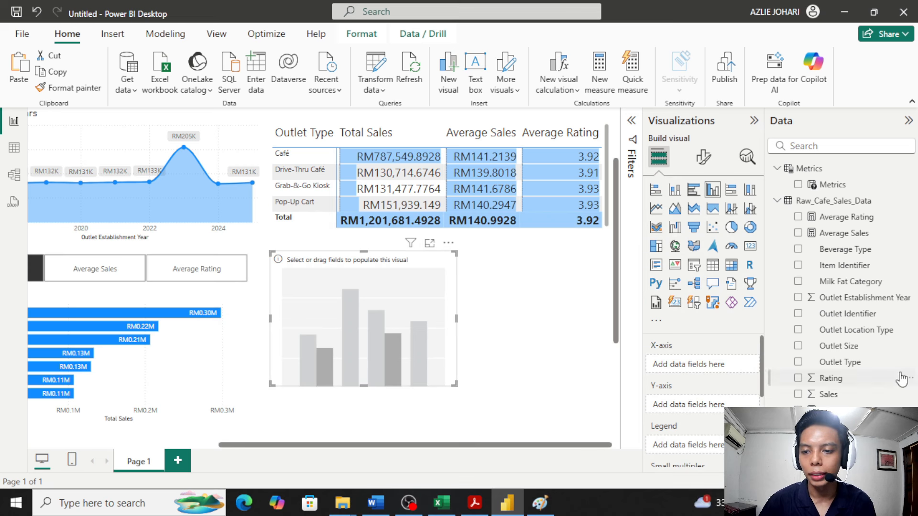
Step: Assign Total Sales to the Y-axis and Outlet Location Type to the X-axis of the new column chart
drag(840, 394, 694, 404)
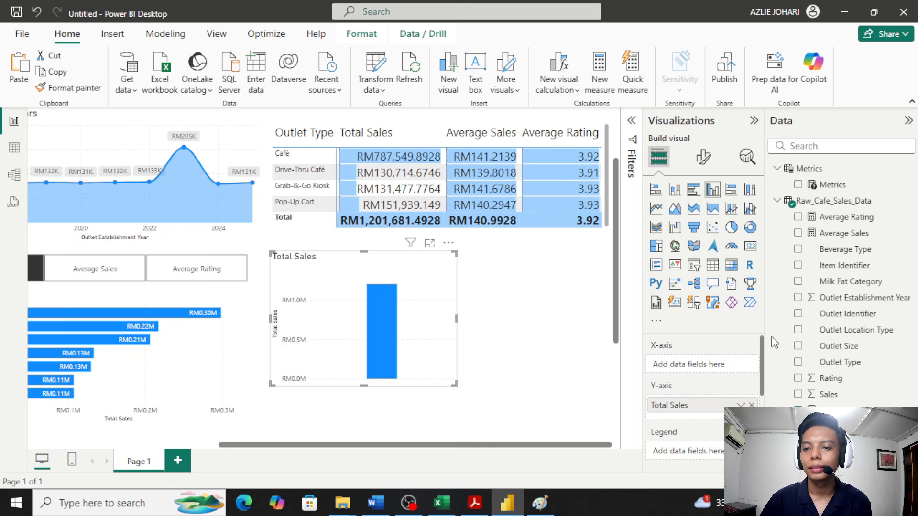
drag(871, 336, 703, 366)
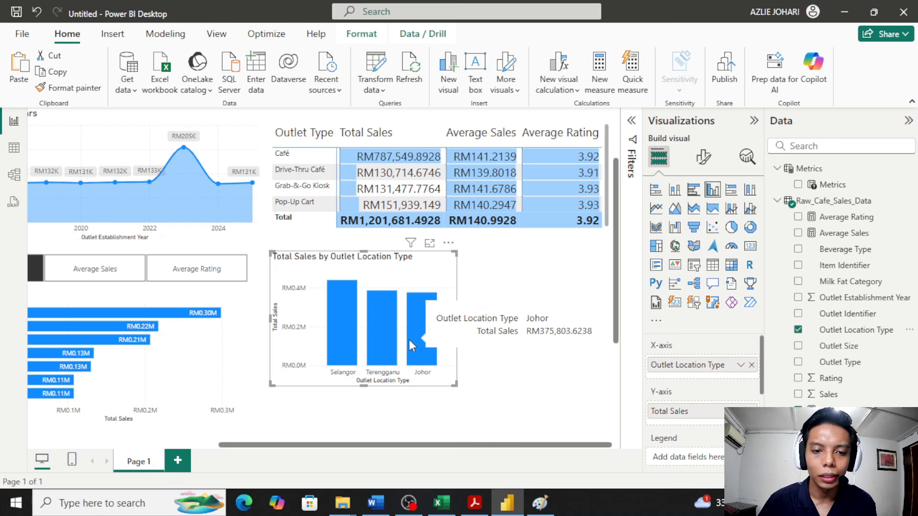
right_click(452, 308)
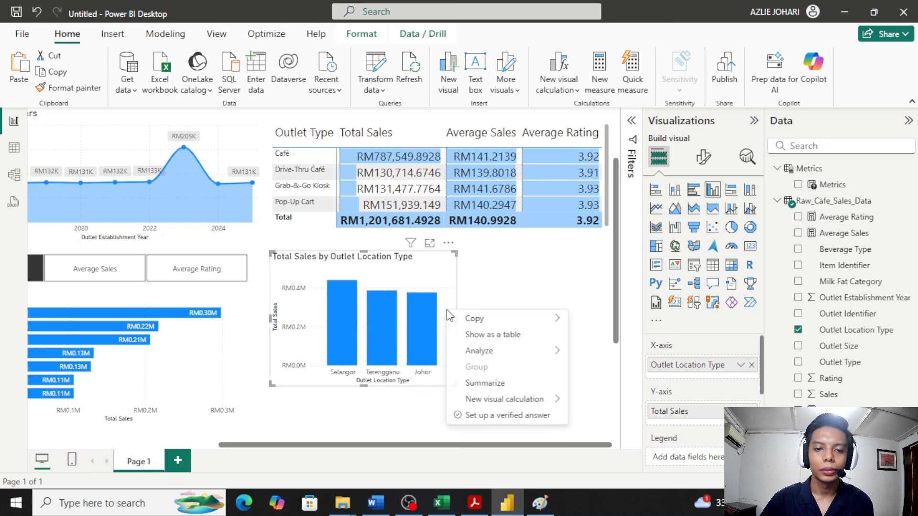
key(Escape)
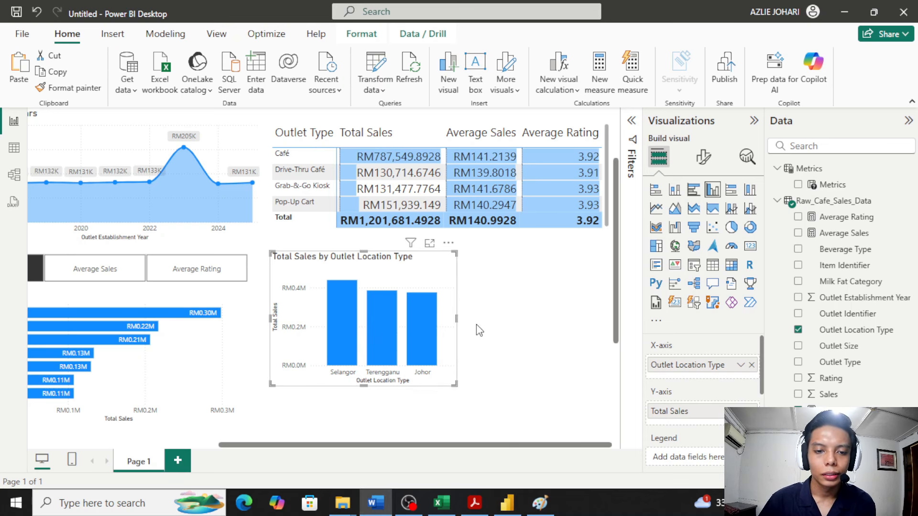
click(492, 301)
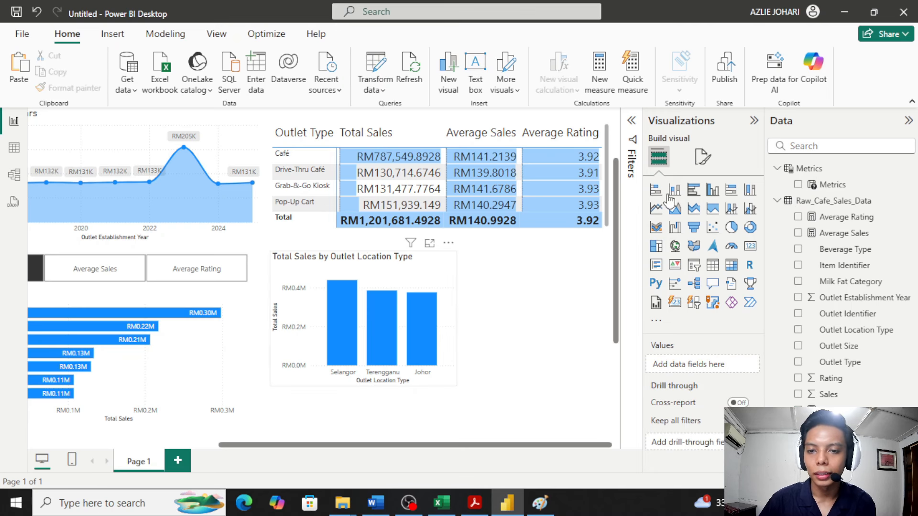
Step: Change the title of the outlet location column chart to "Sales Location"
click(444, 334)
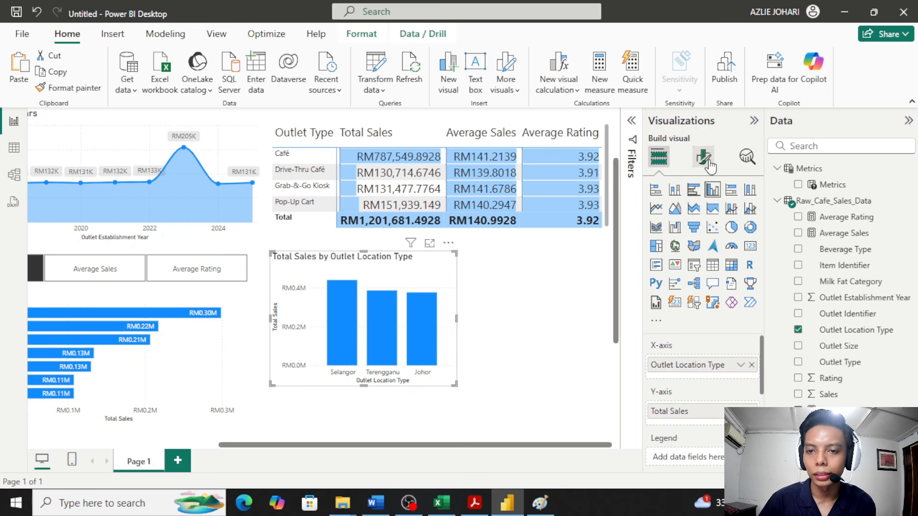
click(707, 161)
click(702, 218)
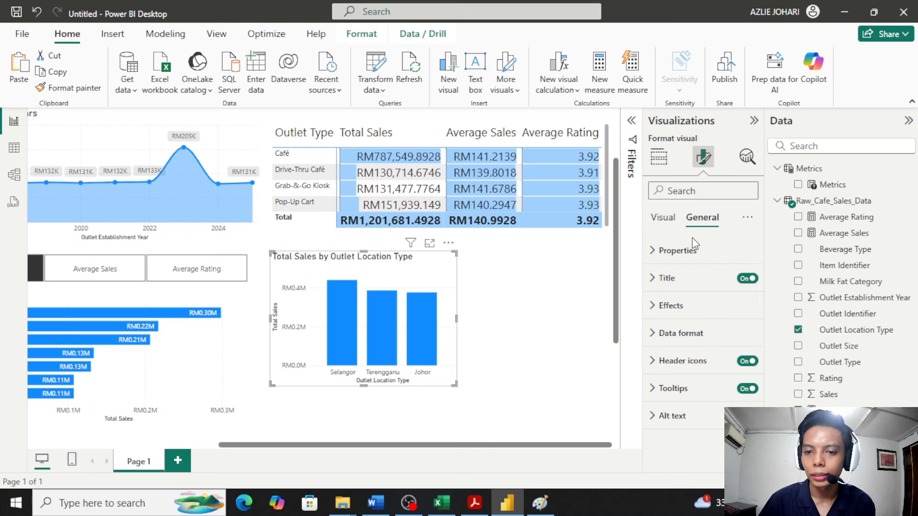
click(693, 279)
triple_click(706, 345)
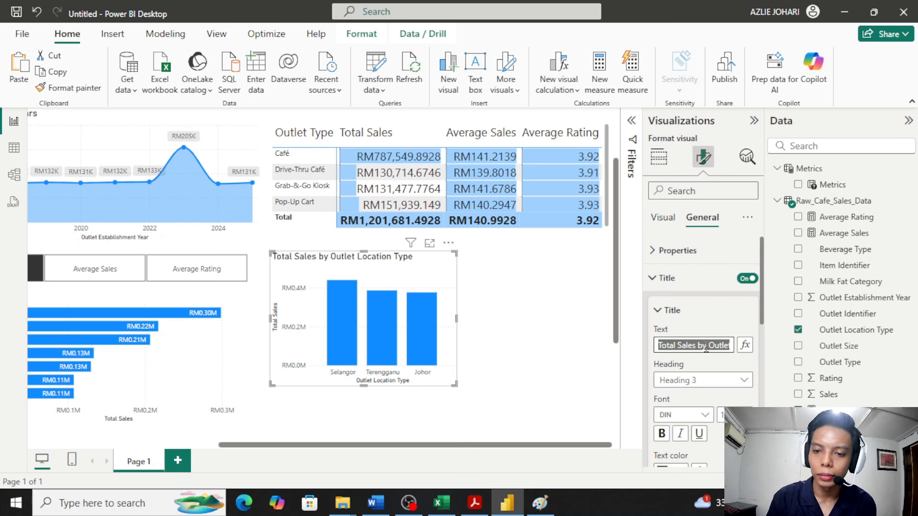
key(BackSpace)
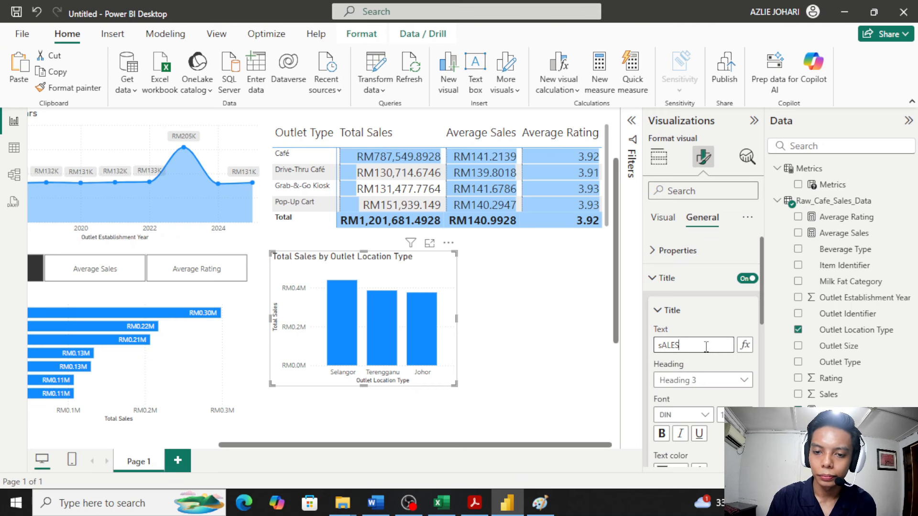
text(Sales )
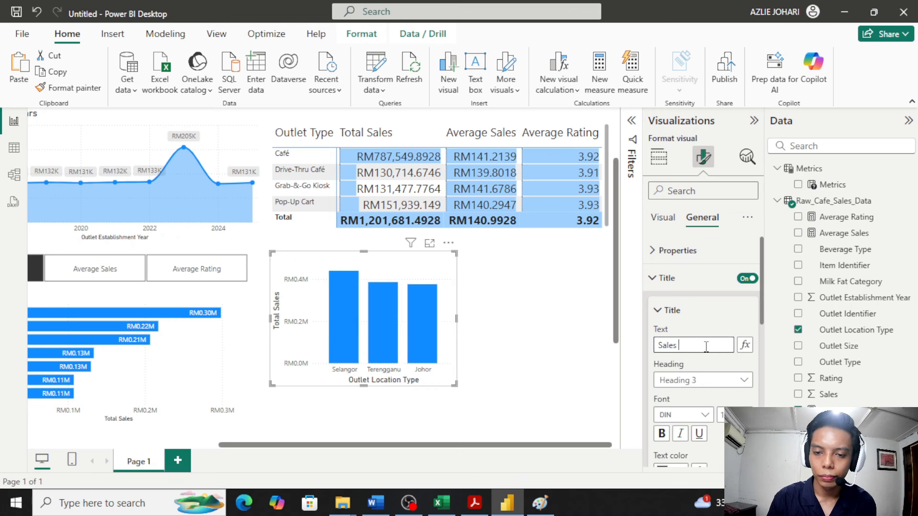
text(Location)
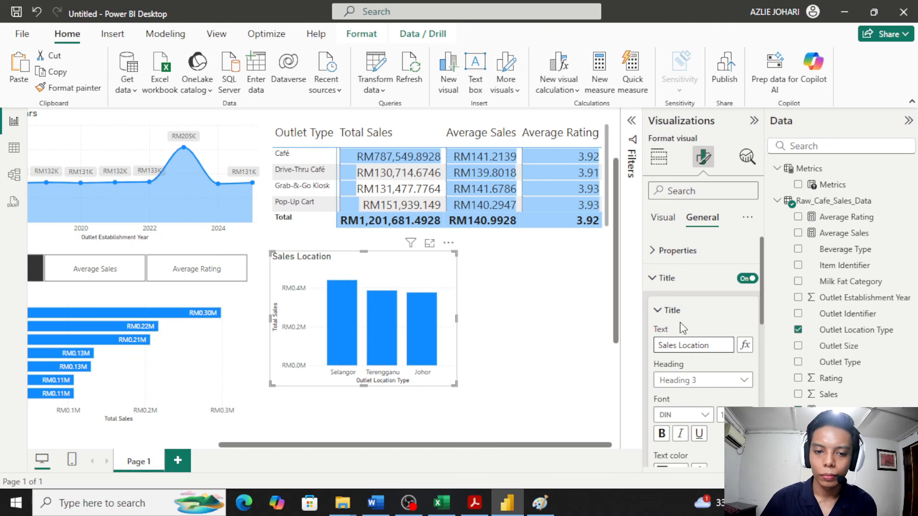
click(521, 308)
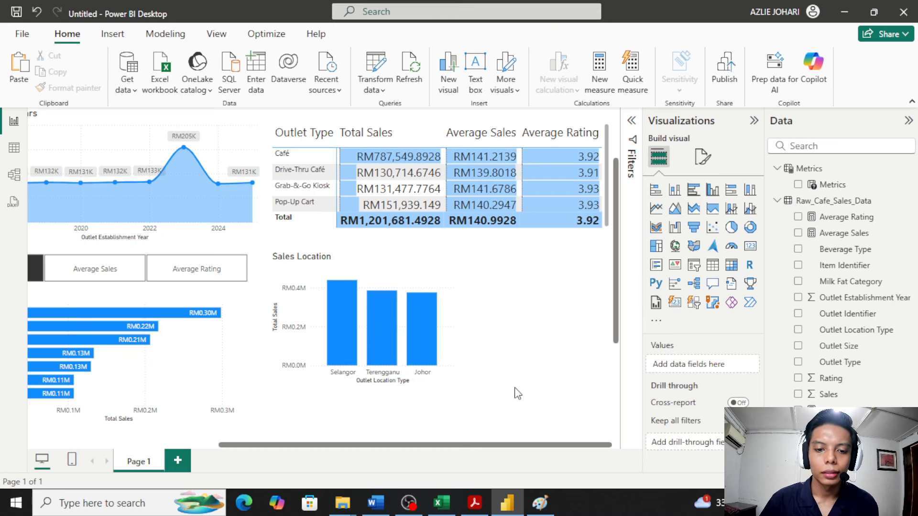
Step: Check the business requirements PDF for the distribution of total sales across location and outlet size
click(484, 507)
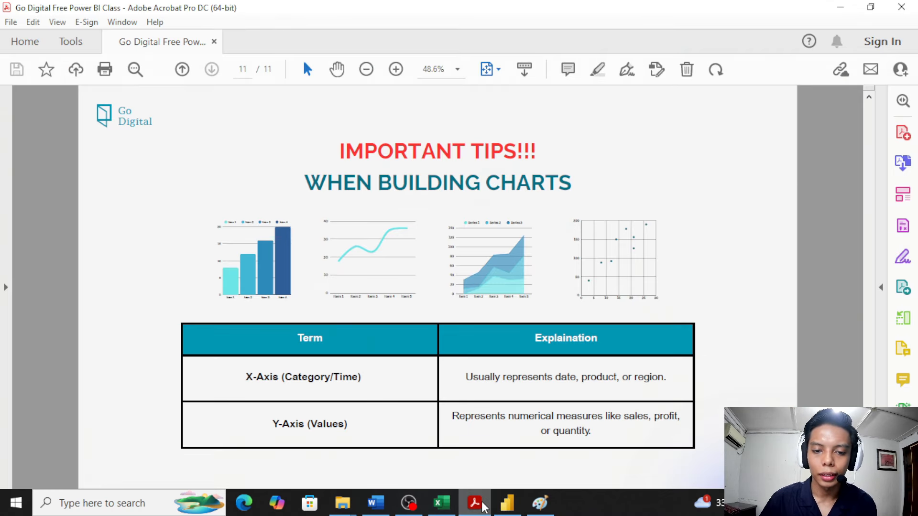
scroll(519, 352, up, 1)
scroll(517, 349, up, 1)
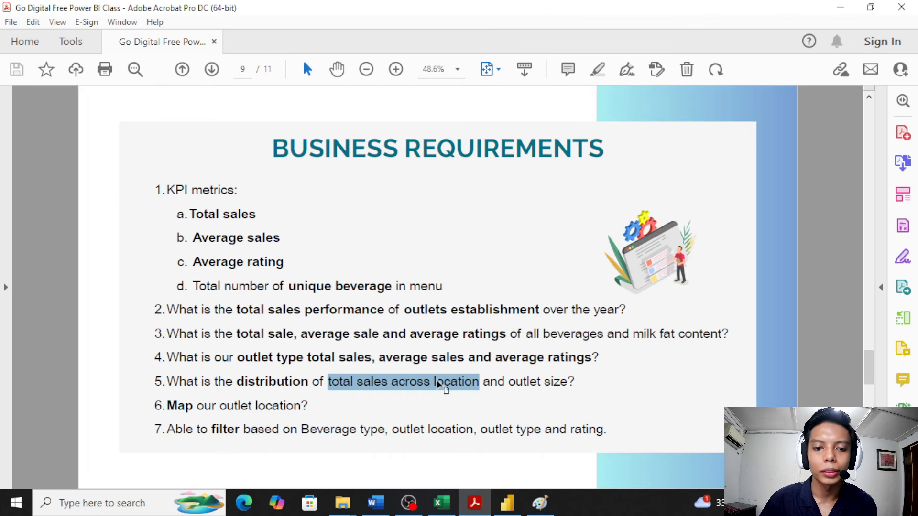
click(348, 384)
mouse_move(325, 381)
mouse_down()
mouse_move(480, 383)
mouse_move(432, 383)
mouse_up()
drag(511, 382, 574, 383)
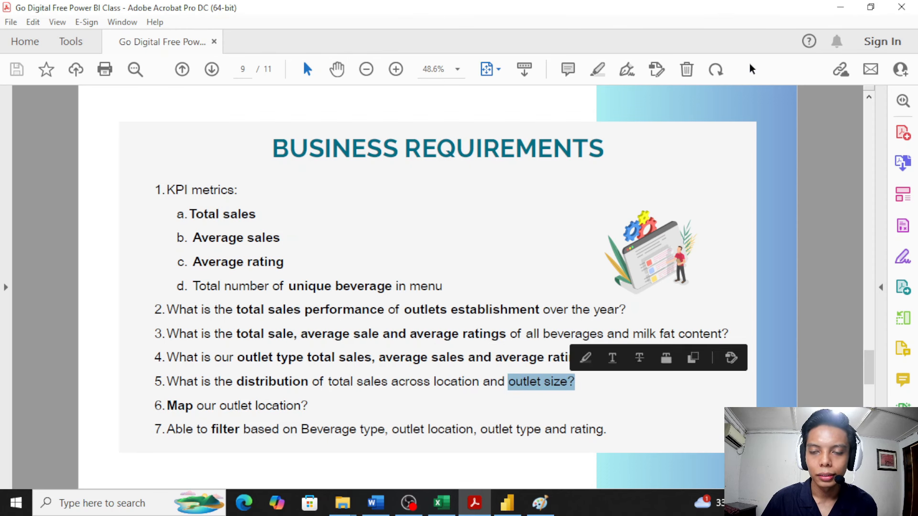
Step: Insert a pie chart in Power BI, narrow it and place it beside the Sales Location chart, shifting that chart to make room
click(840, 7)
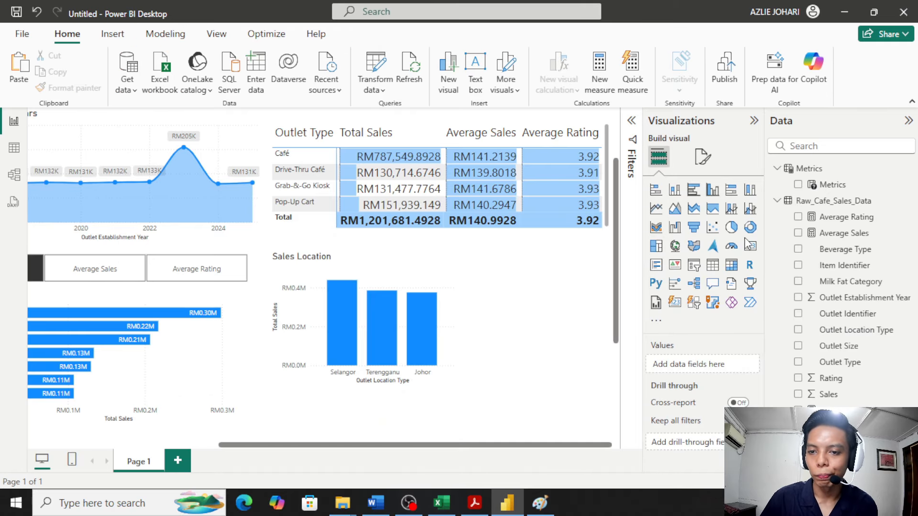
click(731, 227)
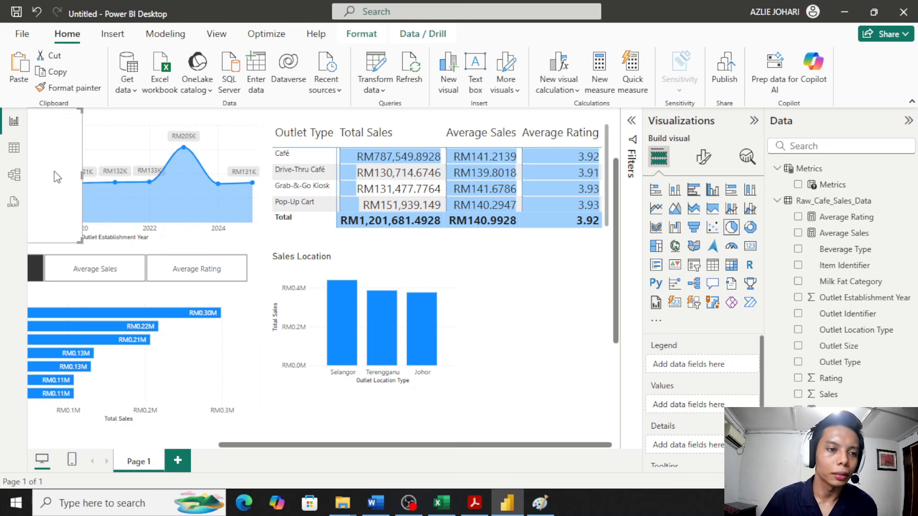
drag(53, 177, 540, 317)
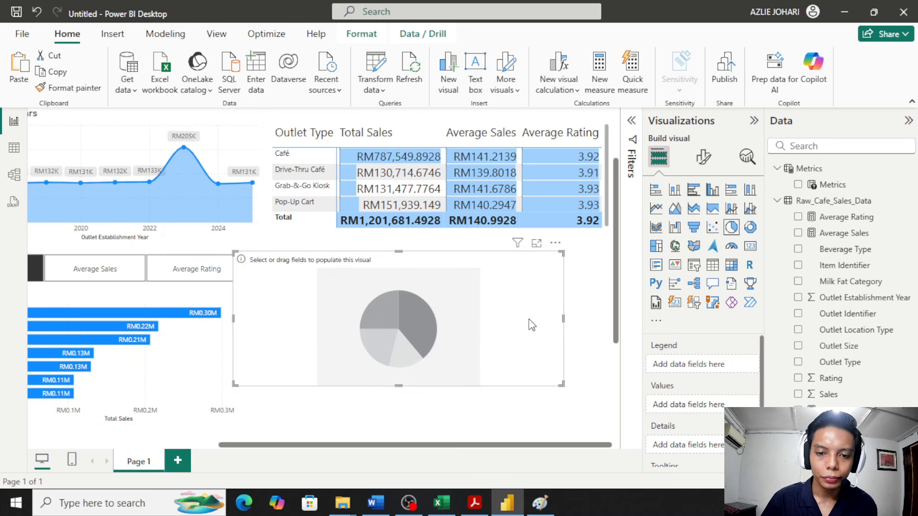
drag(565, 319, 400, 317)
drag(296, 322, 510, 323)
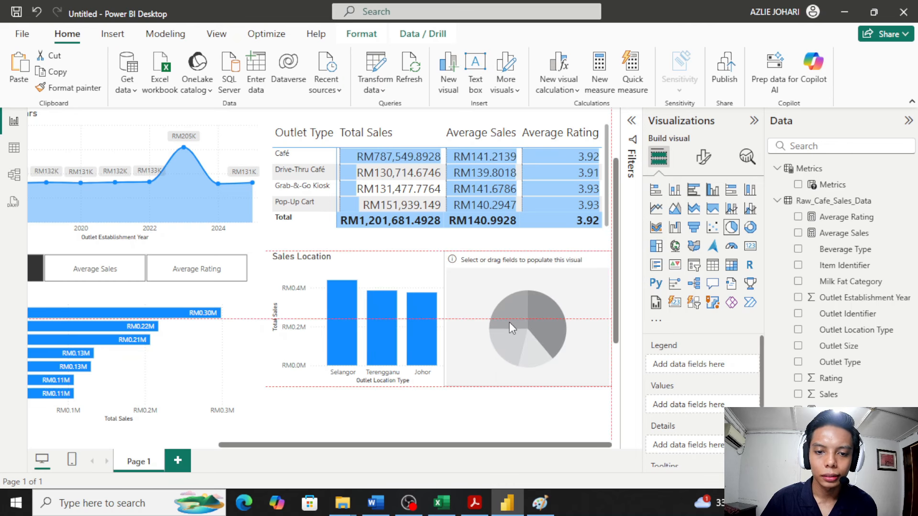
click(369, 266)
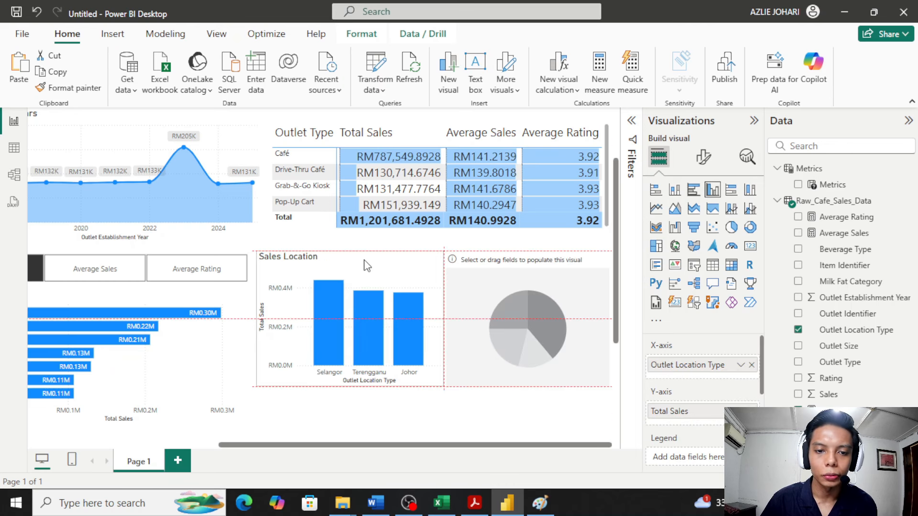
scroll(453, 393, down, 1)
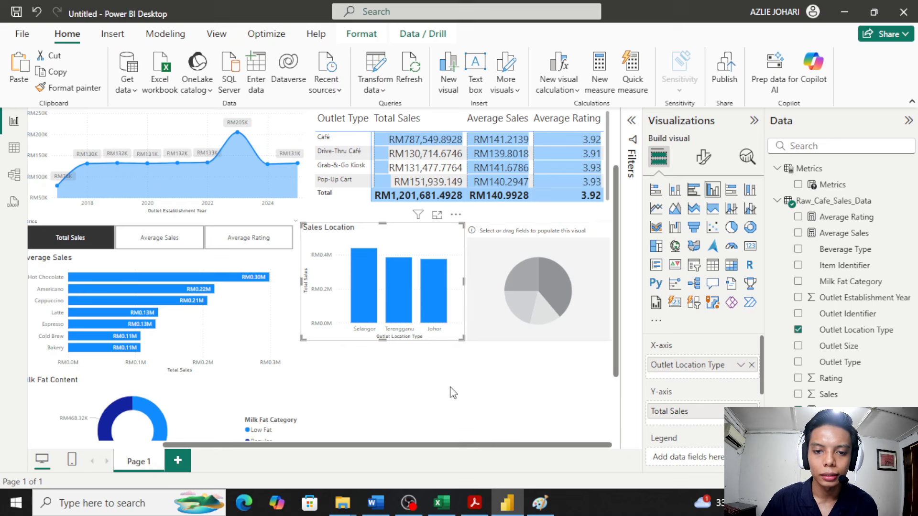
Step: Assign Outlet Size to the Legend and Total Sales to the Values of the pie chart, rechecking the PDF requirement
click(503, 251)
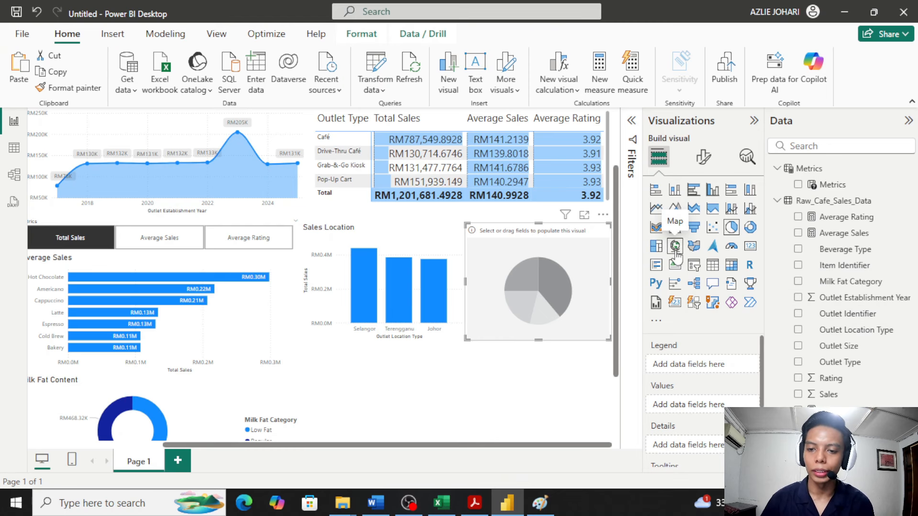
click(475, 503)
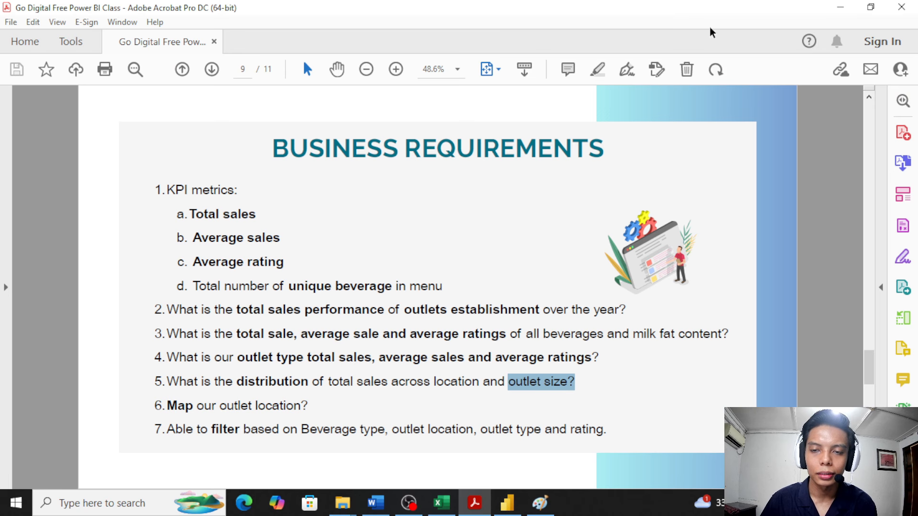
click(840, 6)
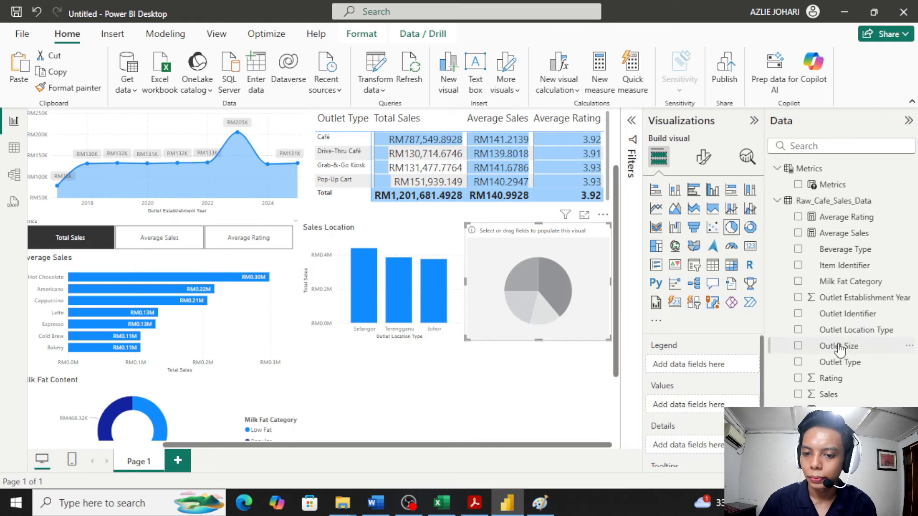
drag(840, 350, 689, 364)
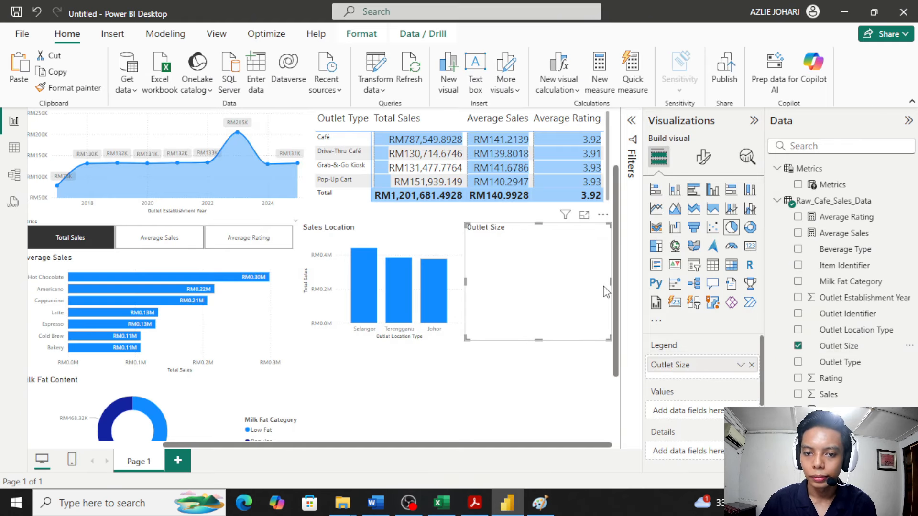
scroll(667, 401, down, 2)
scroll(667, 400, up, 2)
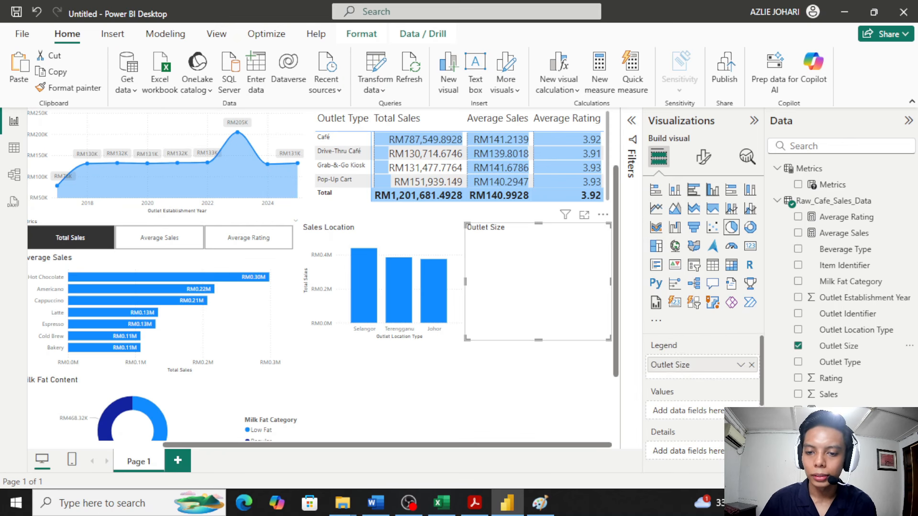
drag(834, 410, 679, 411)
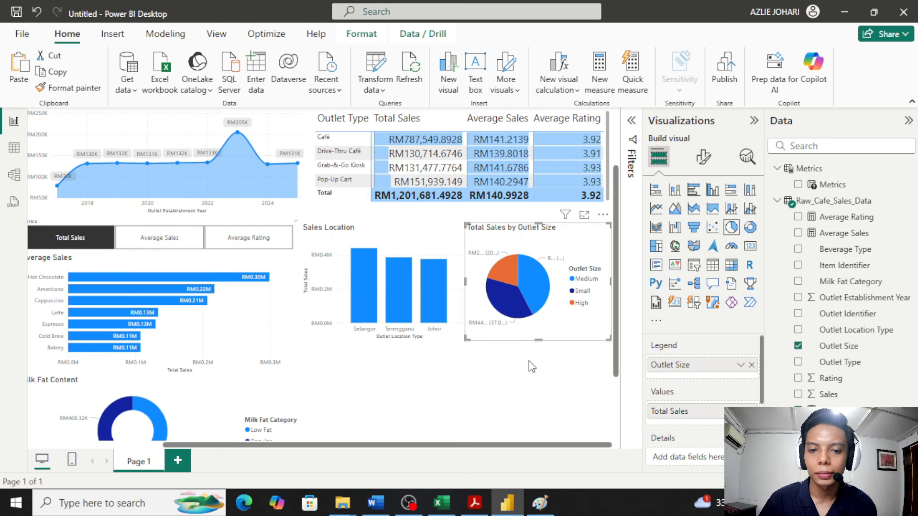
Step: Set the pie chart's detail labels to the Outside position with Data value as the label contents
click(712, 164)
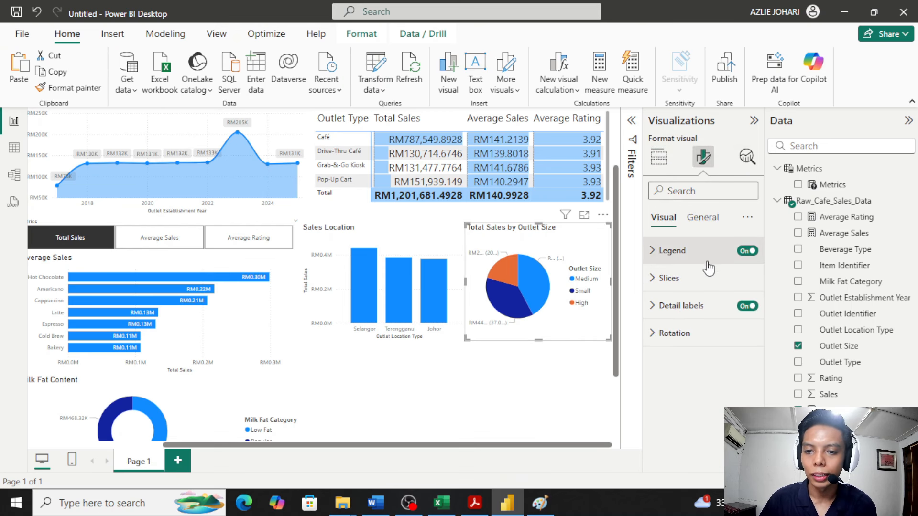
click(697, 306)
scroll(709, 279, down, 1)
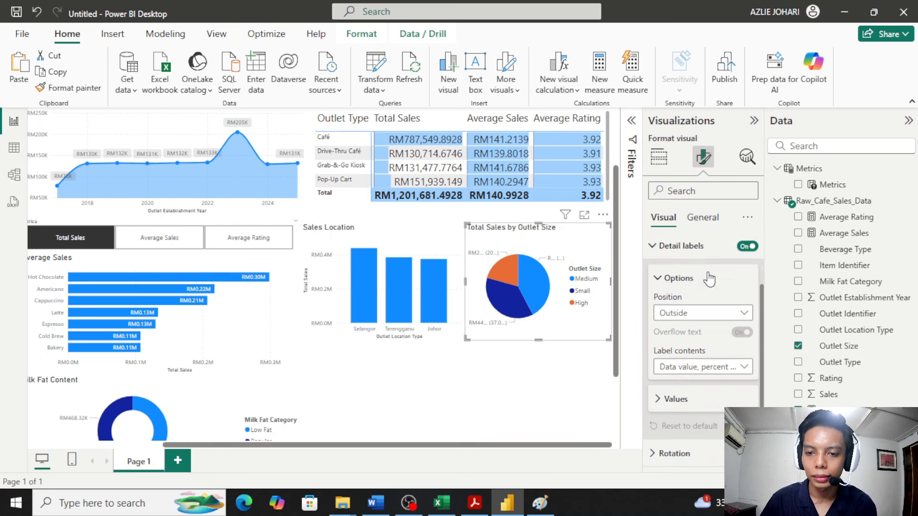
click(708, 316)
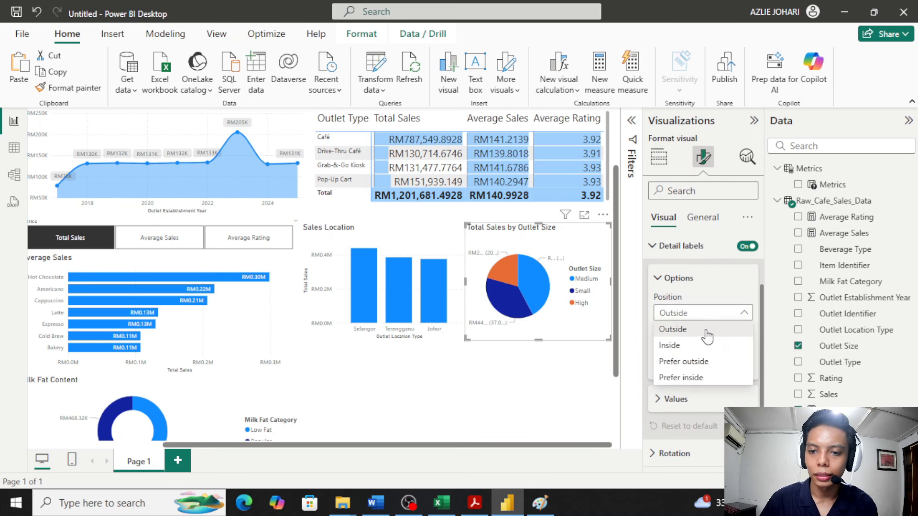
click(707, 334)
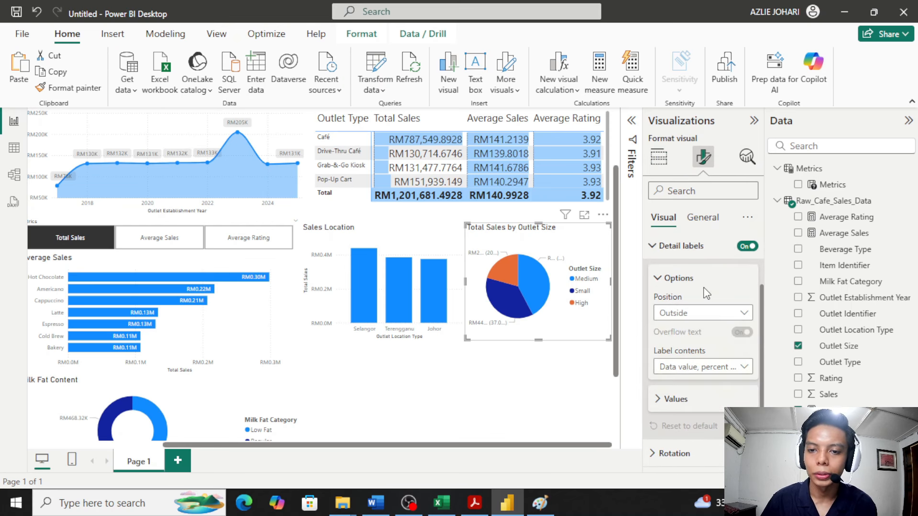
click(712, 367)
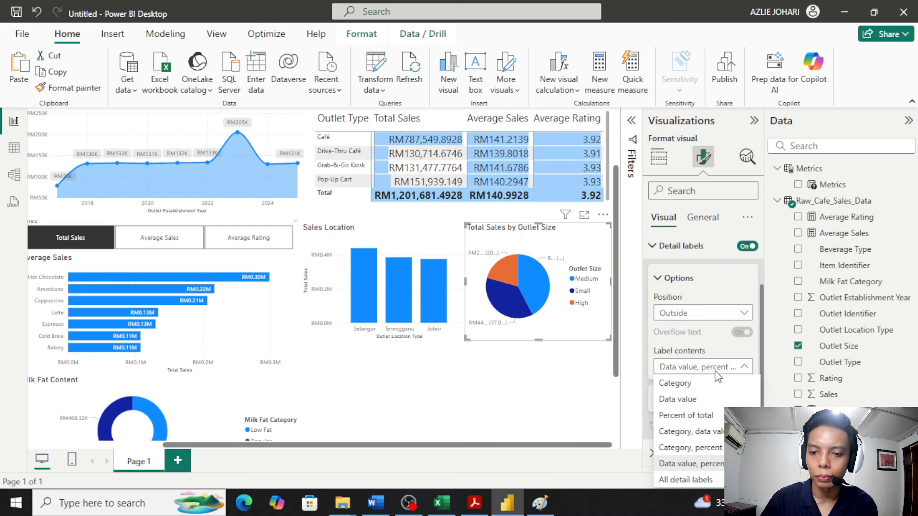
click(719, 403)
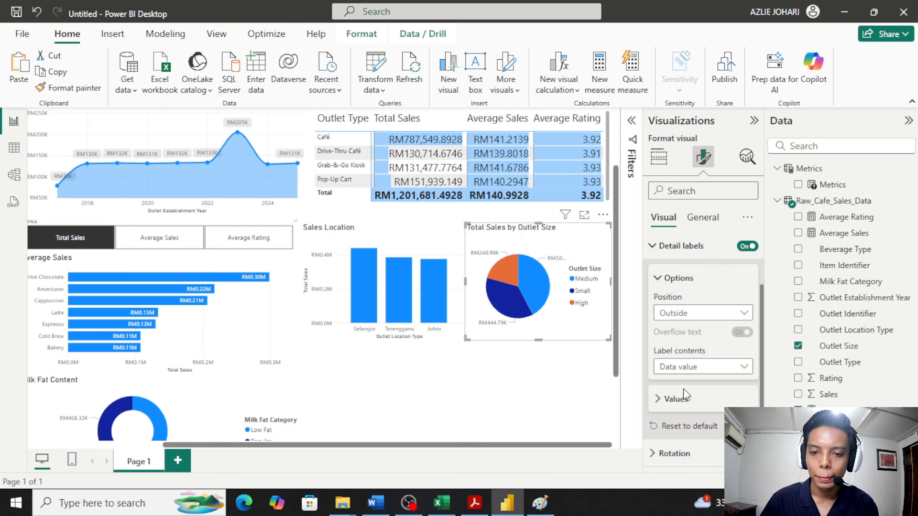
click(676, 400)
scroll(684, 382, down, 5)
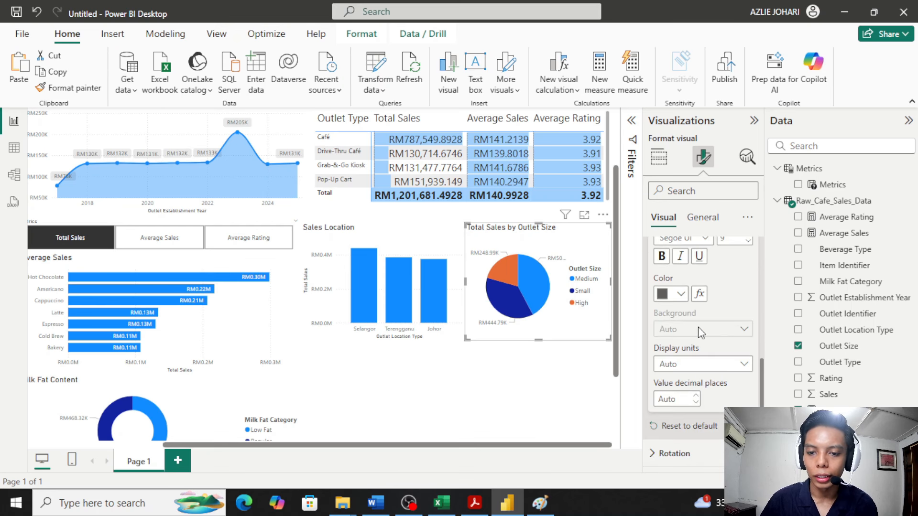
scroll(698, 334, up, 2)
scroll(693, 334, up, 5)
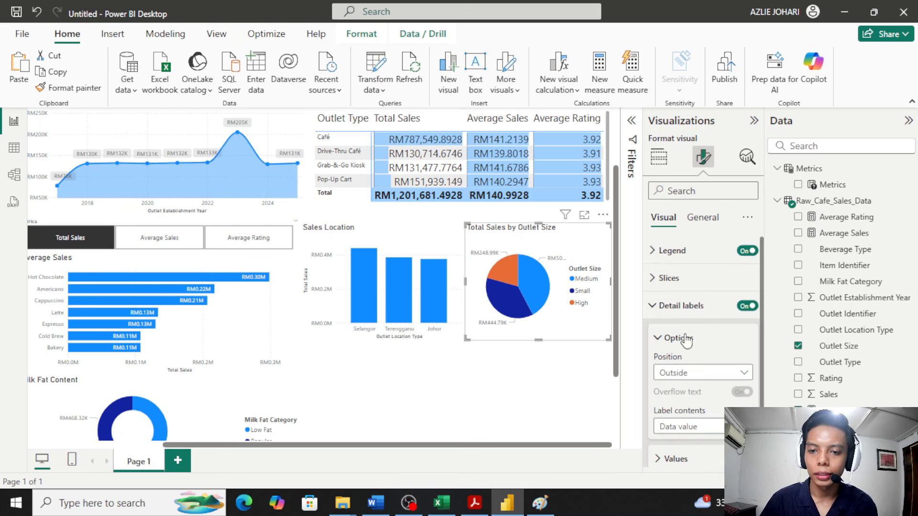
click(681, 304)
Step: Recolor the pie chart's High slice, trying a dark blue before settling on a lighter shade of the theme blue
click(676, 278)
scroll(679, 280, down, 1)
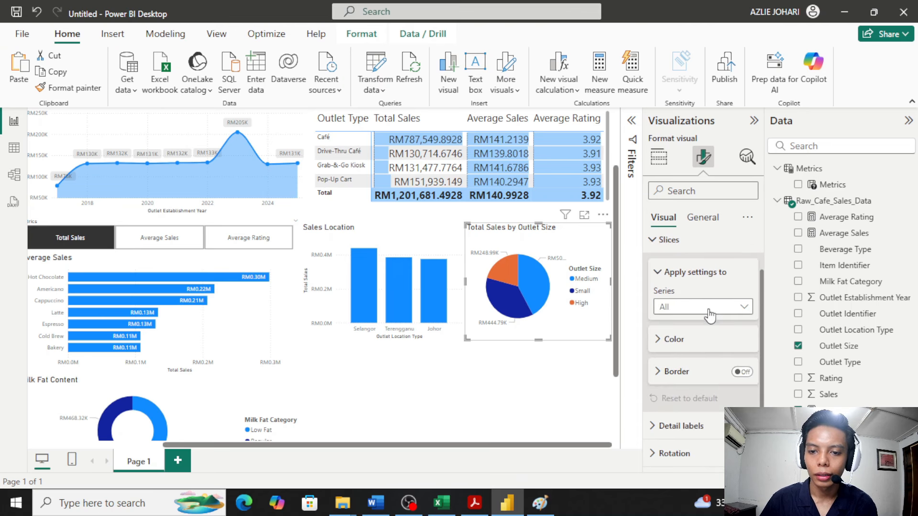
click(709, 314)
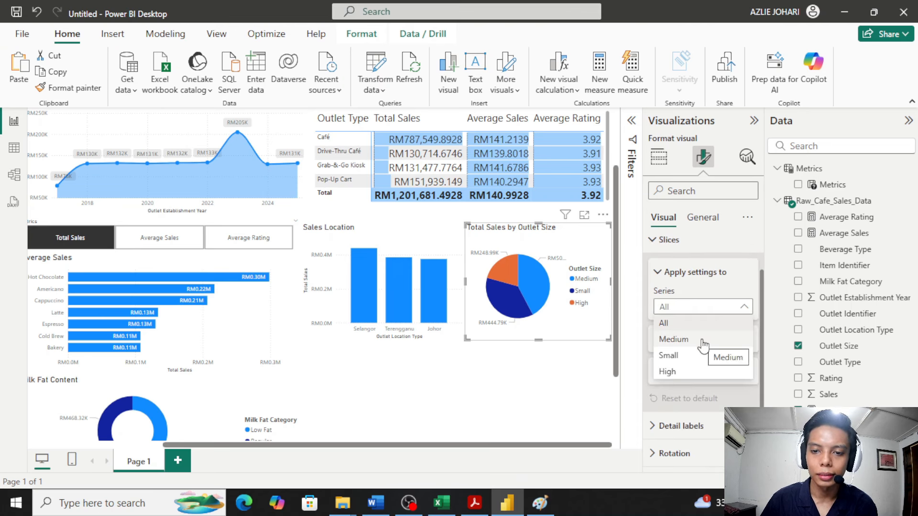
click(709, 371)
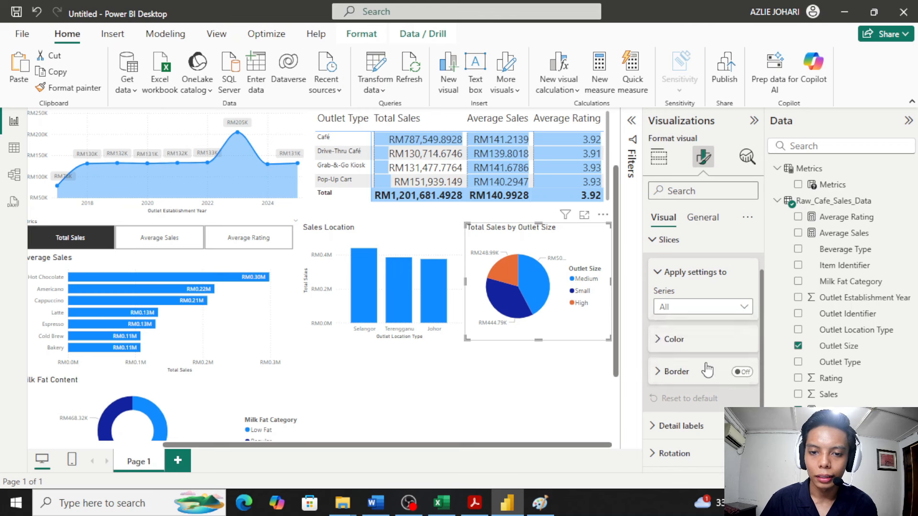
scroll(693, 344, down, 2)
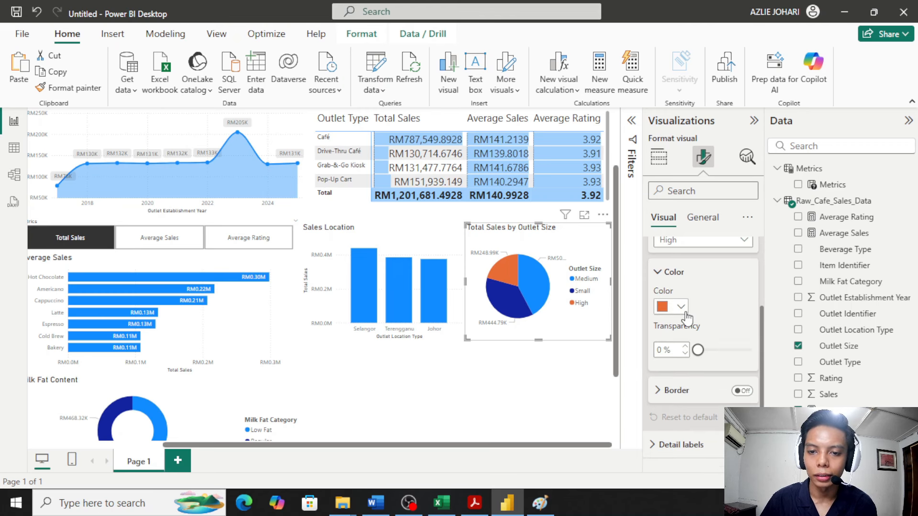
click(679, 307)
click(709, 200)
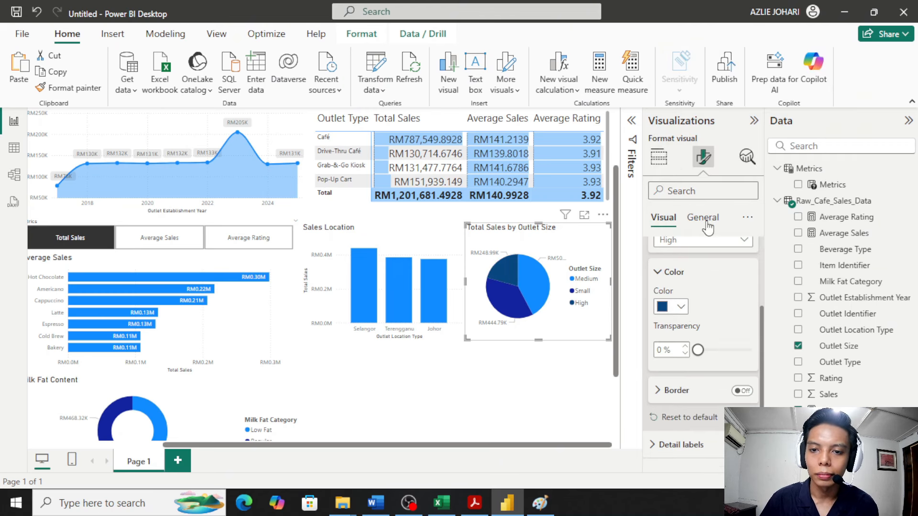
click(677, 312)
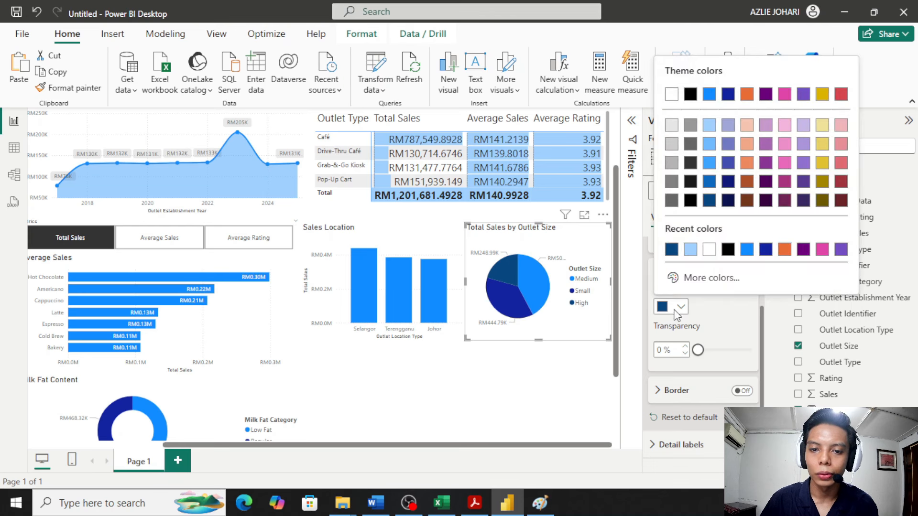
click(709, 163)
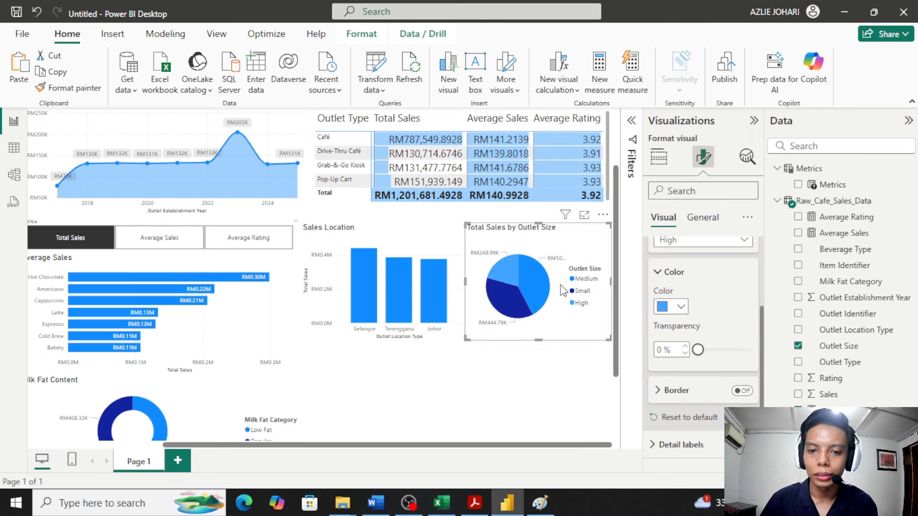
Step: Recolor the pie chart's Medium slice with the palest shade of the theme blue
scroll(723, 324, up, 2)
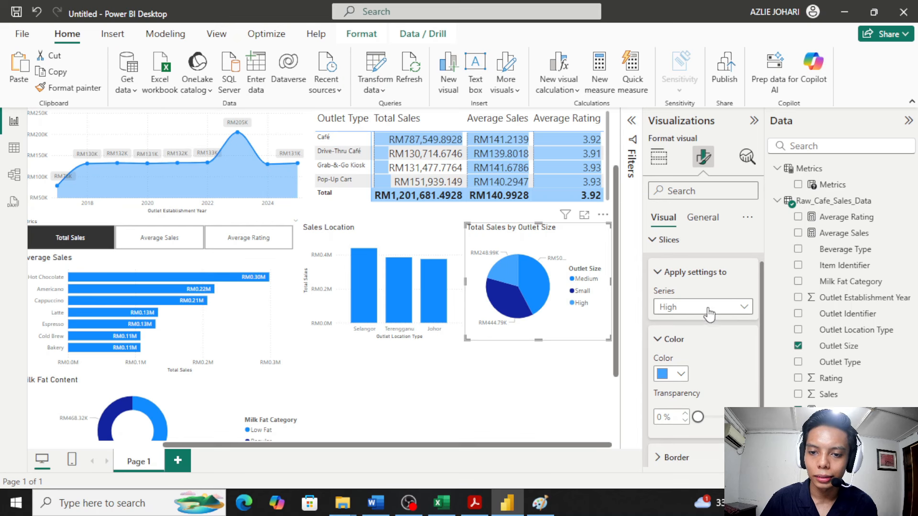
click(710, 308)
click(707, 338)
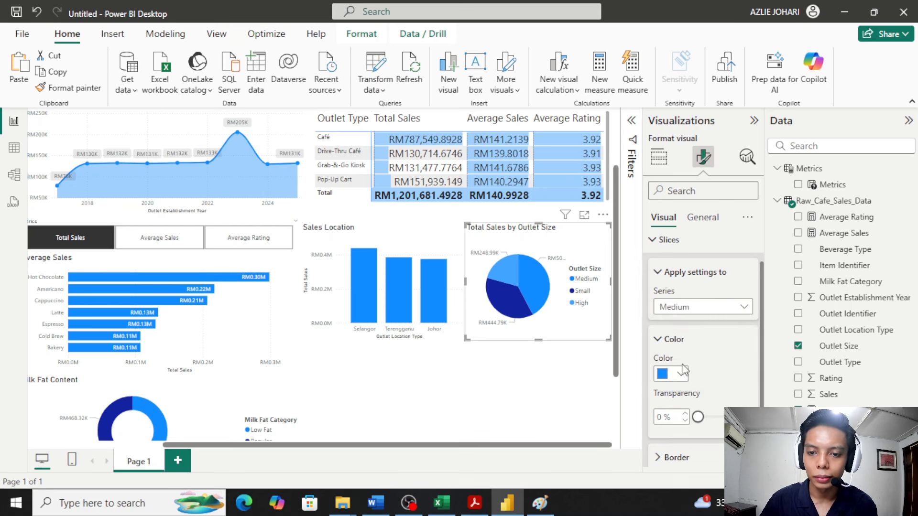
click(683, 373)
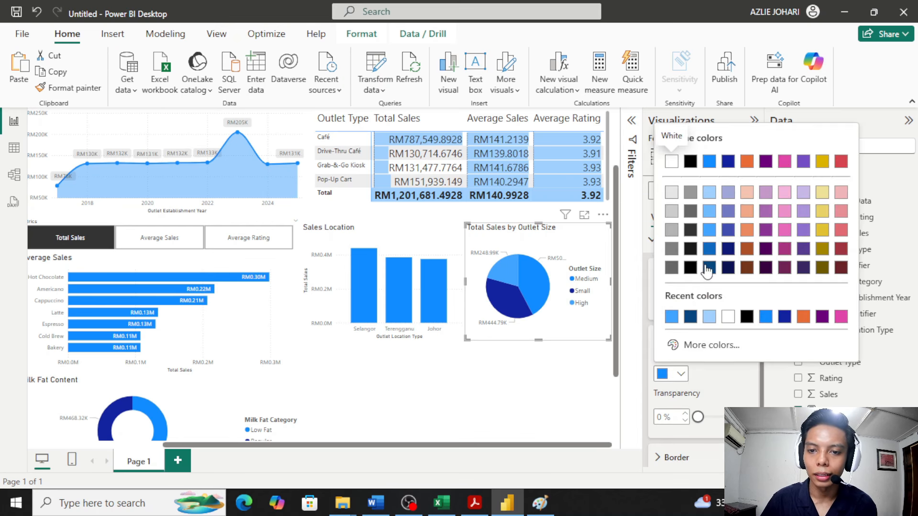
click(710, 194)
click(577, 376)
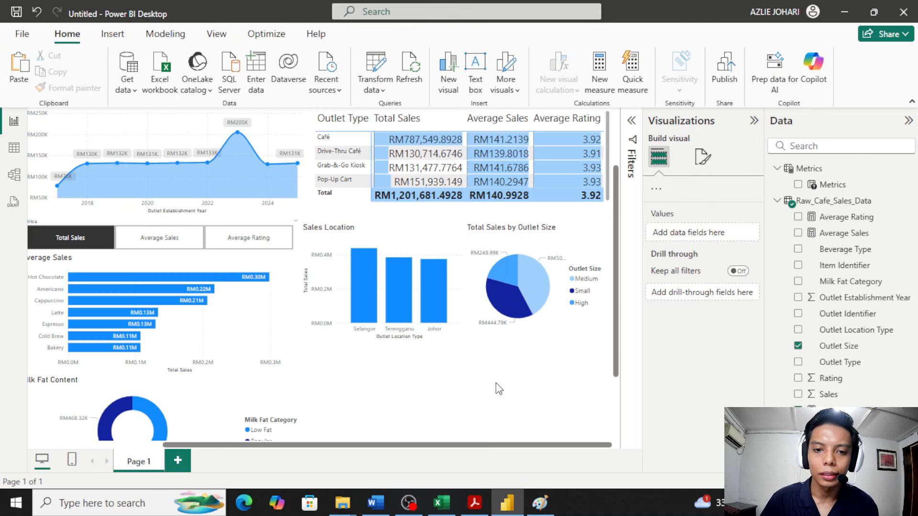
click(526, 283)
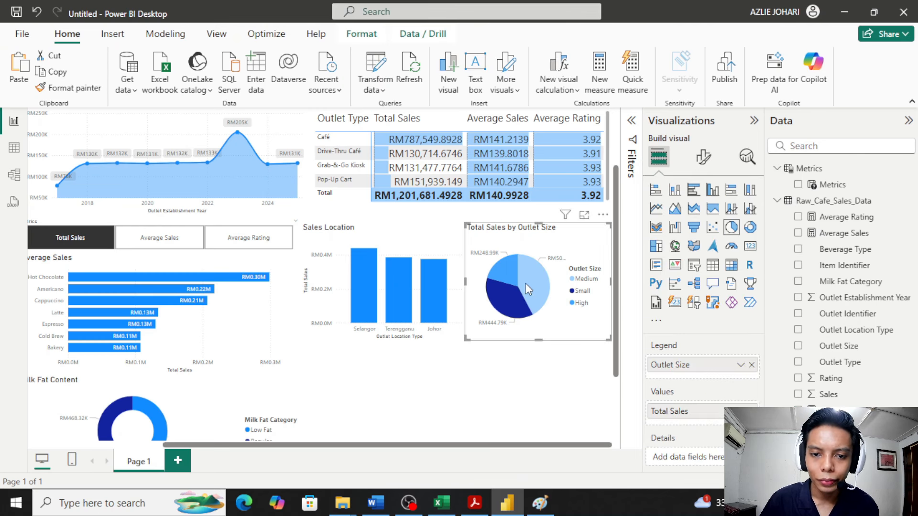
Step: Change the pie chart's title text to "Outlet Size"
click(703, 156)
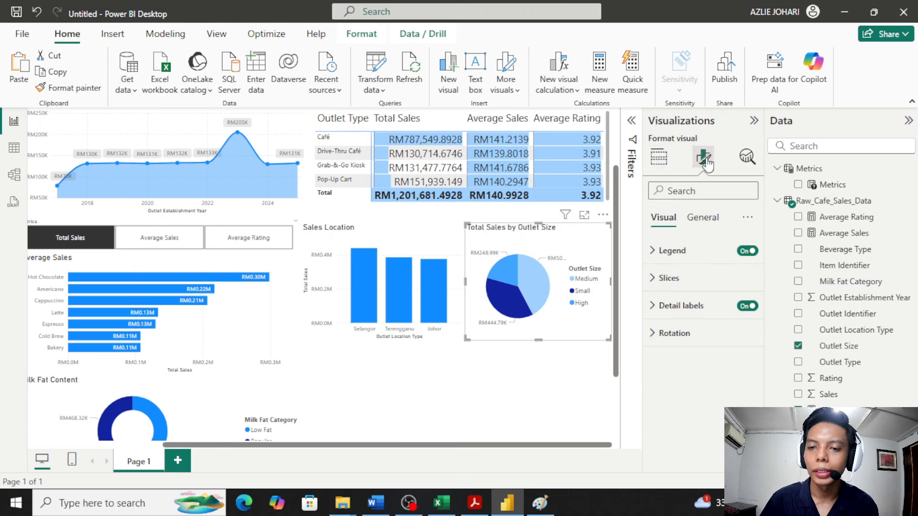
click(703, 217)
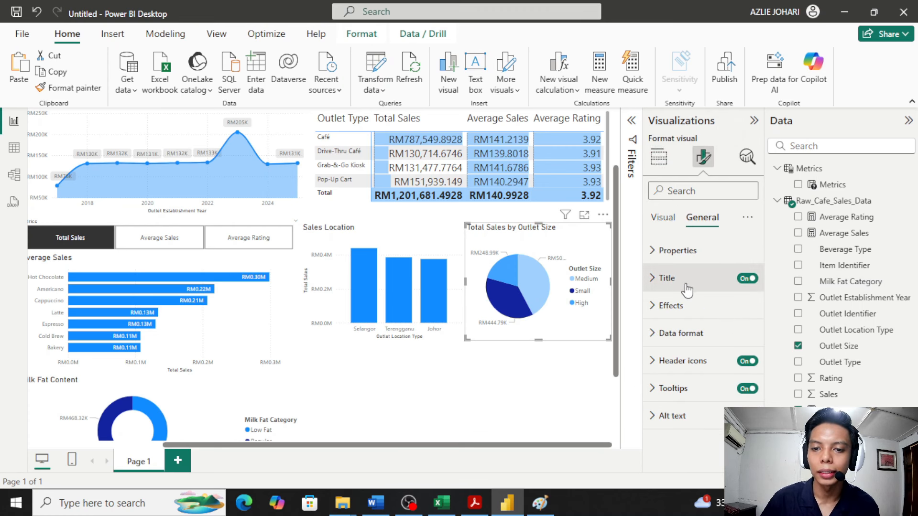
click(684, 280)
triple_click(713, 345)
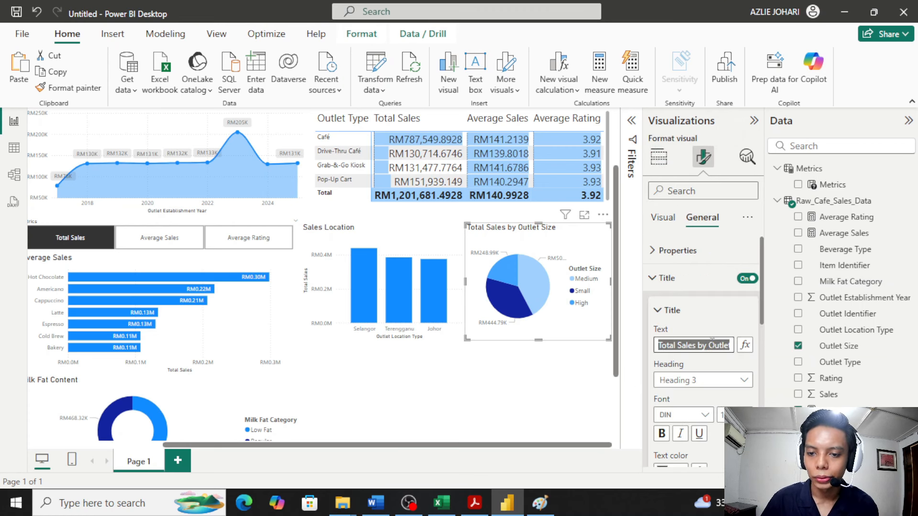
key(BackSpace)
text(Outlet Size)
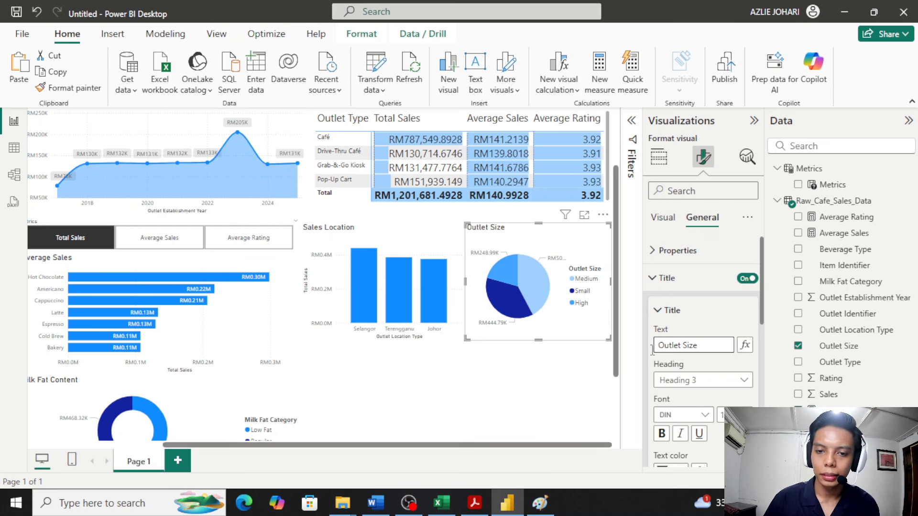
click(515, 396)
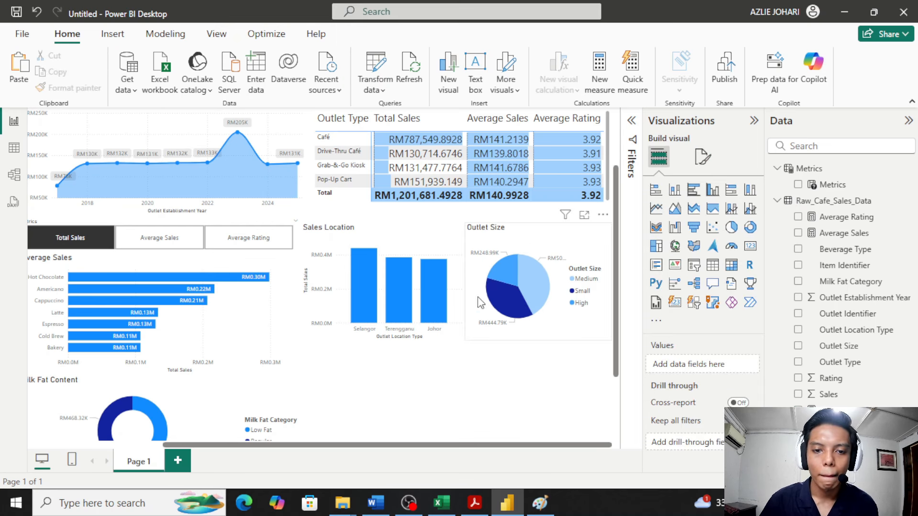
click(455, 300)
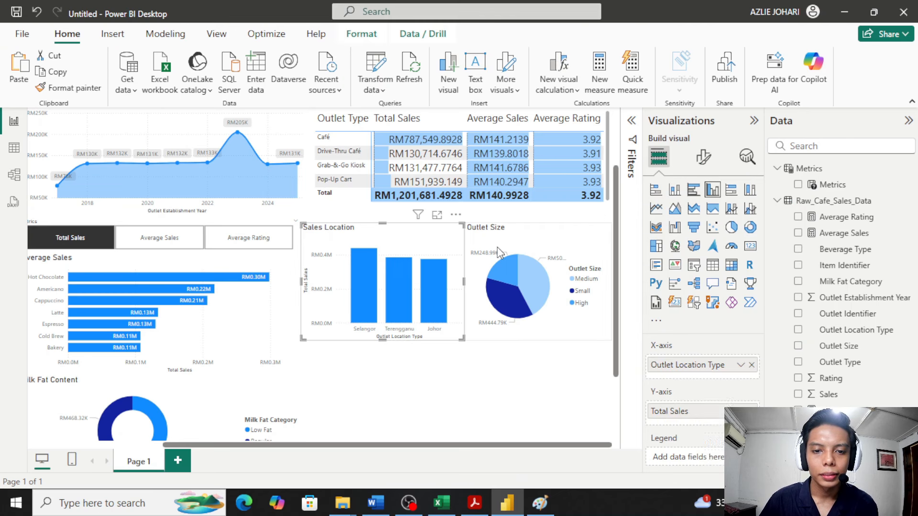
click(438, 383)
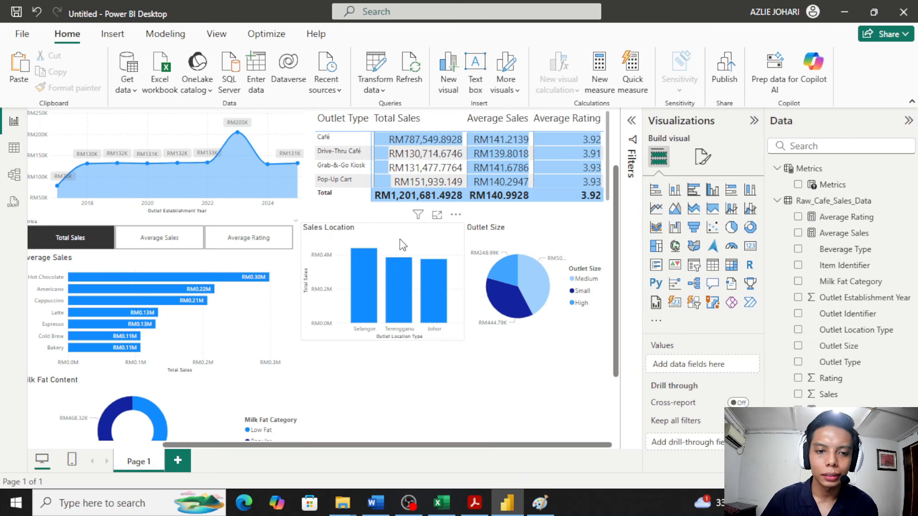
click(399, 239)
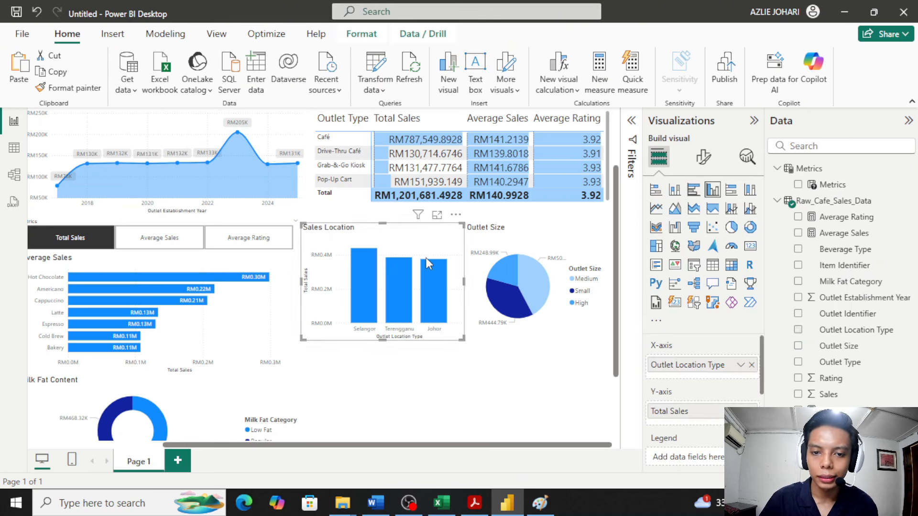
click(537, 242)
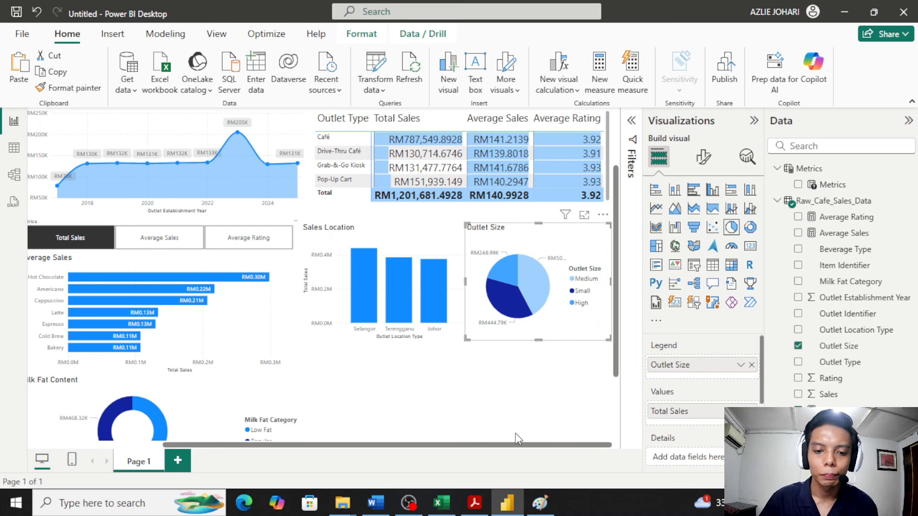
click(489, 403)
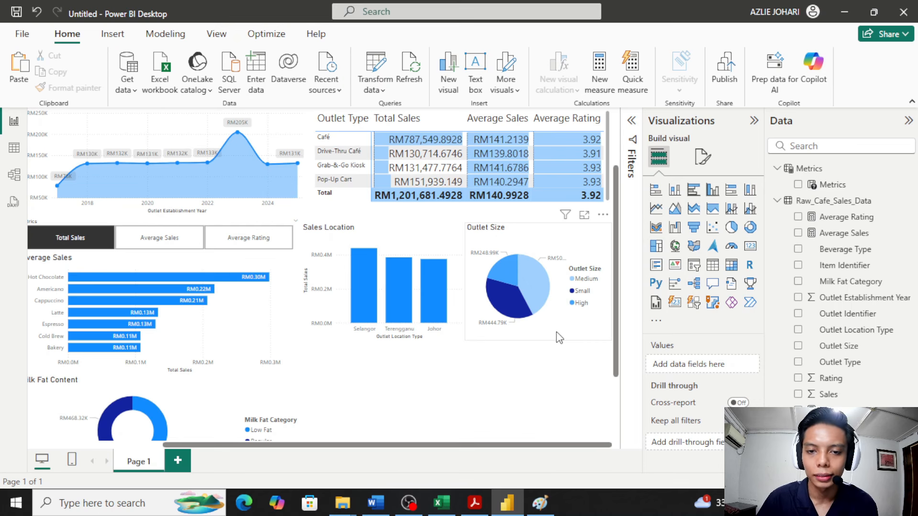
click(495, 335)
click(453, 338)
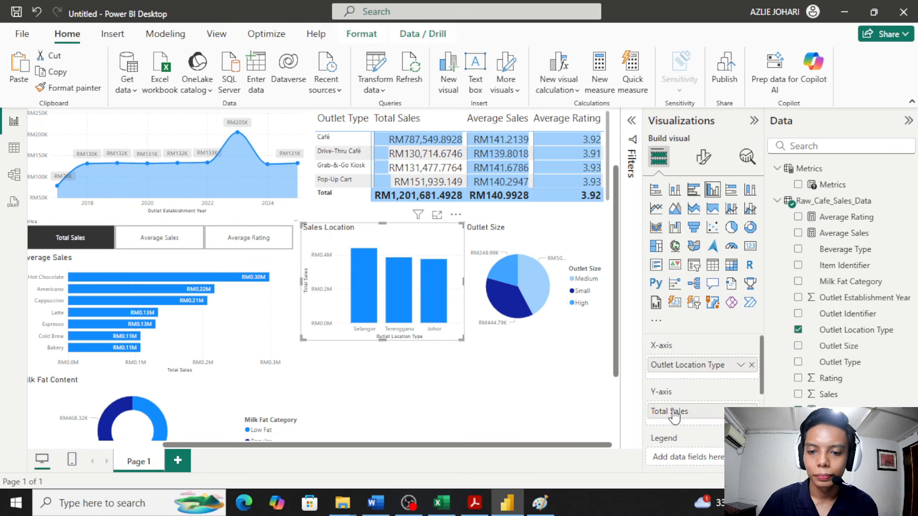
right_click(704, 417)
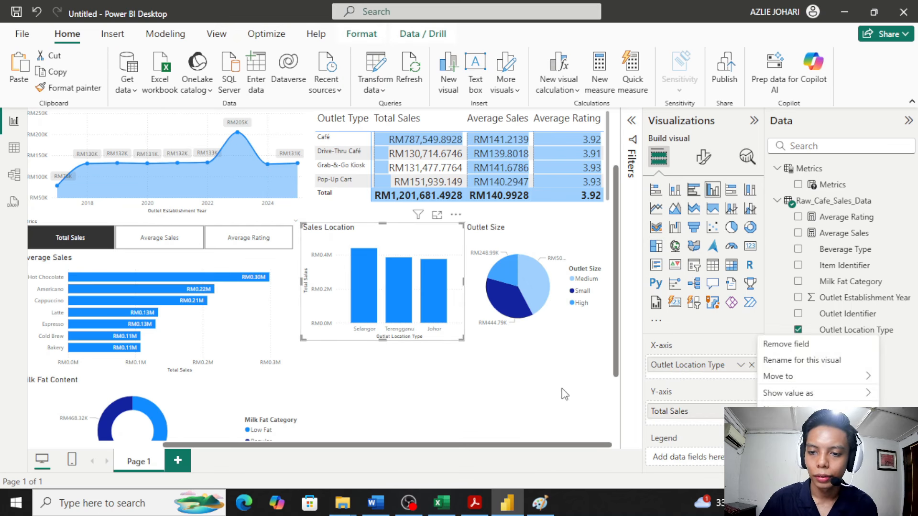
click(535, 443)
Step: Switch to the business requirements PDF in Acrobat and check requirement 6 on mapping the outlet location
click(476, 502)
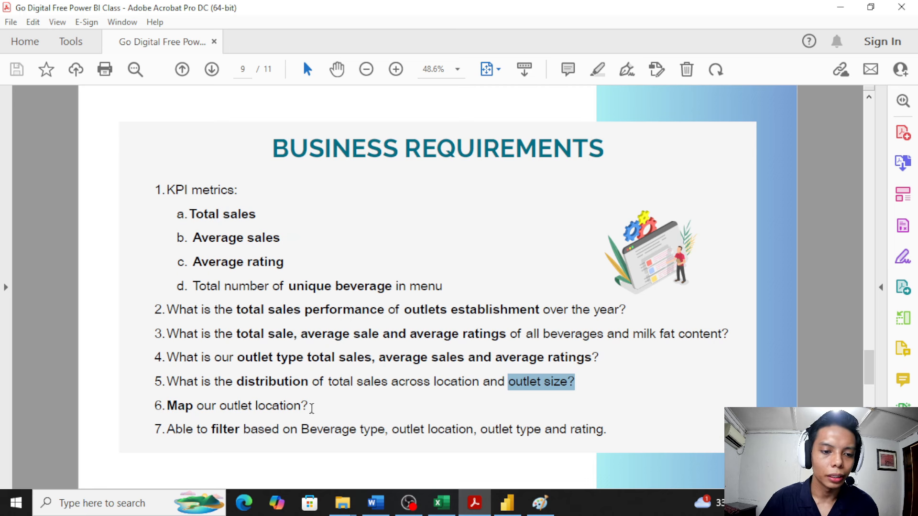
drag(309, 406, 167, 406)
click(840, 7)
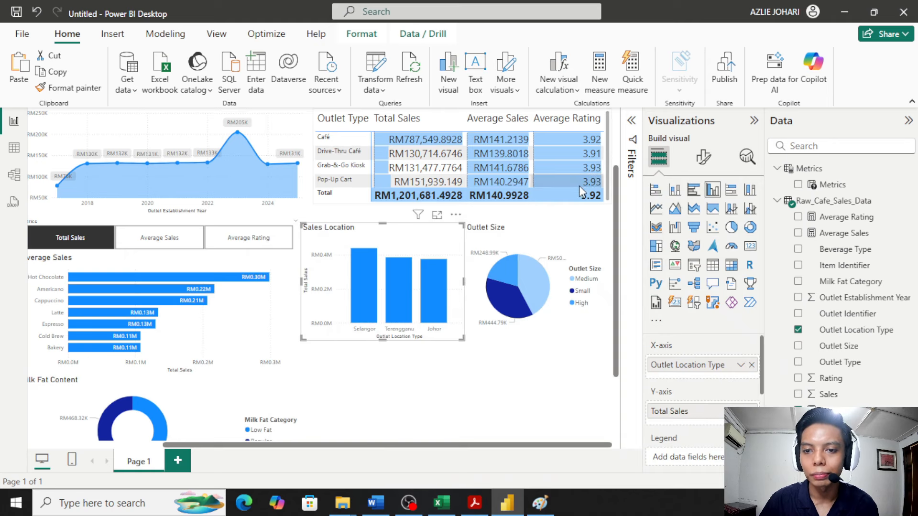
Step: Add a map visual below the Sales Location and Outlet Size charts, with Outlet Location Type as its Location
click(573, 398)
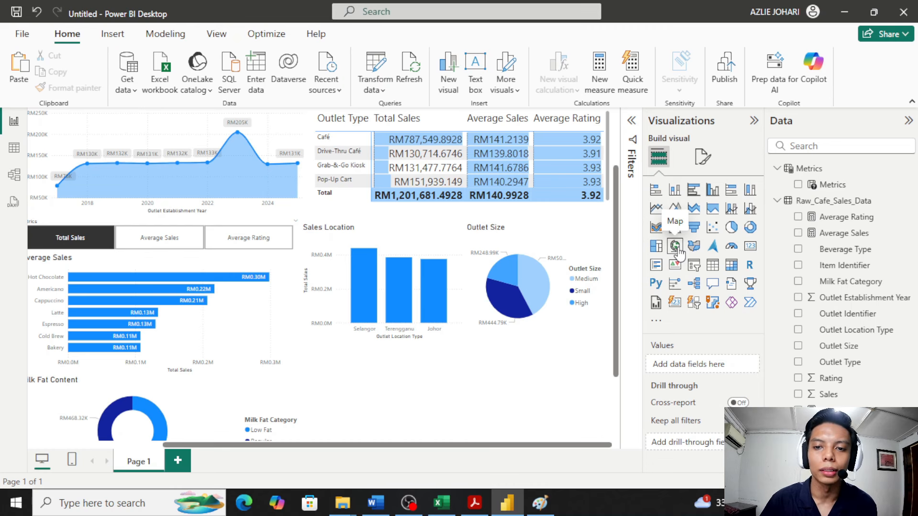
click(675, 246)
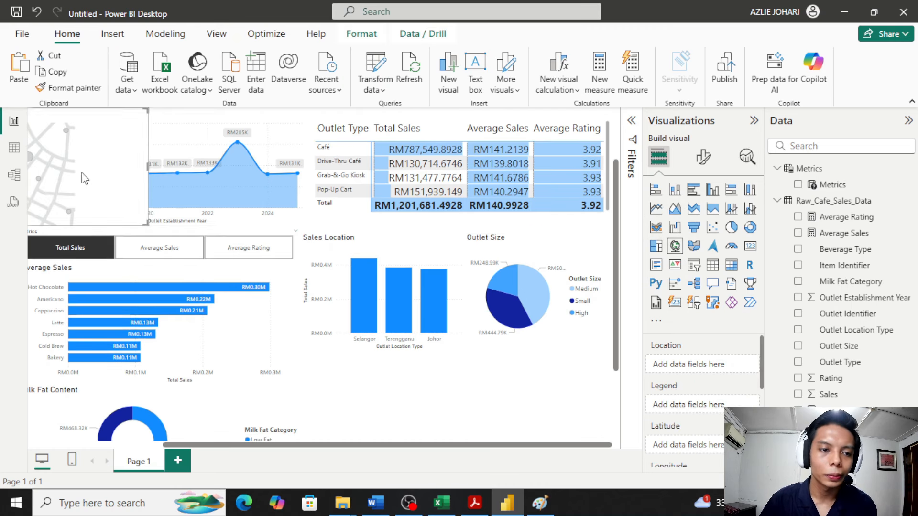
drag(85, 179, 492, 339)
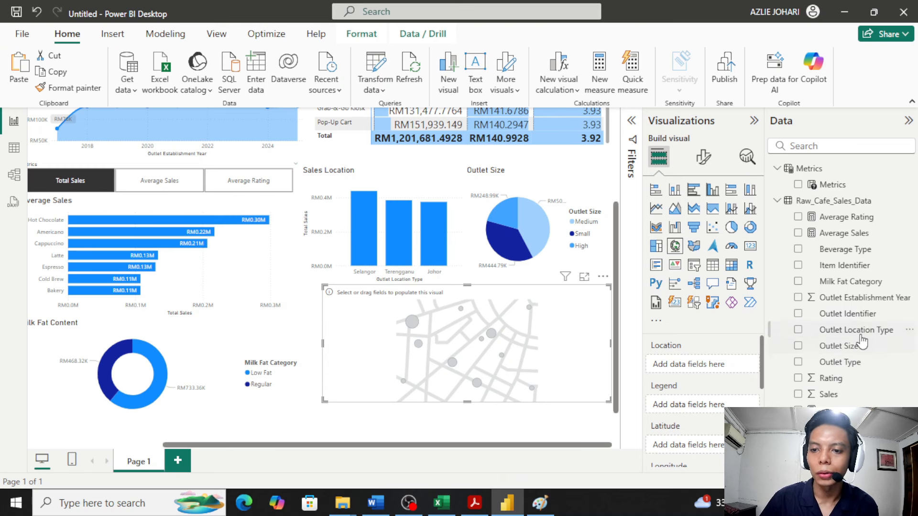
drag(856, 330, 710, 365)
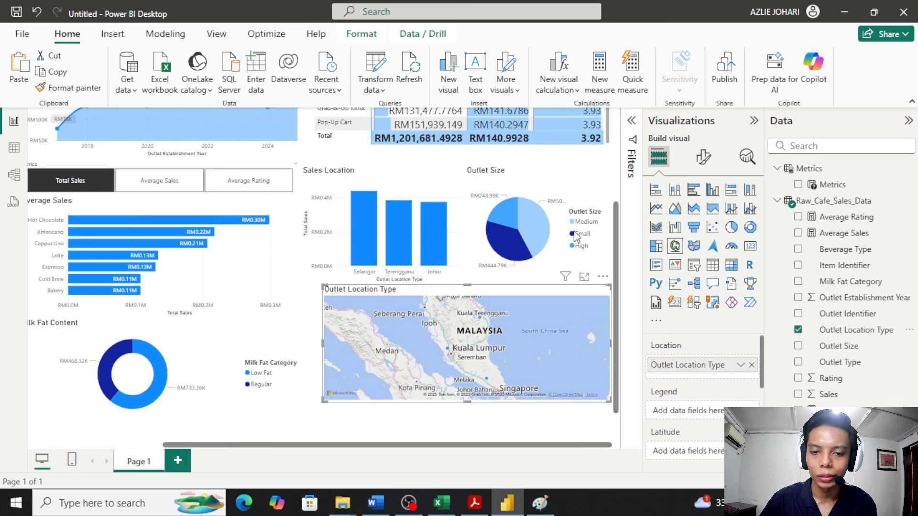
Step: Set the map's bubble size to 35
click(704, 157)
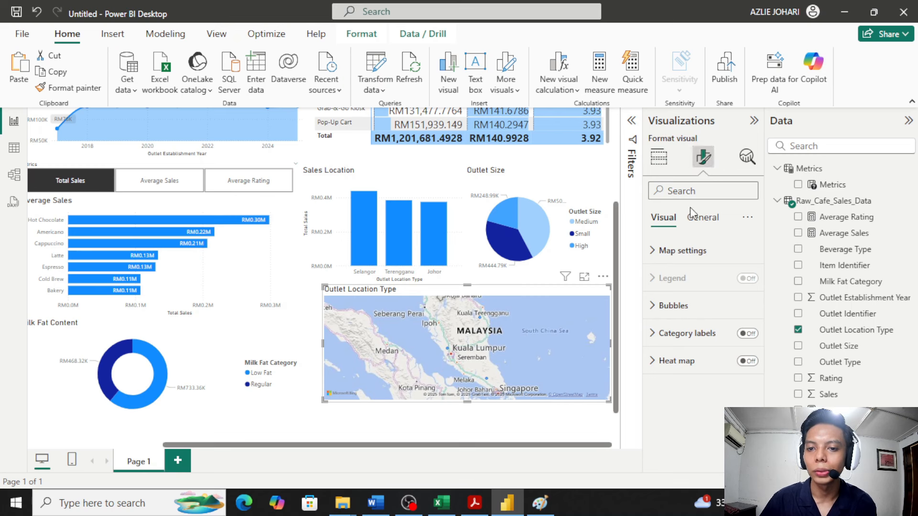
click(693, 311)
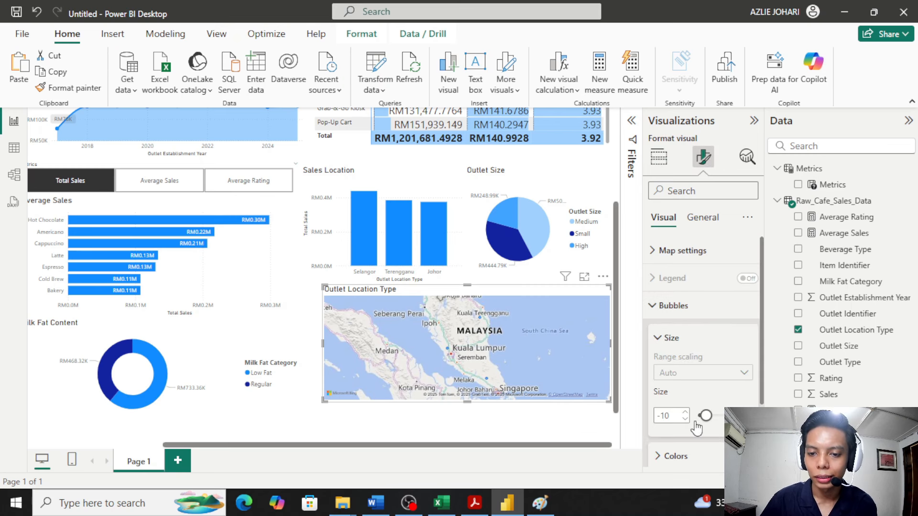
drag(707, 420, 722, 421)
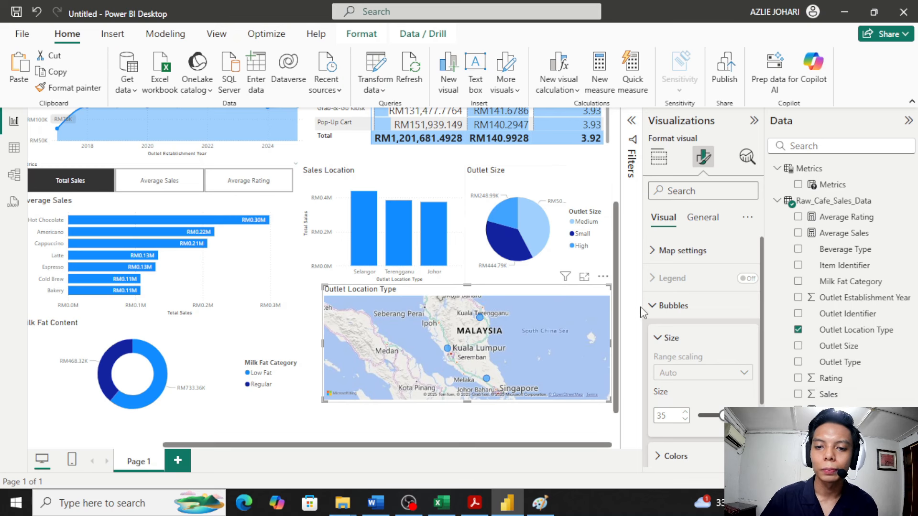
Step: Change the map's style to Aerial
click(675, 258)
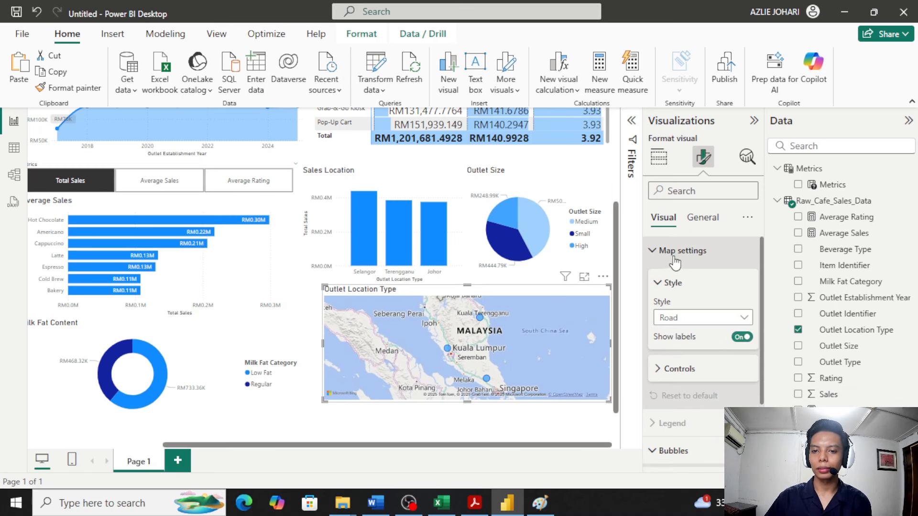
click(712, 318)
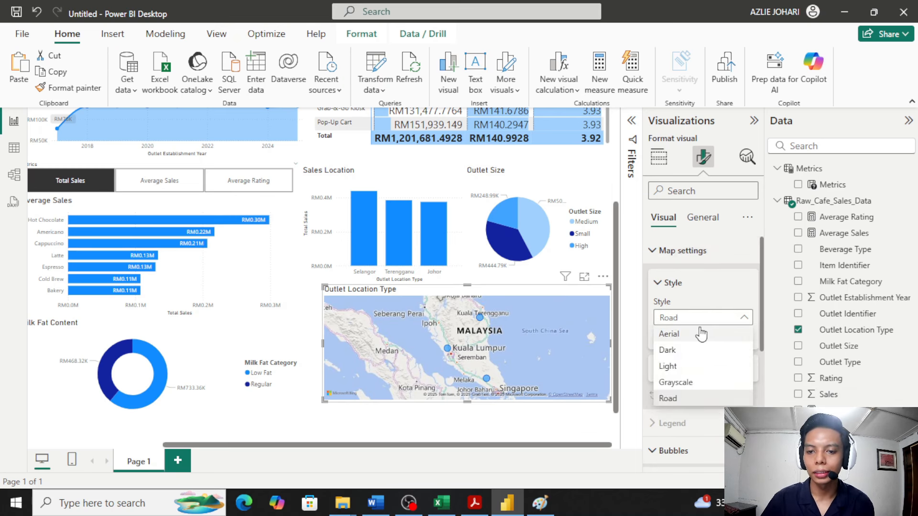
click(701, 333)
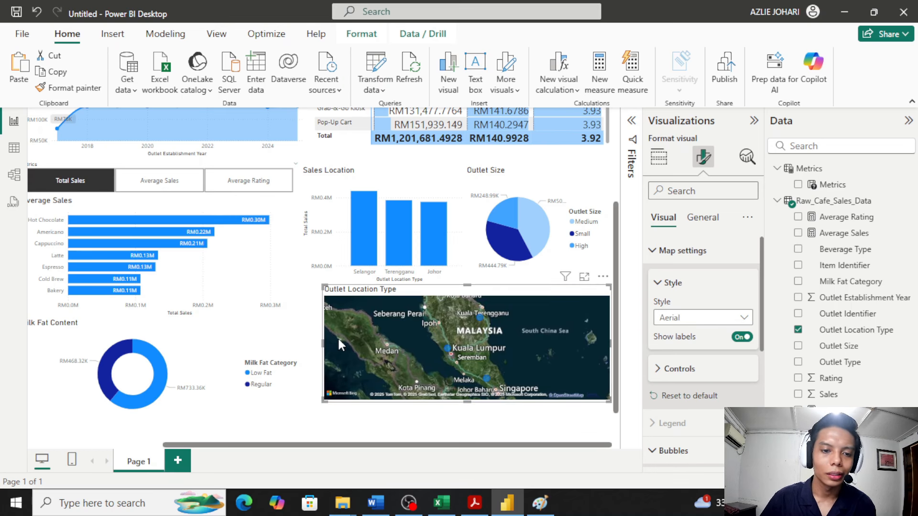
Step: Widen the map visual slightly by extending its left edge toward the Milk Fat Content chart
drag(322, 340, 314, 342)
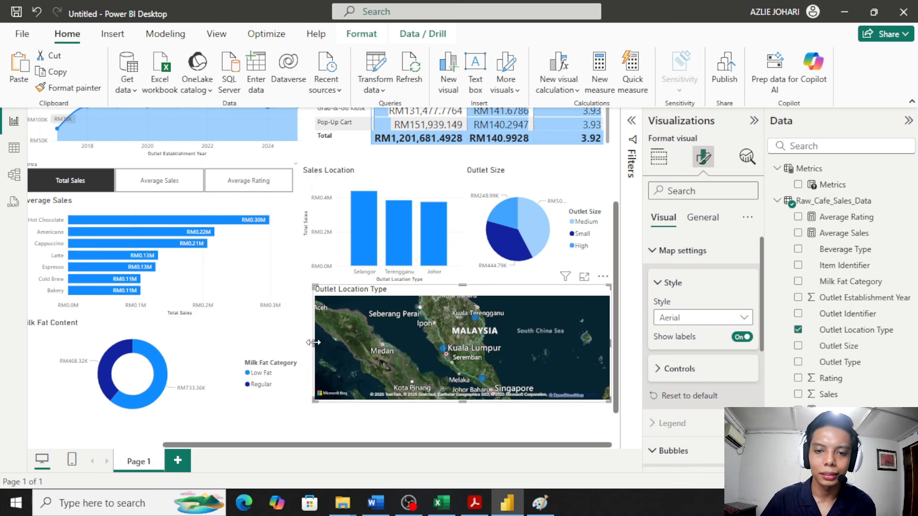
click(423, 413)
ctrl+scroll(426, 428, down, 5)
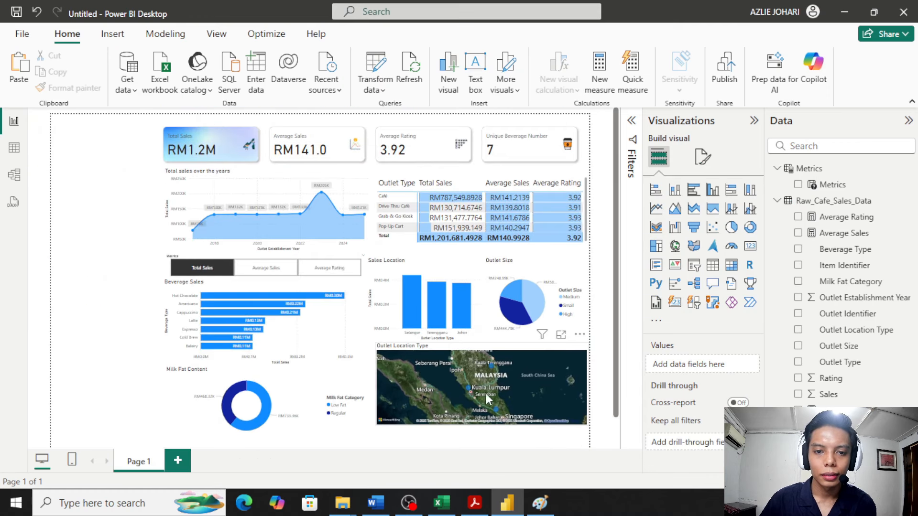
click(478, 304)
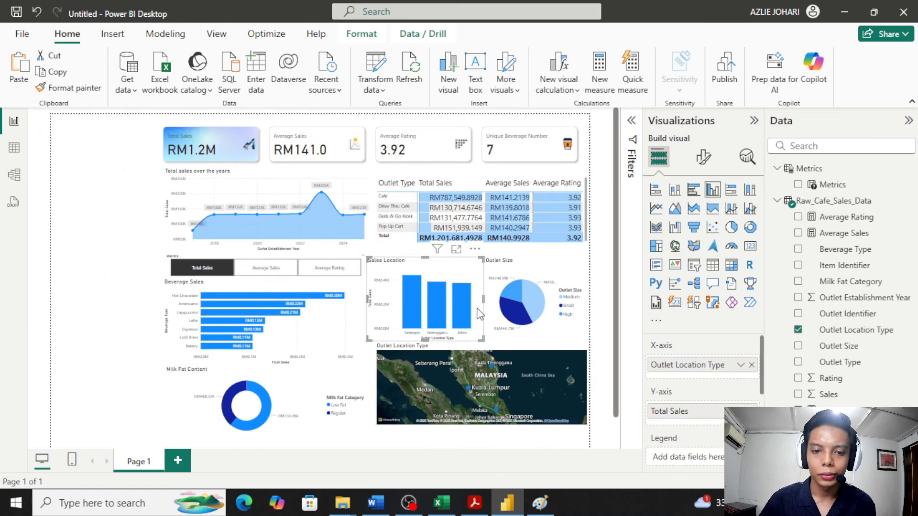
right_click(465, 319)
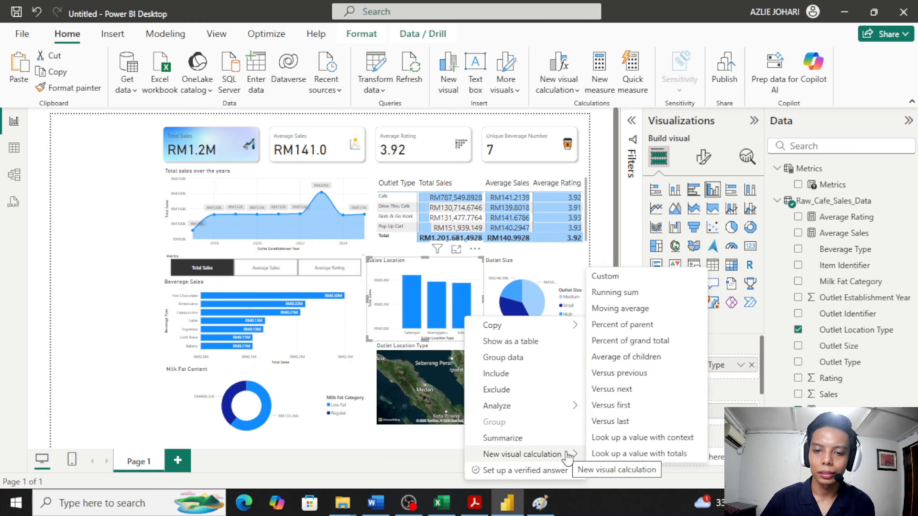
scroll(137, 289, down, 1)
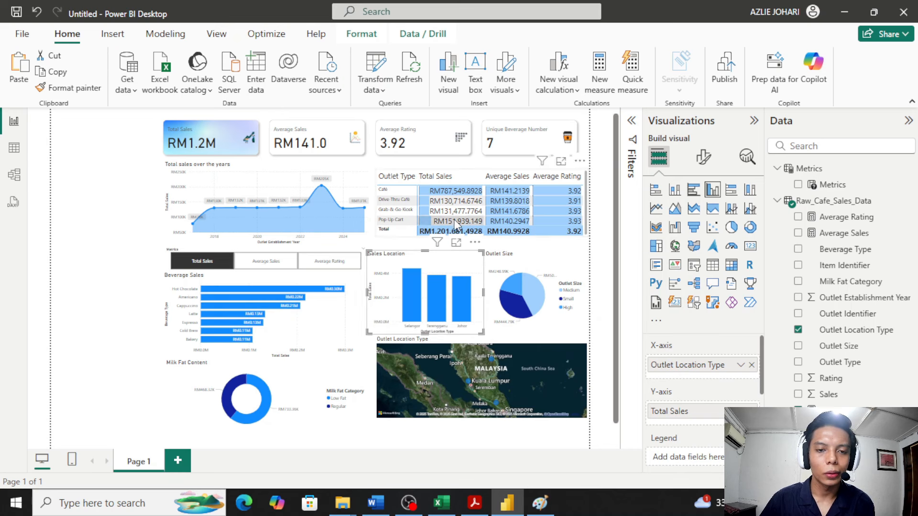
click(127, 248)
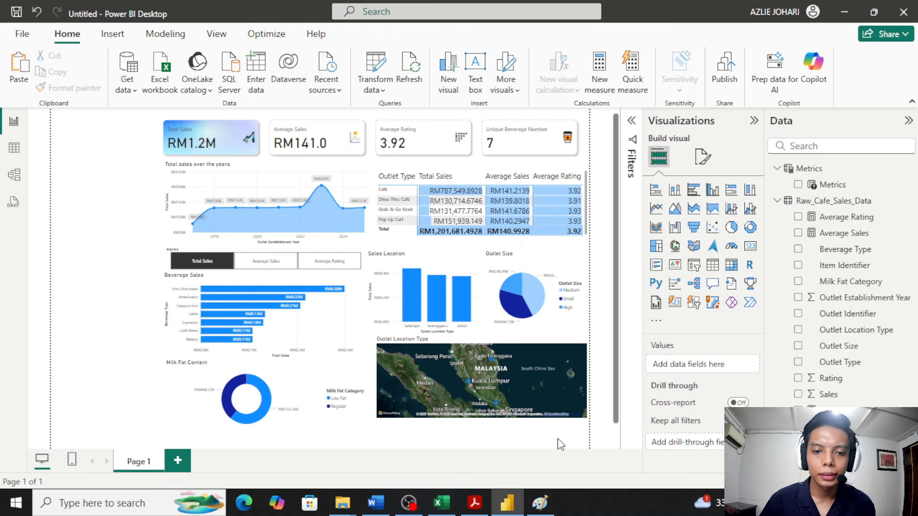
scroll(552, 410, up, 1)
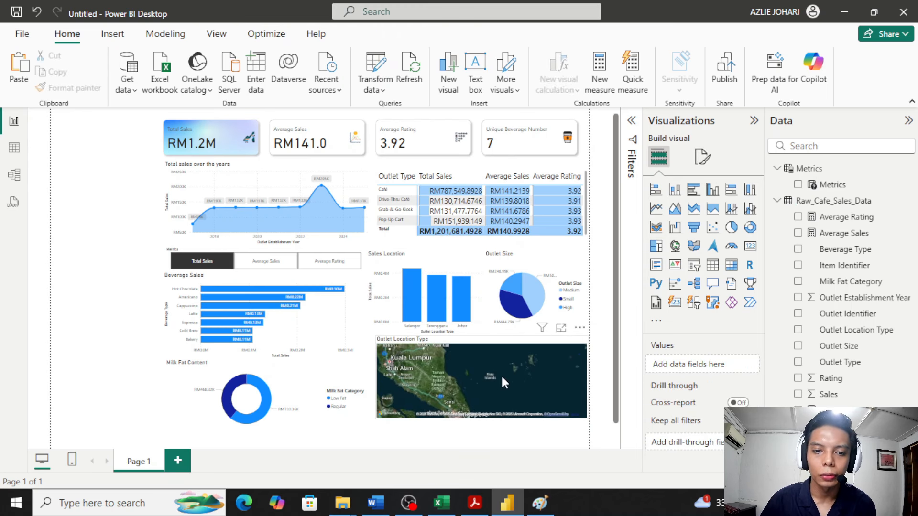
scroll(505, 396, down, 1)
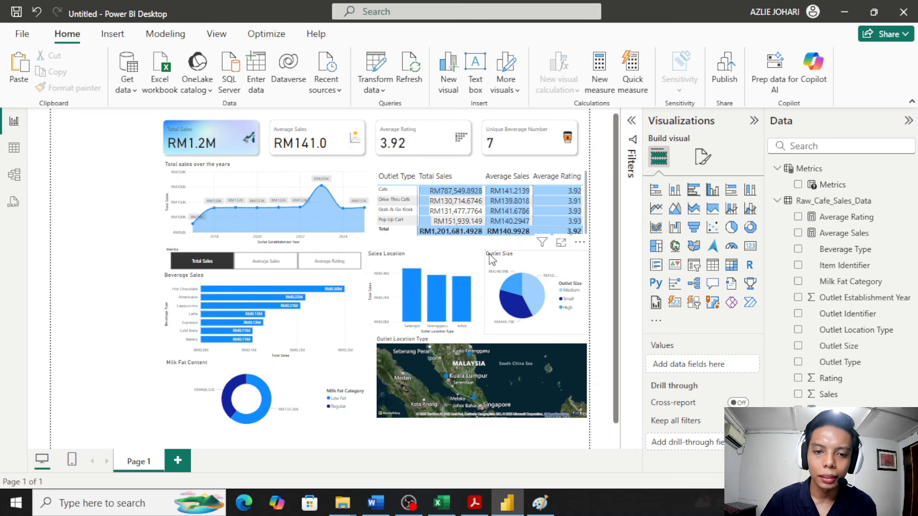
Step: Sort the Sales Location column chart by Total Sales in ascending order
right_click(474, 239)
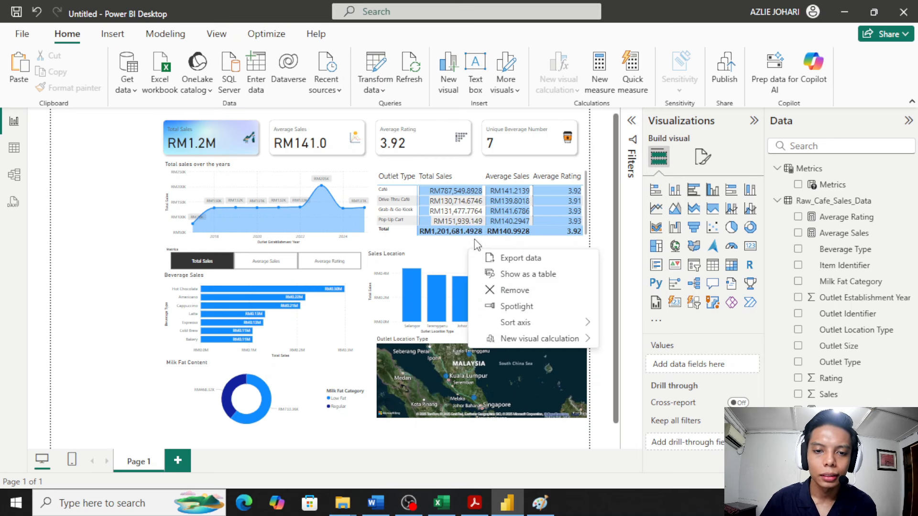
mouse_move(529, 322)
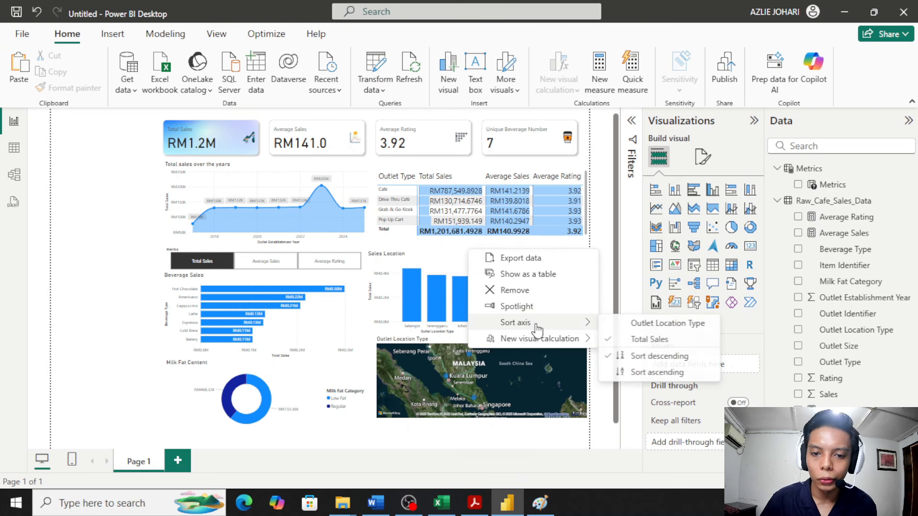
click(662, 371)
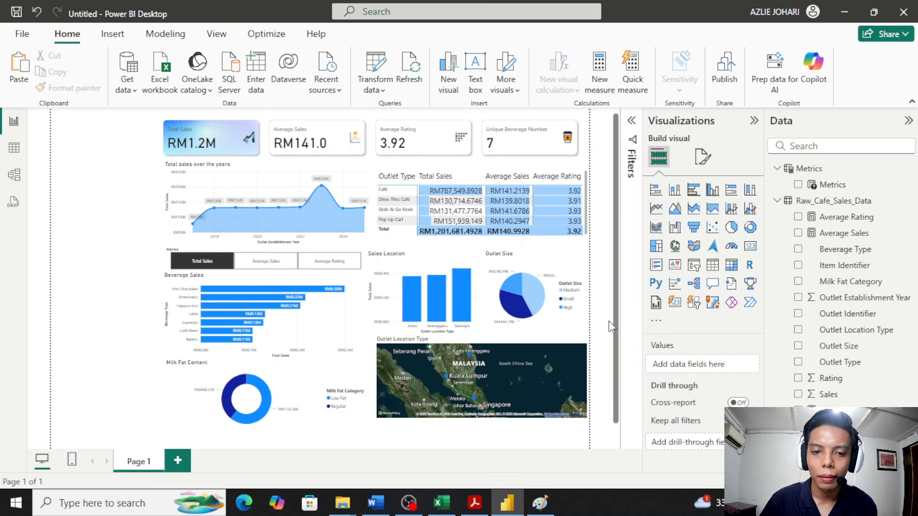
Step: Look over the report page, including the Sales Location column chart, the Outlet Size chart and the outlet map
scroll(500, 302, up, 1)
scroll(495, 299, right, 3)
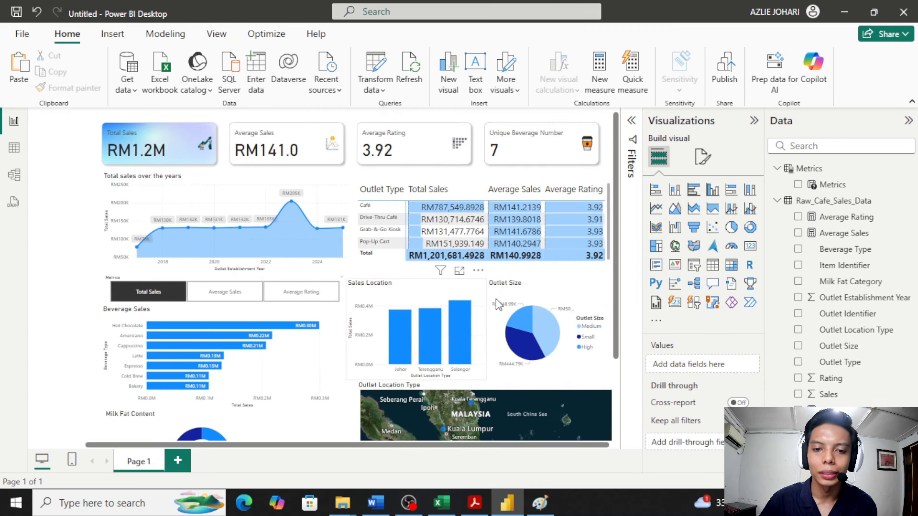
scroll(471, 292, down, 3)
mouse_move(473, 295)
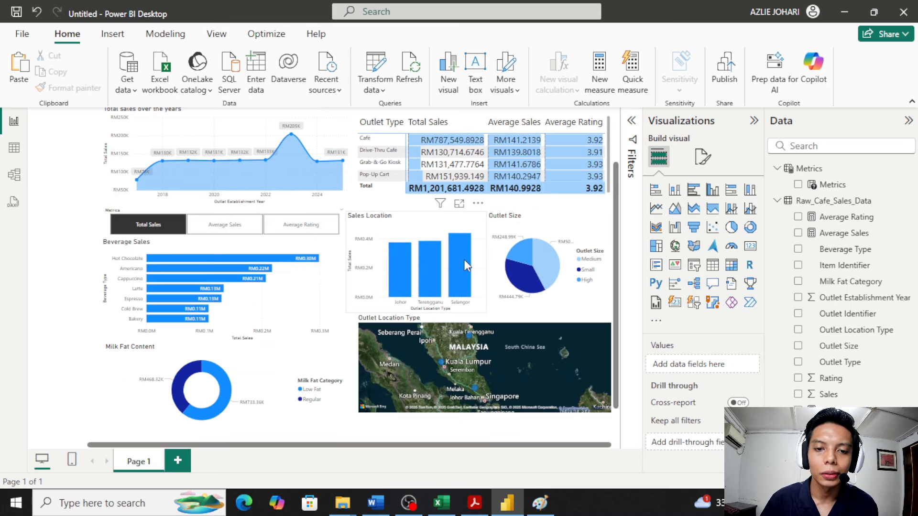
mouse_move(404, 263)
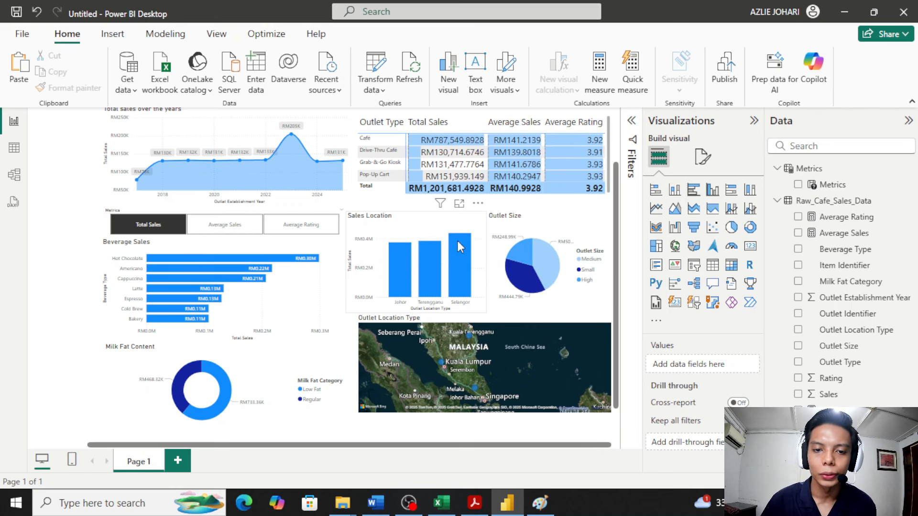
scroll(455, 251, down, 1)
scroll(600, 273, up, 1)
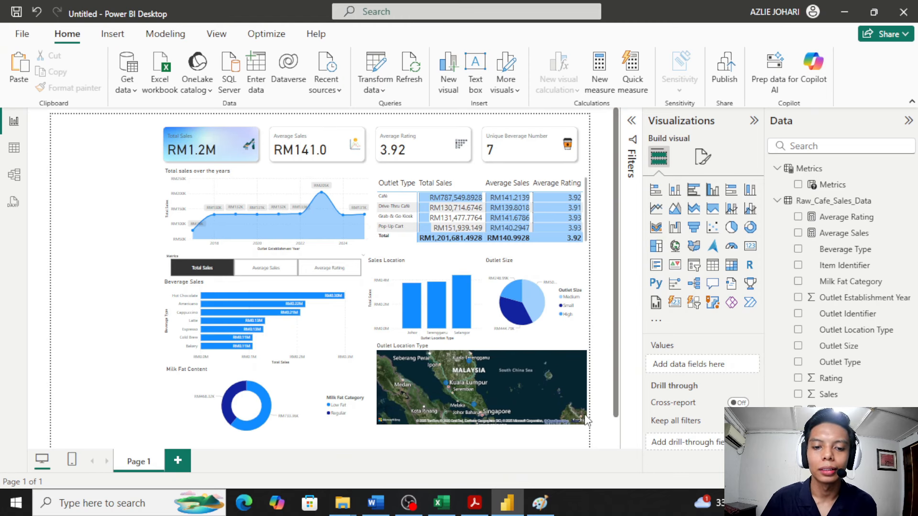
Step: Switch to the Business Requirements PDF in Adobe Acrobat, read requirement 7 on report filters, and return to Power BI
click(479, 505)
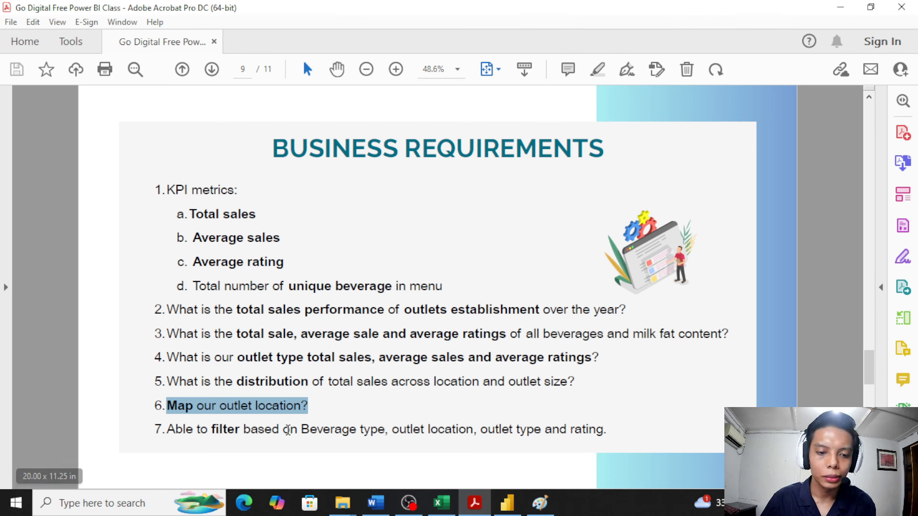
drag(284, 430, 607, 430)
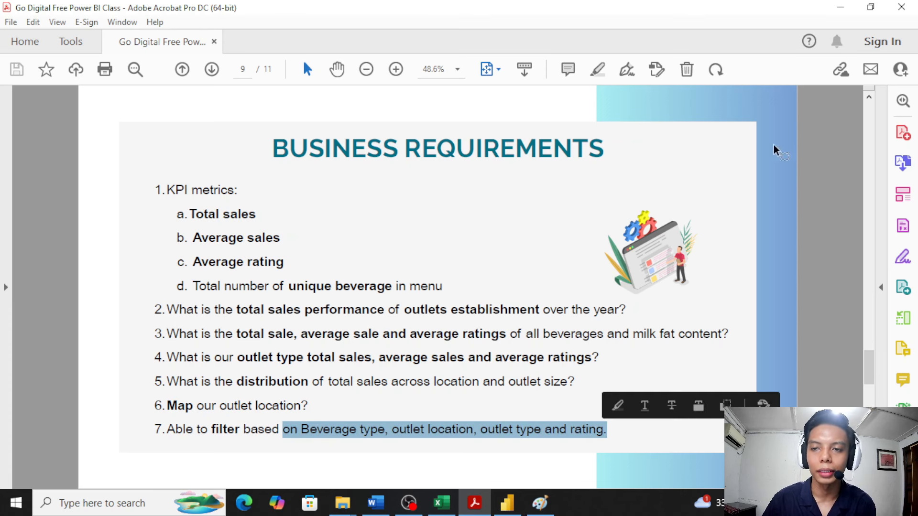
click(841, 11)
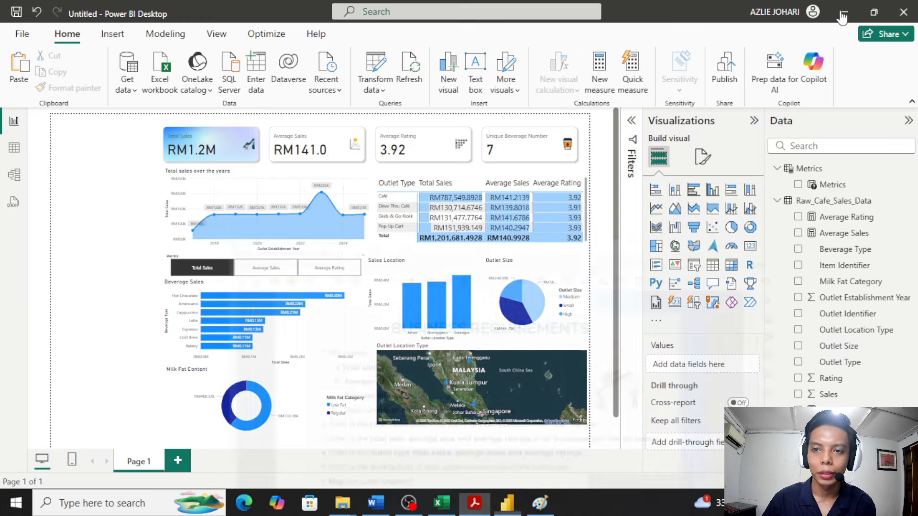
click(474, 503)
click(841, 7)
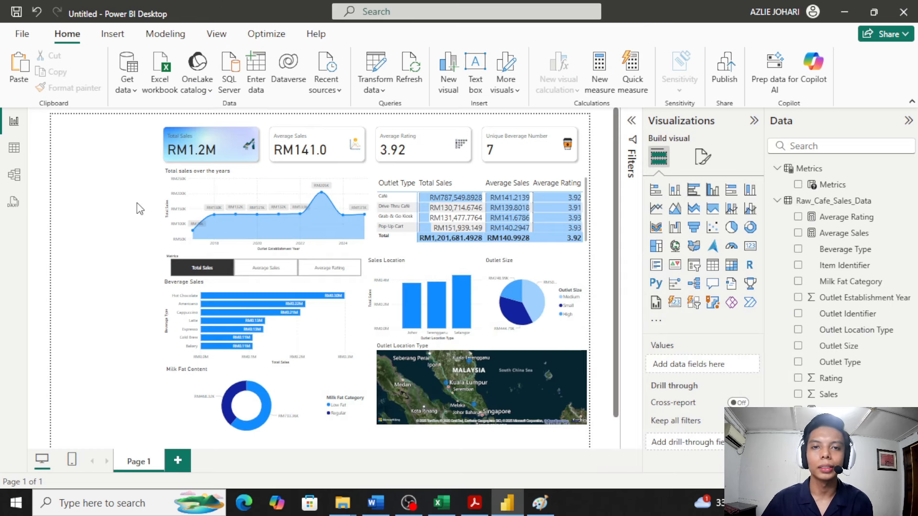
click(113, 34)
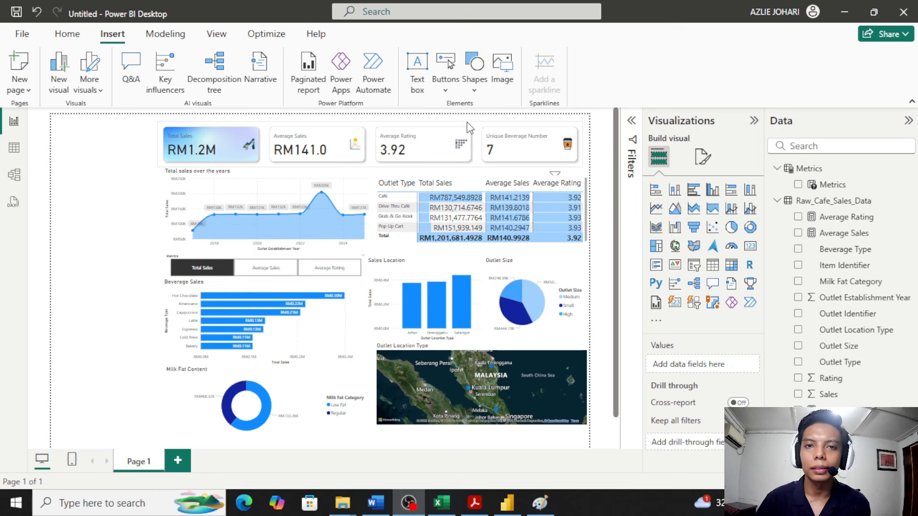
click(475, 503)
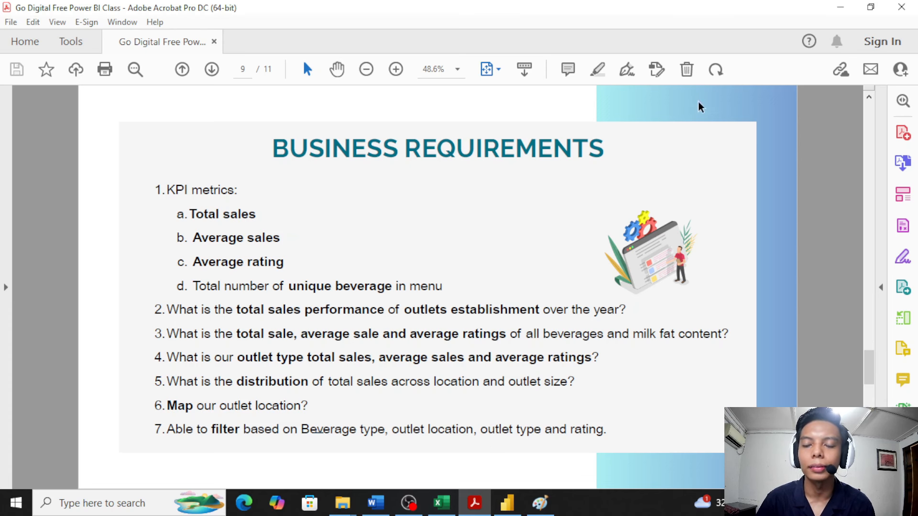
click(841, 6)
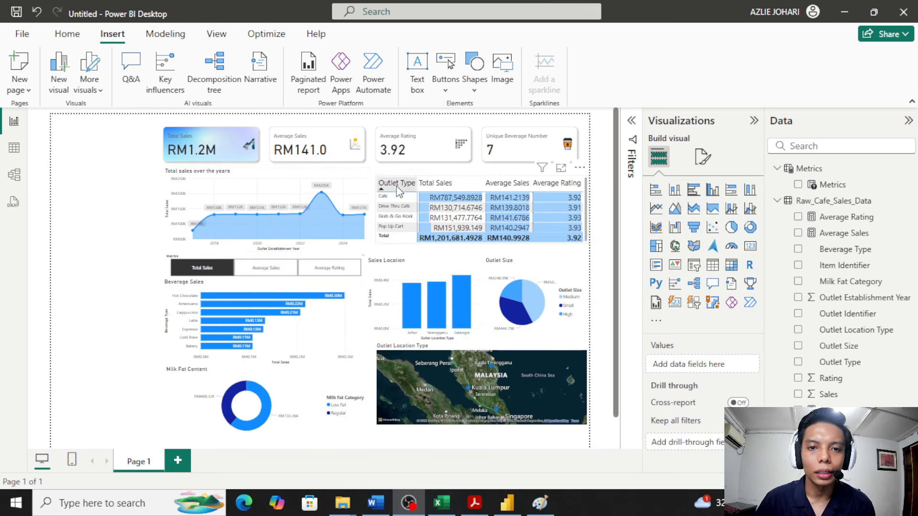
Step: Insert a rounded rectangle and resize it to fill the empty column beside the visuals over the full page height
click(475, 85)
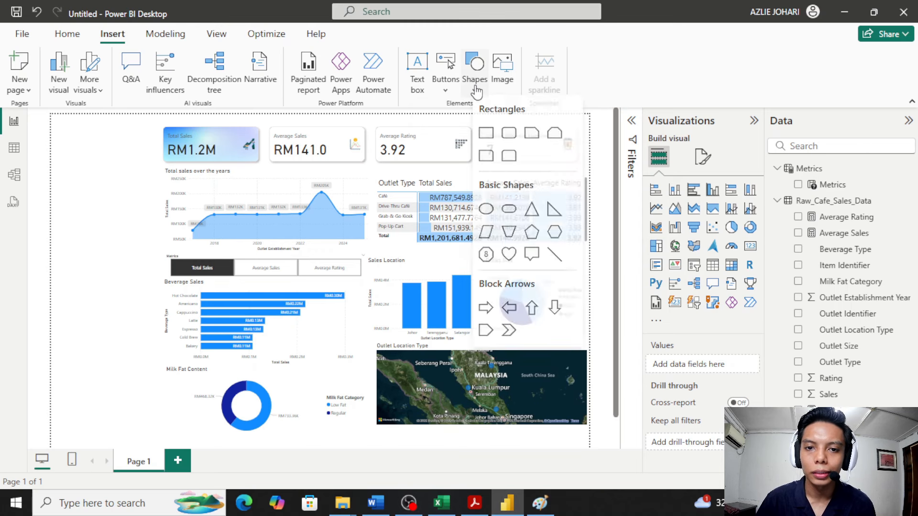
click(509, 136)
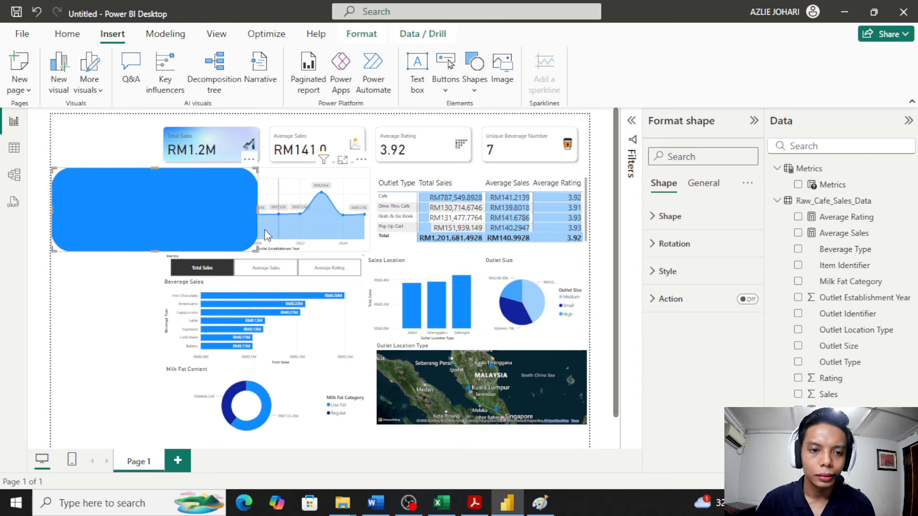
drag(259, 211, 158, 207)
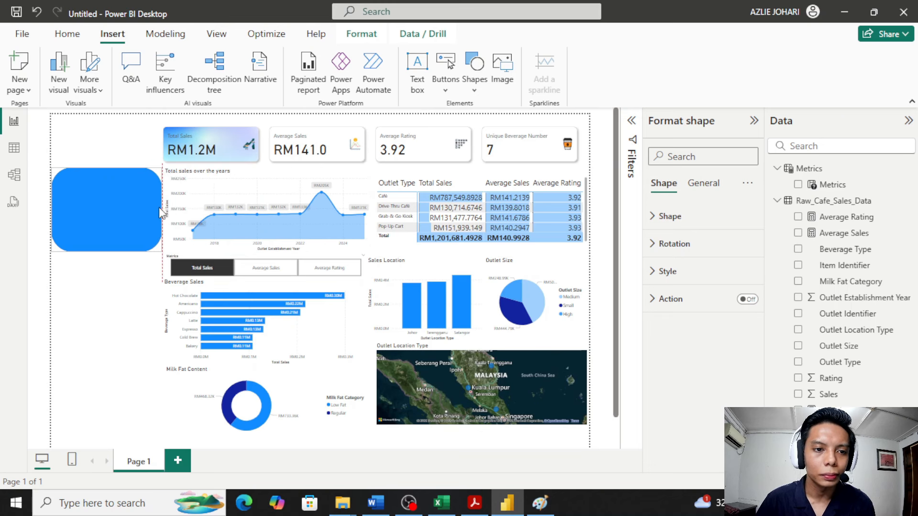
drag(107, 167, 109, 115)
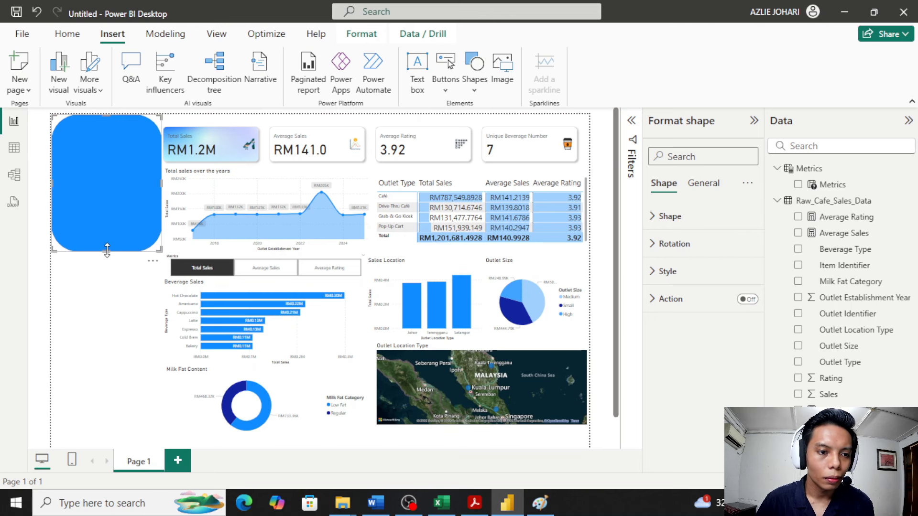
drag(107, 251, 110, 448)
scroll(128, 349, down, 1)
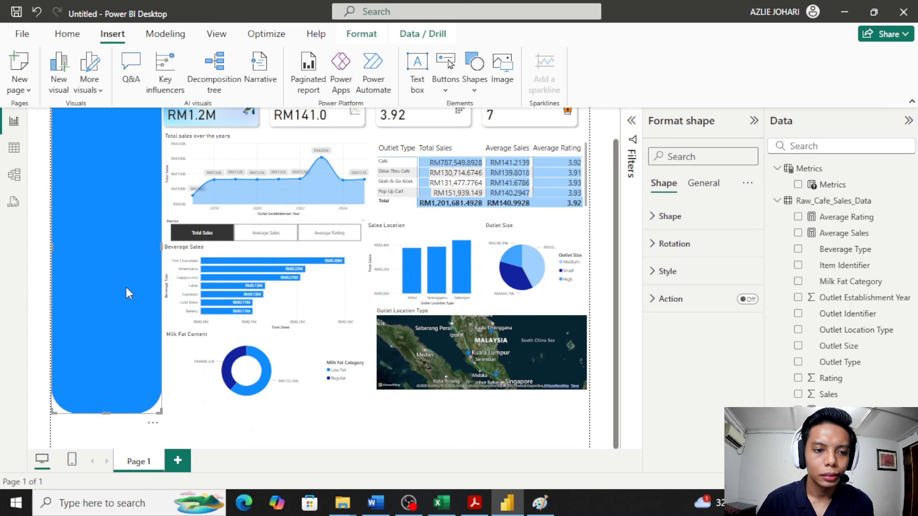
scroll(128, 293, up, 1)
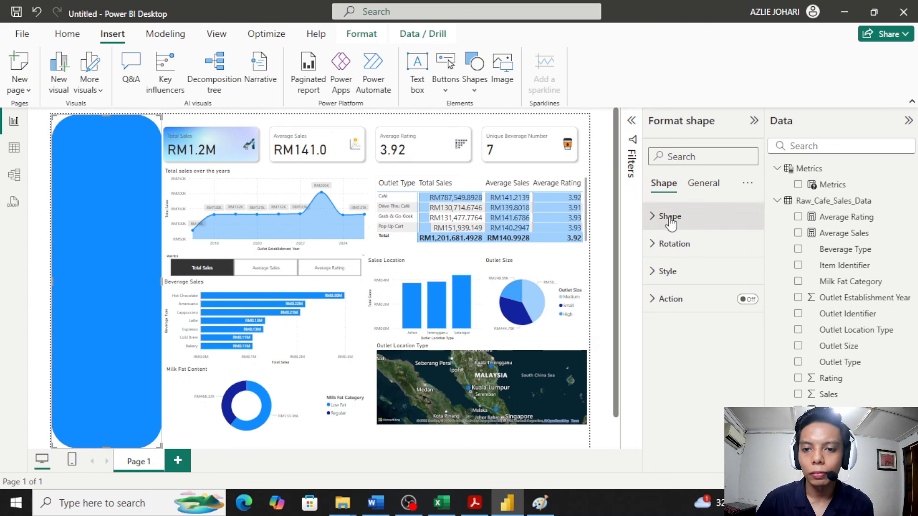
Step: Set the rectangle's rounded corners to 5 %
click(657, 244)
click(653, 217)
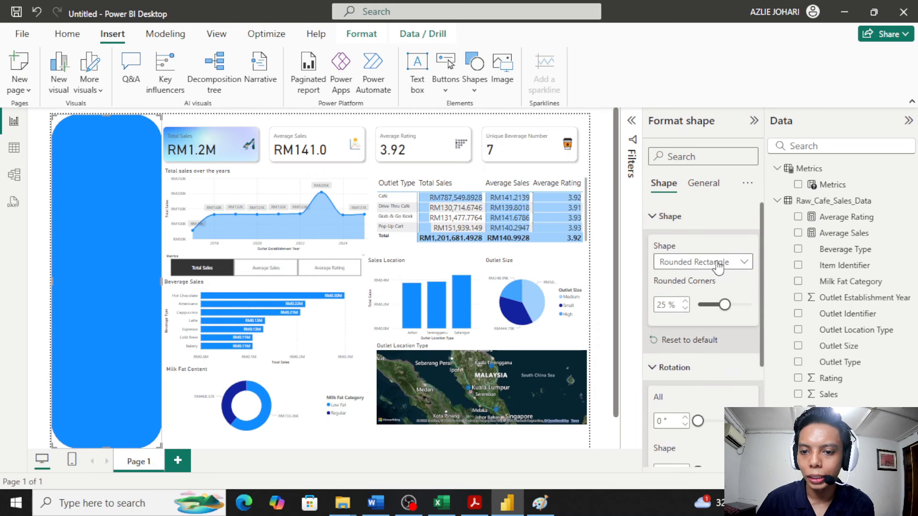
drag(725, 306, 712, 305)
double_click(662, 305)
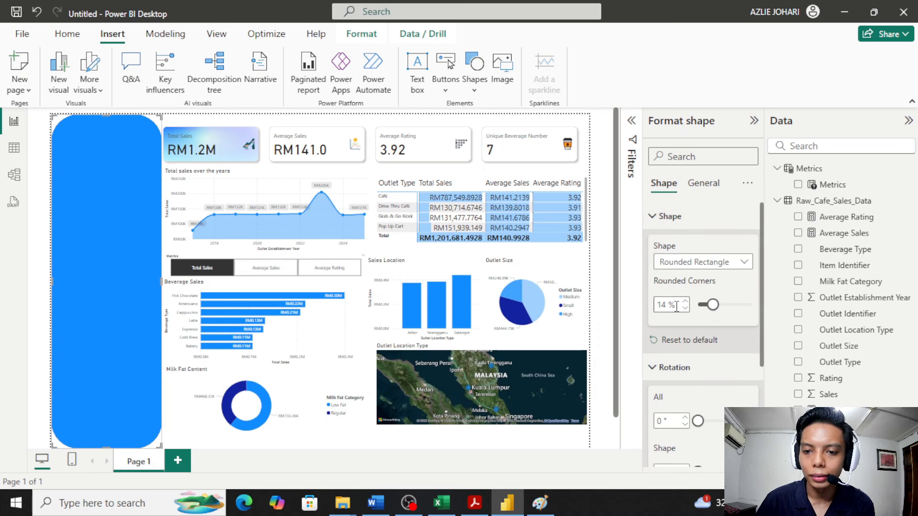
text(5)
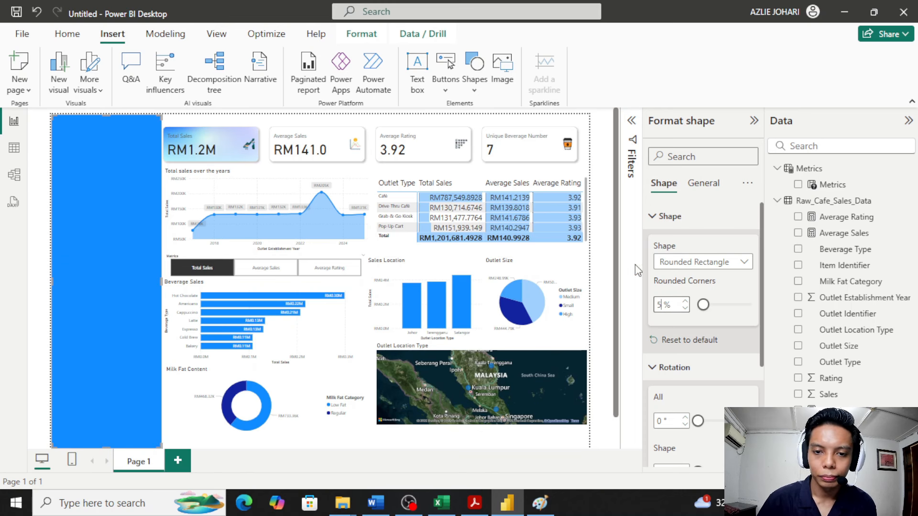
click(594, 233)
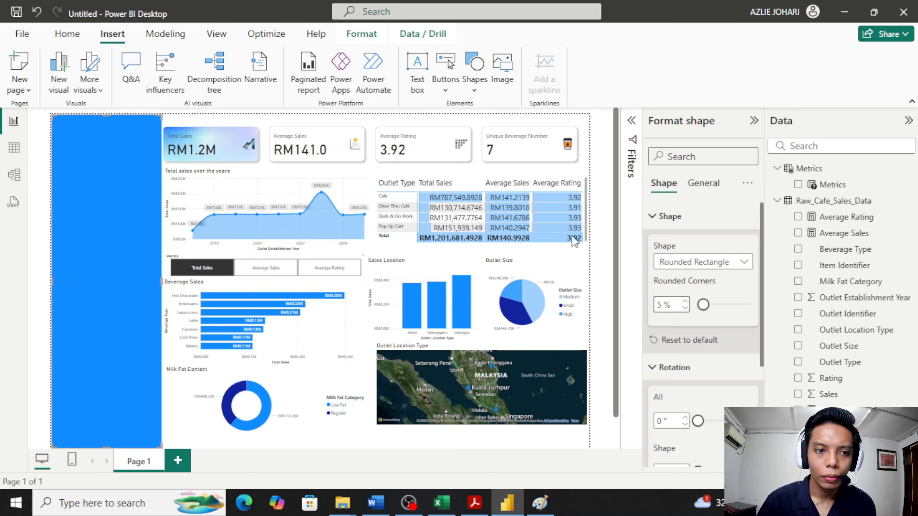
Step: Shrink the rectangle slightly at its top and both sides to leave small gaps to the page border and the visuals
click(117, 127)
drag(114, 116, 108, 121)
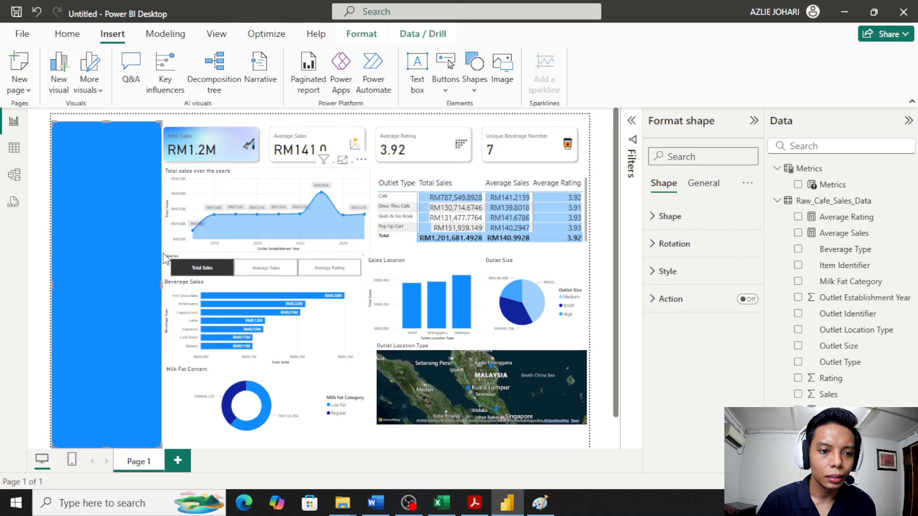
drag(158, 290, 156, 289)
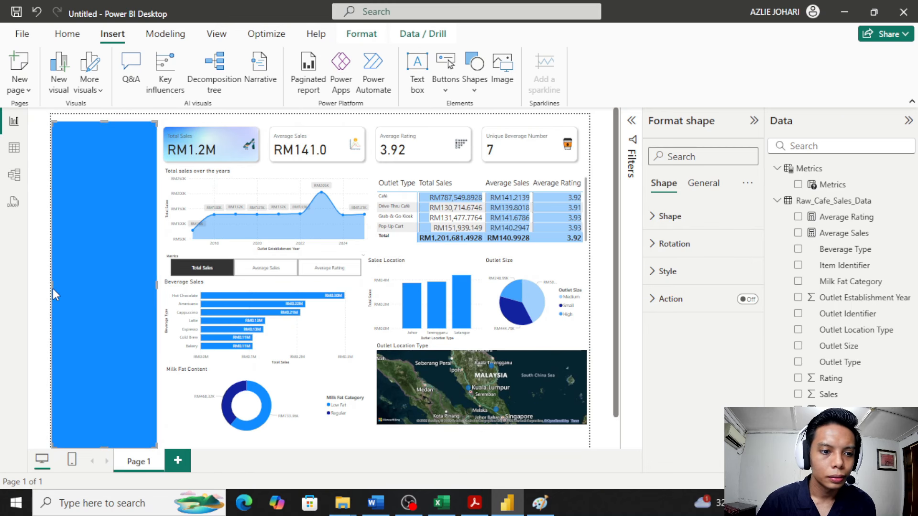
drag(52, 285, 55, 285)
click(40, 226)
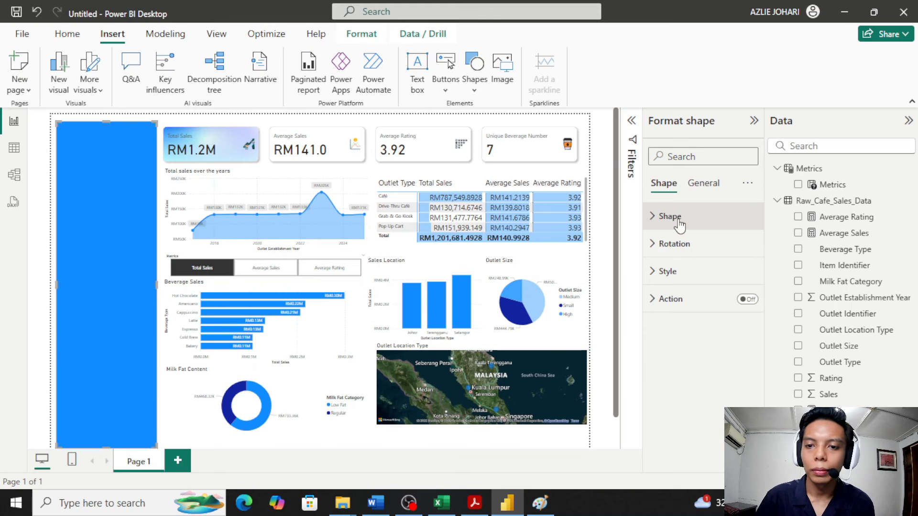
Step: Change the side panel rectangle's fill to a lighter shade of the theme blue
click(667, 218)
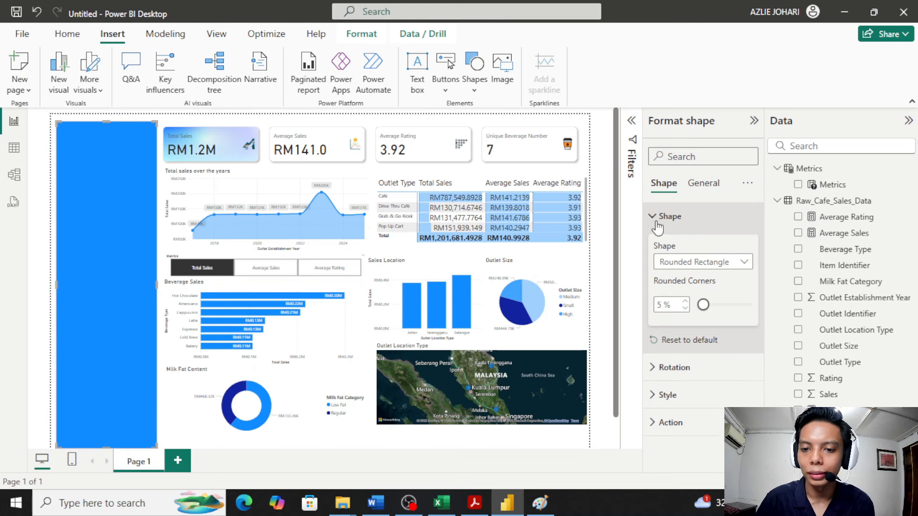
click(658, 219)
click(667, 269)
click(683, 339)
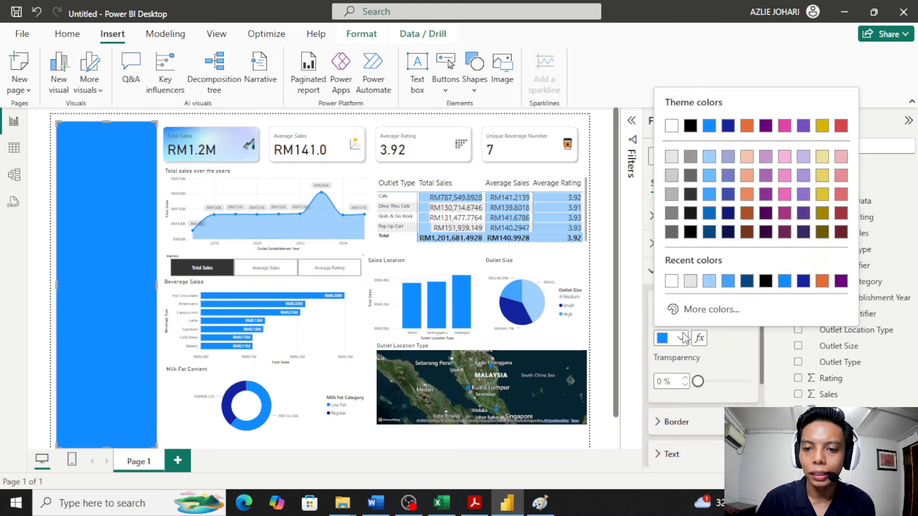
click(709, 176)
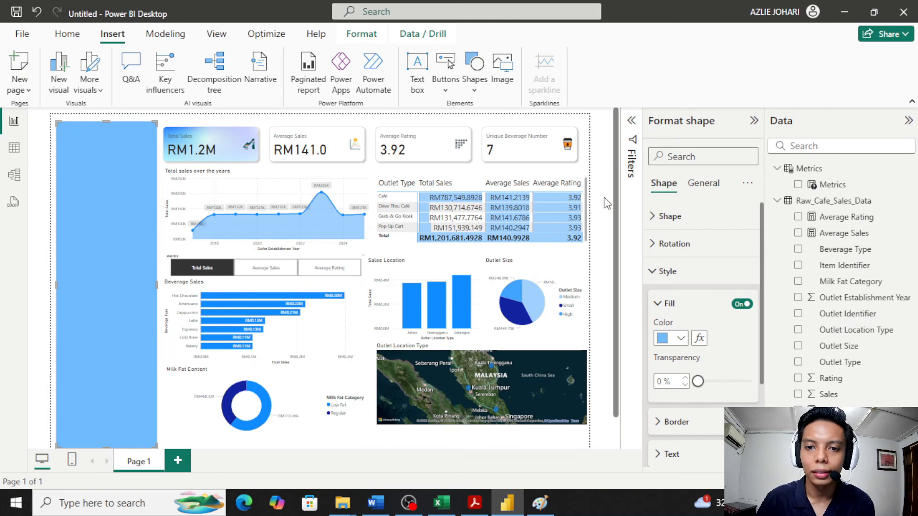
click(549, 121)
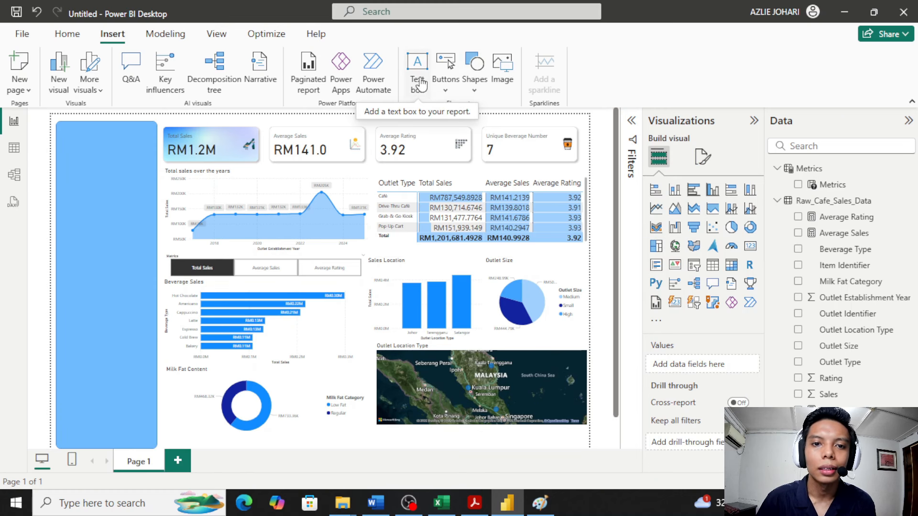
Step: Add a text box over the upper part of the blue side panel and enter the title "Go Cafe"
click(418, 84)
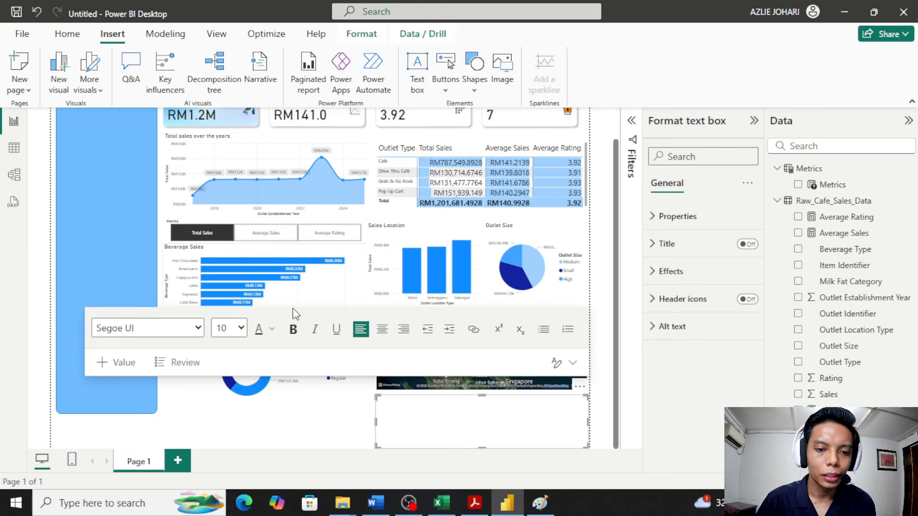
drag(580, 386, 256, 147)
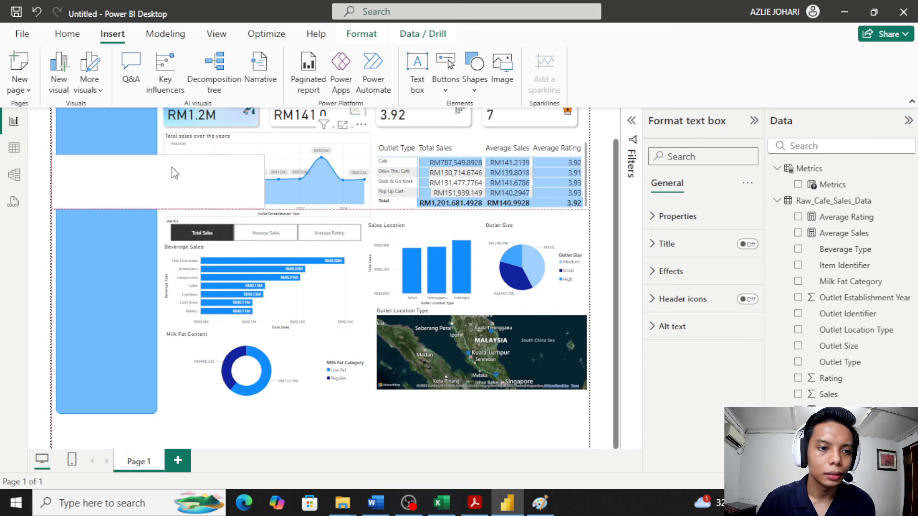
scroll(206, 219, up, 1)
drag(249, 185, 268, 136)
click(84, 170)
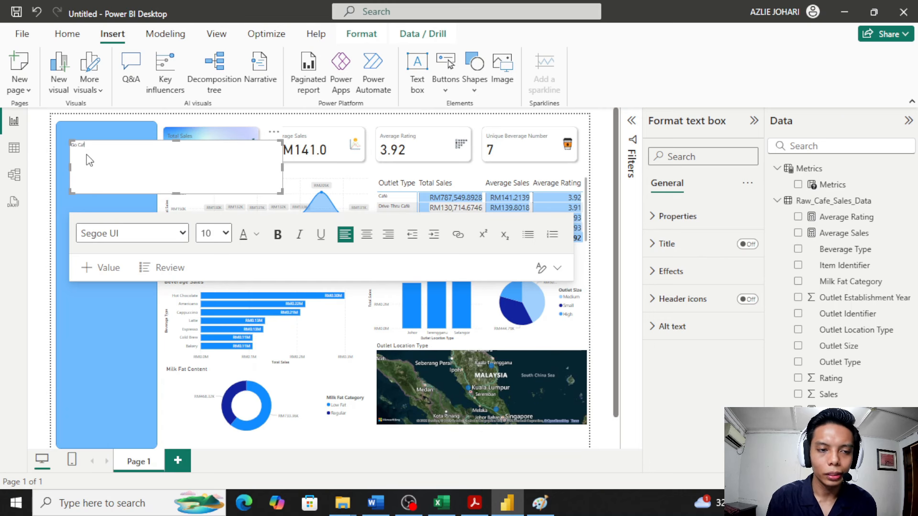
Step: Set the "Go Cafe" title text to font size 42 and make it bold
click(214, 233)
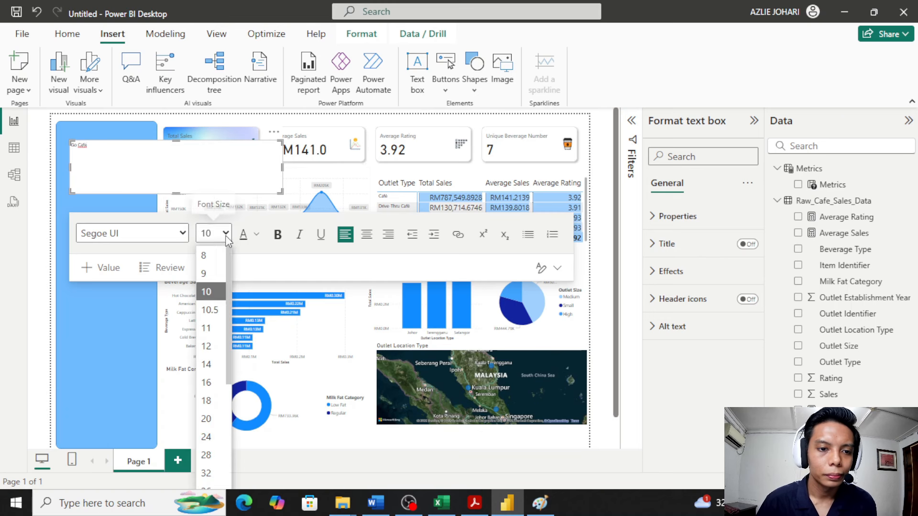
click(213, 437)
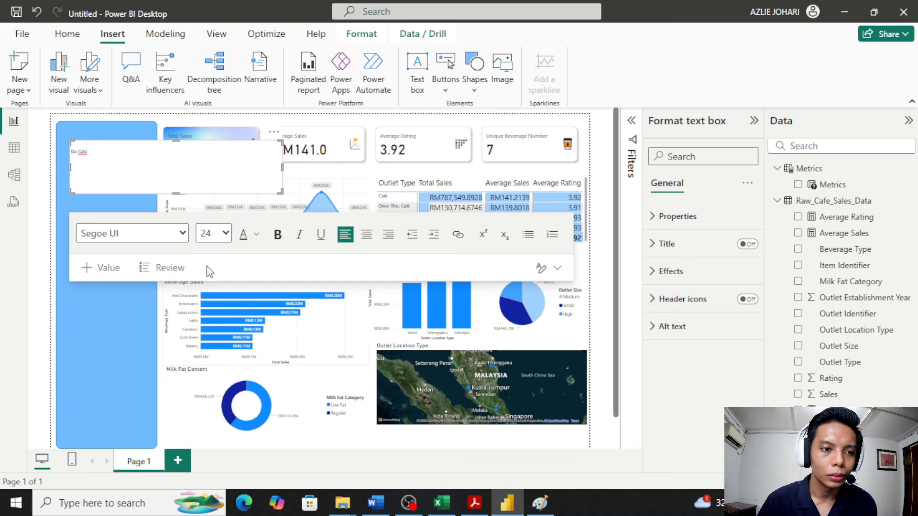
drag(142, 151, 72, 152)
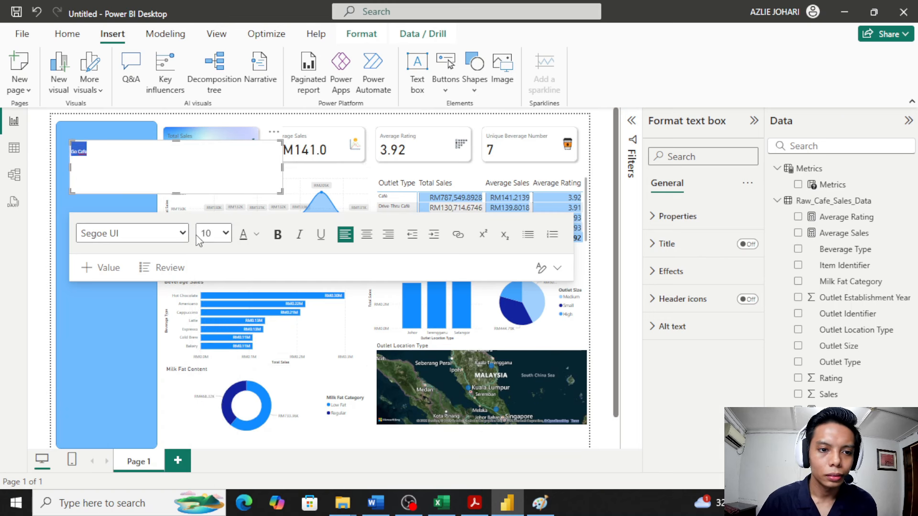
click(214, 233)
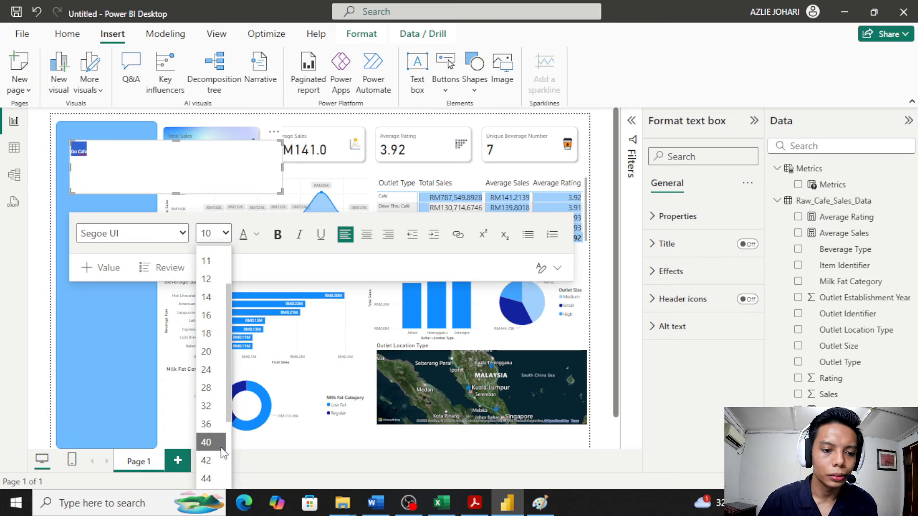
click(213, 444)
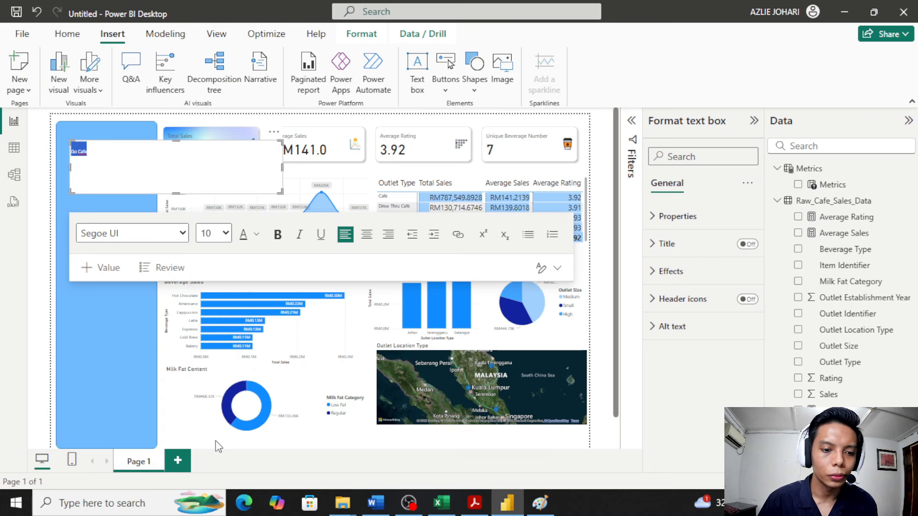
click(220, 233)
scroll(212, 431, down, 5)
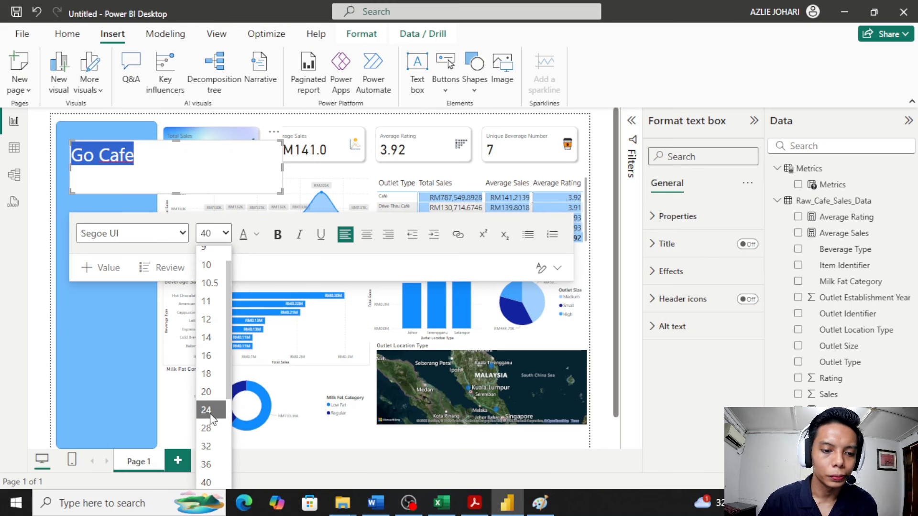
click(210, 376)
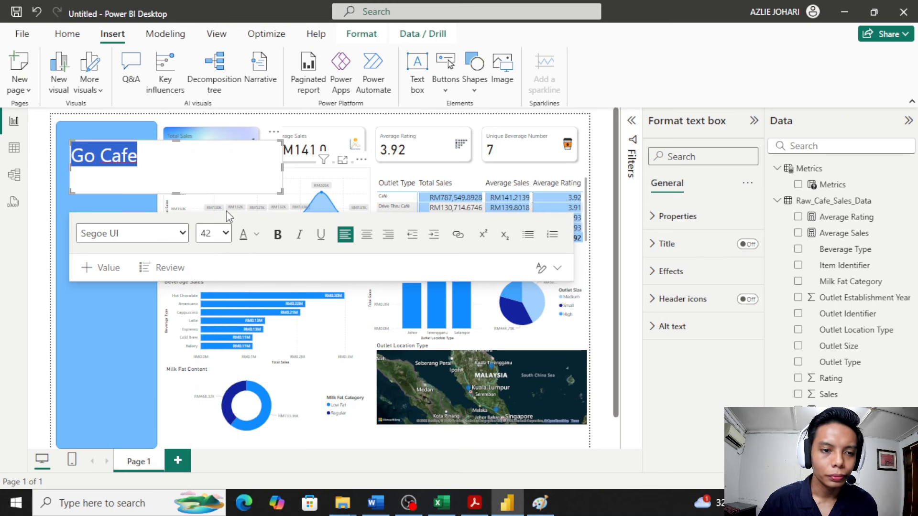
click(278, 234)
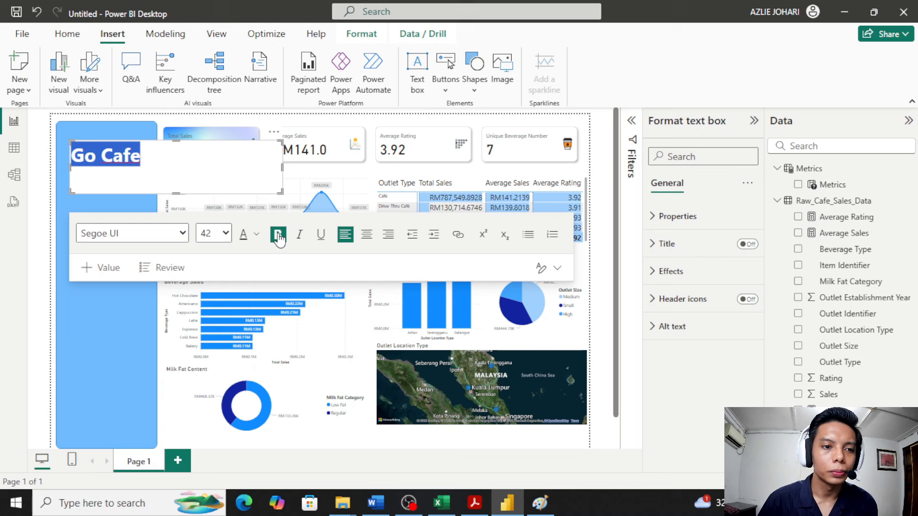
click(150, 160)
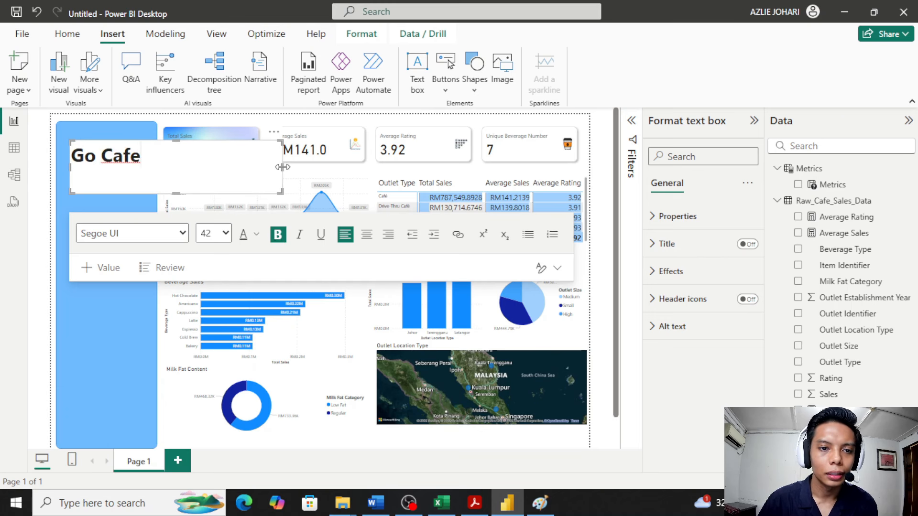
Step: Shrink the title text box to fit inside the upper part of the blue side panel and center its text
drag(283, 174, 154, 159)
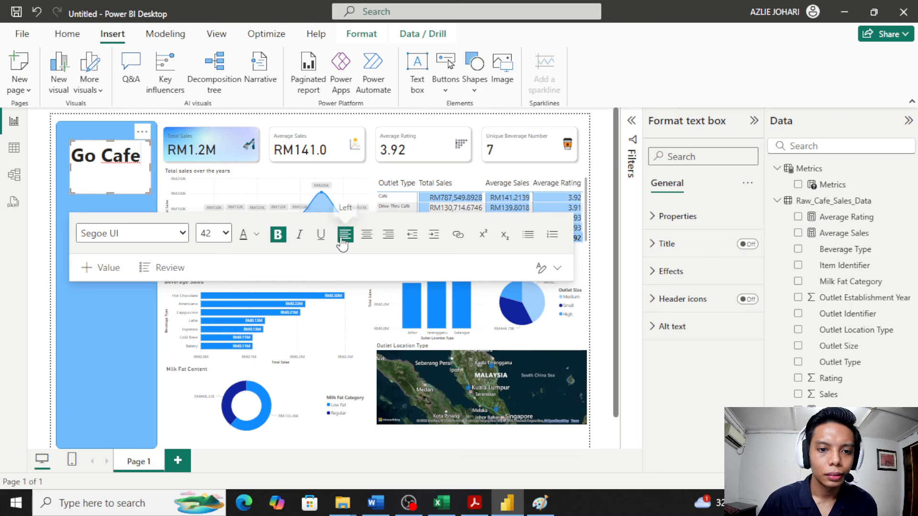
click(367, 235)
drag(111, 194, 144, 156)
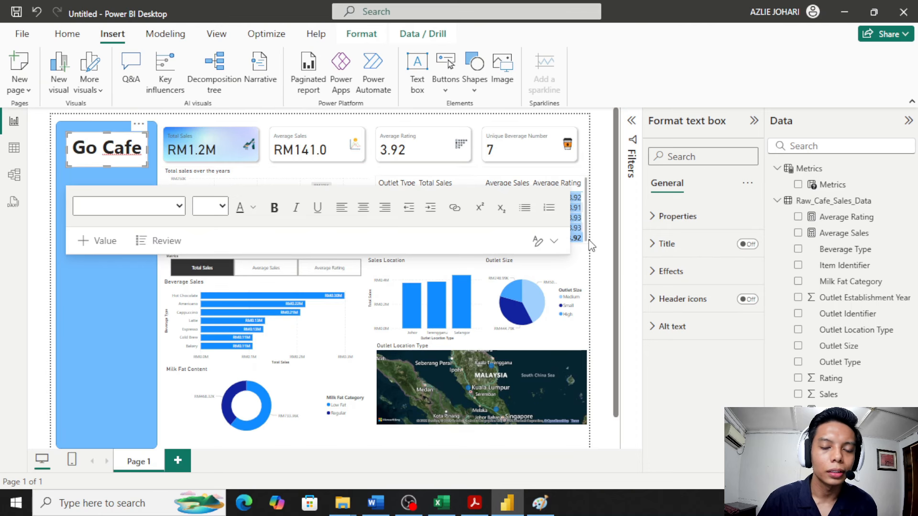
Step: Set the title text box's background transparency to 100 % and change the "Go Cafe" text color to white
click(685, 279)
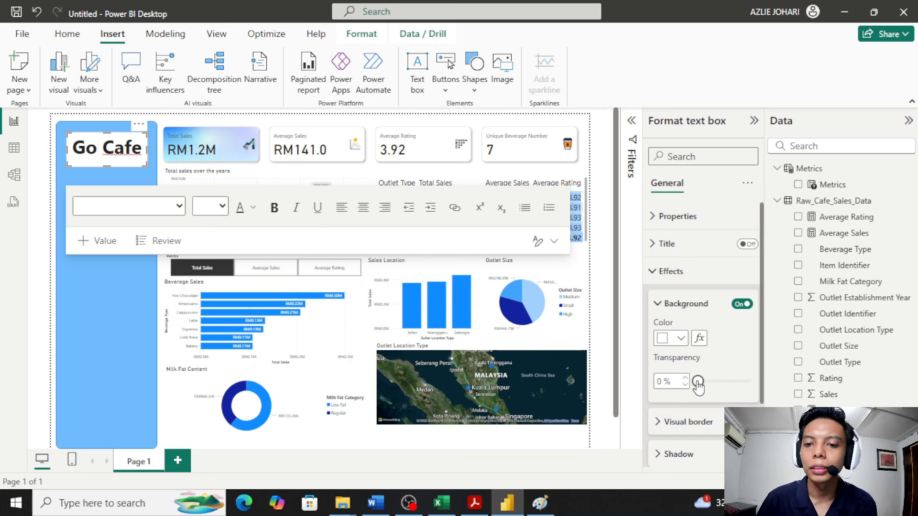
drag(698, 382, 770, 395)
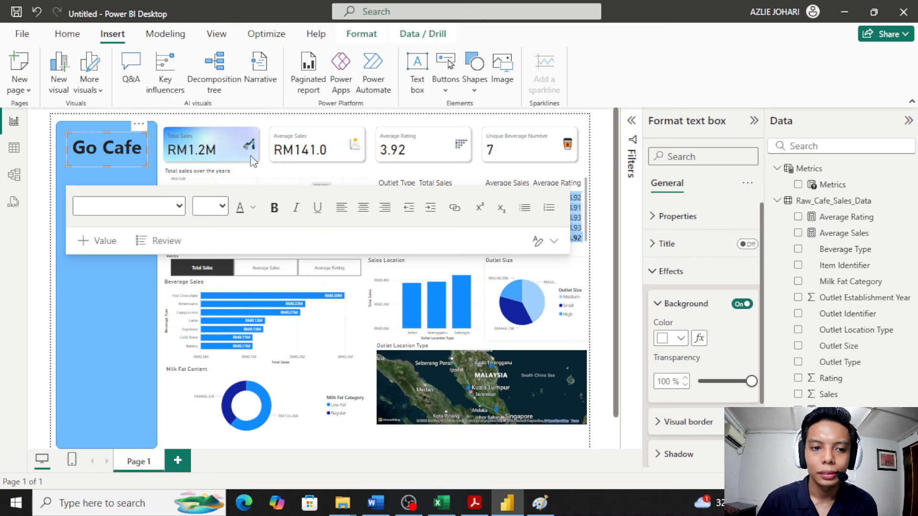
double_click(136, 148)
drag(136, 149, 72, 149)
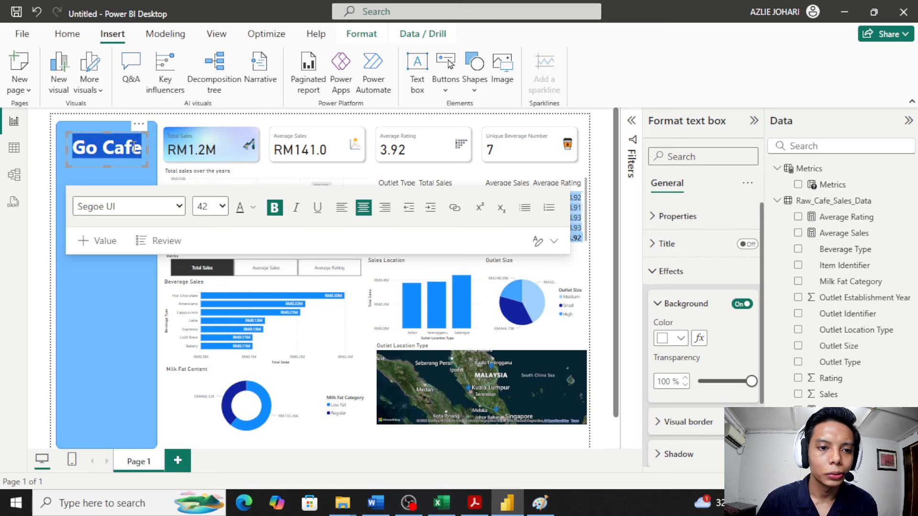
click(253, 207)
click(268, 255)
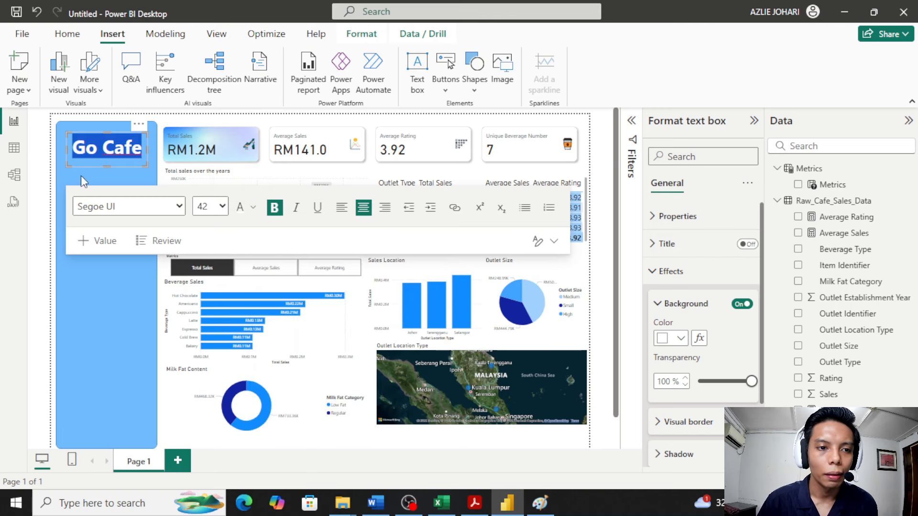
click(40, 200)
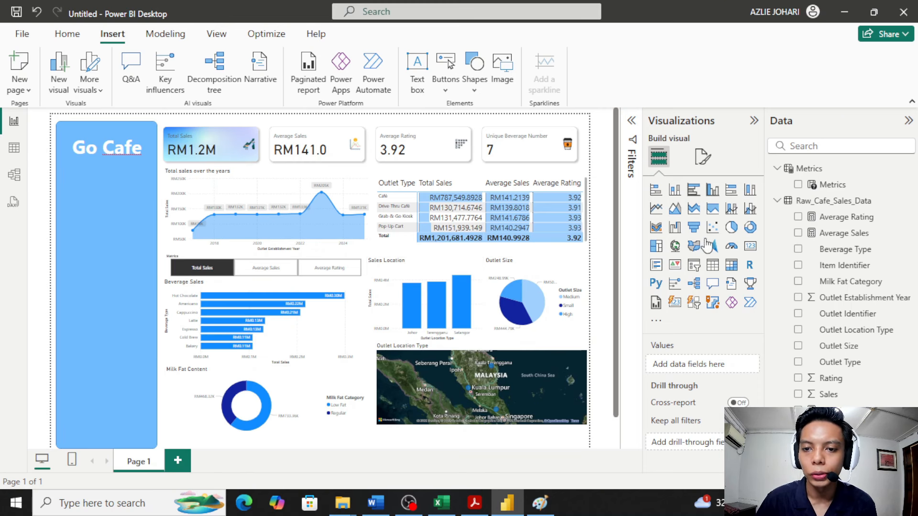
Step: Add a slicer, place it on the blue side panel below the title, and narrow it to fit the panel's width
click(694, 266)
scroll(268, 256, down, 2)
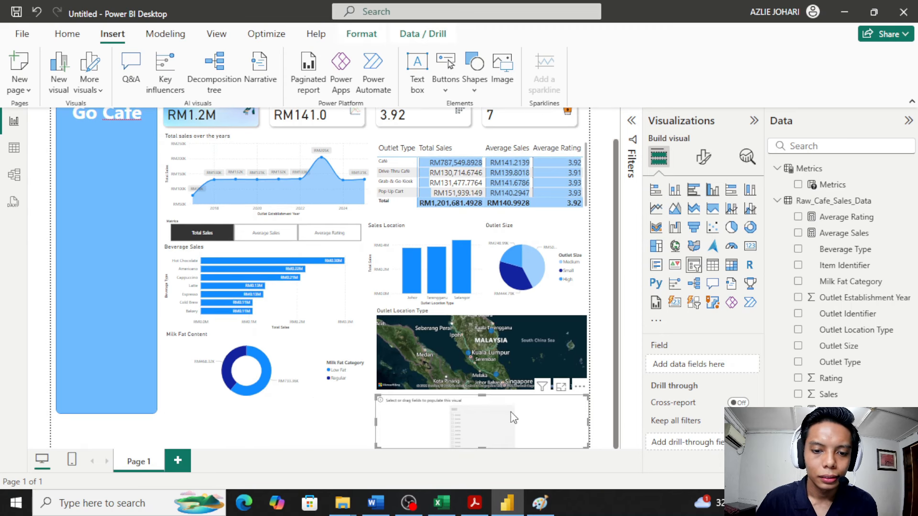
drag(268, 256, 174, 143)
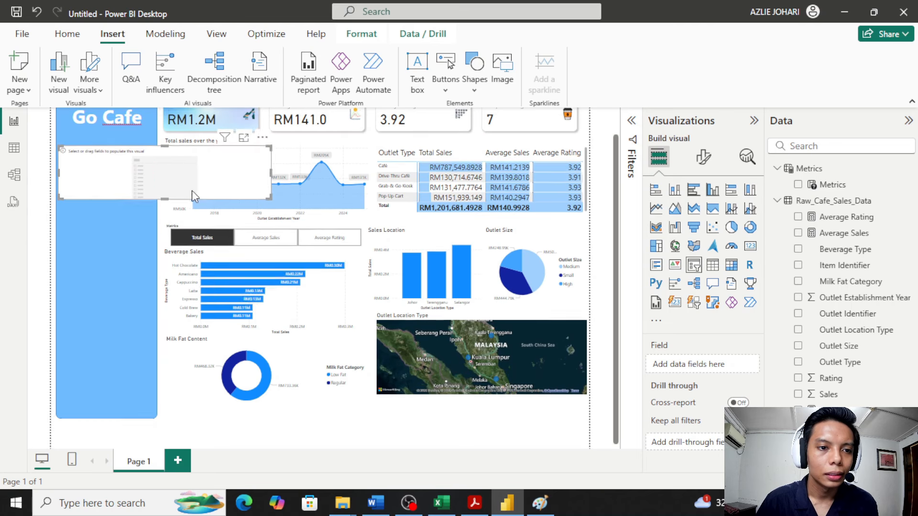
scroll(279, 208, up, 2)
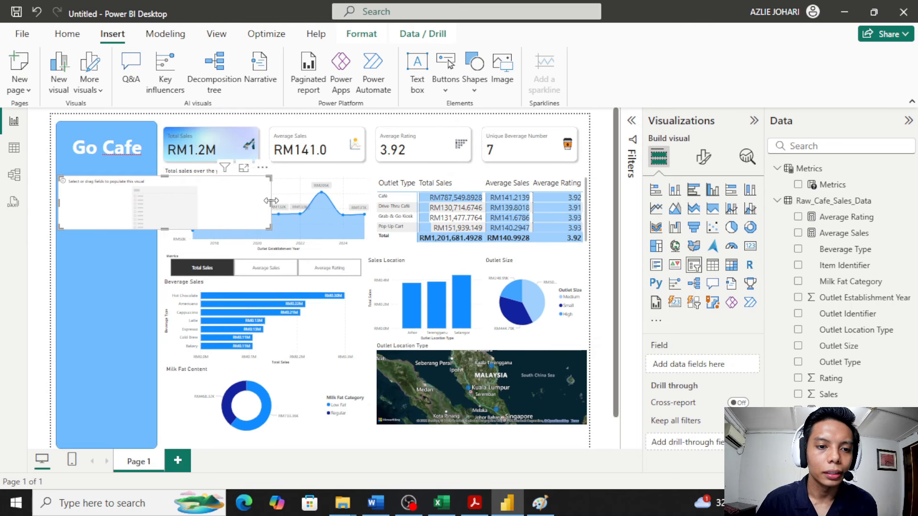
drag(271, 201, 135, 209)
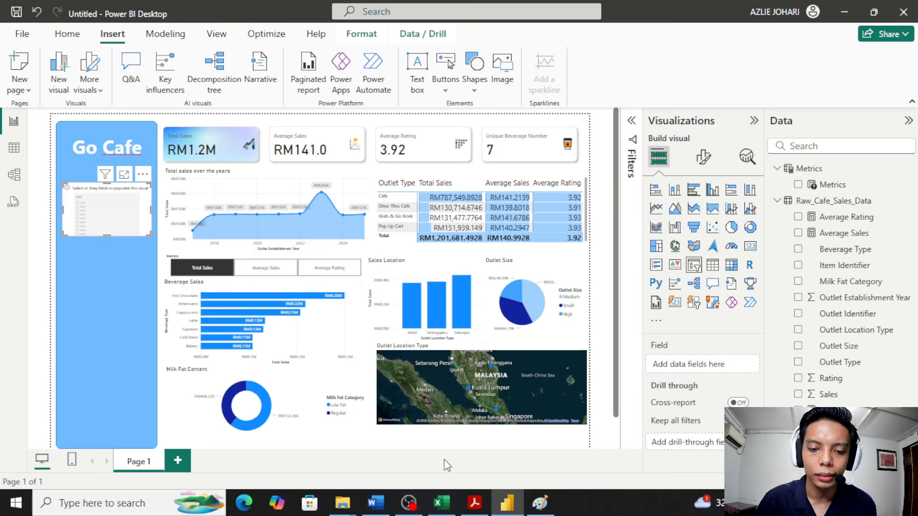
Step: Check the filter requirement in the Acrobat PDF, then add the Beverage Type field to the slicer and lengthen it to show all beverages
click(475, 503)
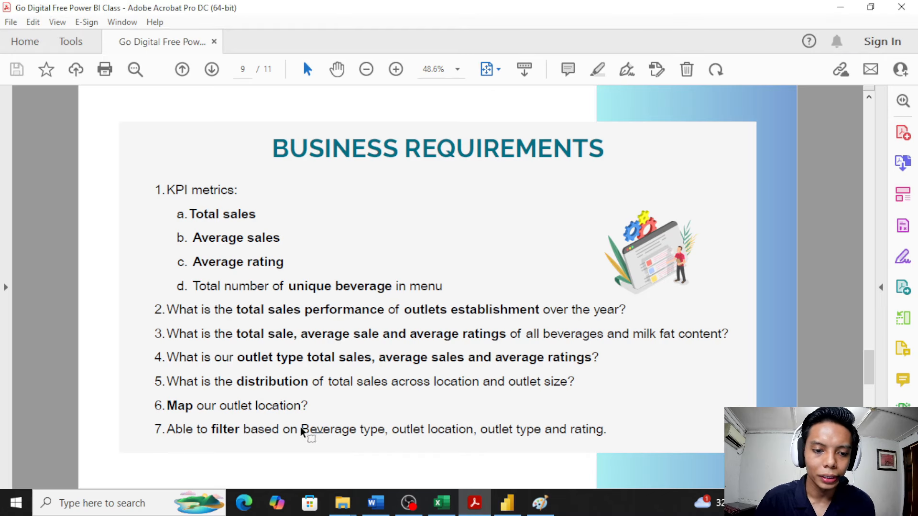
click(840, 7)
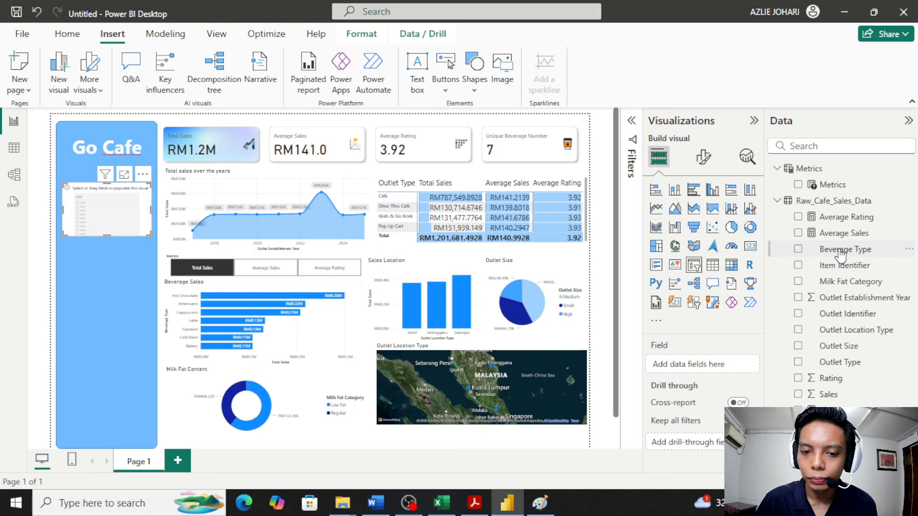
drag(841, 255, 707, 376)
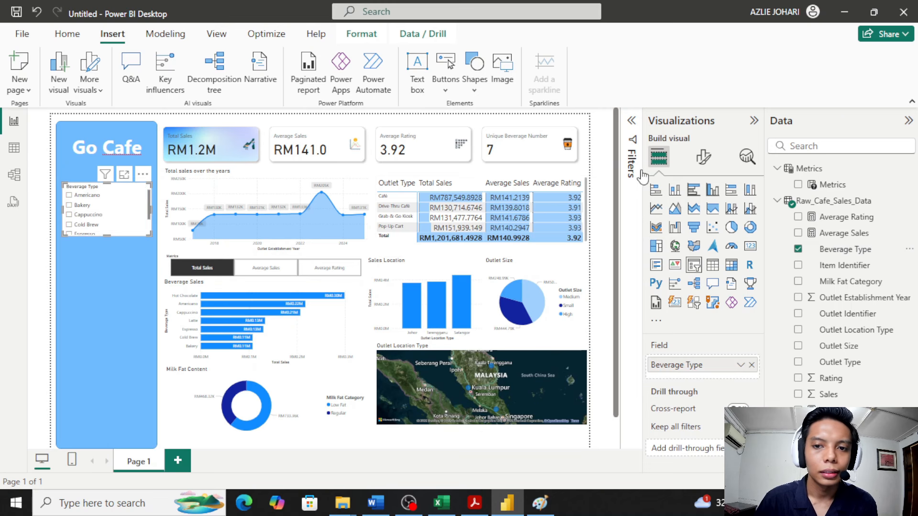
drag(103, 236, 103, 269)
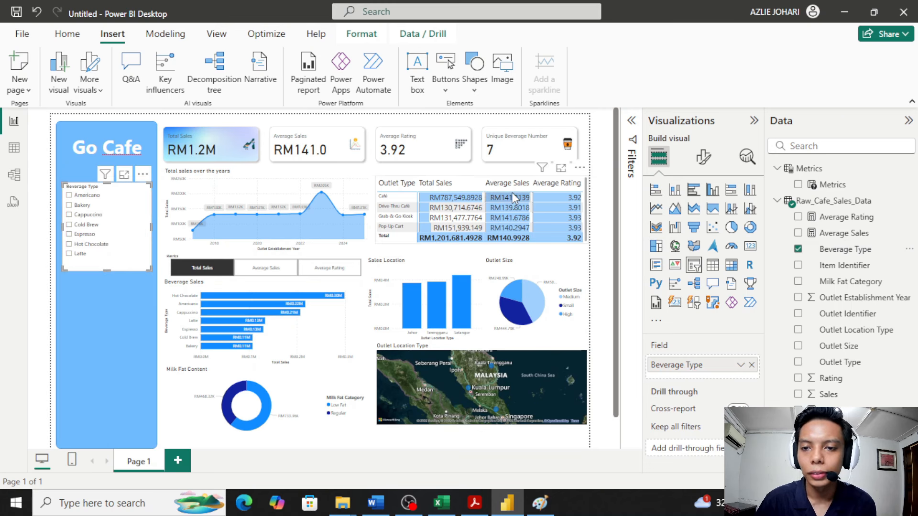
Step: Change the Beverage Type slicer's style to Dropdown and reduce its height to fit the header and selection box
click(703, 161)
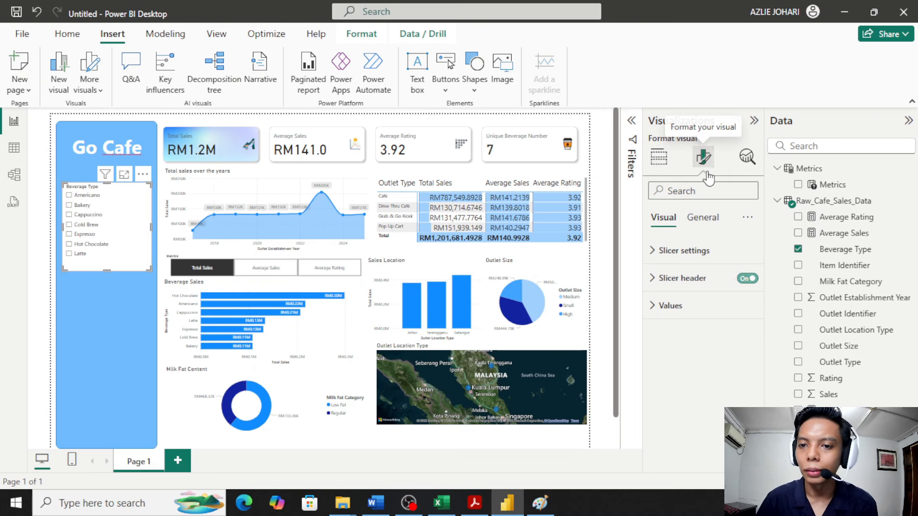
click(688, 258)
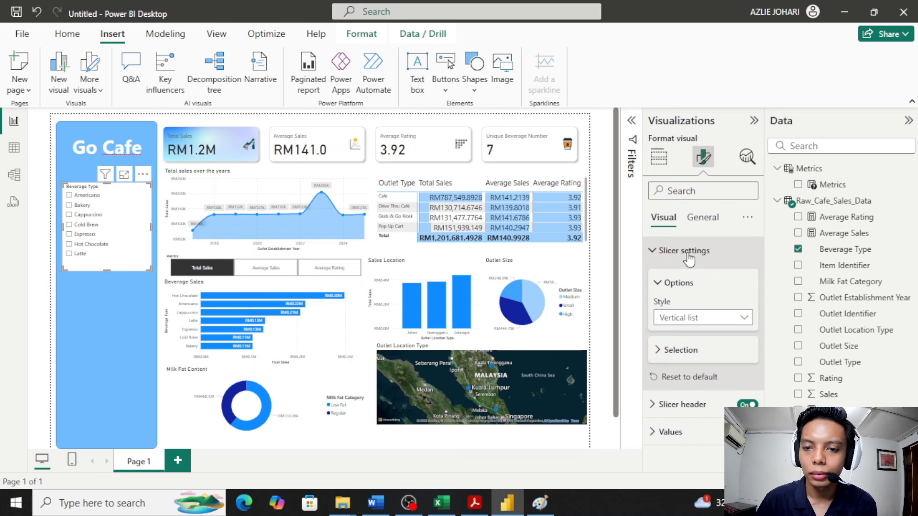
click(723, 318)
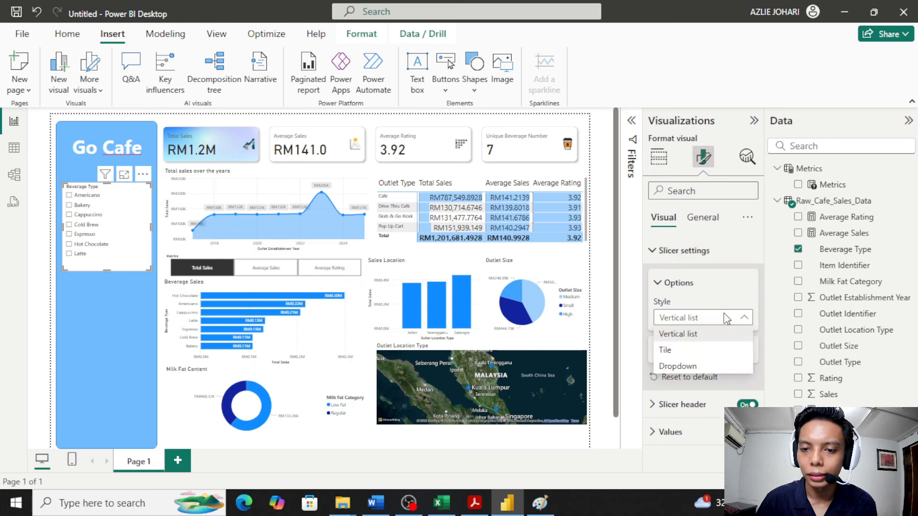
click(718, 366)
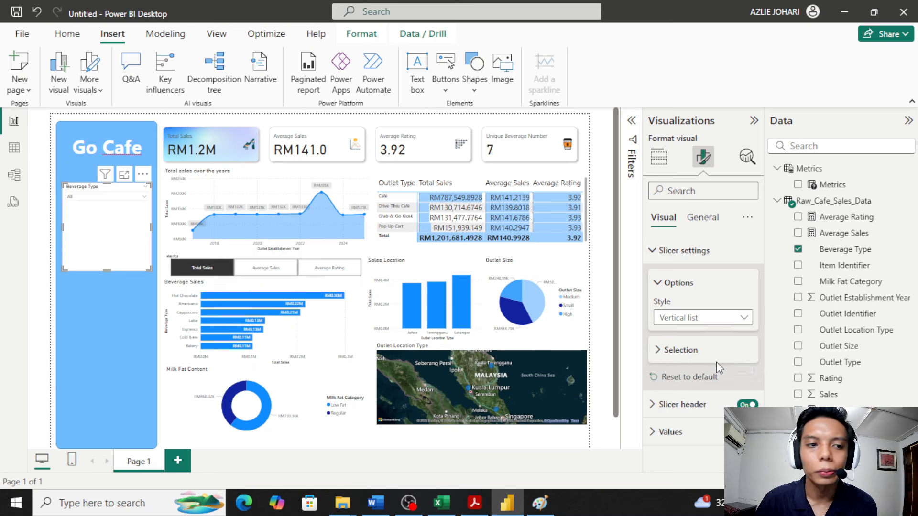
drag(102, 271, 111, 210)
scroll(102, 250, up, 2)
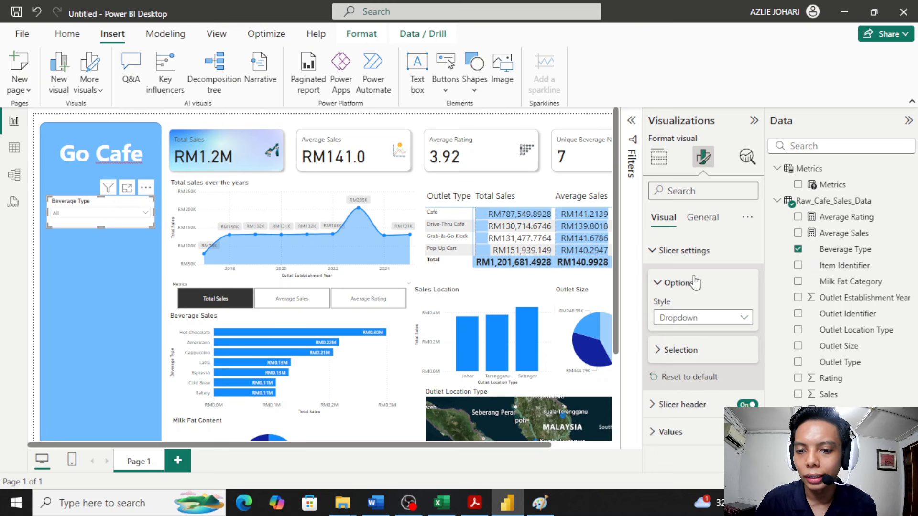
click(654, 251)
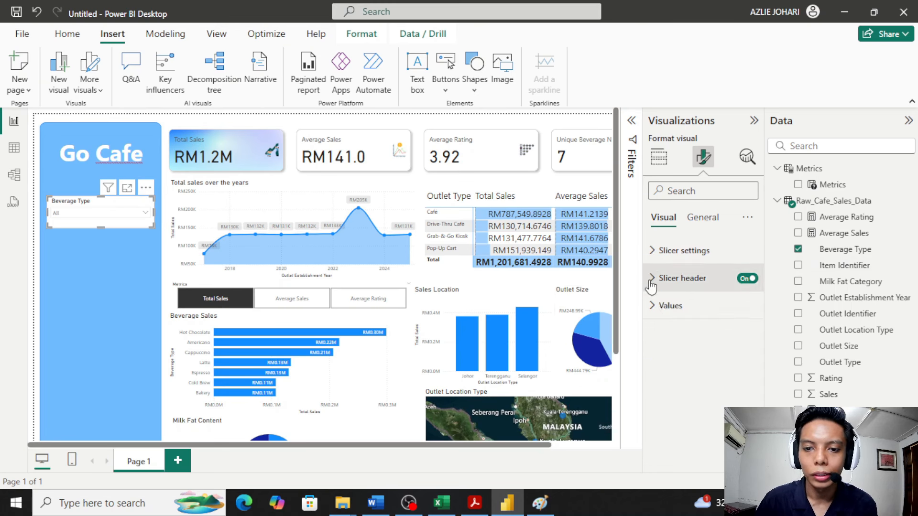
Step: Set the Beverage Type slicer's background transparency to 100 %
click(704, 218)
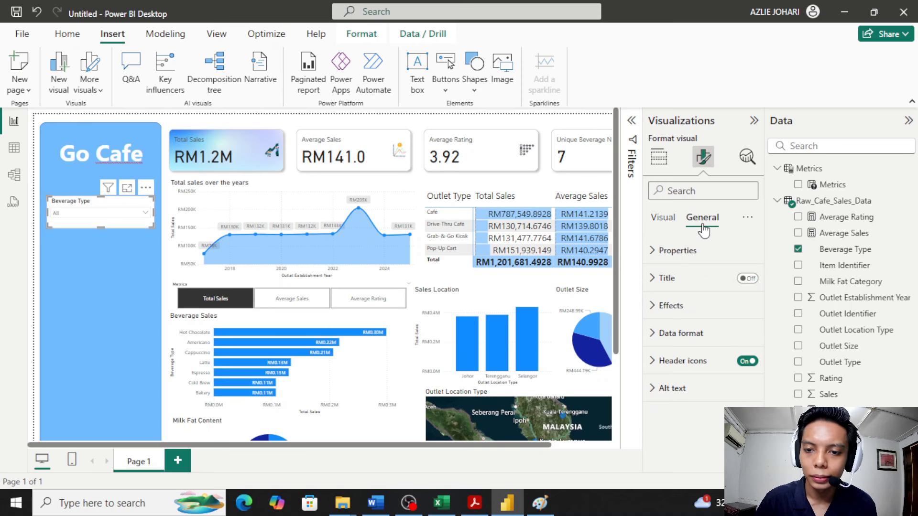
click(680, 307)
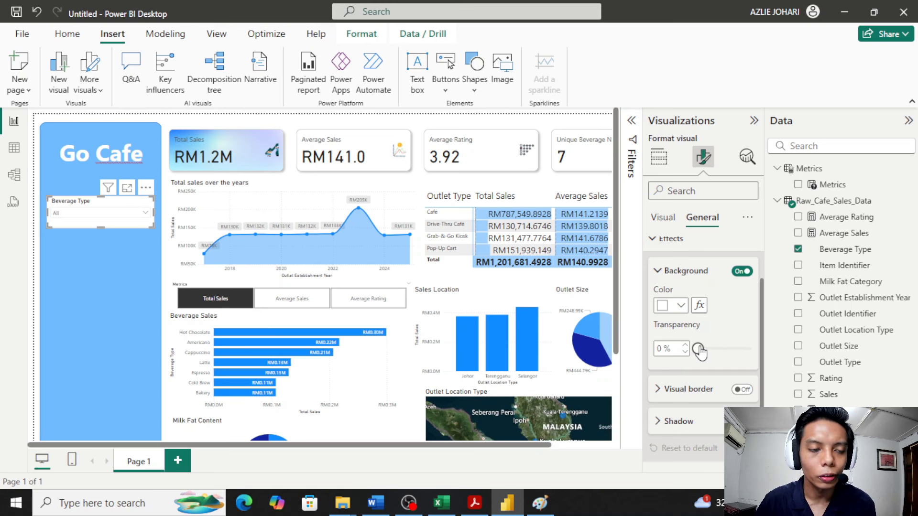
drag(699, 352, 745, 350)
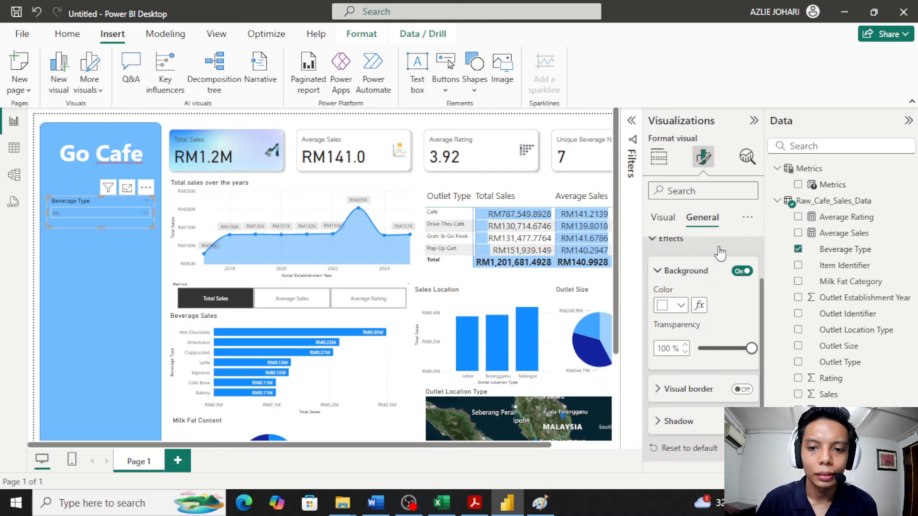
Step: Set the Beverage Type slicer's header font color to white
click(663, 218)
click(680, 281)
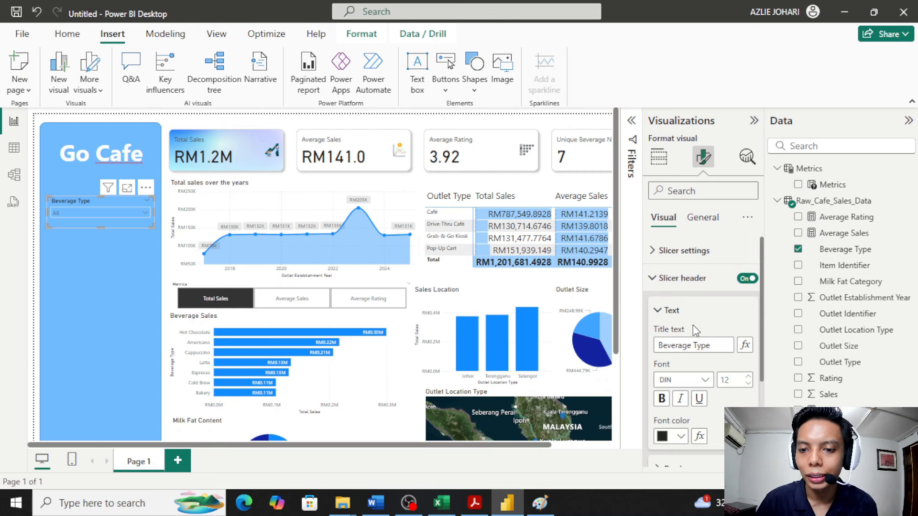
scroll(691, 340, down, 2)
click(681, 369)
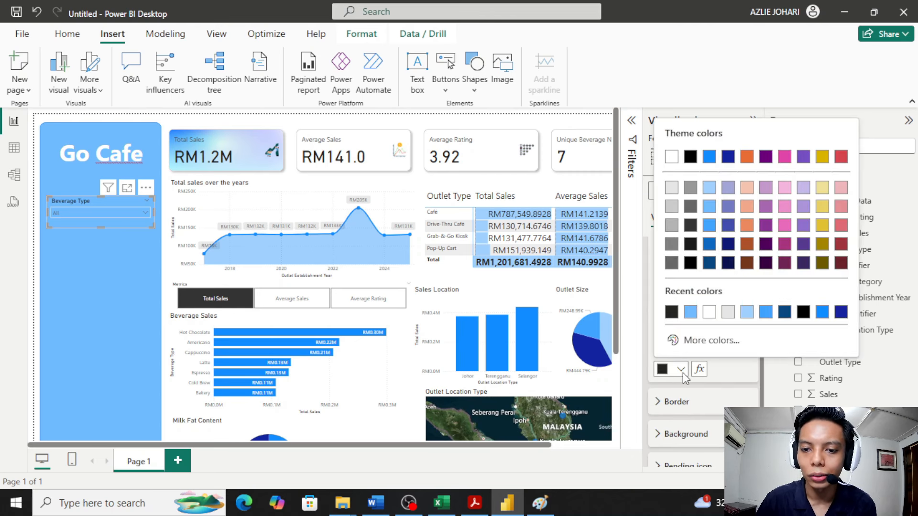
click(709, 313)
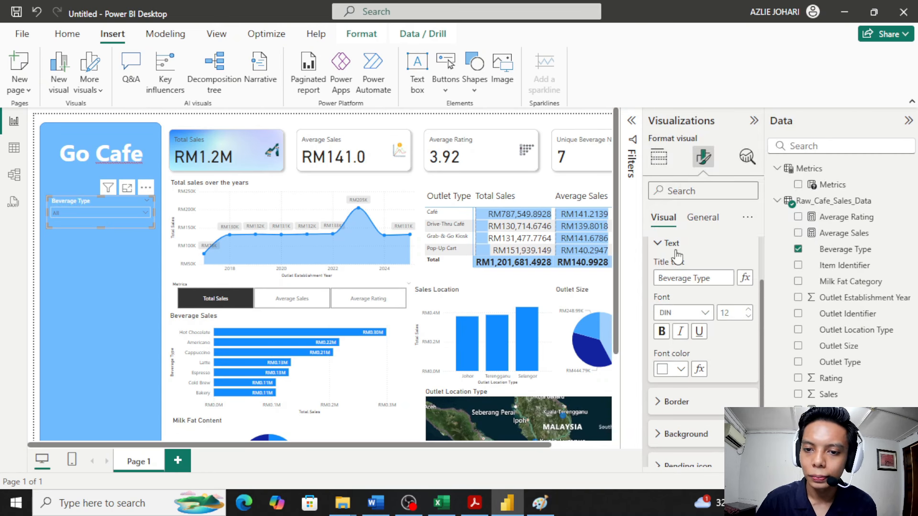
scroll(678, 257, up, 2)
click(652, 278)
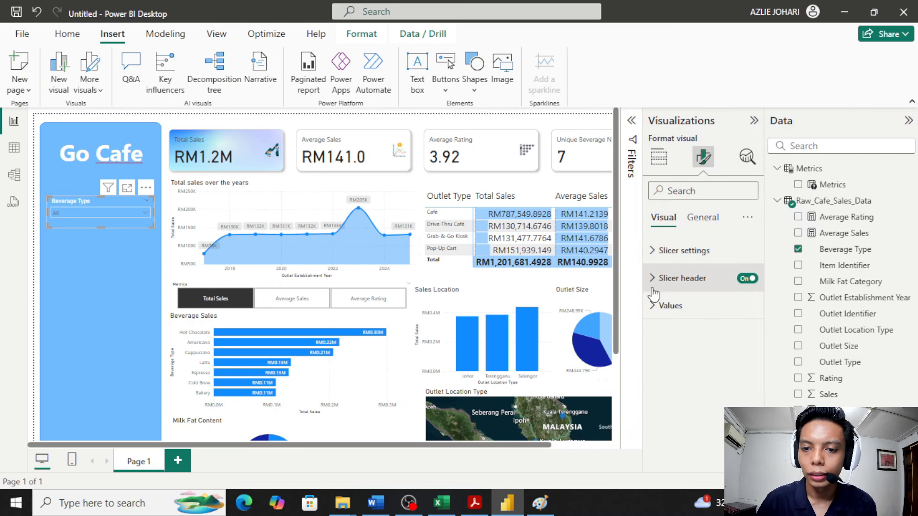
Step: Try a white font color for the Beverage Type slicer's values
click(659, 306)
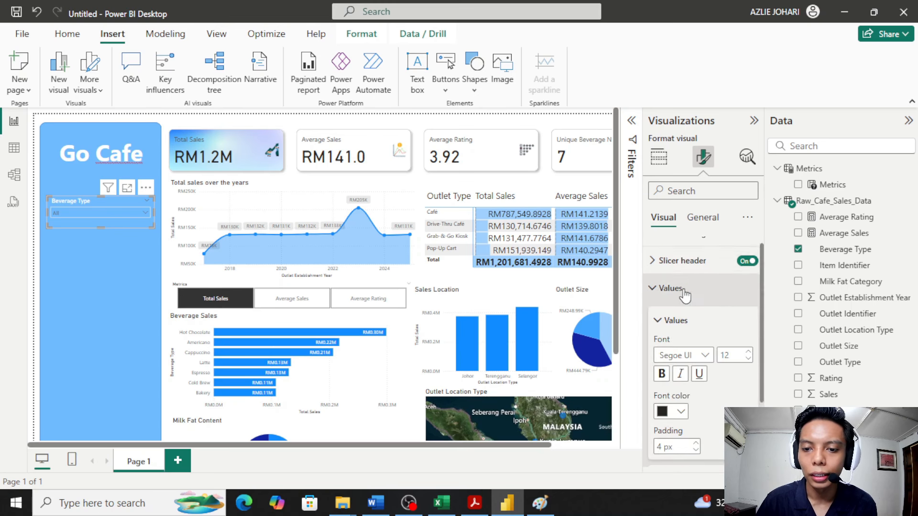
click(679, 362)
click(672, 305)
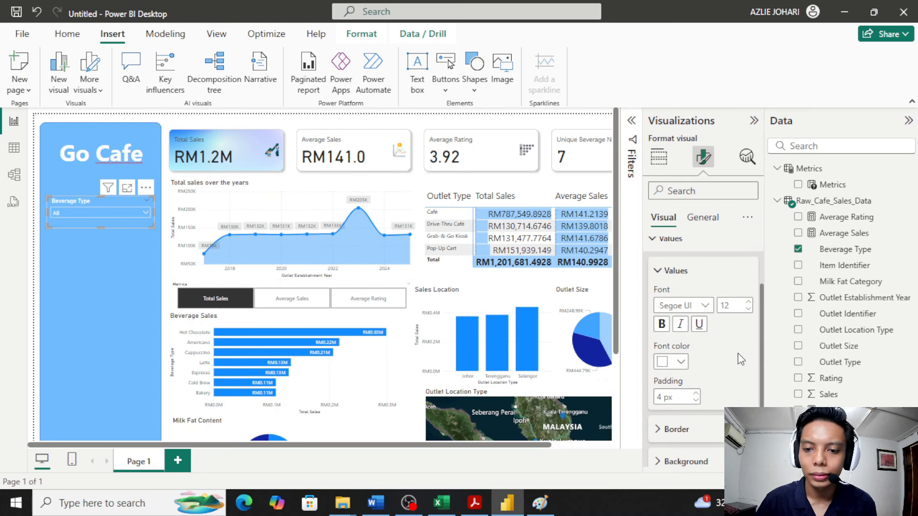
Step: Give the Beverage Type slicer's values a white background and a near-black font color
click(684, 462)
scroll(681, 423, down, 1)
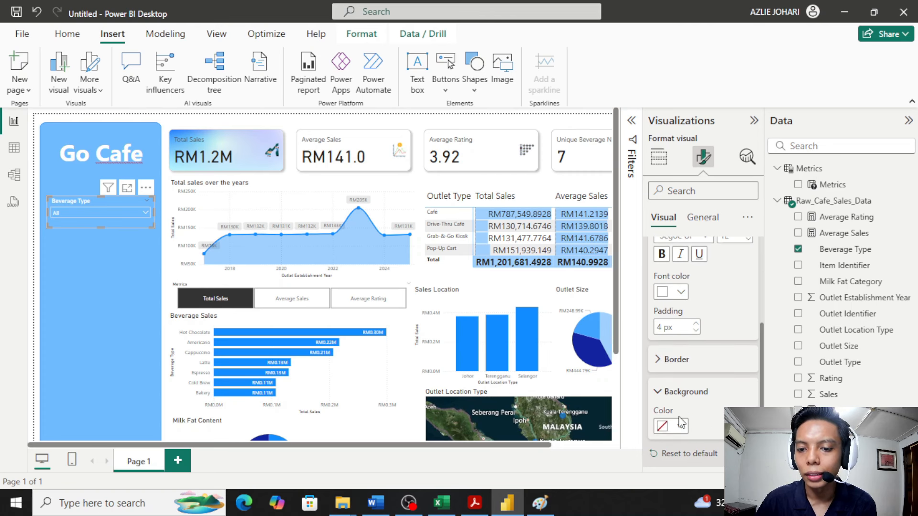
click(682, 425)
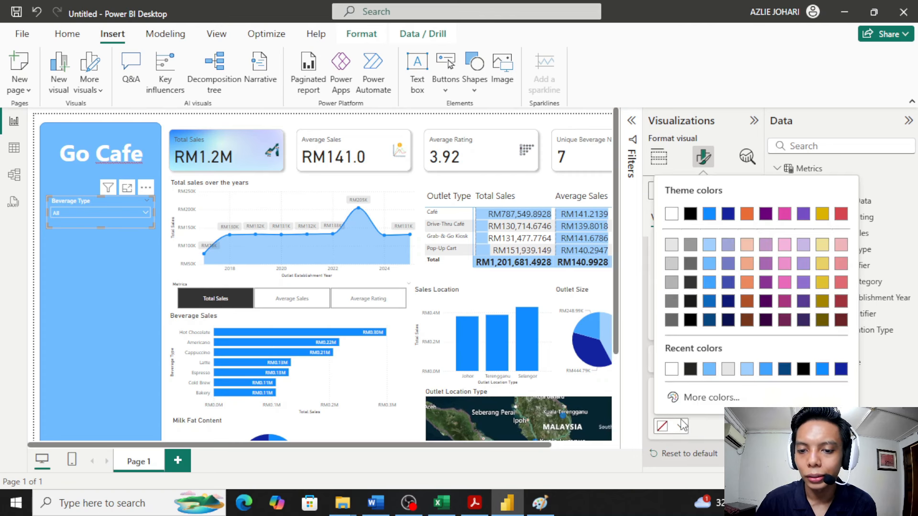
click(672, 371)
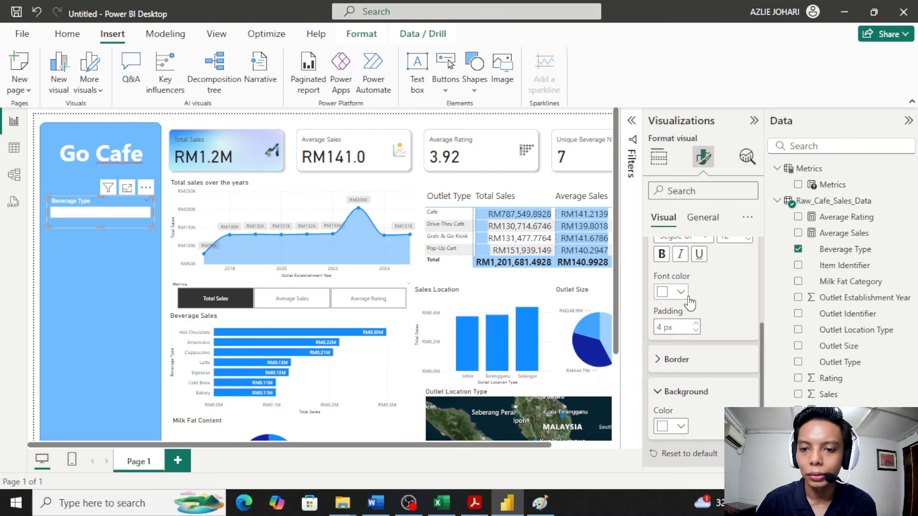
scroll(690, 303, up, 2)
click(680, 360)
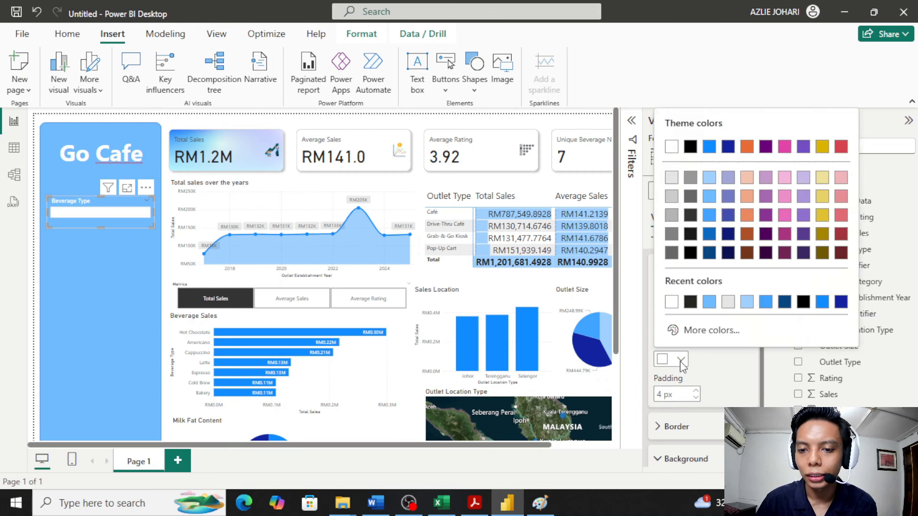
click(690, 303)
click(120, 262)
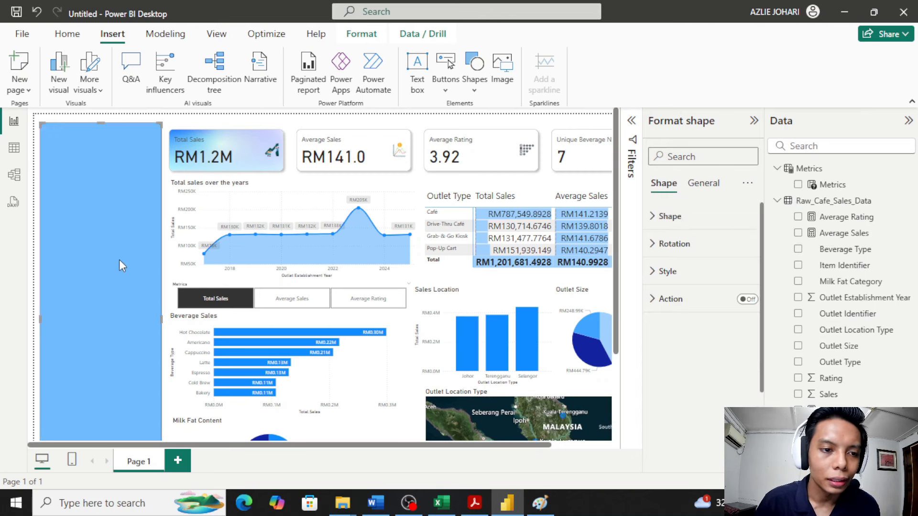
click(160, 113)
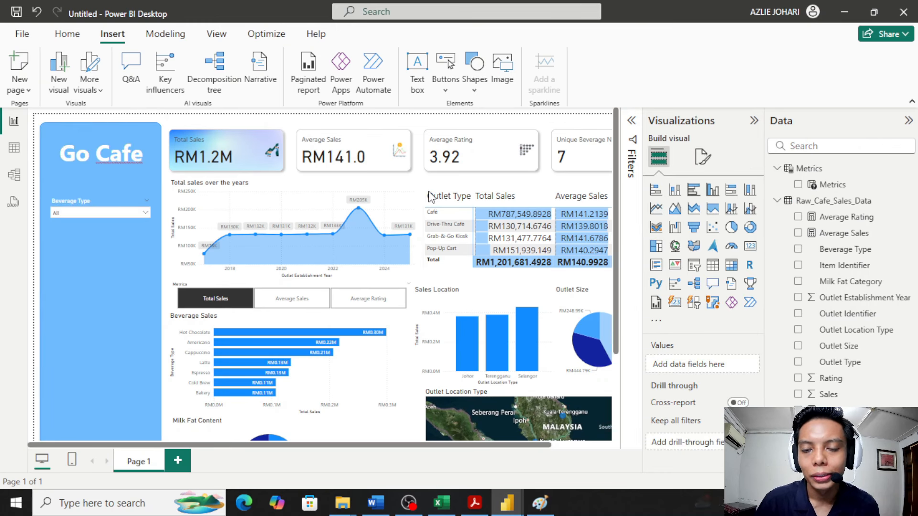
key(ctrl+s)
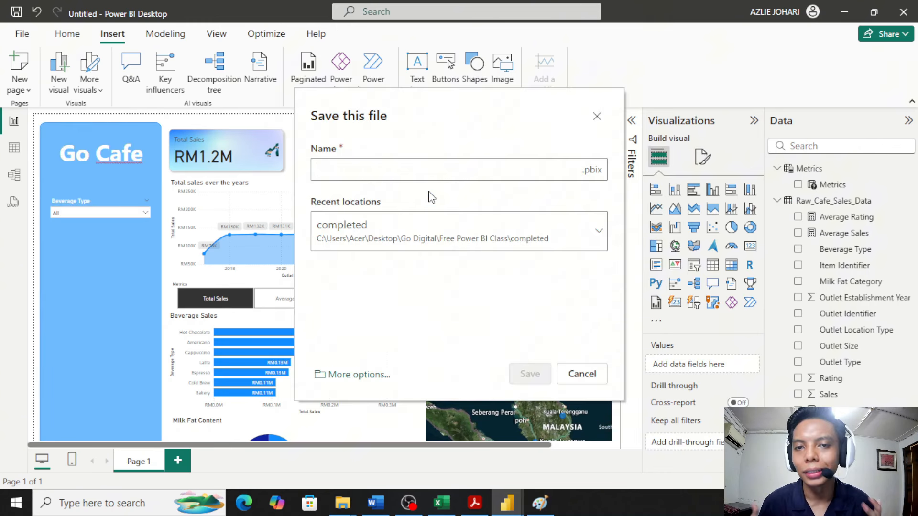
click(597, 117)
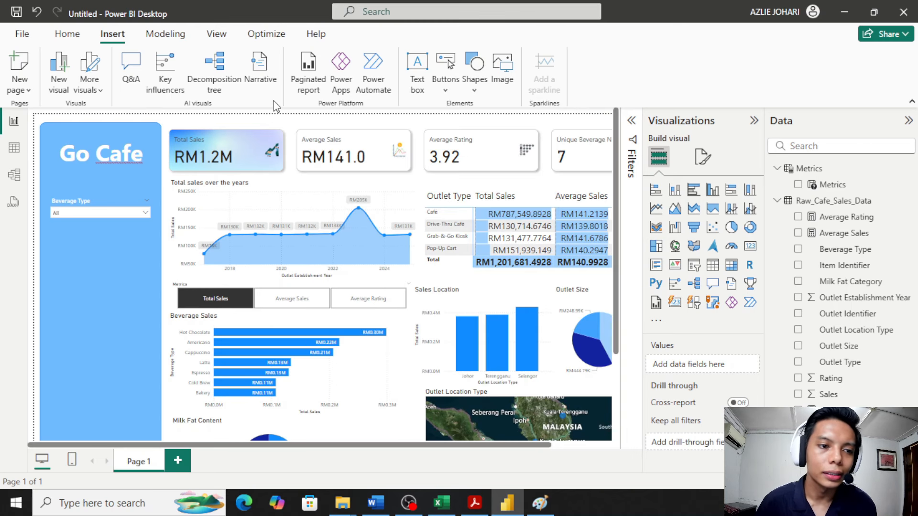
Step: Test the Beverage Type slicer with Bakery, Americano and Cappuccino in turn, and clear the selection
click(146, 214)
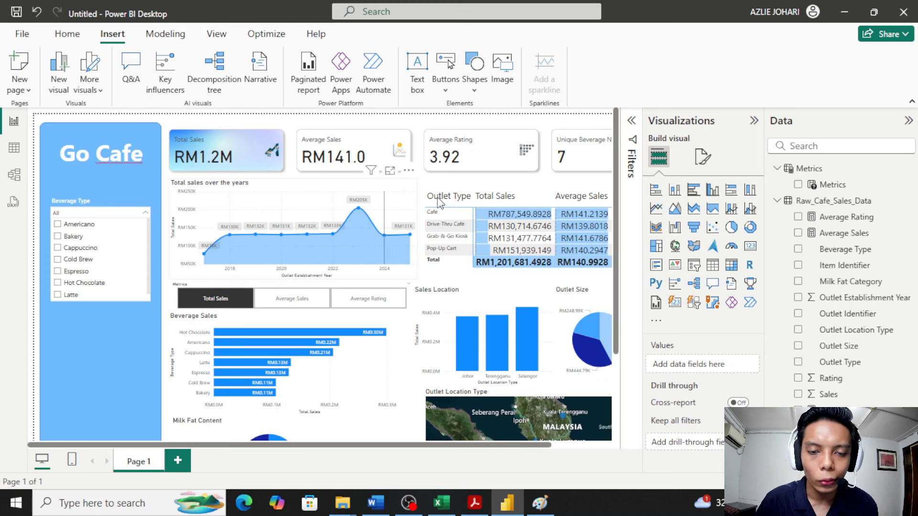
click(93, 238)
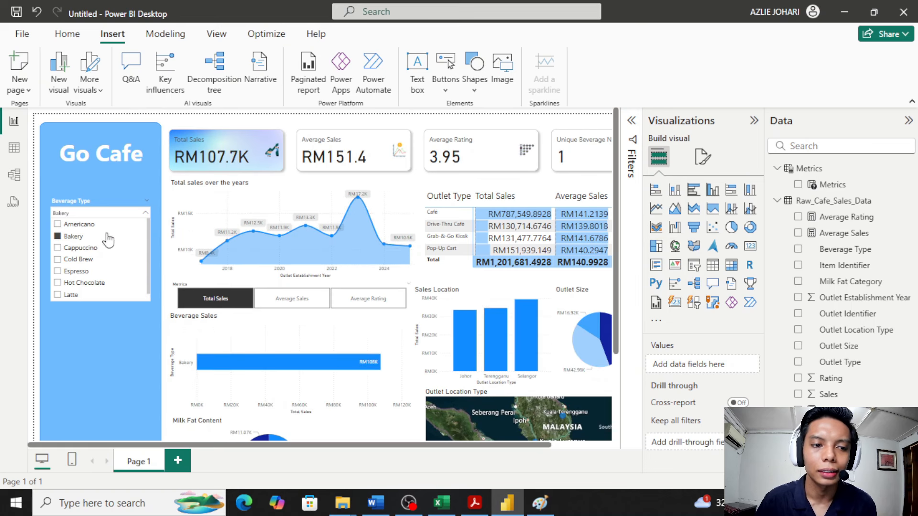
click(70, 225)
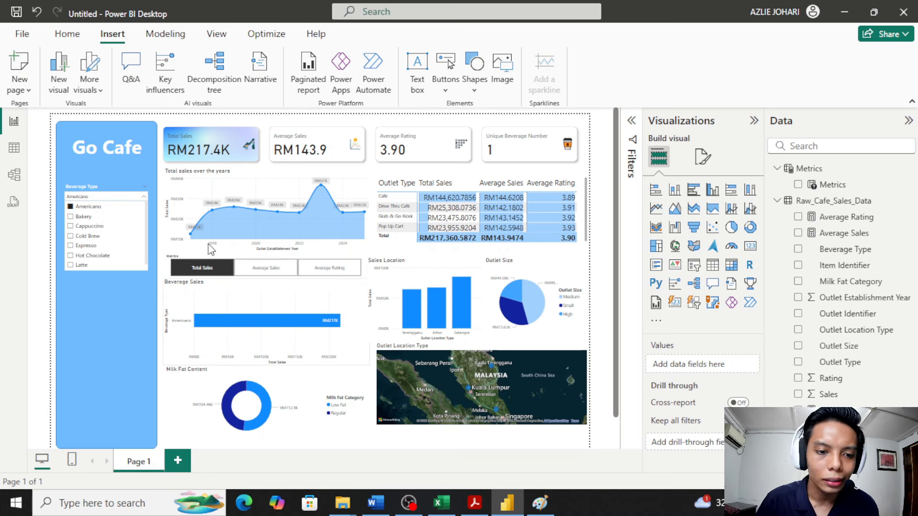
click(85, 226)
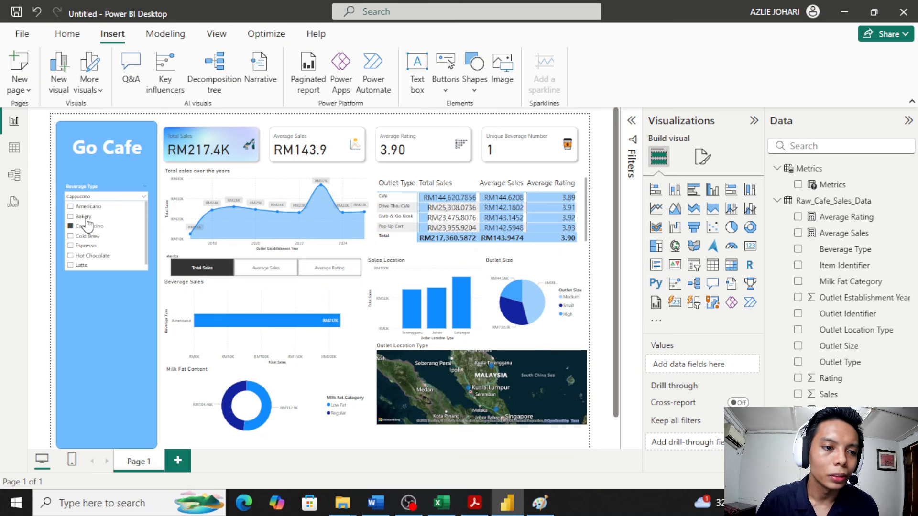
mouse_move(217, 204)
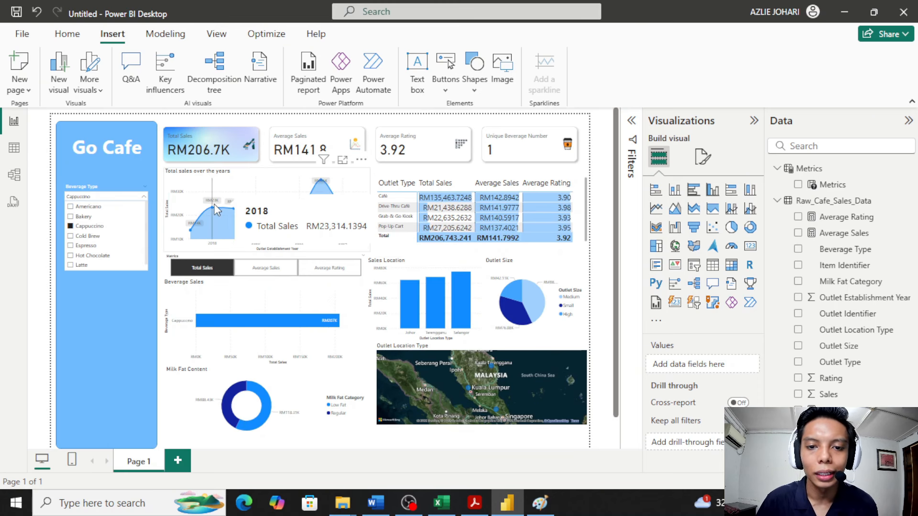
click(136, 201)
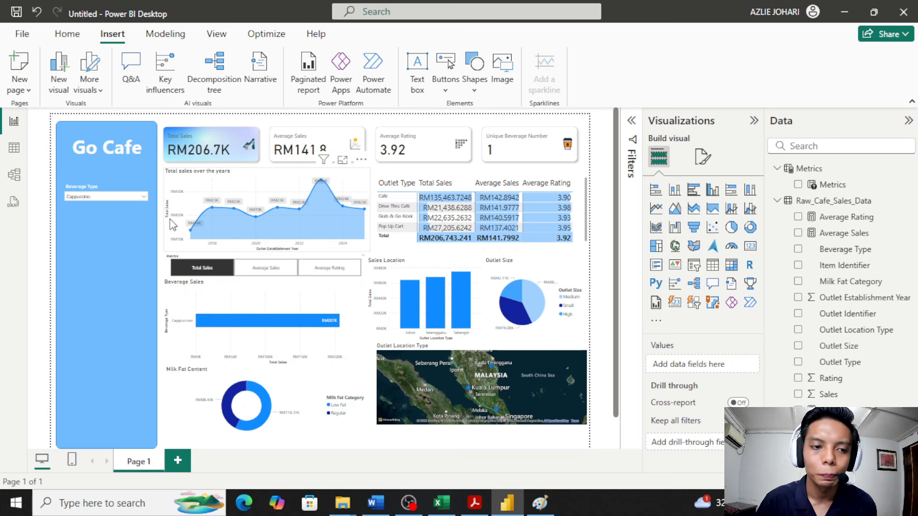
click(136, 197)
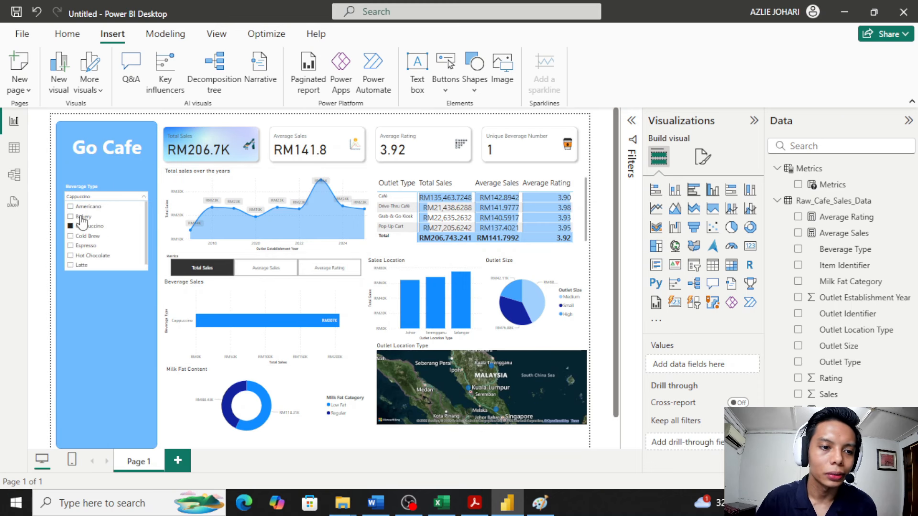
click(80, 228)
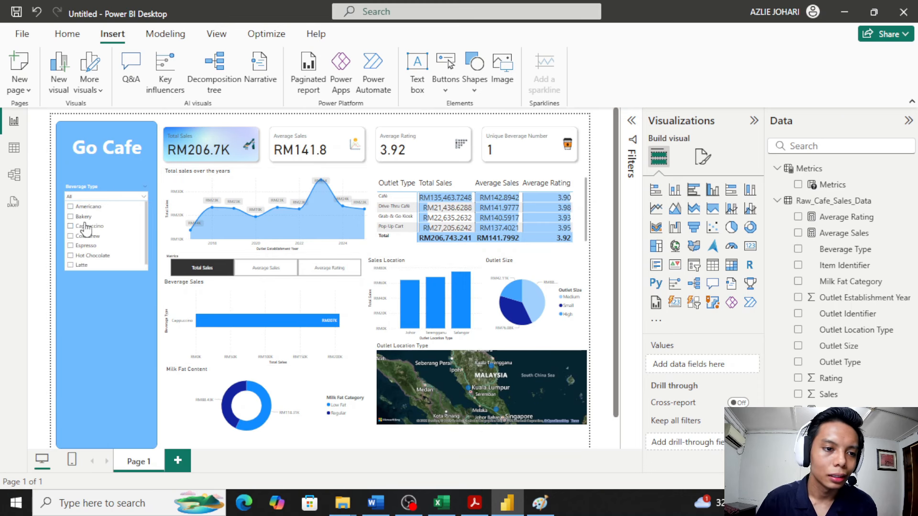
click(127, 203)
click(448, 462)
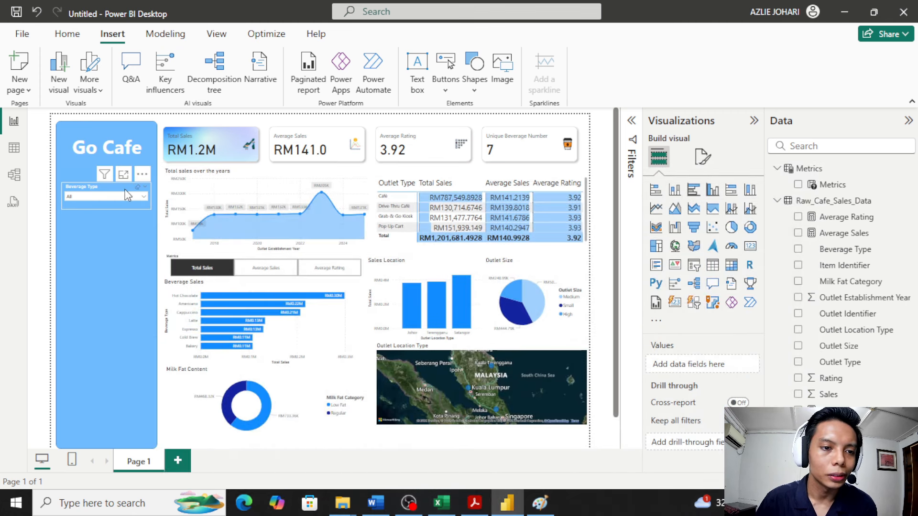
Step: Make three copies of the Beverage Type slicer and stack them below the original on the blue side panel
click(127, 195)
key(ctrl+c)
key(ctrl+v)
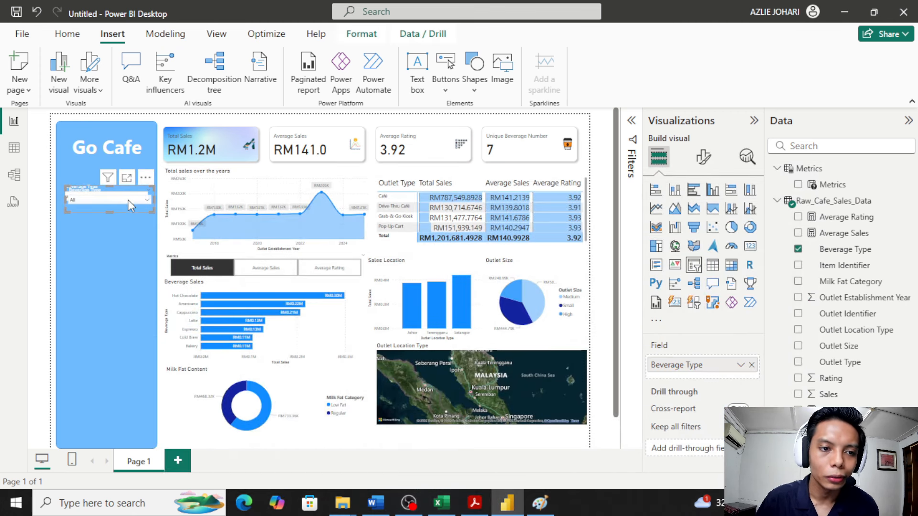
drag(128, 200, 119, 300)
key(ctrl+v)
key(ctrl+v)
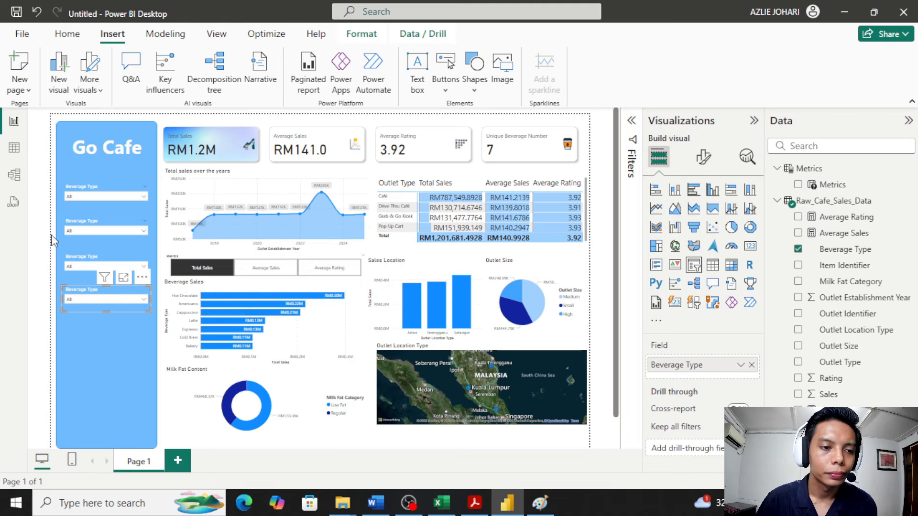
Step: Check the filter requirement in the Acrobat PDF, and replace the second slicer's field with Outlet Location Type
click(116, 236)
click(474, 503)
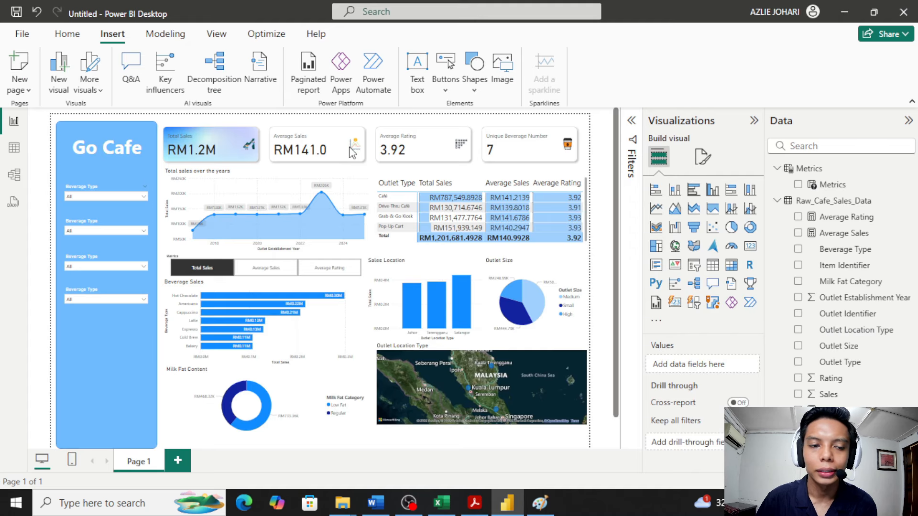
click(840, 7)
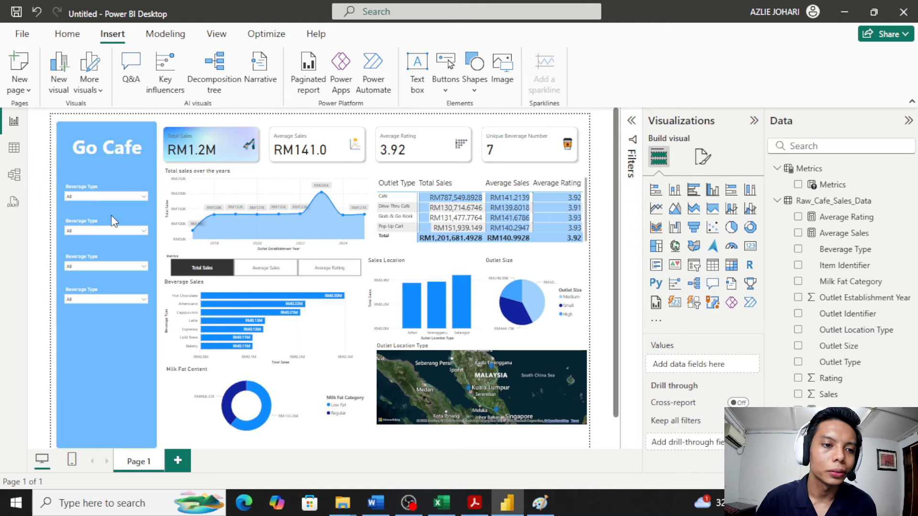
click(114, 219)
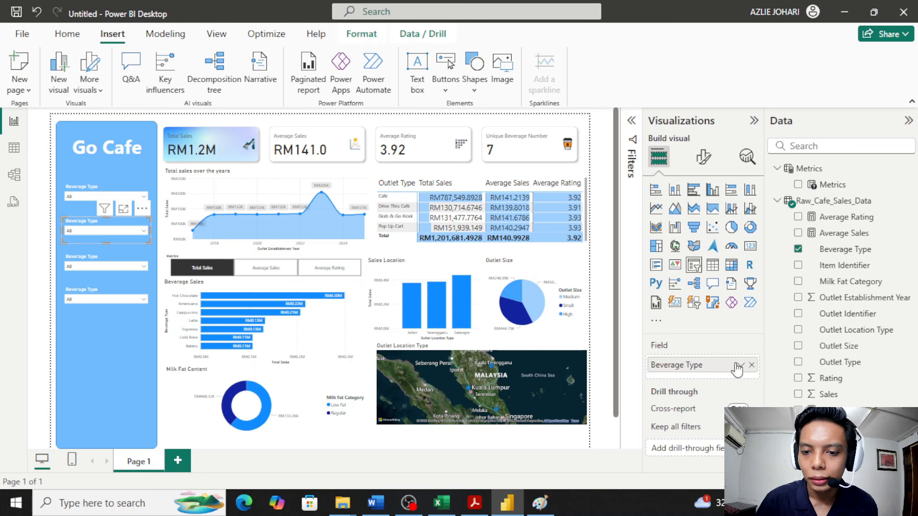
click(753, 366)
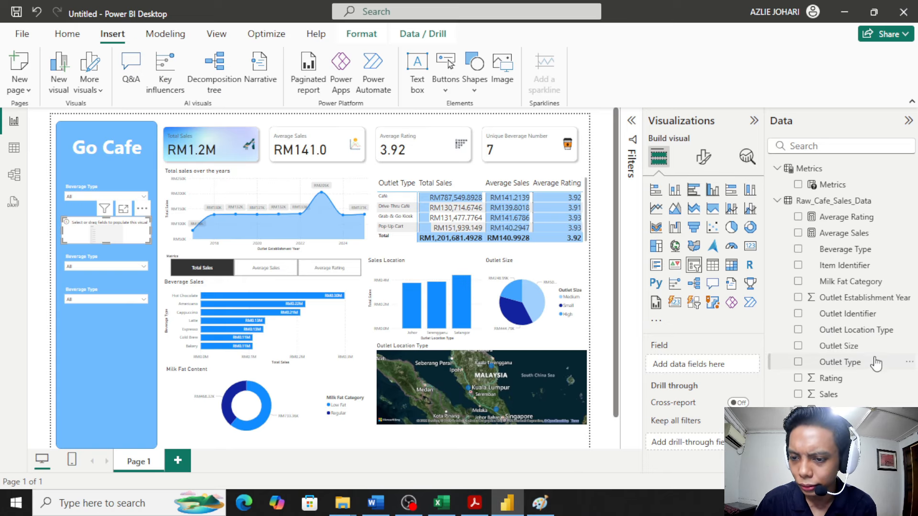
drag(871, 331, 693, 365)
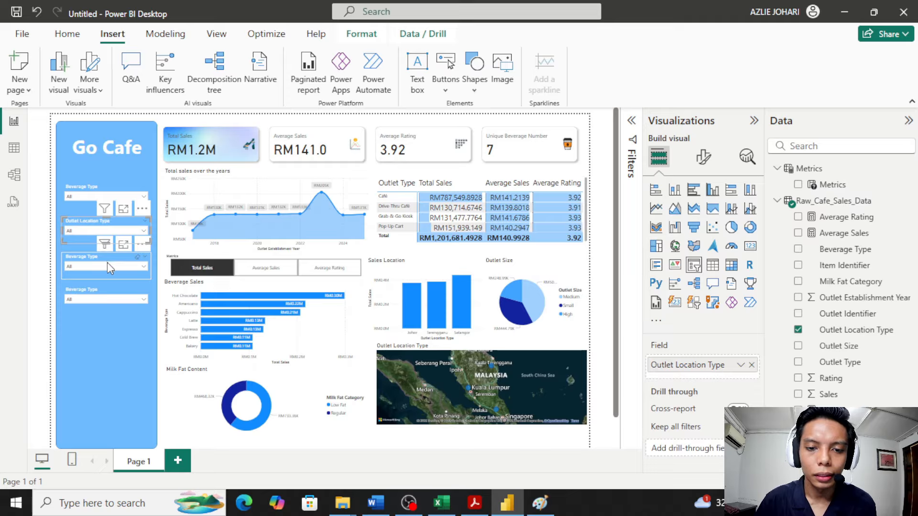
Step: Recheck the filter list in the Acrobat PDF's Business Requirements, and replace the third slicer's Beverage Type field with Outlet Type
key(alt+Tab)
key(super+Tab)
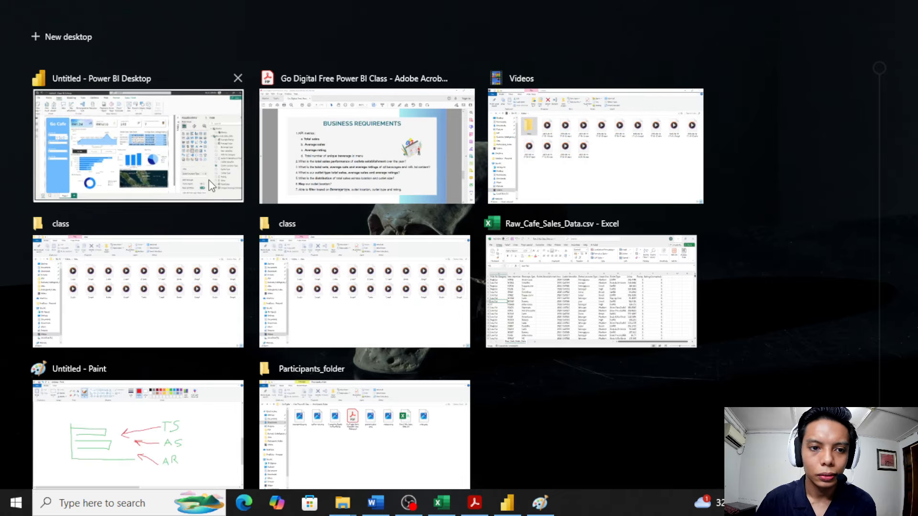
key(Return)
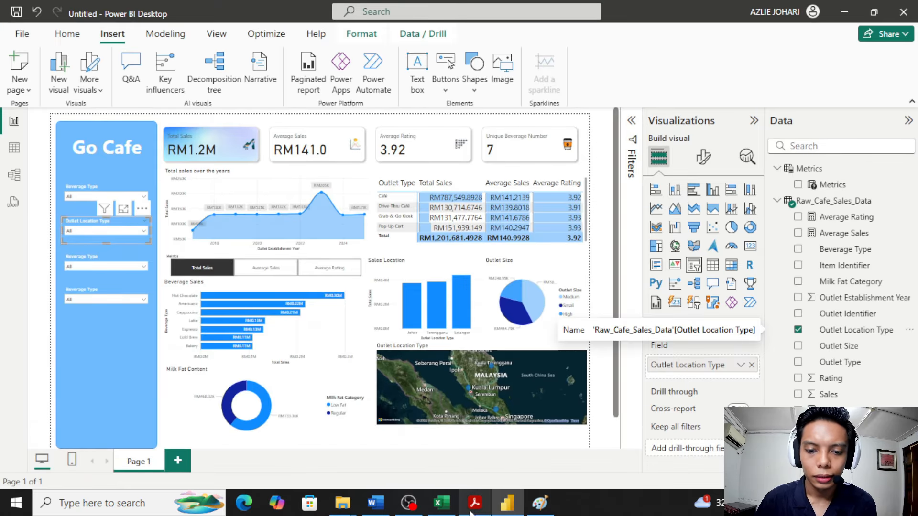
key(alt+Tab)
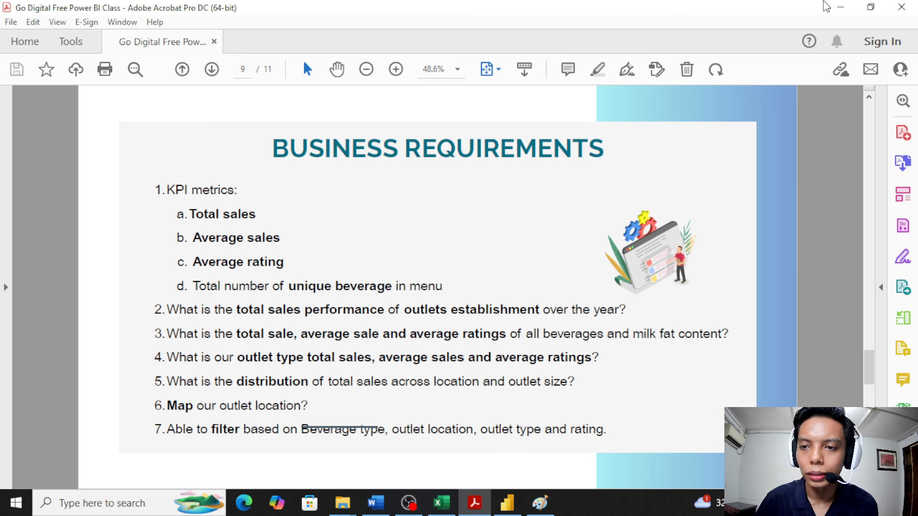
click(840, 6)
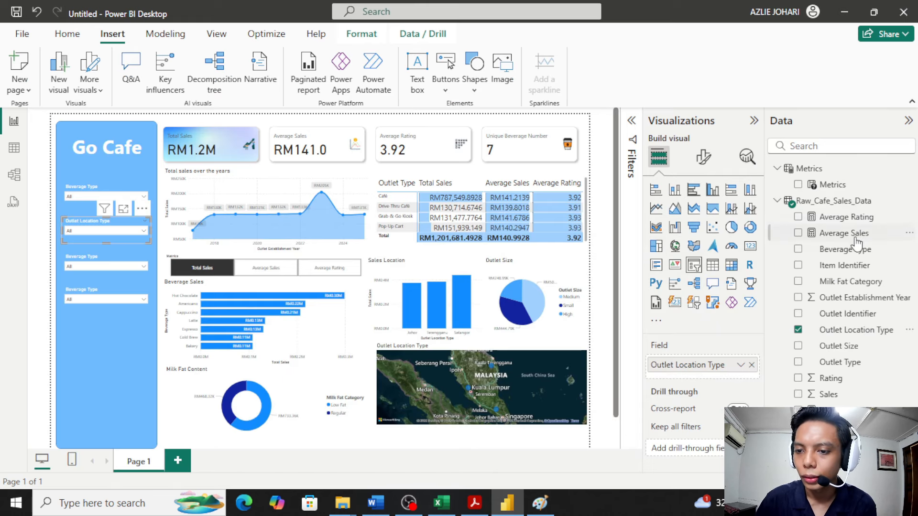
click(122, 258)
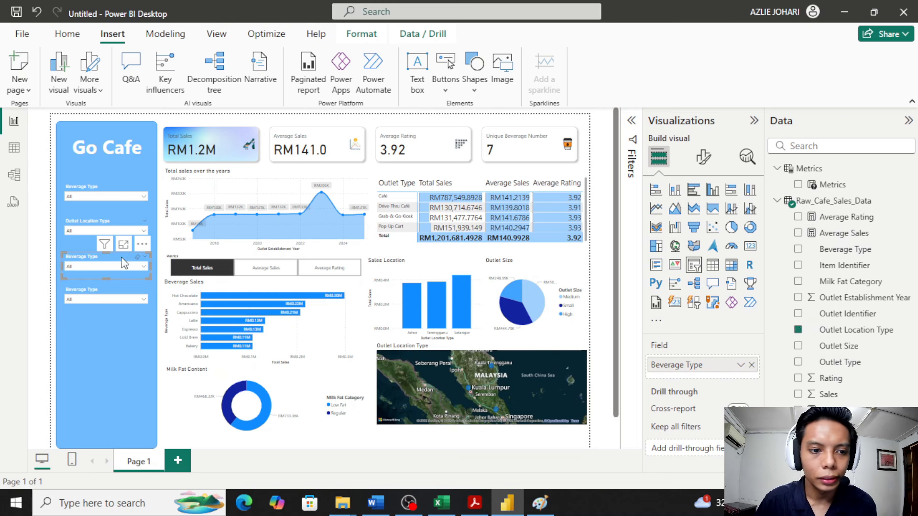
click(751, 366)
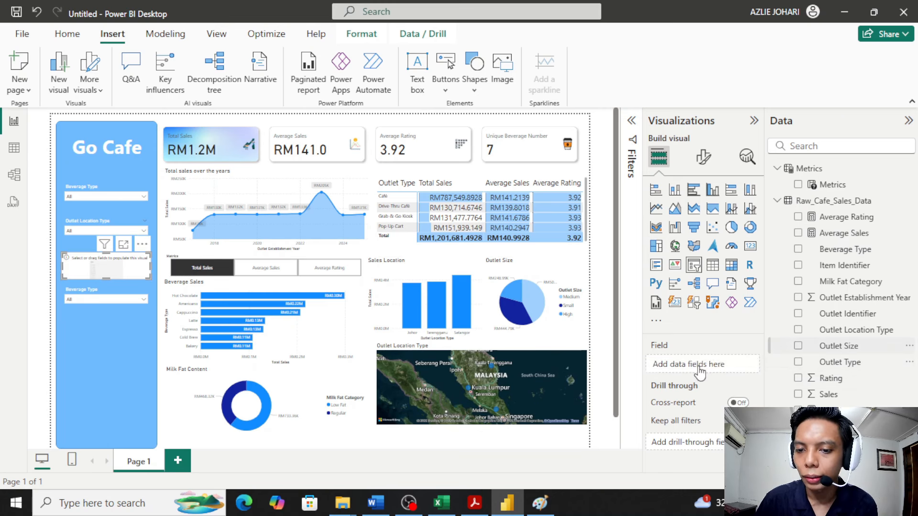
drag(699, 368, 699, 368)
Step: Replace the fourth slicer's Beverage Type field with Rating, and deselect the slicer
click(119, 289)
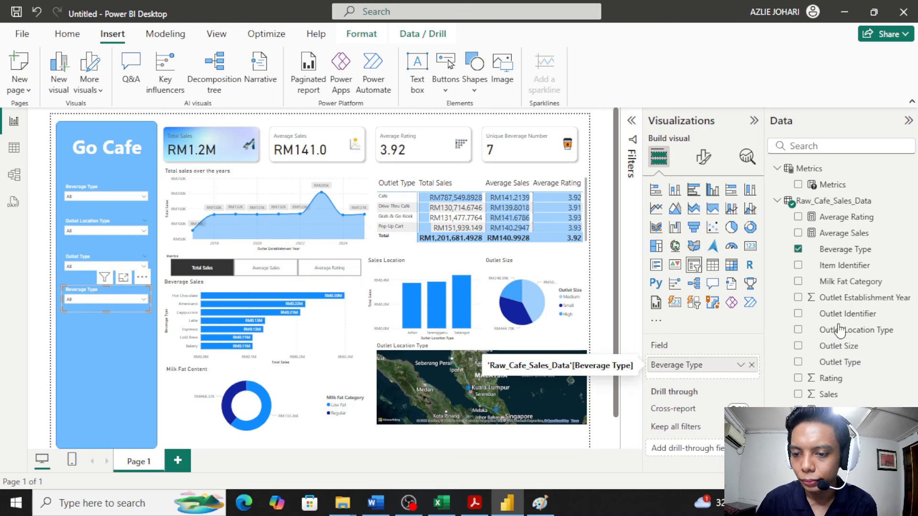
drag(830, 378, 703, 368)
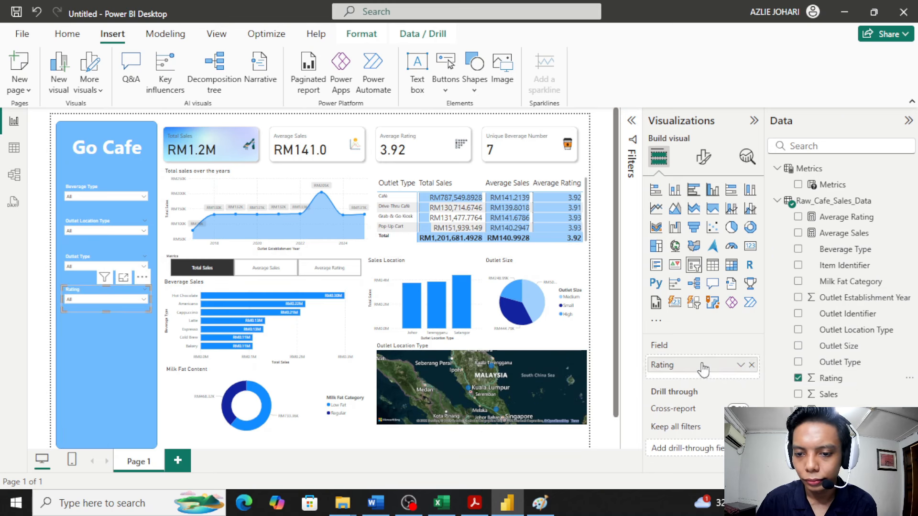
click(40, 167)
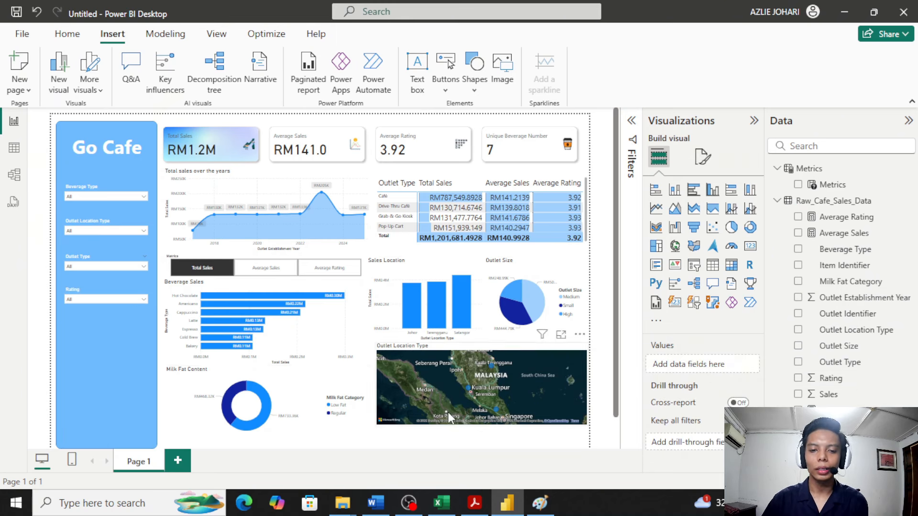
Step: Test the location and beverage slicers by filtering the report to Selangor and Americano
click(105, 229)
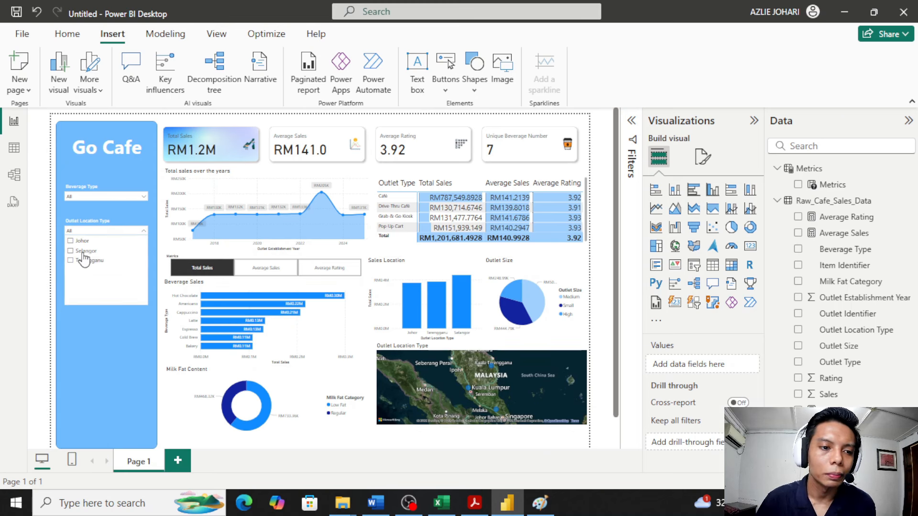
click(84, 252)
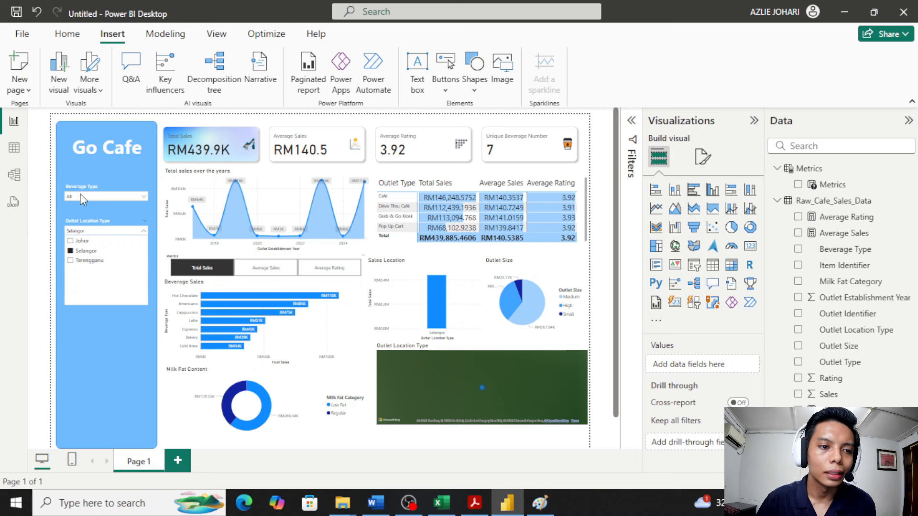
click(82, 195)
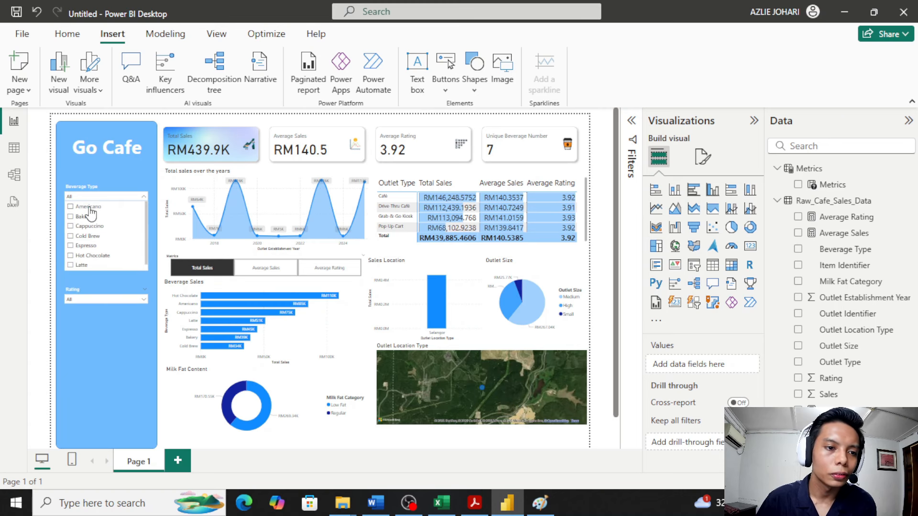
click(89, 207)
click(31, 210)
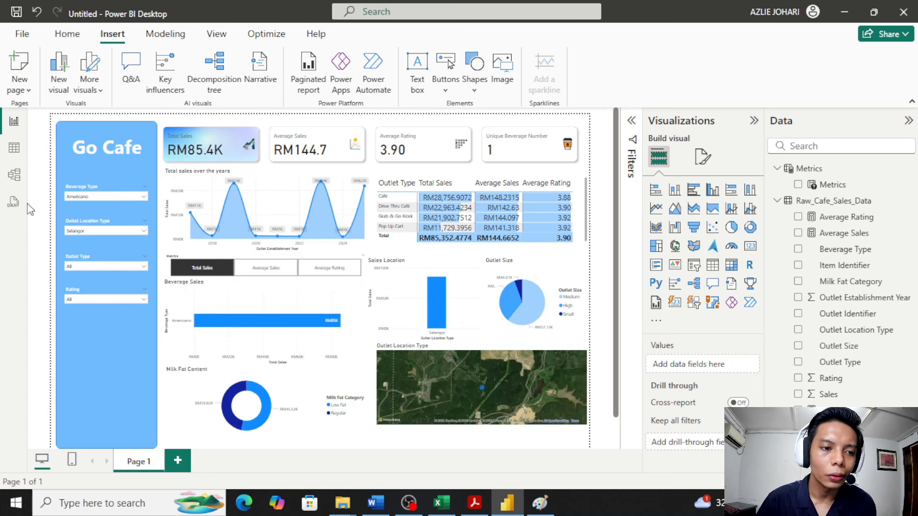
Step: Test the remaining slicers by filtering the Outlet Type to Café and the Rating to 4
click(115, 267)
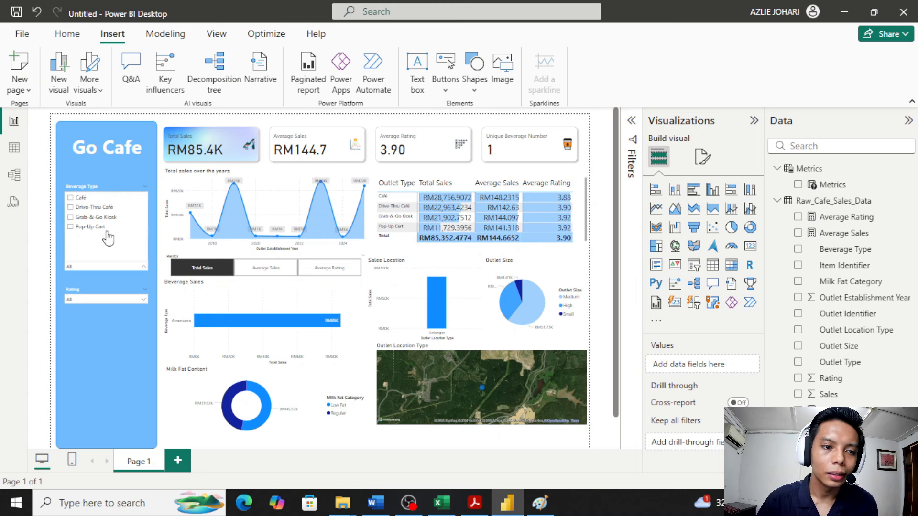
click(84, 199)
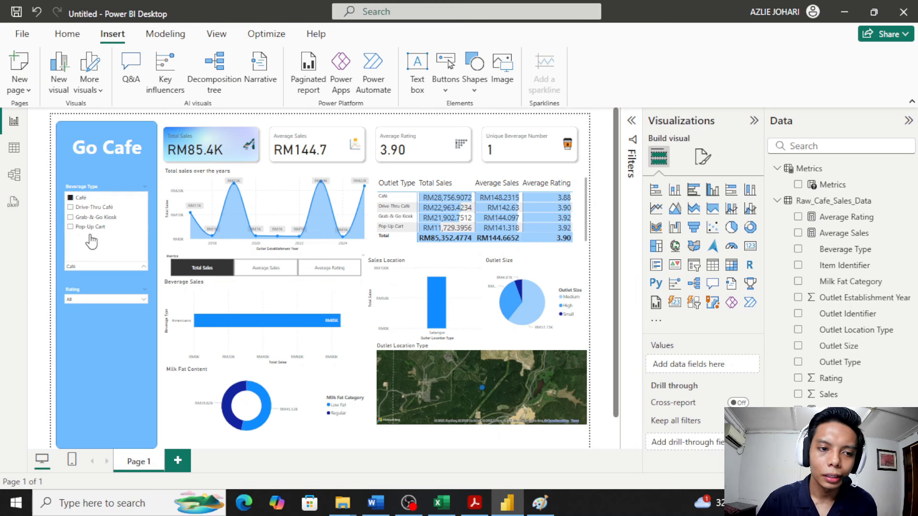
click(114, 303)
click(111, 300)
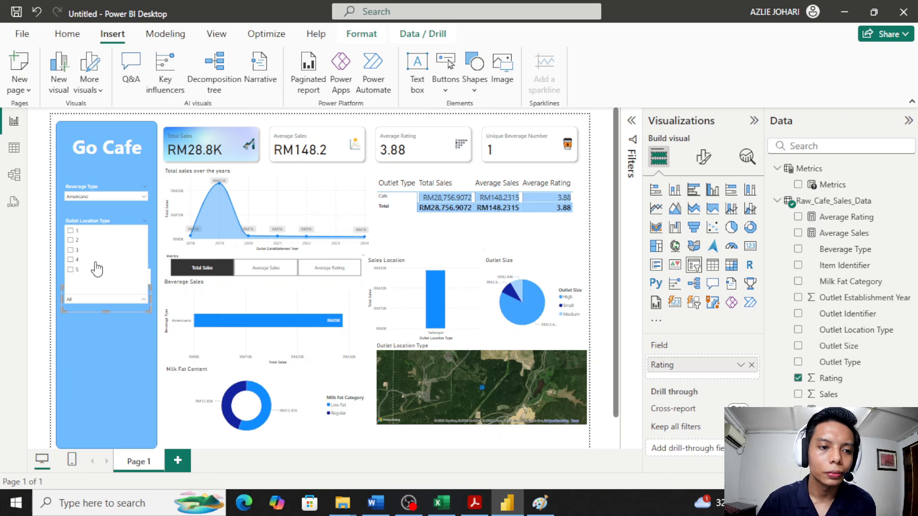
click(71, 261)
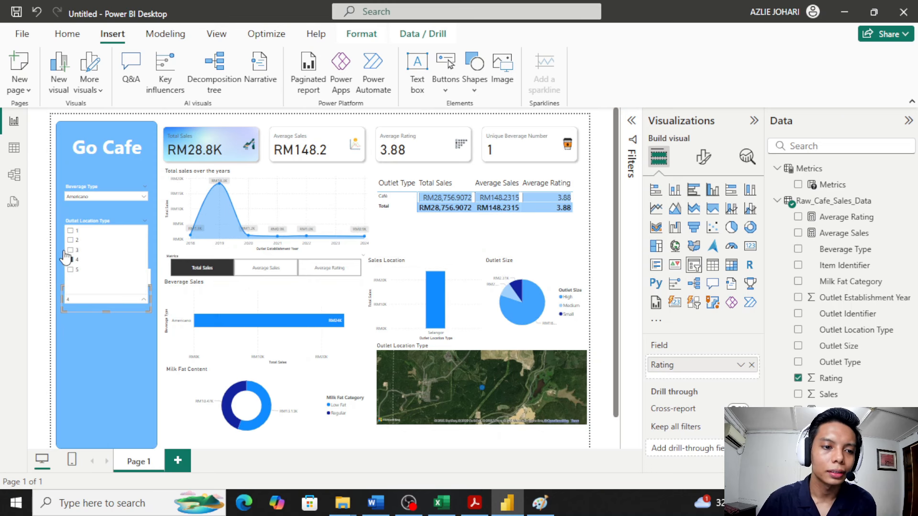
click(42, 243)
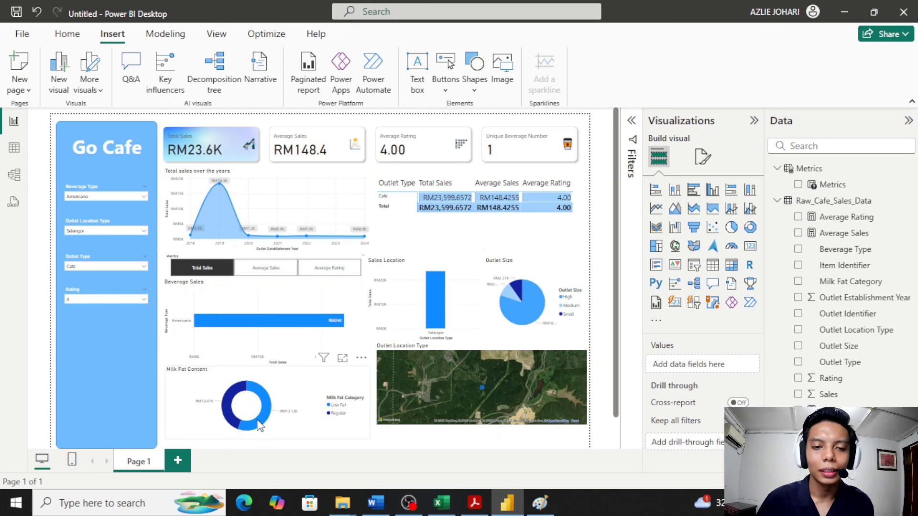
mouse_move(191, 301)
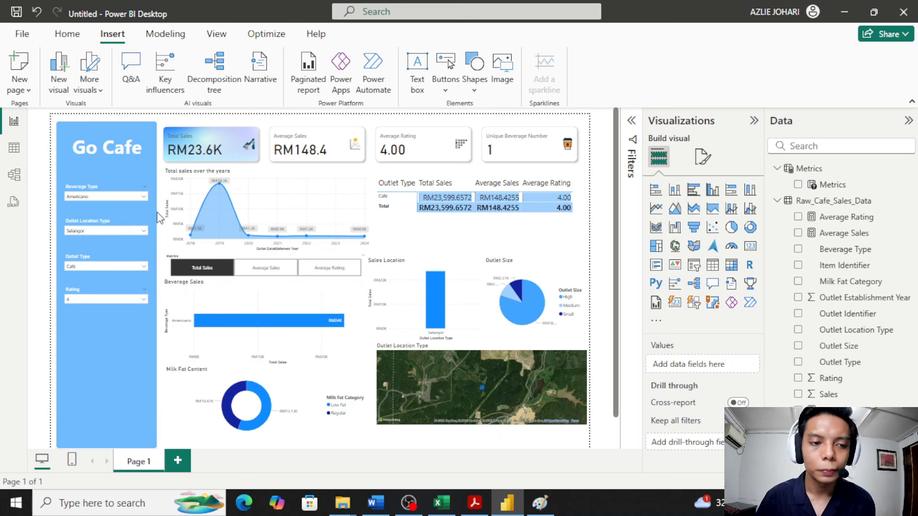
click(89, 194)
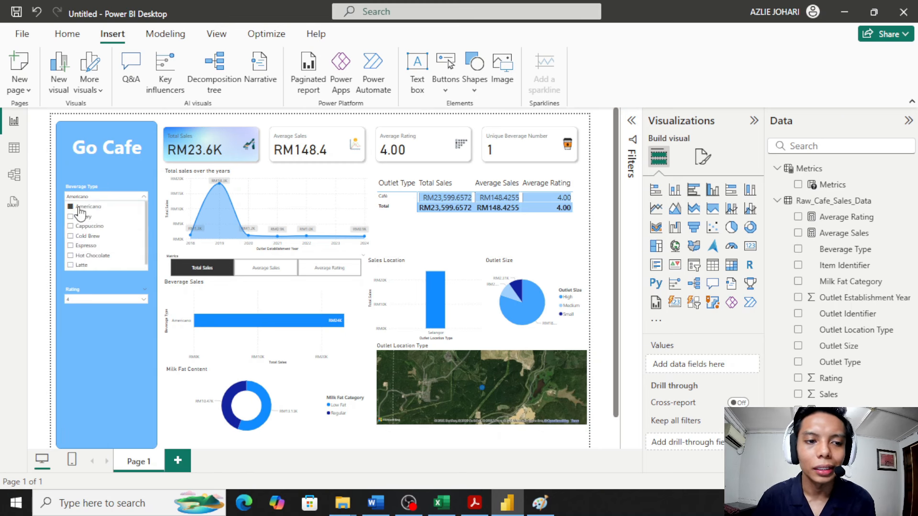
click(95, 196)
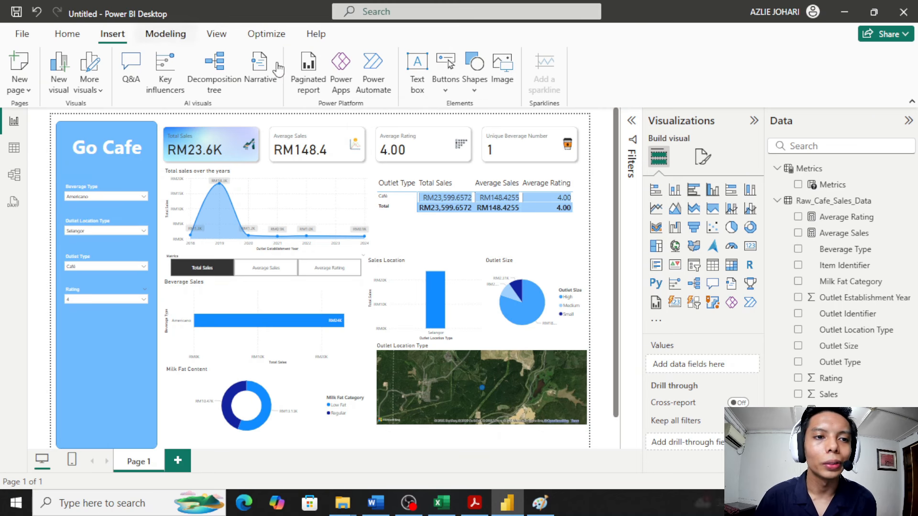
Step: Add a Clear all slicers button below the Rating slicer on the blue side panel, and use it to reset all four slicers
click(446, 90)
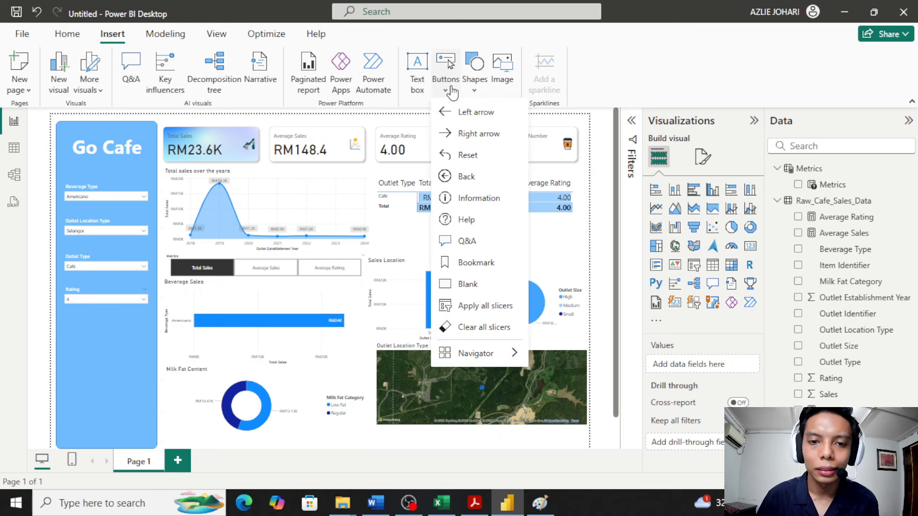
click(480, 332)
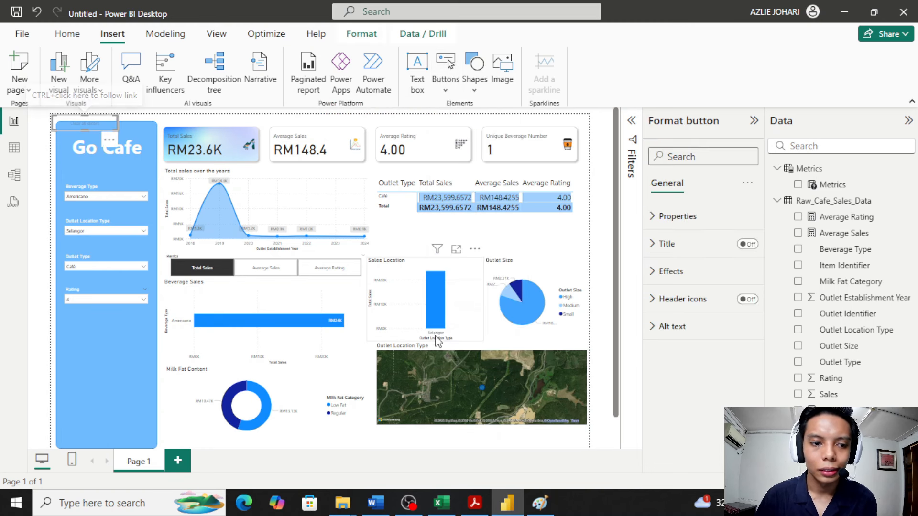
drag(106, 132, 124, 337)
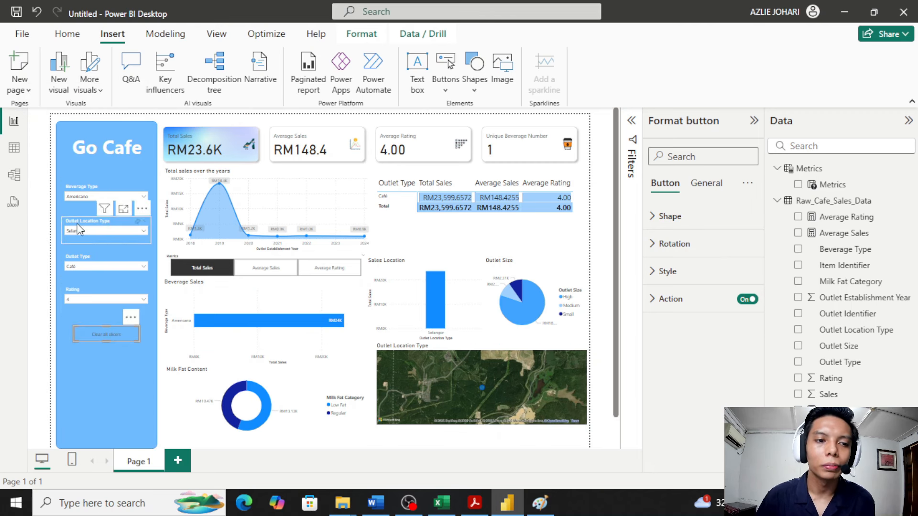
click(40, 279)
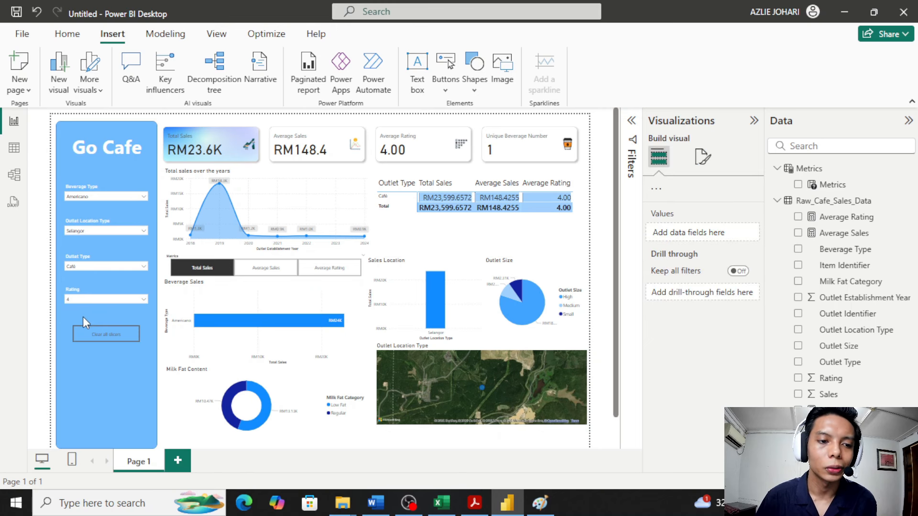
ctrl+click(98, 338)
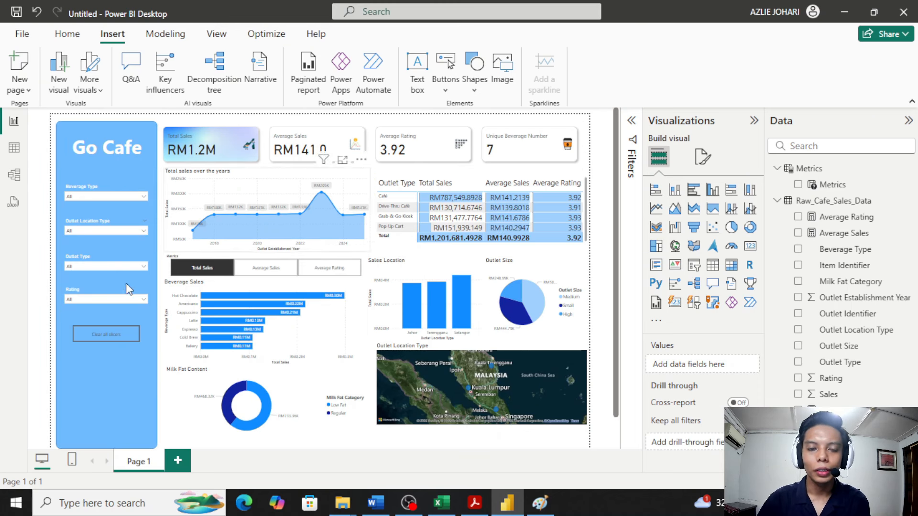
drag(103, 334, 110, 329)
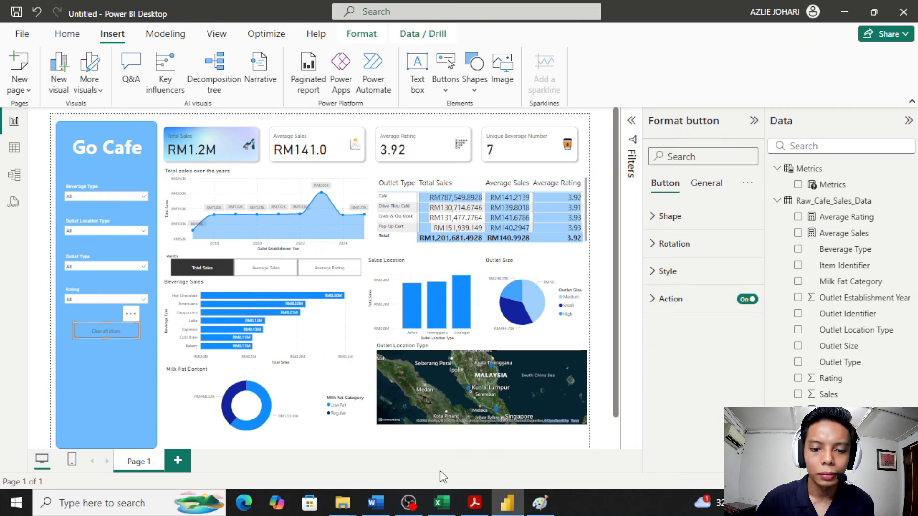
Step: Review the Business Requirements and How Does It Work pages in the Acrobat PDF against the finished report, and return to Power BI
click(482, 502)
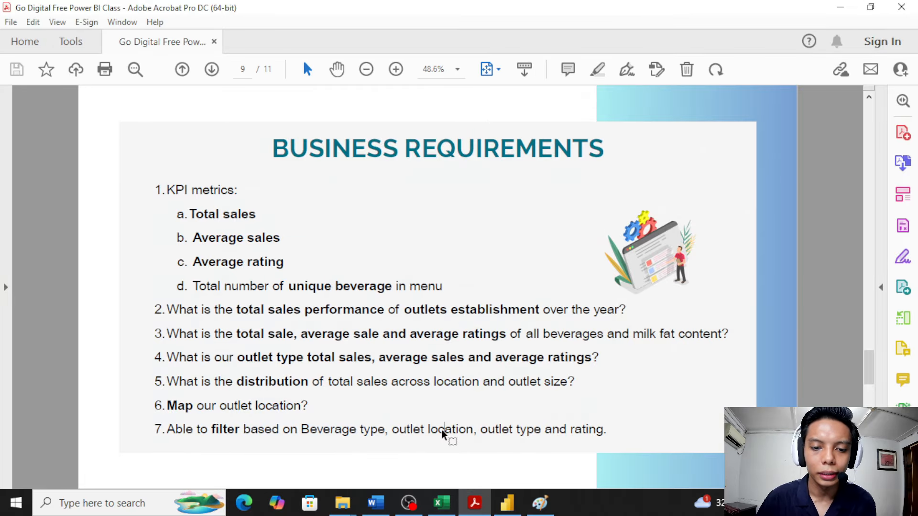
click(840, 7)
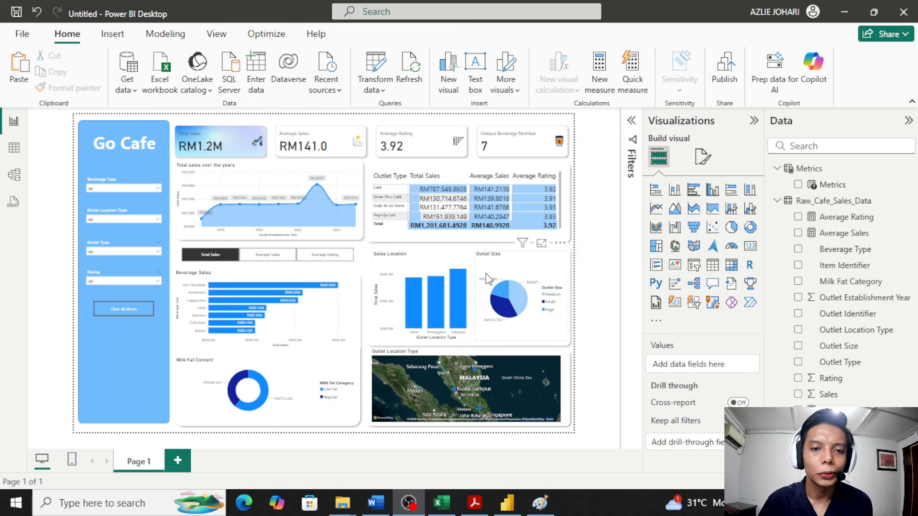
mouse_move(457, 264)
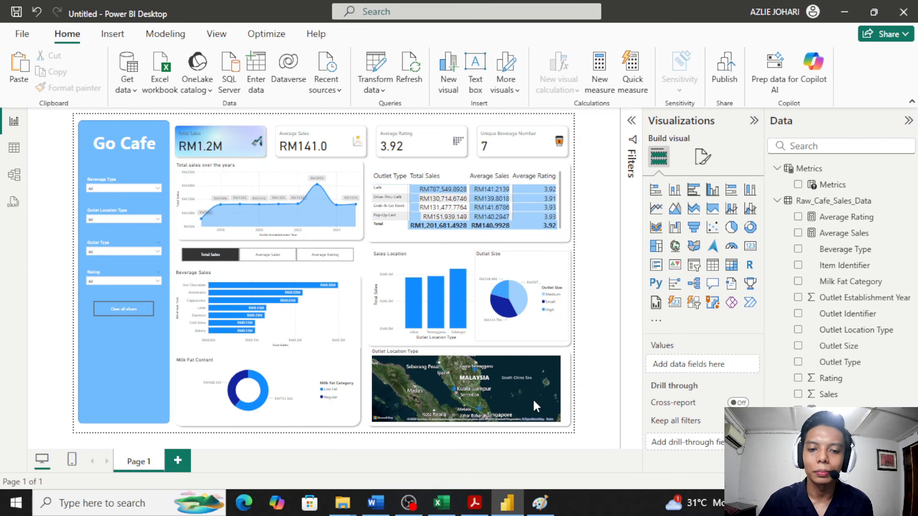
click(475, 503)
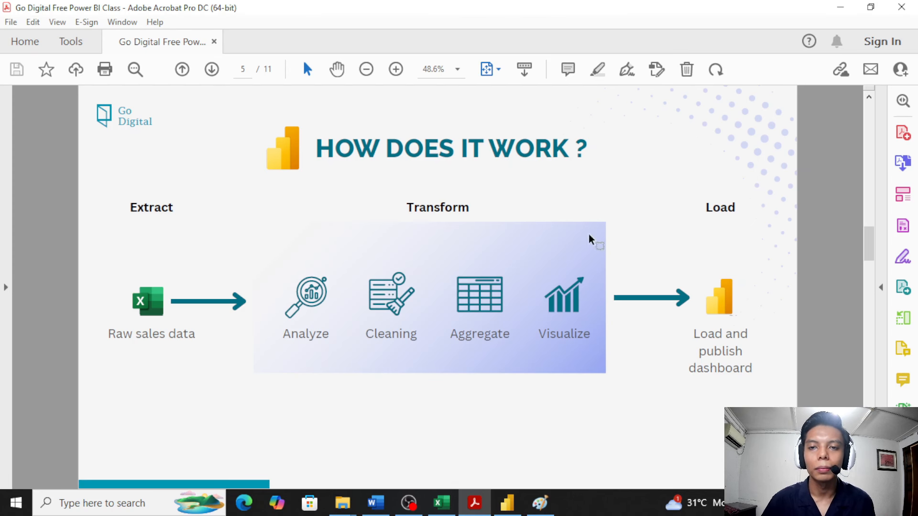
click(841, 7)
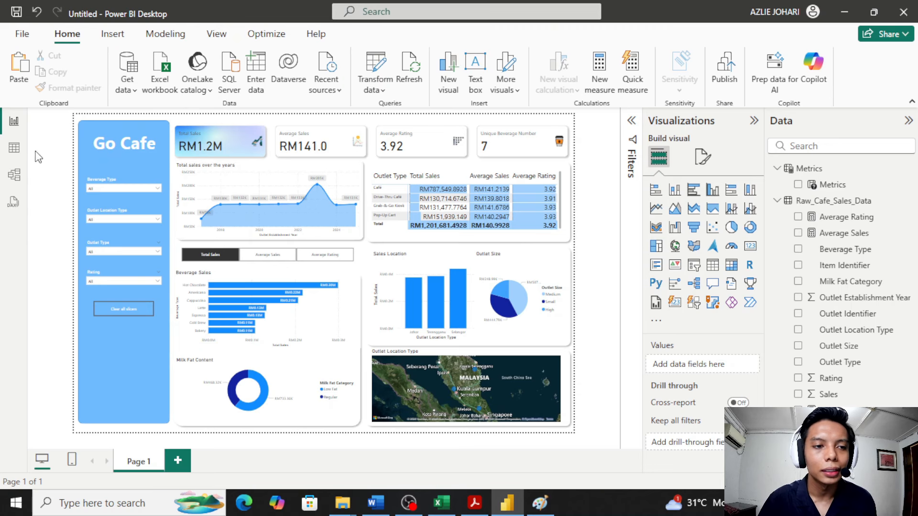
Step: Look over the Raw_Cafe_Sales_Data and Metrics tables in the data model, and return to the report page
click(15, 176)
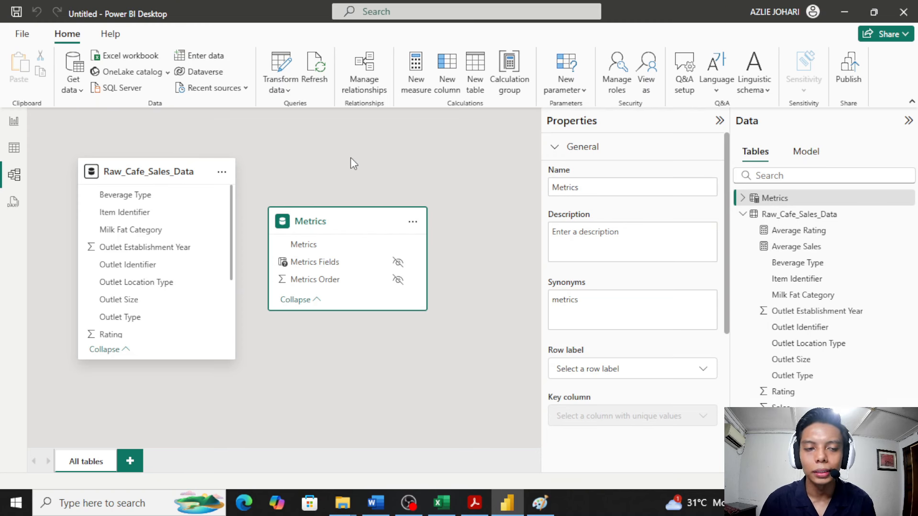
click(23, 122)
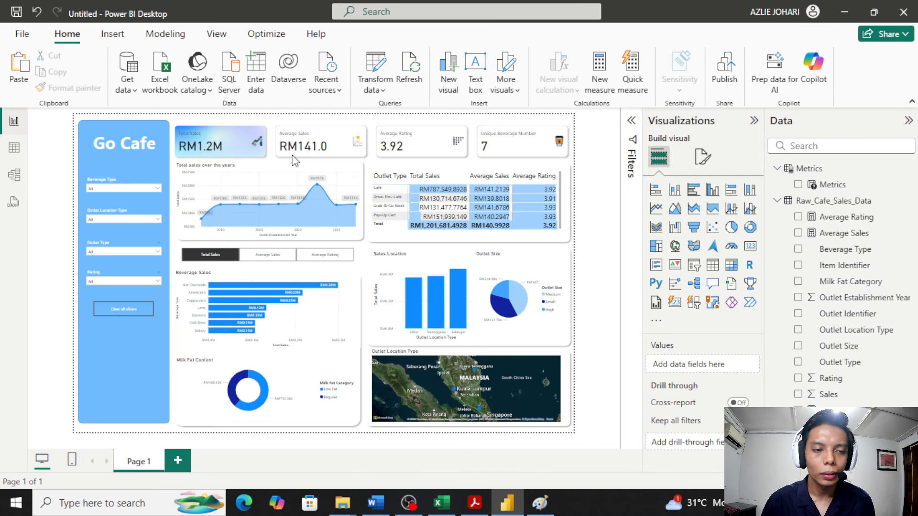